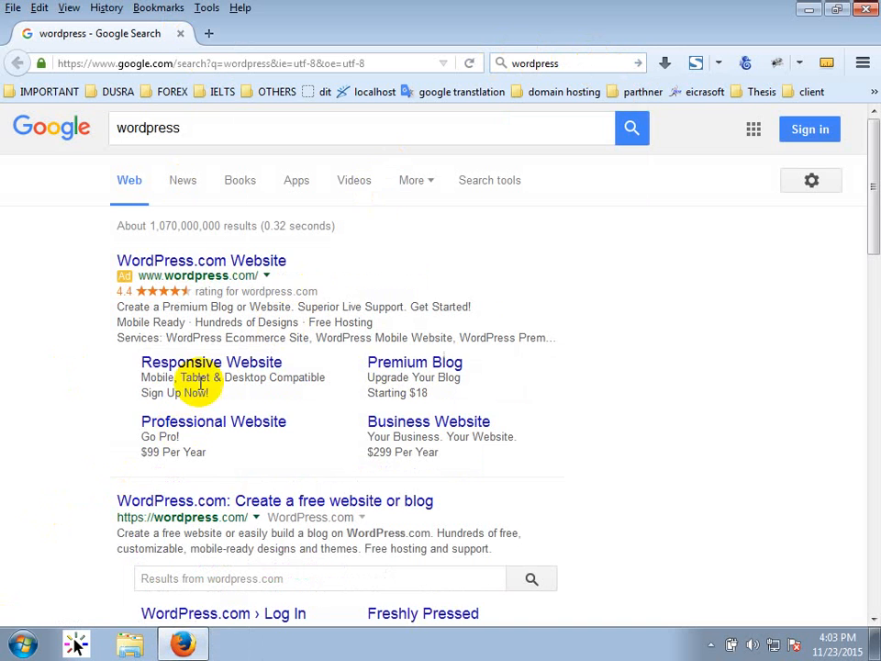
Download the WordPress 4.3.1 zip and move it to the top centre of the desktop.
scroll(92, 430, "down", 5)
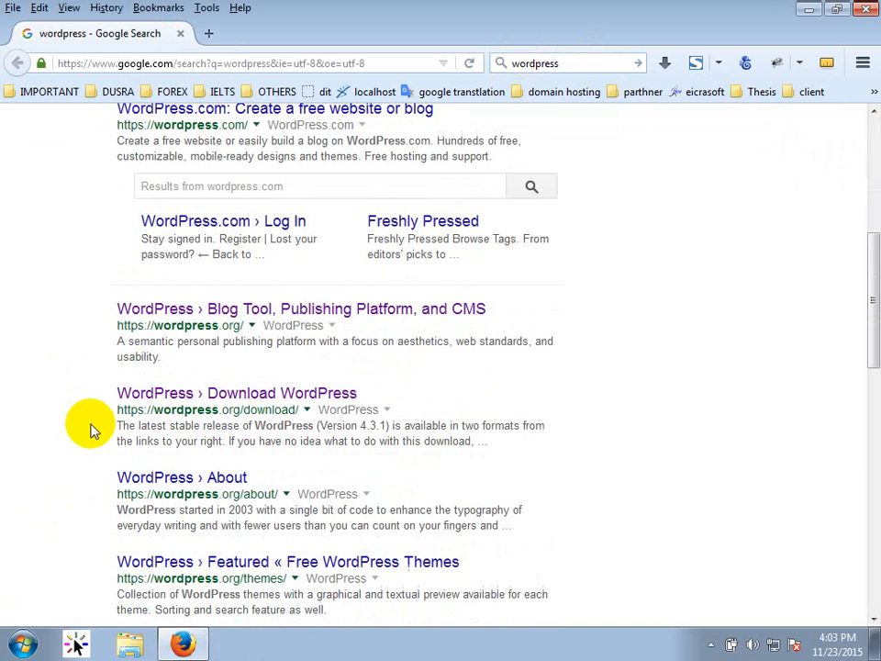
left_click(204, 395)
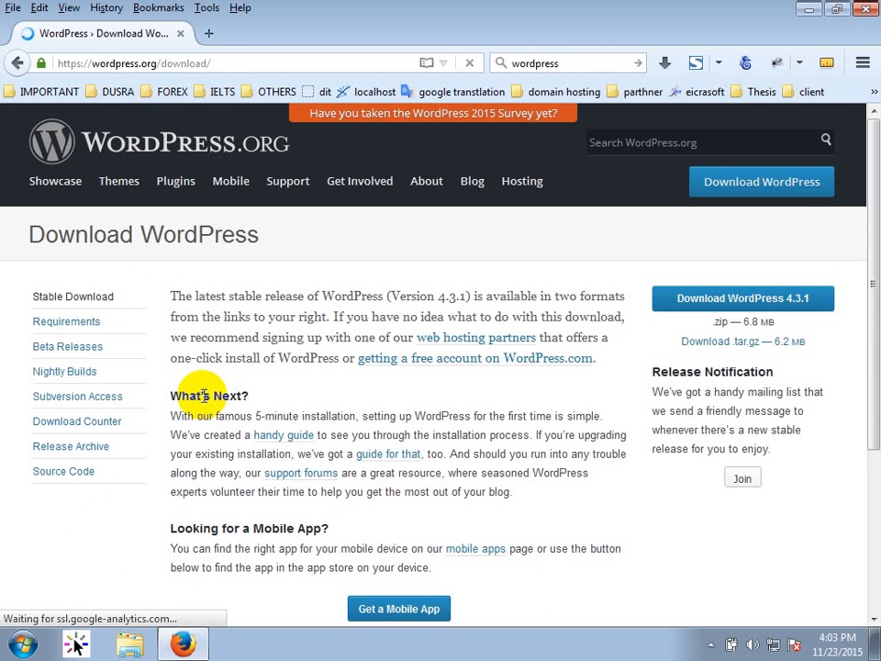
left_click(716, 309)
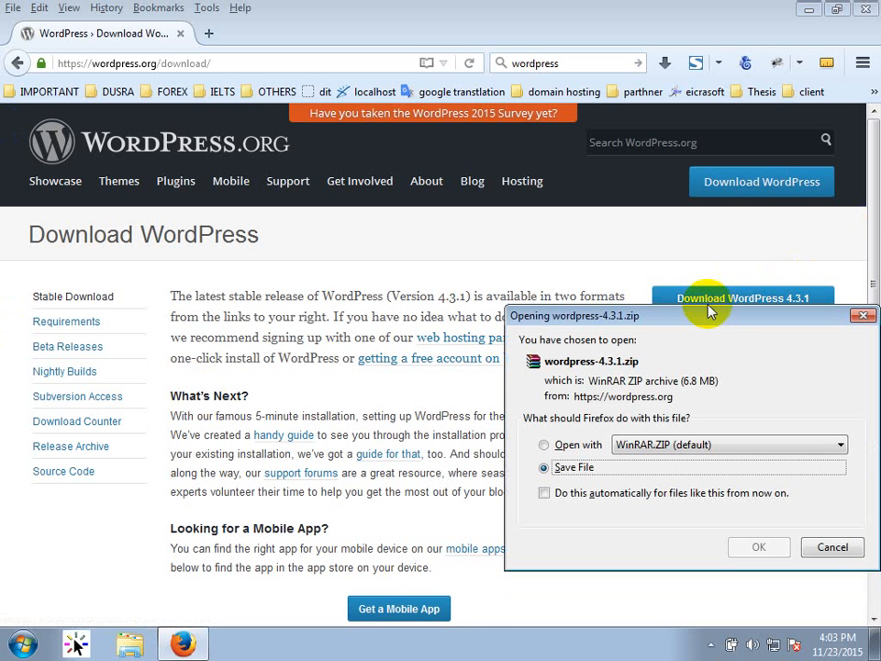
left_click(832, 546)
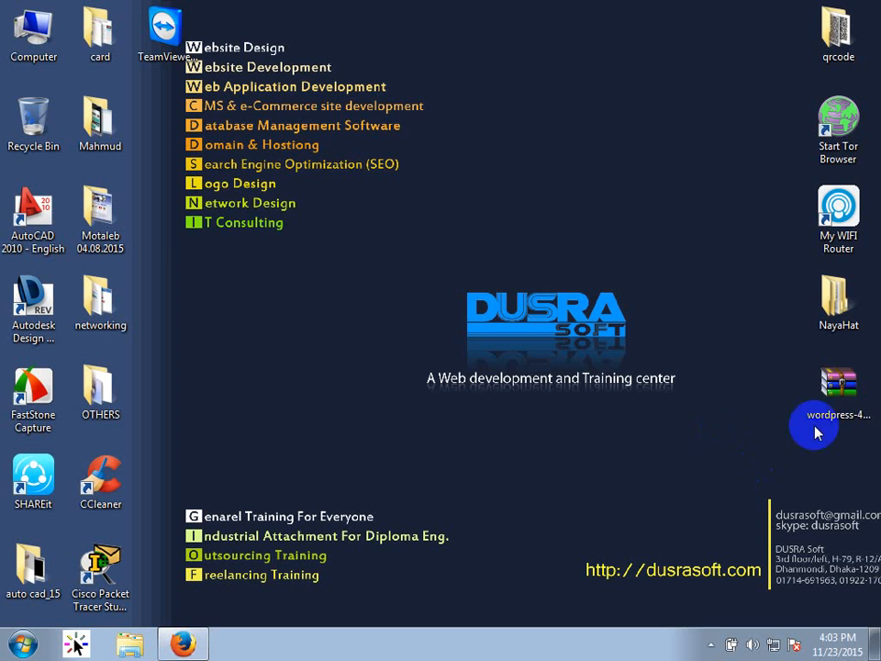
left_click_drag(816, 423, 667, 101)
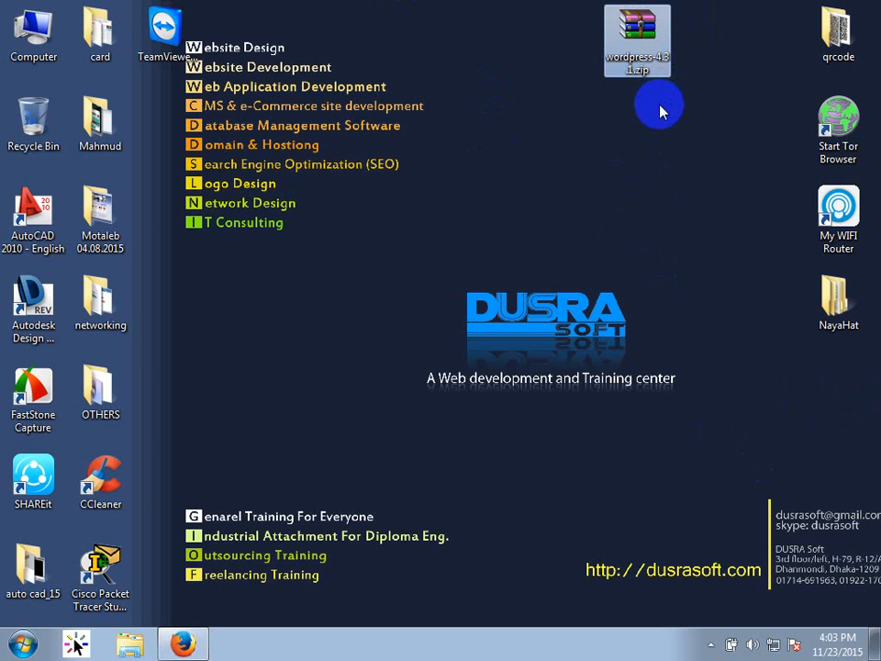
Cut the wordpress-4.3.1.zip file from the desktop.
left_click(607, 114)
left_click(635, 61)
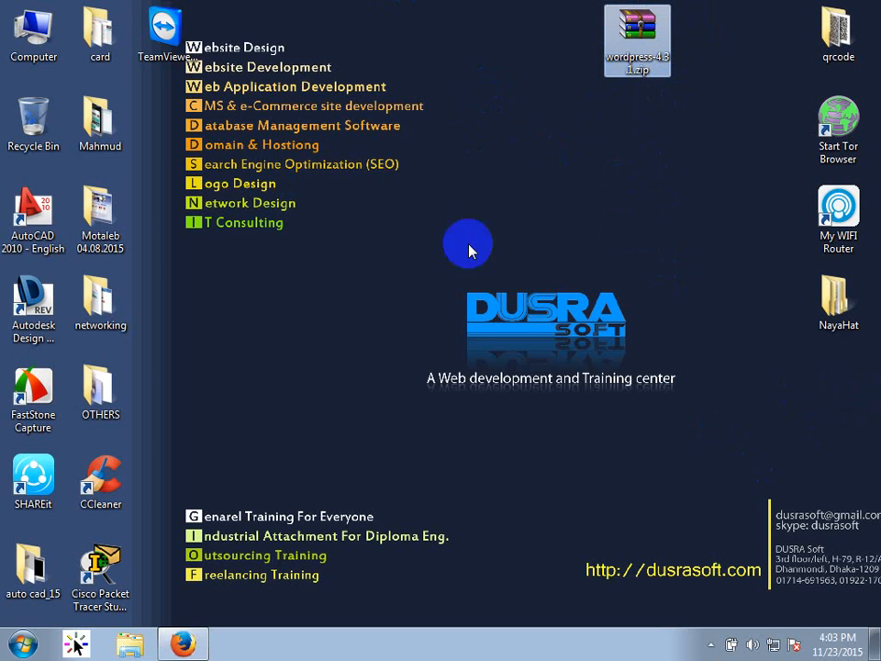
right_click(624, 40)
left_click(671, 310)
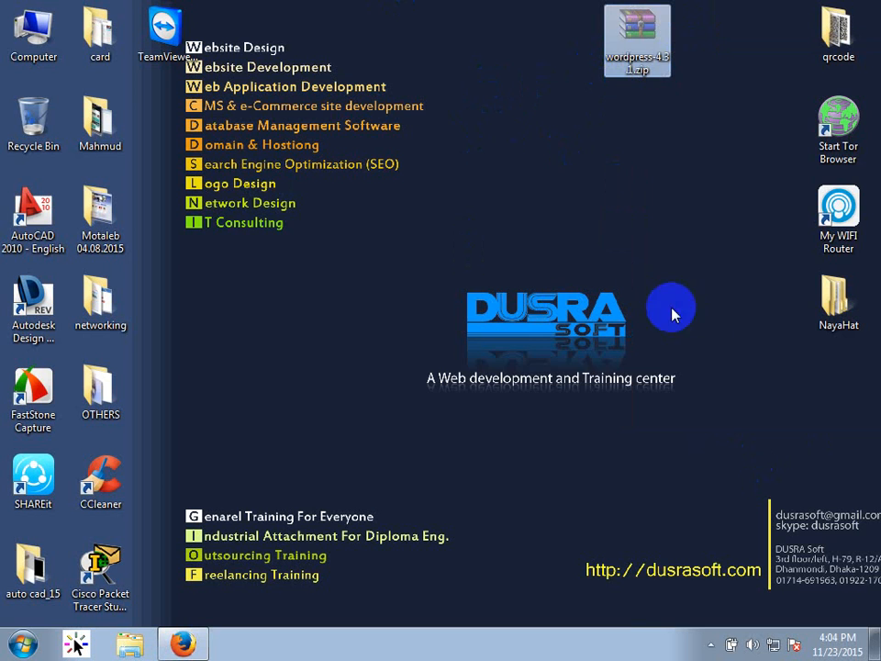
Start WampServer from the Start menu and open its www folder.
left_click(707, 642)
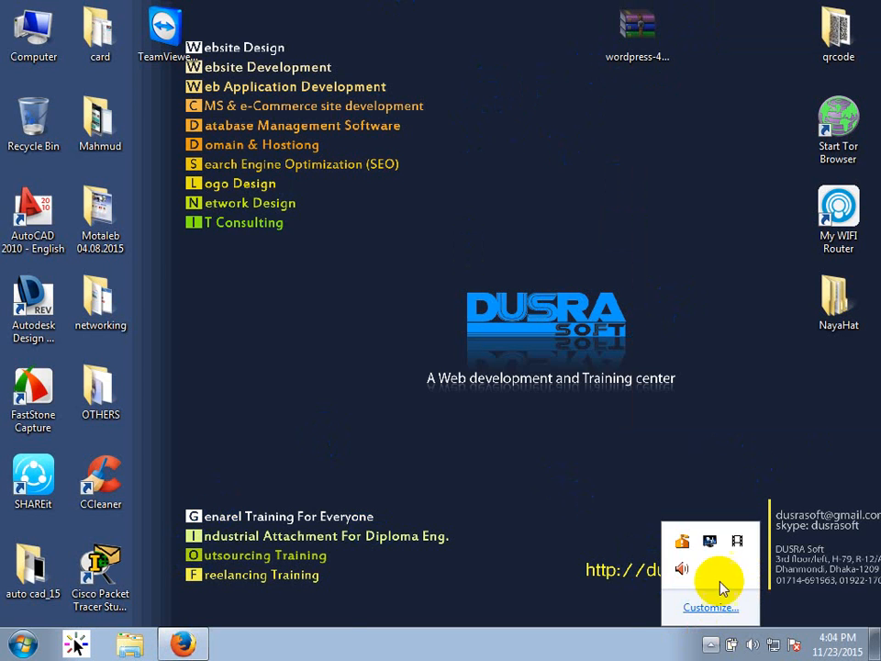
left_click(22, 644)
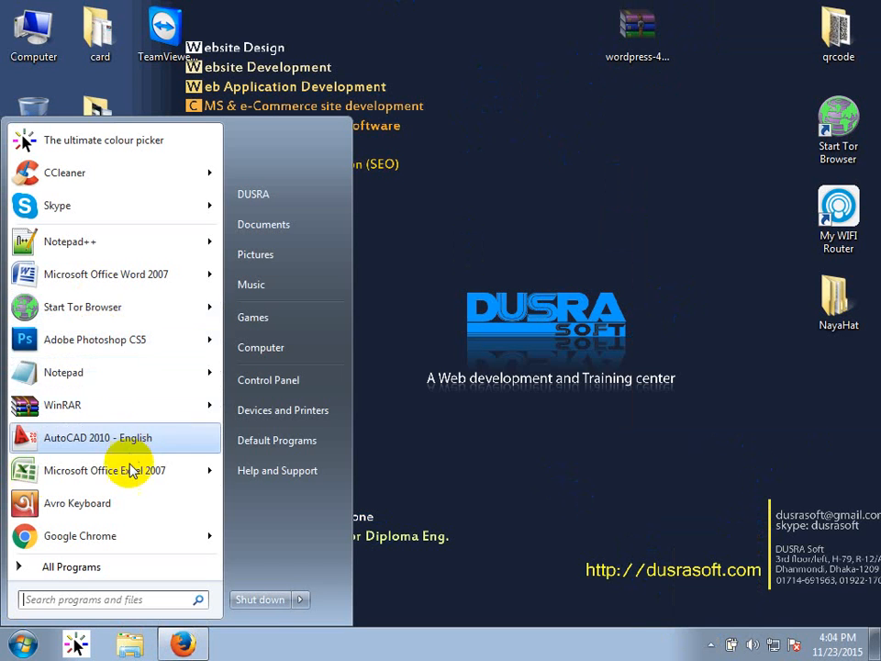
type("wa")
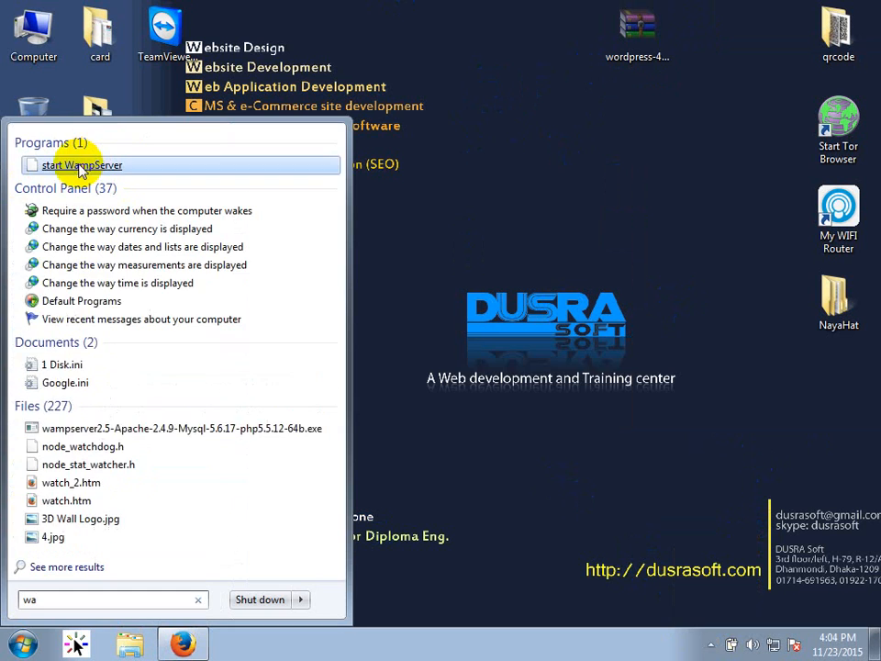
left_click(84, 164)
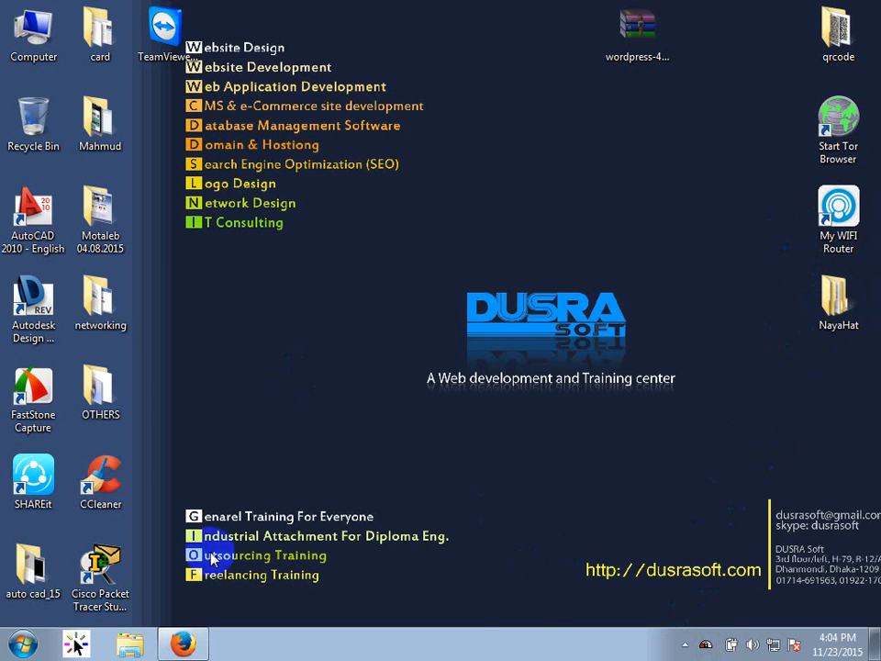
left_click(706, 645)
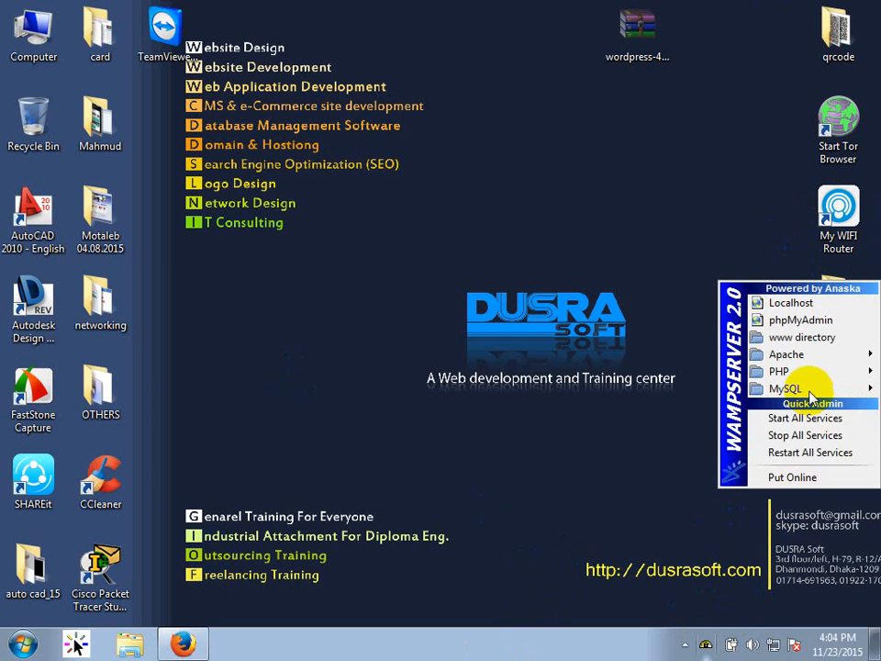
left_click(811, 345)
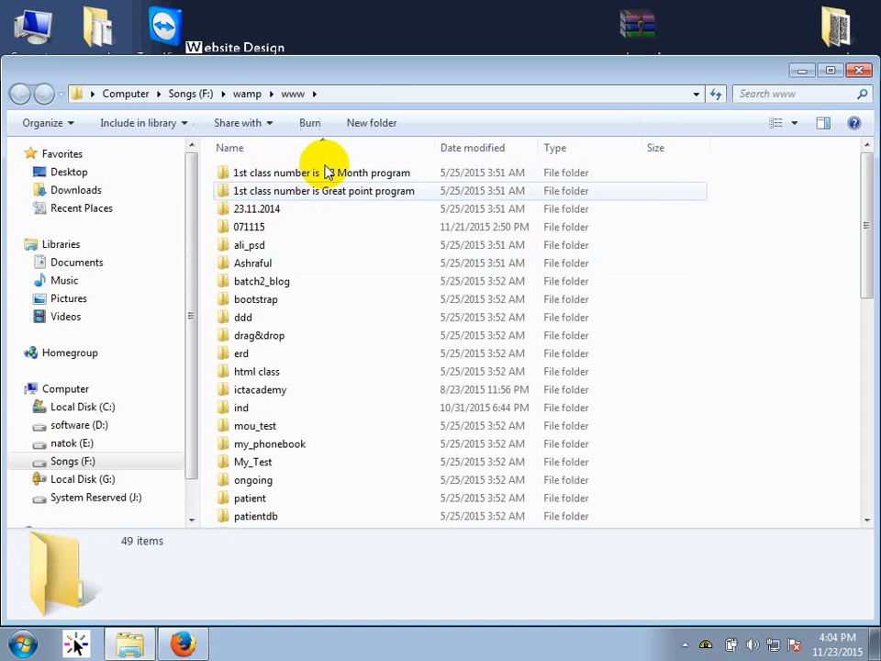
Paste the WordPress zip into the 071115 folder.
double_click(385, 72)
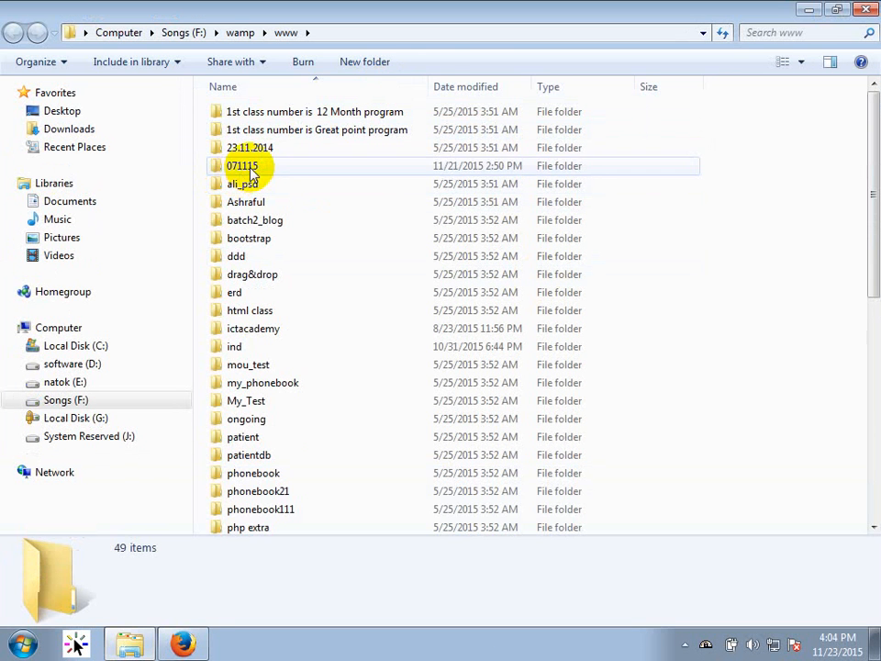
left_click(254, 175)
double_click(255, 177)
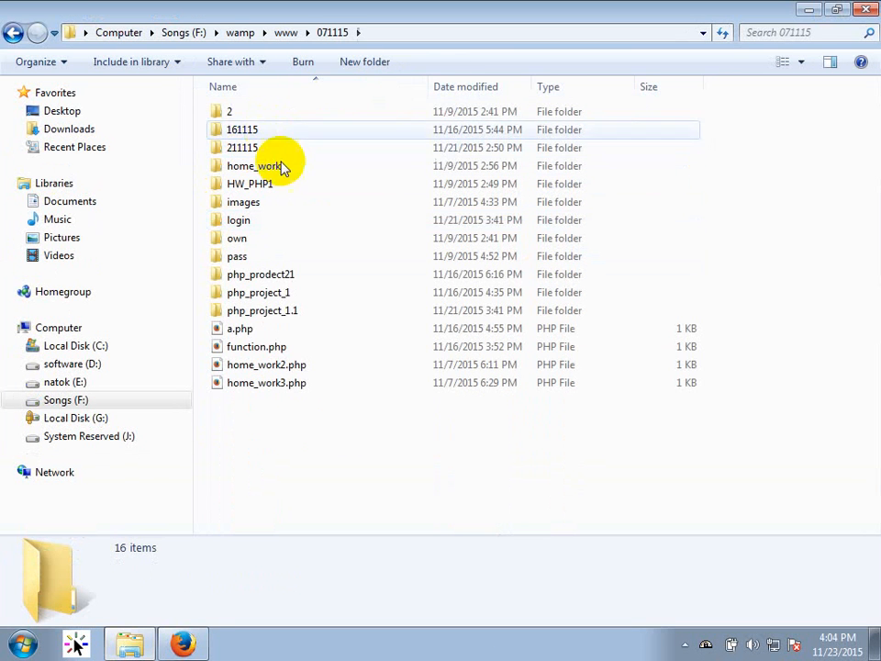
right_click(358, 439)
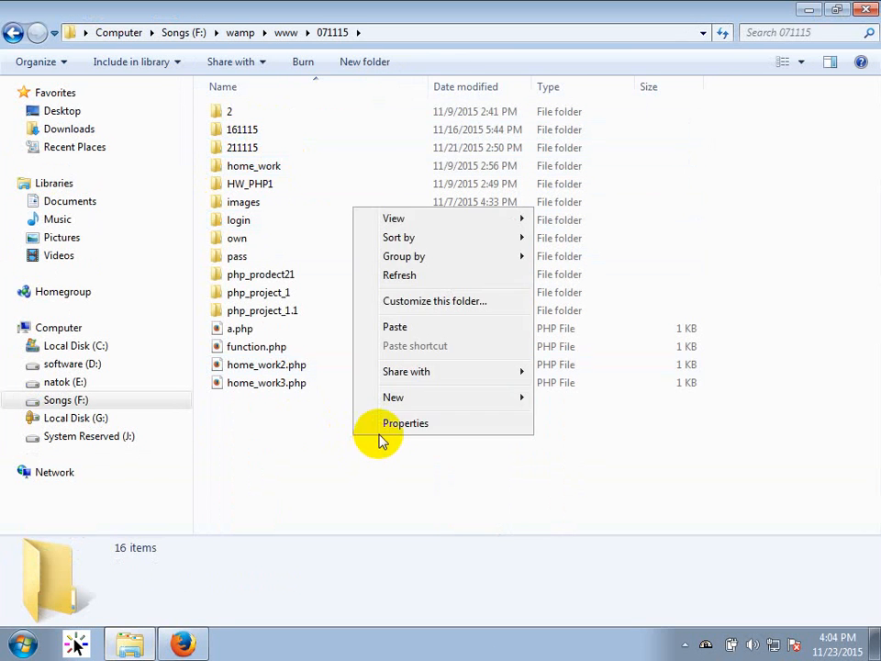
left_click(435, 332)
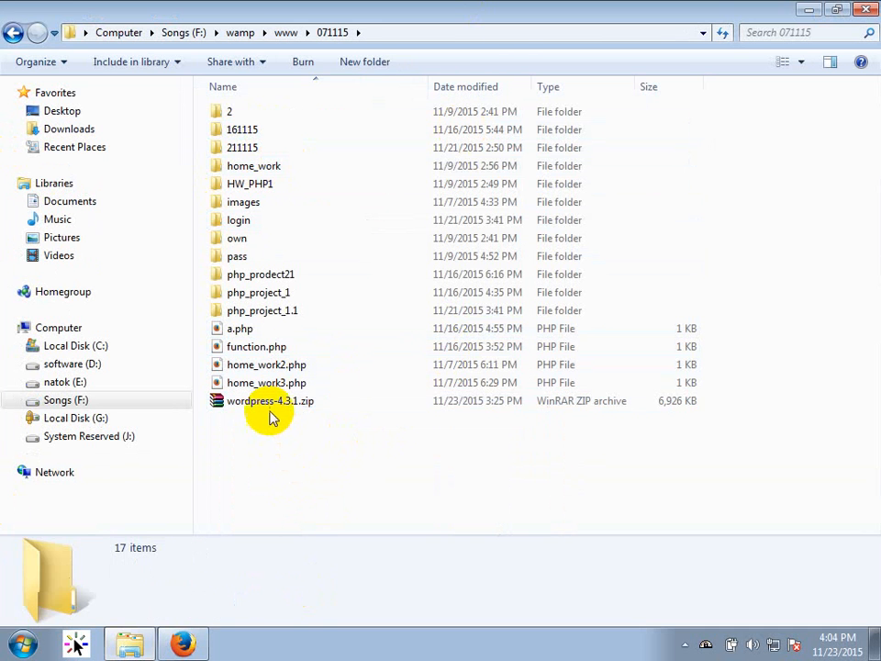
Extract the zip here into a wordpress folder, then return to Firefox.
left_click(270, 408)
right_click(270, 410)
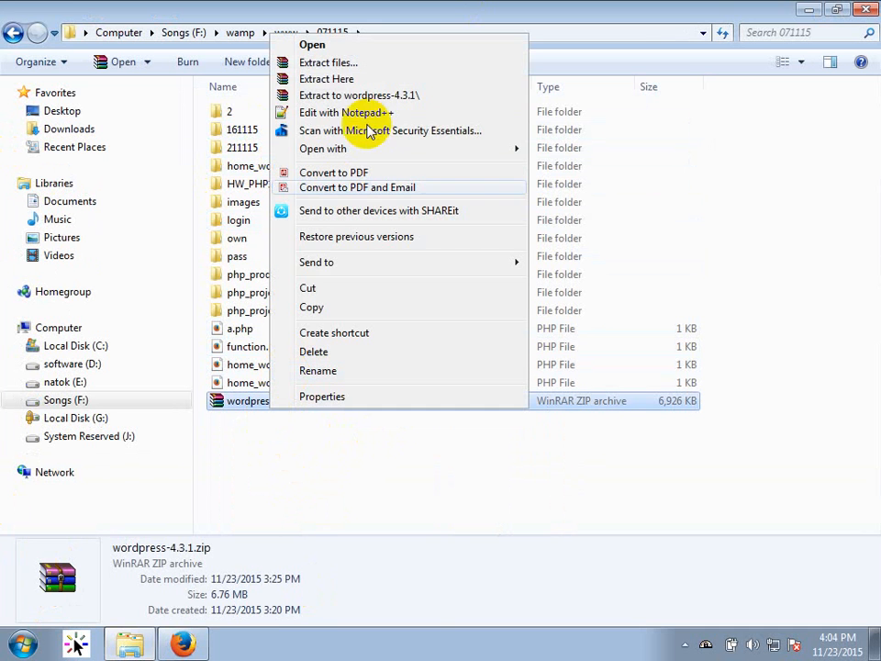
left_click(335, 88)
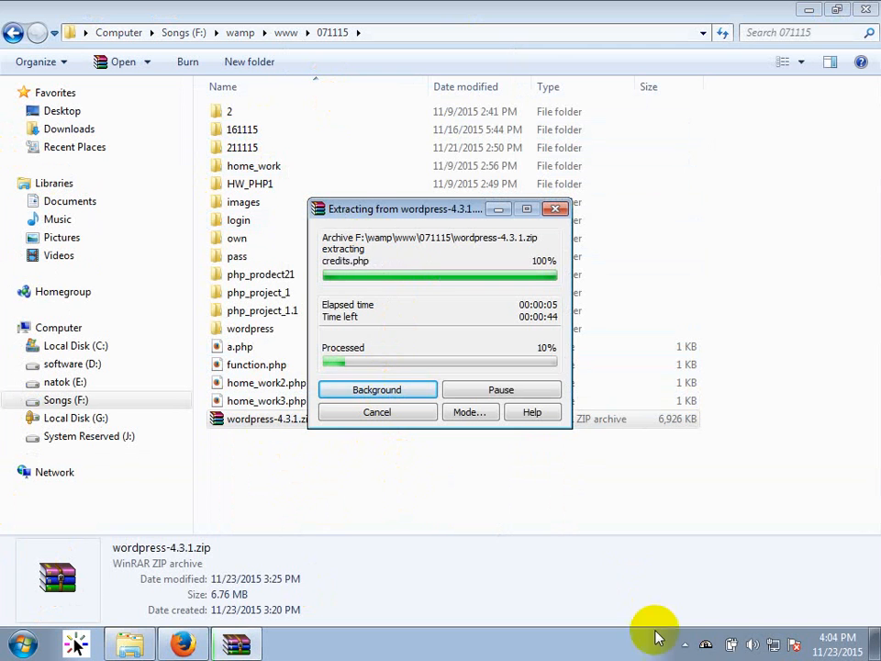
left_click(684, 644)
left_click(685, 567)
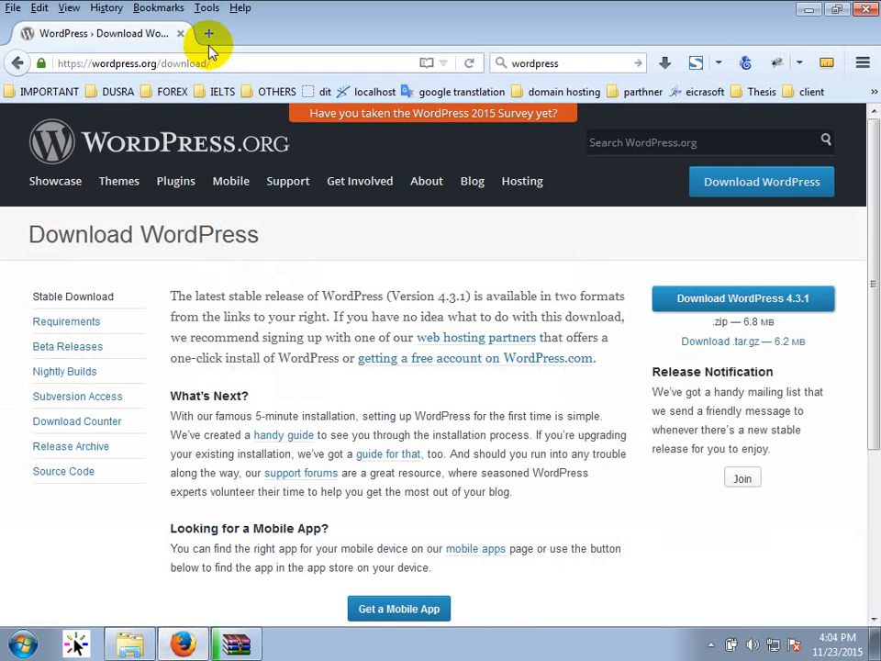
Open phpMyAdmin from the localhost WampServer home page.
left_click(206, 33)
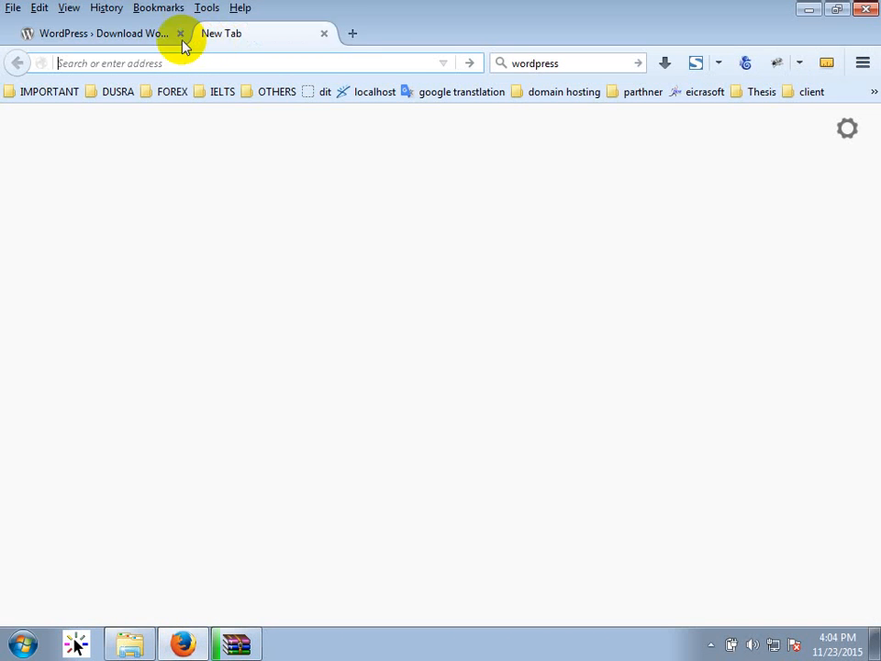
left_click(182, 34)
left_click(345, 96)
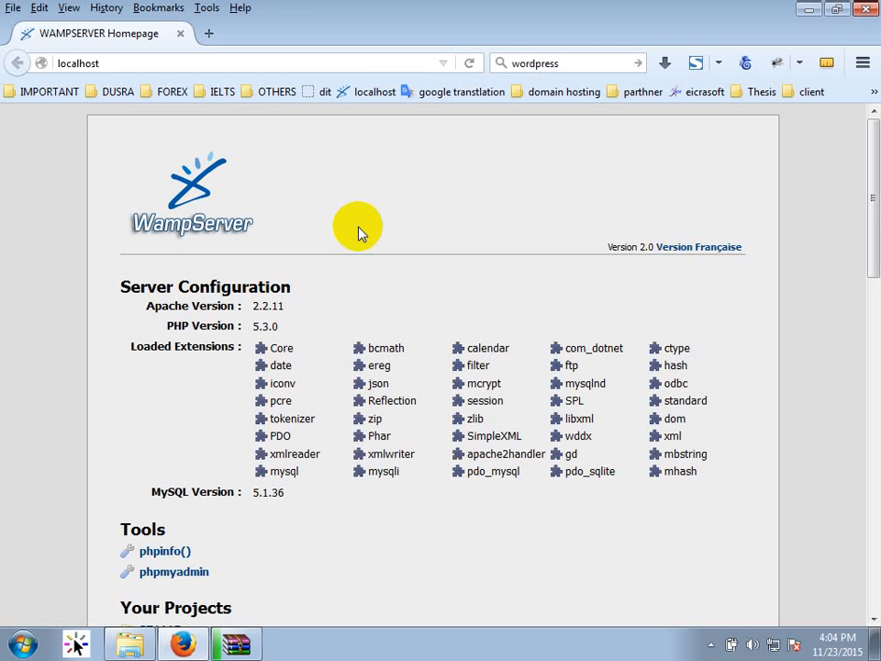
scroll(236, 468, "down", 5)
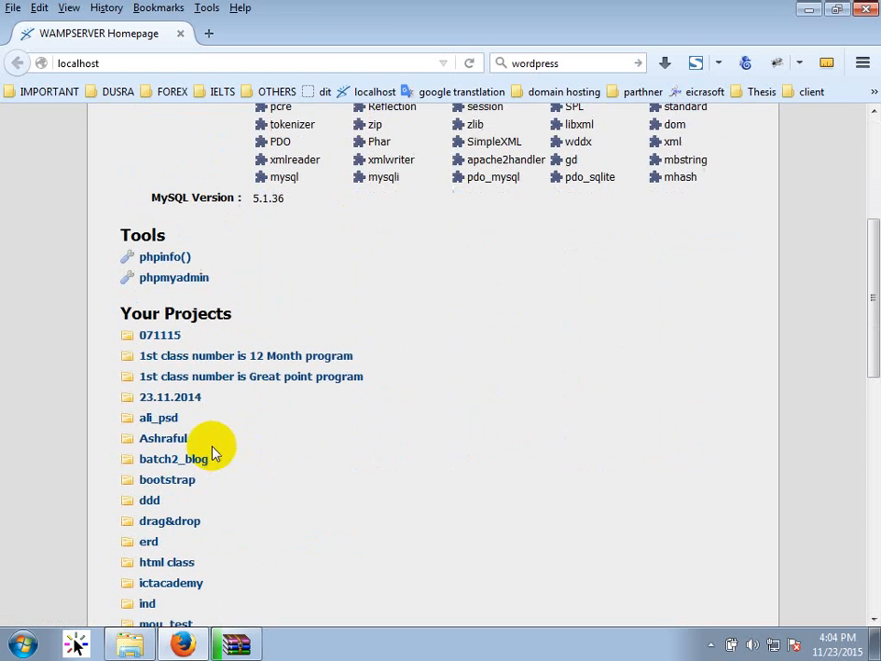
left_click(168, 280)
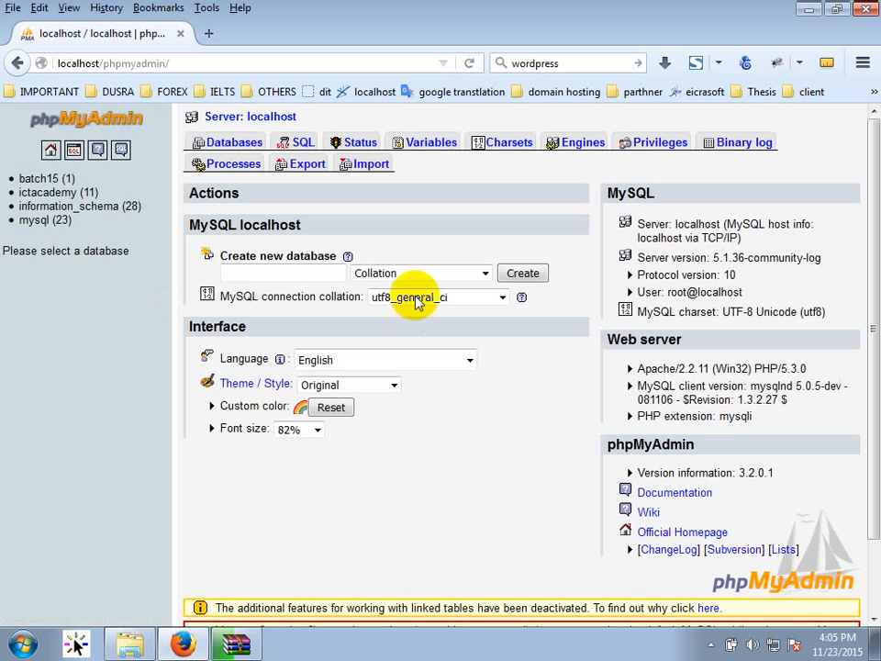
Create a new database named newwp.
left_click(290, 277)
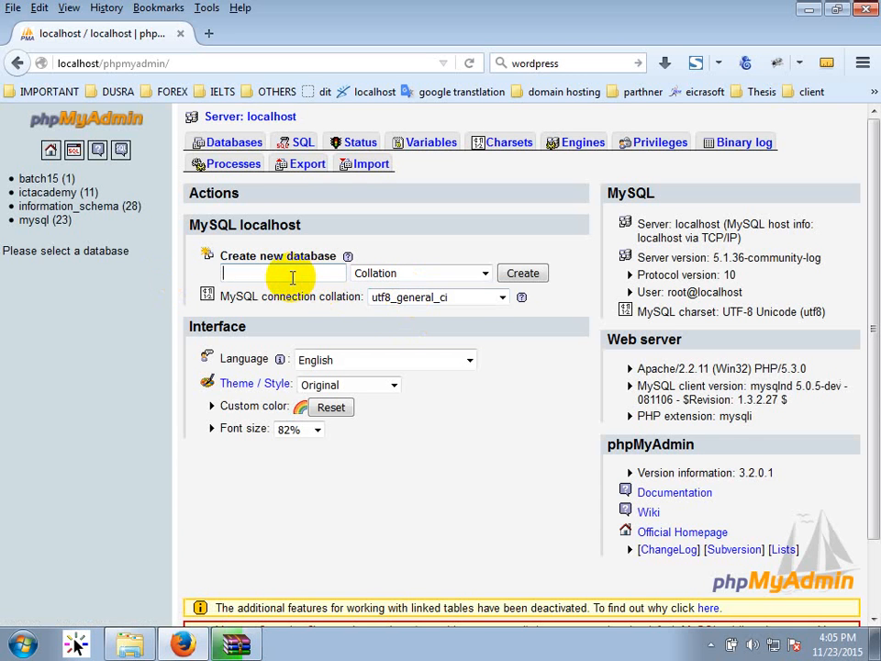
type("newwp")
key("ctrl+a")
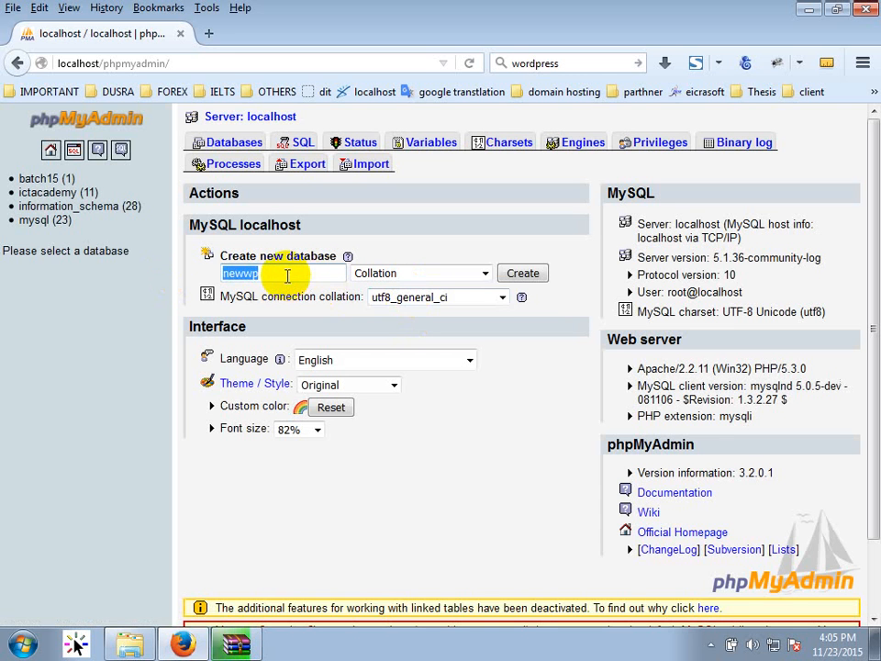
left_click(526, 274)
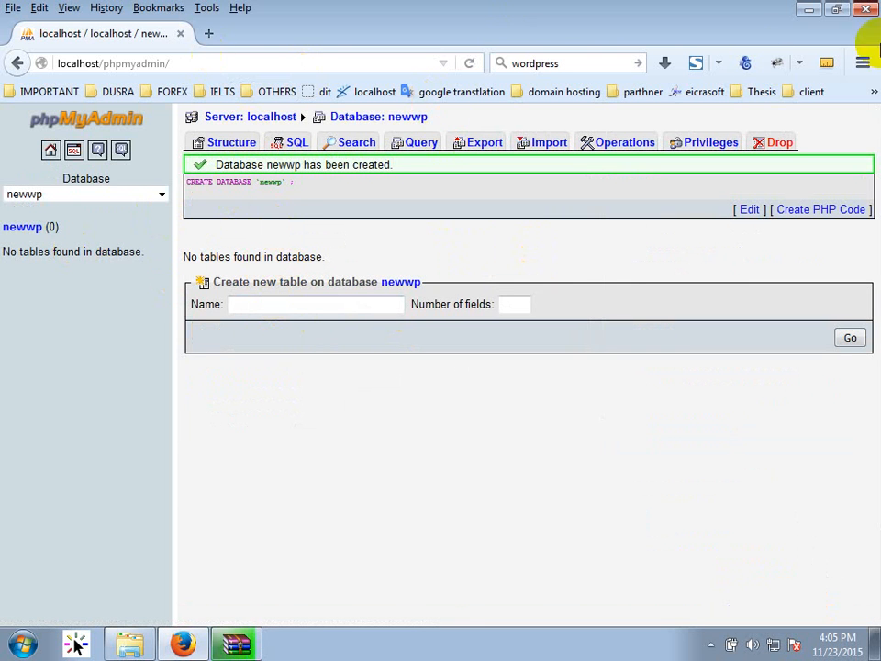
left_click(808, 9)
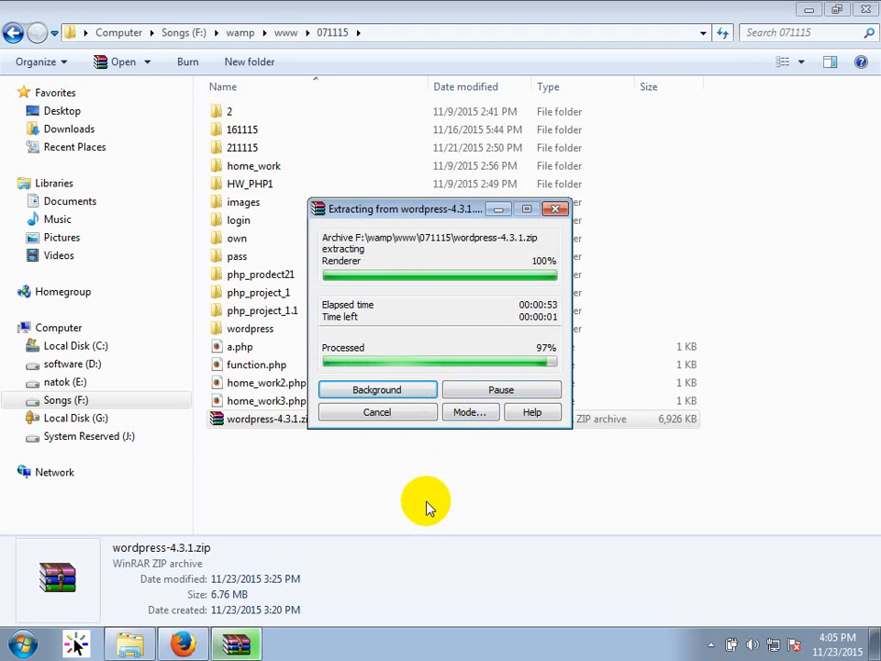
Check the extracted wordpress folder's contents and go back to 071115.
left_click(255, 332)
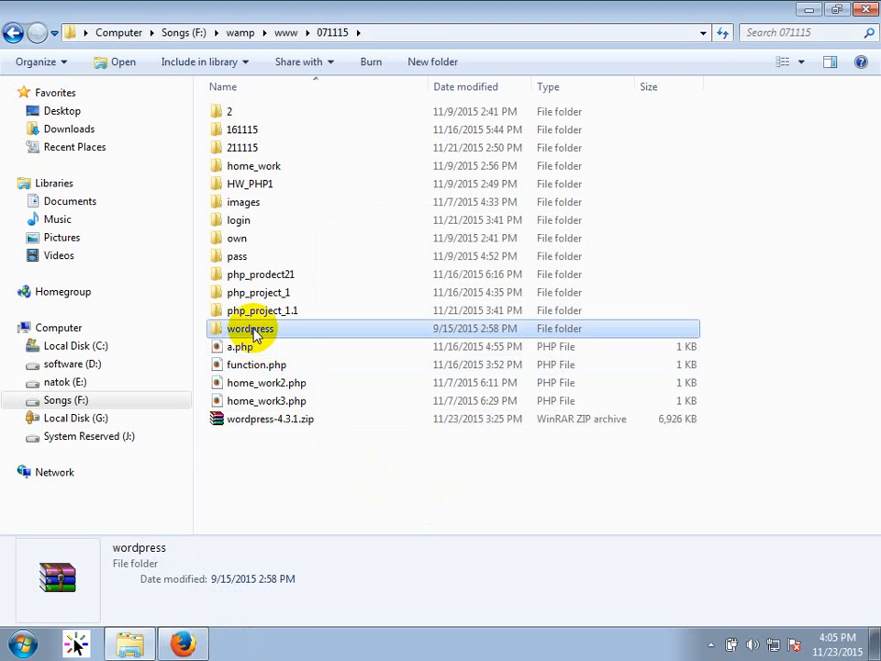
double_click(256, 332)
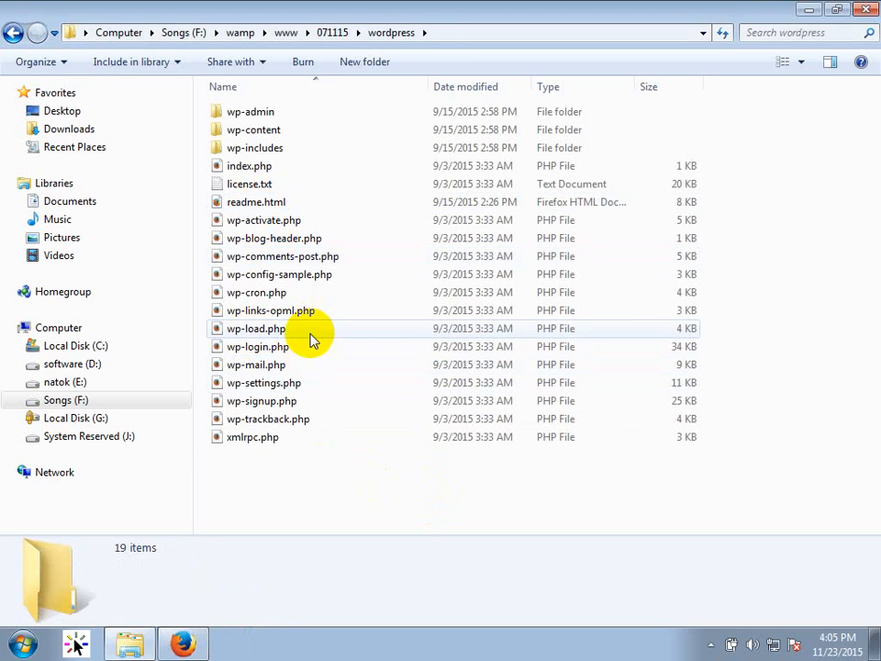
key("BackSpace")
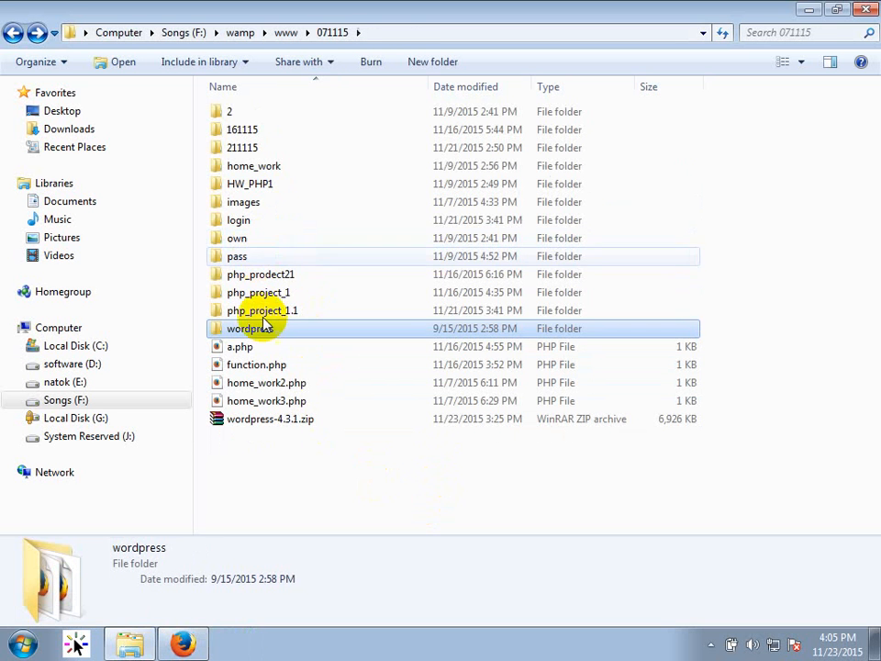
Rename the wordpress folder to newwp, then switch back to the browser.
left_click(266, 331)
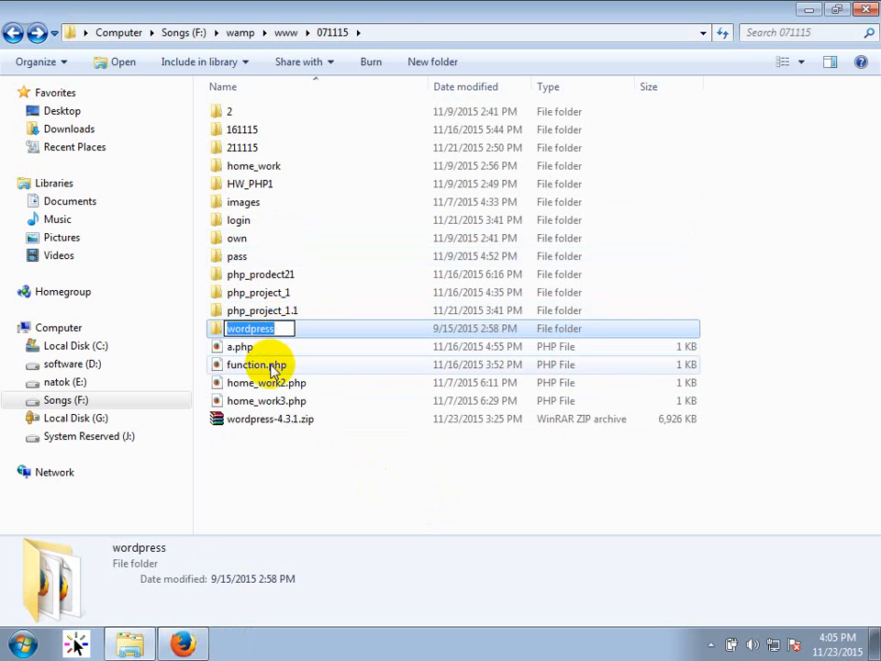
type("newwp")
left_click(296, 462)
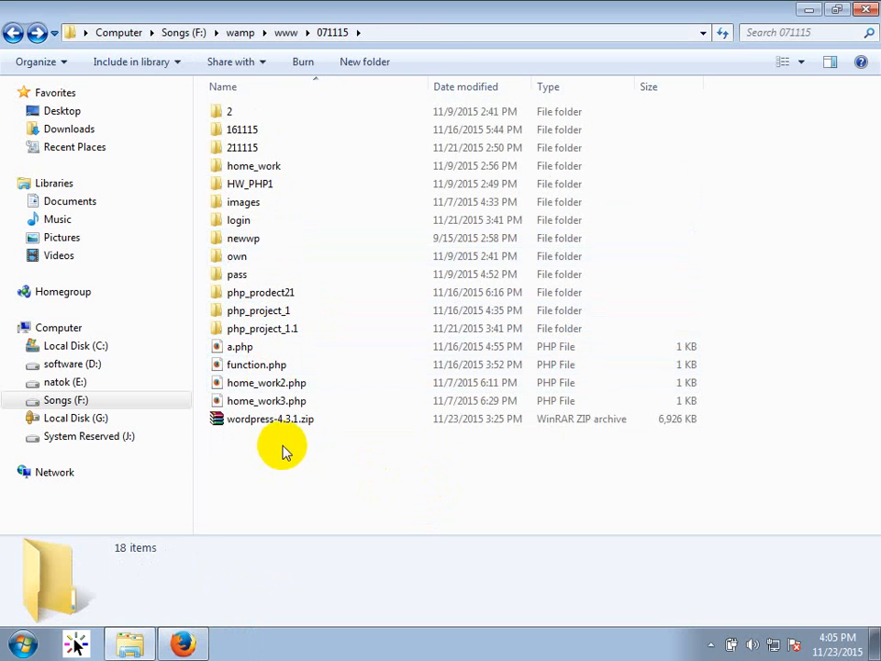
left_click(252, 244)
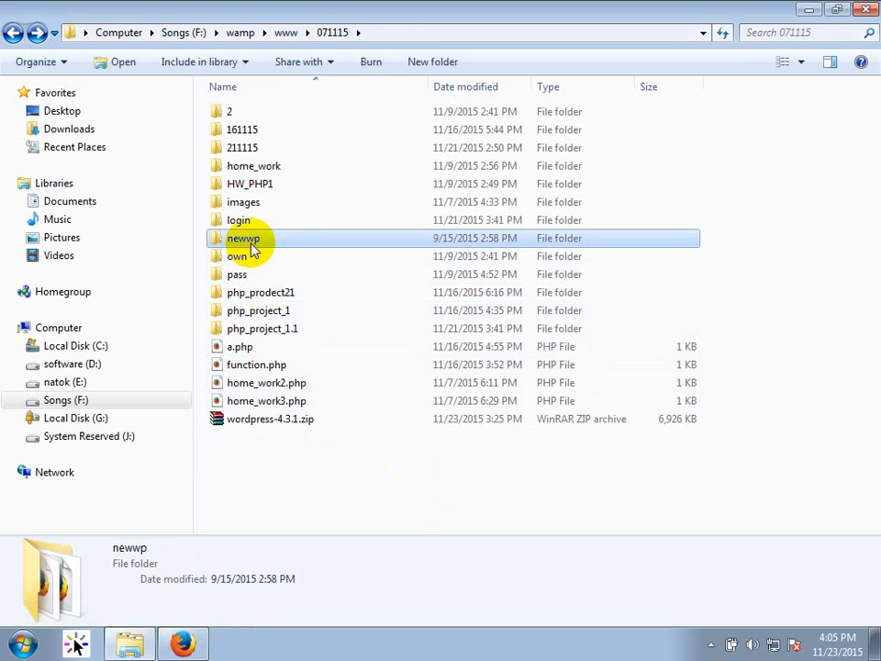
left_click(183, 643)
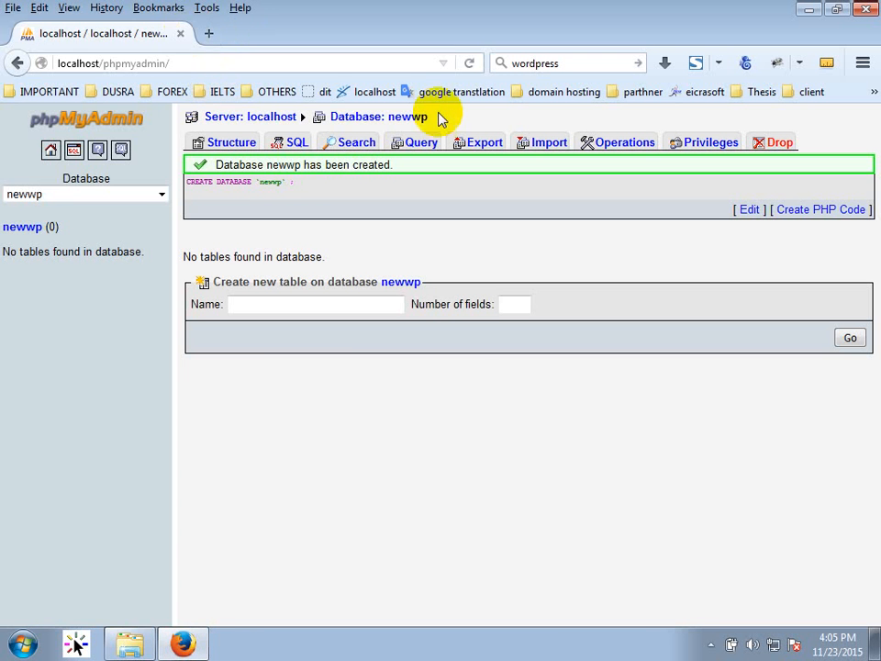
Open the newwp site setup at localhost/071115/newwp.
left_click(349, 96)
scroll(298, 330, "down", 5)
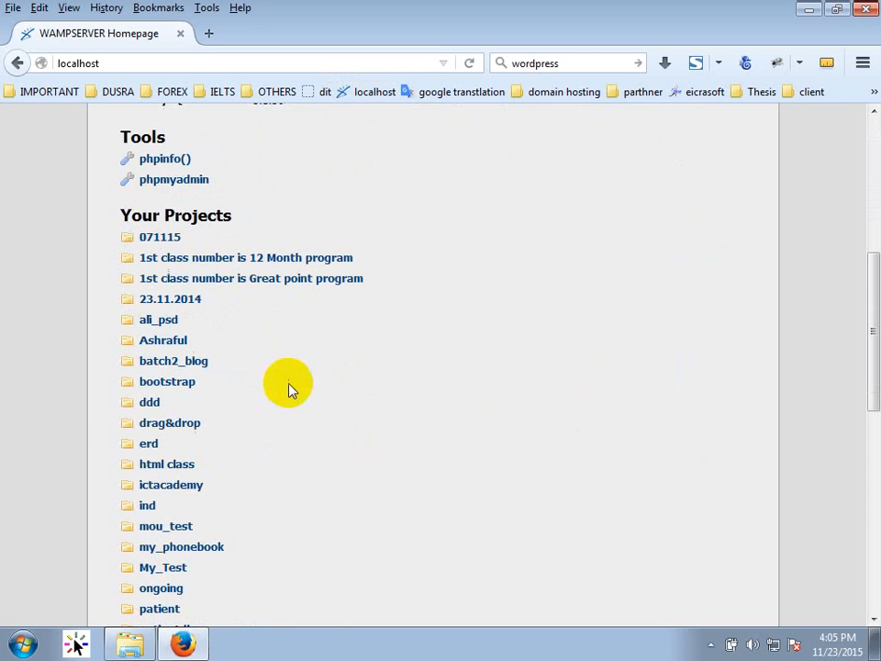
left_click(161, 238)
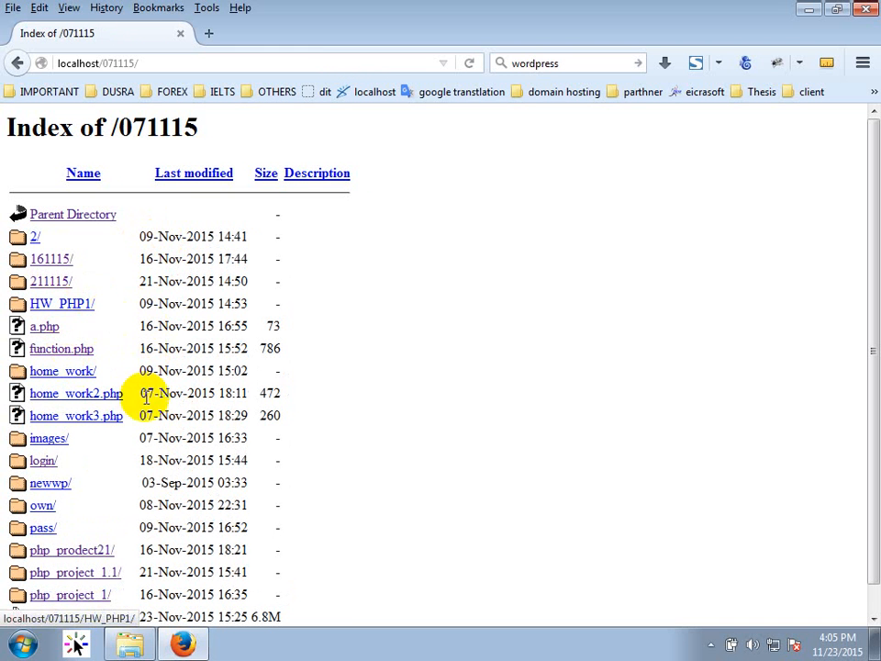
left_click(59, 489)
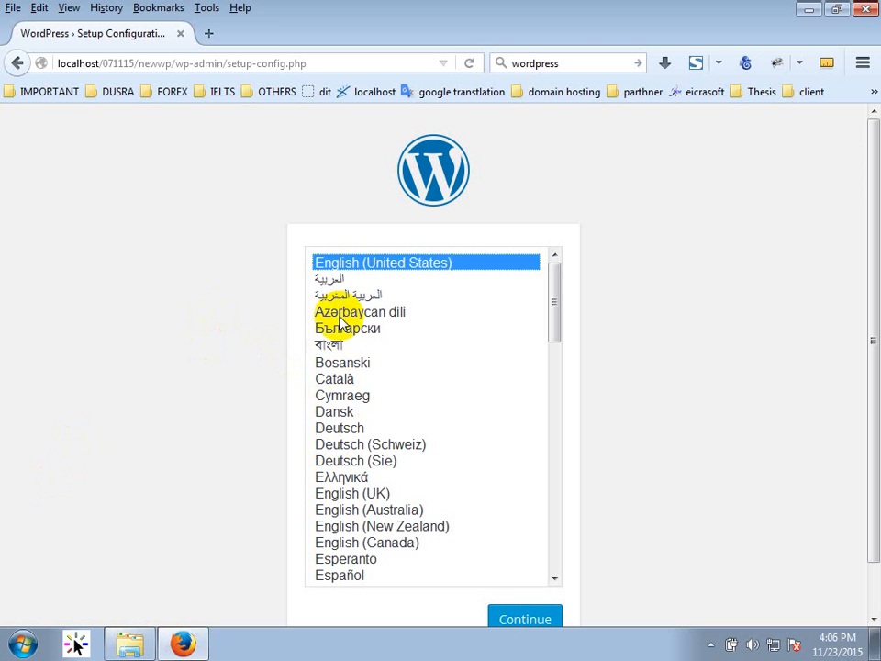
Choose English (United States) and continue to the database details form.
left_click(332, 347)
left_click(360, 262)
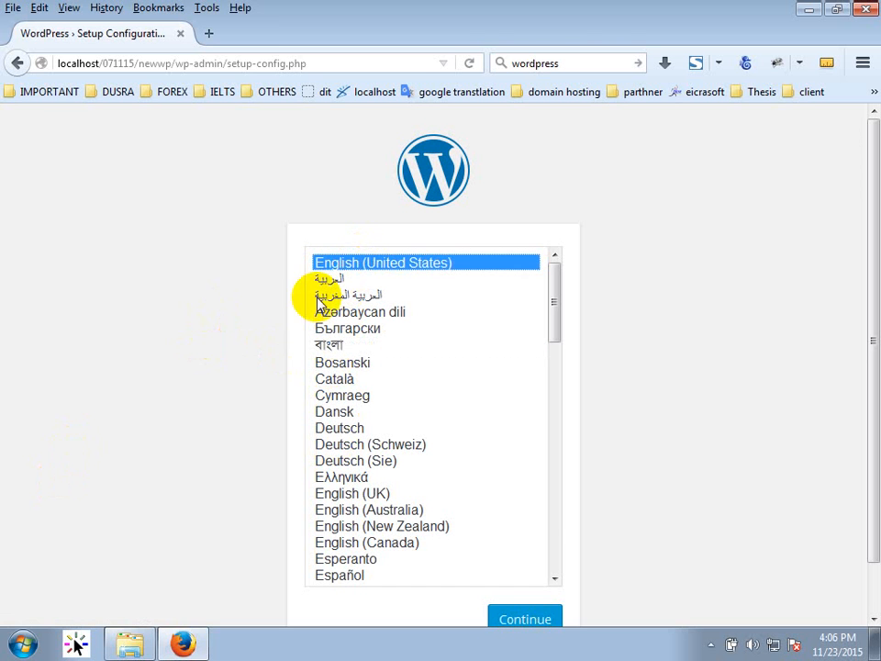
left_click(531, 621)
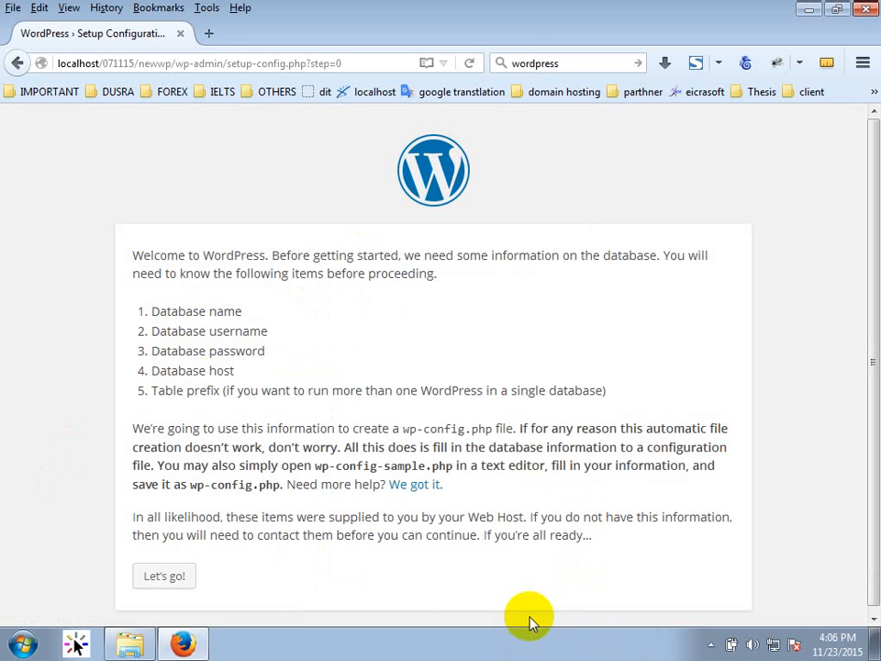
scroll(466, 502, "down", 1)
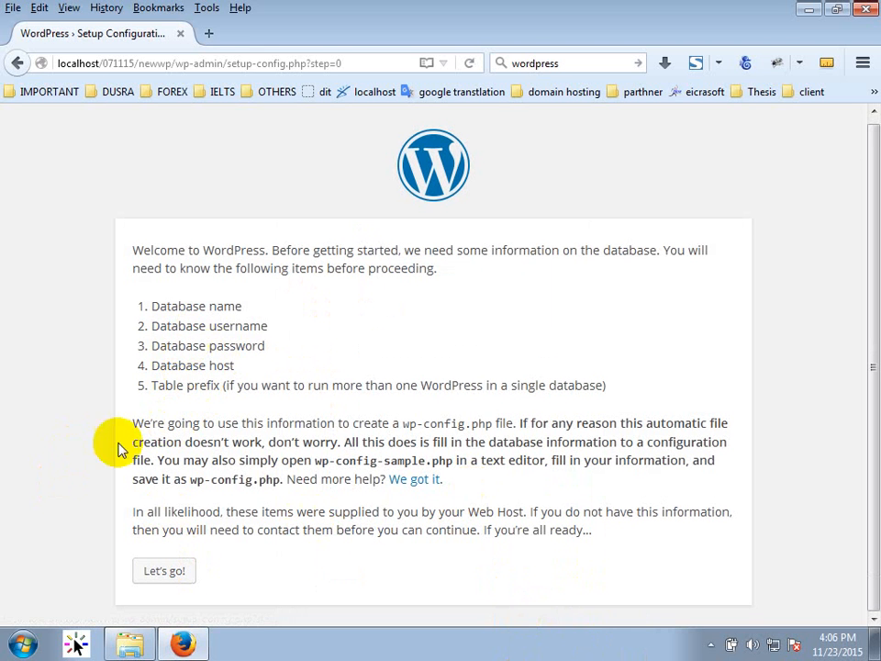
left_click(172, 576)
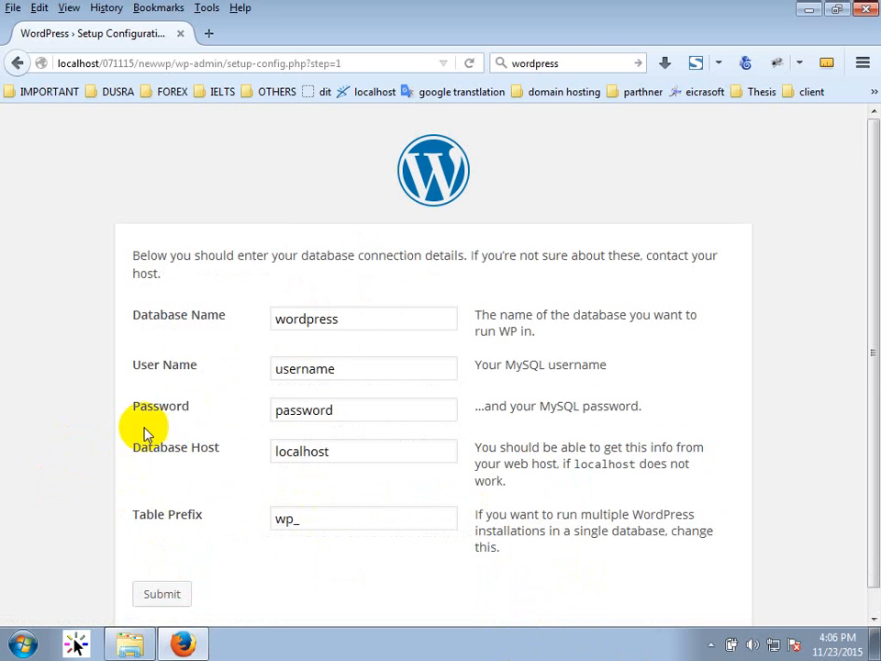
Enter database name newwp, user root and an empty password.
left_click_drag(344, 319, 218, 329)
type("newwp")
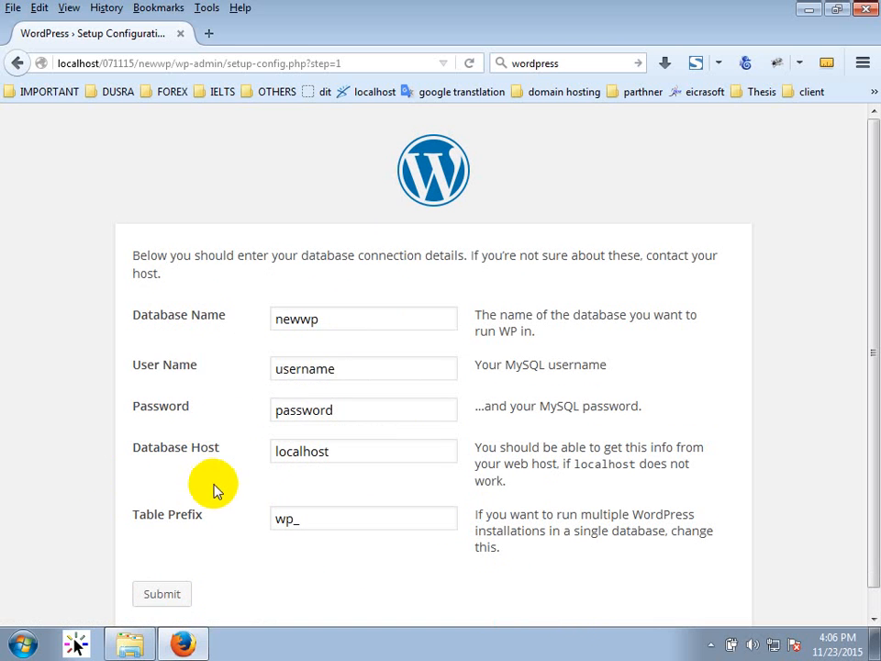
double_click(289, 368)
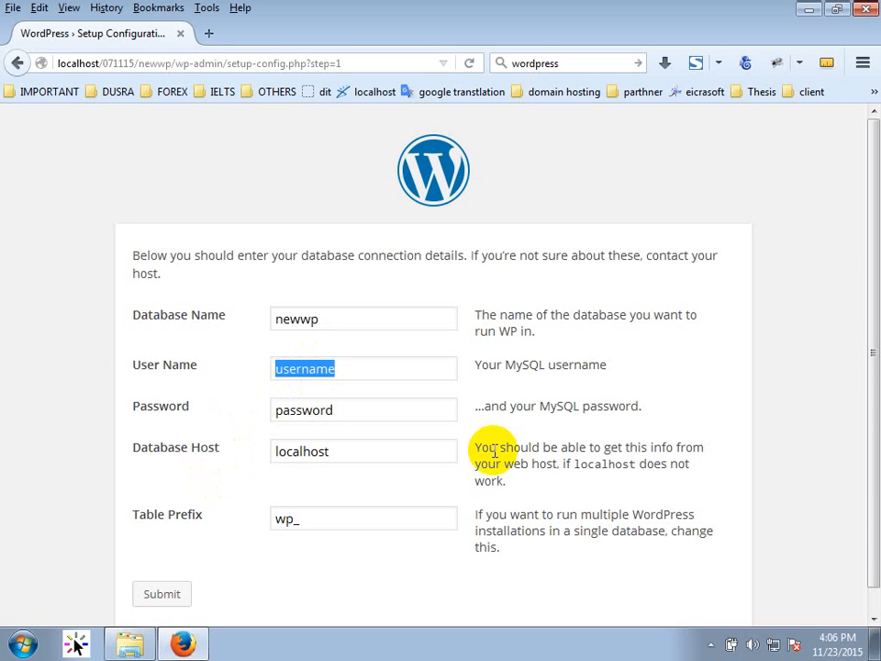
type("root")
key("Tab")
key("BackSpace")
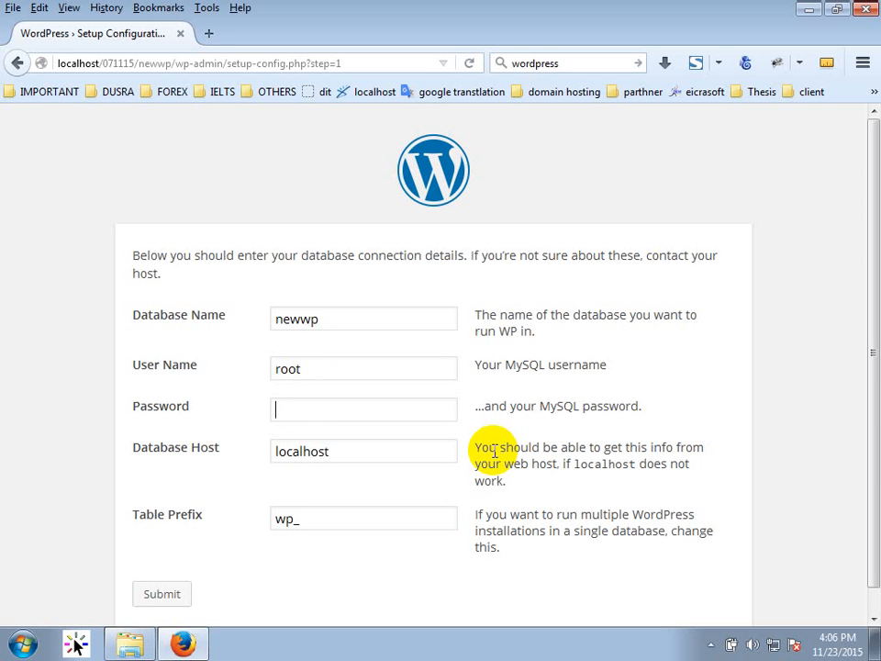
key("Tab")
key("Tab")
Set the table prefix to new_, submit the details and run the install.
scroll(246, 408, "down", 1)
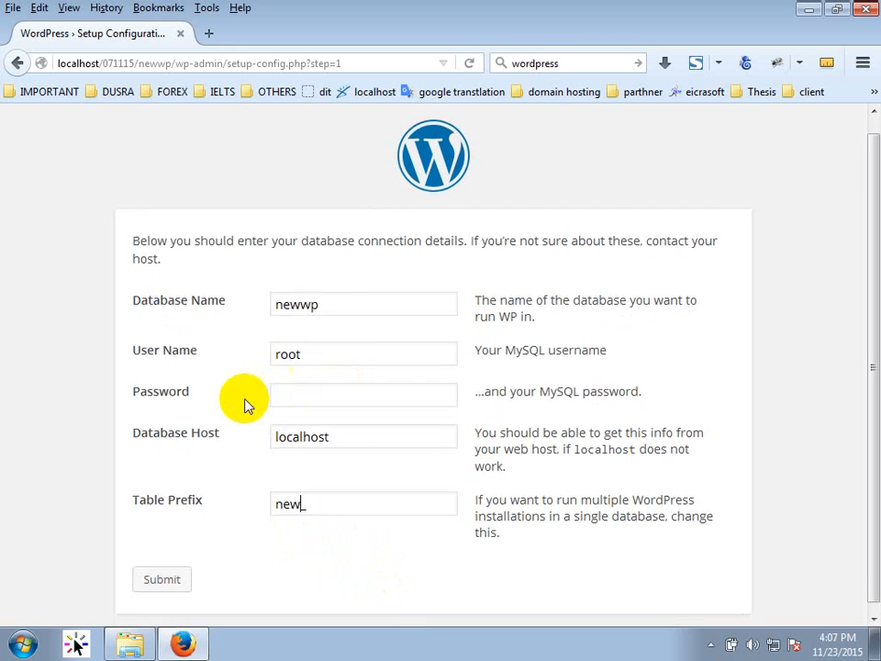
key("BackSpace")
key("BackSpace")
key("BackSpace")
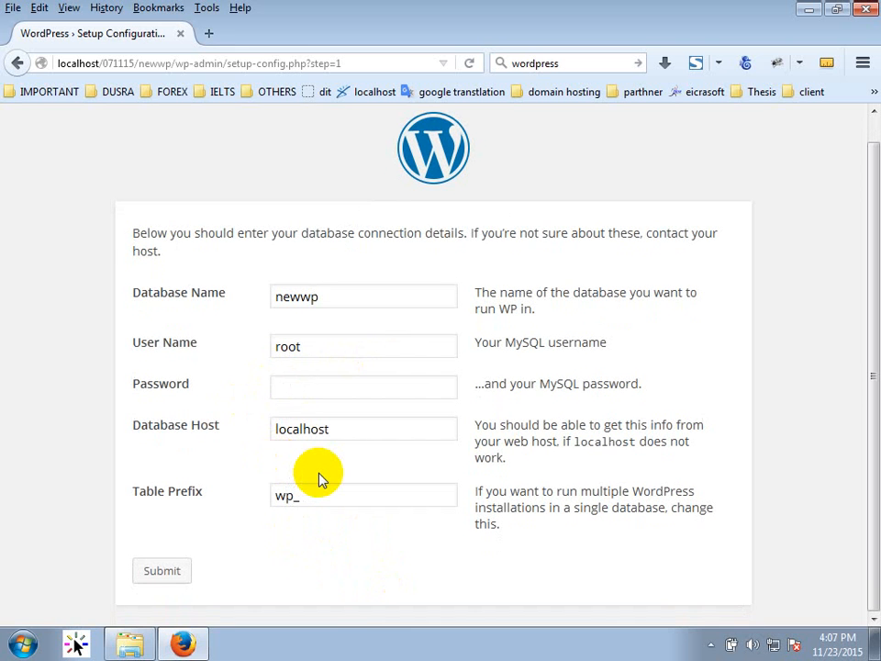
key("shift+Left")
key("shift+Left")
type("x")
key("BackSpace")
type("new")
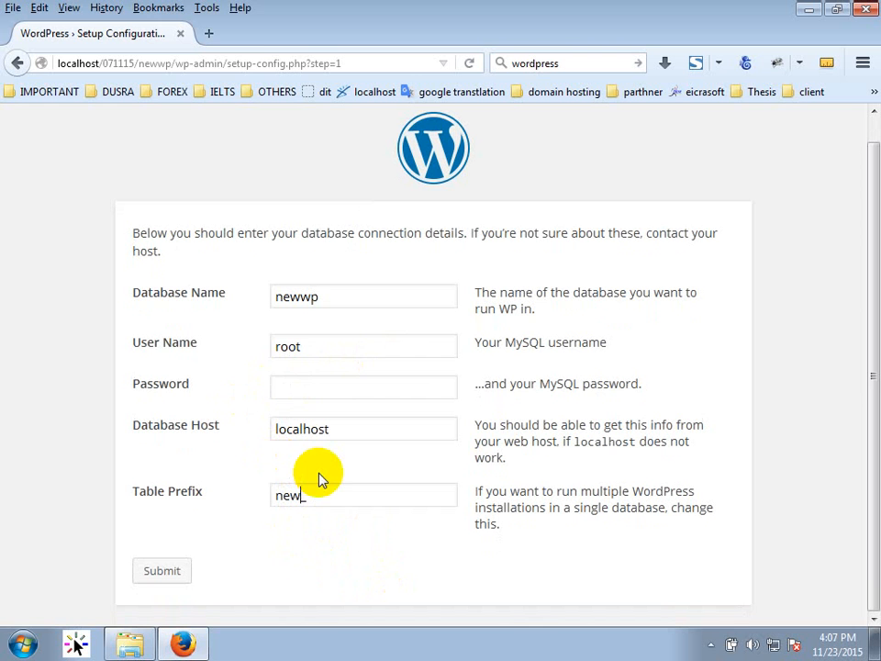
left_click(156, 571)
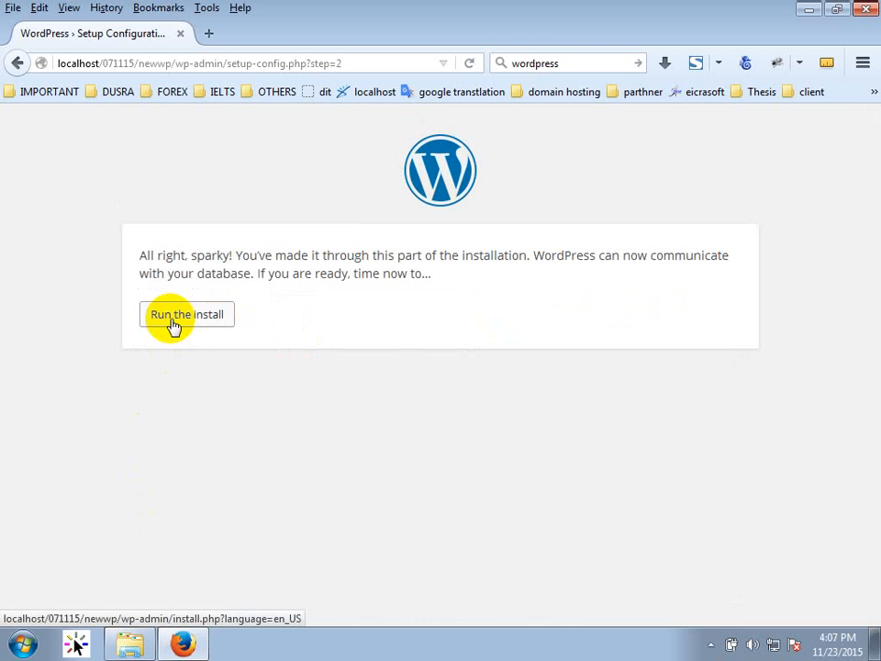
left_click(174, 325)
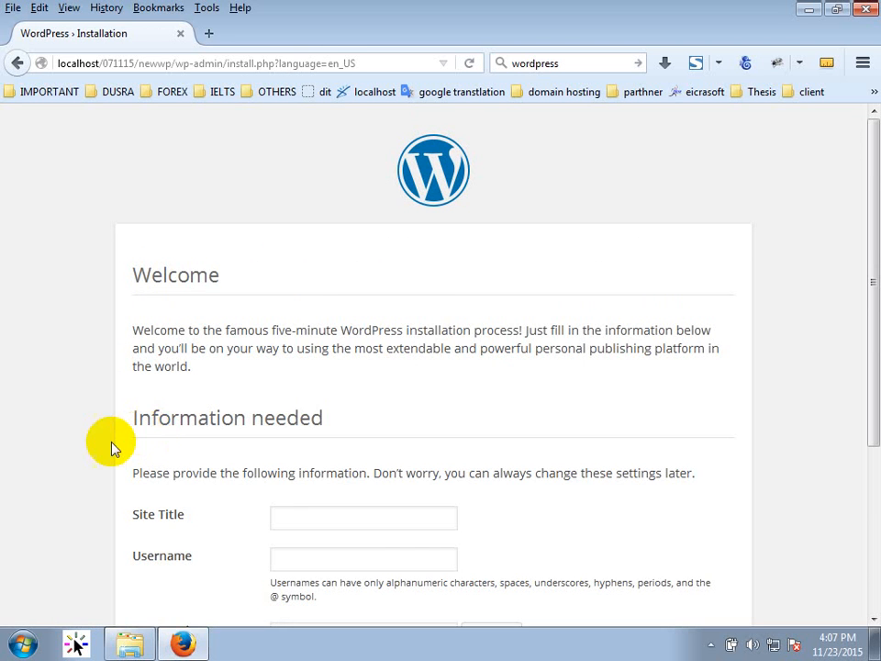
Enter the site title 'Our new wordpress site'.
scroll(108, 449, "down", 2)
scroll(103, 452, "down", 2)
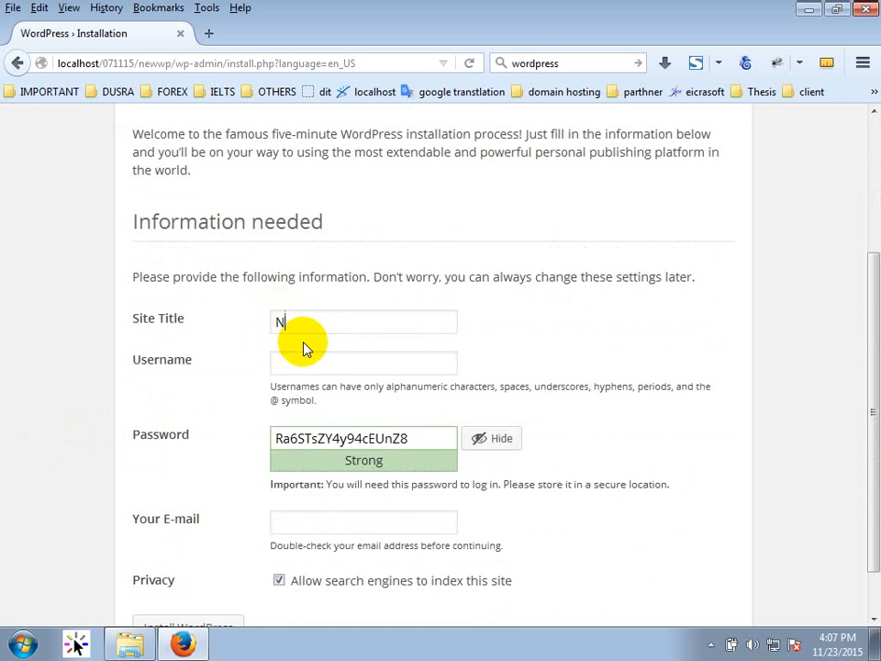
type("r new wordpress sit4e")
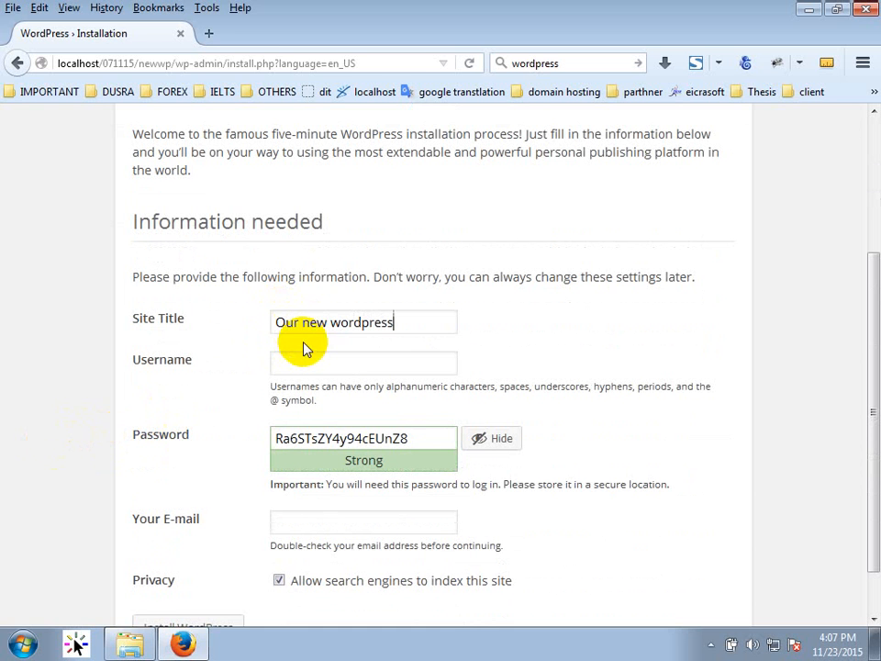
key("BackSpace")
key("BackSpace")
type("e")
key("Tab")
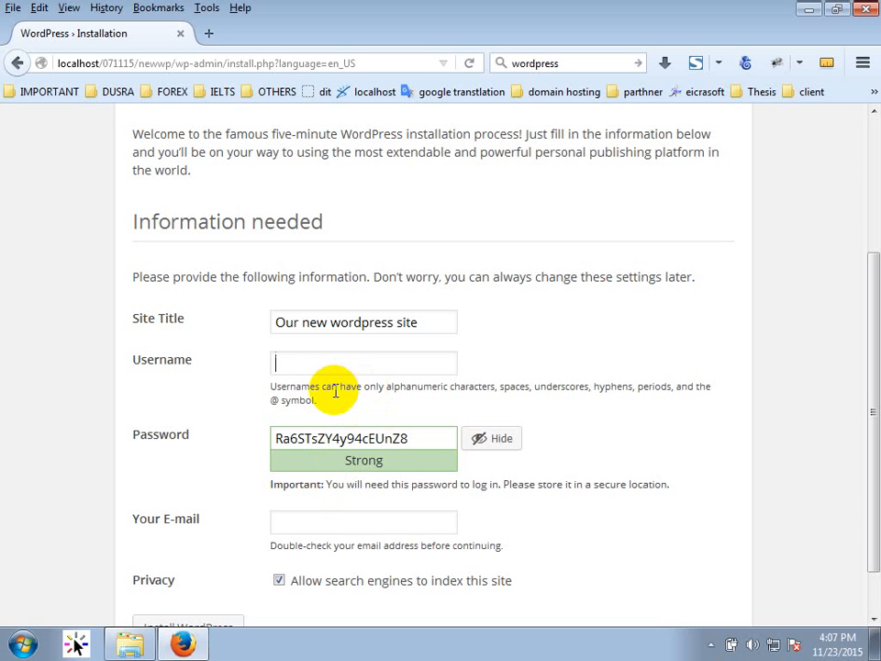
Enter the admin username and replace the generated password.
type("new")
key("BackSpace")
type("123")
key("Tab")
type("new")
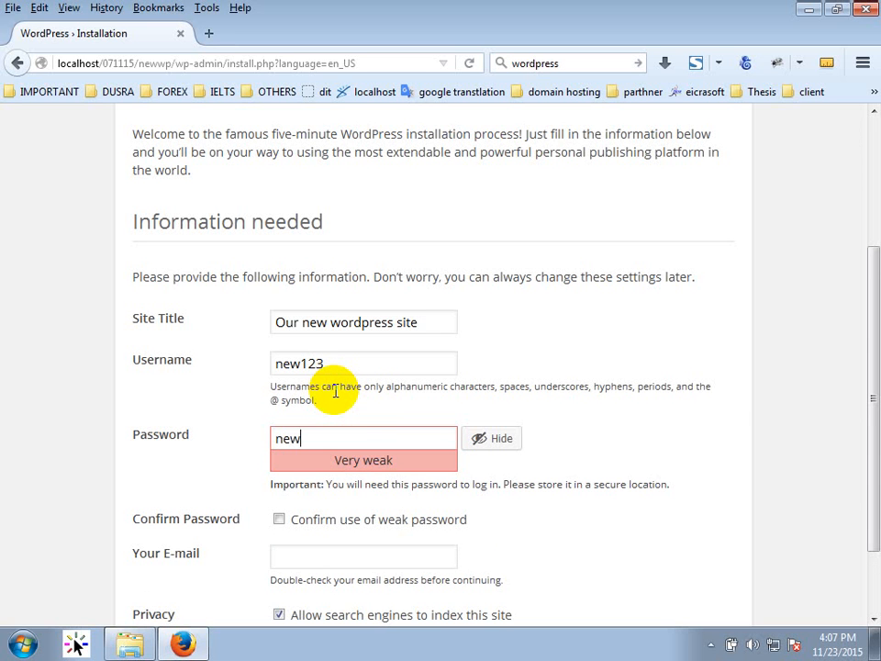
type("123")
Confirm the weak password, turn off search engine indexing, and try installing.
scroll(459, 419, "down", 1)
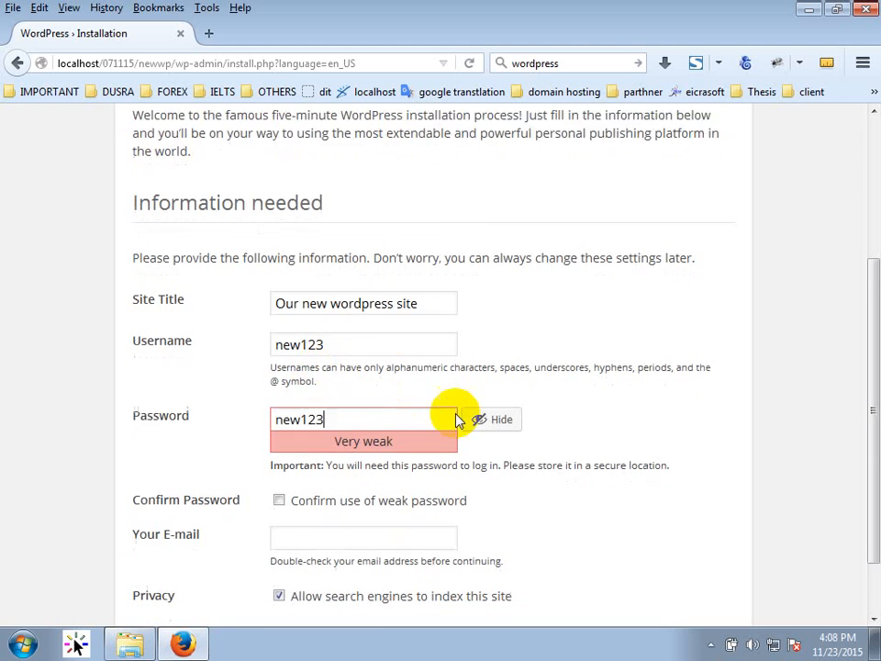
scroll(459, 420, "down", 2)
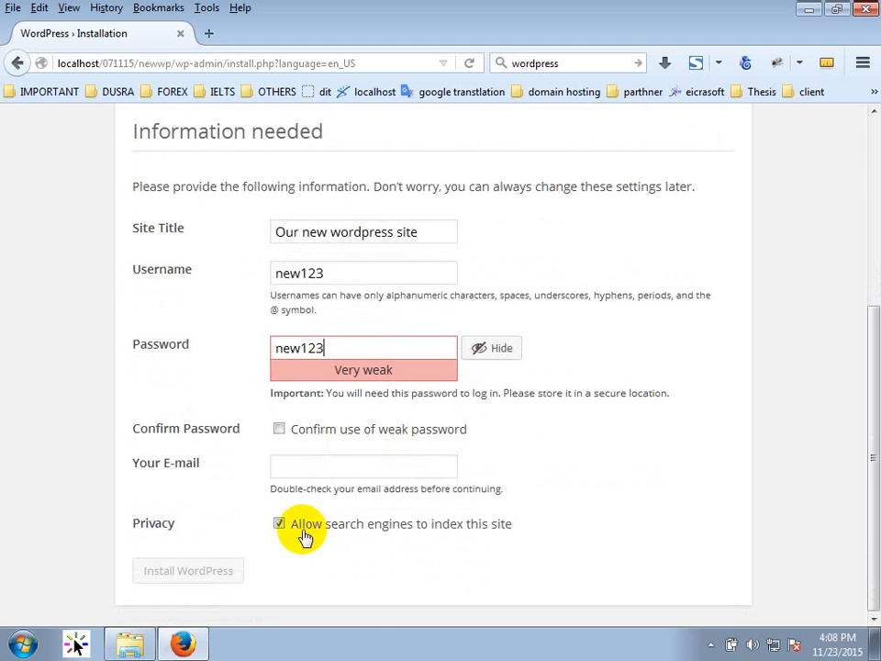
left_click(330, 429)
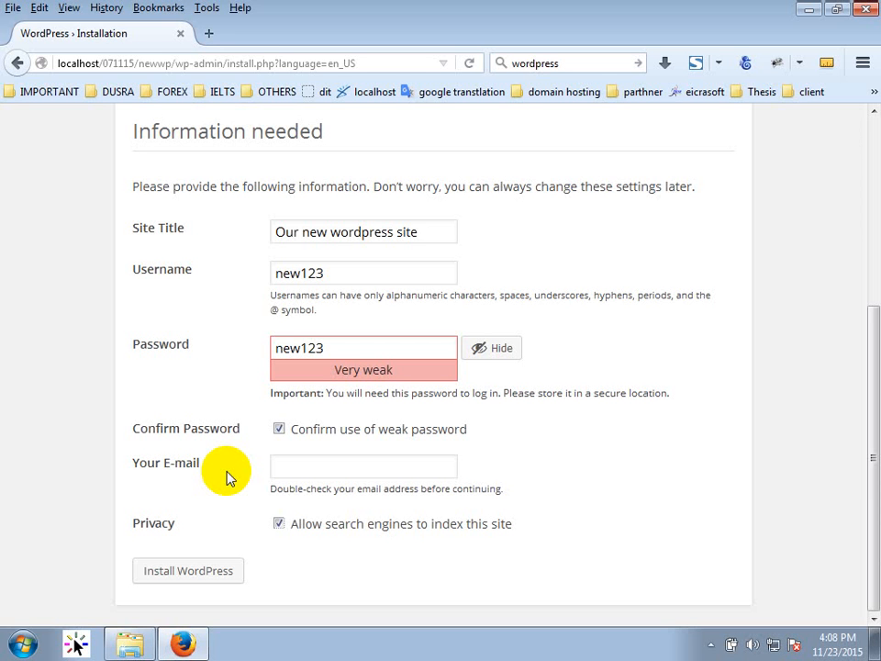
left_click(280, 523)
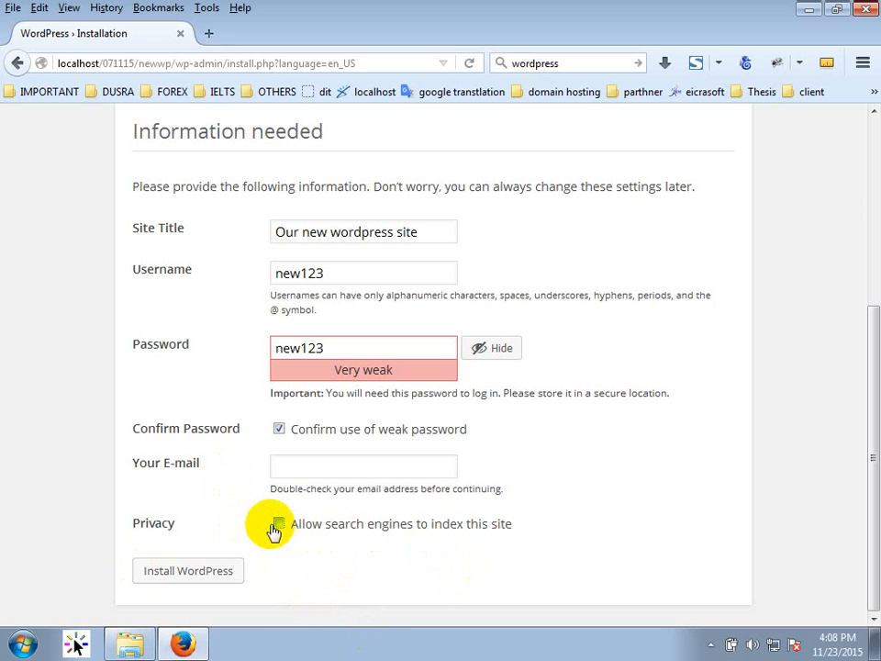
left_click(211, 570)
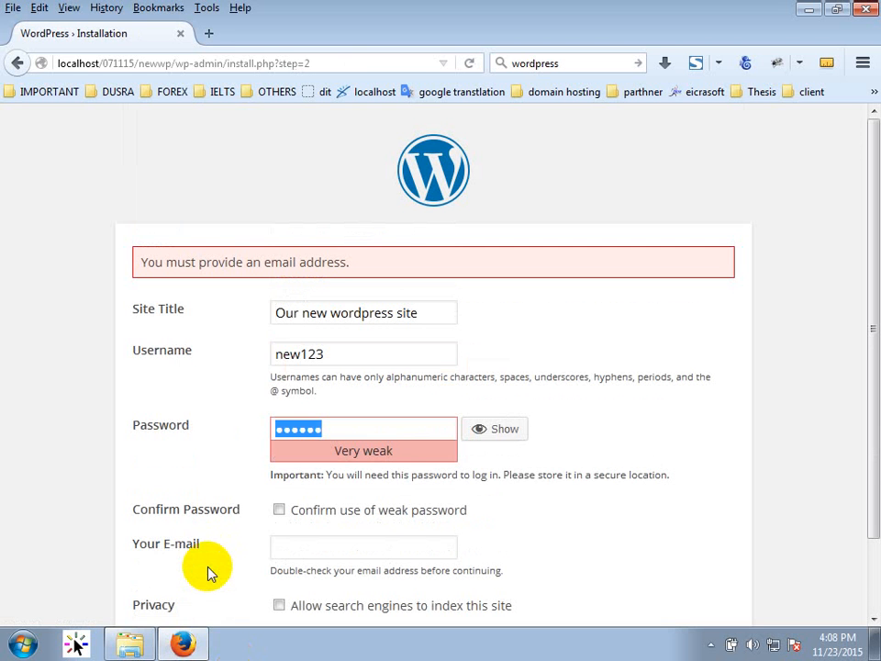
Fill in the admin e-mail address.
scroll(210, 571, "down", 2)
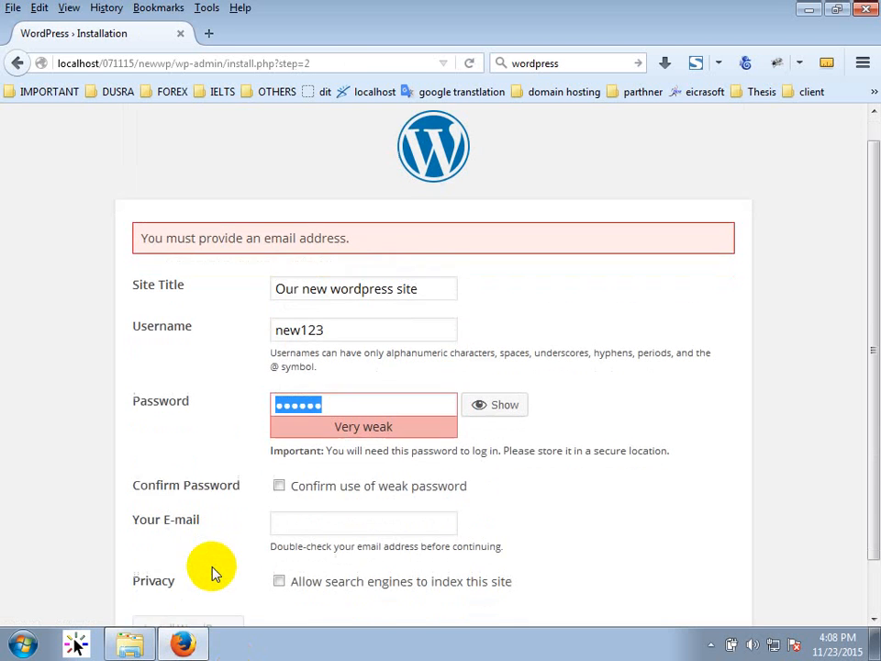
left_click(310, 468)
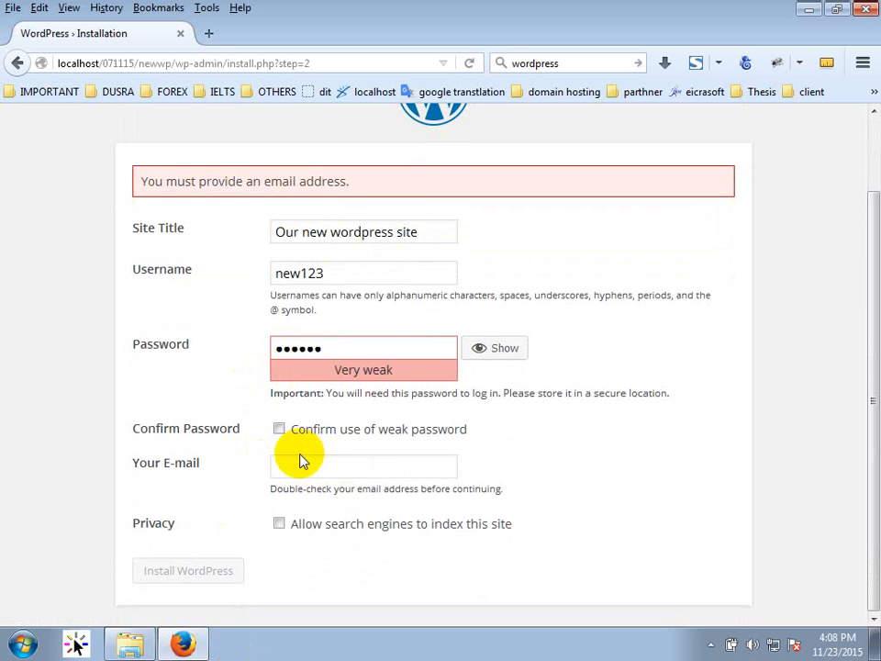
left_click(299, 468)
left_click(331, 464)
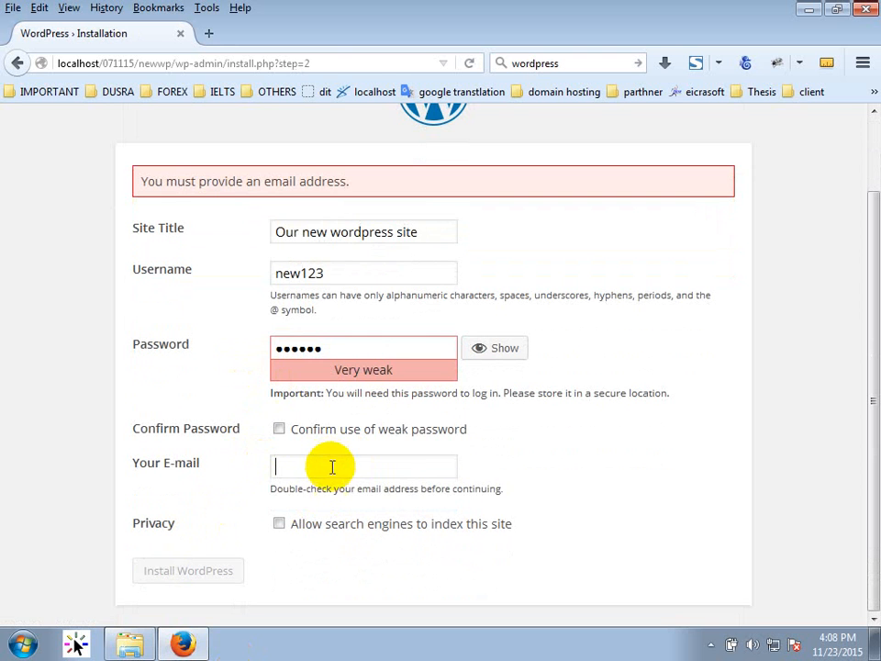
left_click(330, 464)
left_click(332, 468)
type("d")
type("ju")
key("BackSpace")
key("BackSpace")
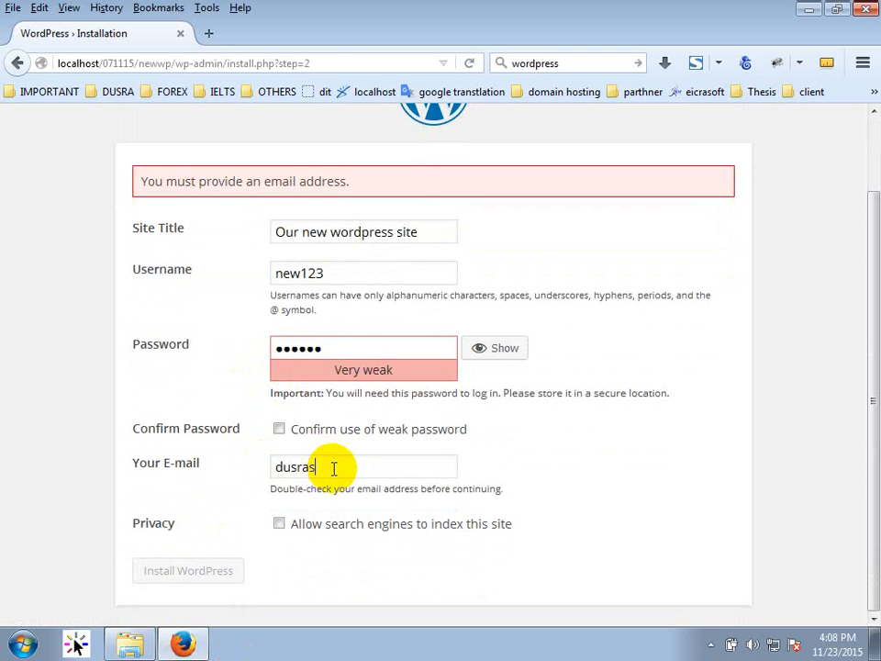
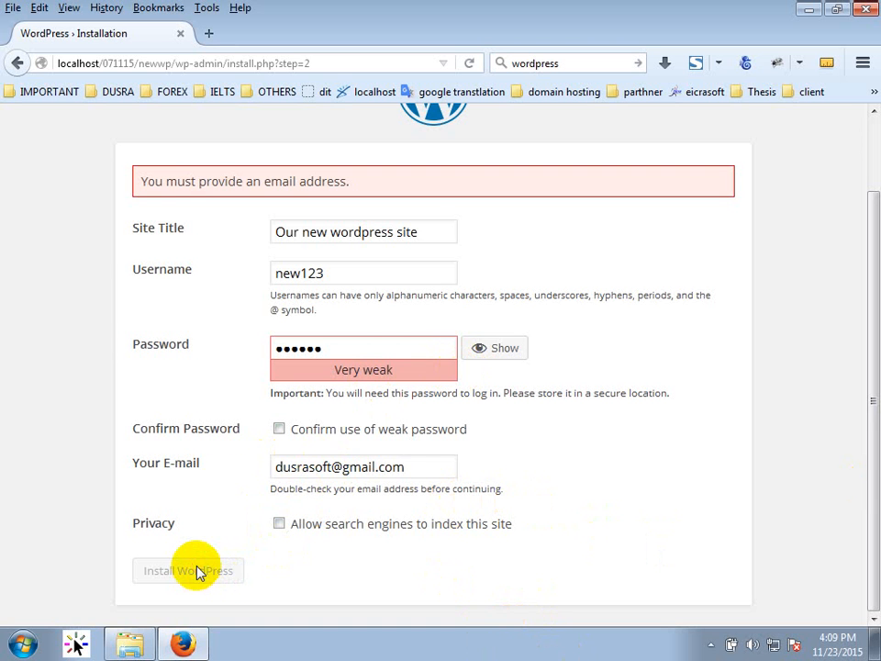
Reconfirm the weak password and install WordPress.
left_click(363, 347)
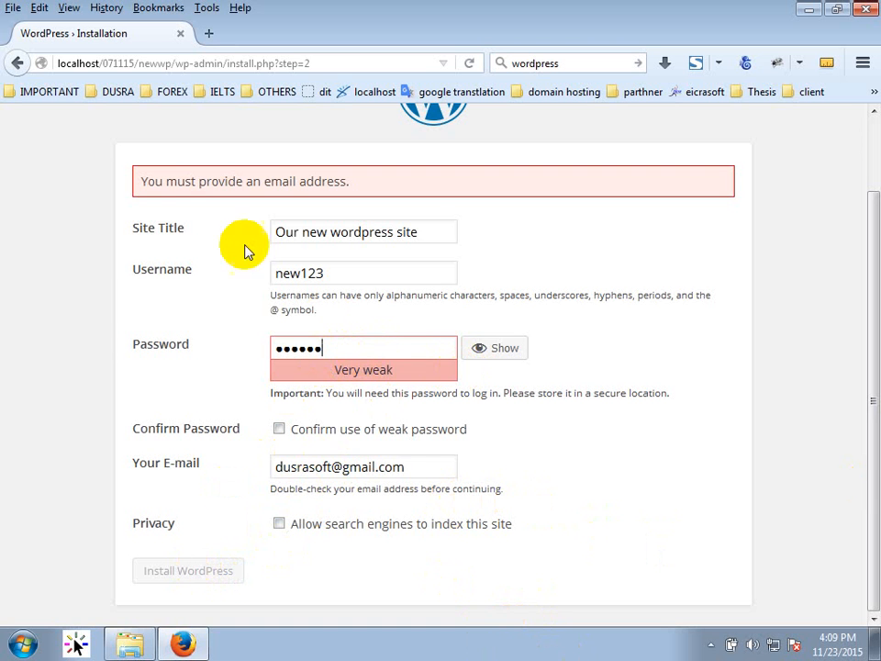
left_click(286, 428)
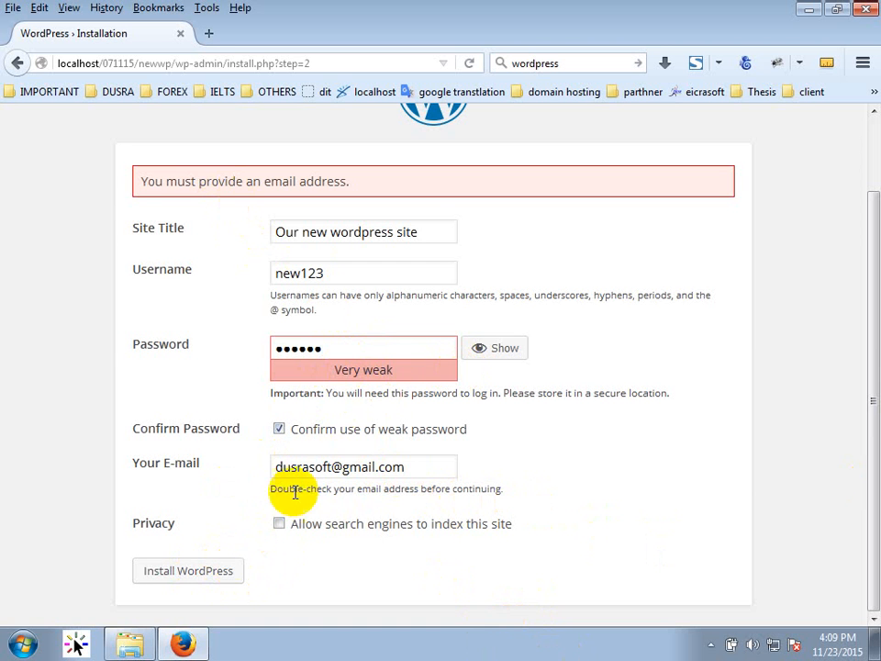
left_click(207, 578)
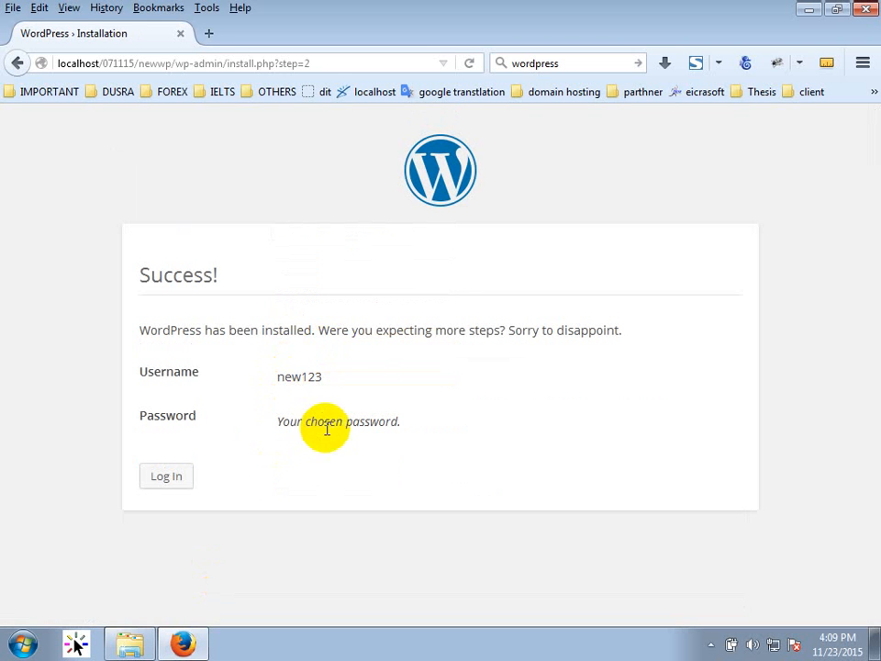
Log in from the Success page with the admin username and password.
left_click(168, 476)
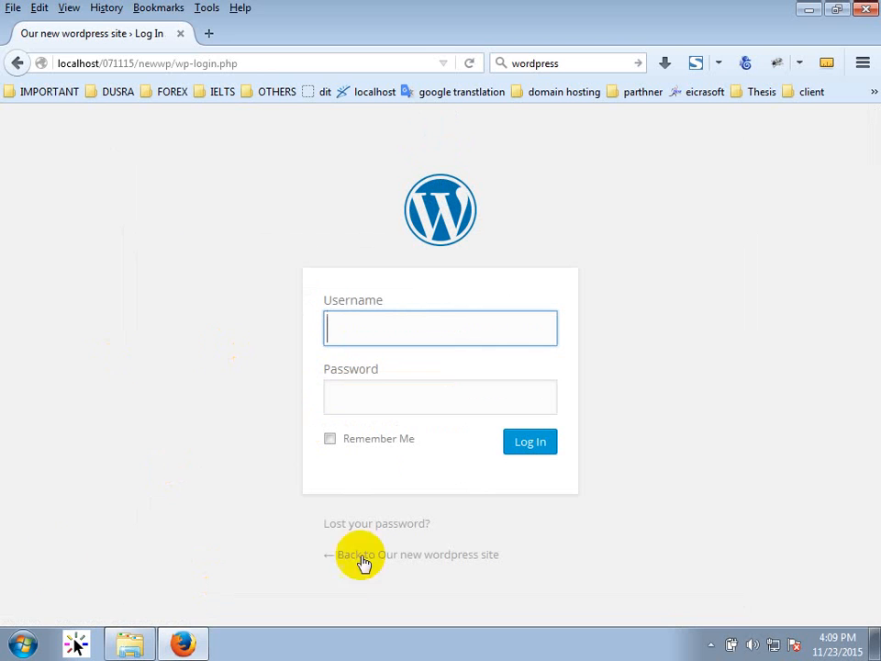
left_click(384, 329)
left_click(385, 329)
type("newwp")
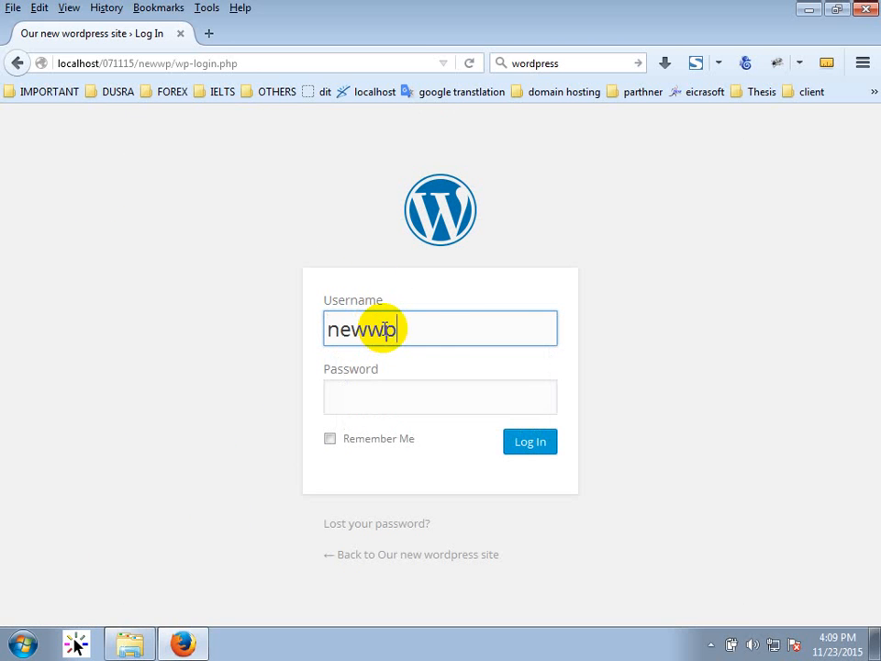
key("ctrl+a")
type("n")
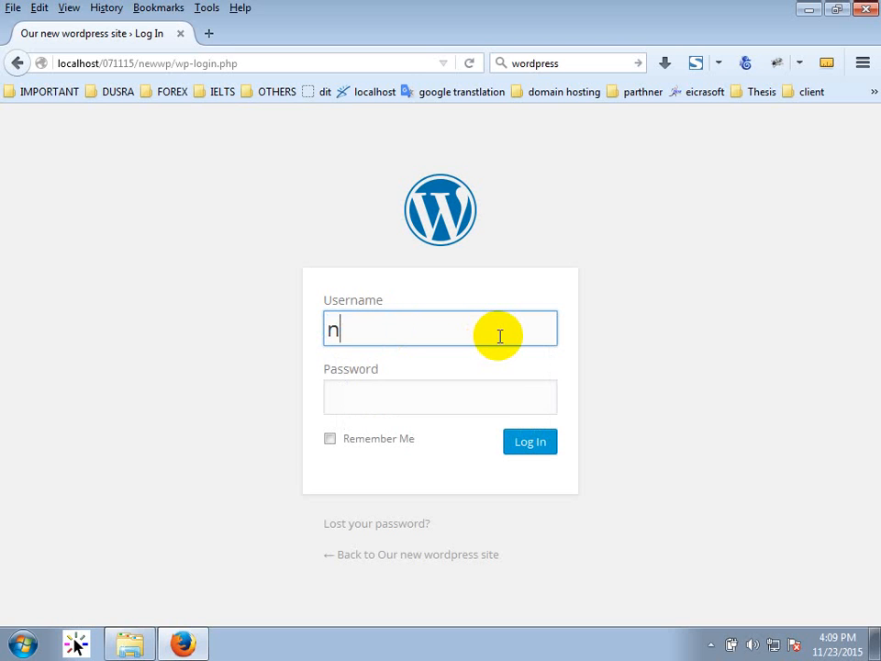
type("ew123")
key("Tab")
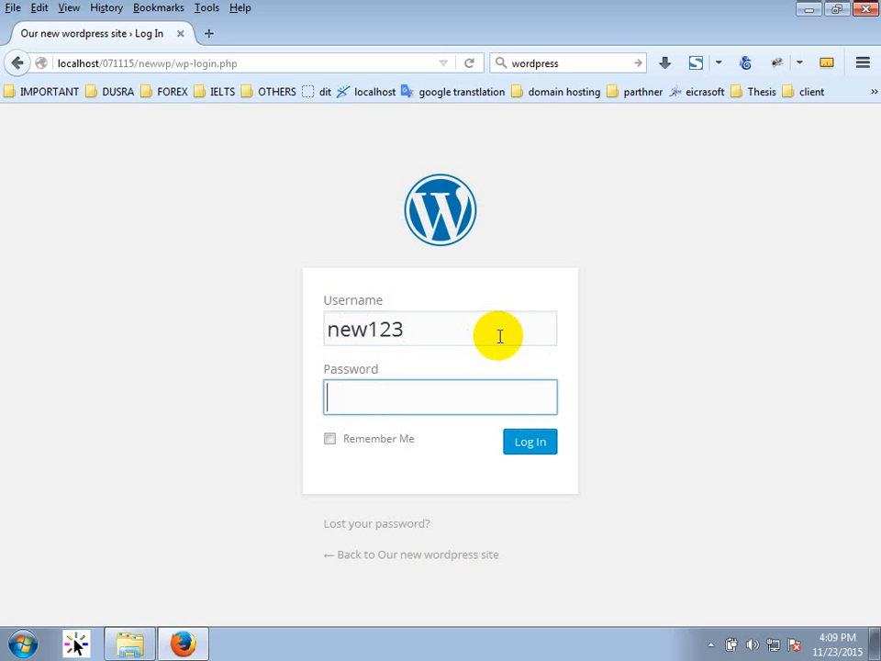
type("new123")
key("Return")
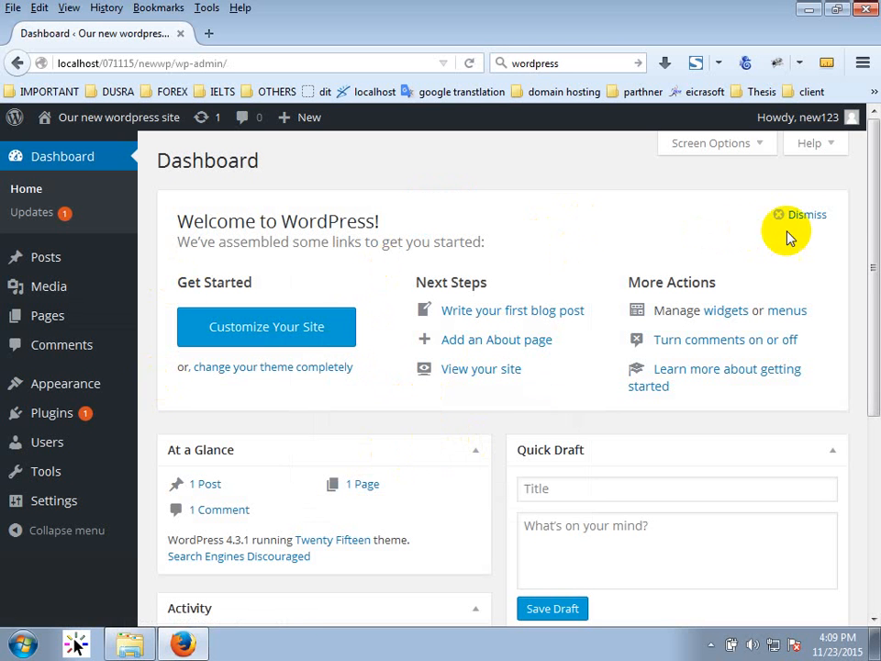
Open the live site's front page in a new tab and scroll through it.
middle_click(116, 126)
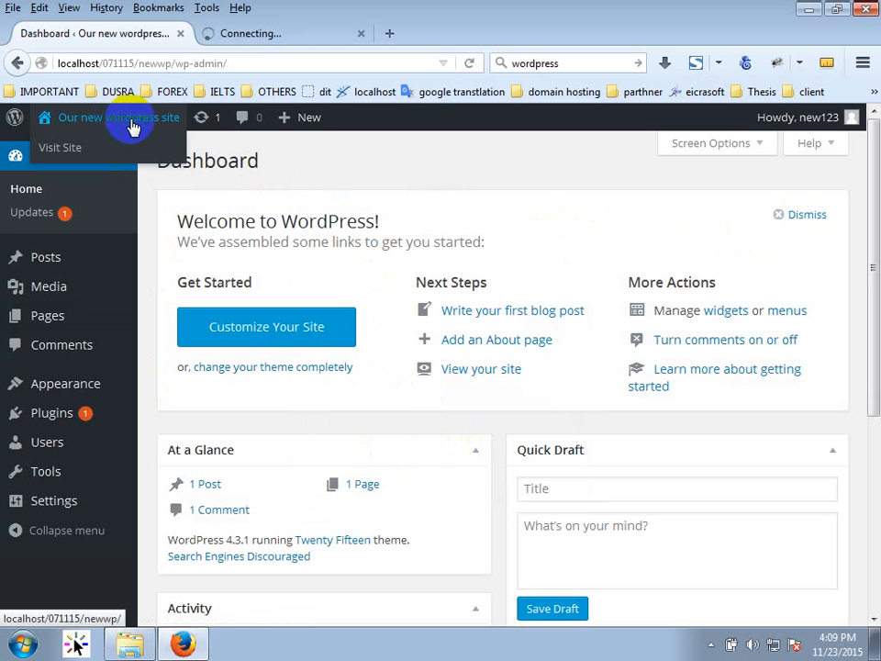
left_click(261, 37)
scroll(561, 429, "down", 4)
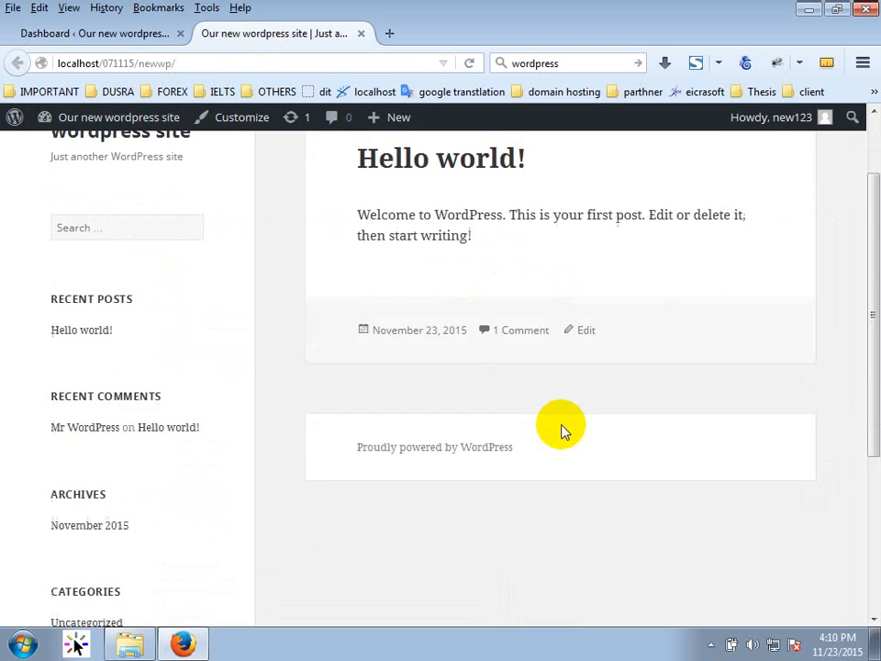
scroll(560, 430, "up", 4)
scroll(561, 432, "down", 3)
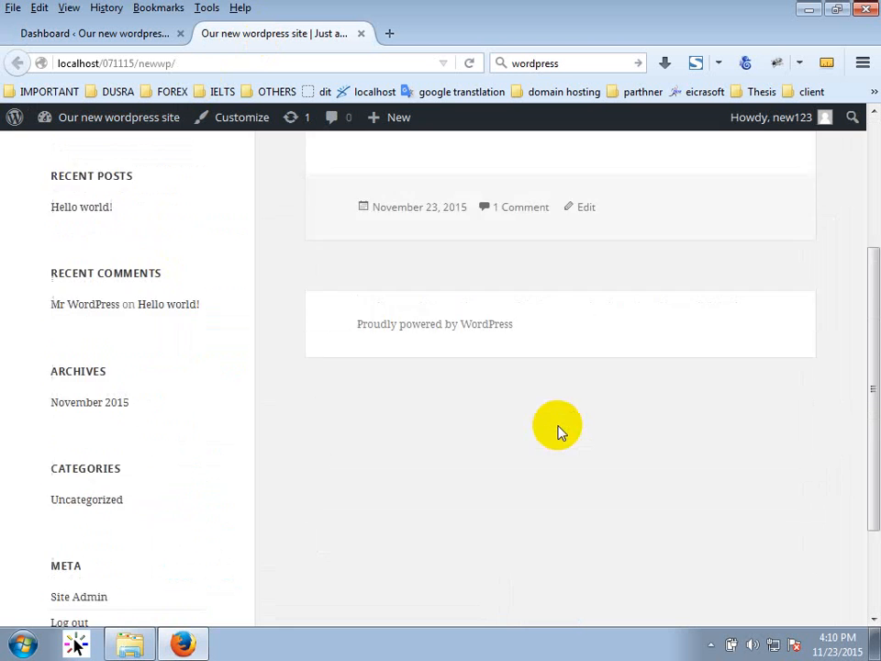
scroll(560, 431, "up", 3)
scroll(561, 431, "down", 1)
scroll(558, 431, "up", 1)
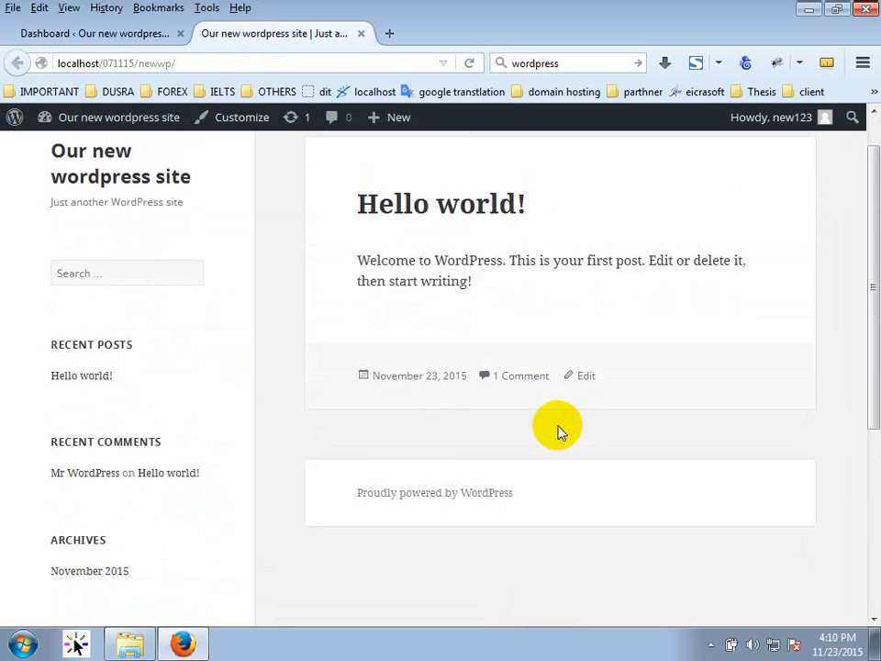
scroll(558, 431, "down", 3)
scroll(558, 430, "up", 3)
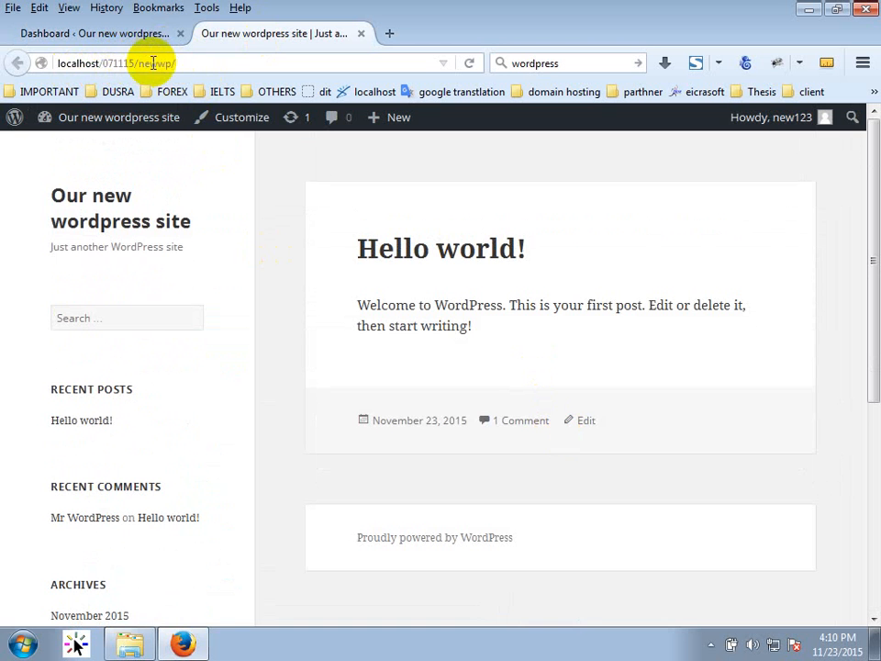
Back on the admin Dashboard, dismiss the Welcome to WordPress panel.
left_click(154, 35)
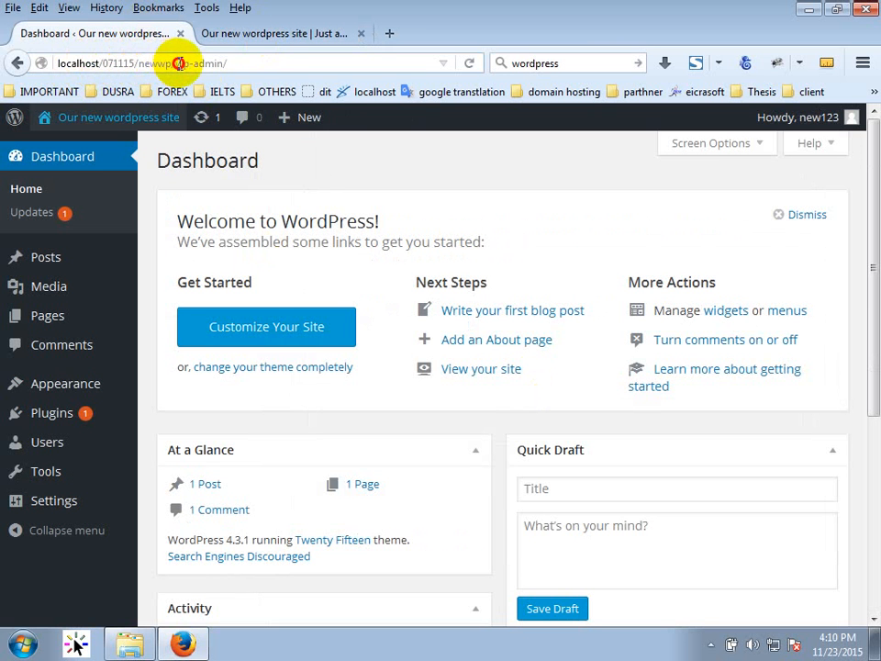
left_click_drag(171, 64, 228, 66)
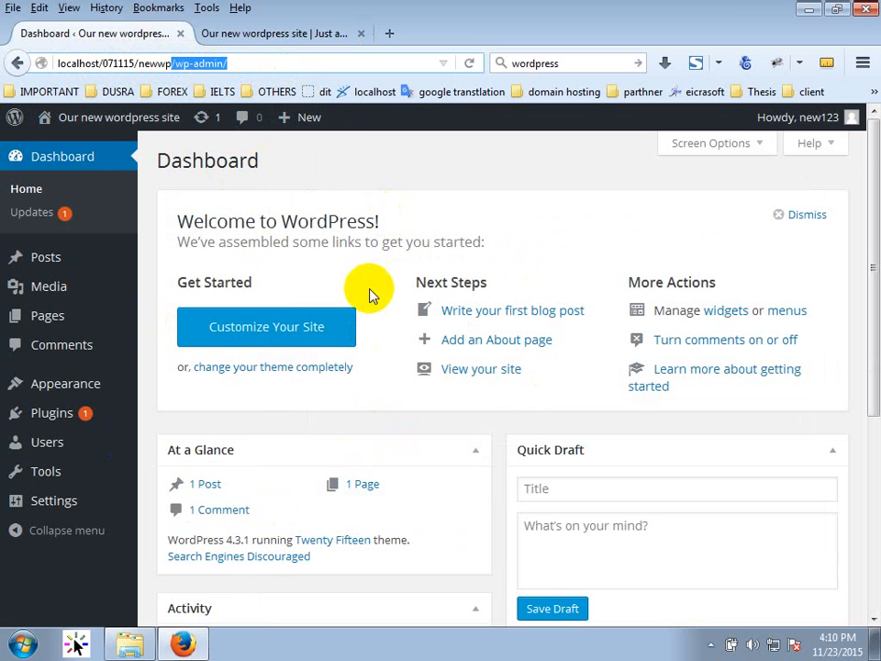
left_click(243, 33)
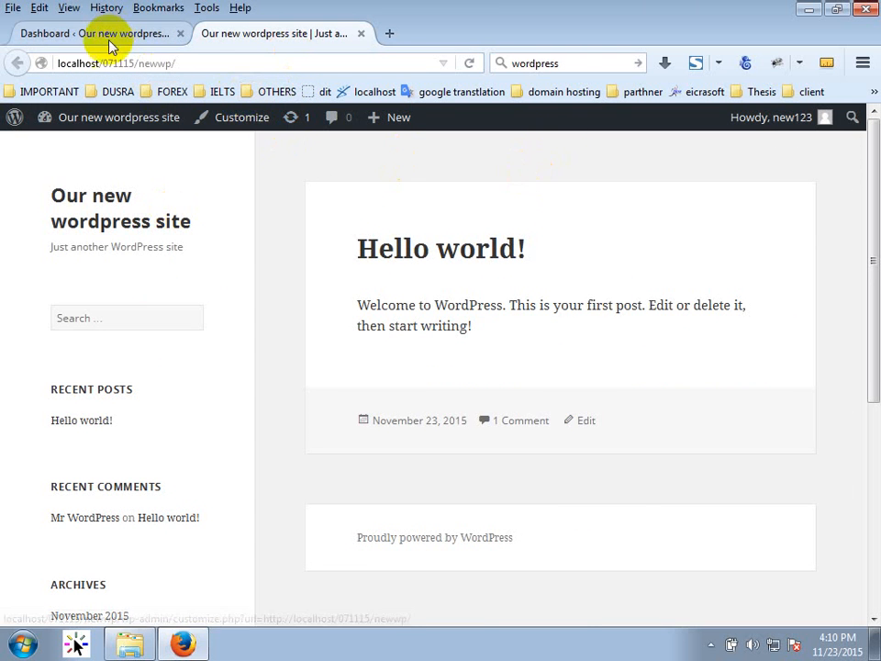
left_click(83, 33)
left_click(817, 214)
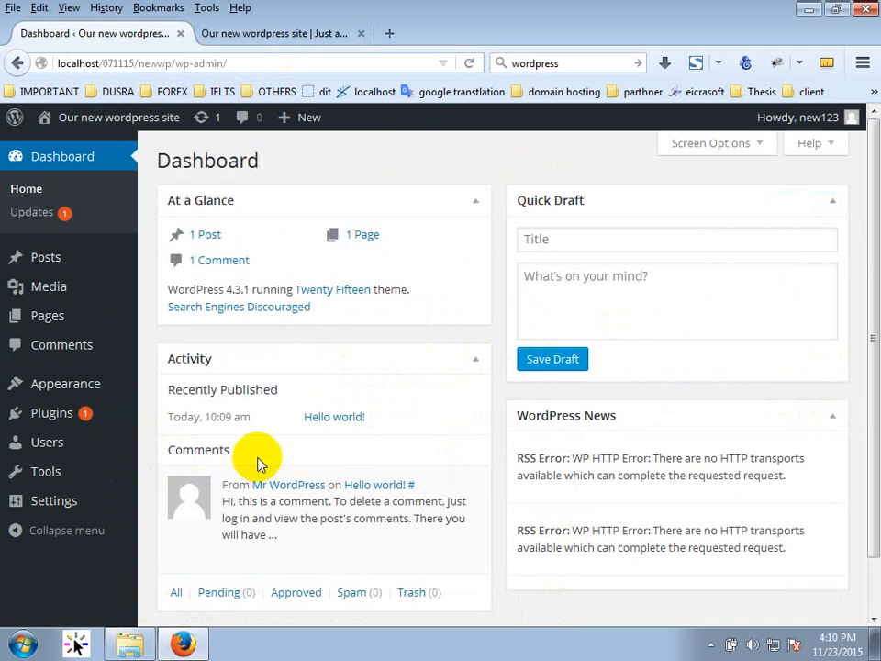
Check the front page again, then return to the admin Dashboard.
left_click(264, 30)
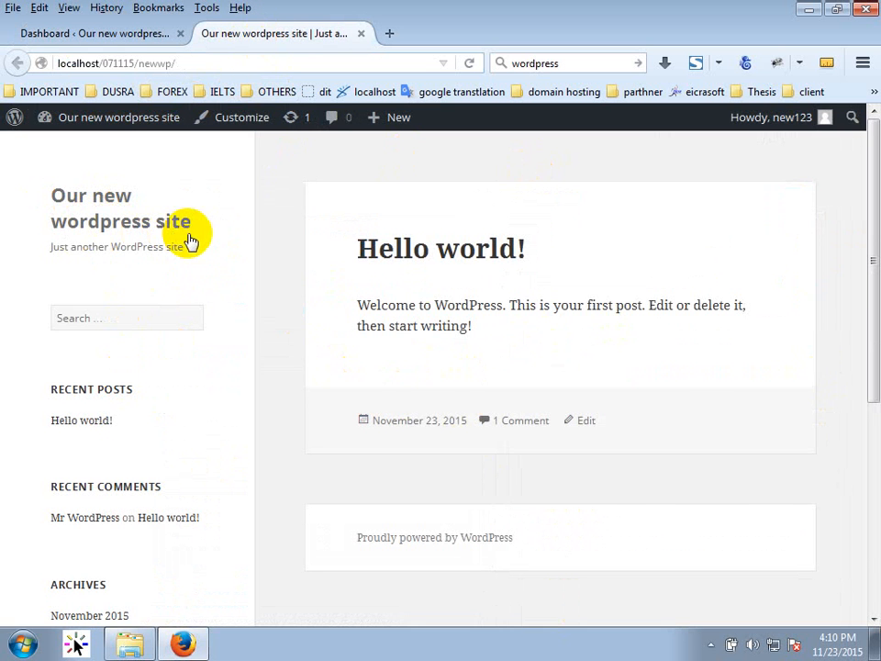
left_click(131, 29)
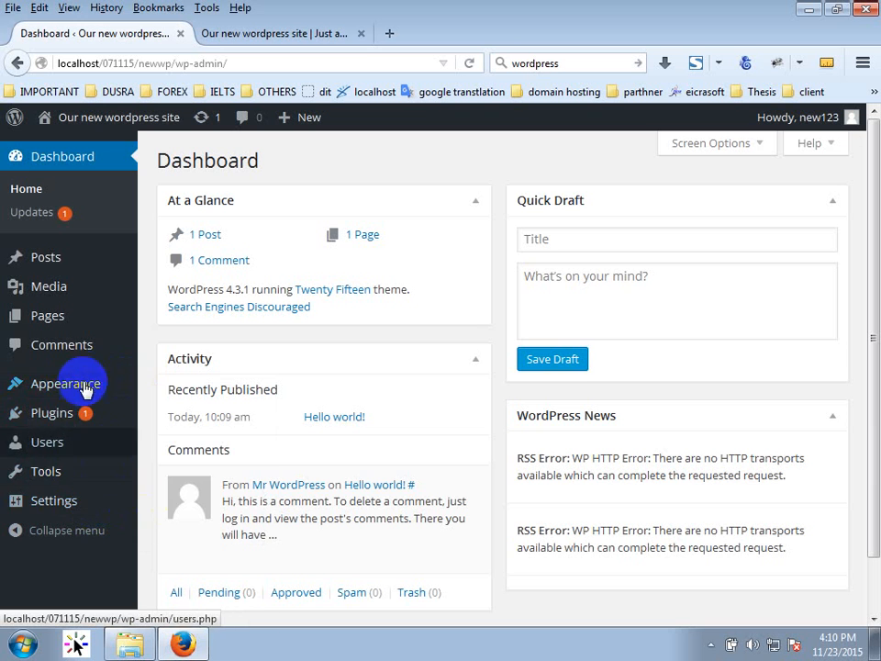
mouse_move(67, 512)
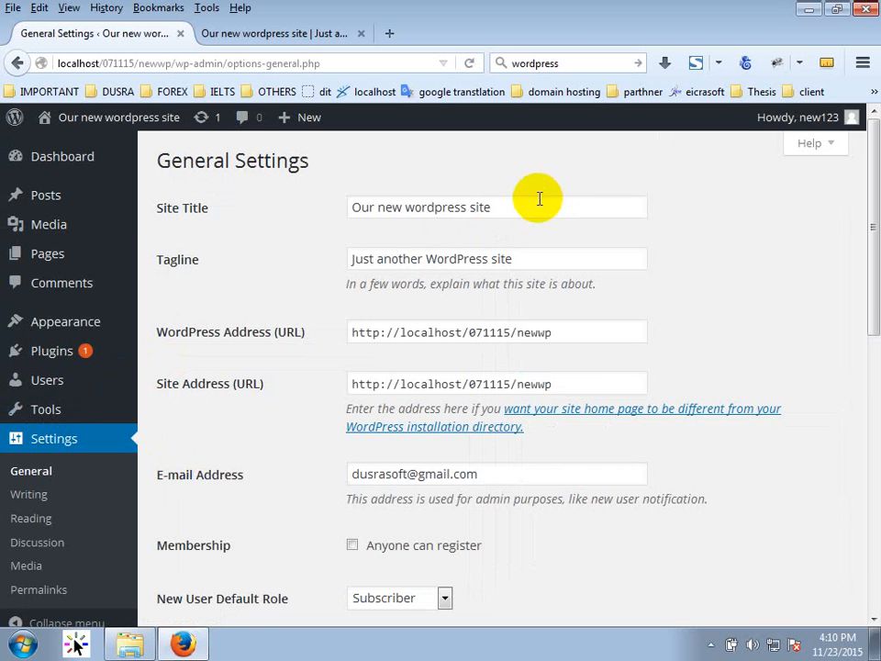
Change Site Title to 'Our new wordpress', save, and reload the front page to confirm.
left_click(535, 201)
key("BackSpace")
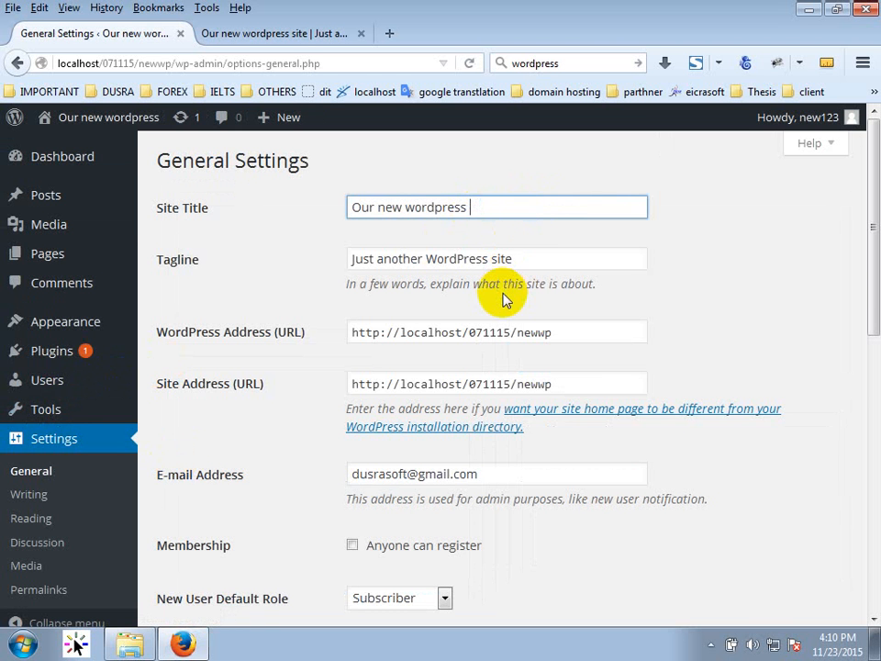
scroll(477, 532, "down", 10)
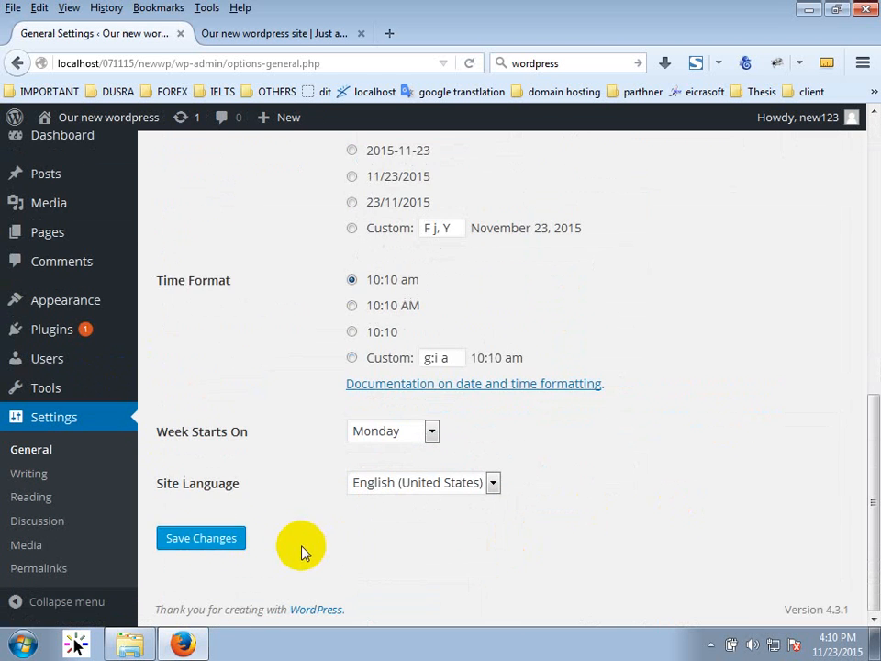
left_click(205, 540)
left_click(275, 35)
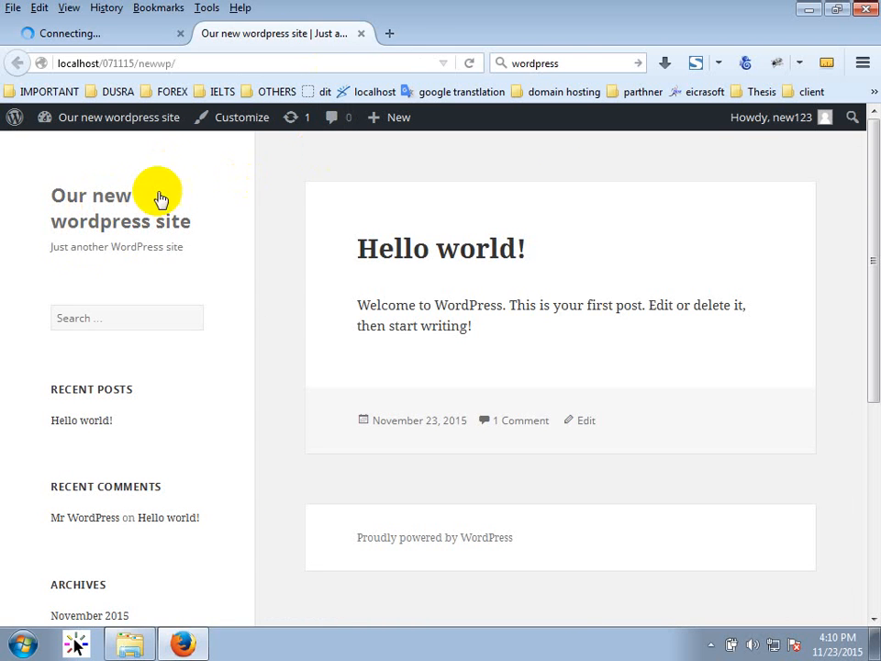
left_click(471, 64)
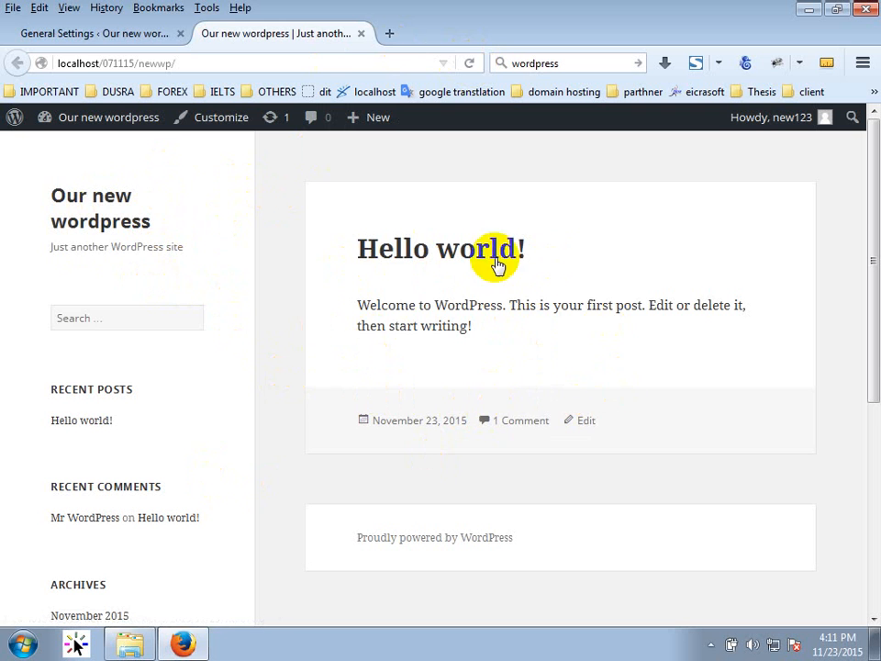
Write a new post titled 'Today's update' with a line of placeholder body text.
left_click(63, 33)
mouse_move(48, 205)
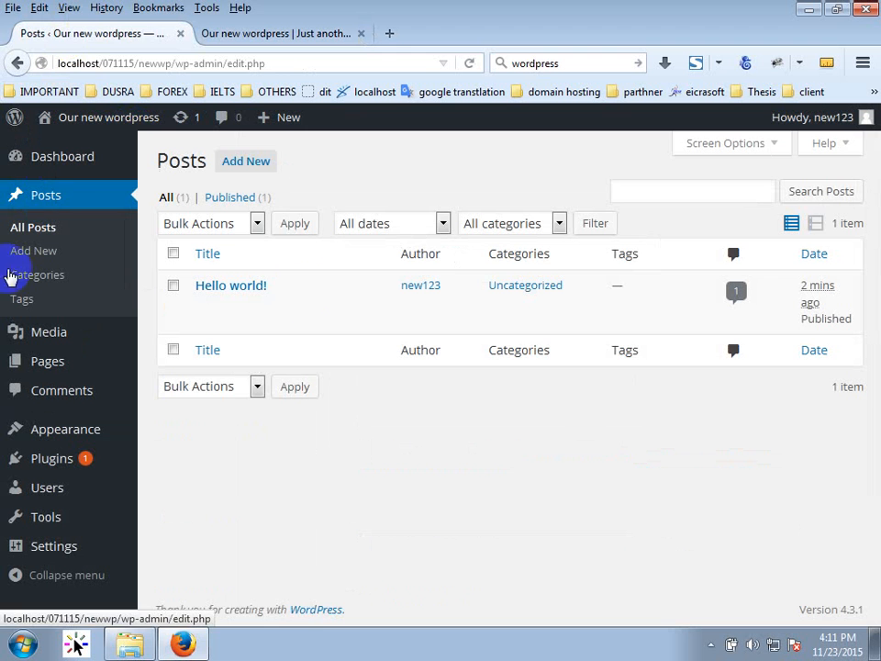
left_click(259, 167)
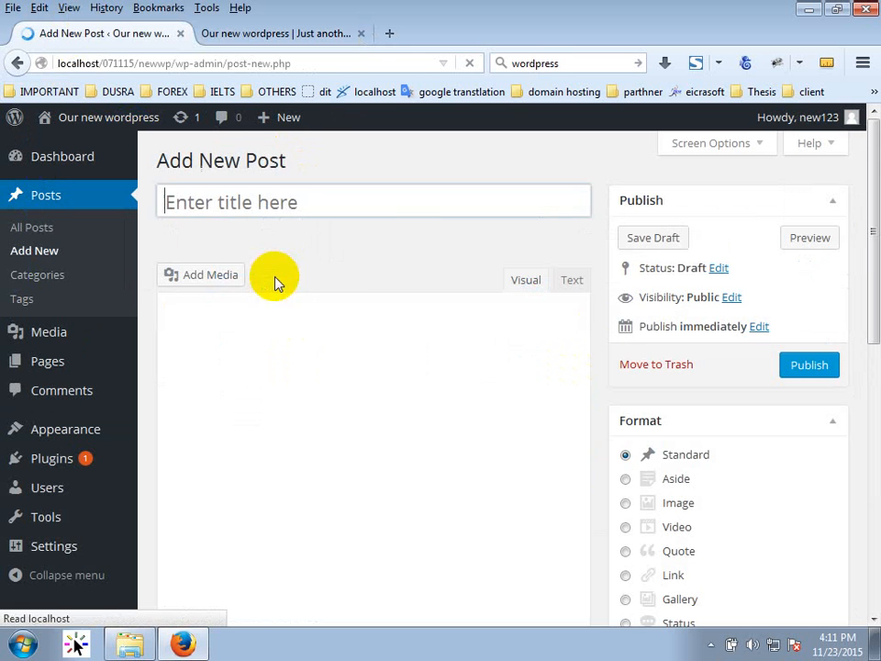
left_click(305, 194)
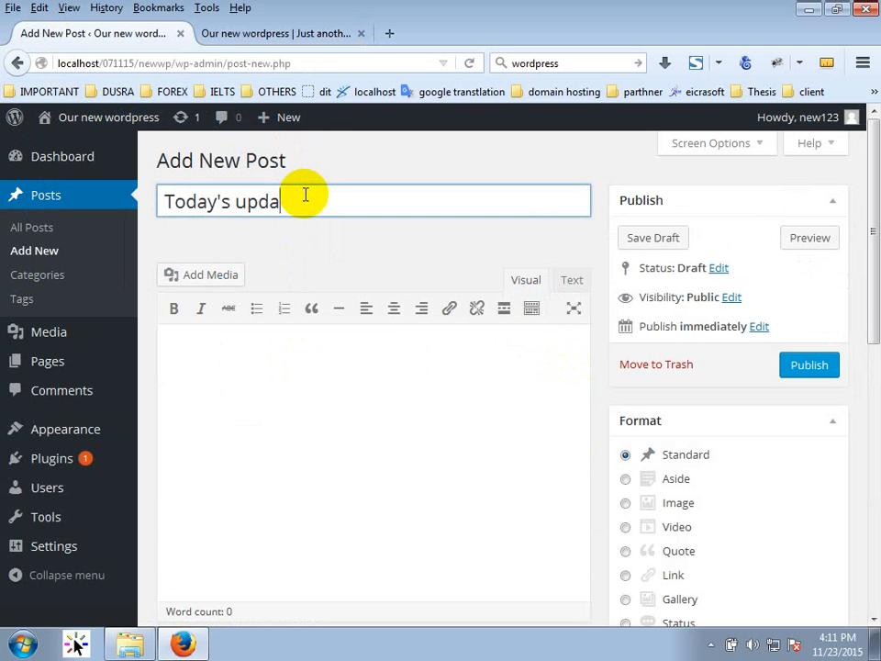
key("Tab")
type("asd")
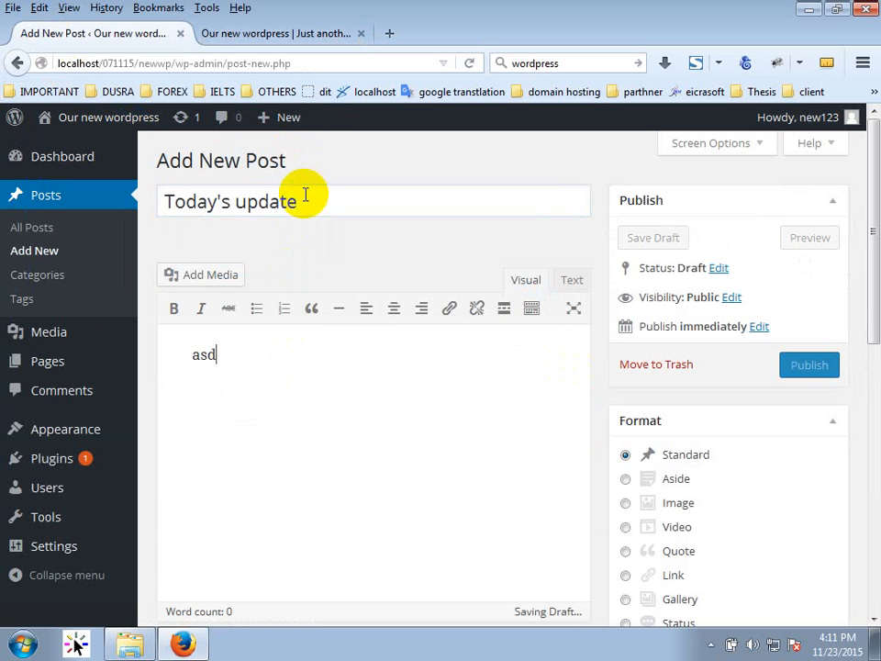
type("fasdfa asdf asdf sd")
left_click_drag(384, 377, 98, 364)
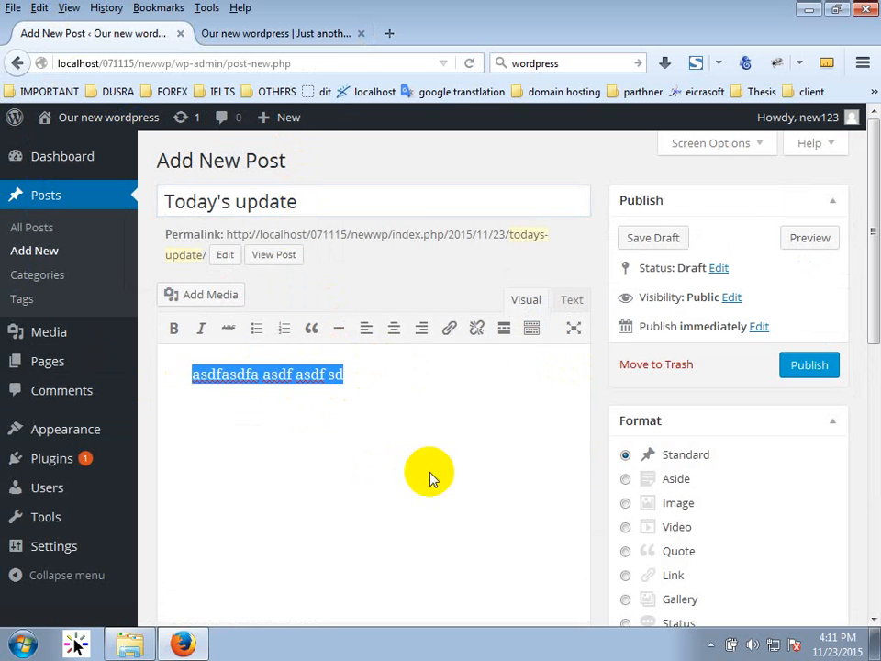
left_click(404, 404)
type("asdf asd asdf sd sdf asdf asdf")
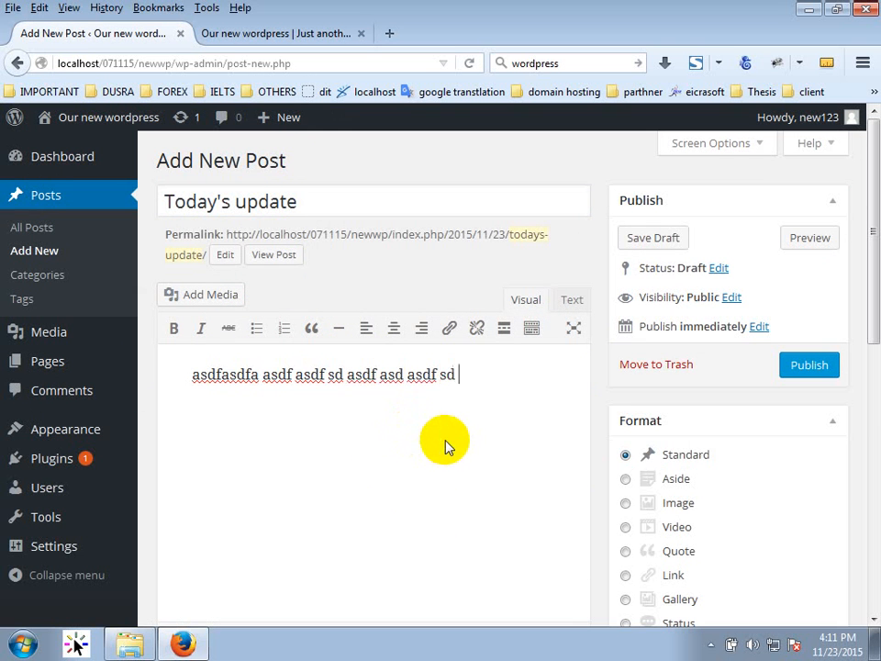
Publish the post and reload the front page to see it listed.
scroll(450, 442, "down", 10)
scroll(563, 387, "up", 10)
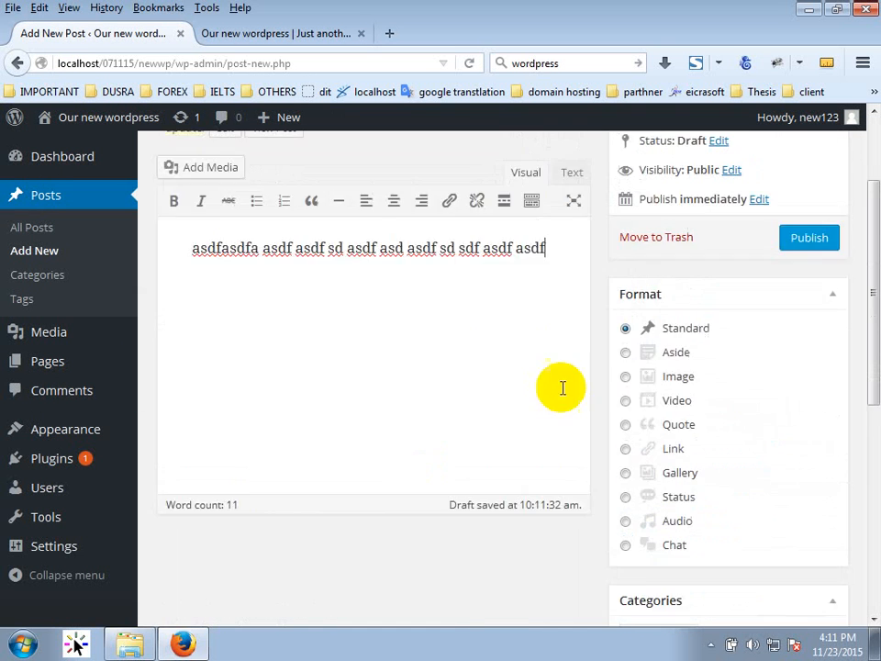
left_click(810, 365)
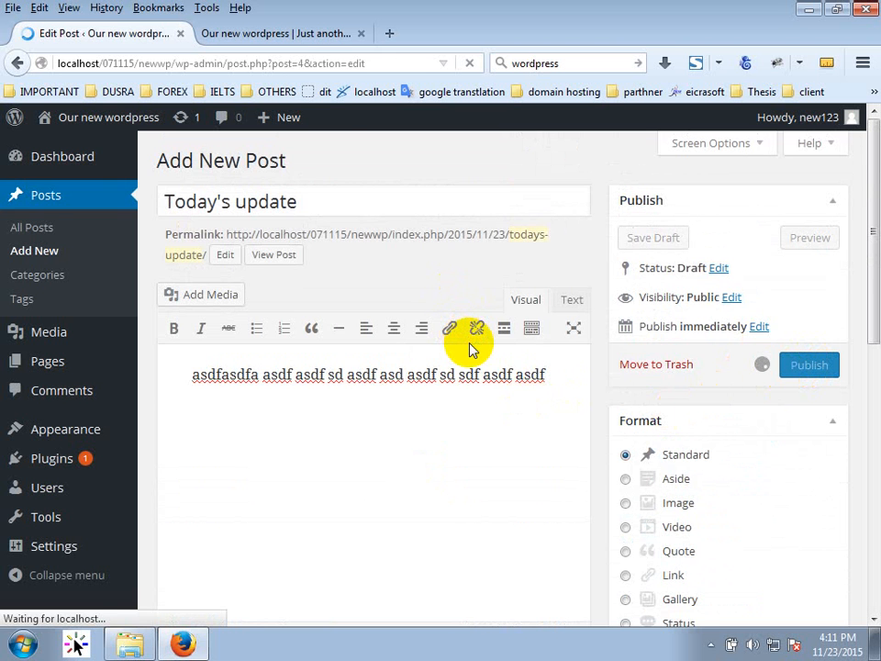
left_click(248, 38)
left_click(474, 66)
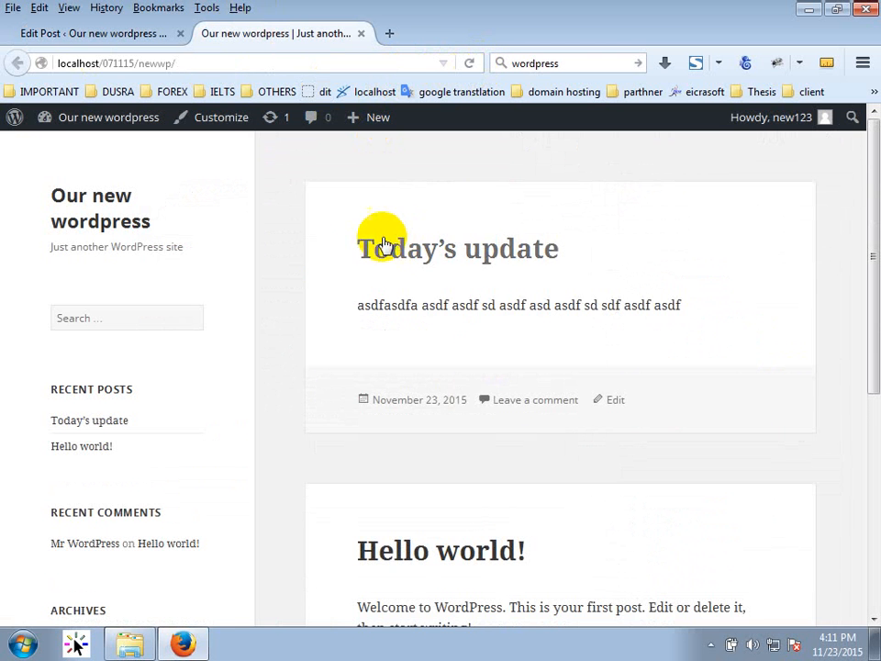
scroll(497, 446, "down", 3)
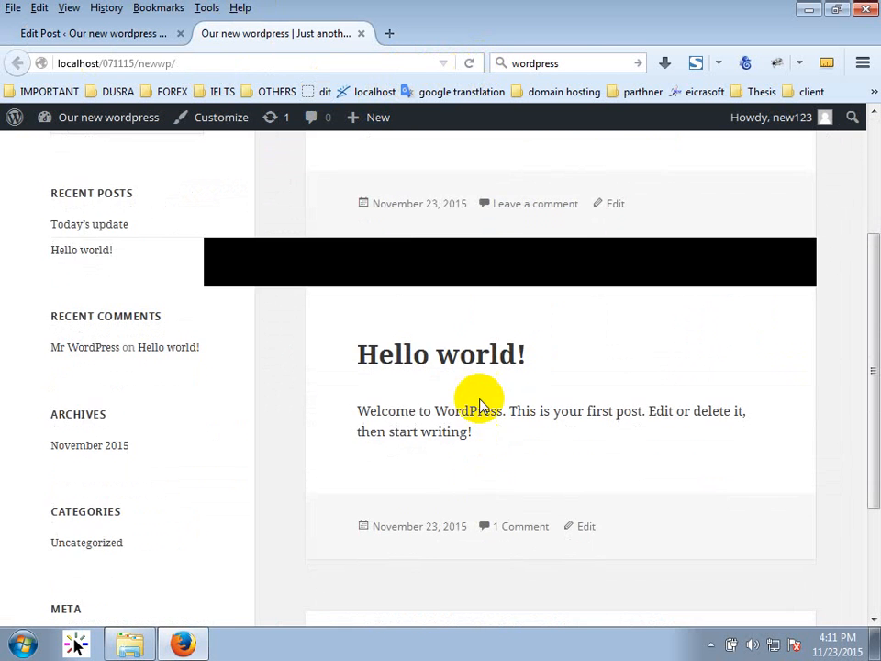
scroll(394, 281, "up", 3)
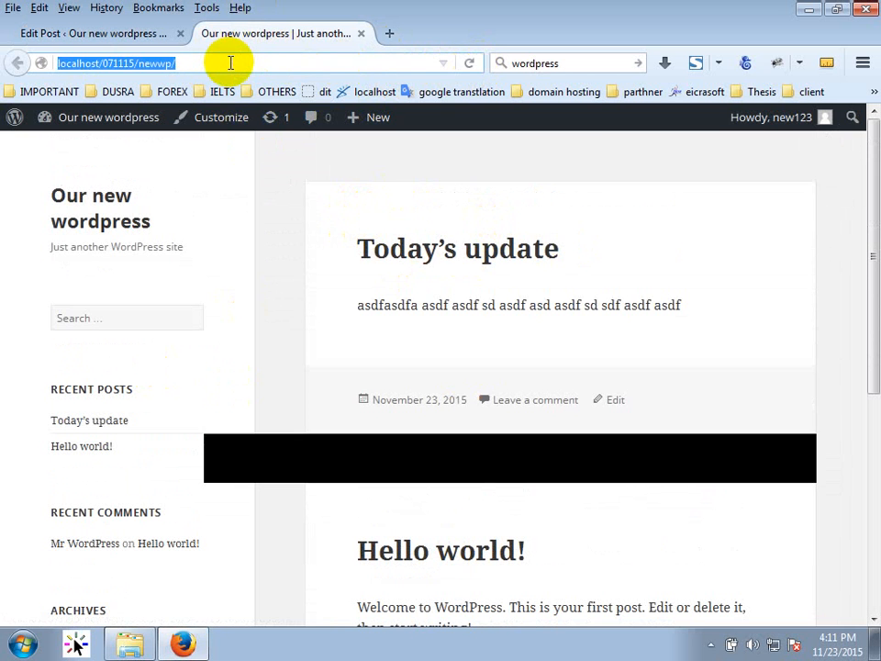
key("Return")
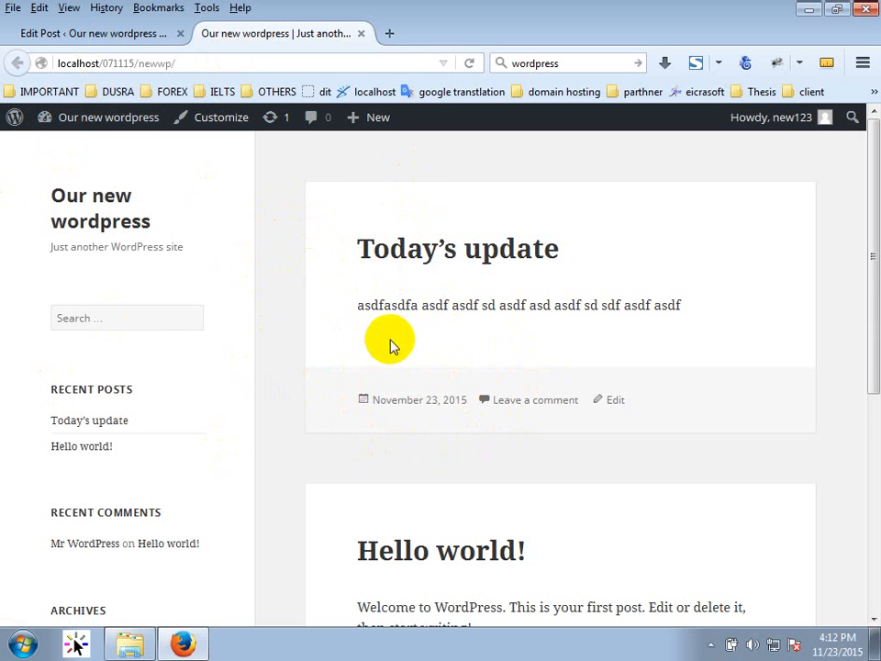
scroll(387, 346, "down", 4)
scroll(364, 363, "up", 5)
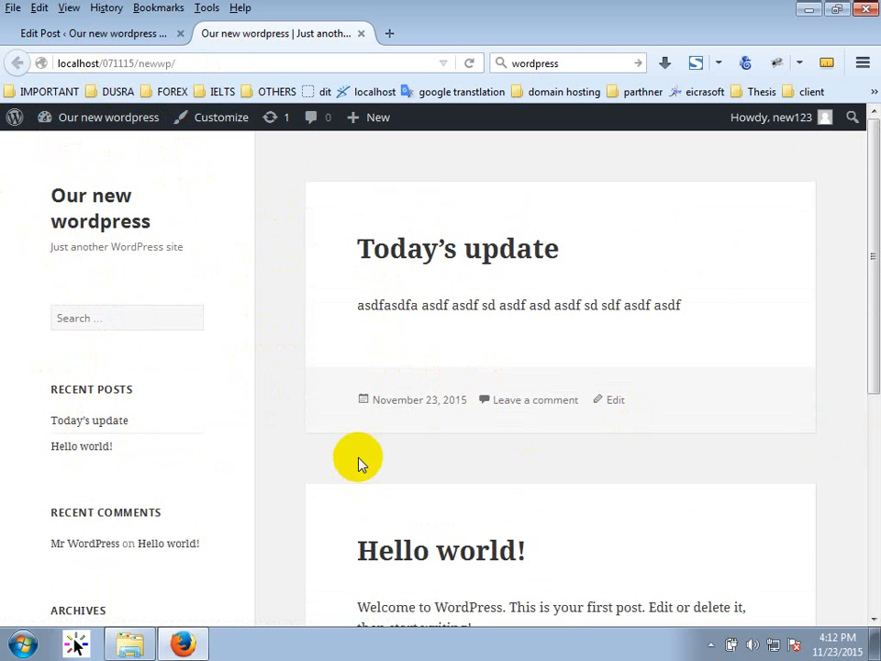
left_click(165, 33)
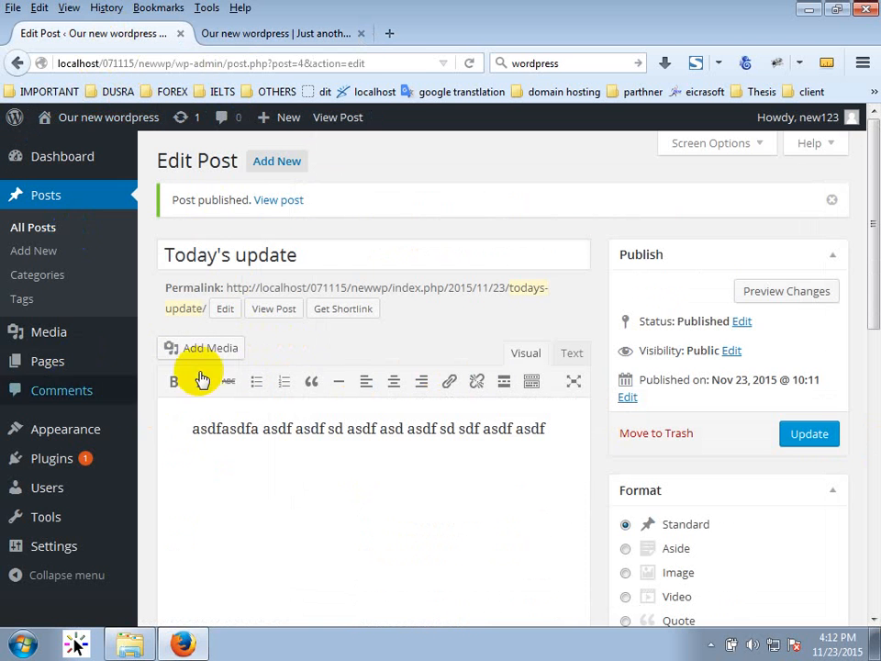
left_click(323, 431)
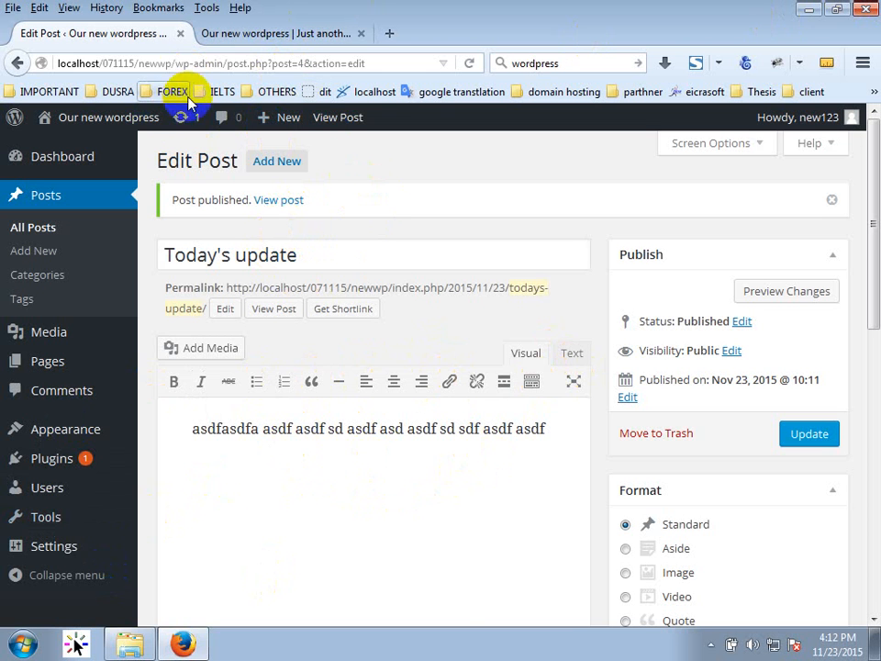
left_click(248, 37)
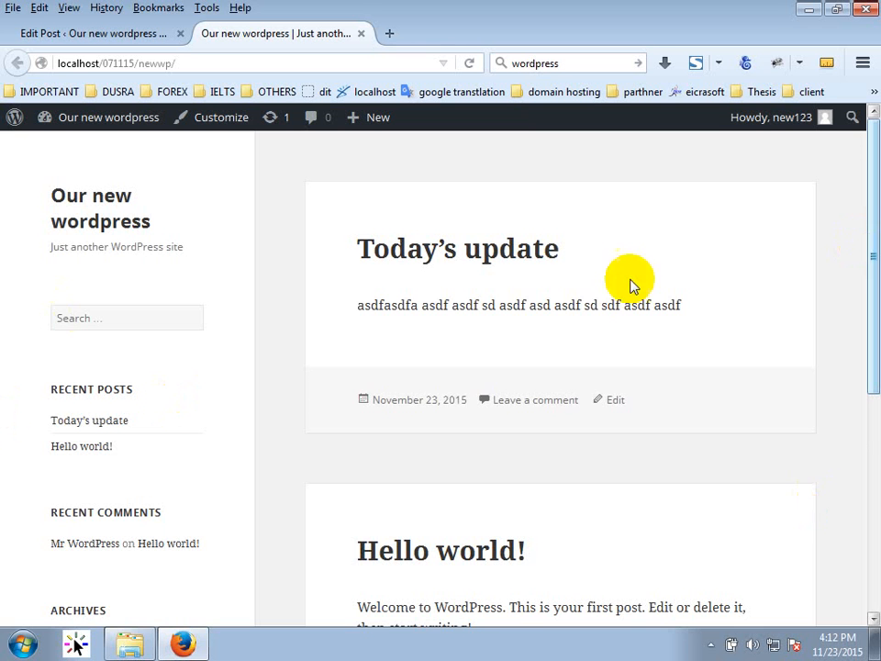
scroll(616, 368, "down", 5)
scroll(616, 368, "up", 5)
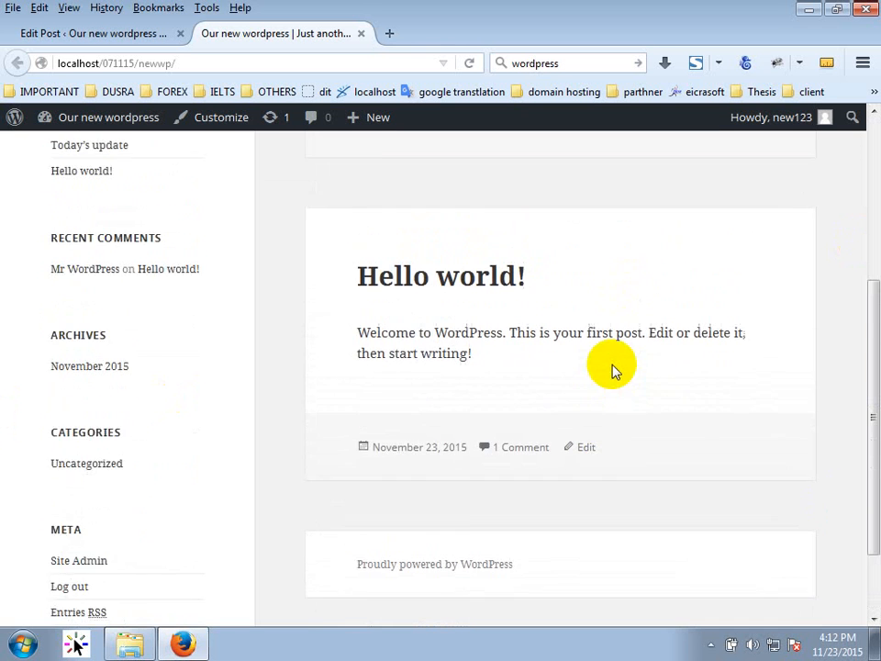
scroll(517, 347, "down", 4)
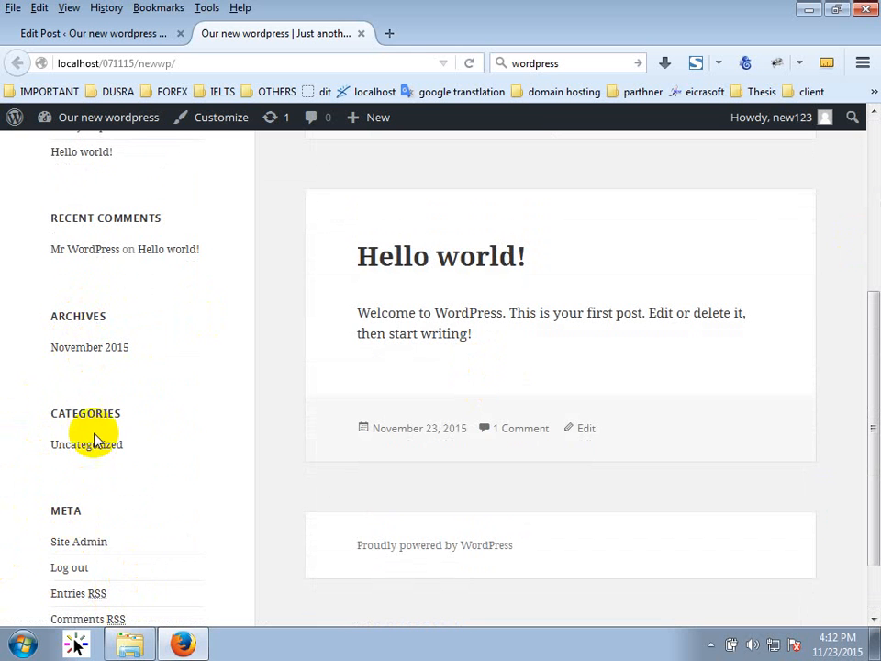
scroll(74, 544, "down", 1)
scroll(78, 542, "down", 1)
scroll(87, 532, "up", 4)
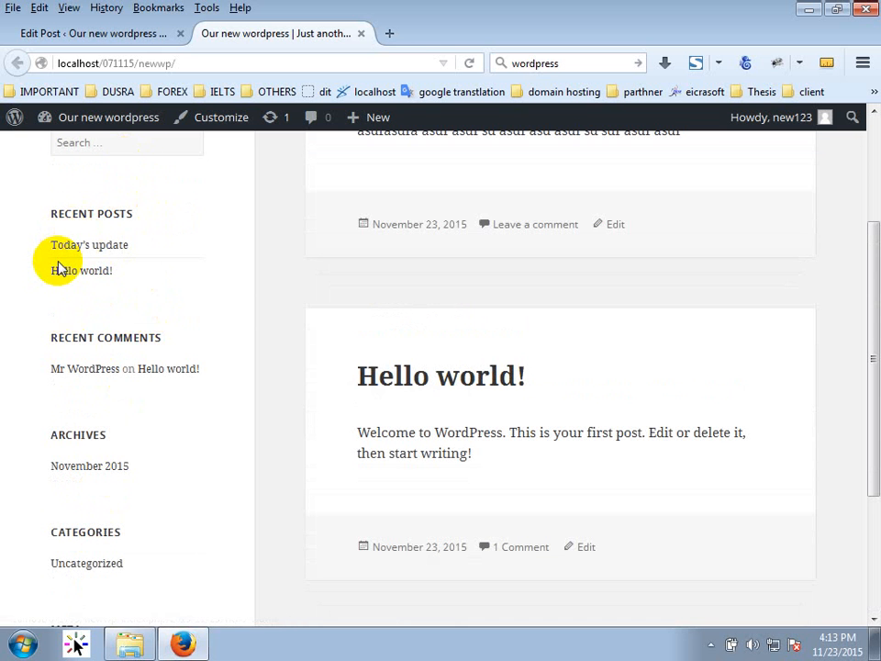
scroll(141, 472, "up", 2)
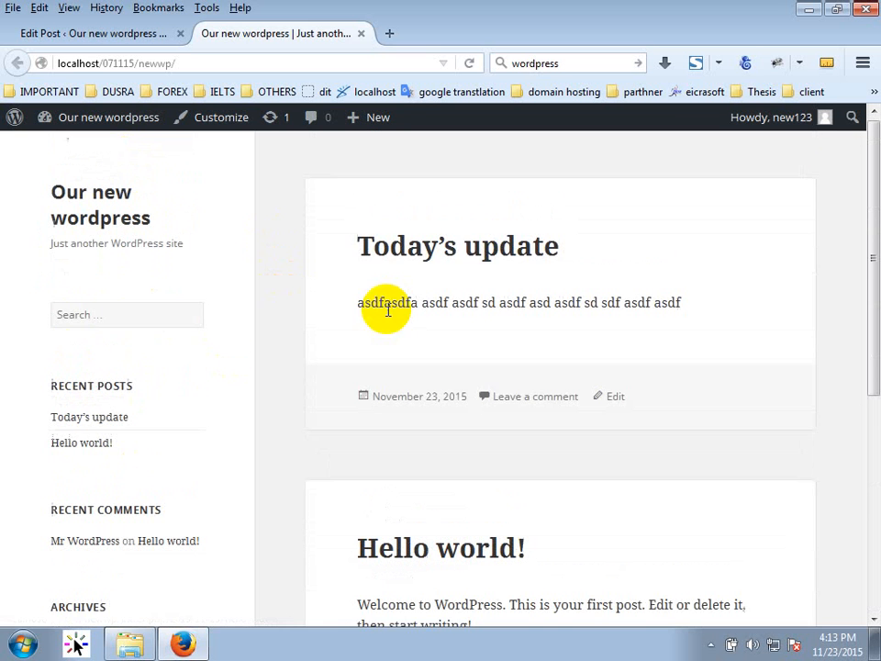
Post the comment 'gewrgweg' on the Today's update post page.
left_click(472, 243)
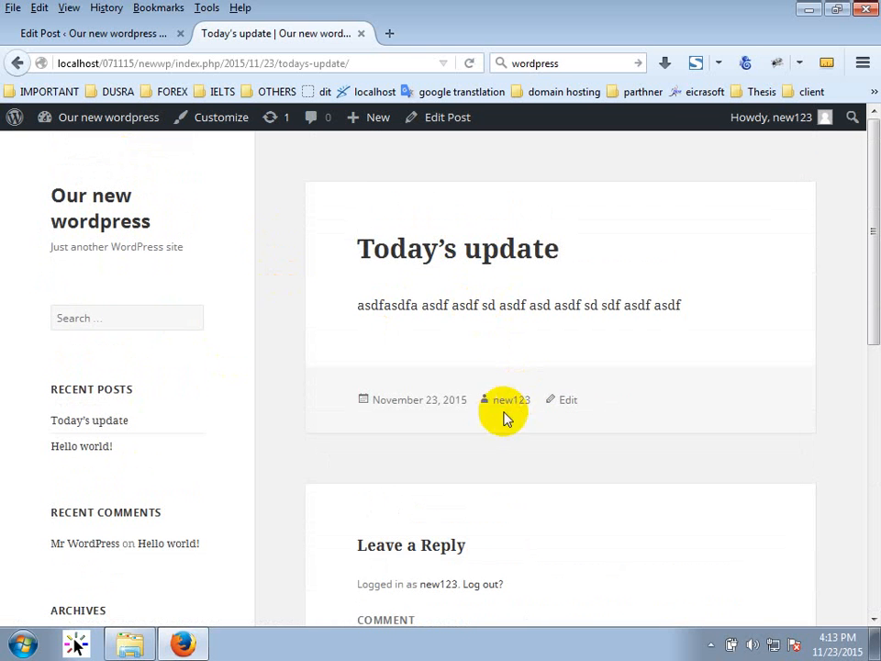
scroll(472, 406, "down", 2)
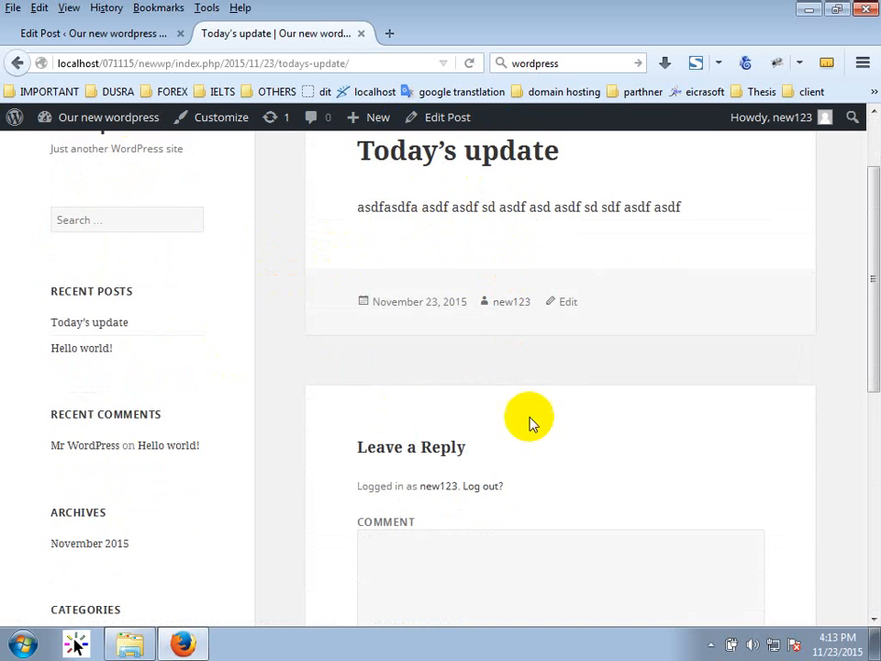
scroll(478, 390, "down", 1)
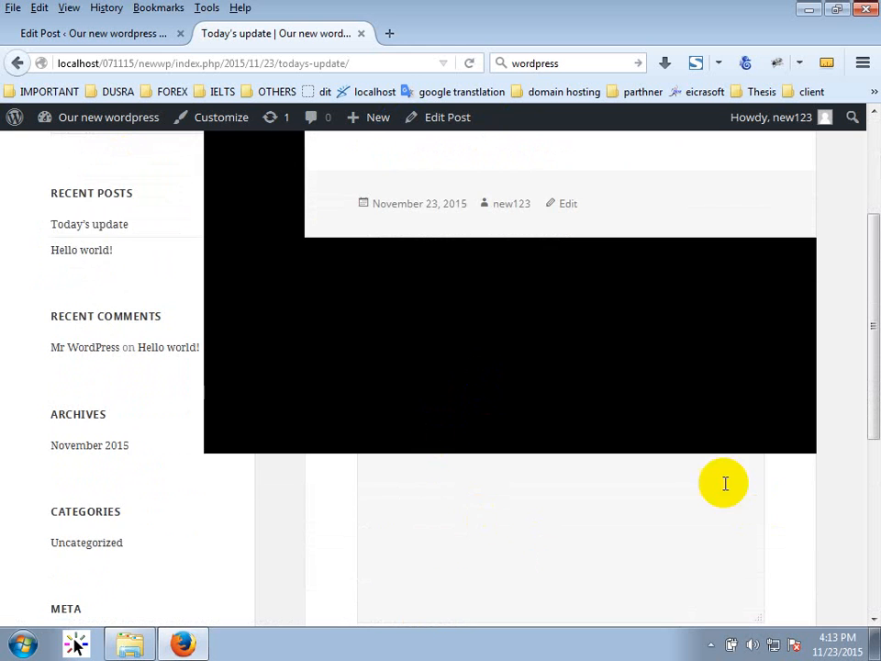
scroll(663, 448, "up", 2)
scroll(654, 445, "down", 4)
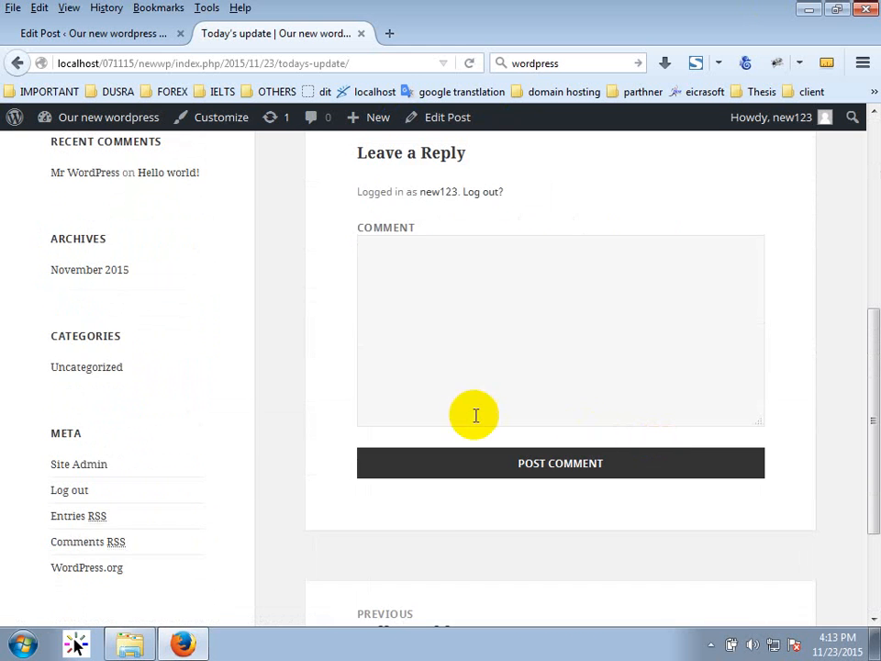
scroll(463, 431, "up", 1)
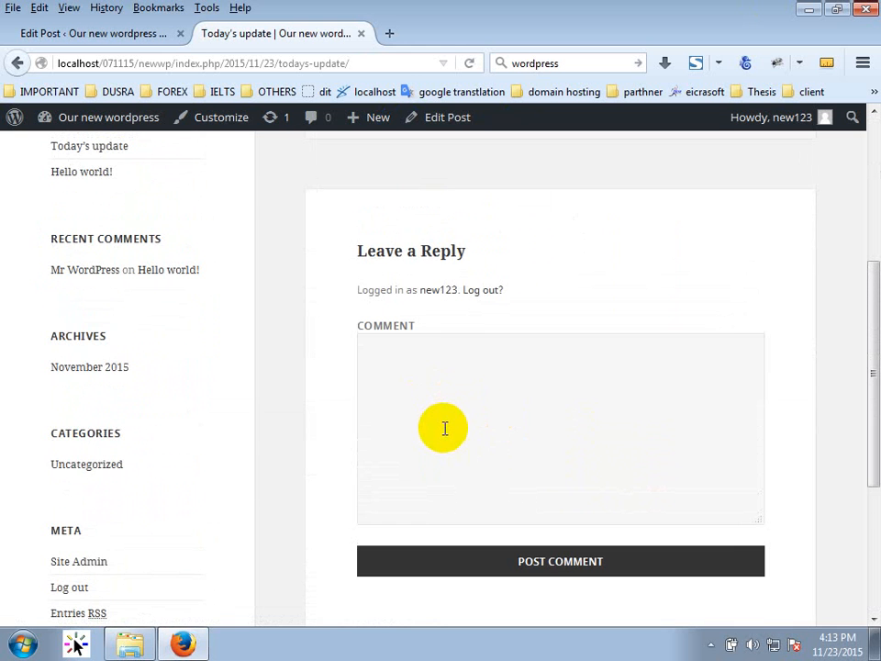
left_click(450, 428)
type("gewrgweg")
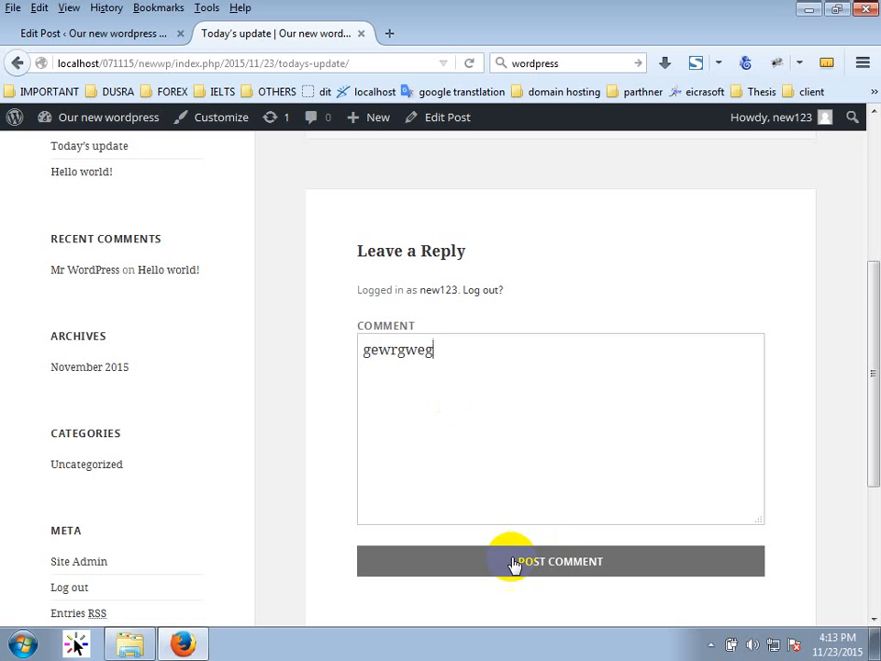
left_click(516, 567)
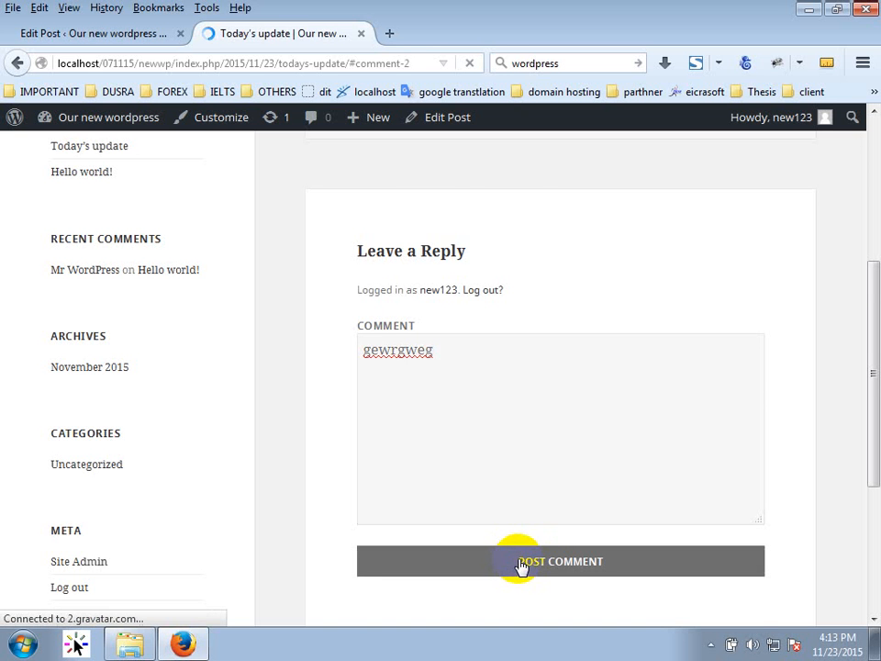
scroll(427, 413, "up", 1)
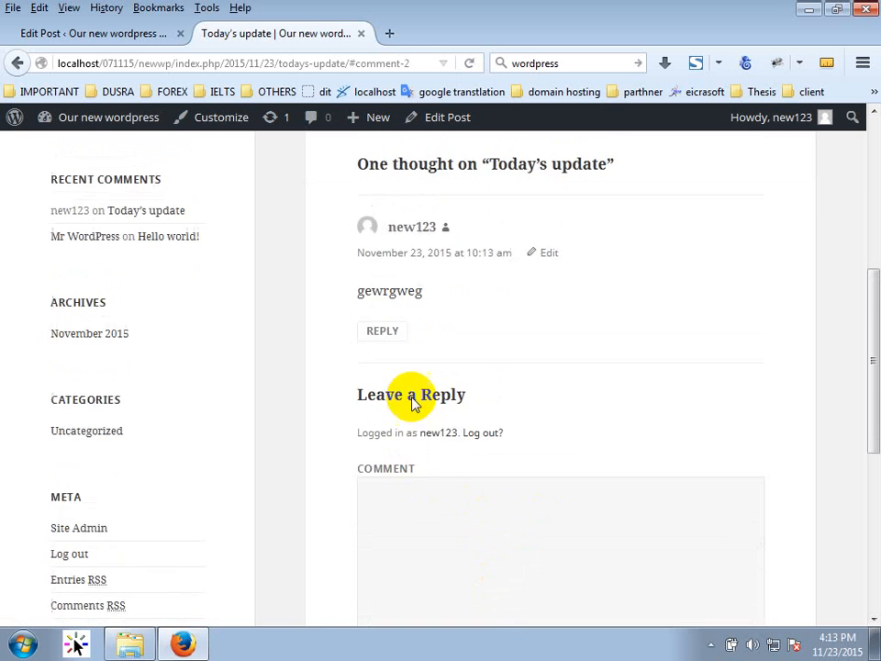
scroll(413, 403, "up", 1)
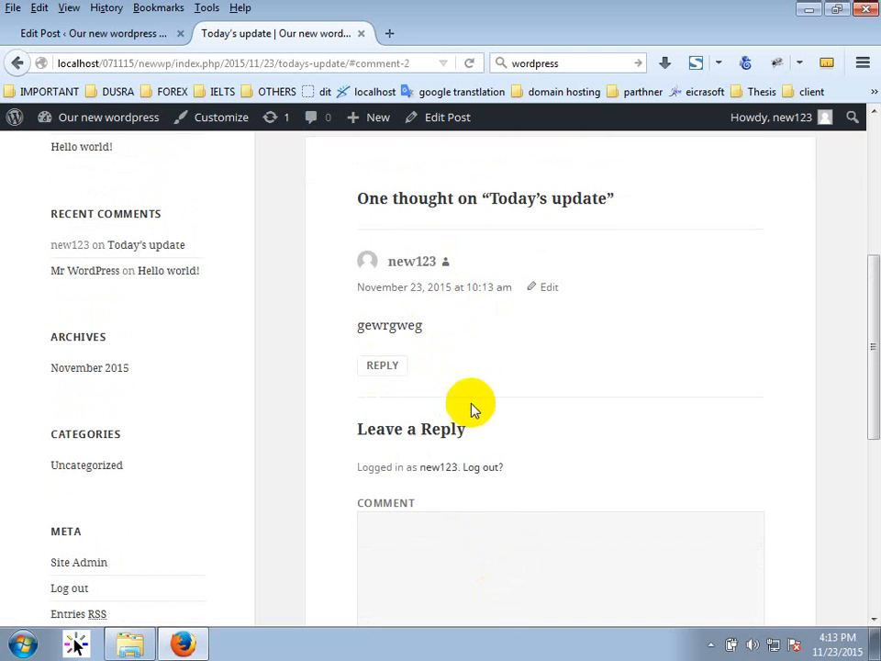
scroll(471, 410, "up", 3)
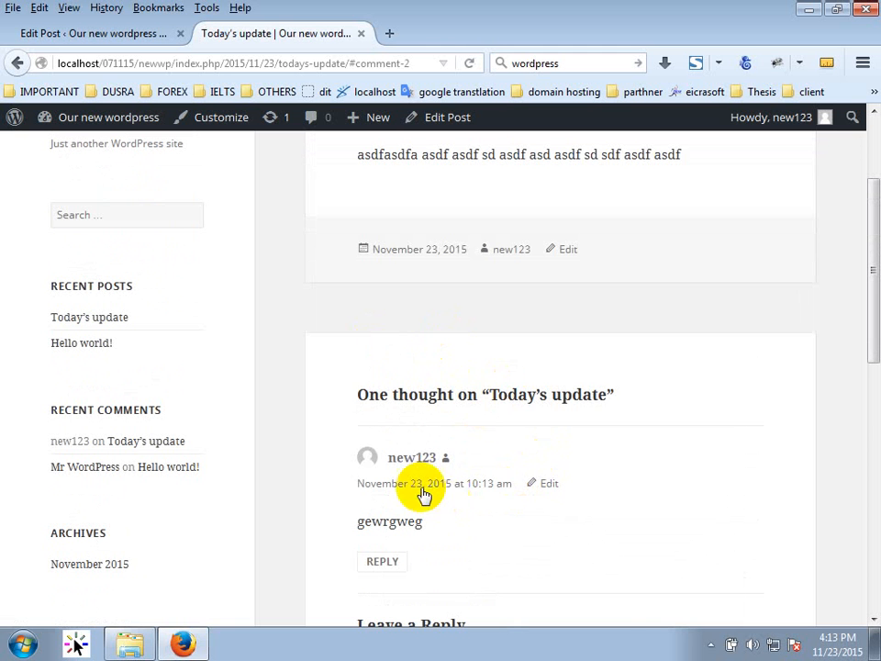
Return to the admin and open Posts > All Posts.
left_click(107, 34)
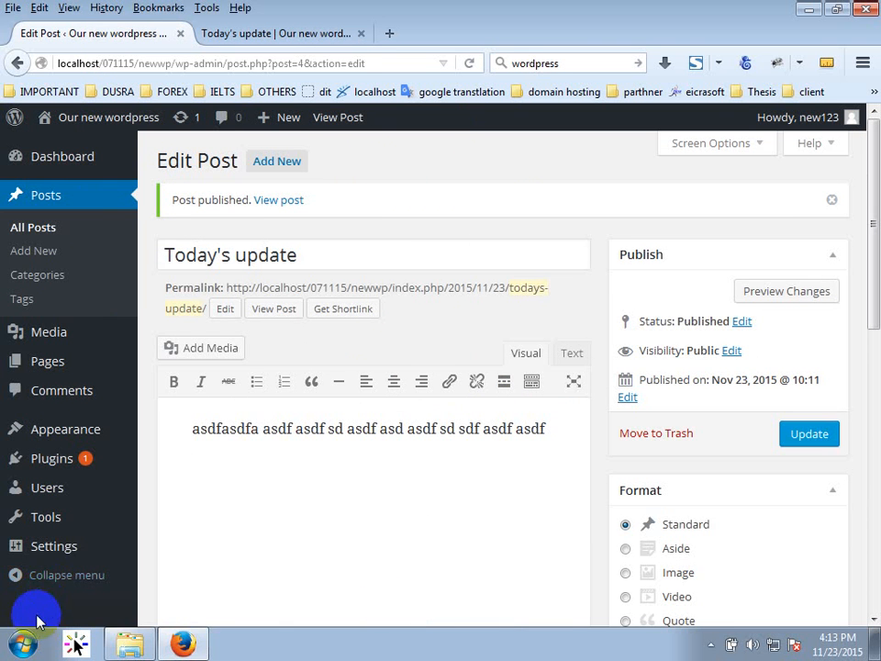
mouse_move(80, 430)
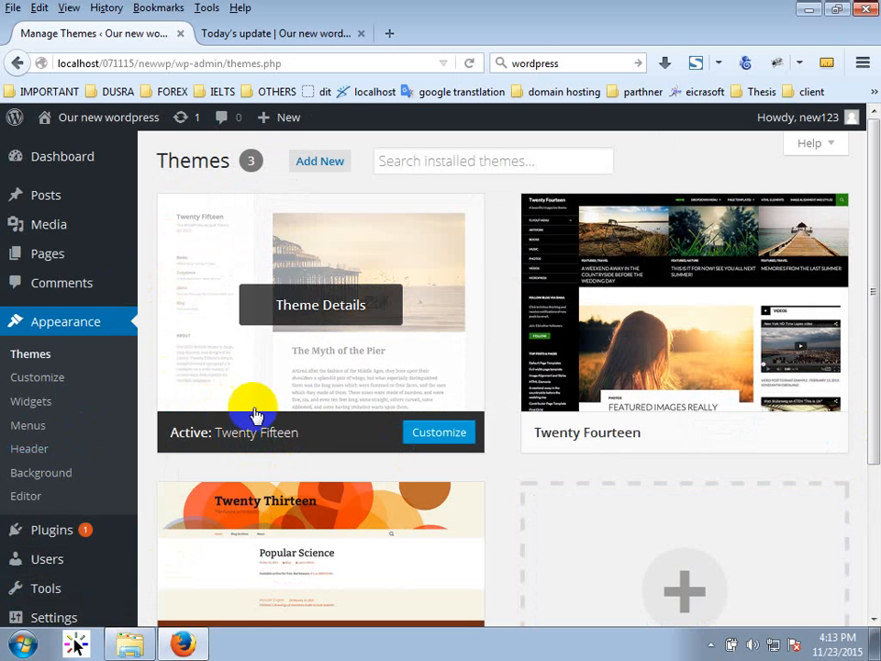
left_click(287, 253)
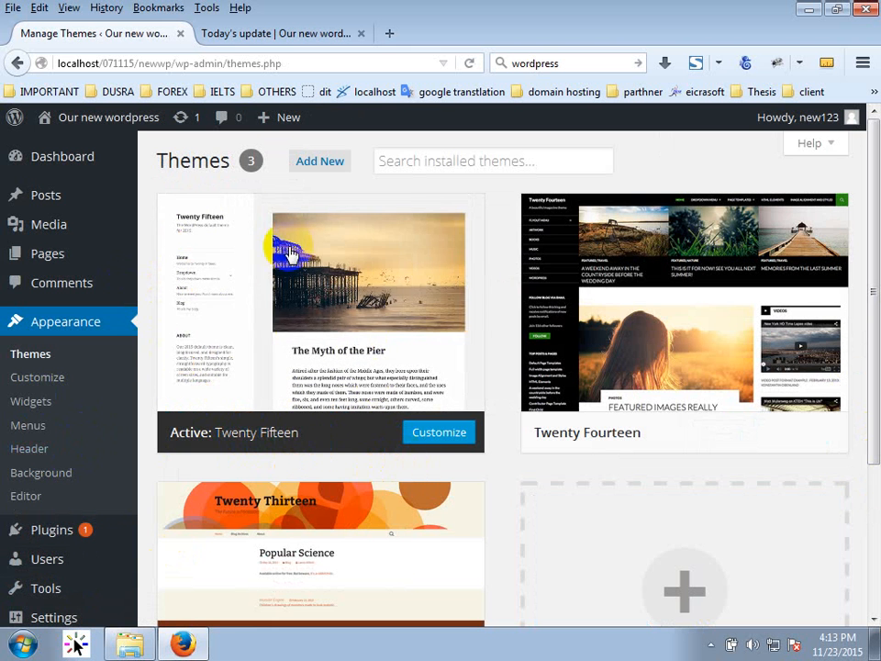
left_click(39, 197)
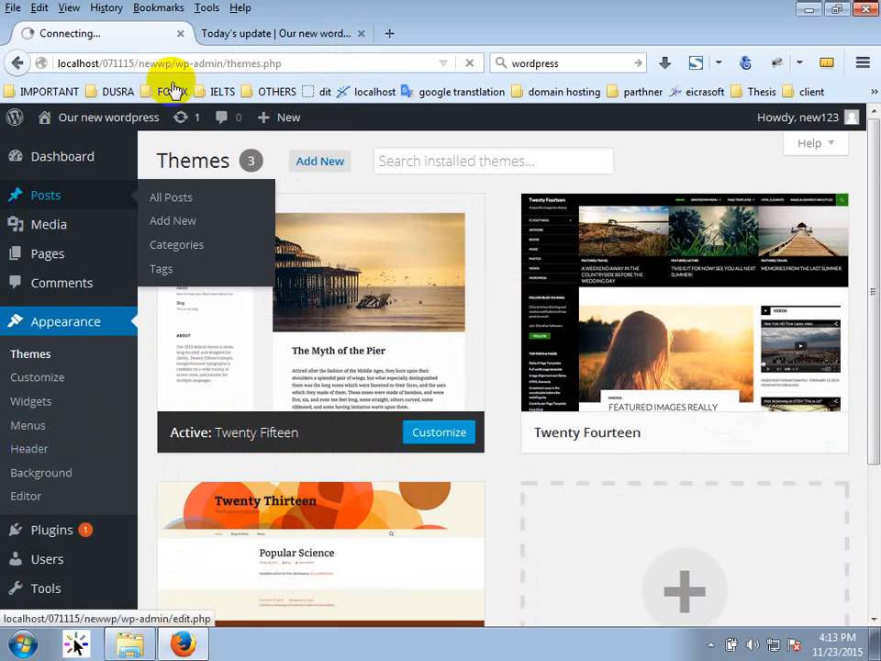
Glance at the post page and site home page, then return to the posts list.
left_click(254, 34)
scroll(276, 294, "up", 3)
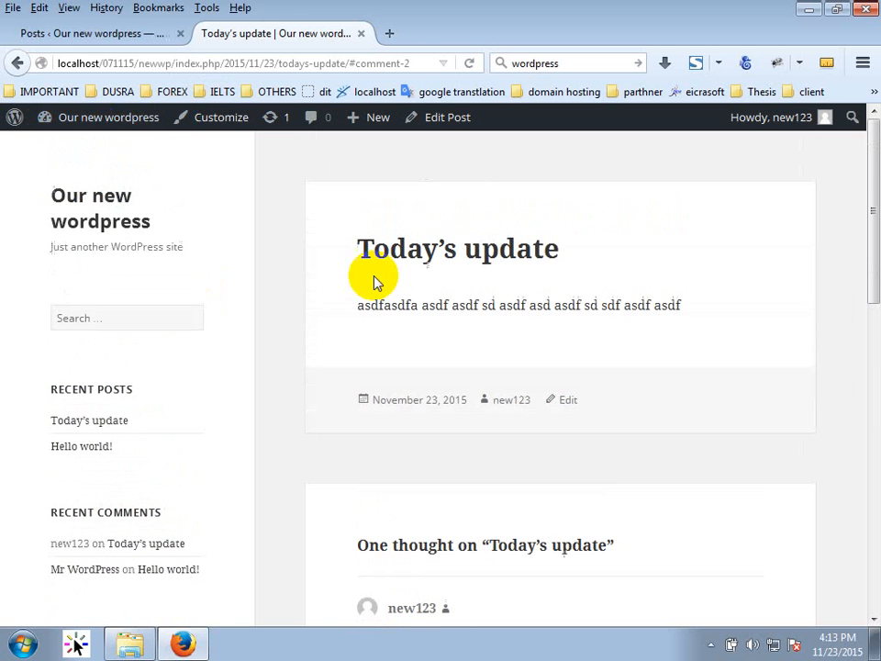
left_click(72, 226)
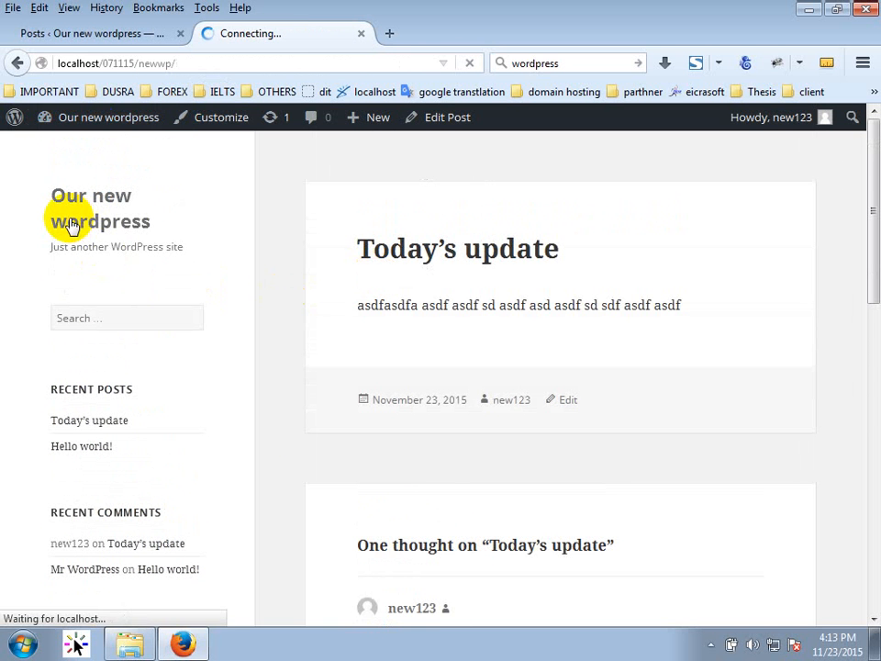
scroll(517, 244, "down", 3)
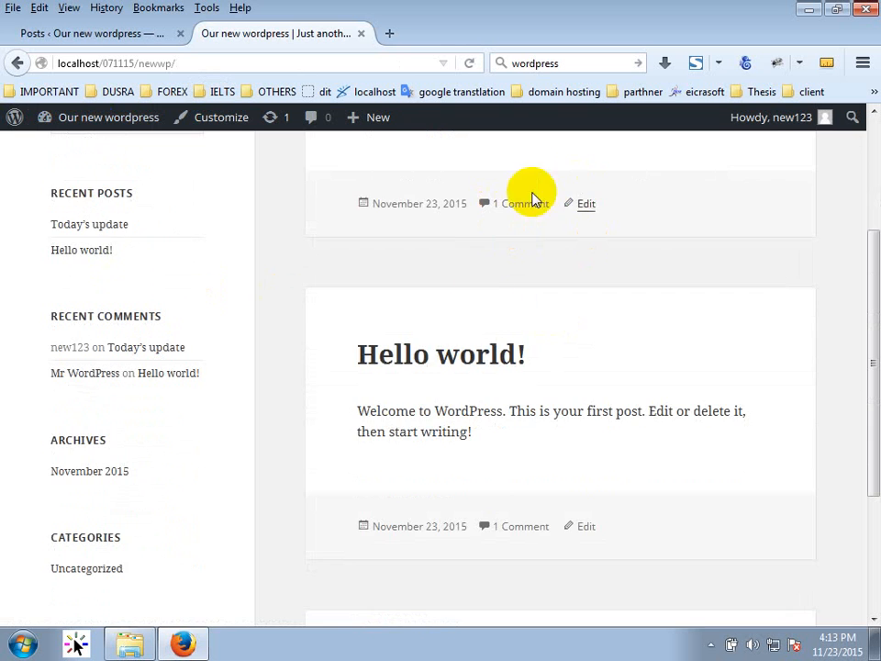
scroll(519, 276, "up", 3)
left_click(101, 34)
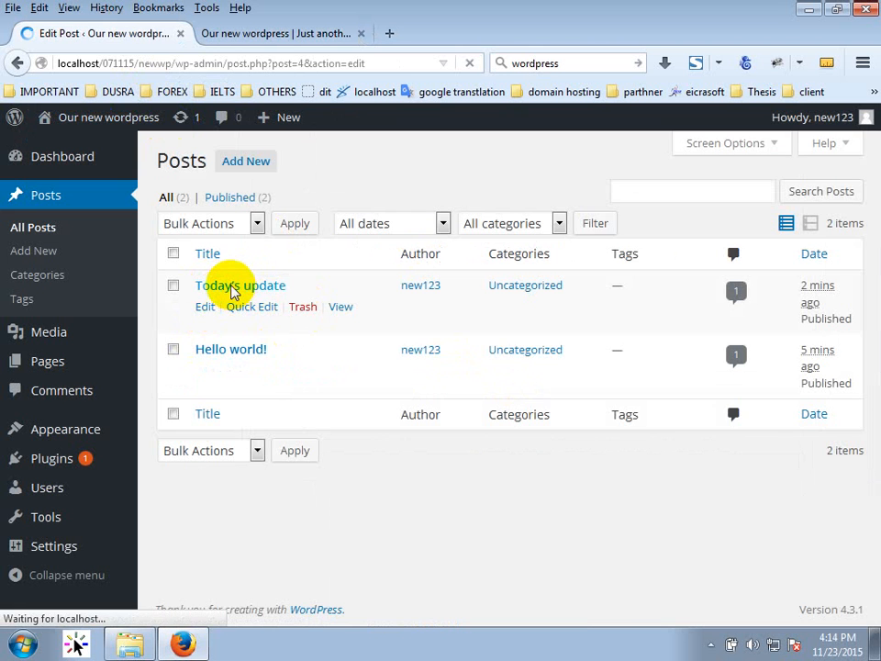
Upload Chrysanthemum.jpg from Pictures > Sample Pictures and set it as the featured image.
scroll(841, 422, "down", 10)
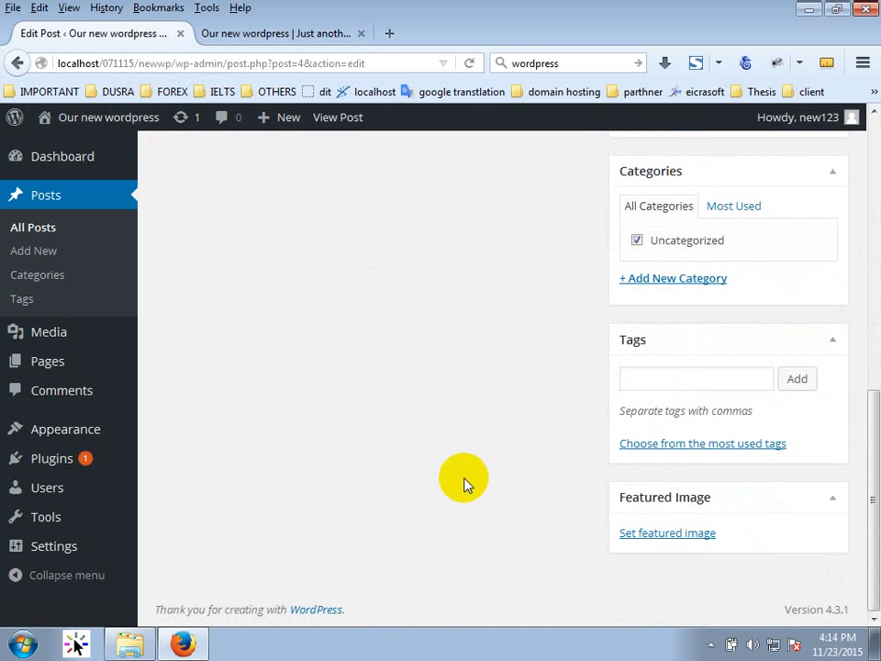
left_click(647, 536)
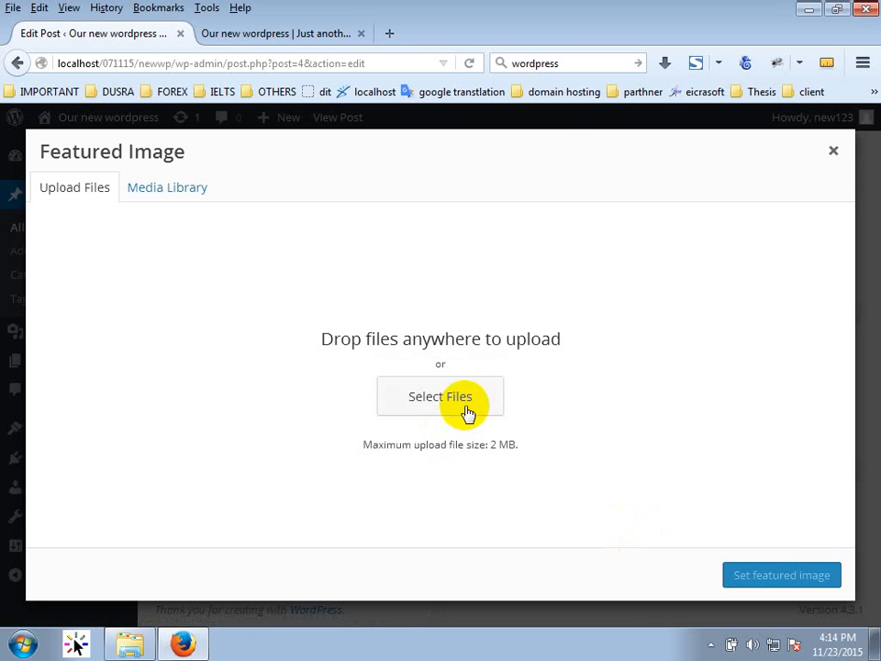
left_click(467, 413)
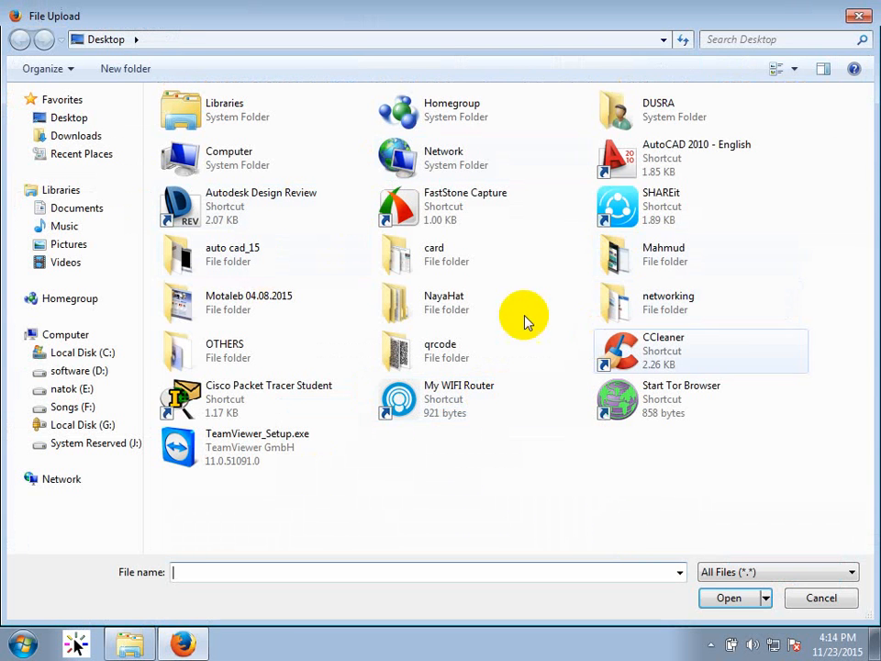
left_click(216, 321)
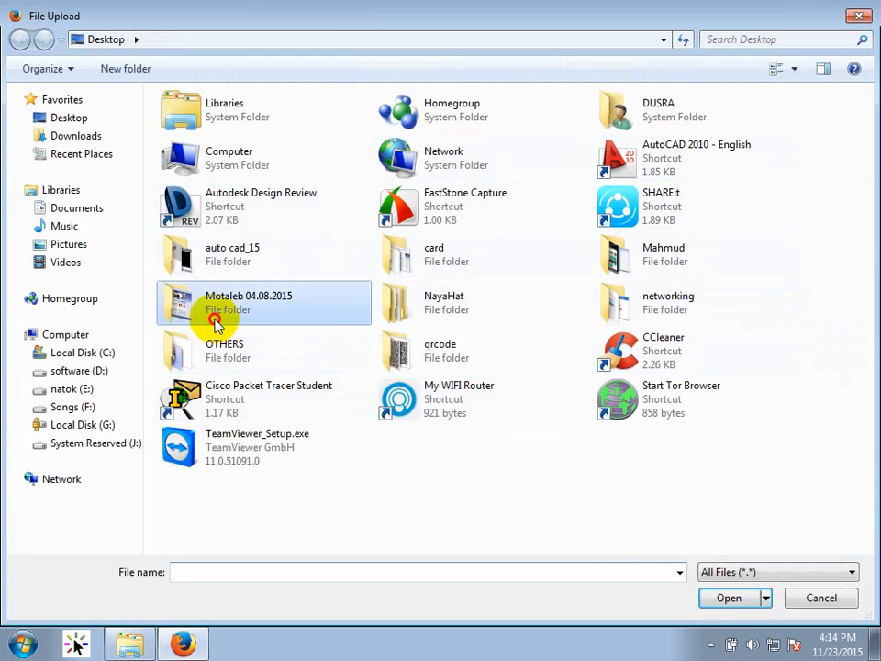
double_click(216, 322)
left_click(20, 40)
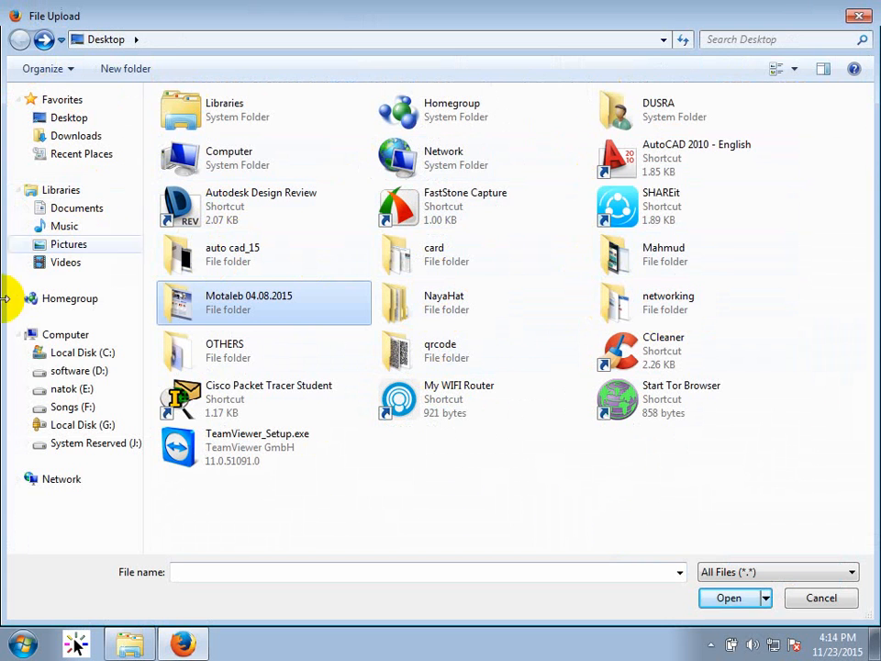
left_click(85, 246)
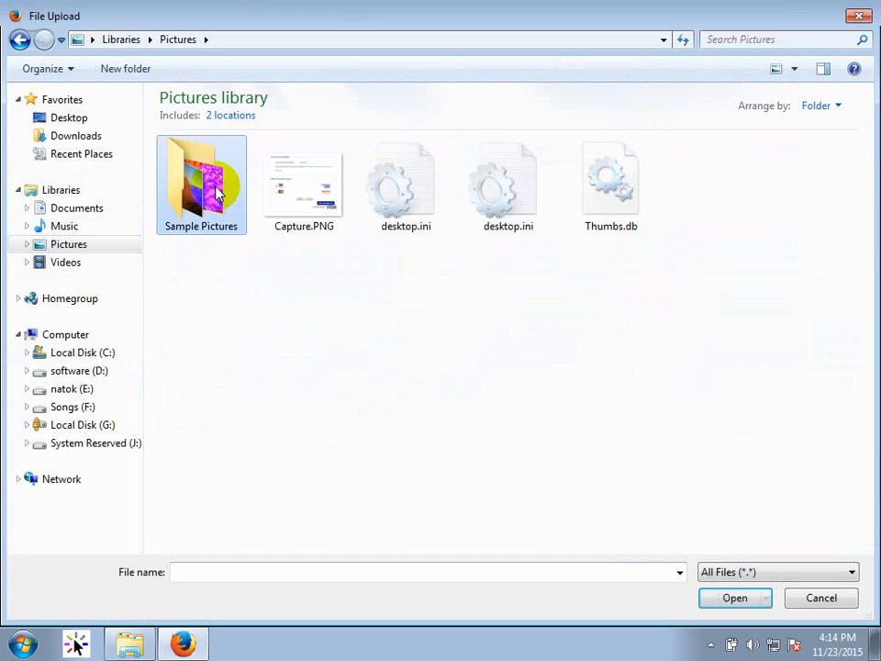
double_click(207, 176)
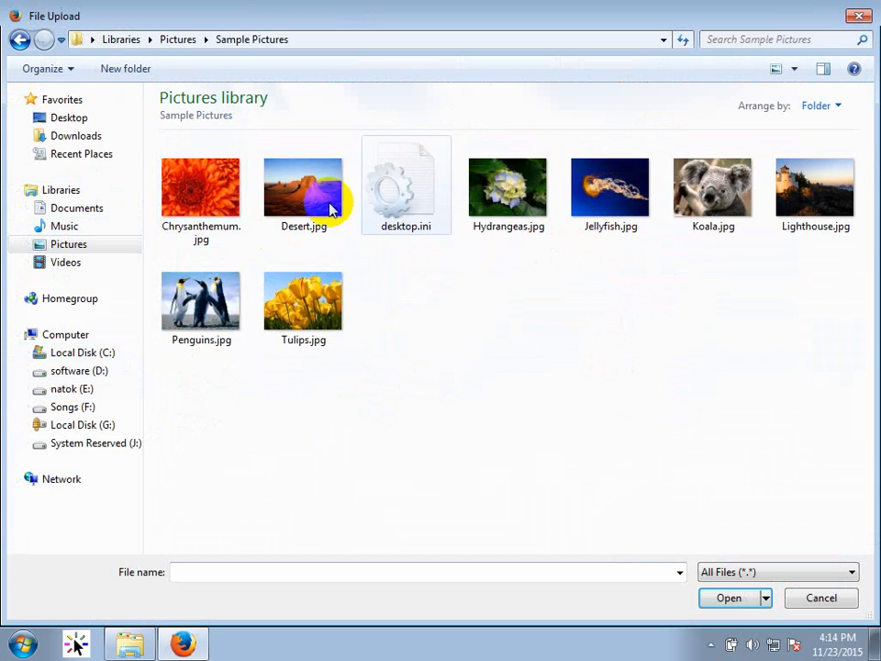
double_click(215, 202)
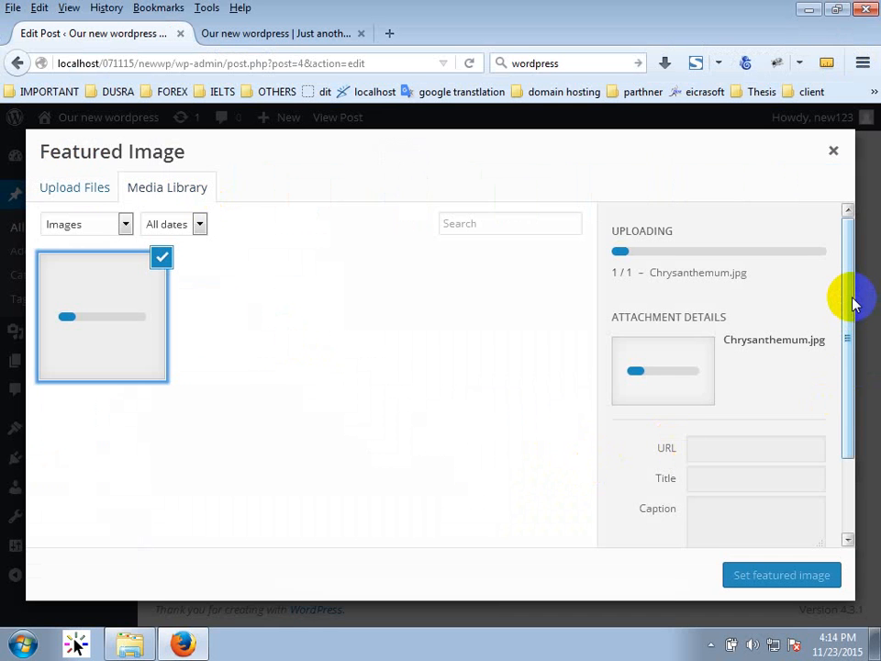
left_click_drag(853, 304, 864, 439)
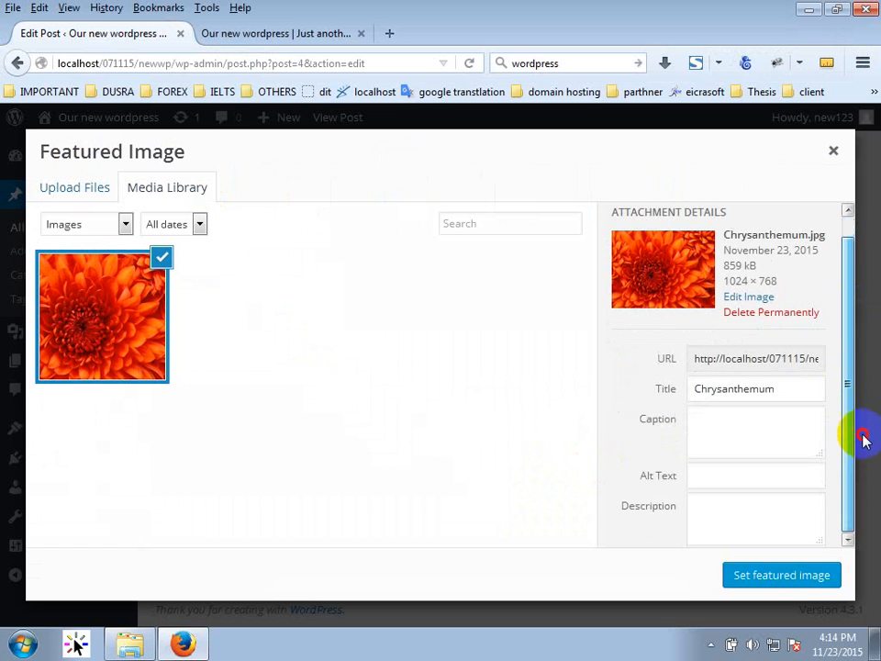
left_click(755, 575)
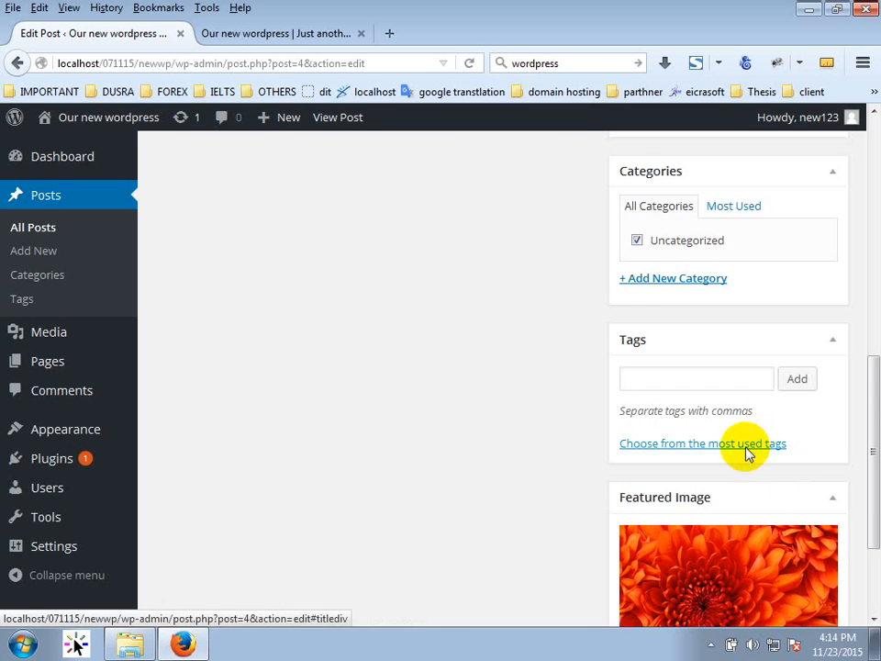
Update Today's update, reload the front page to see the chrysanthemum, then return to Edit Post.
scroll(842, 226, "up", 10)
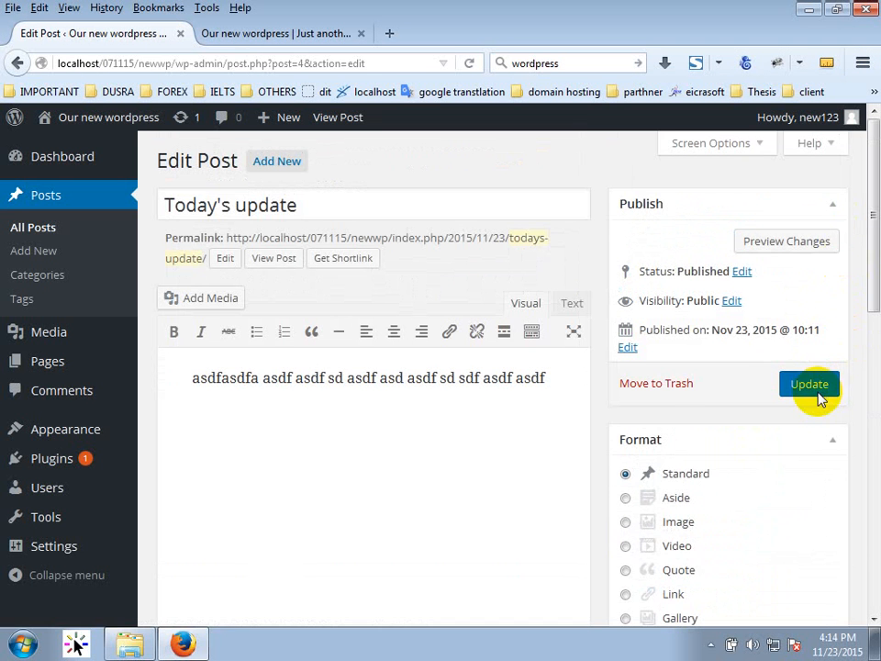
left_click(809, 385)
left_click(296, 34)
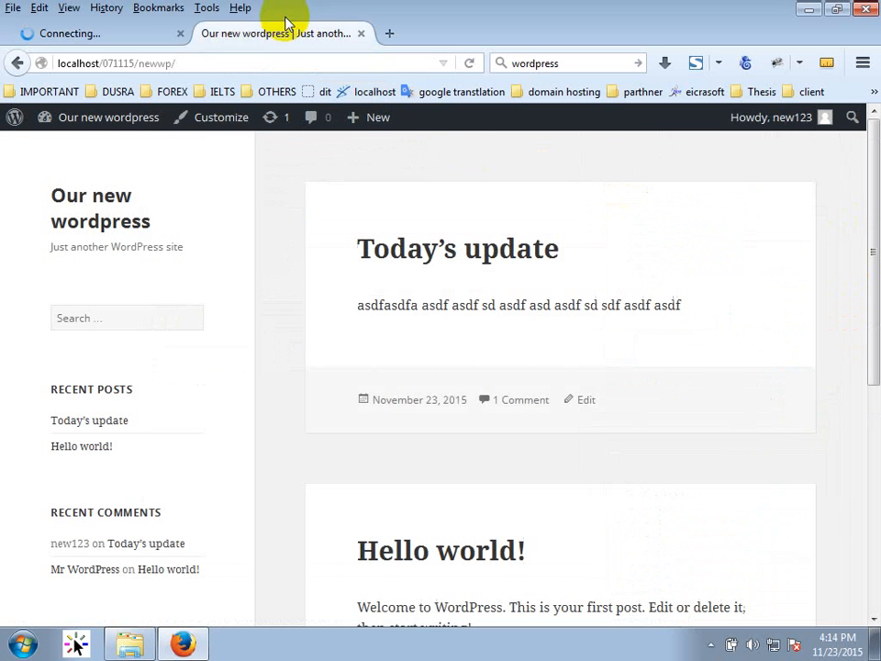
left_click(469, 63)
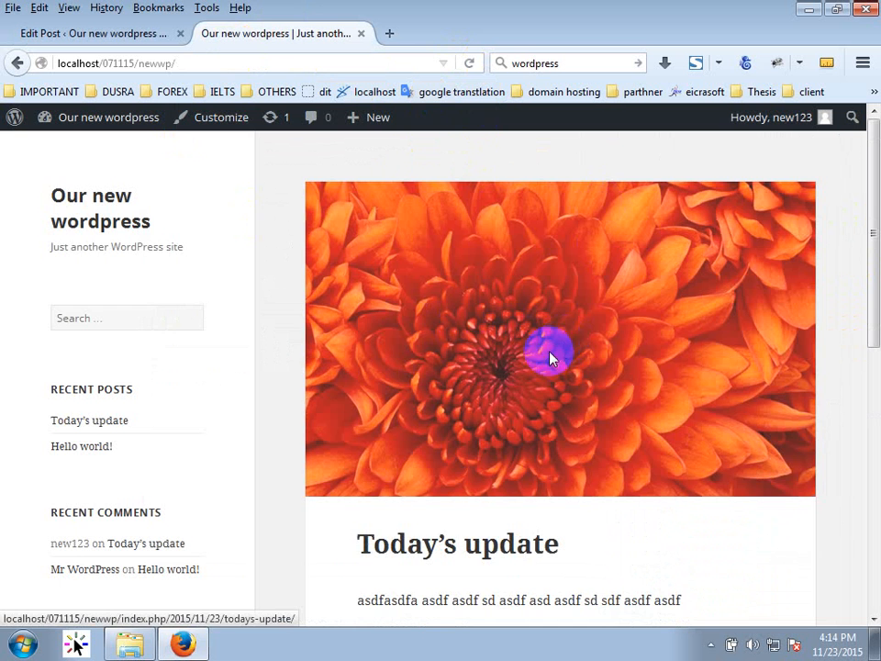
scroll(548, 362, "down", 10)
scroll(551, 387, "up", 10)
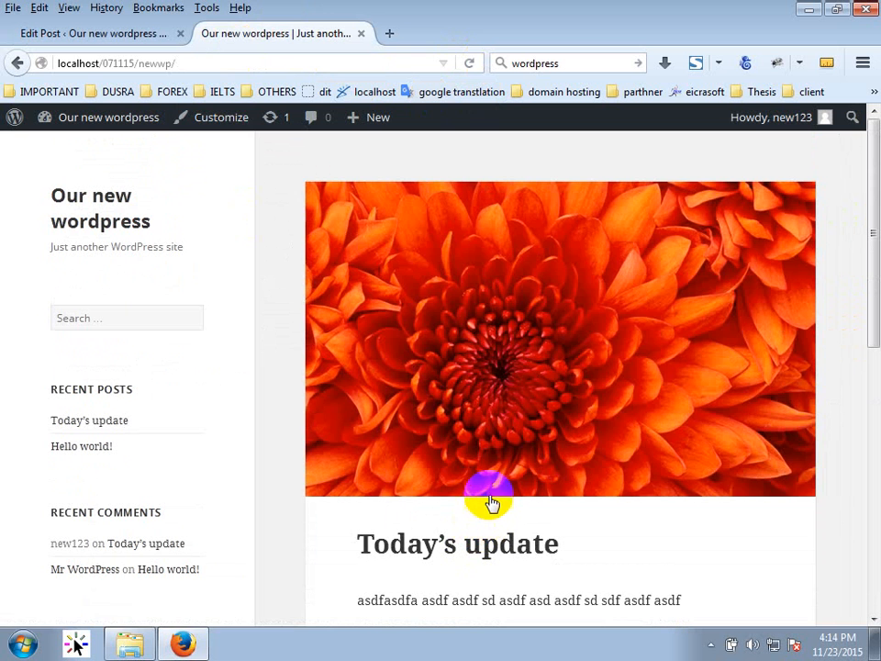
left_click(84, 31)
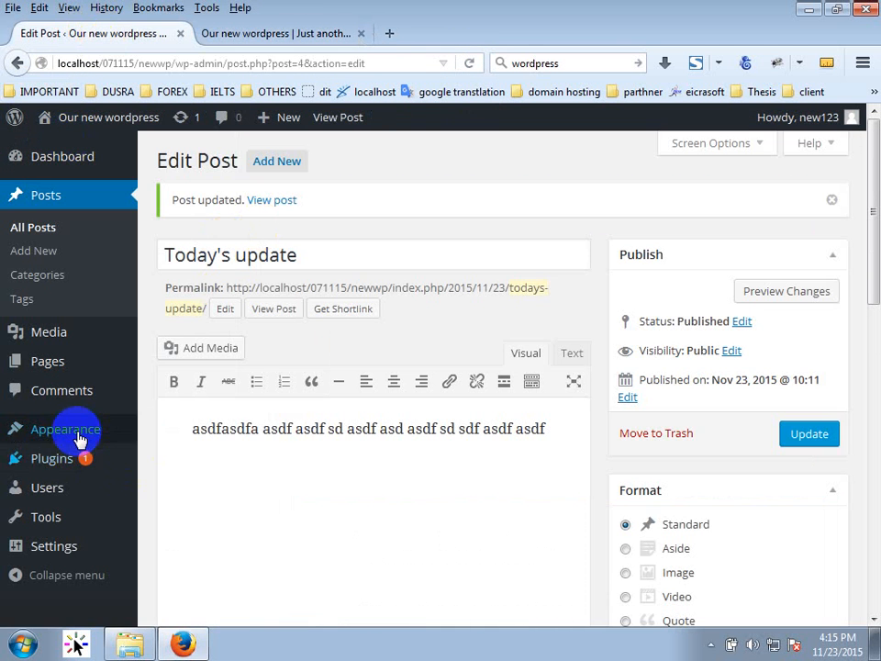
Open Appearance > Themes, glance at the front page, and return to the Themes tab.
mouse_move(117, 437)
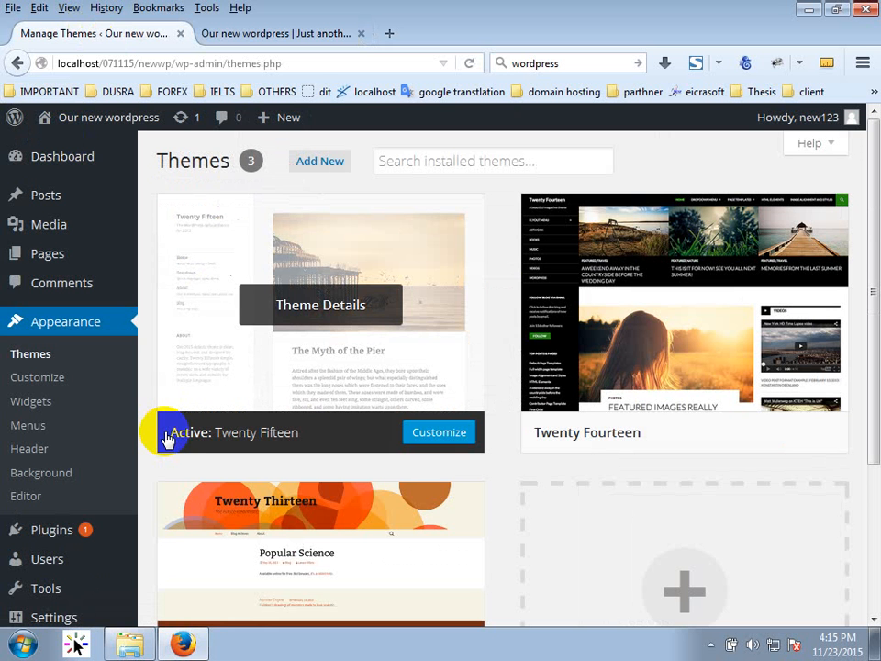
left_click(237, 35)
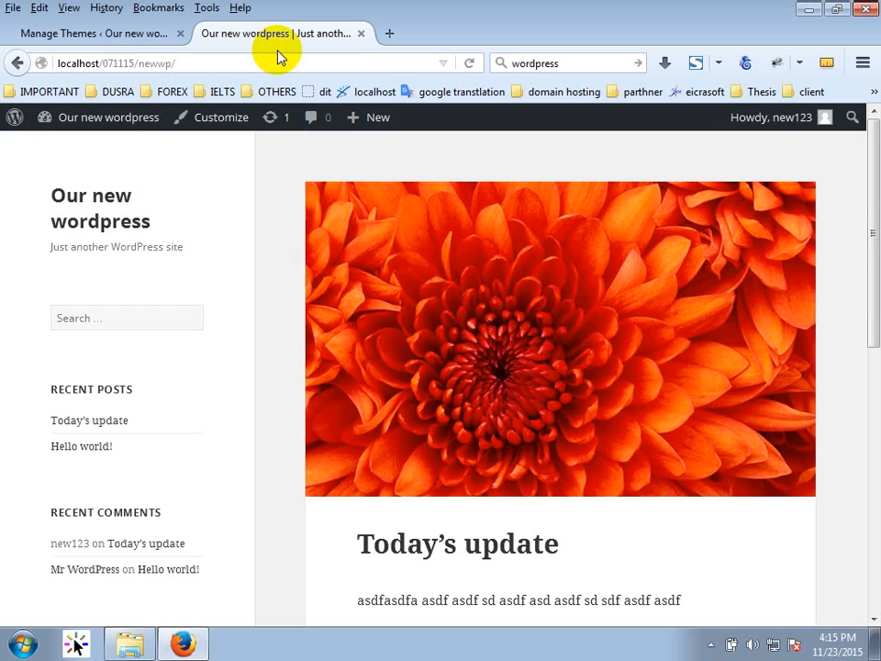
scroll(509, 472, "down", 10)
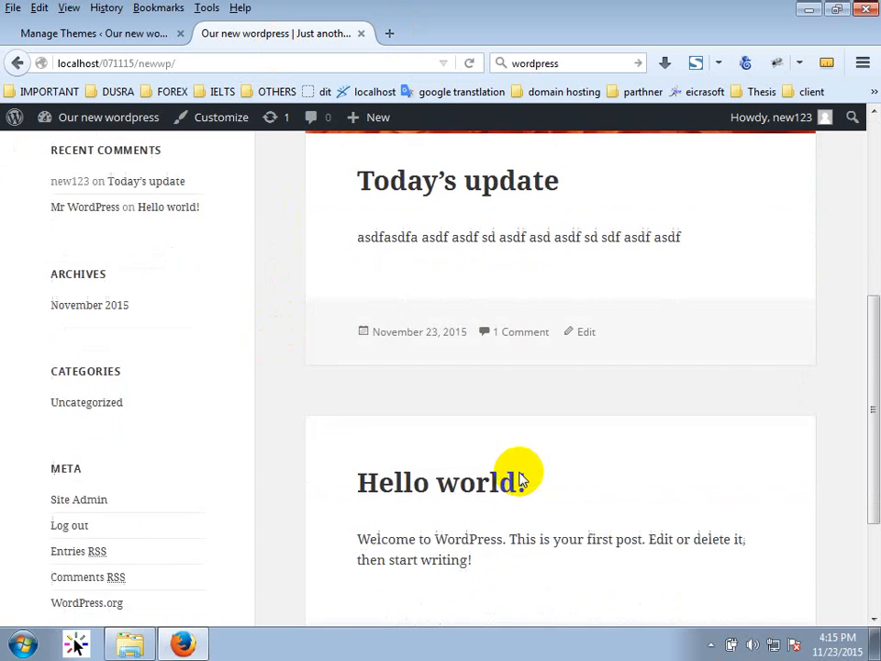
scroll(404, 417, "up", 10)
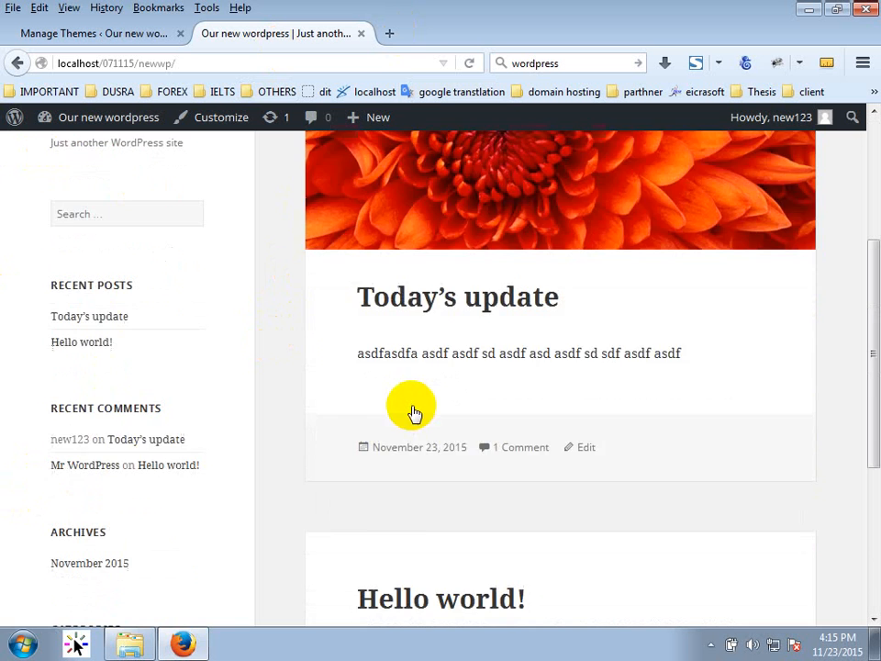
scroll(565, 246, "down", 9)
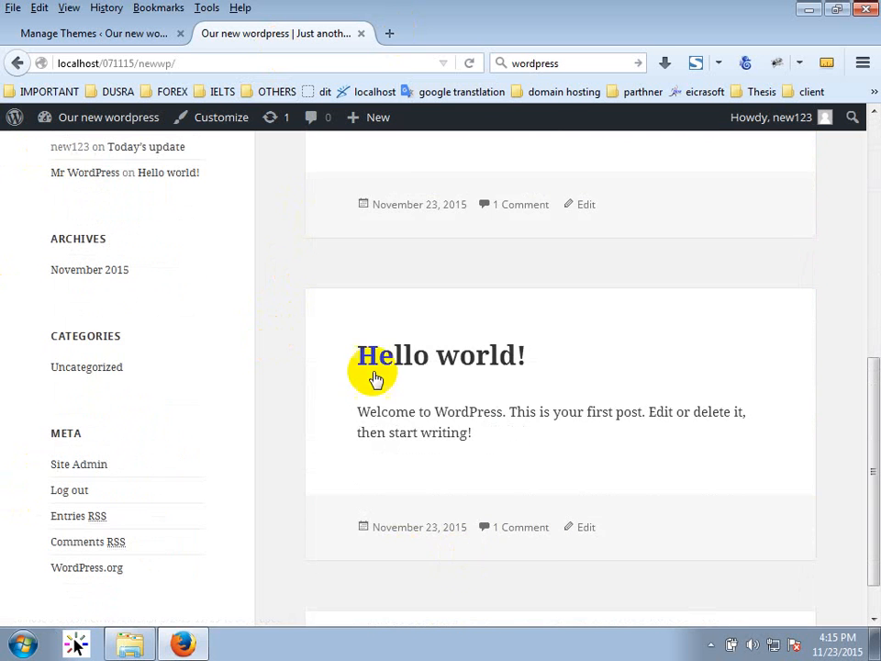
left_click(69, 30)
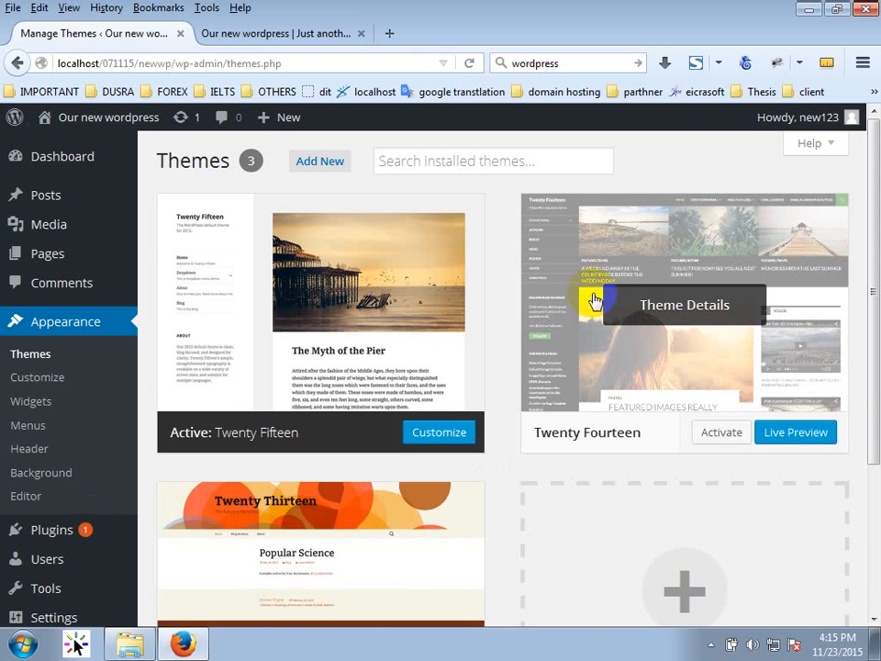
Activate Twenty Fourteen, reload the front page to view its dark layout, then return to Themes.
mouse_move(785, 439)
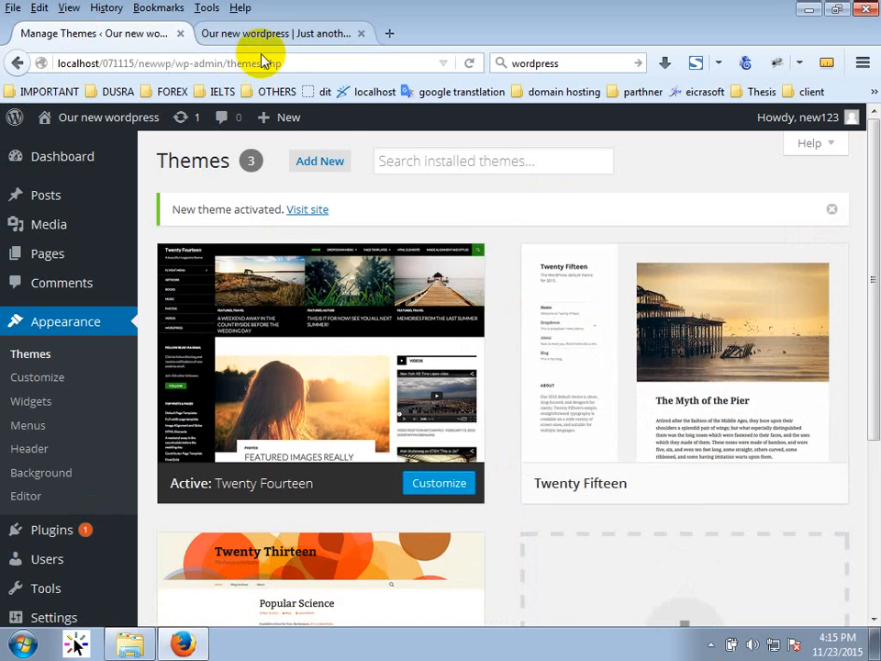
left_click(266, 35)
left_click(468, 64)
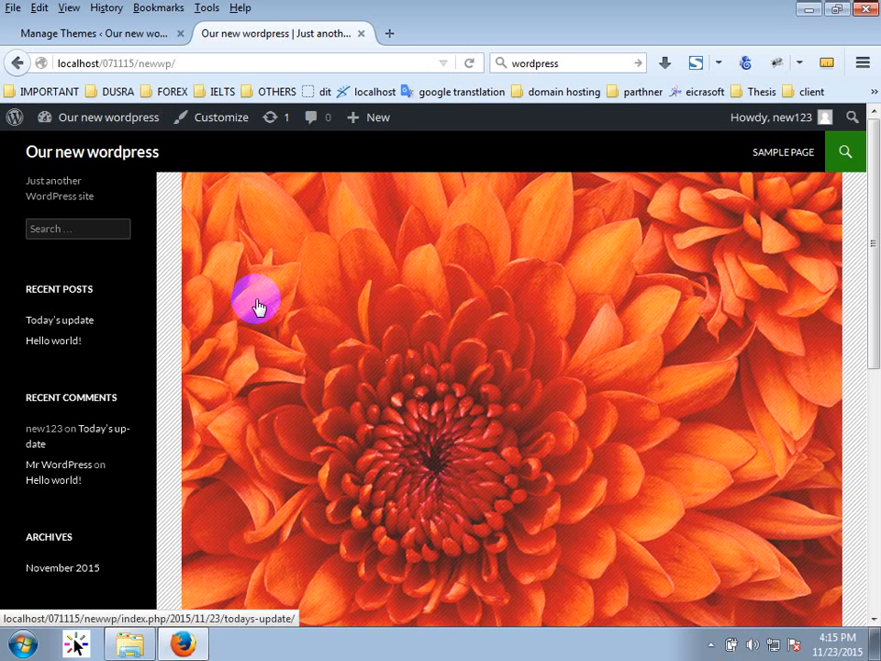
scroll(376, 468, "down", 5)
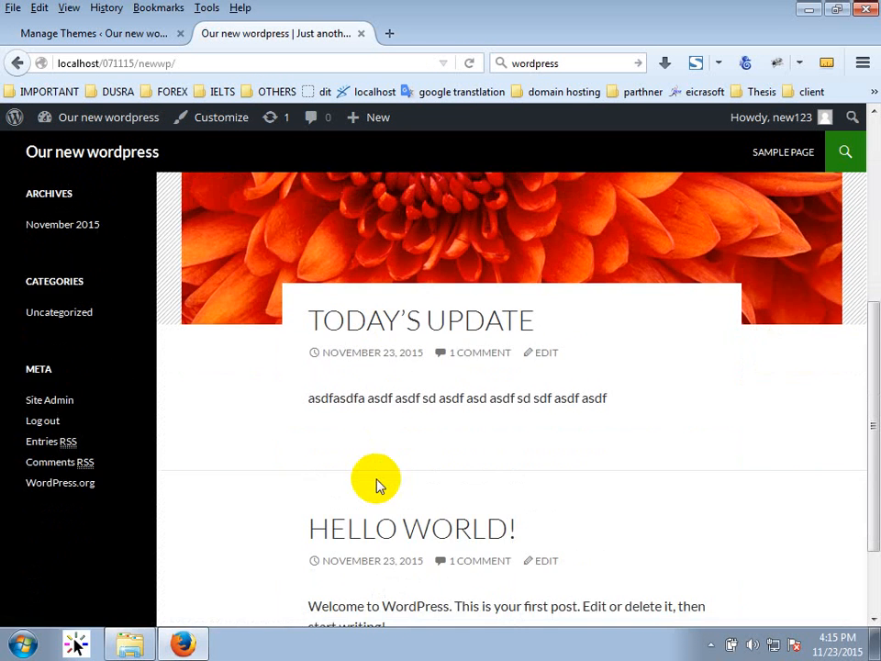
scroll(380, 478, "down", 2)
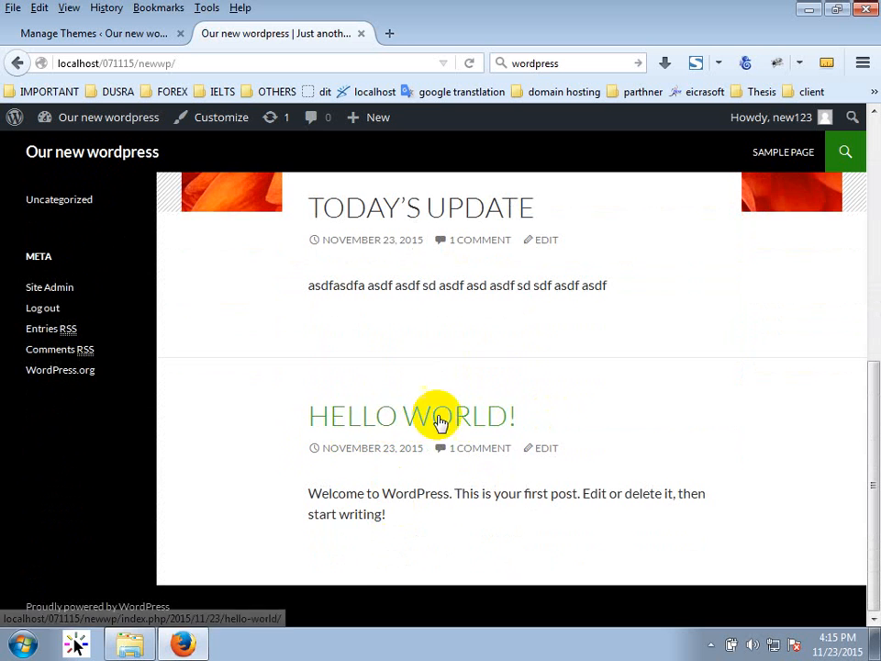
scroll(450, 401, "up", 7)
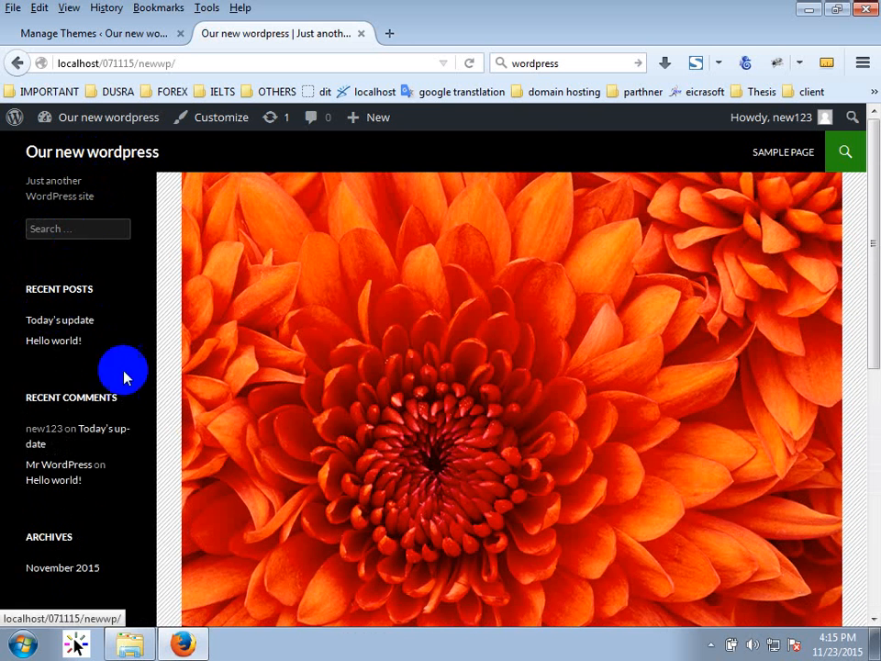
scroll(138, 404, "down", 6)
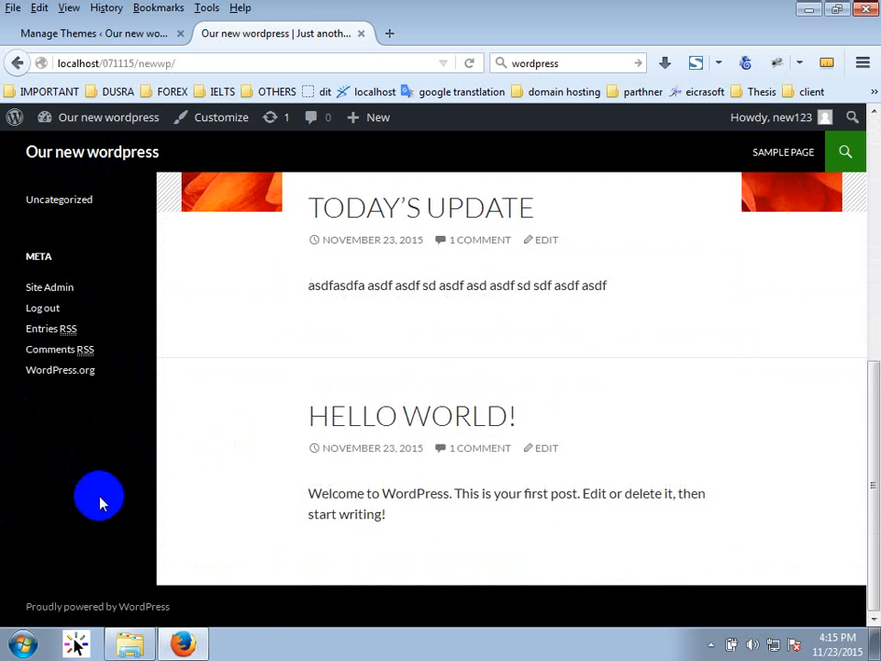
left_click(103, 35)
scroll(532, 497, "down", 4)
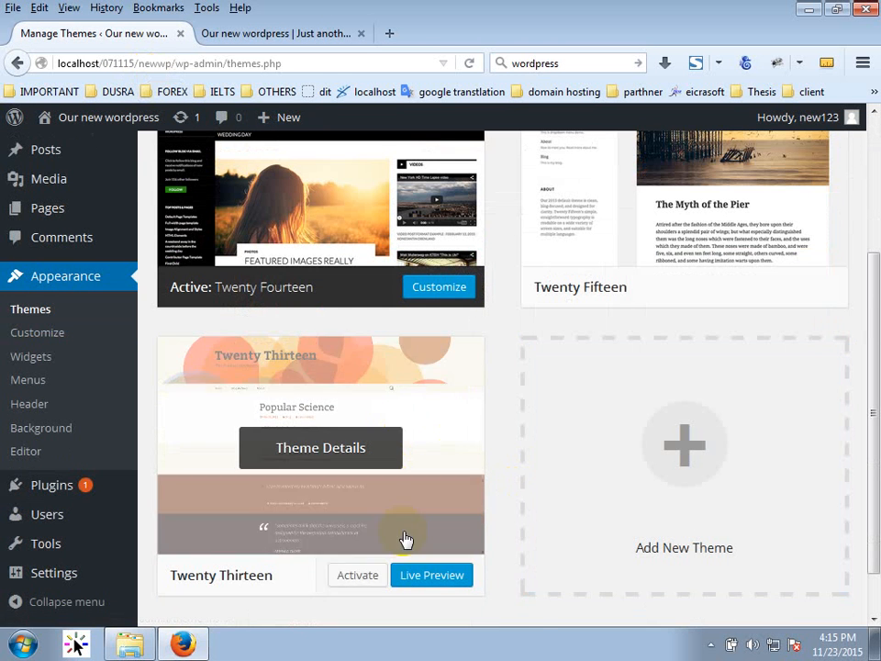
Activate Twenty Thirteen, check its orange circles header on the front page, and return to Themes.
left_click(358, 578)
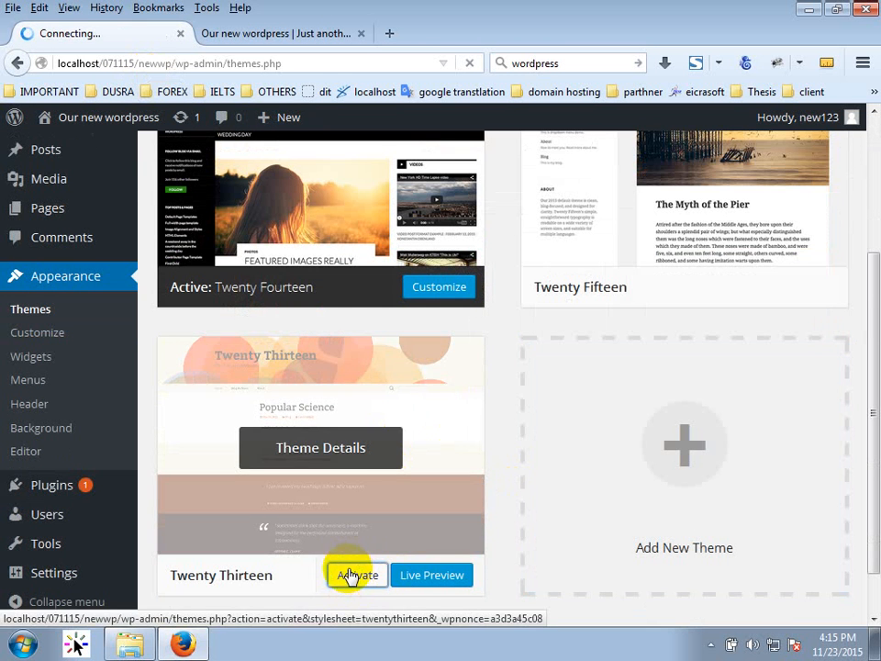
left_click(301, 30)
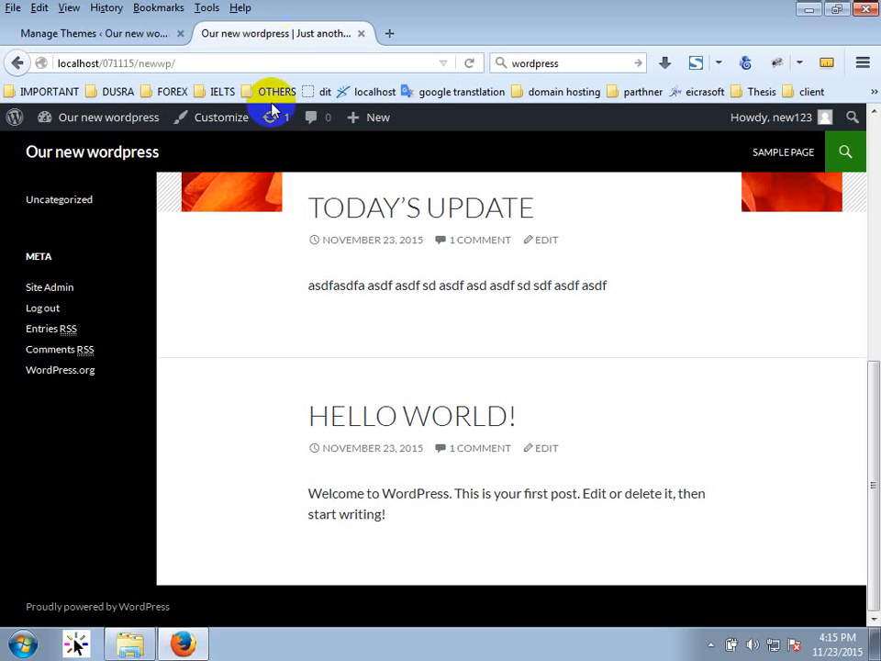
left_click(470, 66)
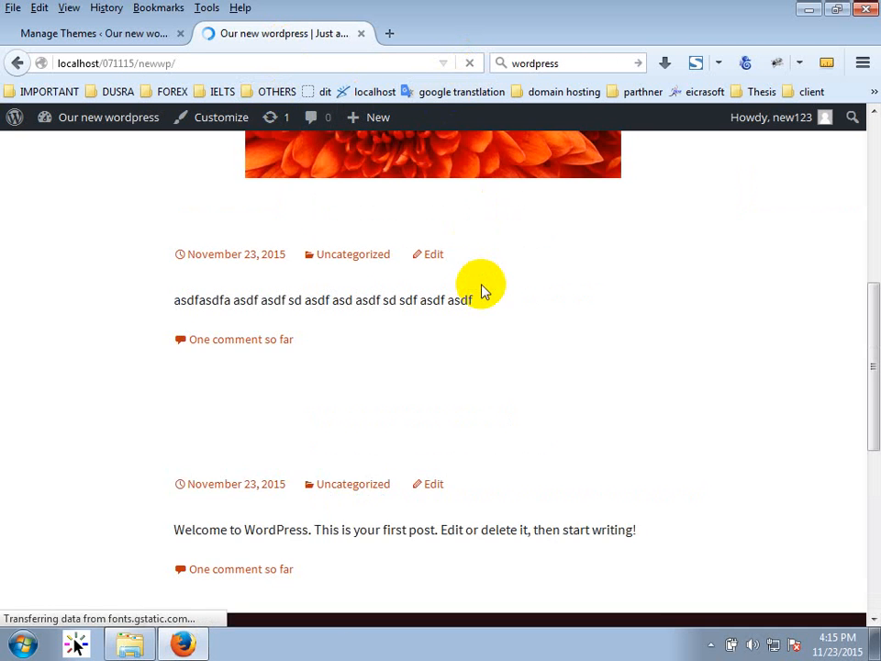
scroll(403, 398, "up", 5)
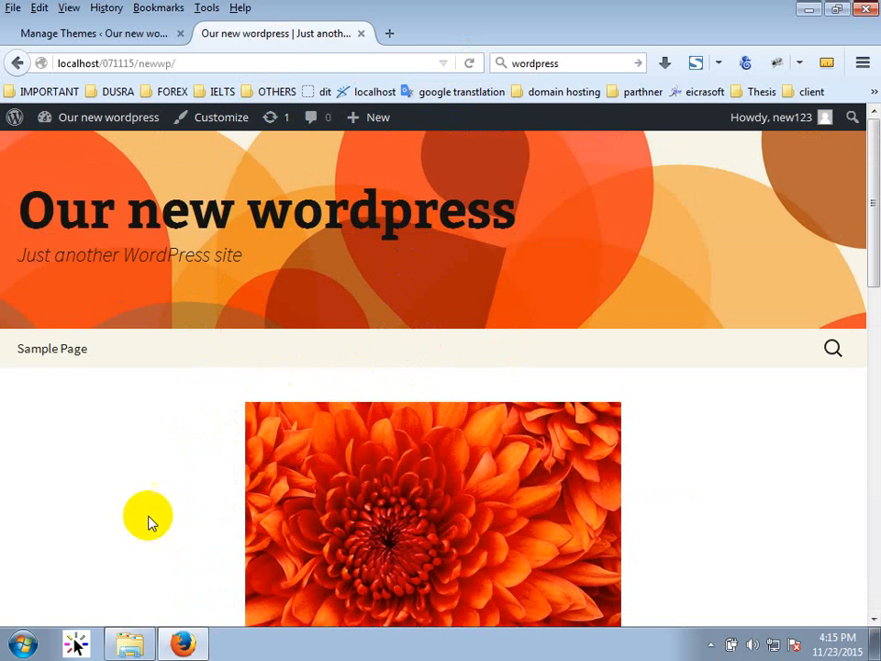
scroll(156, 487, "down", 2)
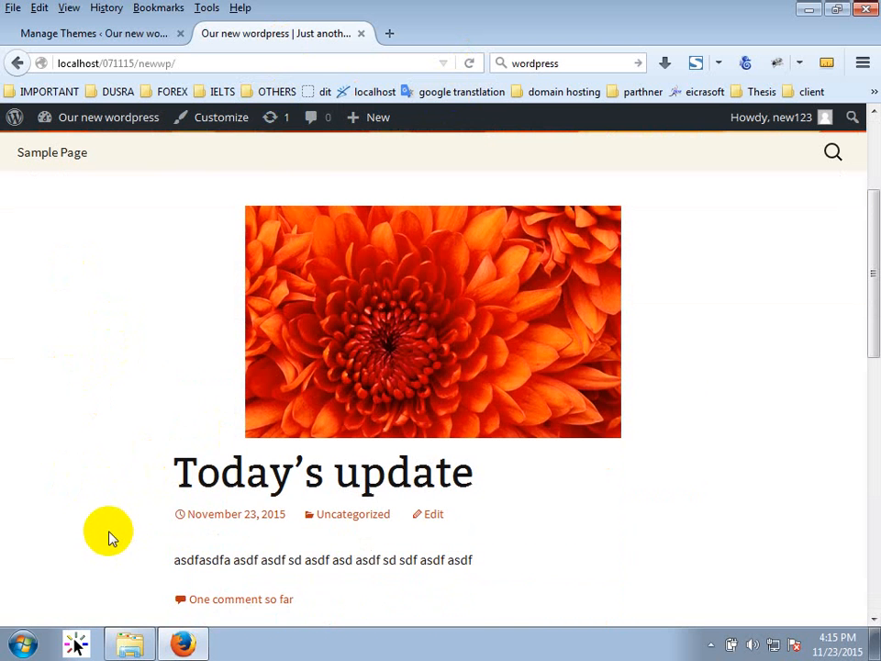
scroll(233, 503, "down", 5)
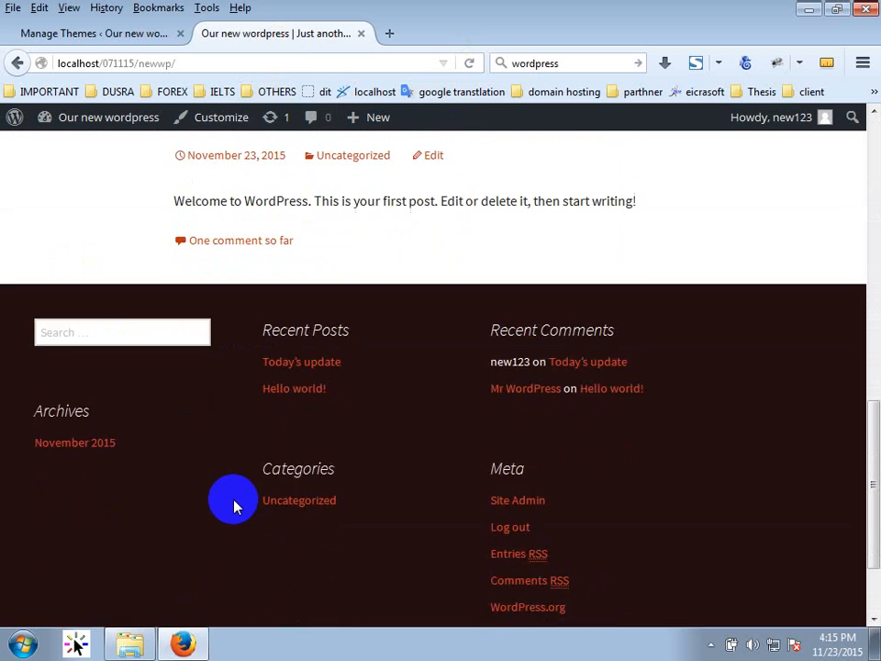
scroll(246, 503, "down", 1)
scroll(376, 606, "up", 2)
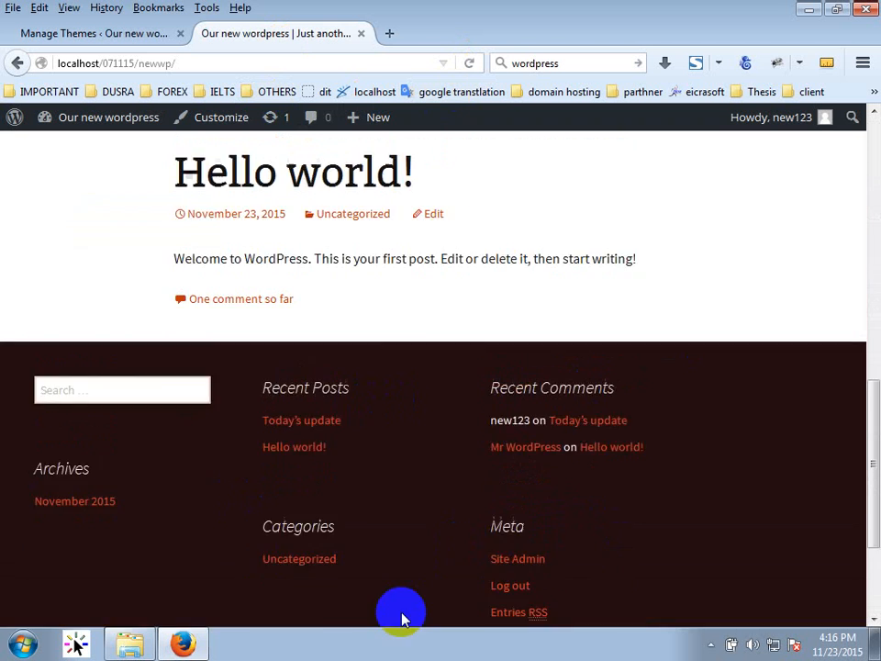
scroll(401, 618, "up", 10)
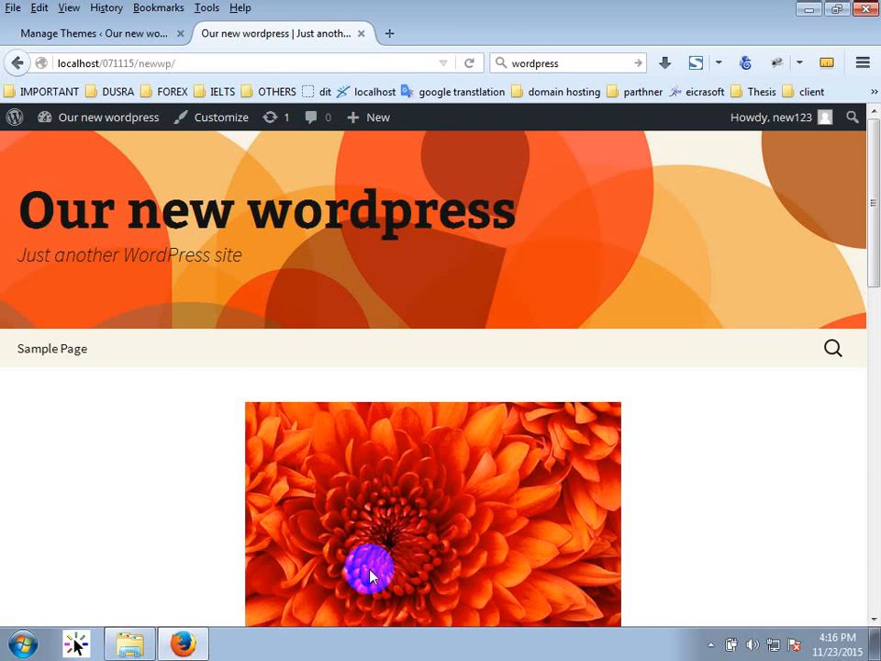
left_click(96, 33)
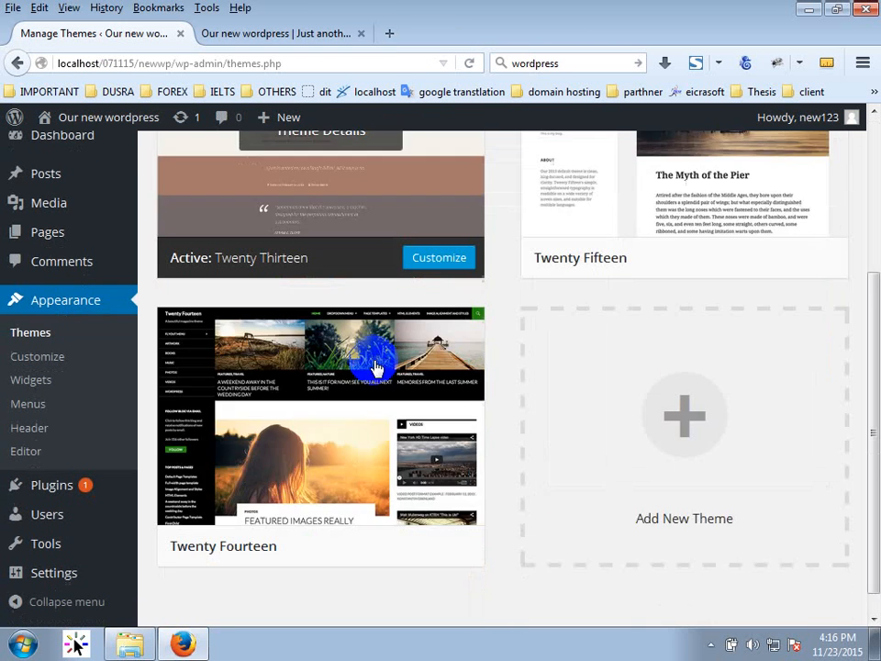
scroll(375, 367, "down", 1)
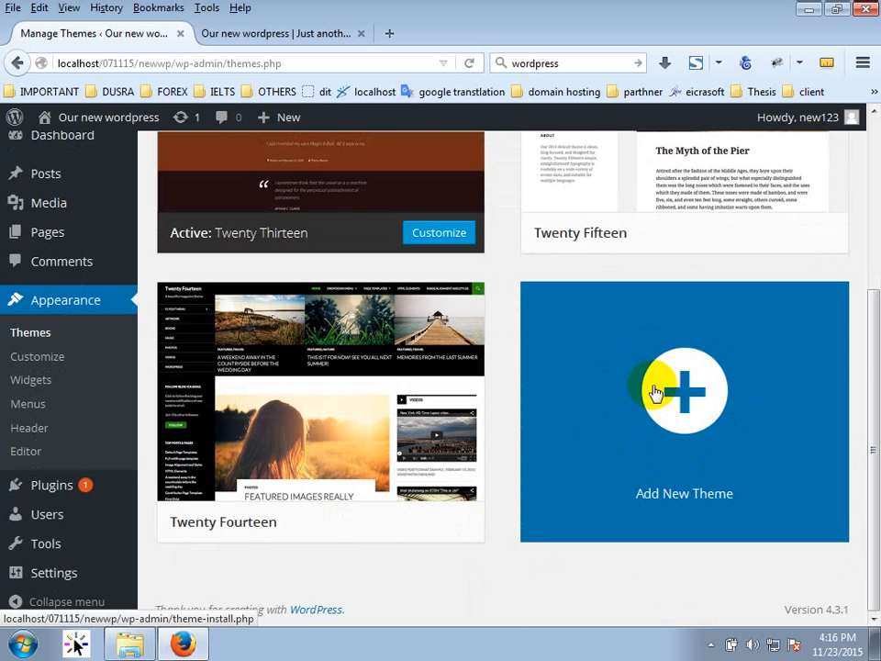
Google 'free wordpress theme' in a new tab and open Colorlib's 50+ best free themes article.
left_click(354, 33)
left_click(389, 34)
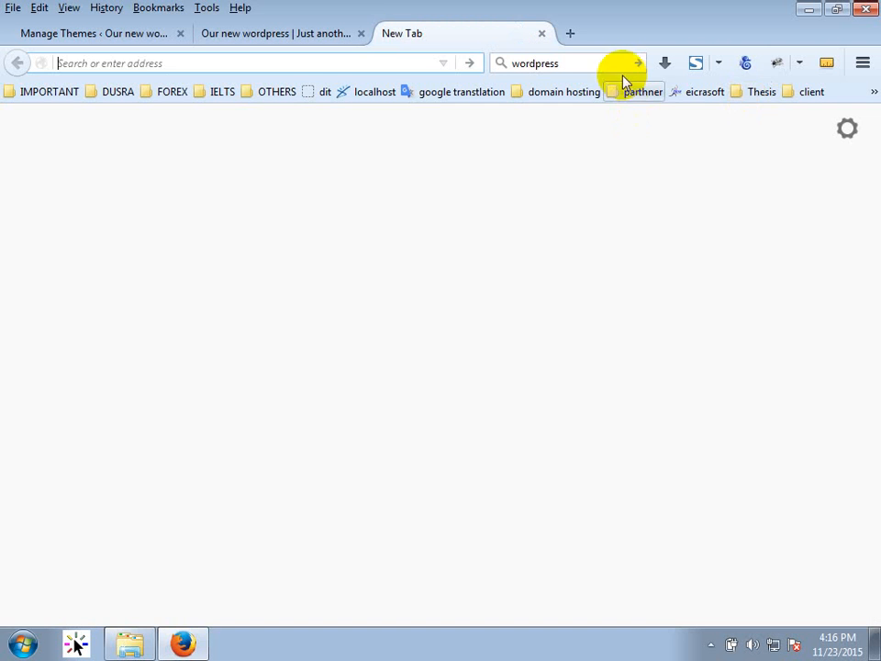
left_click(552, 61)
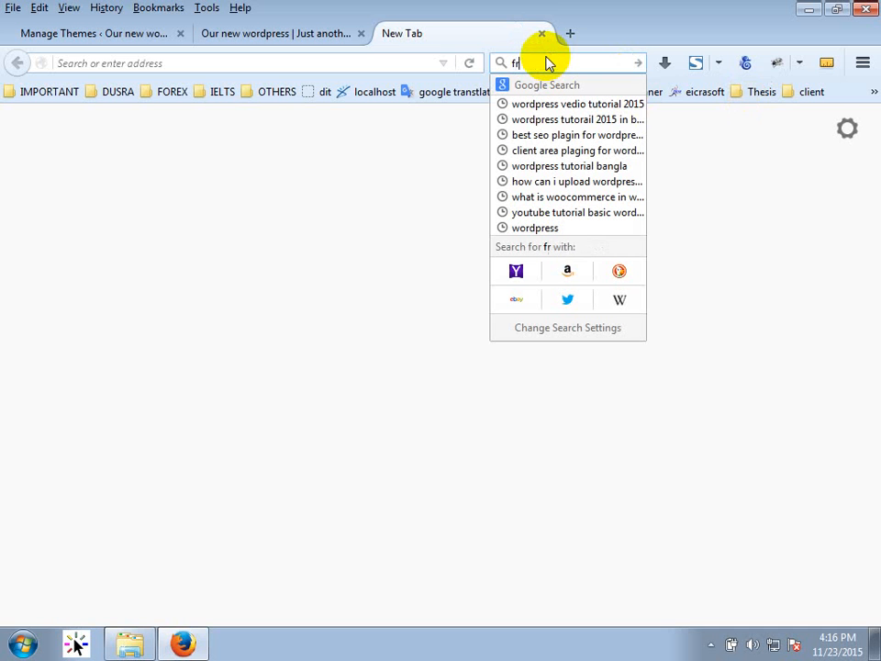
type("free wordpres")
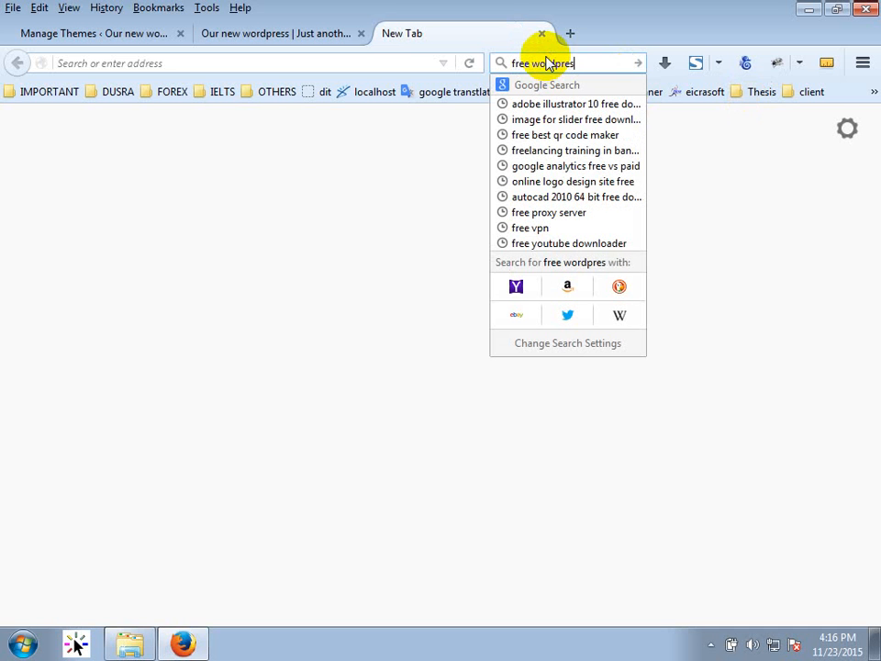
type("s the")
key("BackSpace")
type("heme")
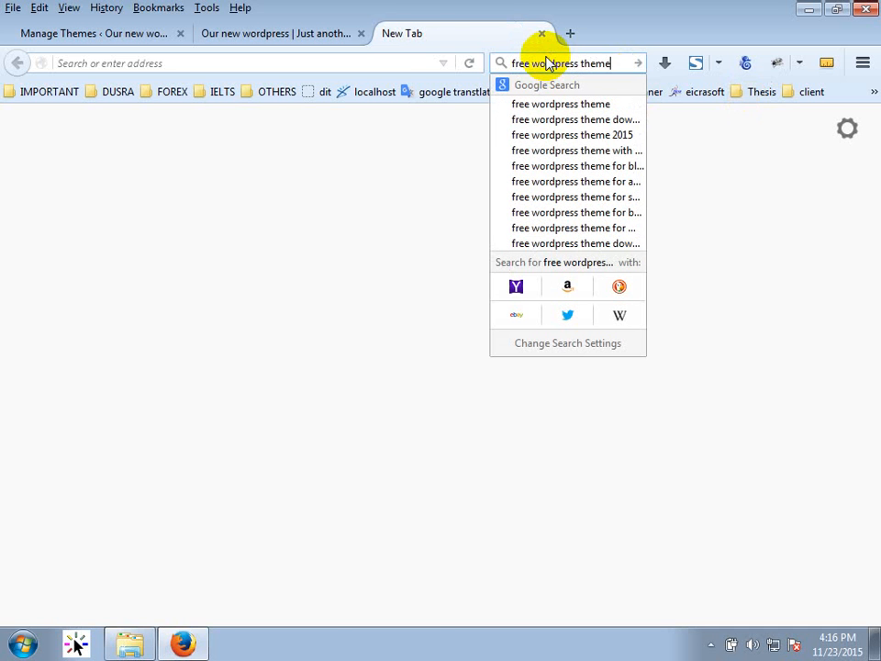
key("Return")
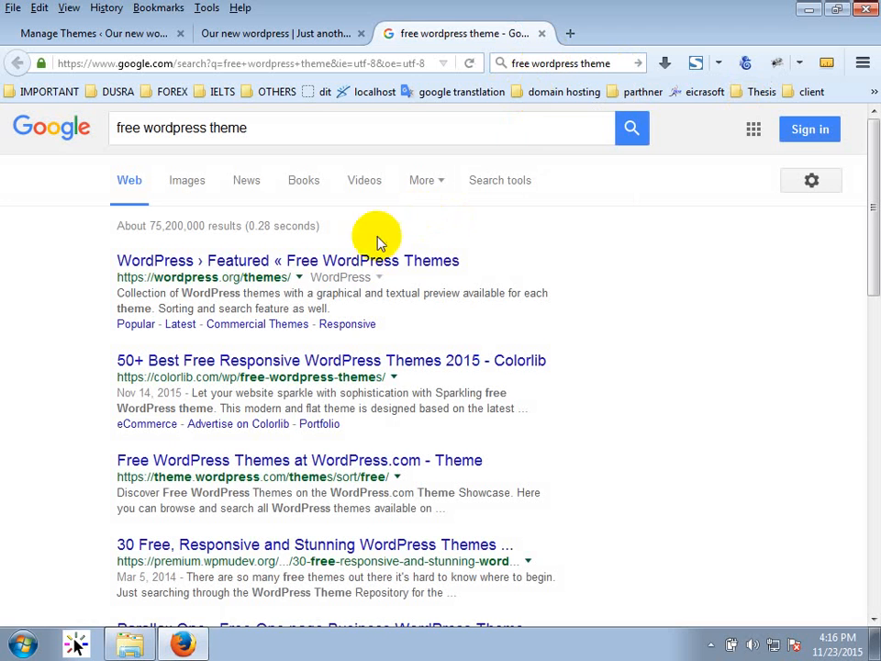
left_click(292, 362)
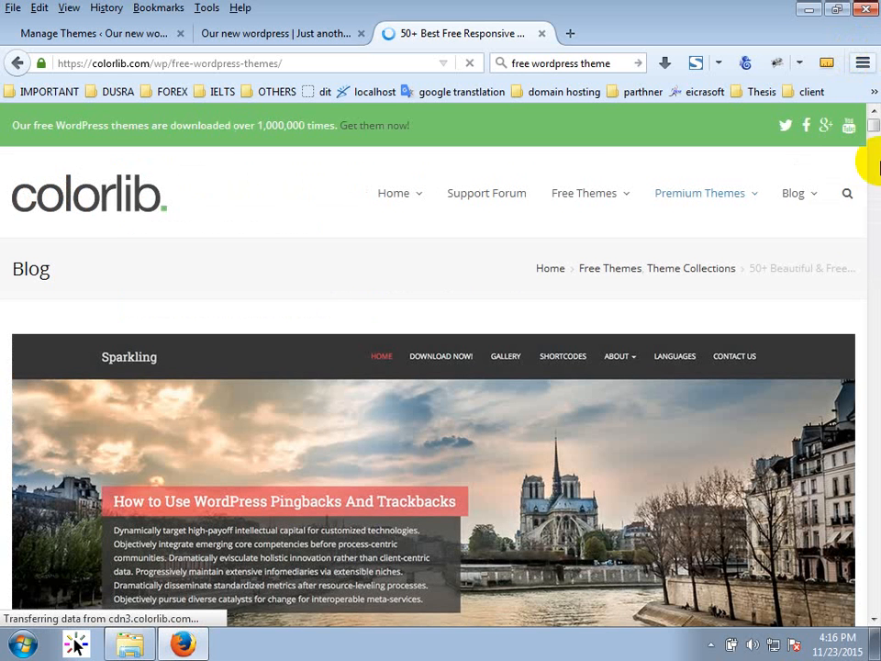
Scroll the Colorlib article down to the Dazzling entry and back, then return to the Our new wordpress tab.
scroll(397, 307, "down", 8)
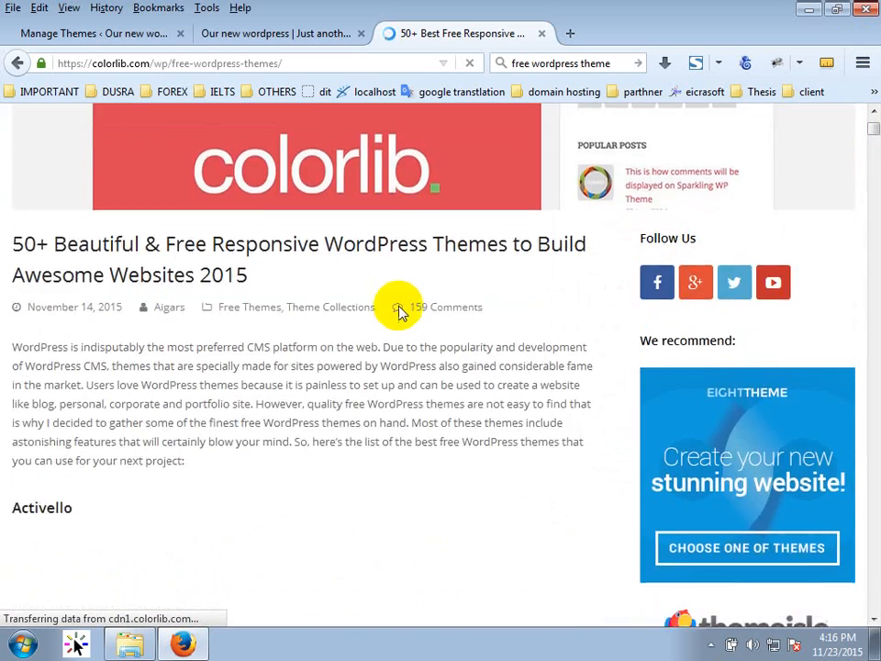
scroll(397, 307, "down", 15)
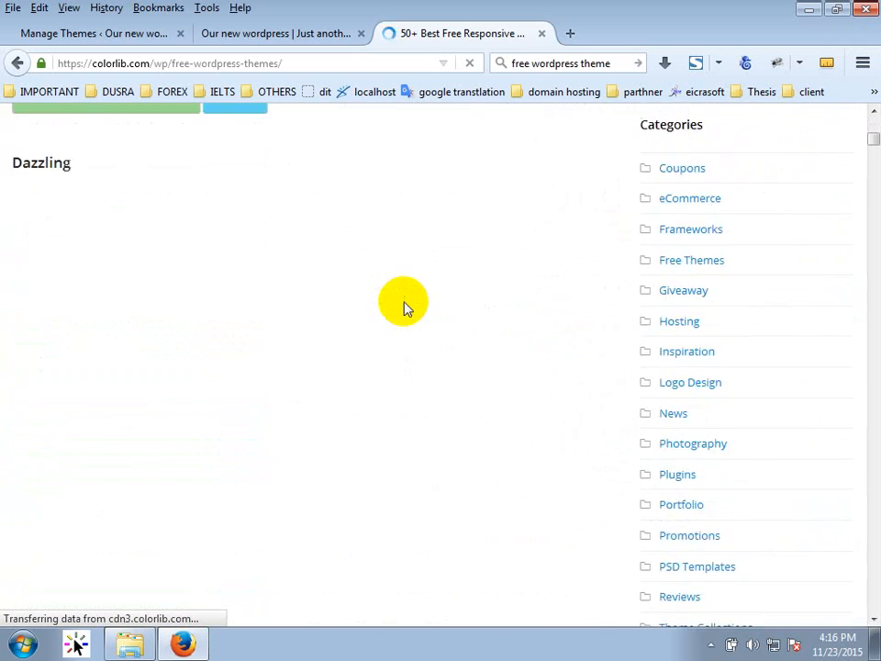
scroll(404, 308, "up", 3)
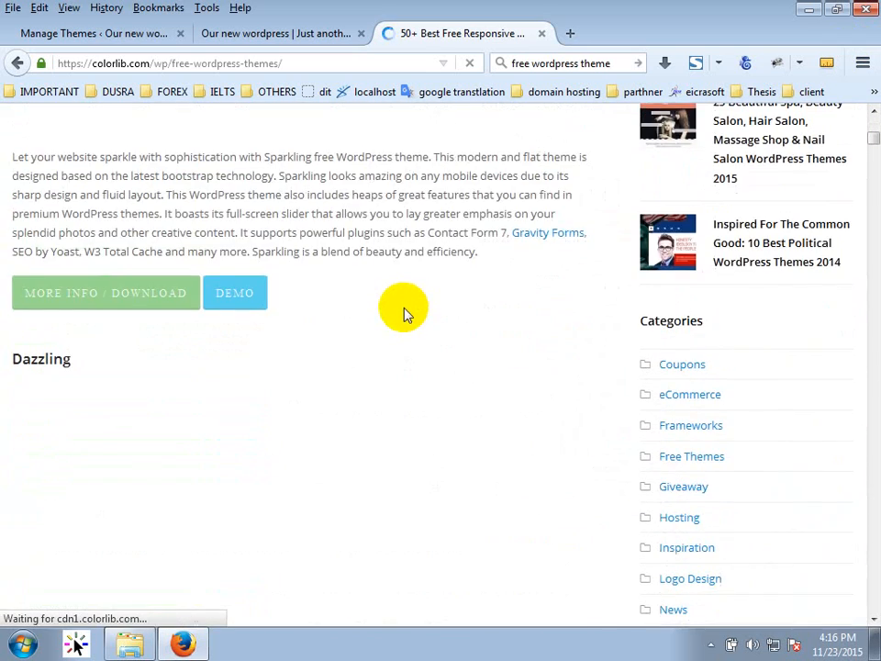
scroll(407, 314, "up", 10)
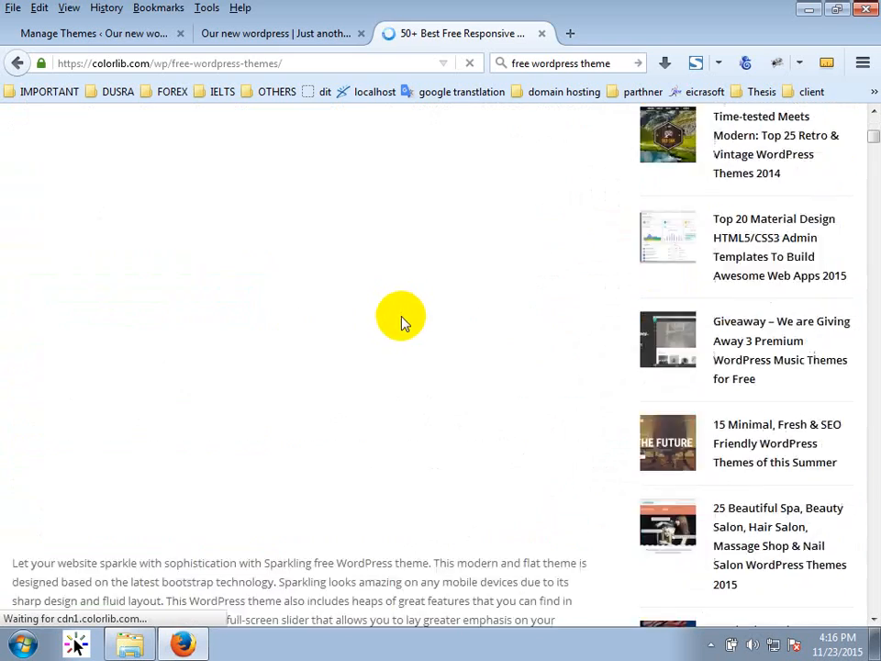
scroll(404, 316, "up", 6)
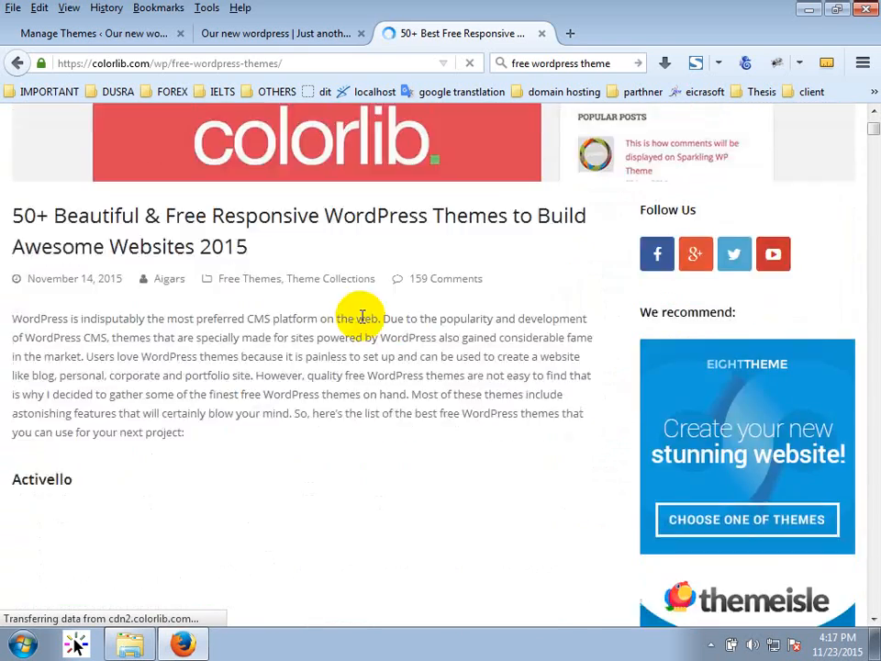
scroll(360, 325, "down", 3)
left_click(275, 33)
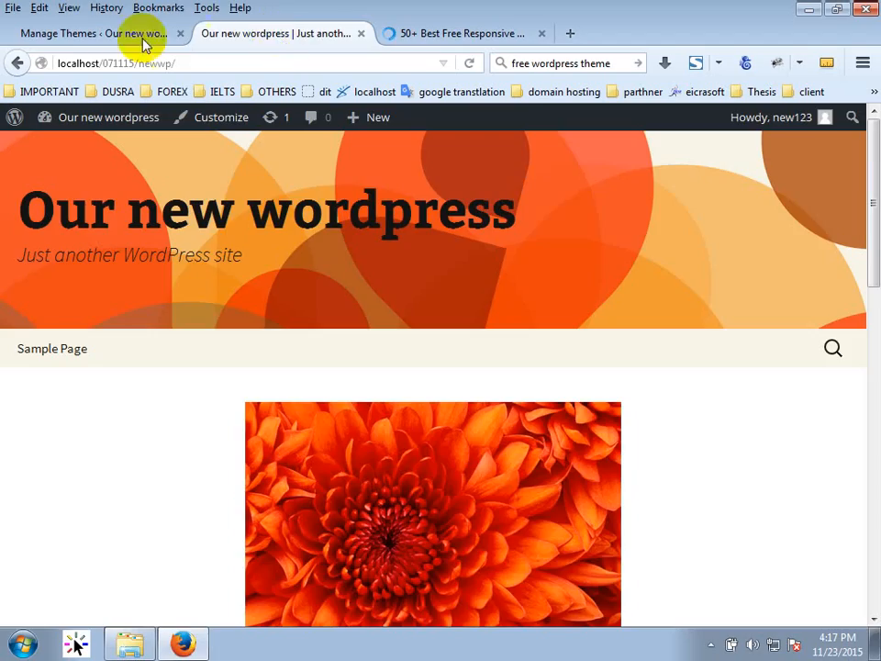
From the Manage Themes tab, open the admin Dashboard showing 2 posts, 1 page and 2 comments.
left_click(119, 33)
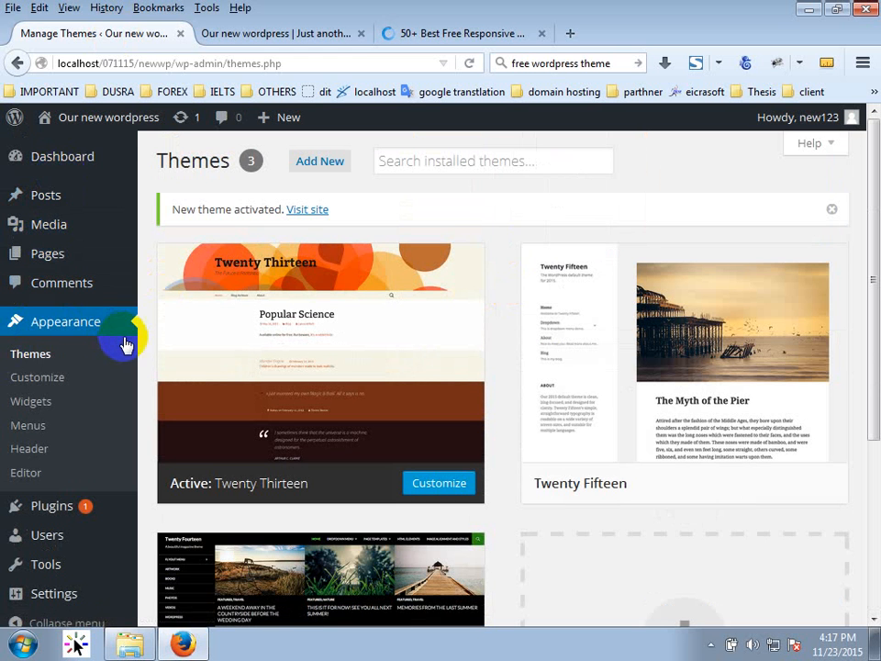
mouse_move(57, 164)
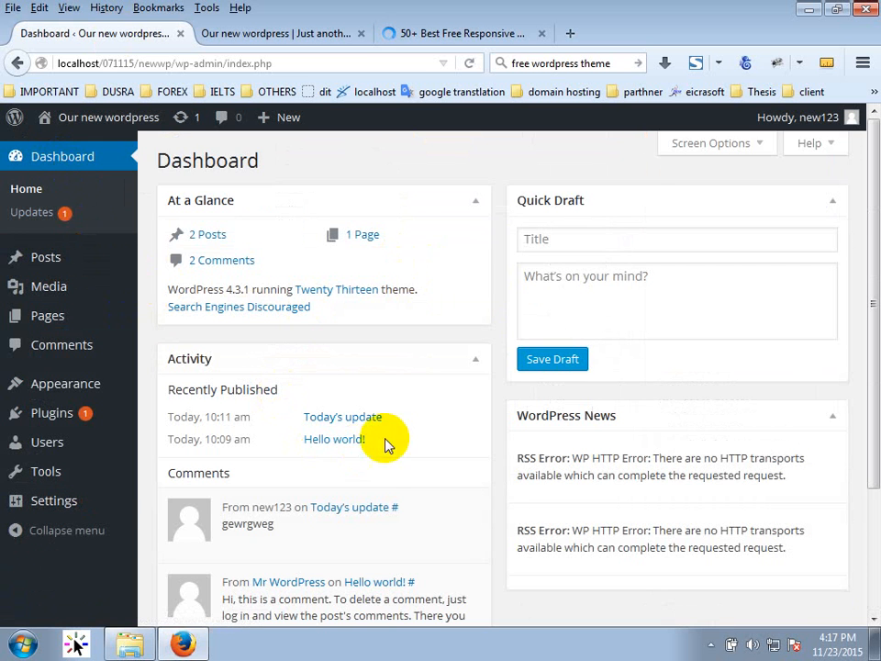
scroll(466, 432, "down", 3)
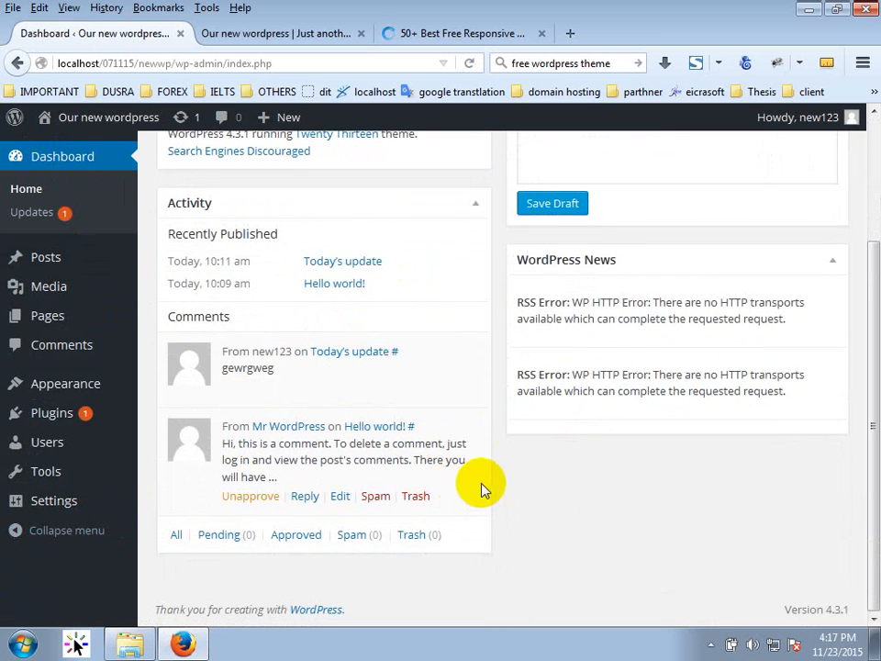
scroll(482, 487, "up", 3)
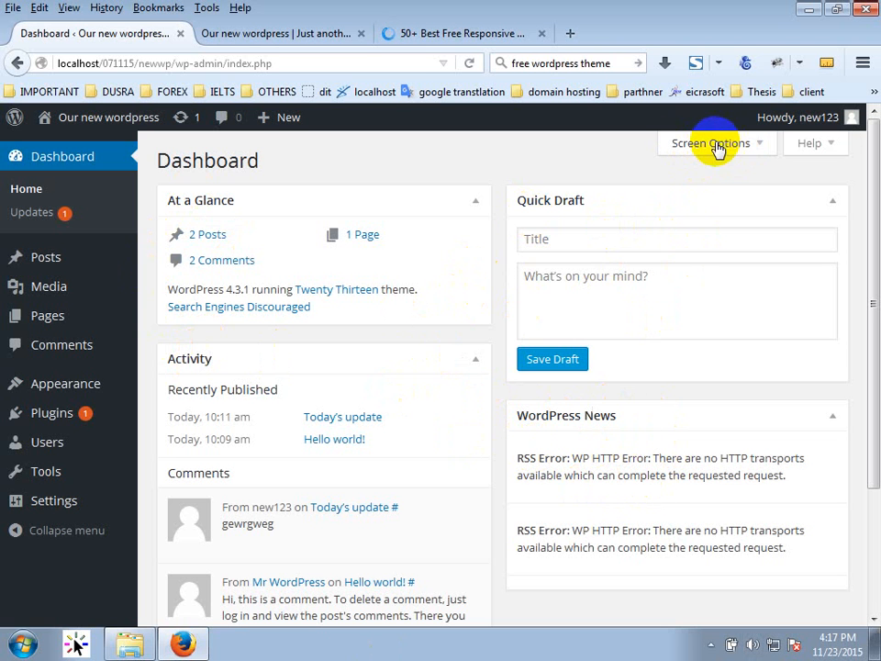
Uncheck WordPress News in Screen Options, leaving At a Glance, Activity and Quick Draft on the Dashboard.
left_click(751, 146)
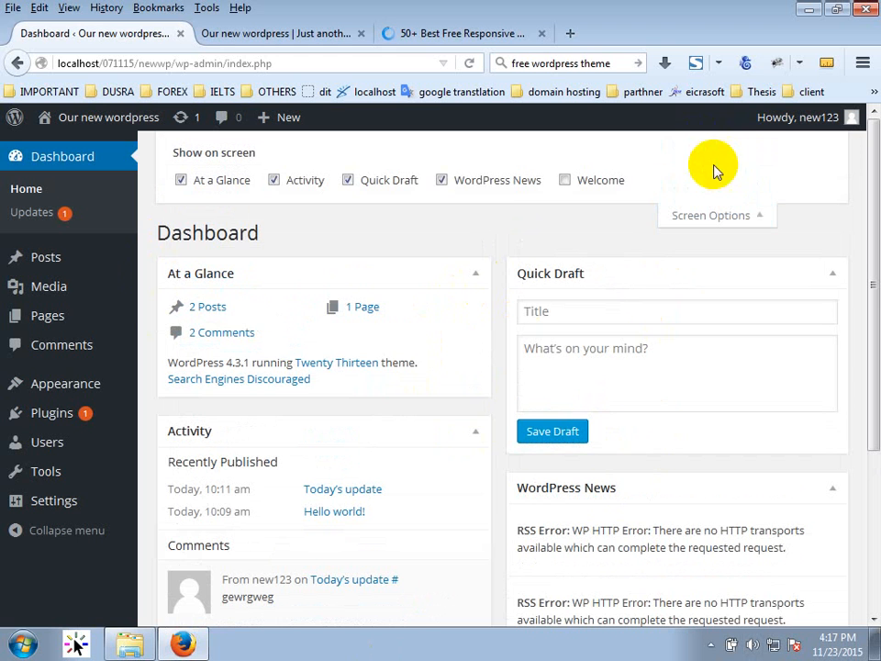
left_click(481, 186)
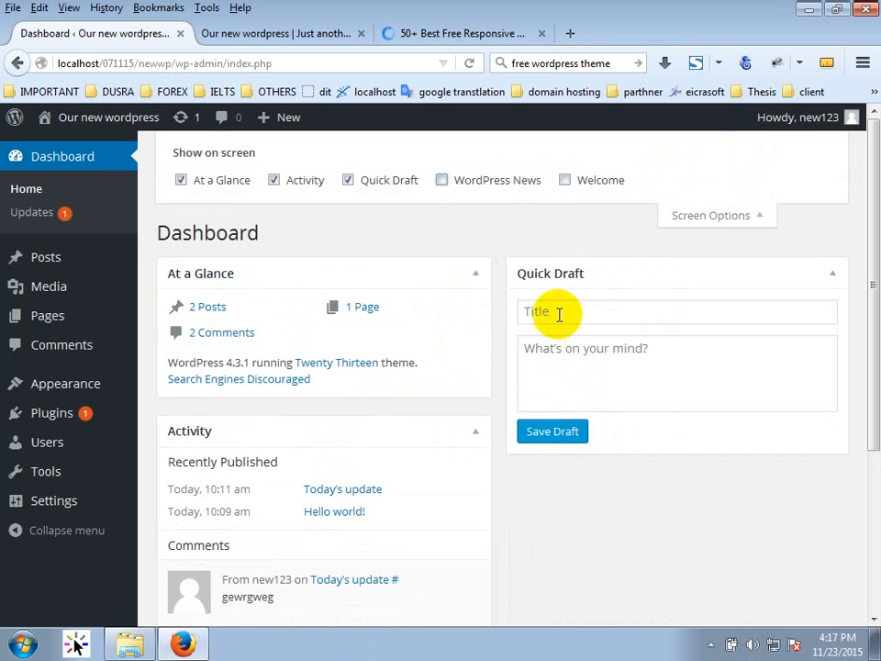
left_click(495, 186)
left_click(494, 186)
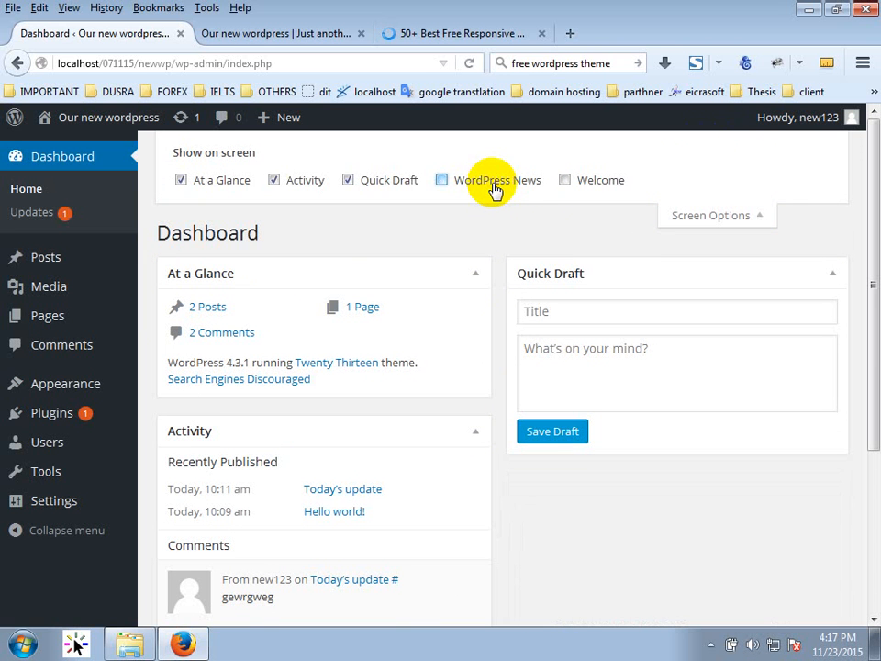
left_click(702, 220)
scroll(661, 485, "down", 1)
scroll(649, 473, "down", 2)
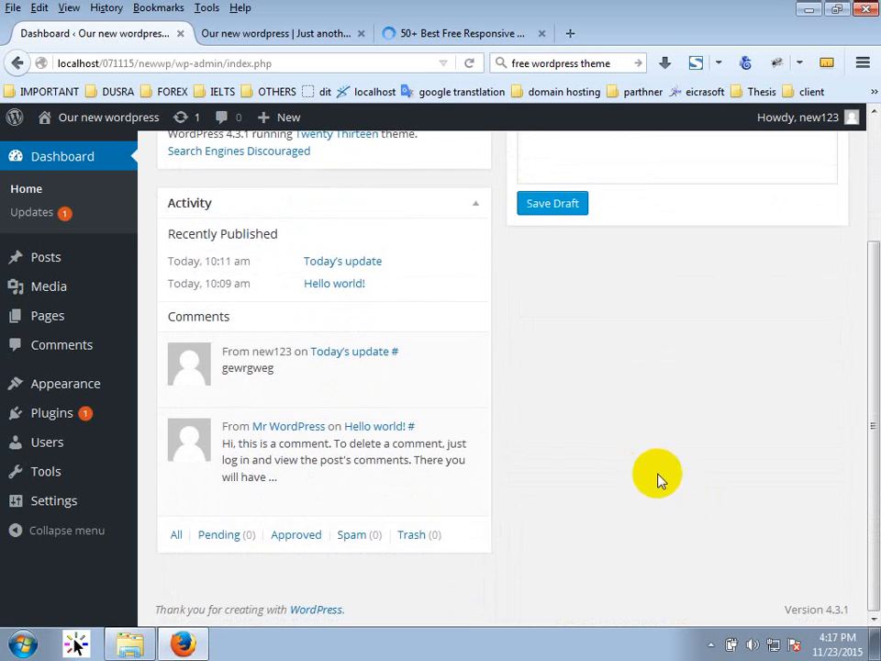
scroll(661, 477, "up", 3)
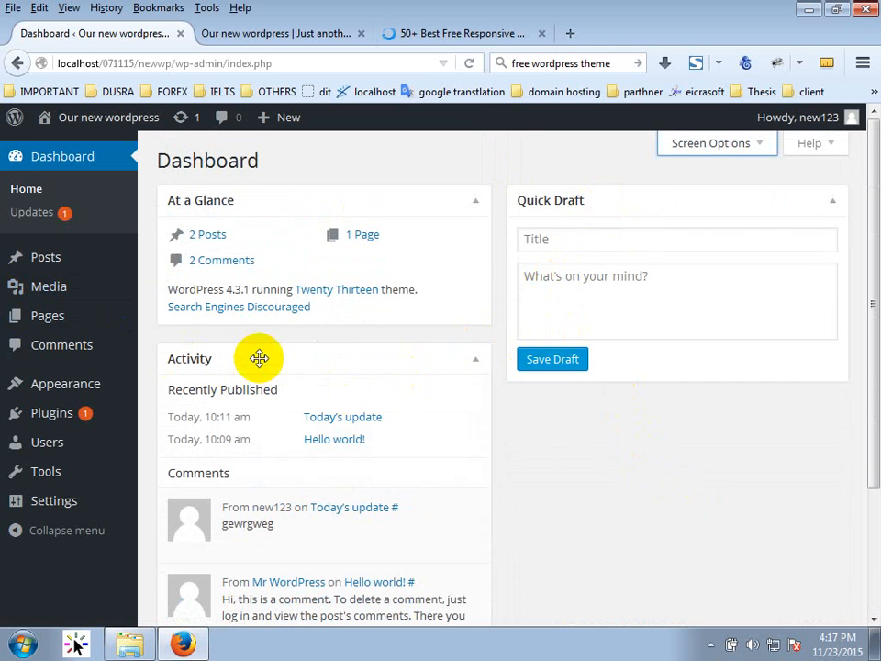
Drag Activity to the right column and Quick Draft beneath At a Glance, then go to All Posts.
left_click_drag(276, 358, 676, 401)
scroll(580, 512, "down", 4)
scroll(578, 516, "down", 1)
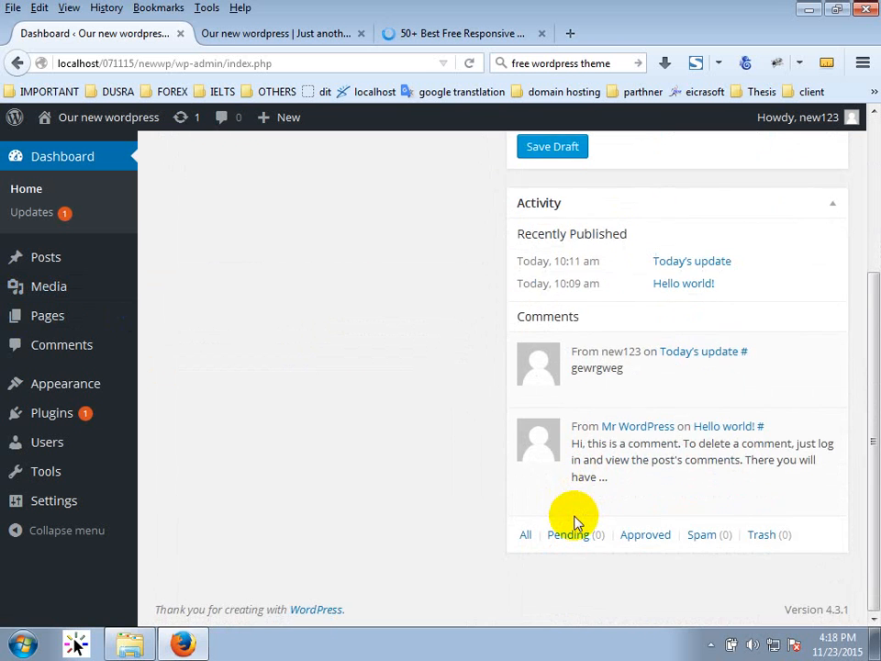
scroll(574, 523, "up", 5)
left_click_drag(610, 196, 273, 380)
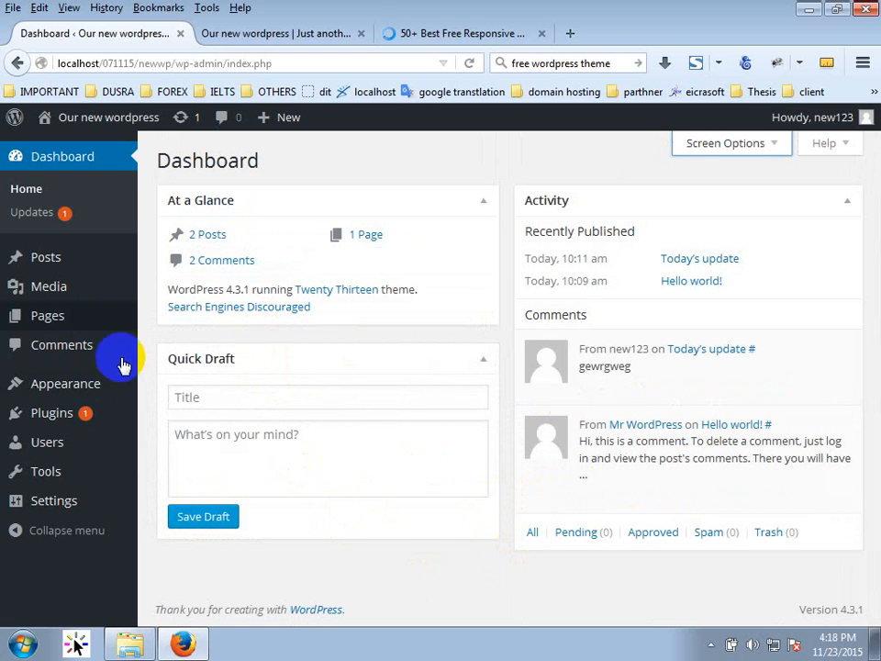
mouse_move(49, 262)
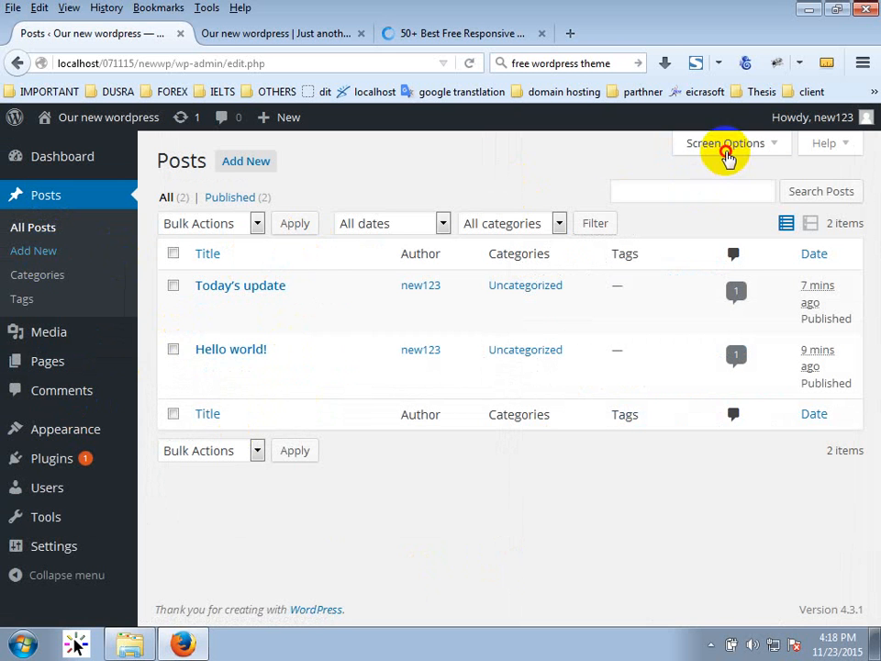
Toggle the posts table's Date column off and back on, then open 'Today's update' for editing.
left_click(727, 147)
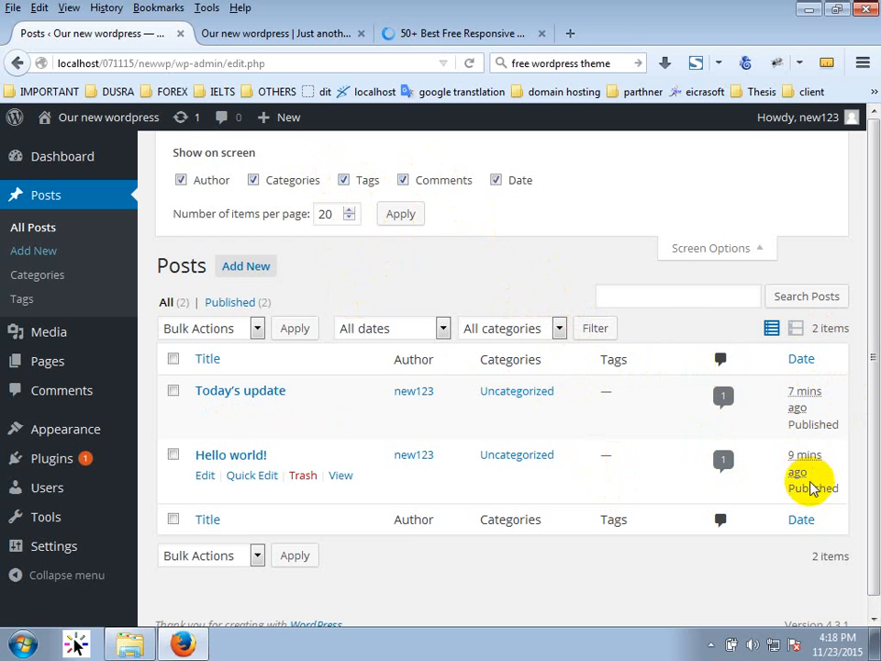
left_click(497, 180)
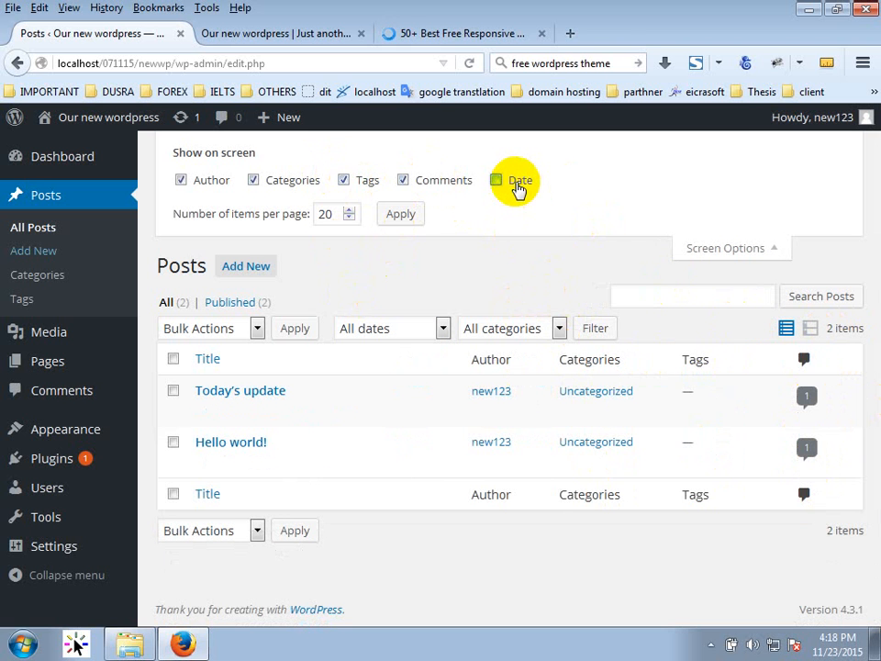
left_click(497, 180)
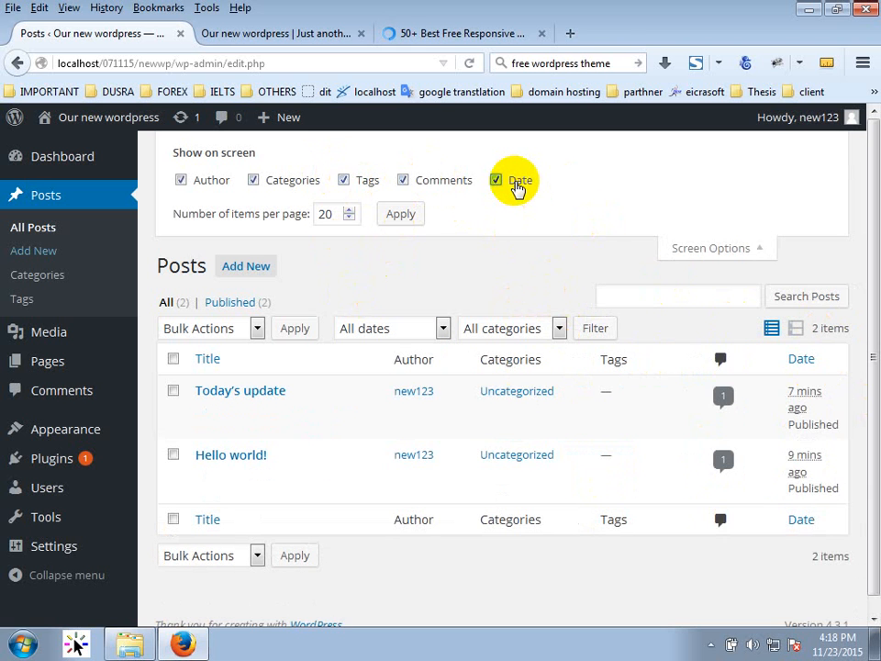
left_click(496, 180)
left_click(497, 180)
left_click(729, 246)
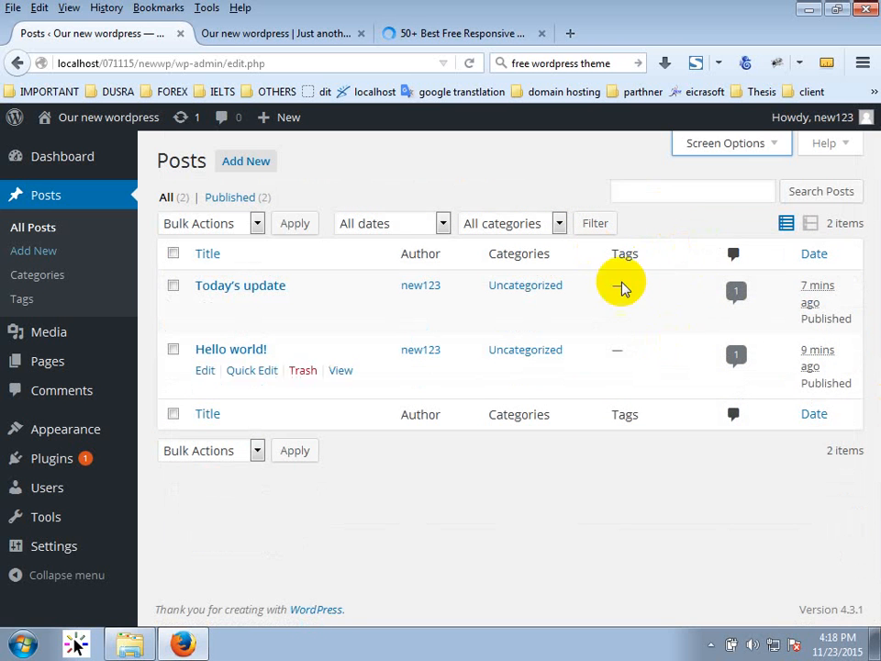
left_click(224, 292)
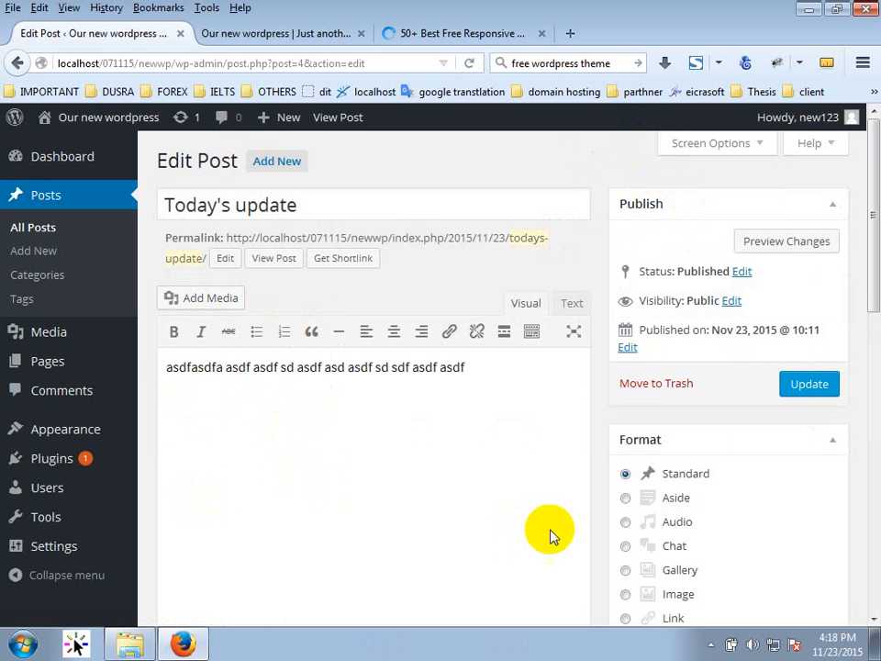
Look over the post edit screen and uncheck the Categories box in Screen Options.
scroll(428, 552, "down", 6)
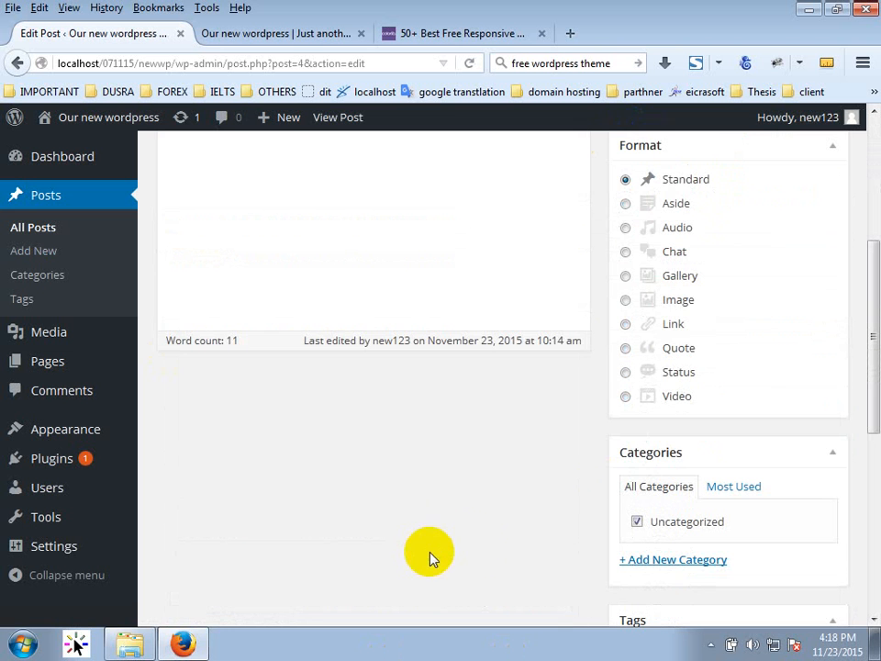
scroll(642, 453, "down", 5)
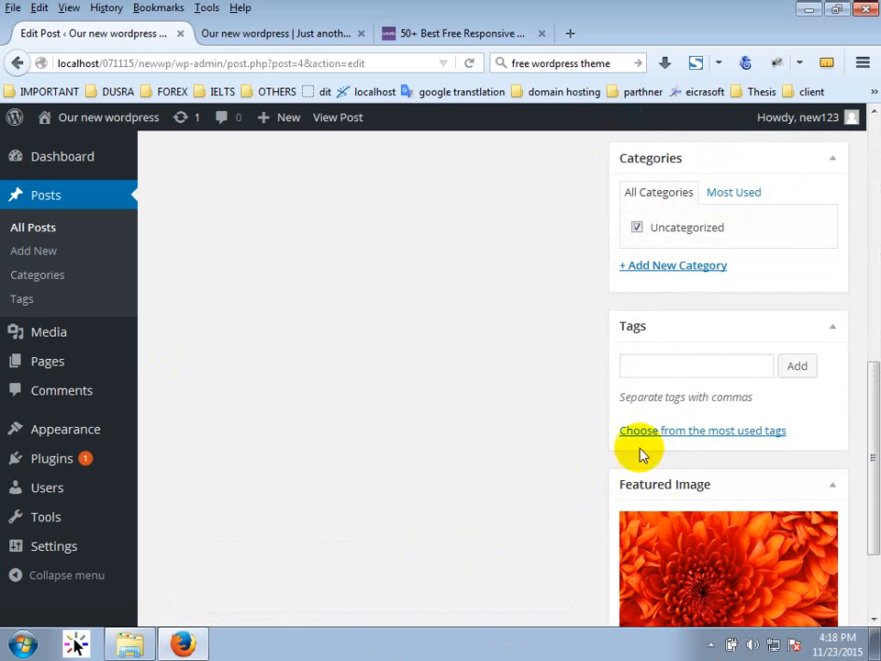
scroll(564, 527, "down", 3)
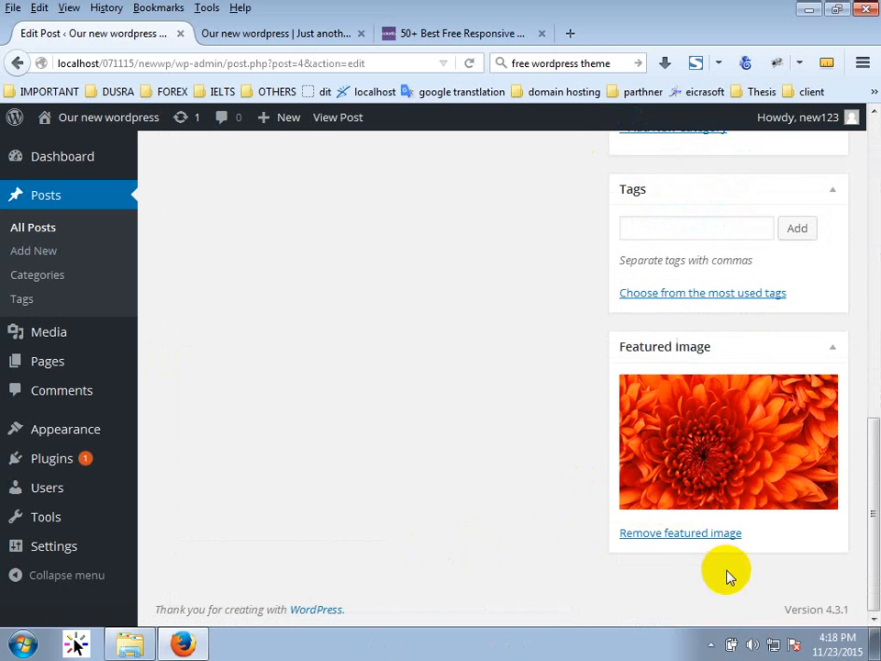
scroll(391, 554, "up", 14)
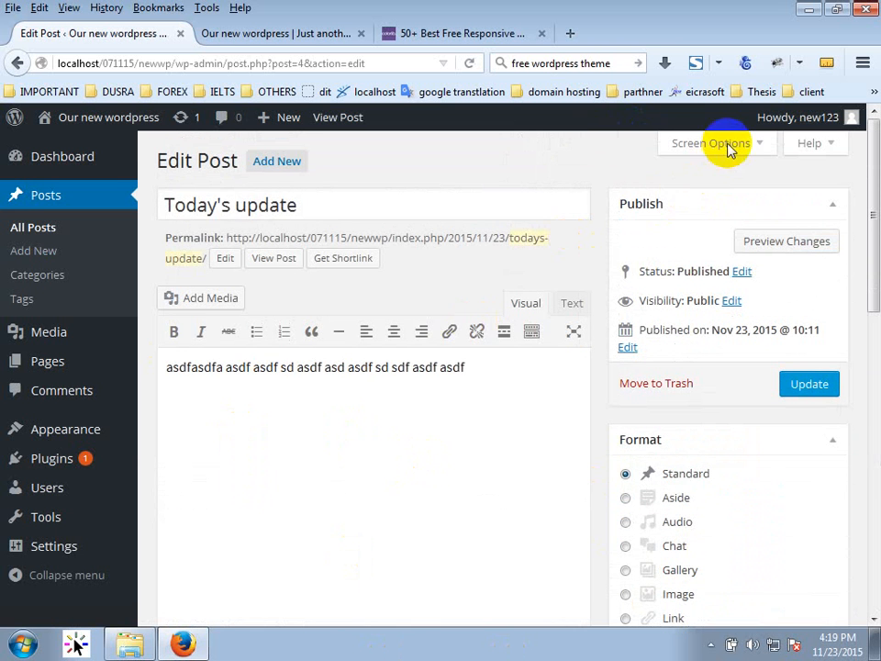
left_click(725, 144)
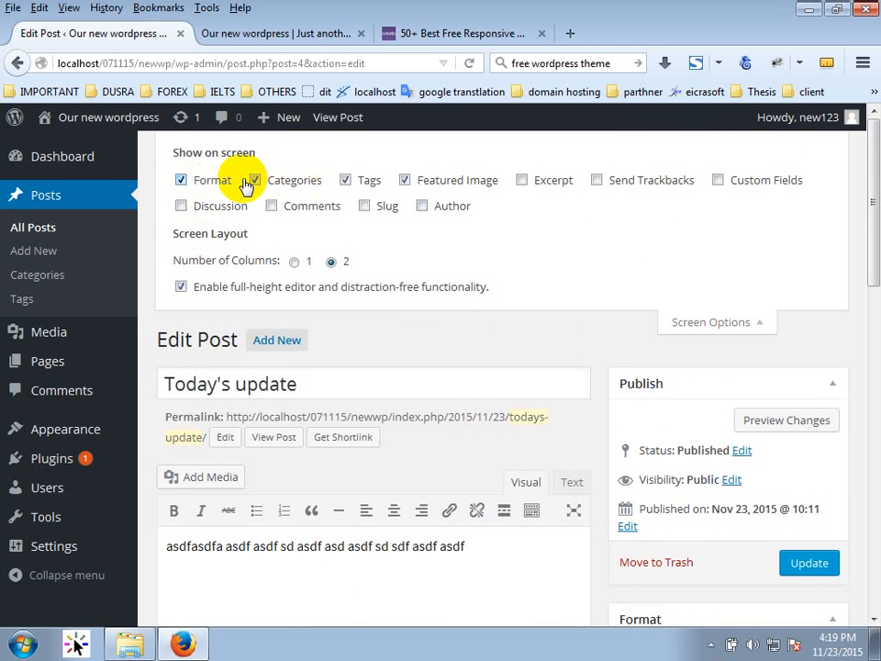
scroll(747, 519, "down", 4)
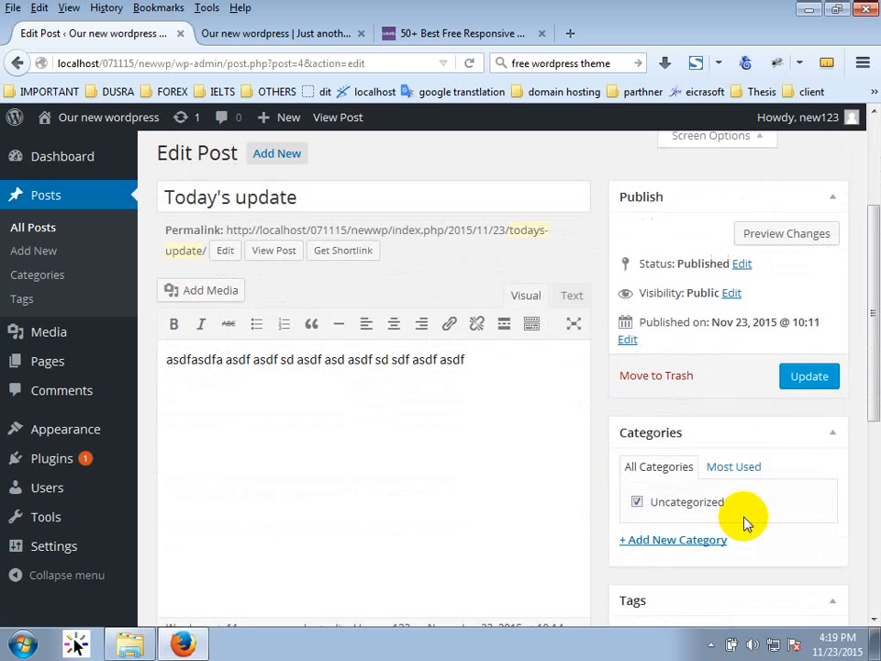
scroll(683, 473, "up", 3)
scroll(680, 468, "up", 1)
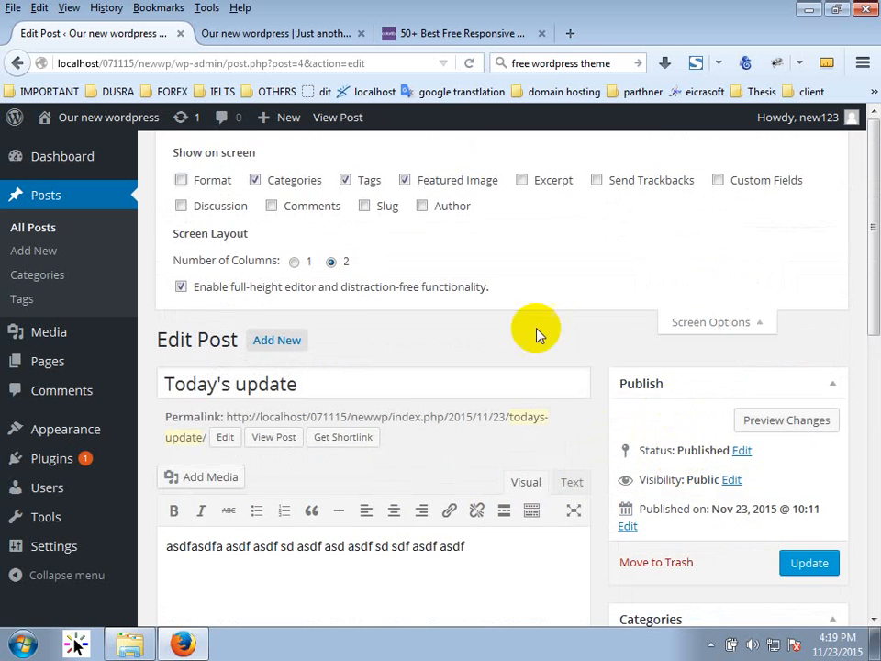
left_click(255, 180)
Uncheck the Tags box as well, then go back to the list of all posts.
scroll(696, 436, "down", 4)
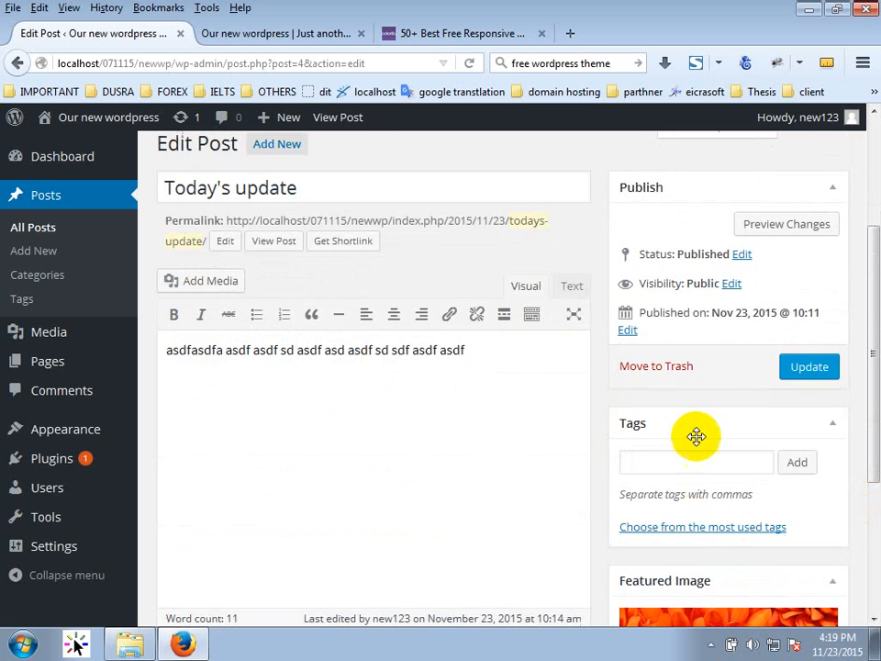
scroll(661, 514, "up", 4)
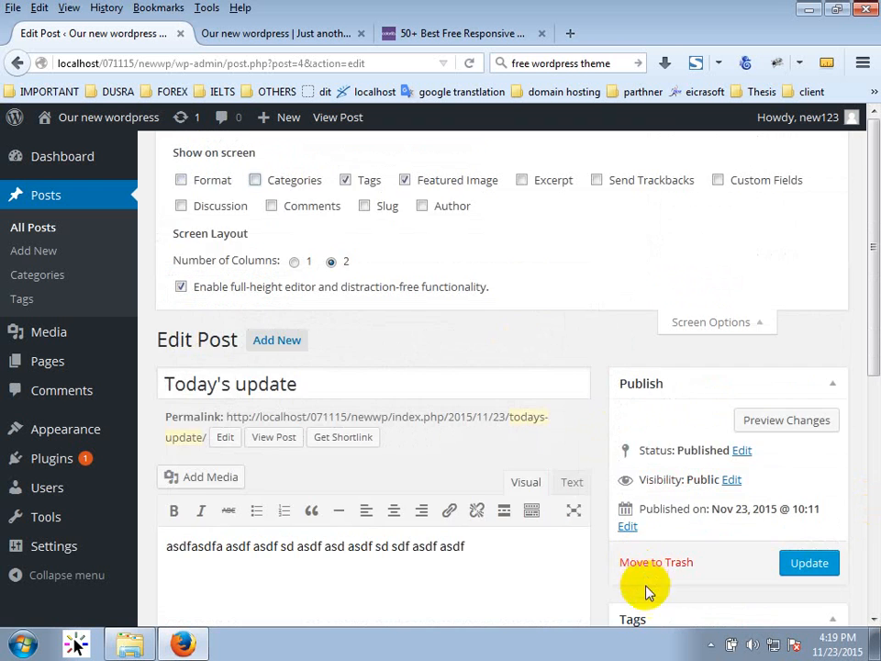
scroll(643, 582, "down", 6)
scroll(631, 580, "up", 6)
left_click(352, 179)
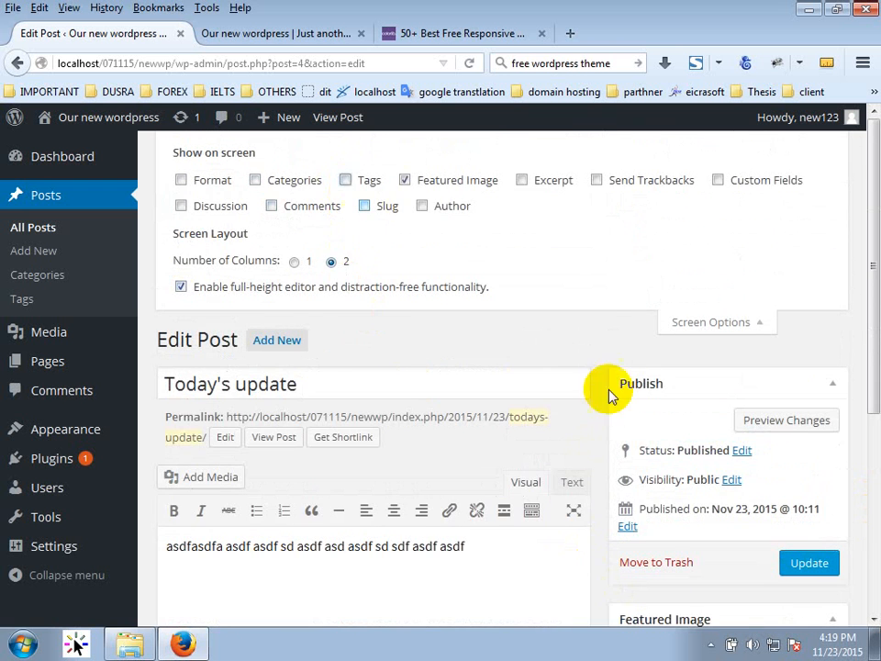
scroll(596, 440, "down", 6)
left_click(643, 404)
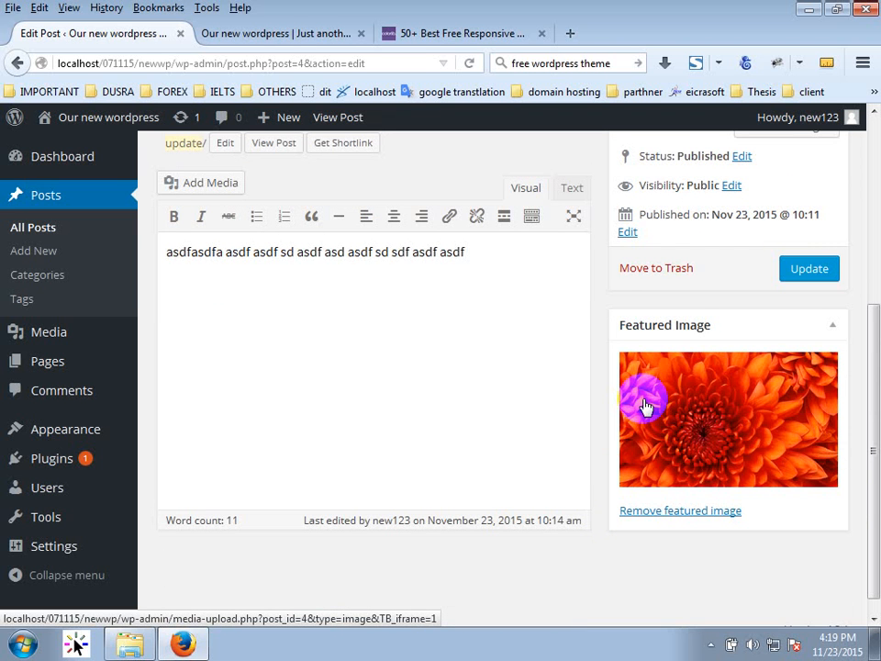
scroll(787, 331, "up", 5)
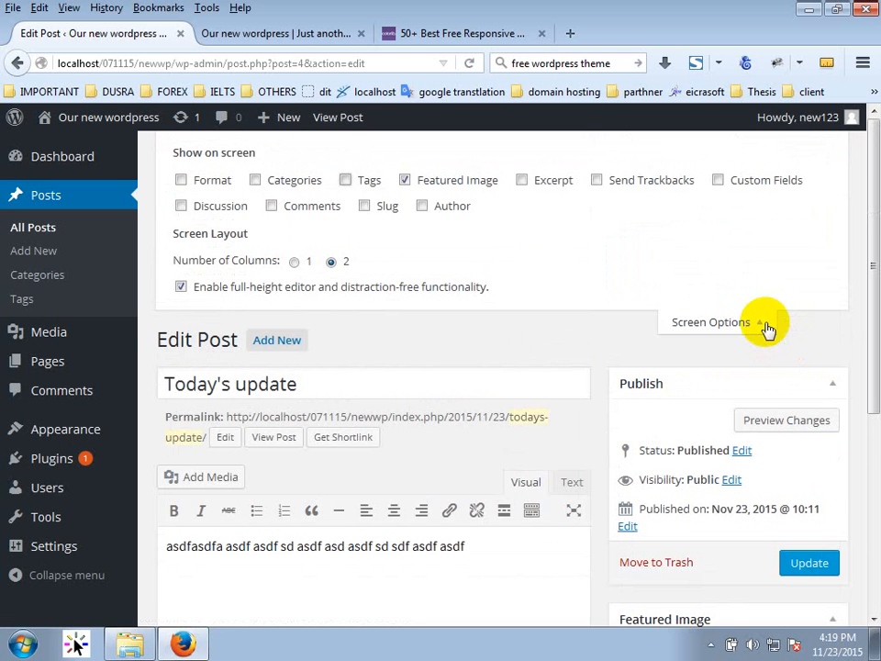
scroll(771, 316, "down", 3)
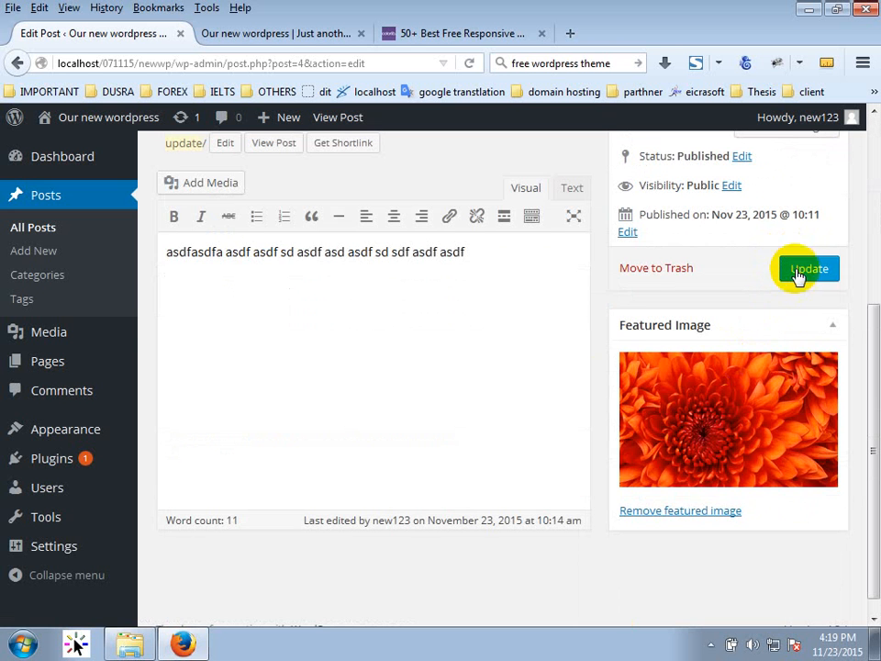
left_click(60, 204)
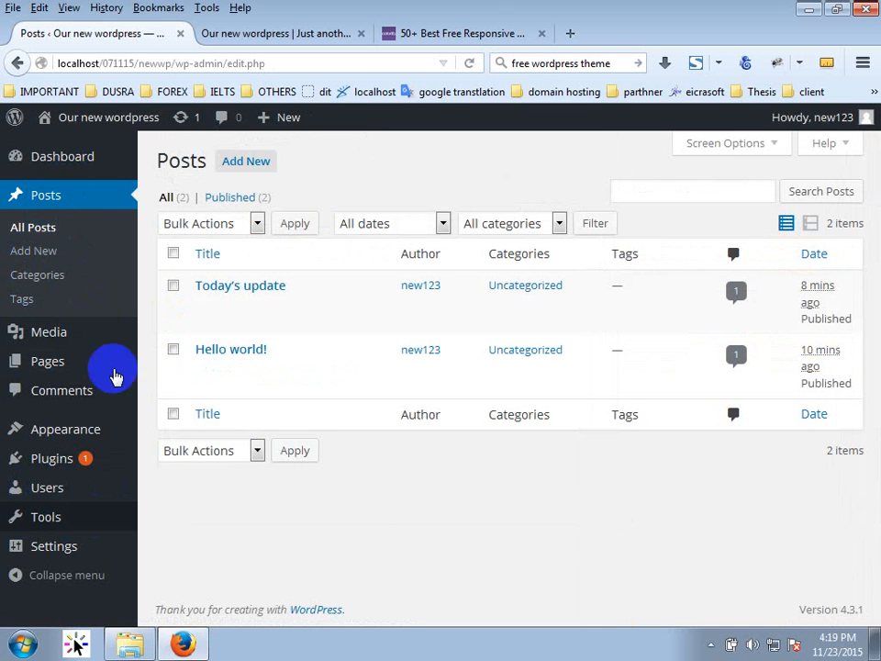
On the Colorlib themes list, scroll down to Dazzling and open its MORE INFO / DOWNLOAD page.
left_click(459, 32)
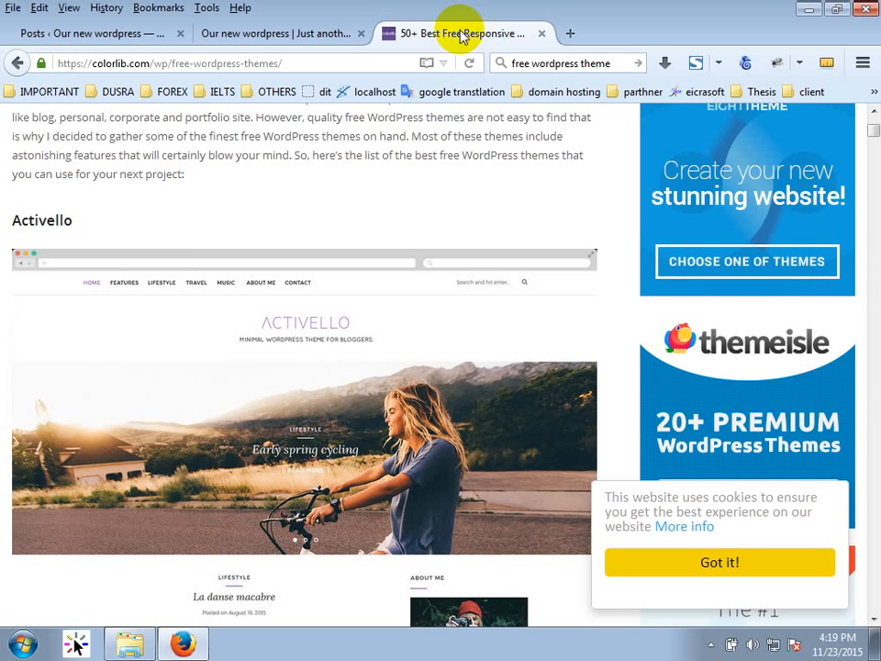
scroll(144, 405, "down", 10)
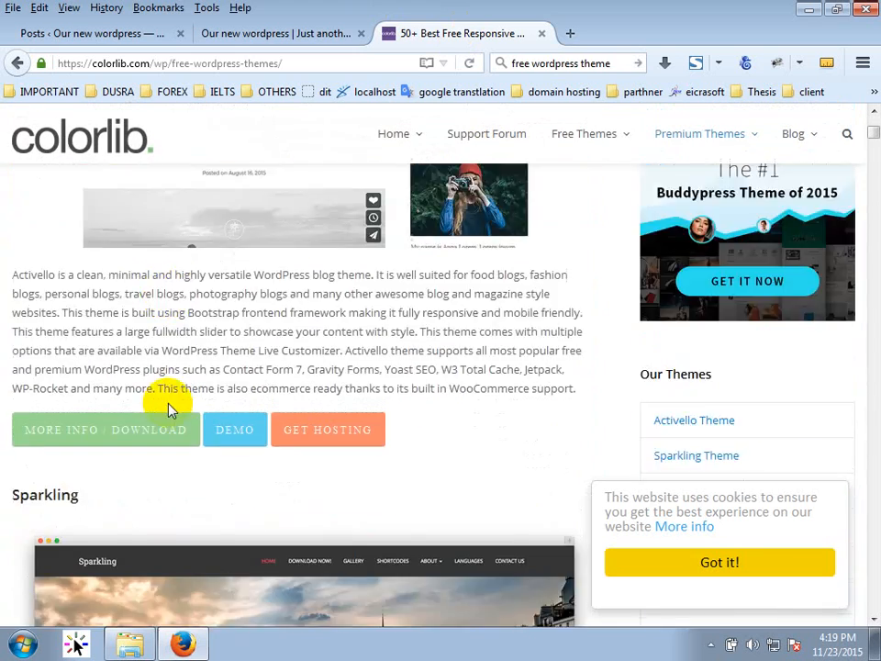
scroll(170, 410, "down", 8)
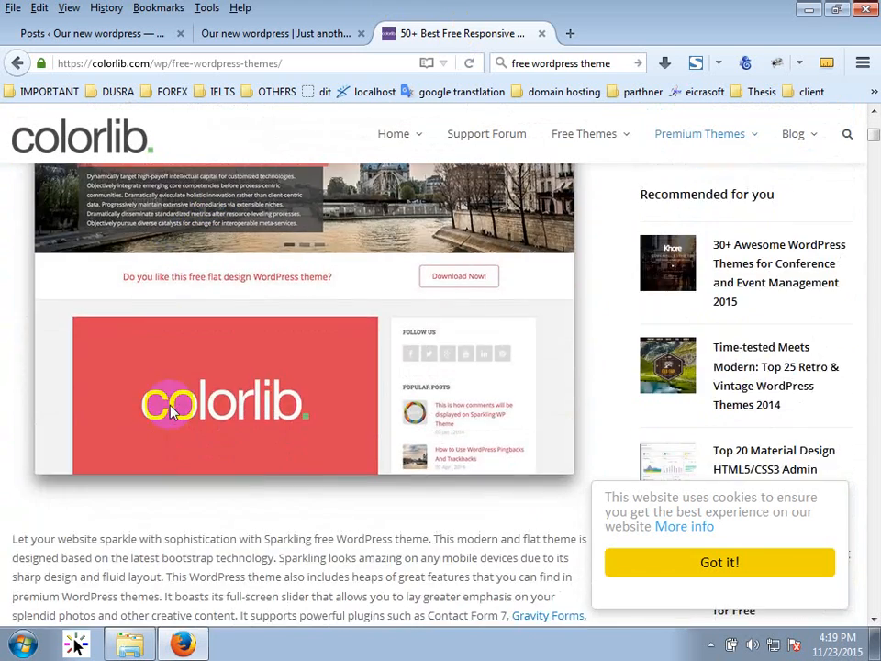
scroll(170, 401, "down", 4)
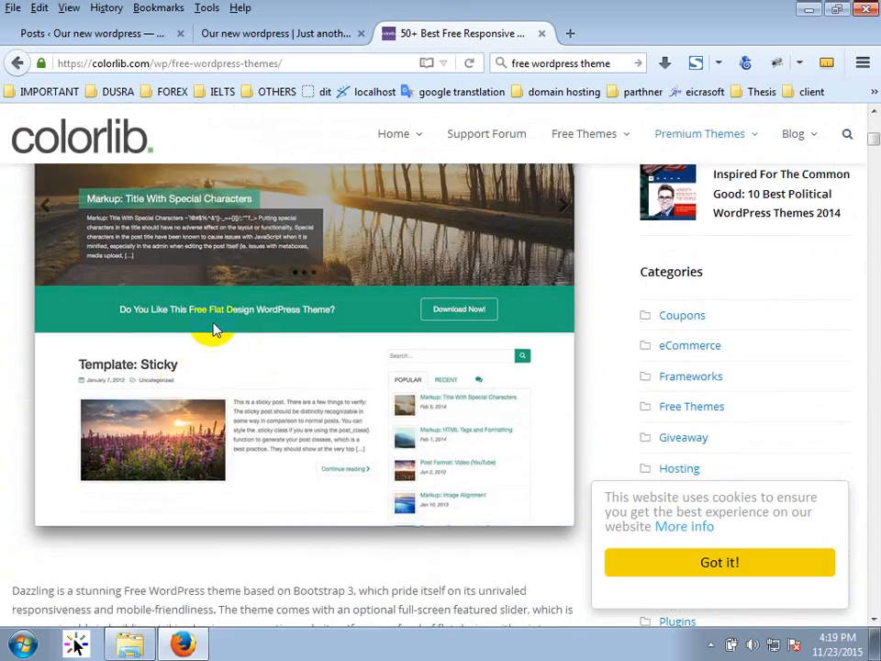
scroll(276, 360, "up", 3)
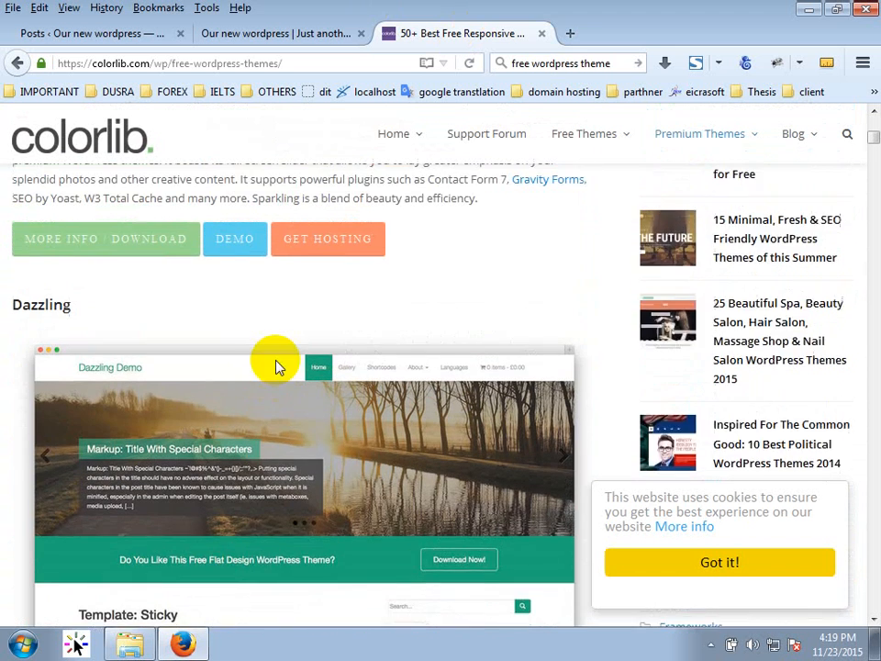
scroll(230, 413, "down", 7)
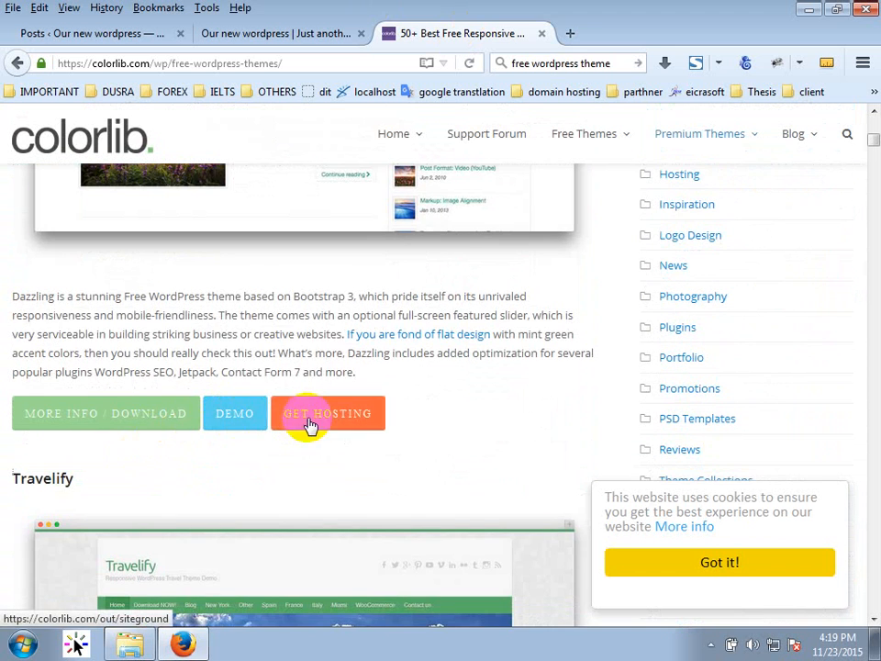
left_click(110, 417)
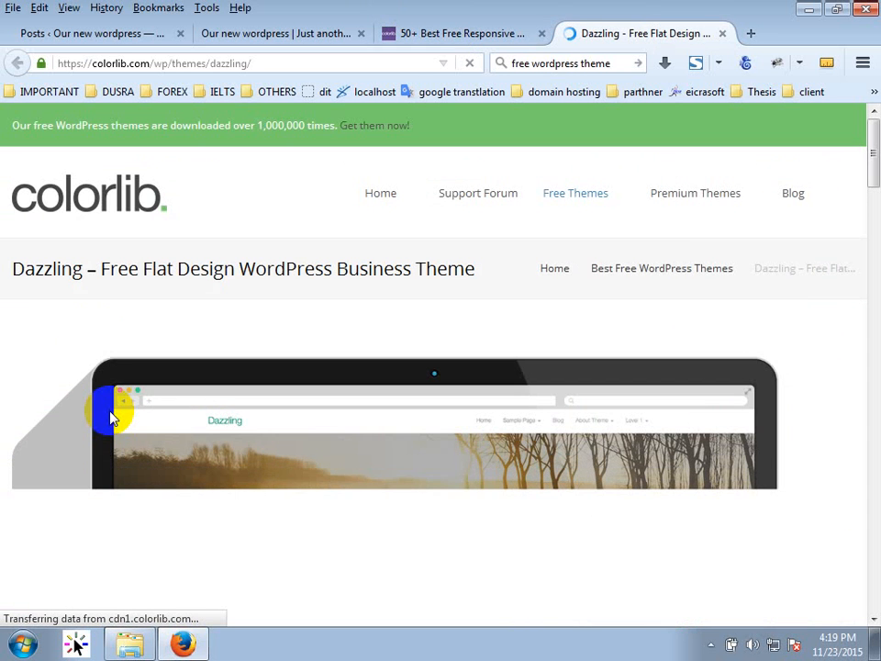
Download dazzling.2.0.zip to the Desktop and close the Dazzling download tab.
scroll(146, 315, "down", 5)
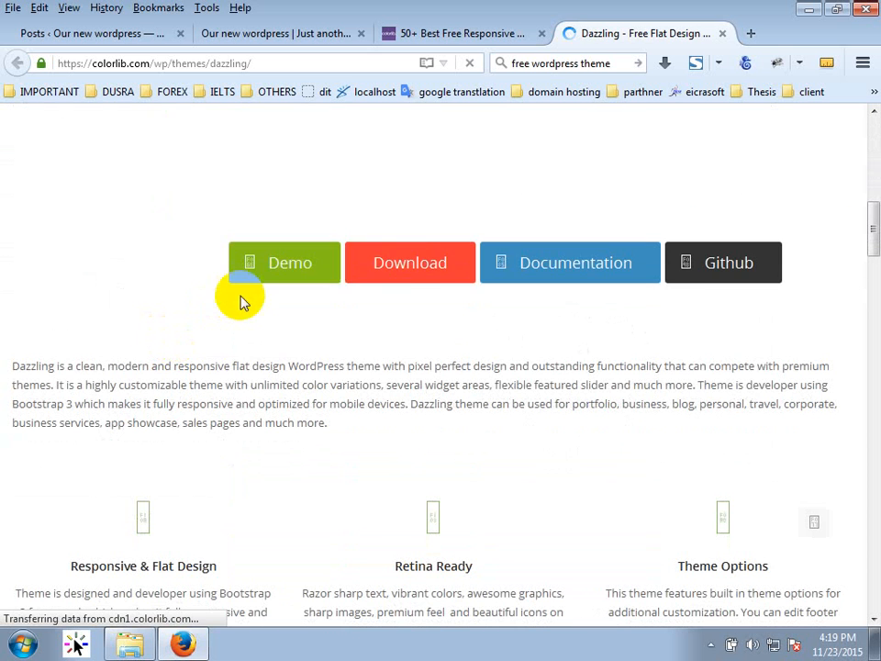
left_click(405, 262)
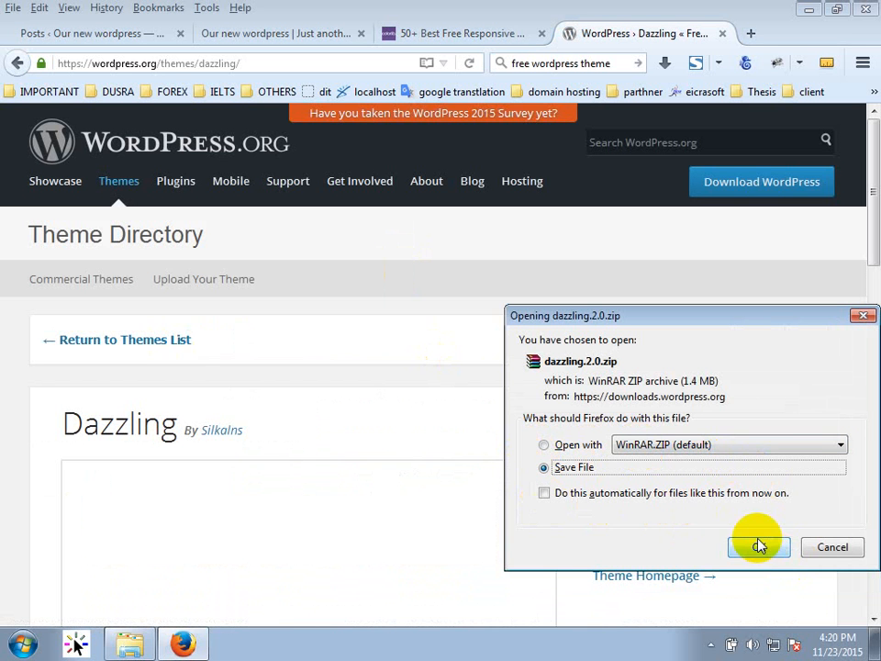
left_click(754, 542)
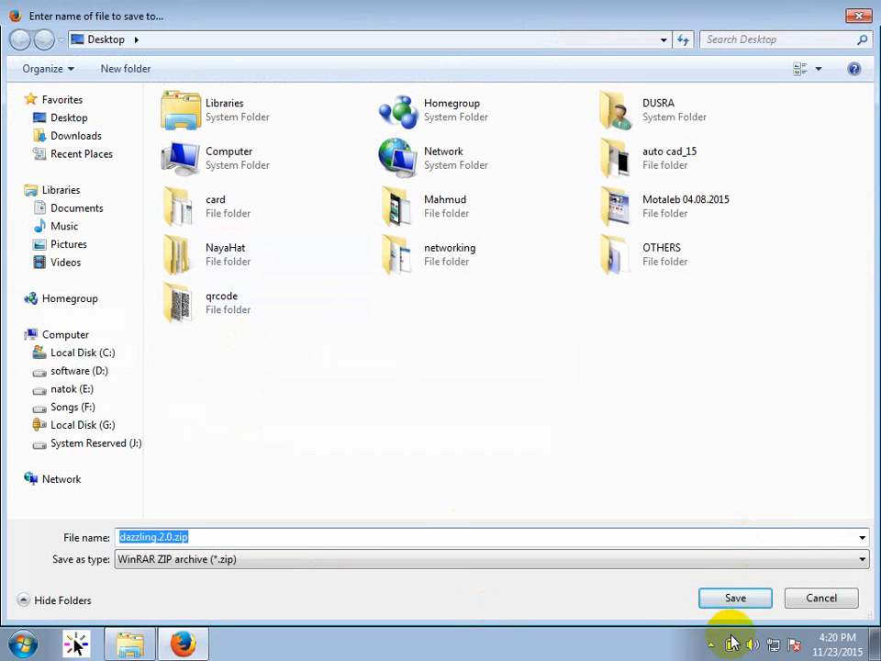
left_click(736, 605)
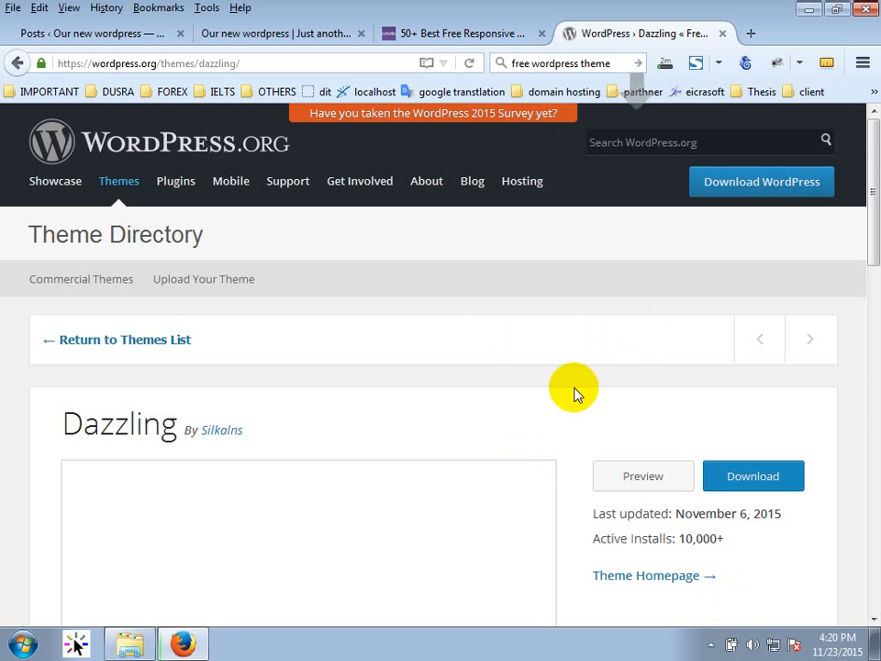
left_click(722, 33)
Close the Colorlib '50+ Best Free Responsive…' tab, returning to the Our new wordpress front page.
left_click(542, 34)
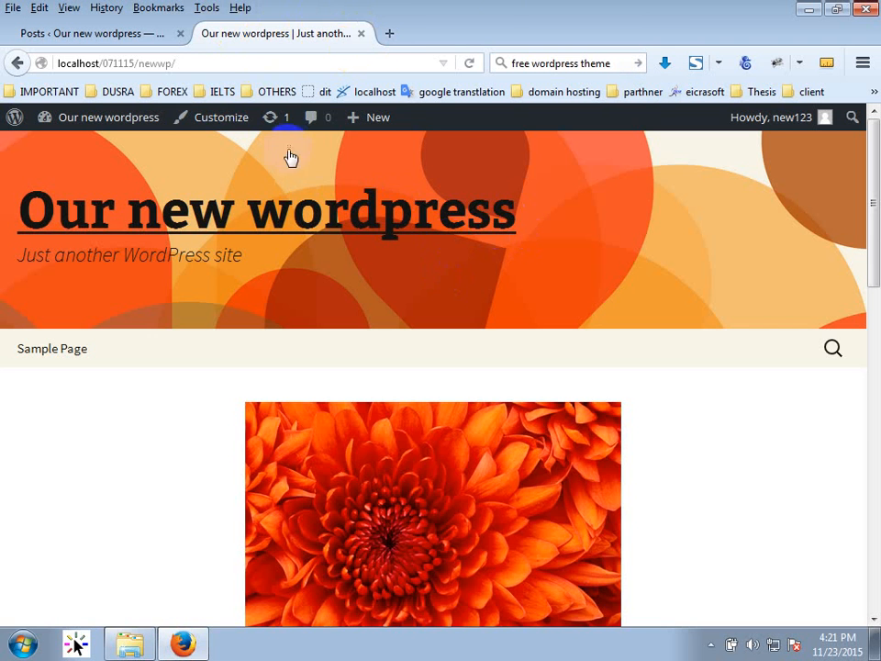
From the Posts tab, go to Appearance > Themes and open the Add New Theme page.
left_click(139, 33)
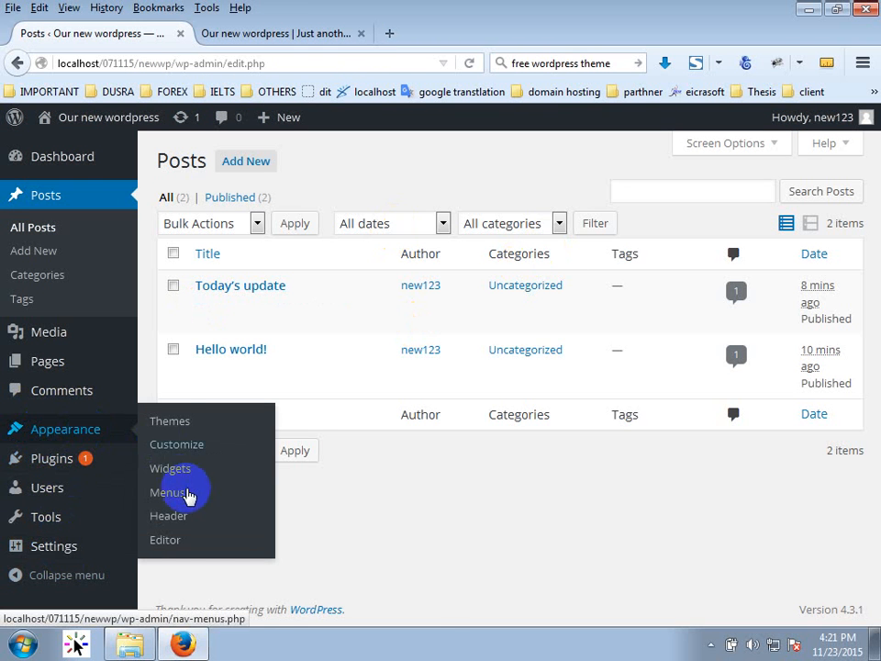
left_click(169, 435)
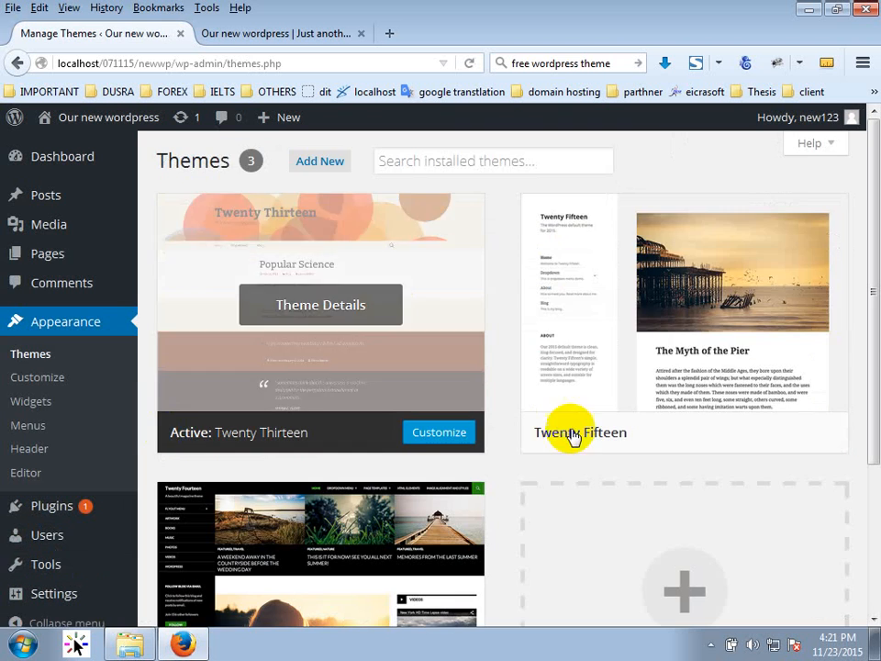
scroll(571, 437, "down", 3)
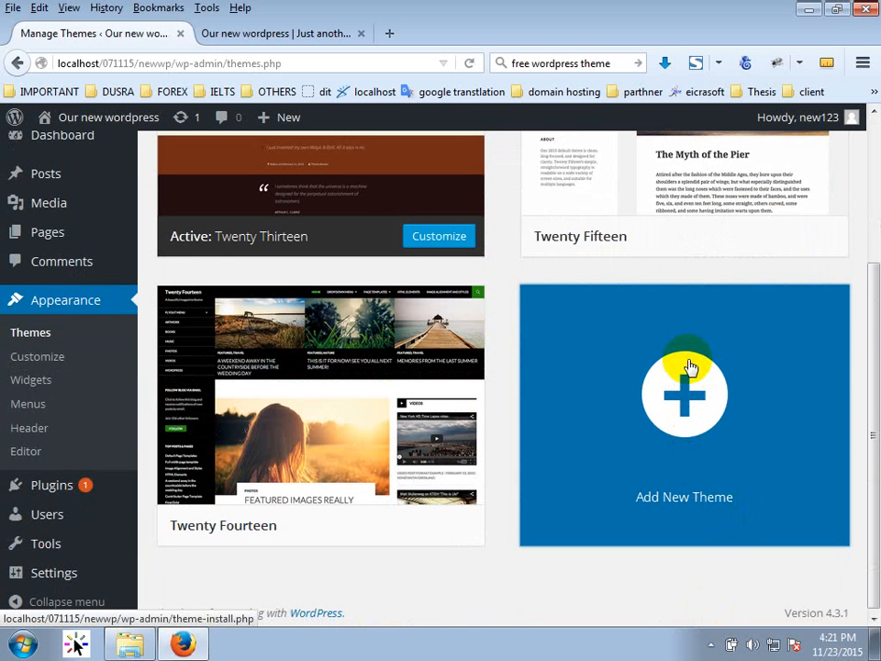
left_click(693, 372)
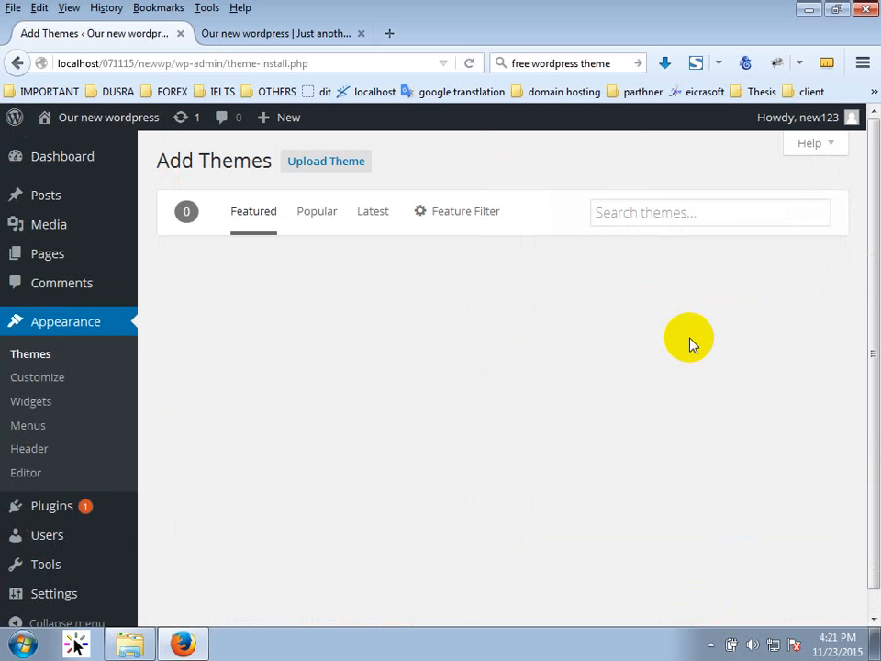
Move dazzling.2.0.zip to an empty desktop spot, open it in WinRAR, and browse its dazzling folder.
key("super+d")
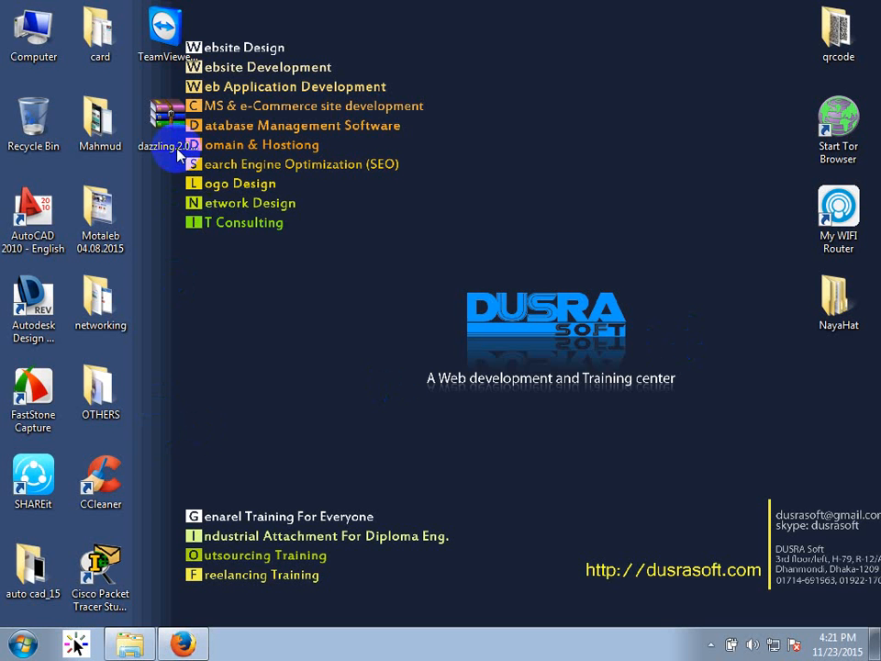
left_click_drag(167, 138, 346, 195)
left_click_drag(167, 129, 509, 147)
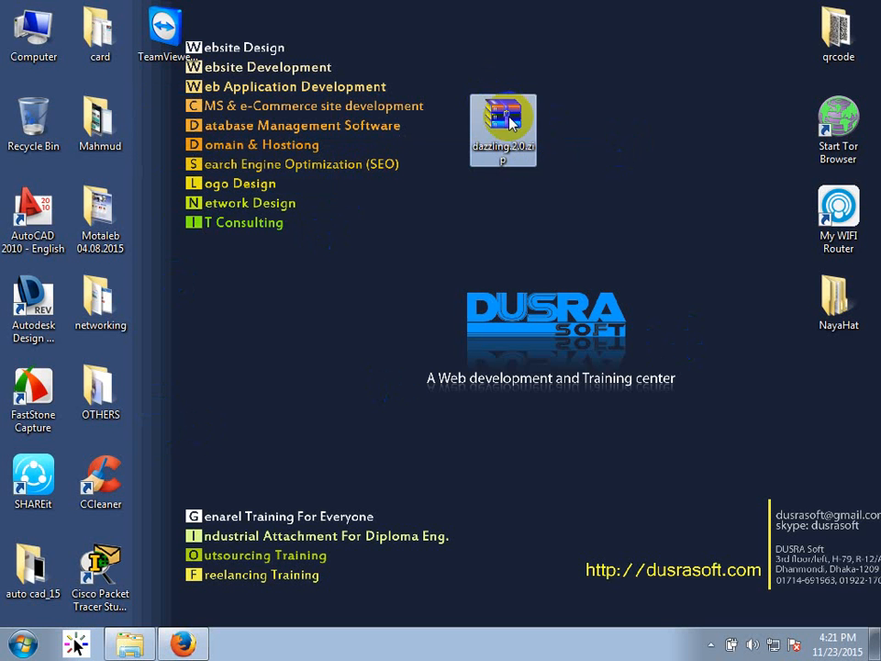
double_click(503, 127)
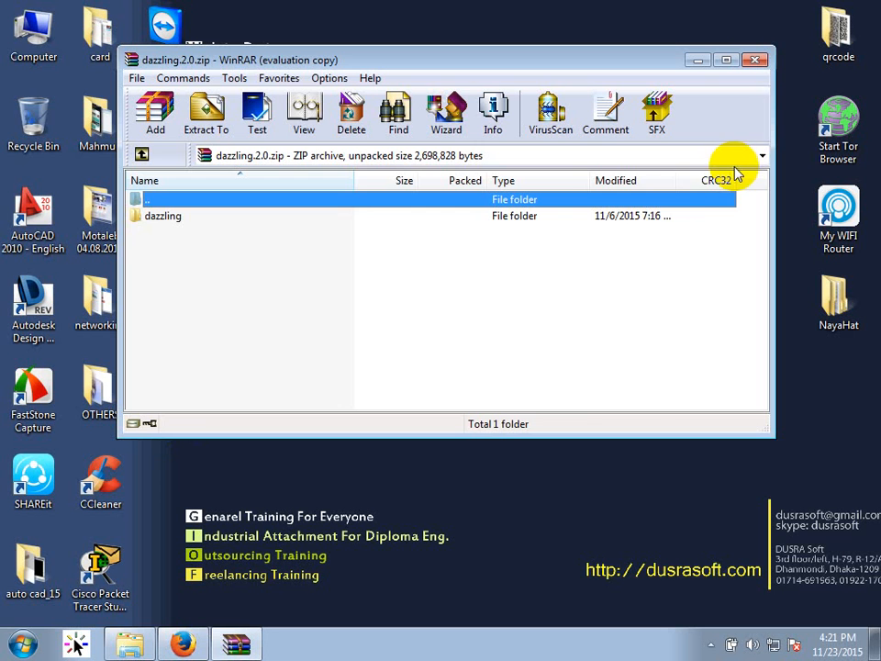
double_click(171, 219)
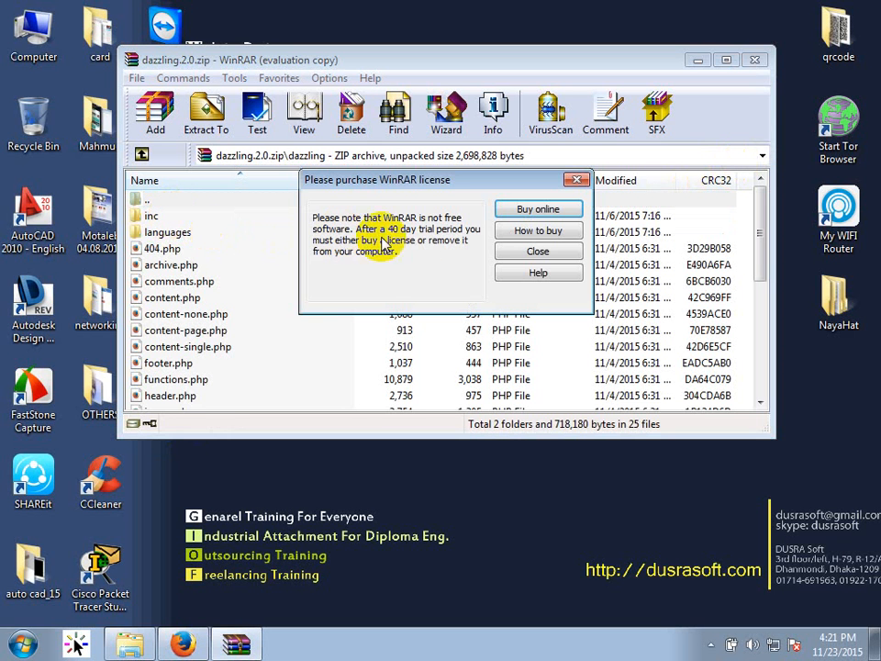
left_click(532, 253)
scroll(349, 293, "down", 4)
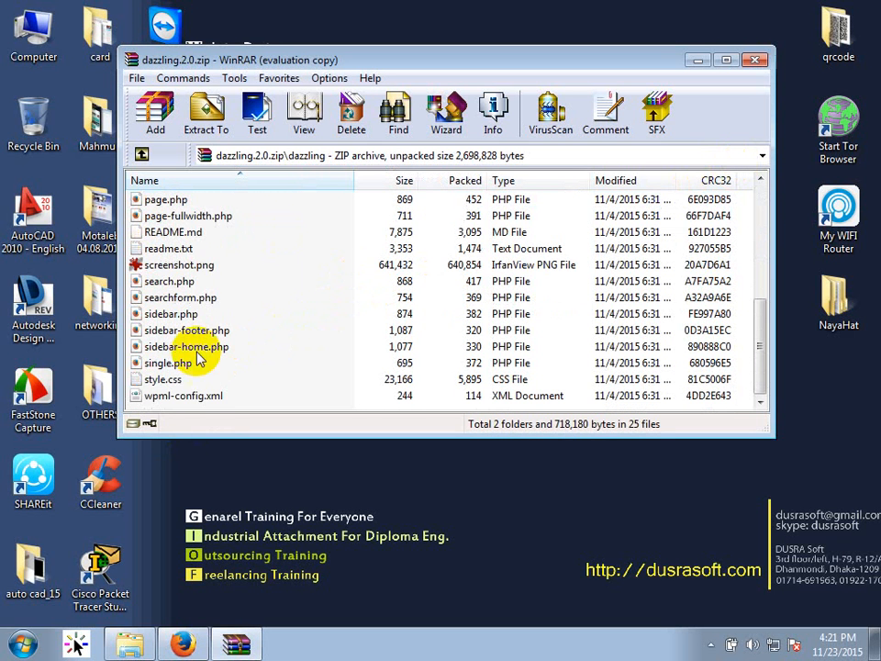
scroll(220, 317, "up", 5)
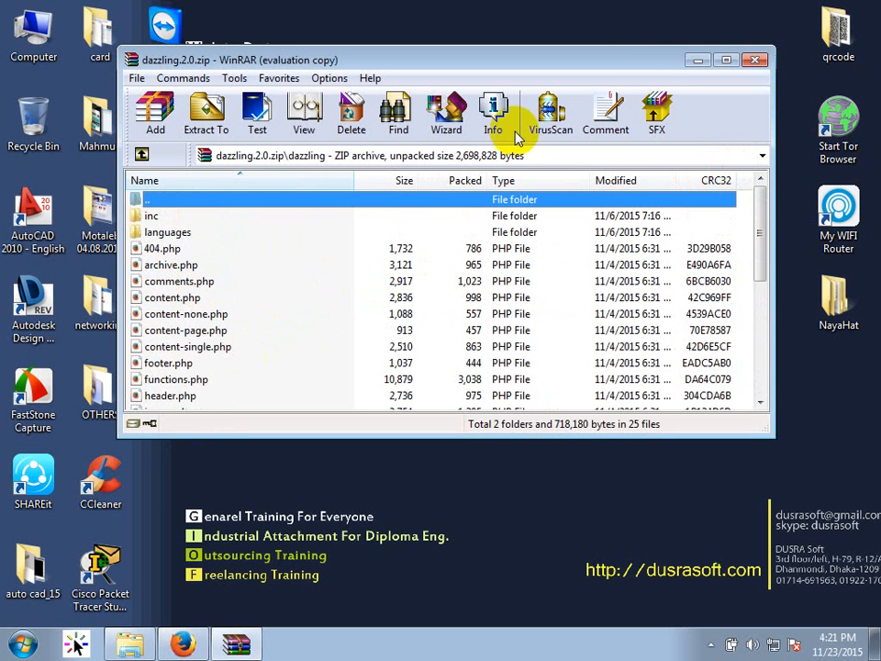
left_click(755, 59)
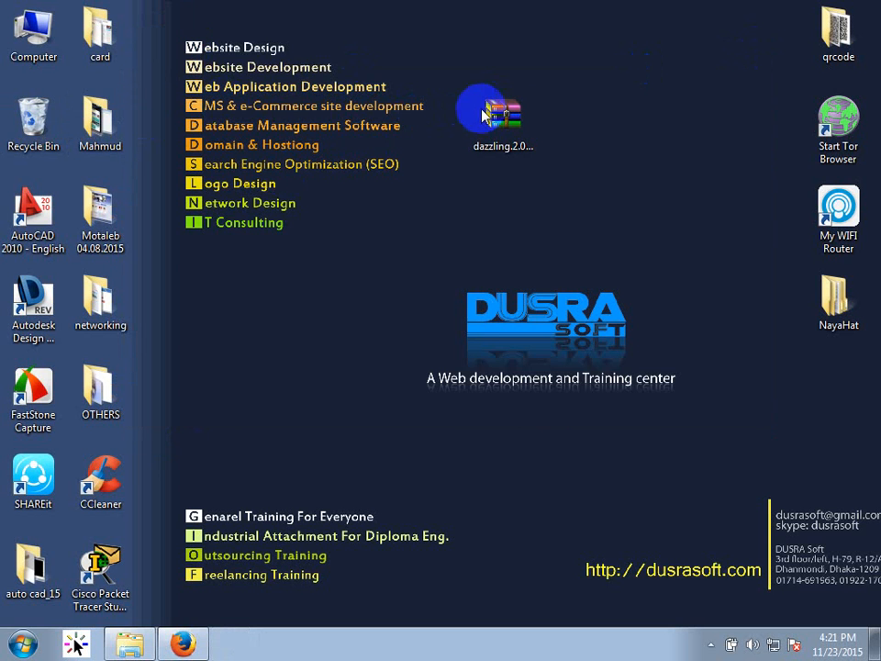
Reopen dazzling.2.0.zip and list the files inside its dazzling folder.
left_click(501, 124)
double_click(501, 124)
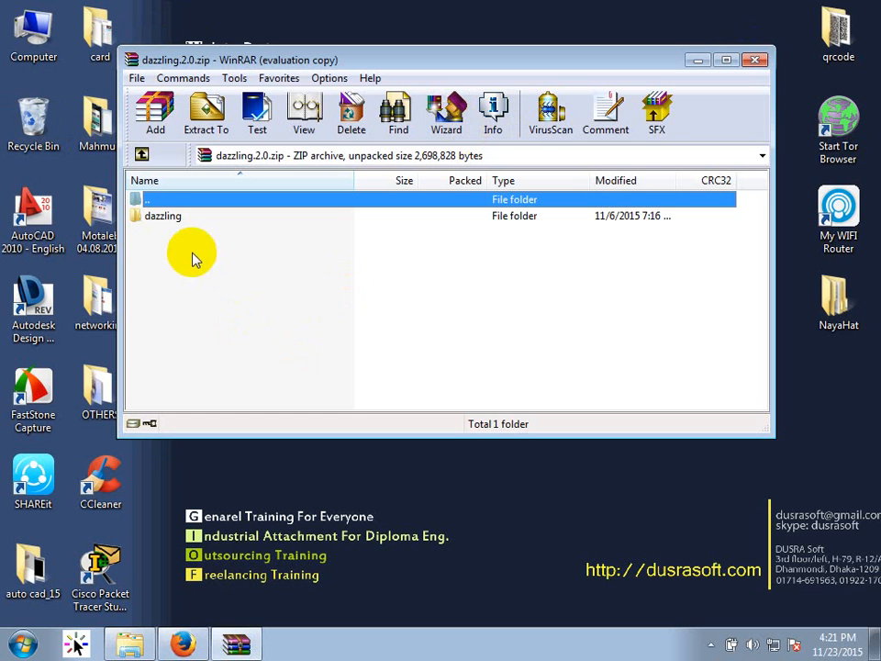
left_click(542, 252)
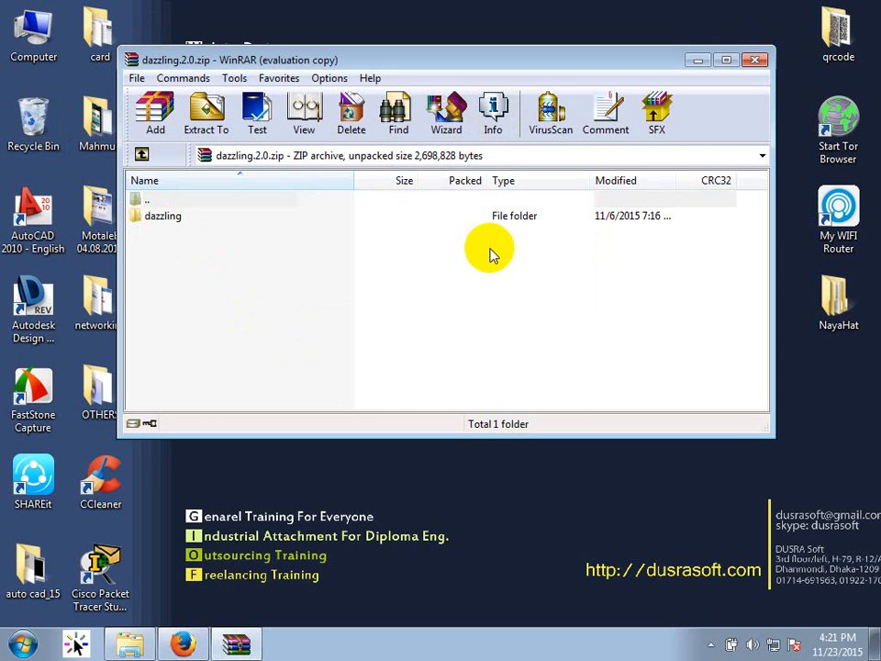
double_click(179, 220)
scroll(239, 284, "down", 5)
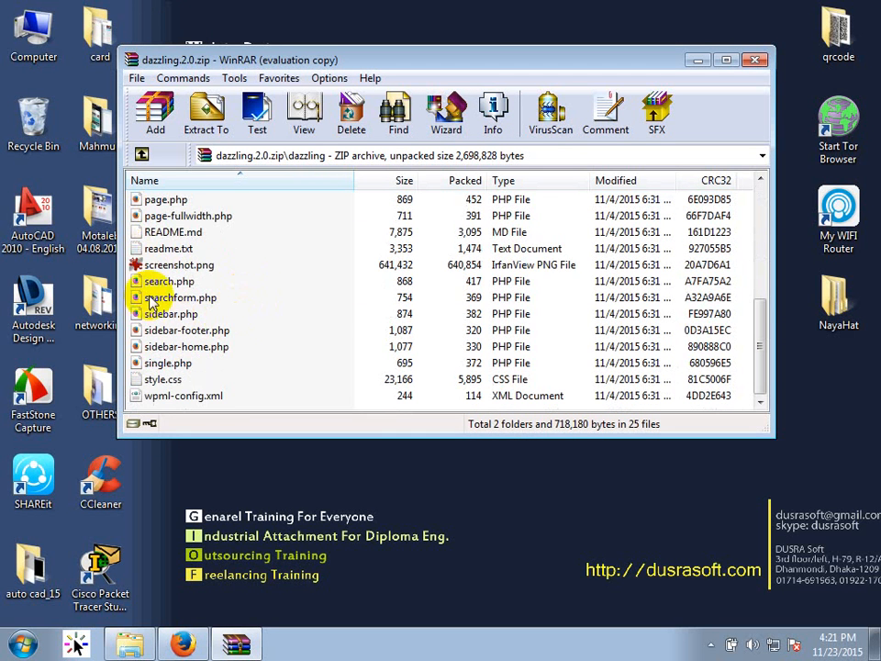
scroll(193, 268, "up", 1)
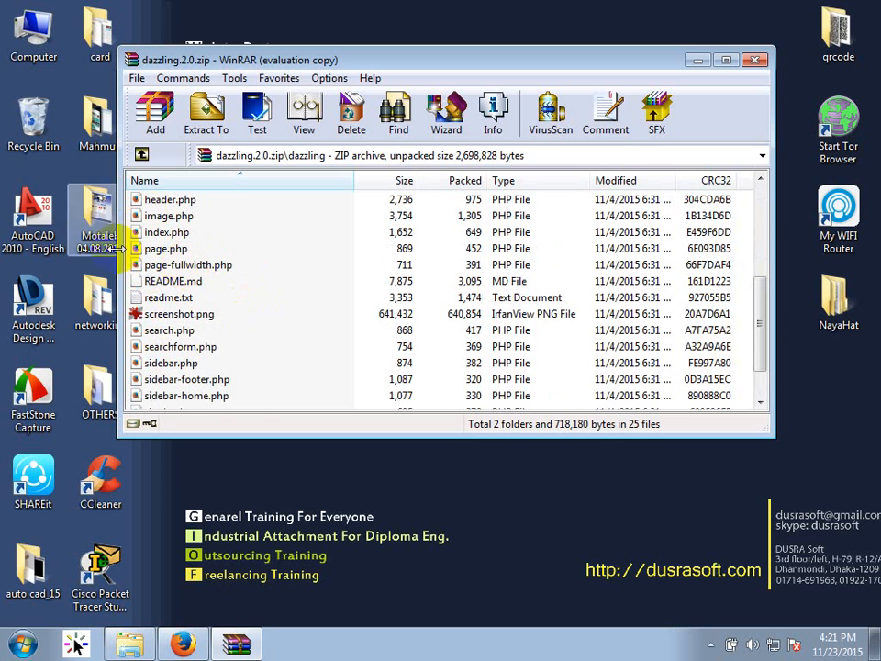
Point out index.php, screenshot.png, style.css, searchform.php and functions.php, then close the archive.
left_click(170, 233)
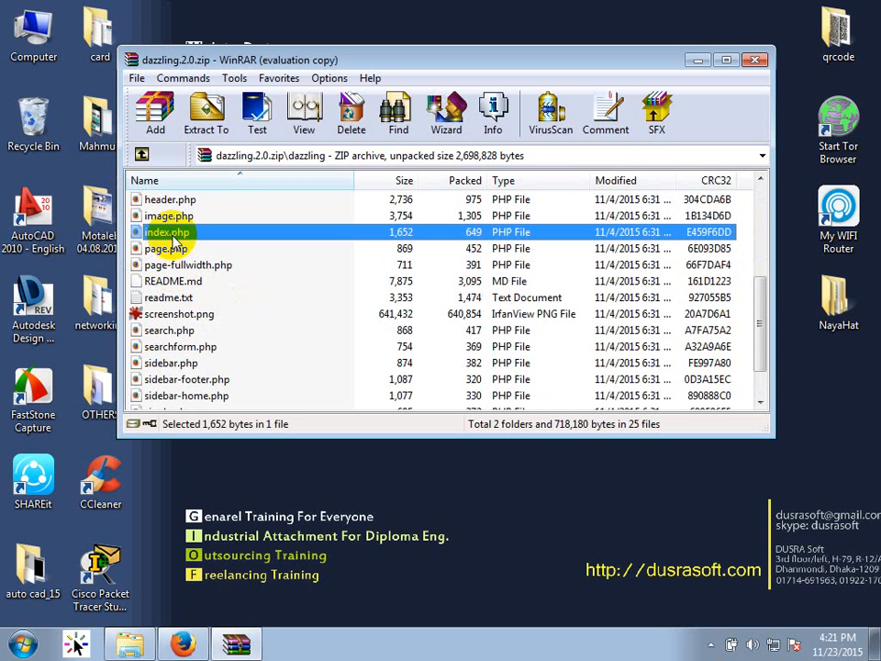
scroll(211, 253, "down", 1)
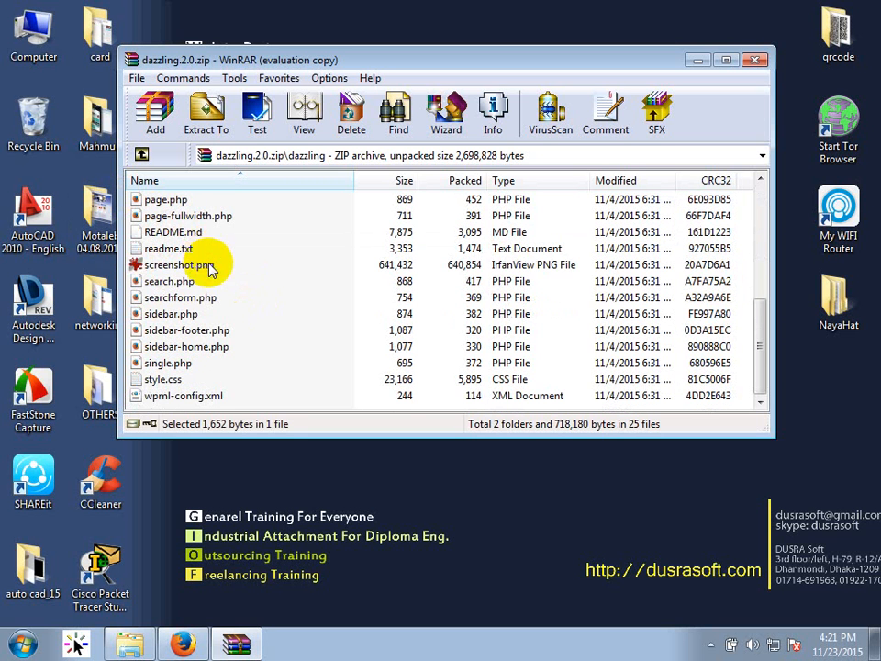
left_click(151, 268)
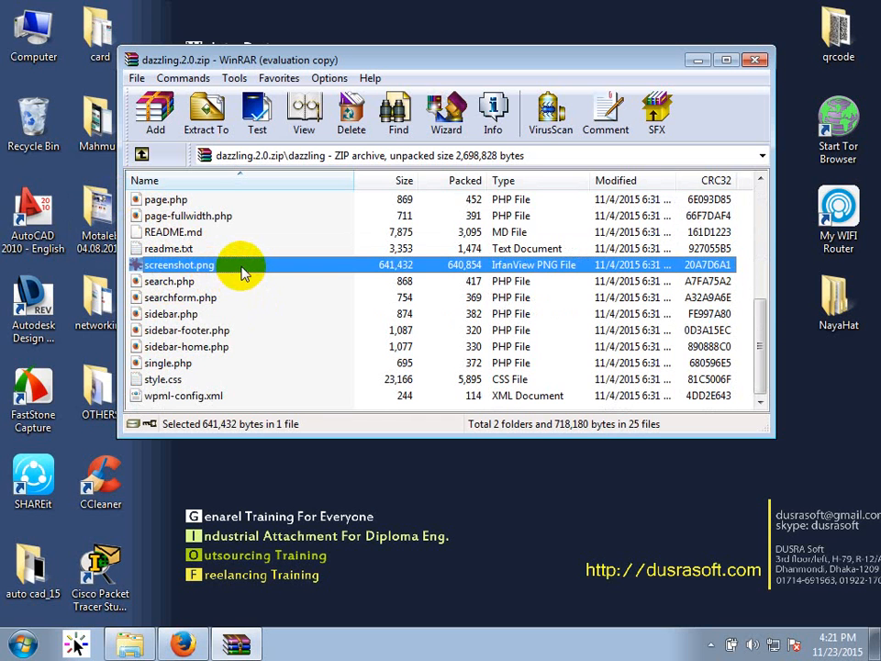
left_click(155, 380)
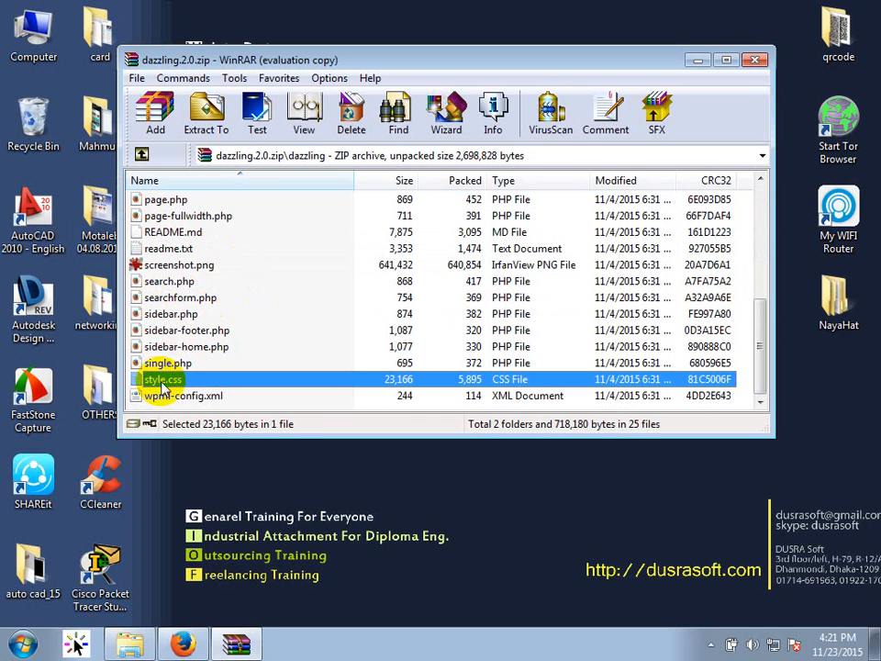
scroll(222, 314, "up", 1)
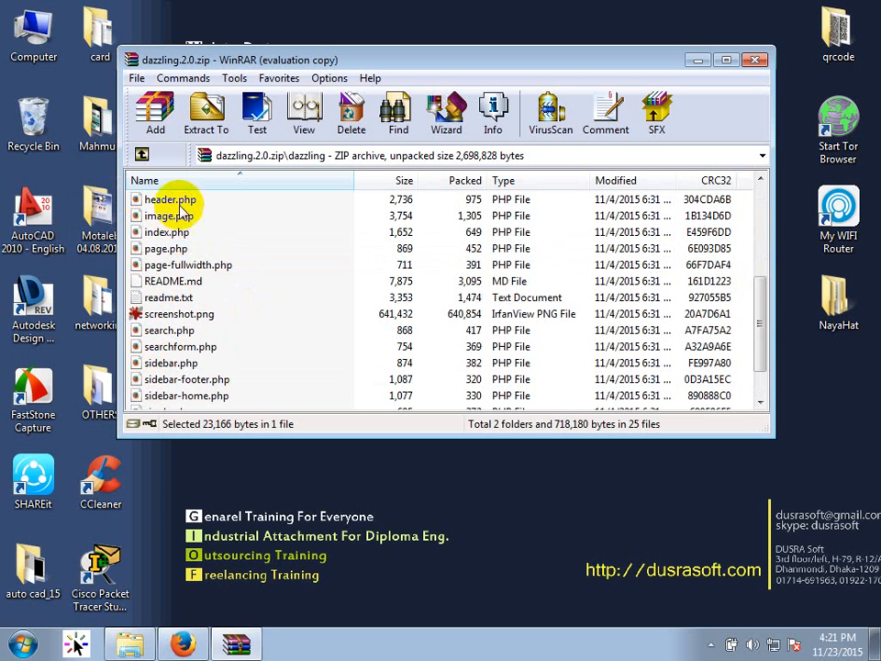
left_click(194, 346)
scroll(196, 344, "up", 2)
left_click(204, 282)
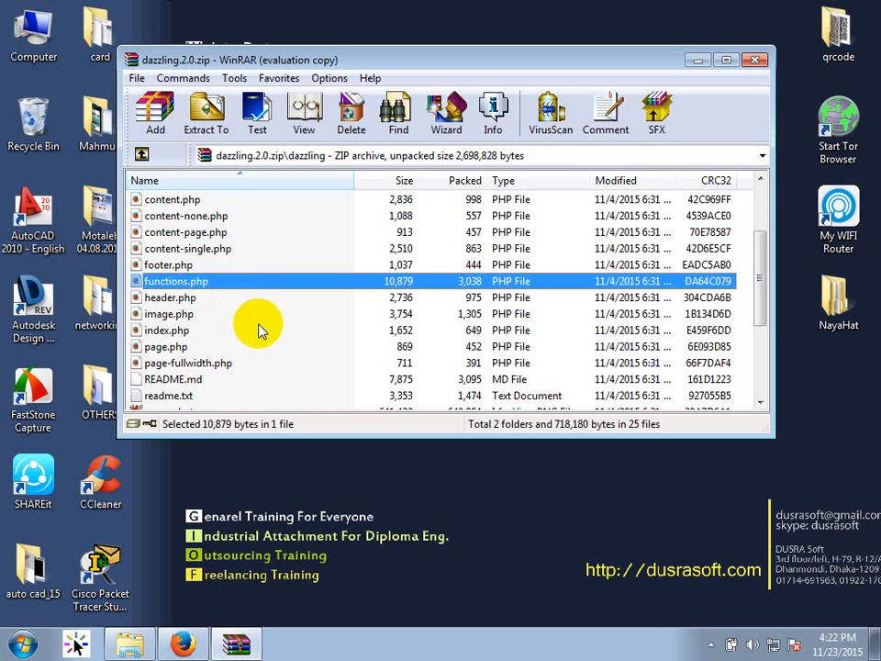
scroll(220, 295, "up", 2)
scroll(174, 257, "down", 1)
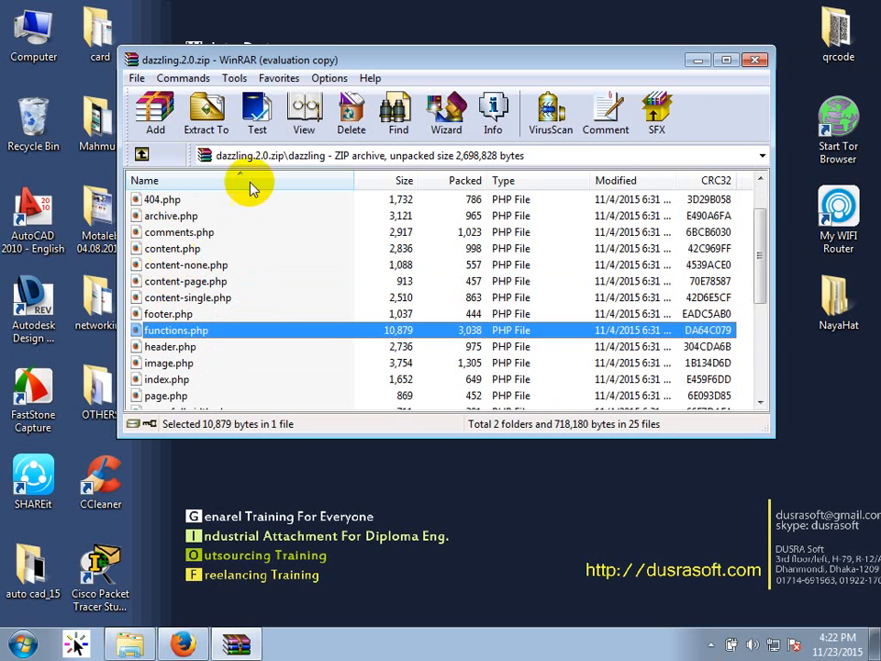
left_click(754, 59)
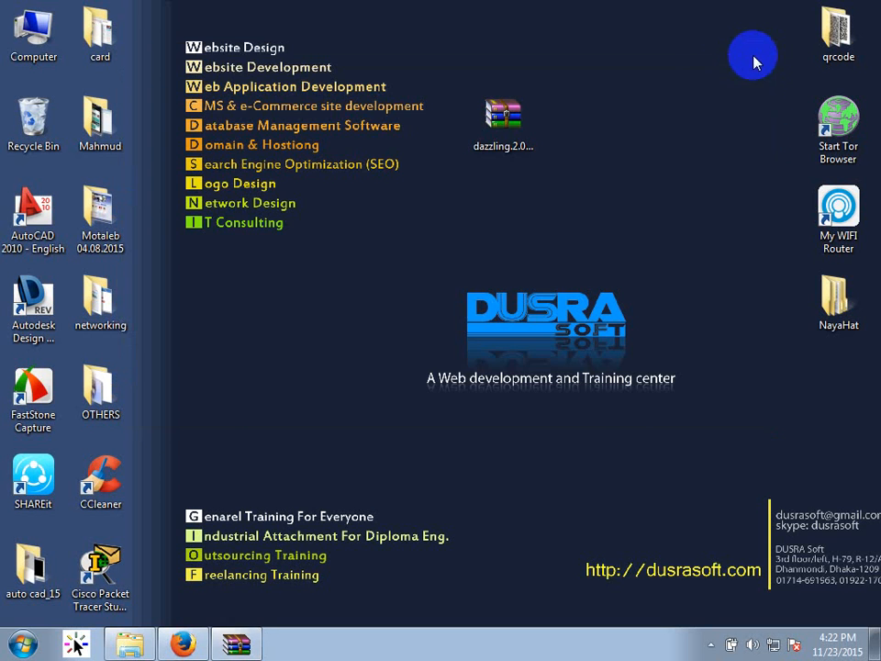
Reopen the archive to confirm its single dazzling folder at the top level, then close WinRAR.
double_click(503, 129)
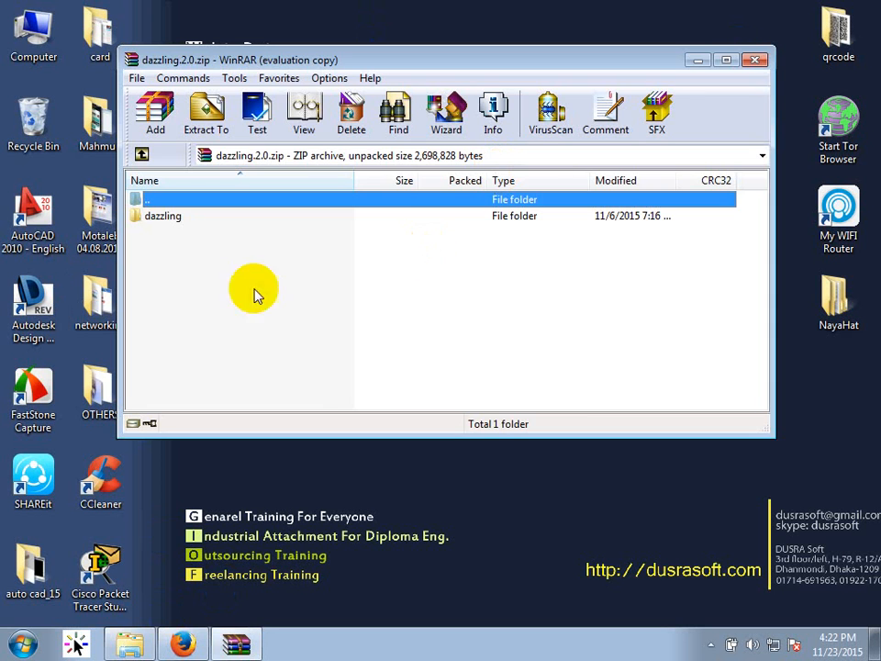
left_click(167, 224)
double_click(166, 223)
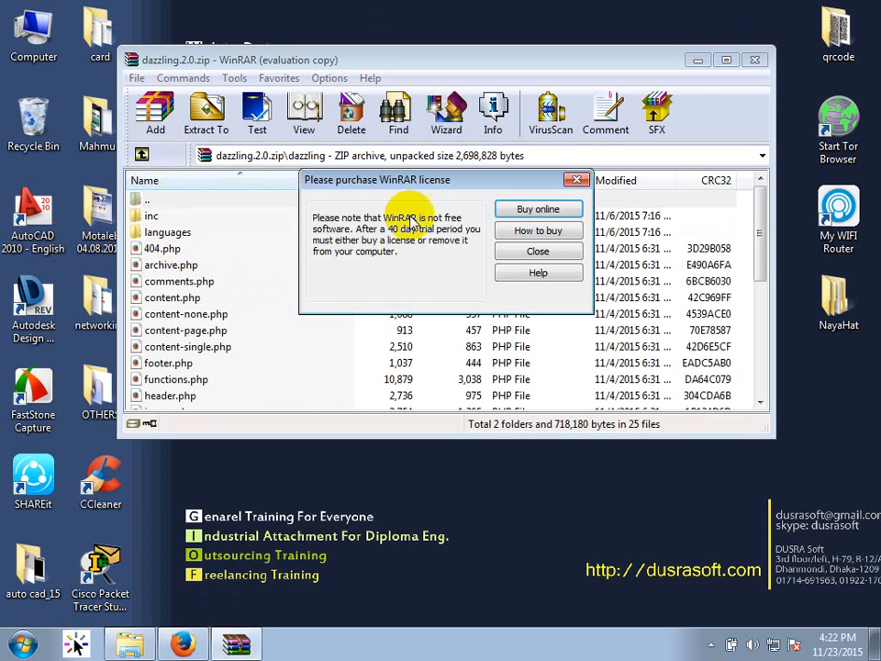
left_click(516, 250)
double_click(156, 200)
left_click(182, 303)
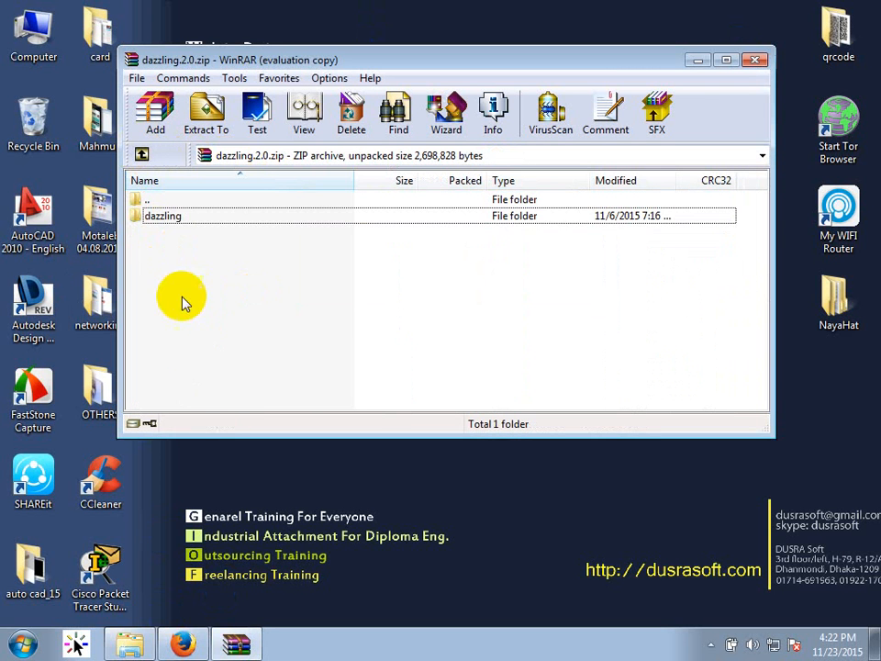
left_click(754, 60)
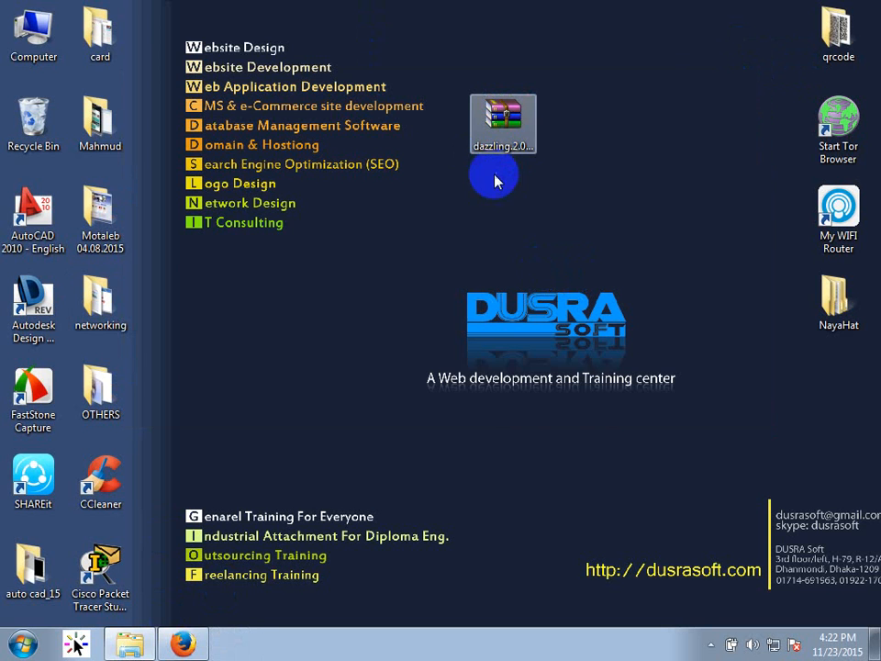
left_click(191, 643)
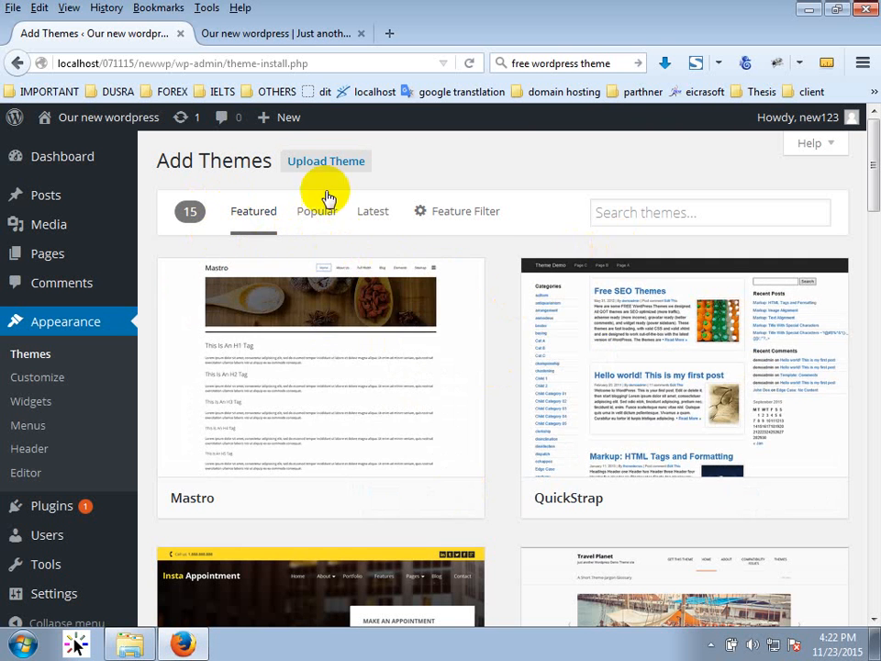
Open Themes > Add New and scroll through the 15 featured themes like Mastro and QuickStrap.
left_click(41, 354)
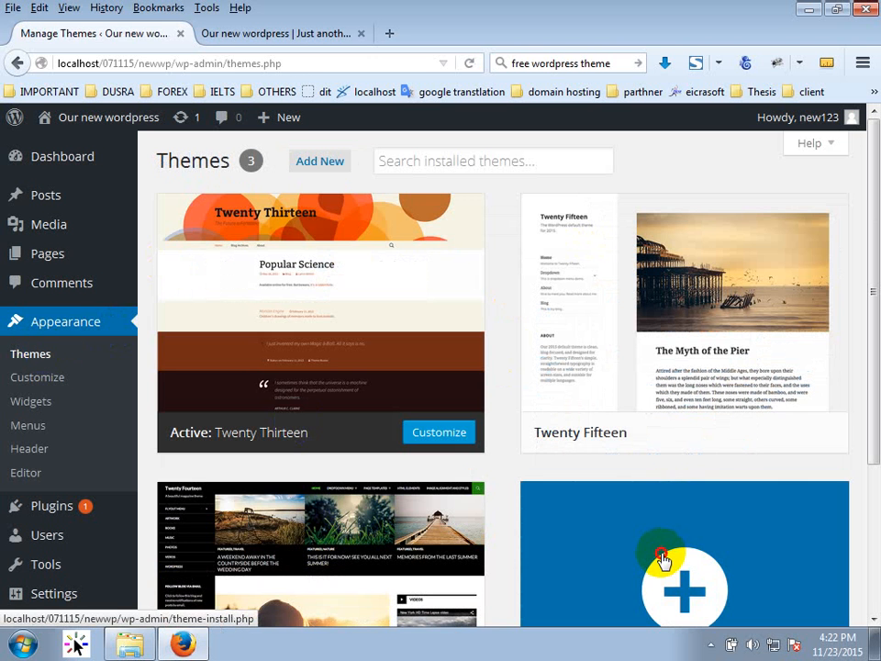
left_click(664, 559)
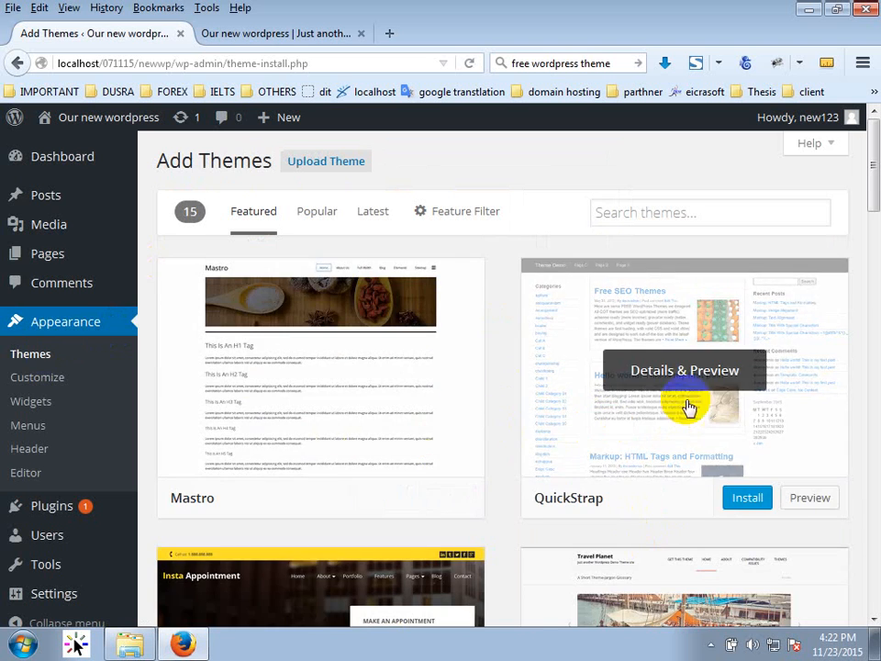
scroll(688, 407, "down", 5)
scroll(714, 451, "down", 8)
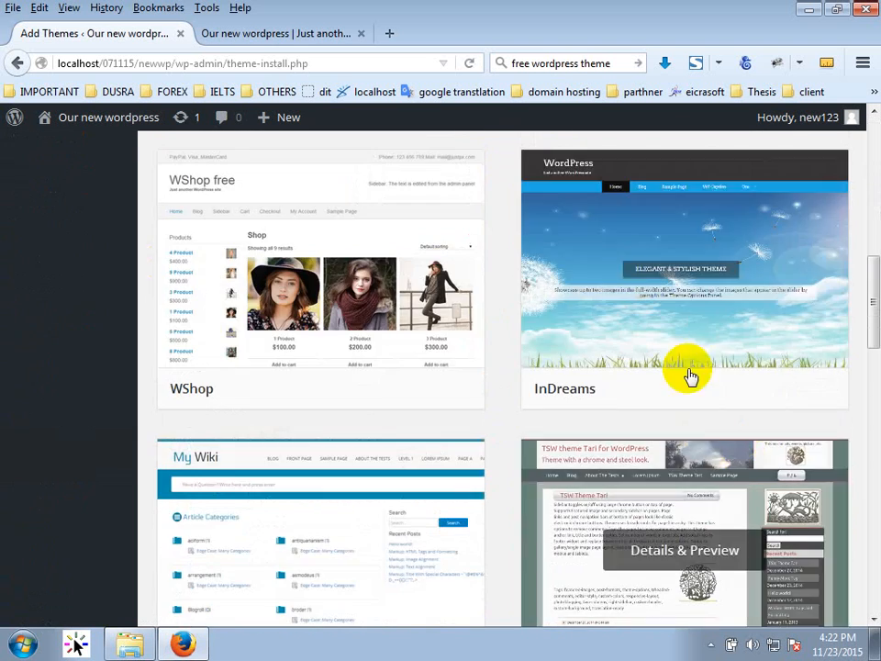
scroll(754, 428, "up", 9)
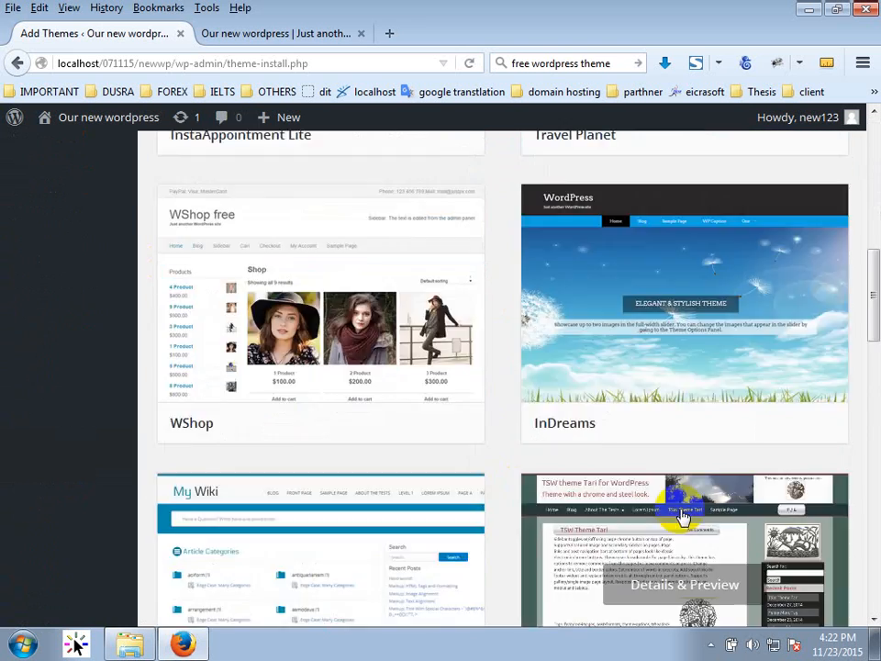
scroll(718, 485, "down", 3)
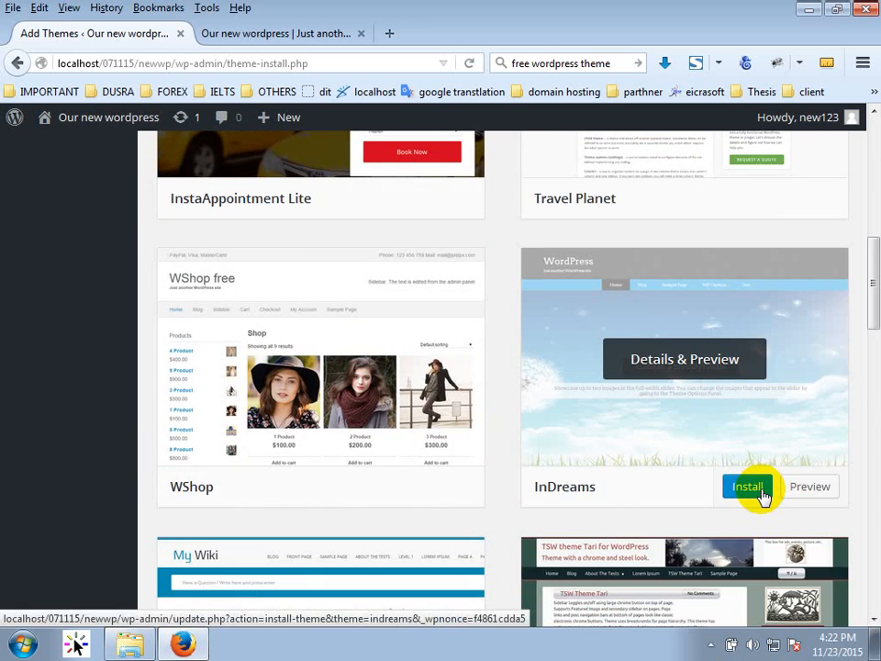
scroll(679, 487, "up", 5)
scroll(645, 473, "up", 2)
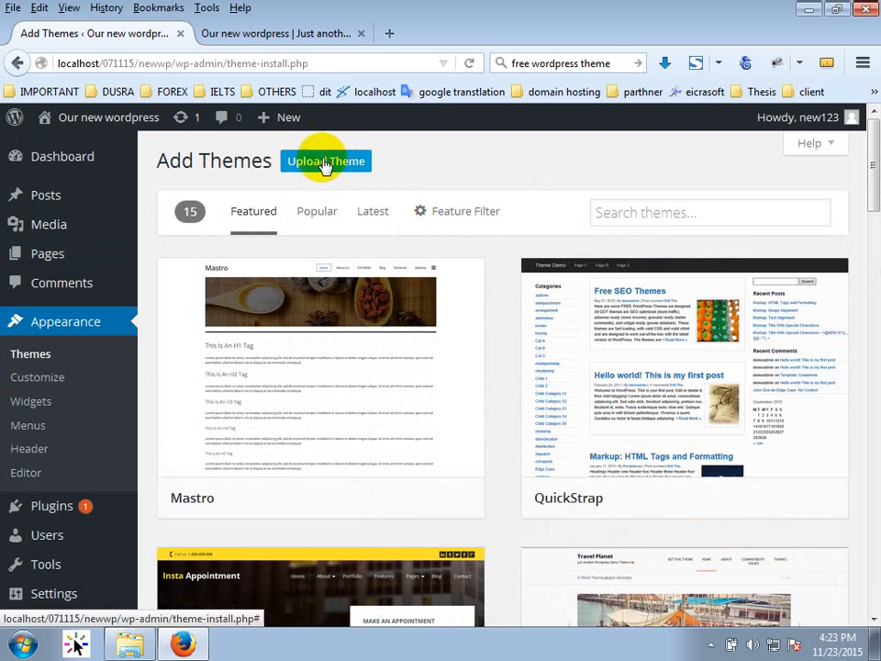
Upload dazzling.2.0.zip from the Desktop and install it as a theme.
left_click(329, 161)
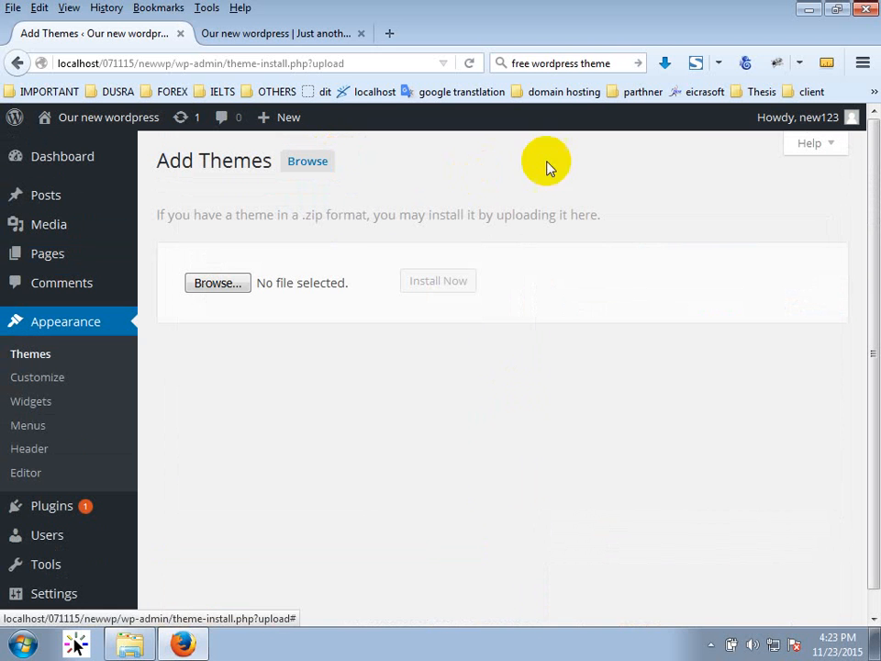
left_click(241, 292)
left_click(48, 118)
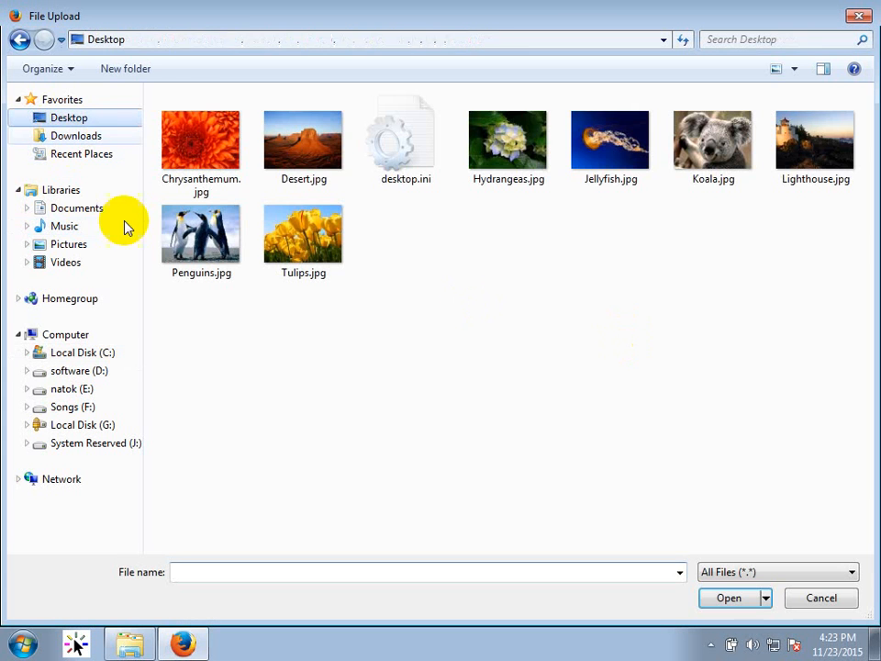
double_click(495, 397)
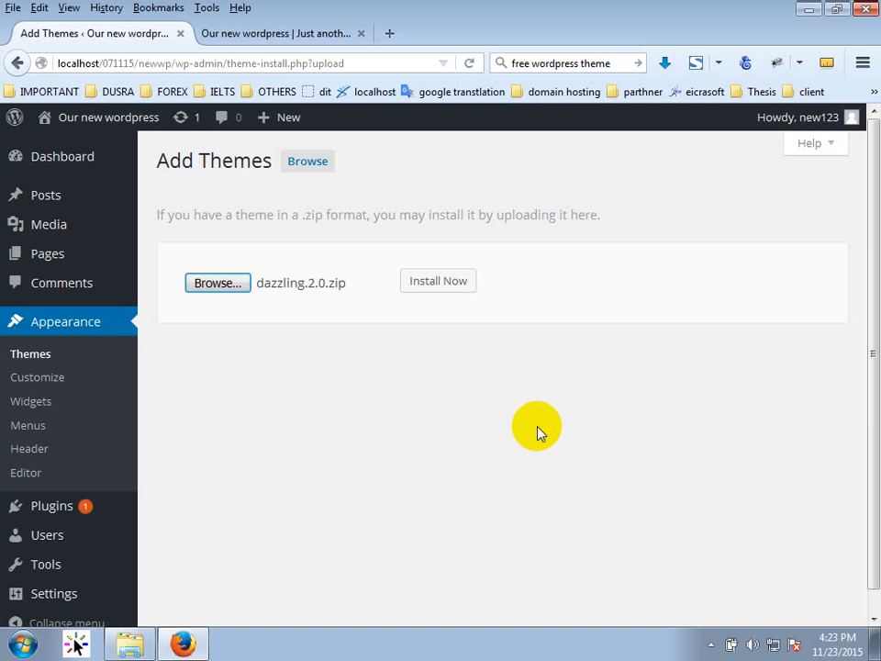
left_click(416, 281)
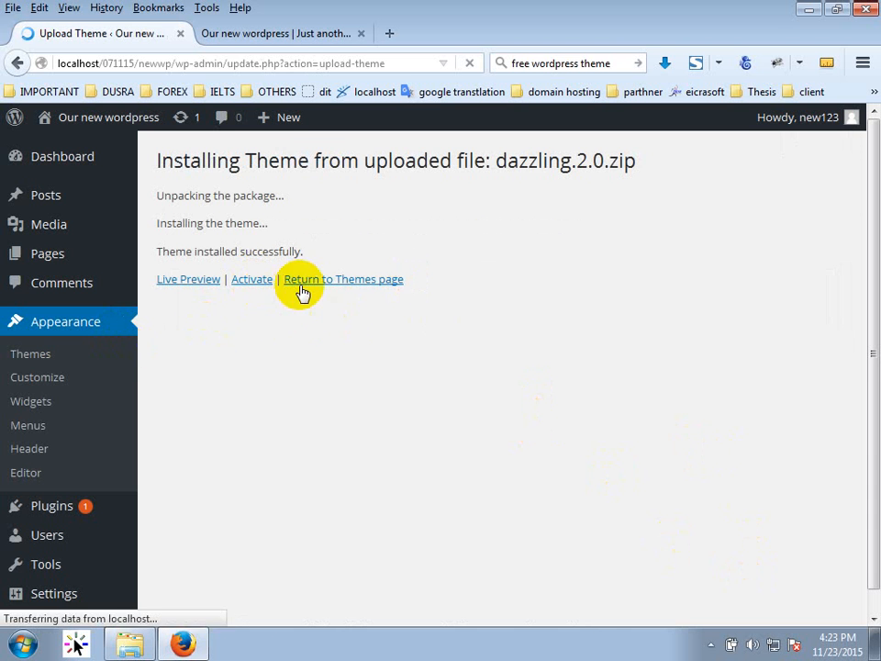
Return to the Themes page to see Dazzling listed beside the active Twenty Thirteen.
left_click(382, 284)
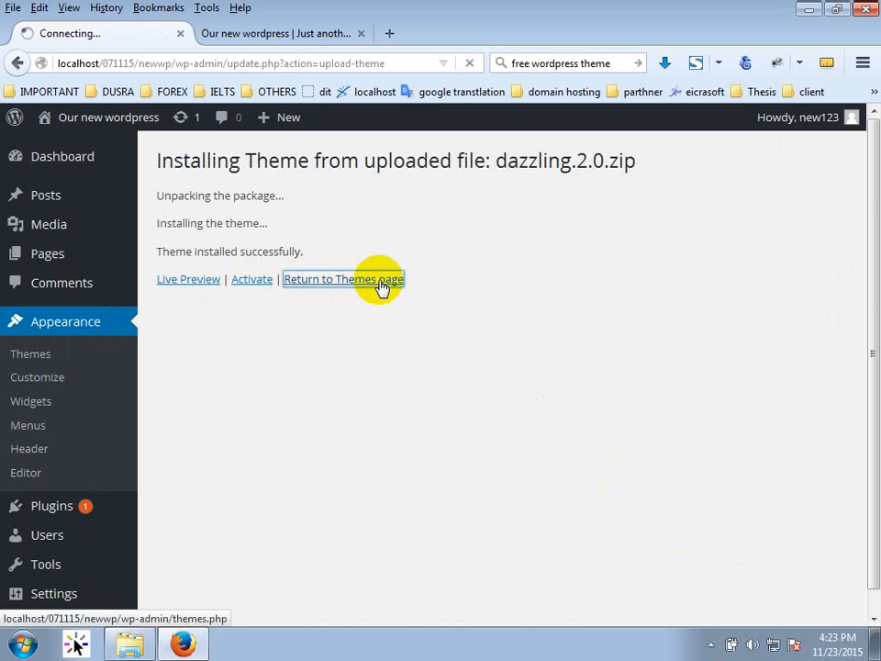
scroll(403, 359, "down", 4)
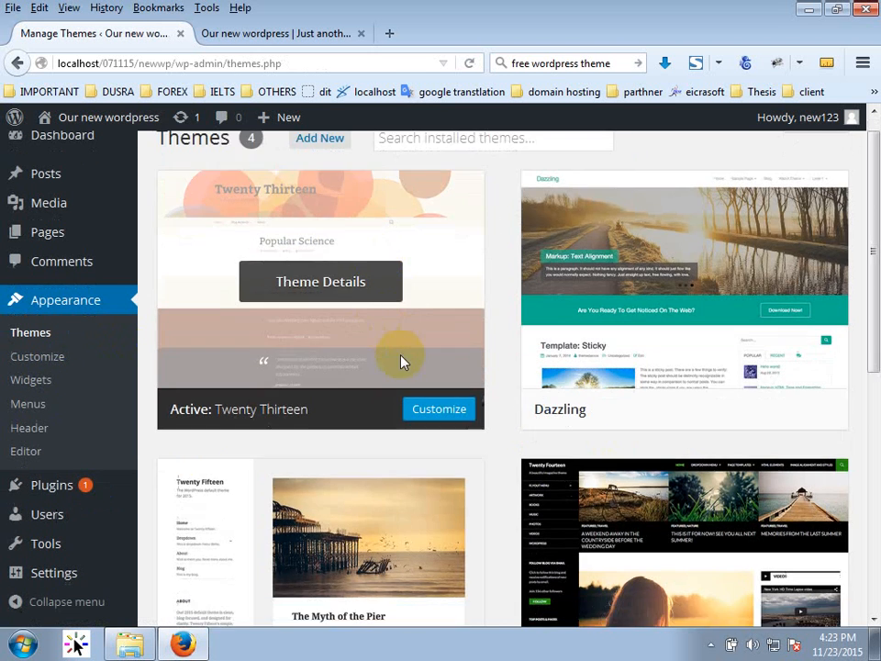
scroll(551, 385, "up", 4)
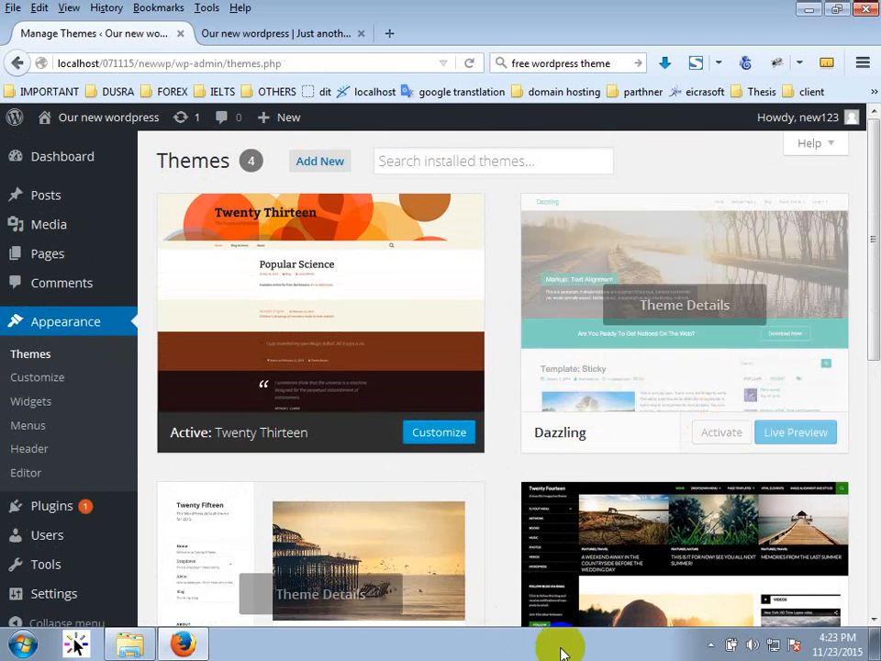
Activate Dazzling and reload the front page to see its green sidebar layout, then return to Themes.
left_click(723, 436)
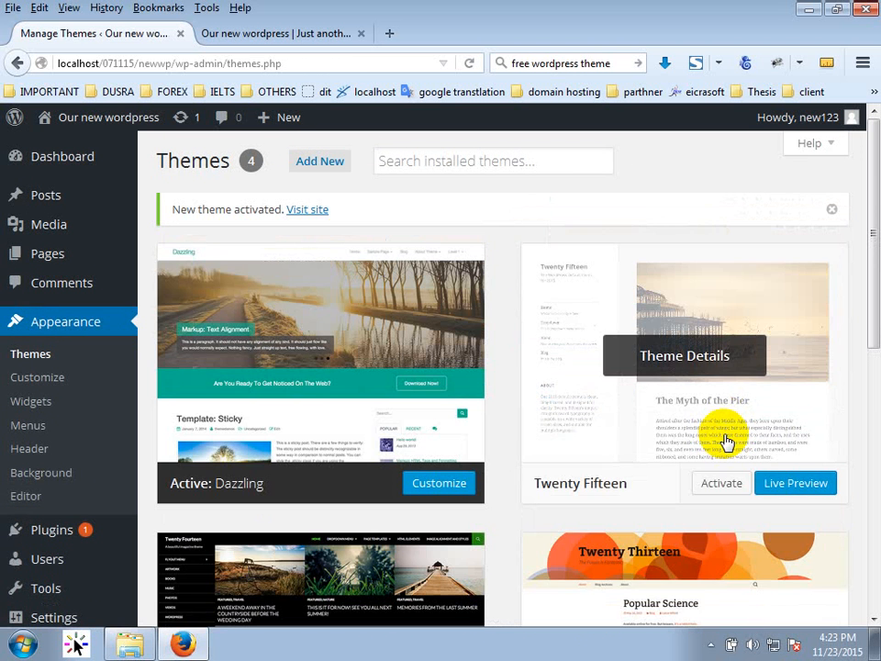
left_click(243, 31)
left_click(469, 63)
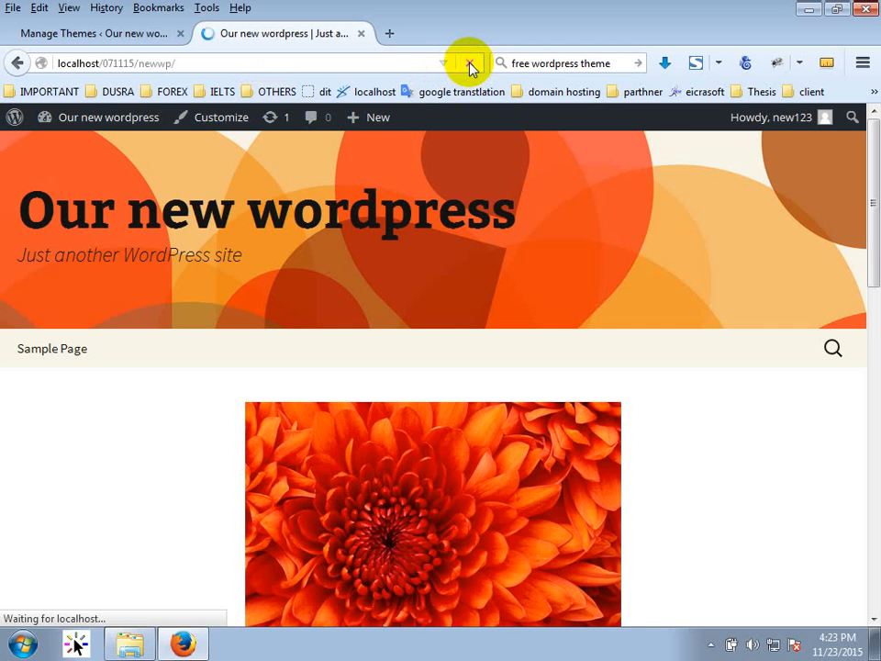
scroll(440, 413, "up", 3)
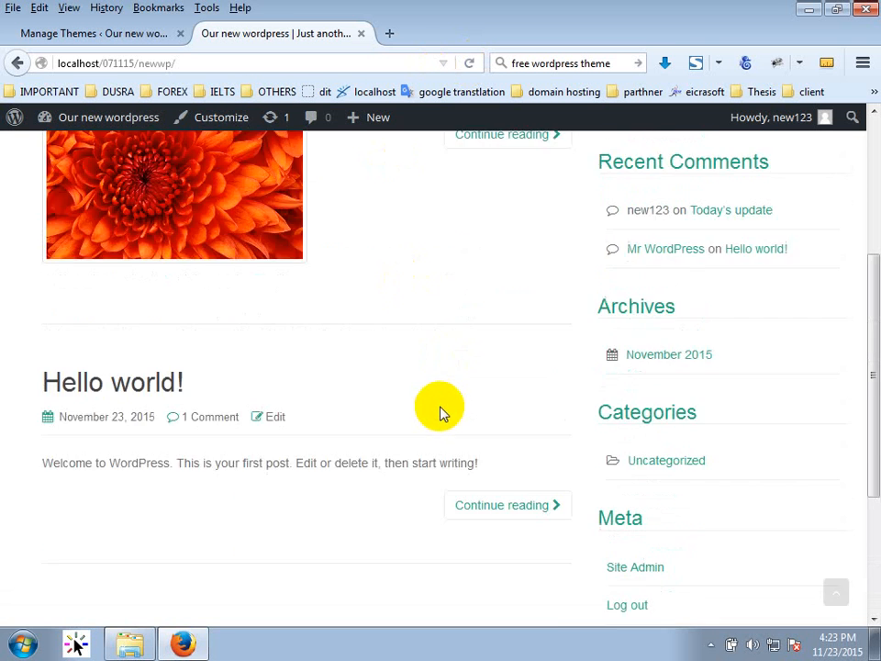
scroll(439, 418, "up", 3)
scroll(393, 439, "down", 5)
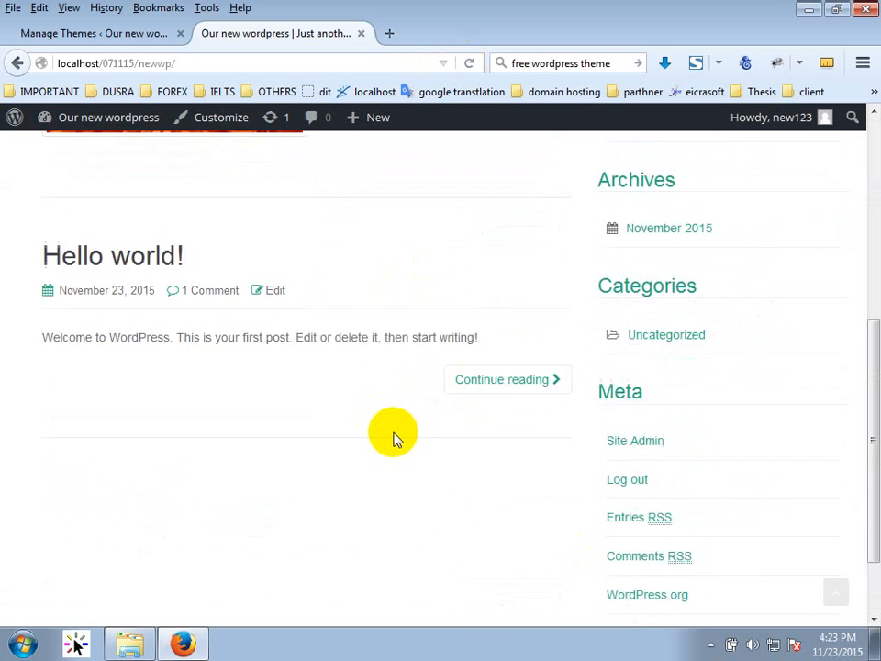
scroll(404, 454, "down", 2)
scroll(562, 433, "up", 5)
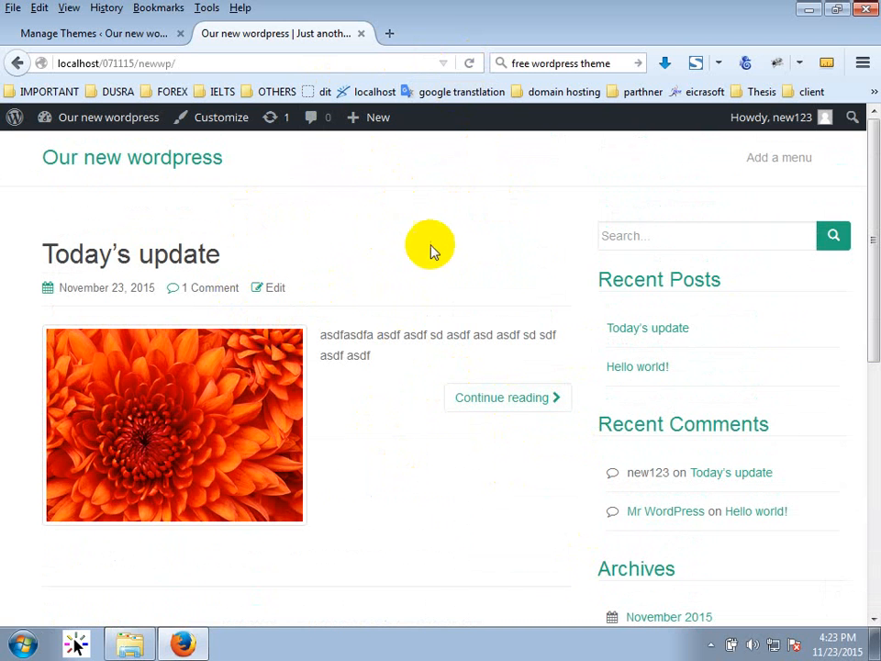
left_click(144, 35)
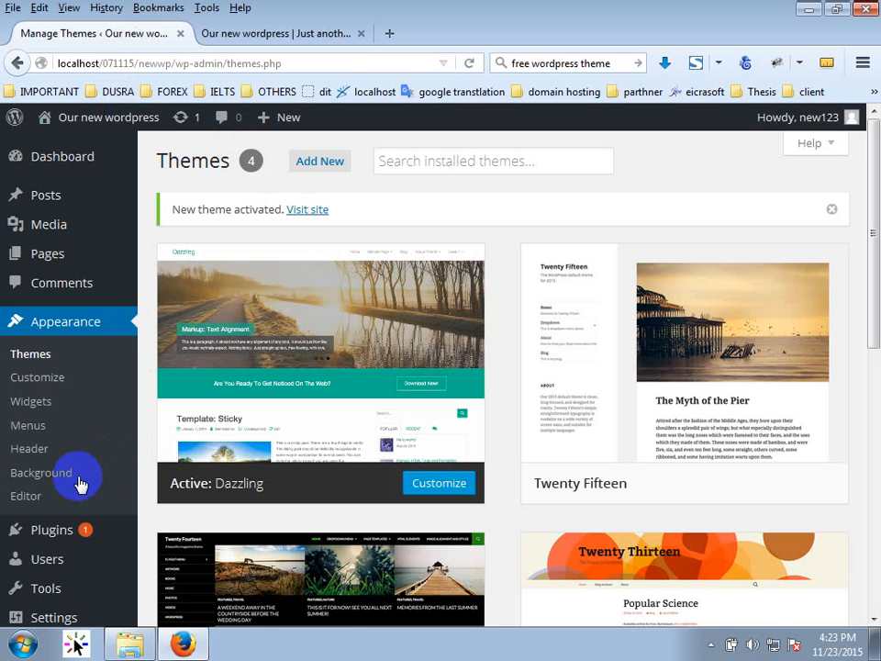
Upload Lighthouse.jpg from Pictures > Sample Pictures as a new header image and select it for cropping.
left_click(31, 450)
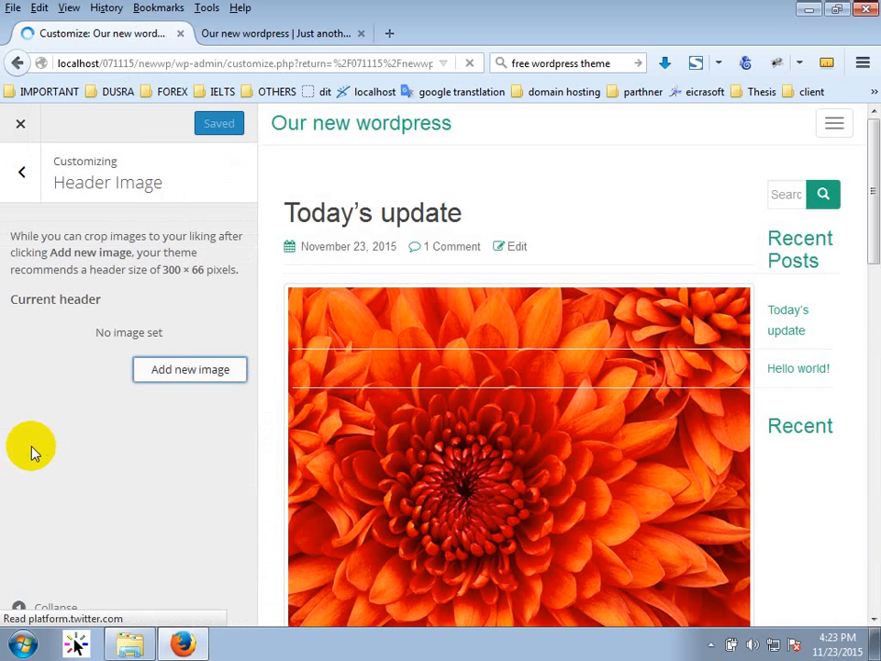
left_click(179, 375)
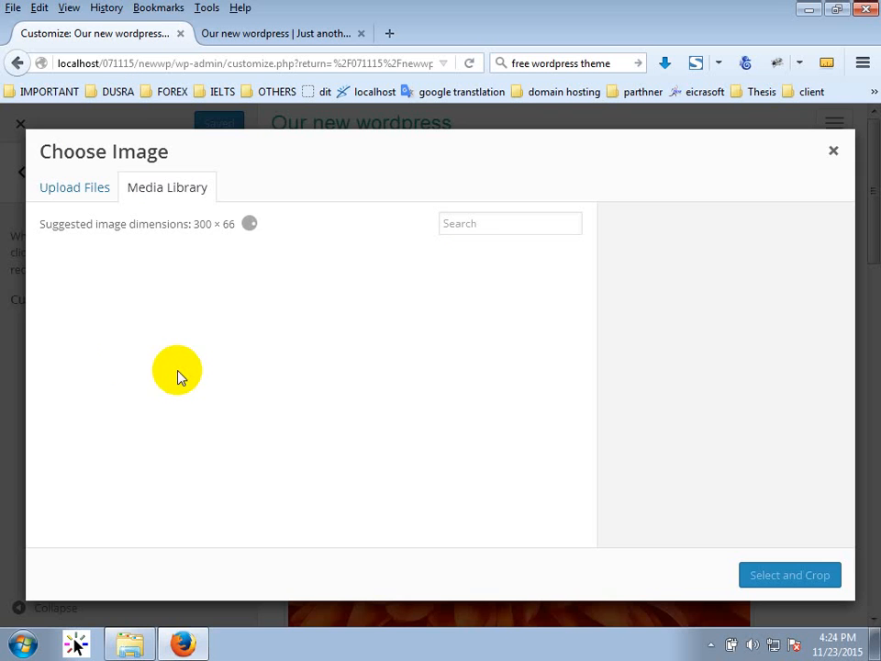
left_click(88, 188)
left_click(441, 404)
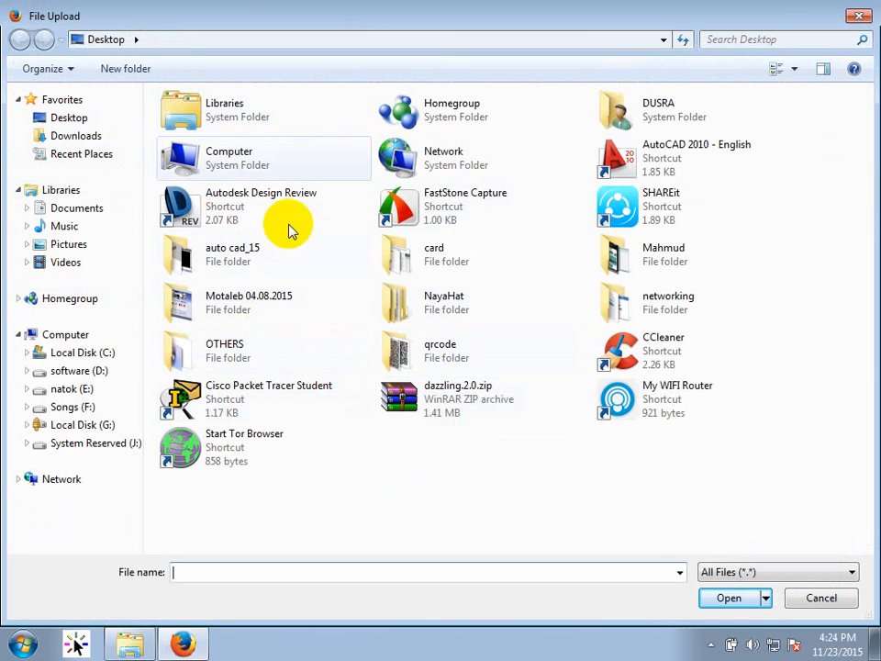
left_click(75, 242)
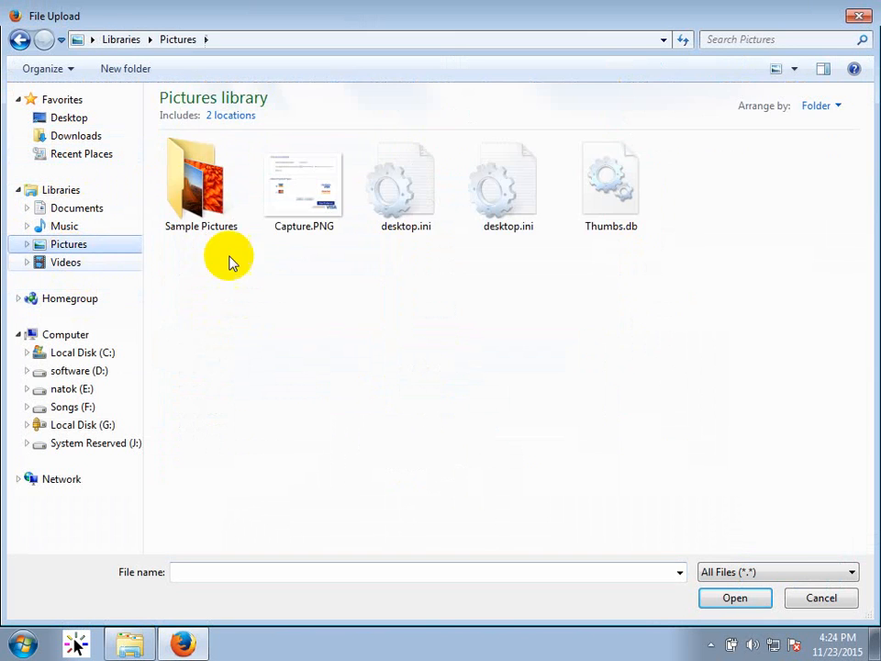
left_click(228, 156)
double_click(227, 156)
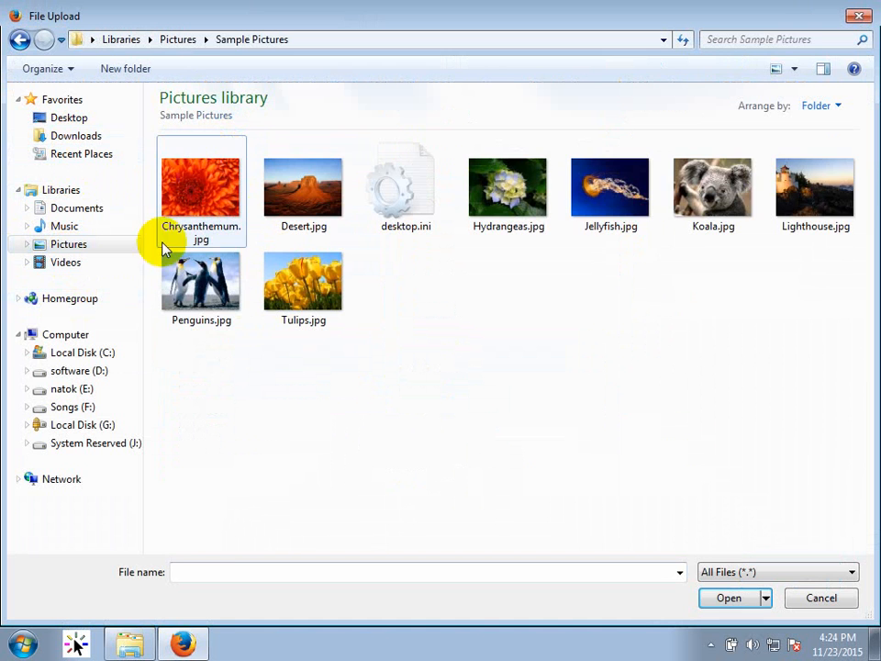
left_click(806, 220)
left_click(730, 602)
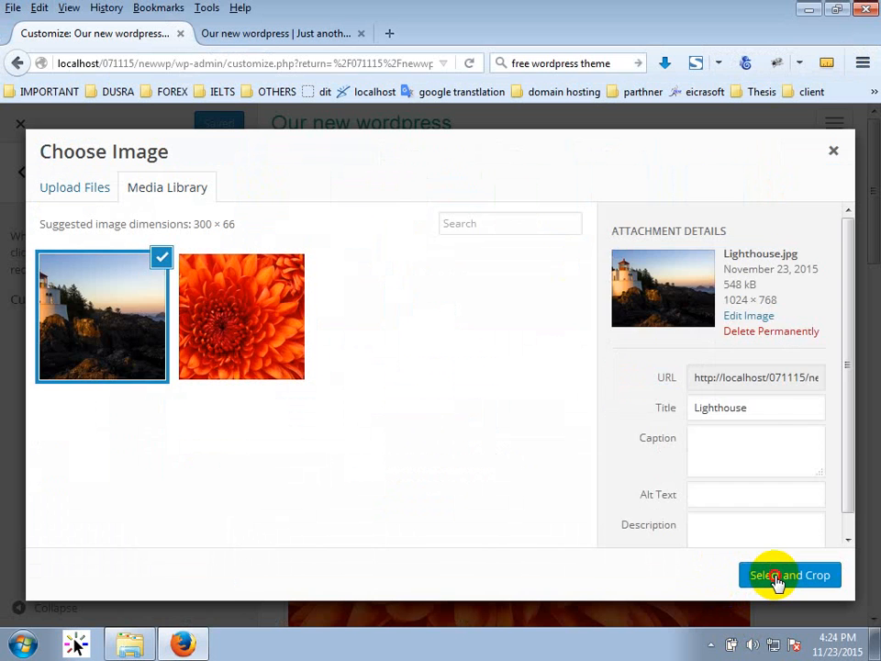
left_click(776, 576)
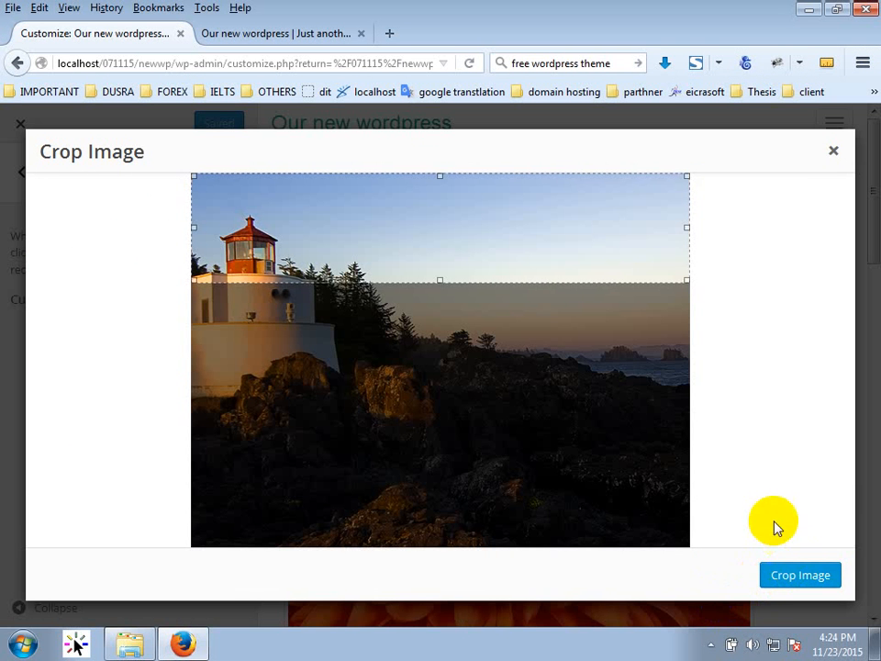
Extend the crop downward, crop and publish the lighthouse header, and check it on the reloaded front page.
left_click_drag(441, 281, 477, 334)
left_click(777, 576)
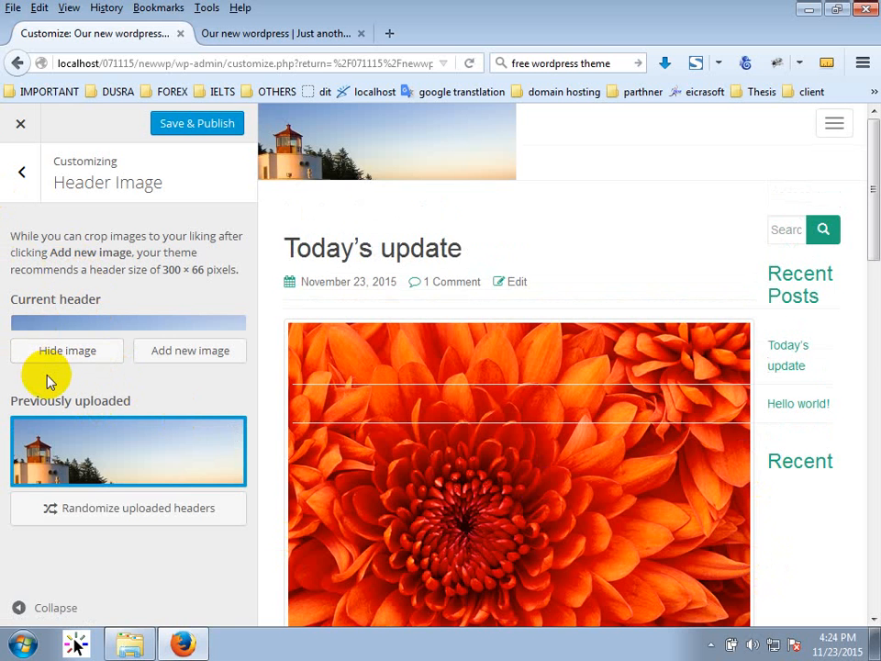
left_click(196, 125)
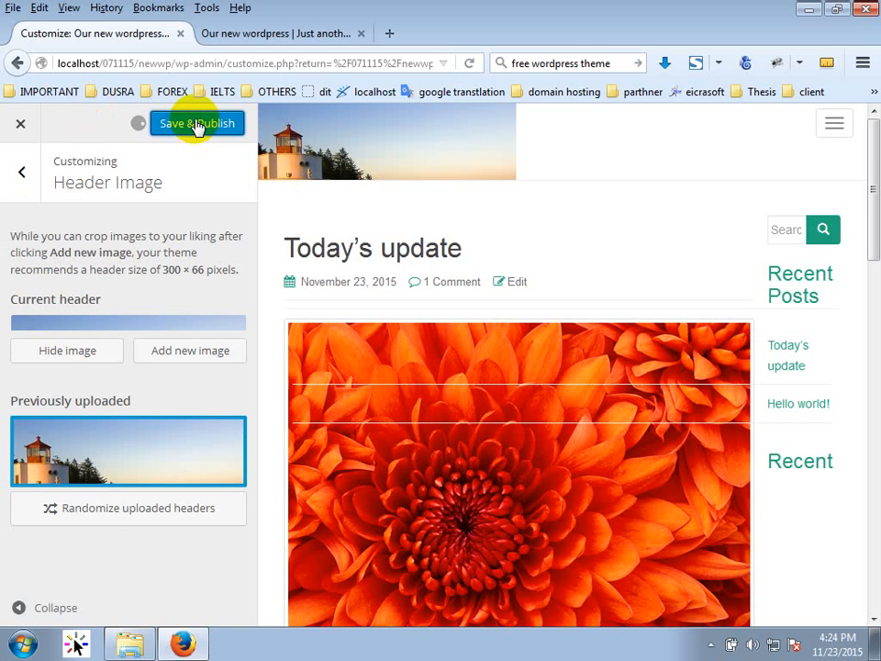
left_click(280, 40)
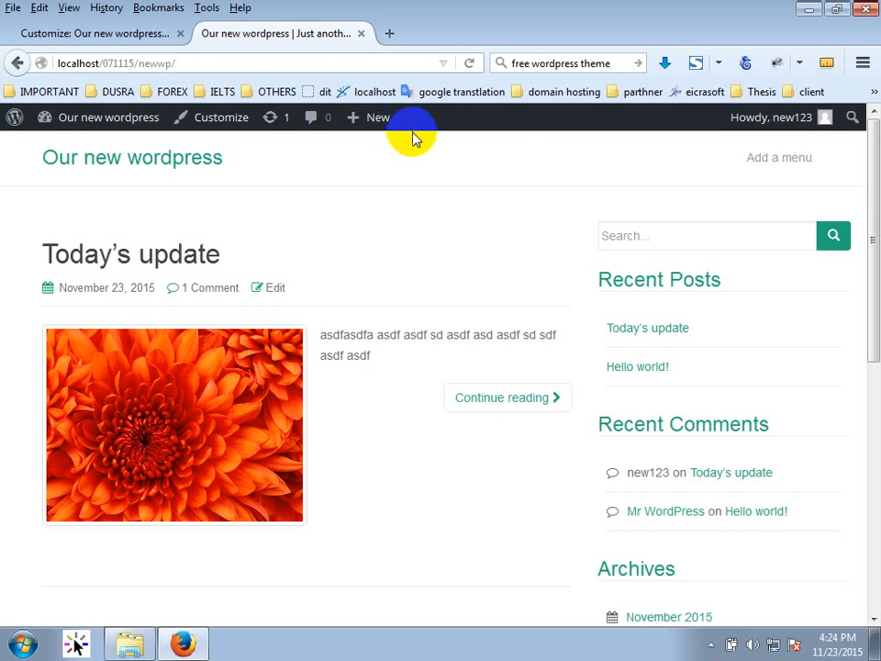
left_click(470, 63)
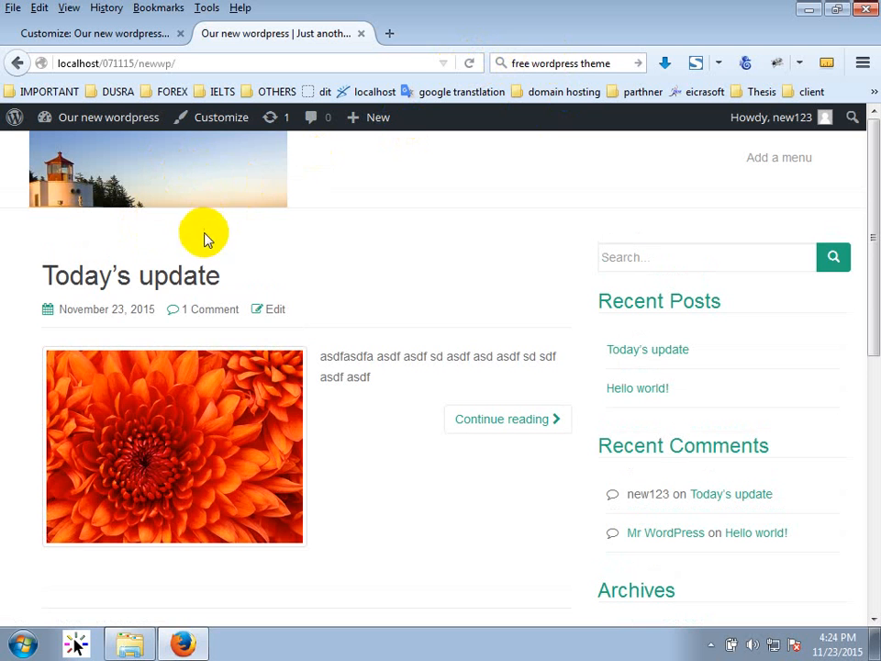
left_click(140, 36)
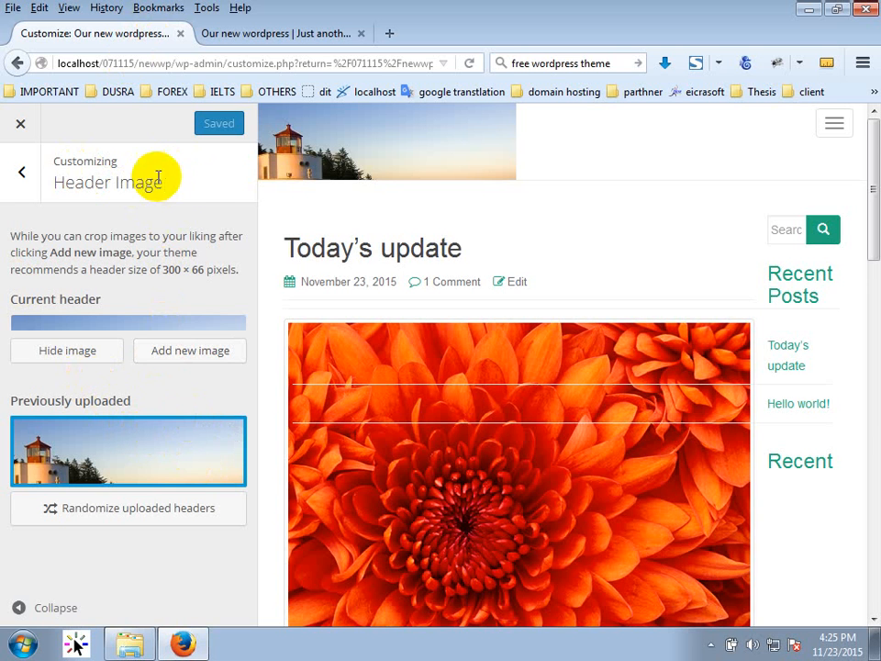
Close the Customizer and open the Dashboard showing WordPress 4.3.1 running Dazzling.
left_click(23, 124)
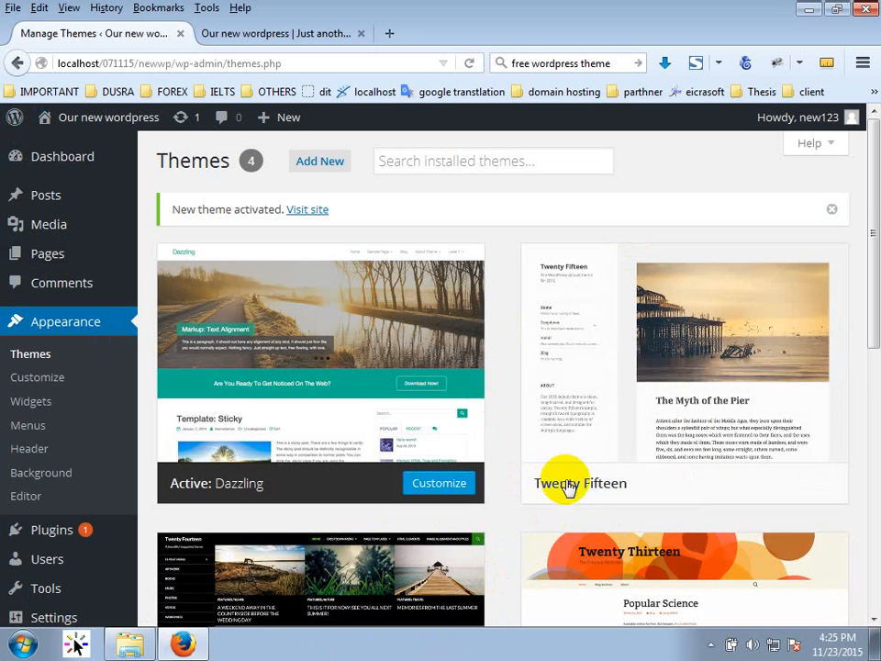
mouse_move(565, 482)
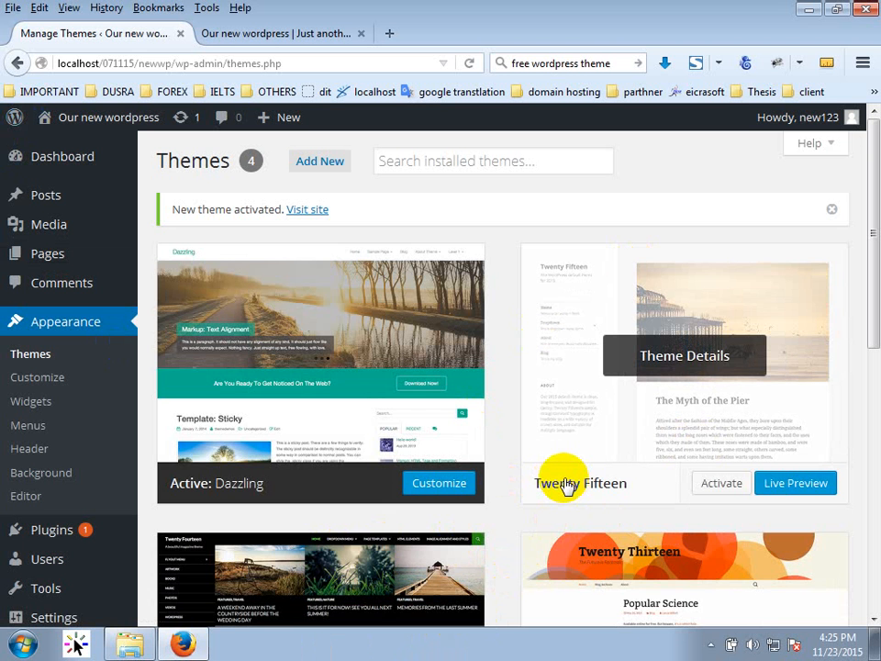
left_click_drag(873, 290, 868, 66)
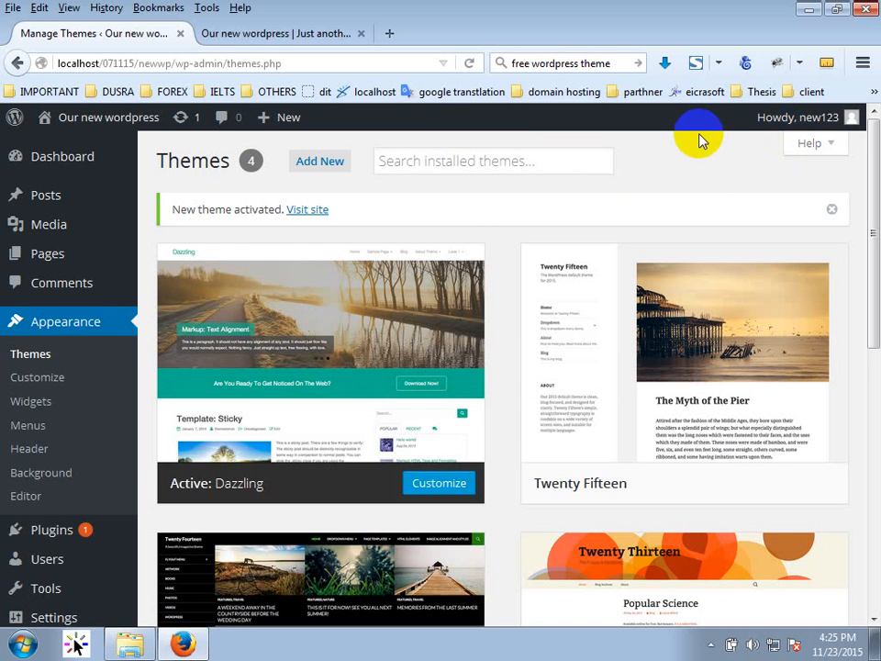
left_click(79, 159)
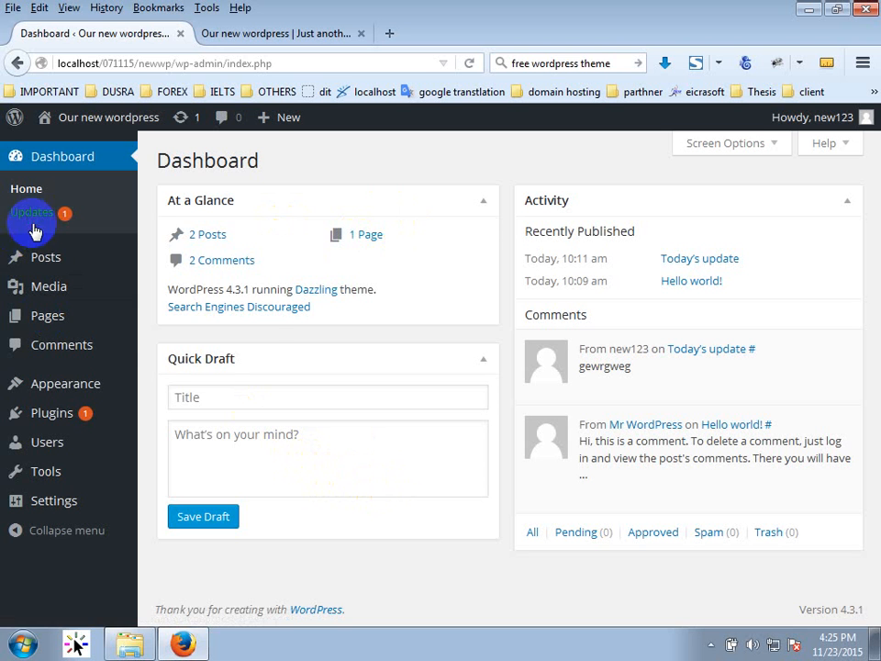
Open All Posts to see Today's update and Hello world! listed as published.
mouse_move(49, 263)
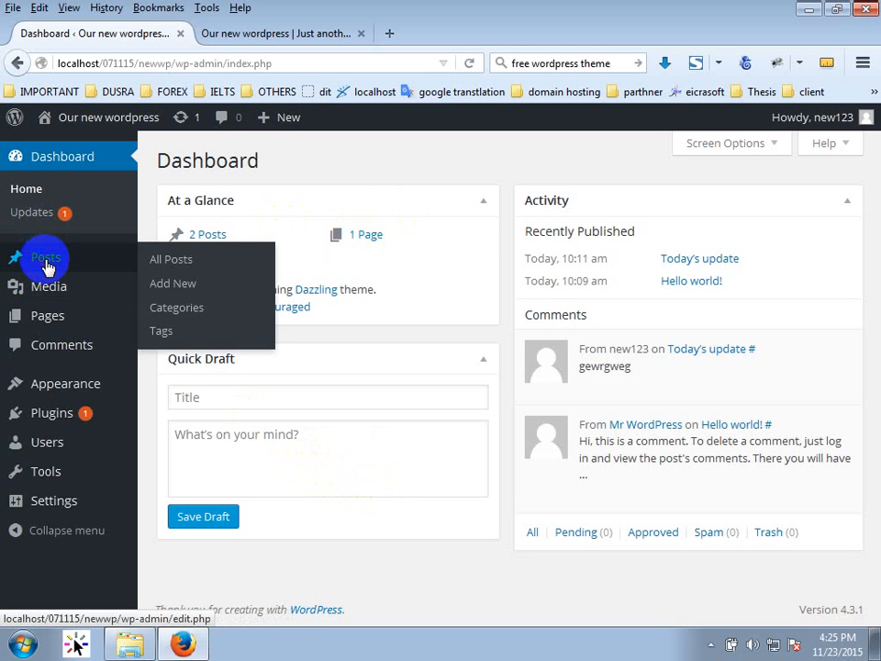
left_click(53, 268)
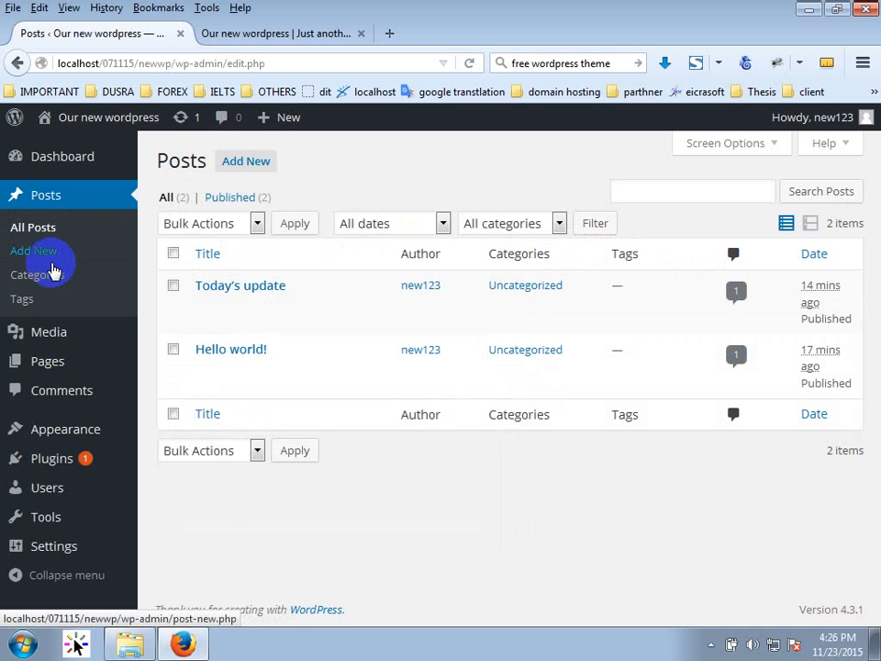
mouse_move(49, 368)
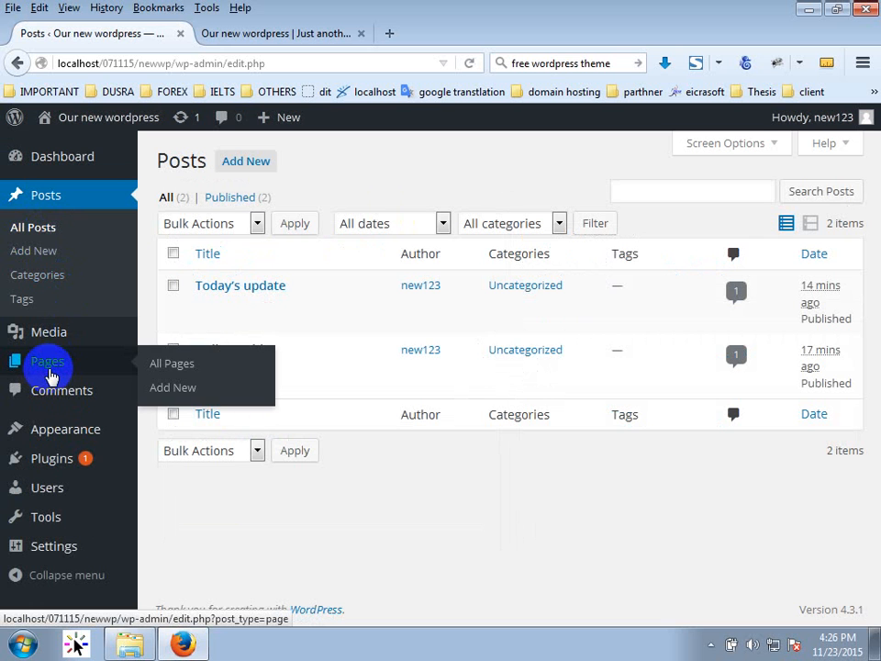
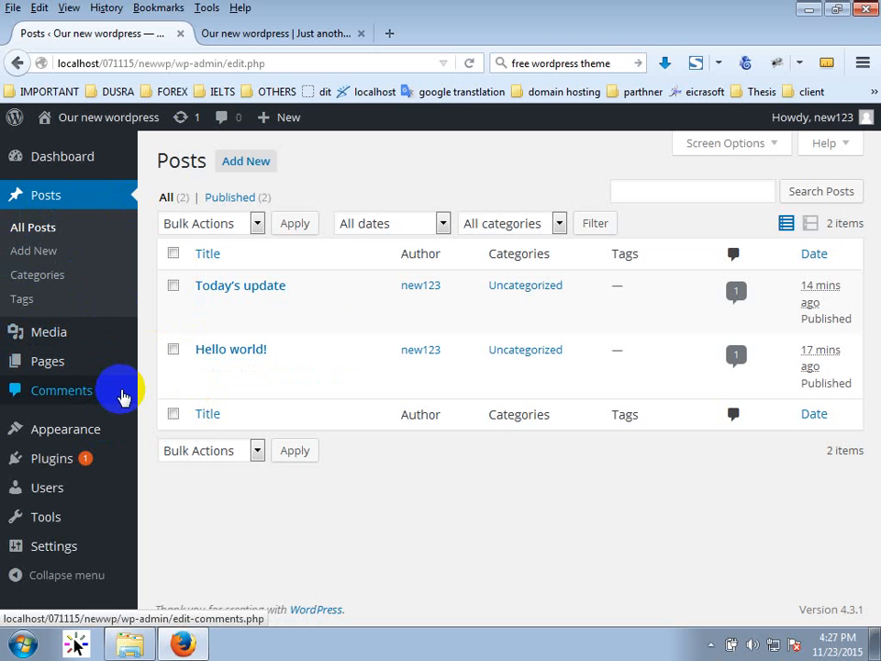
Reload the All Posts list, then scroll through the site's front page.
left_click(58, 231)
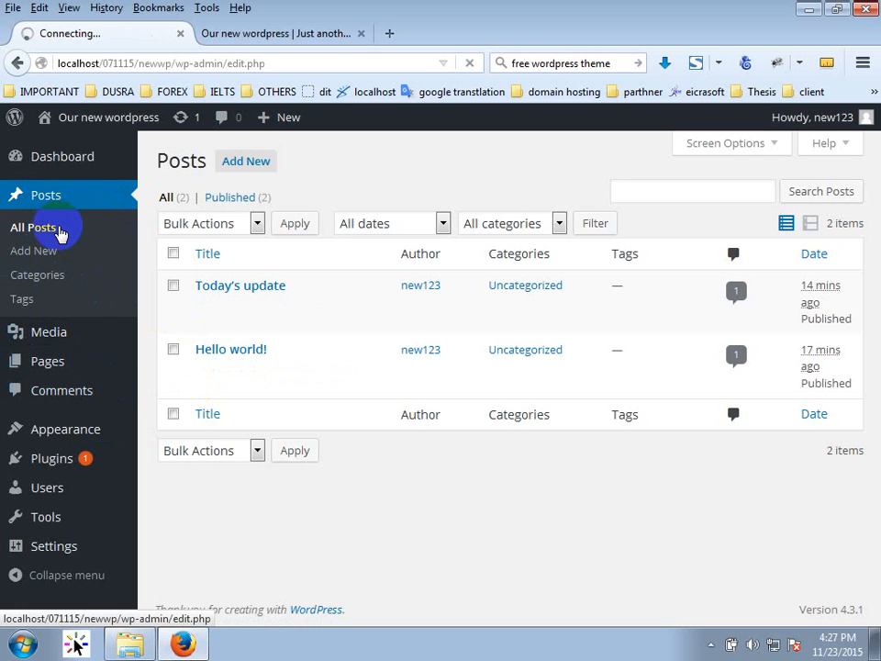
left_click(46, 198)
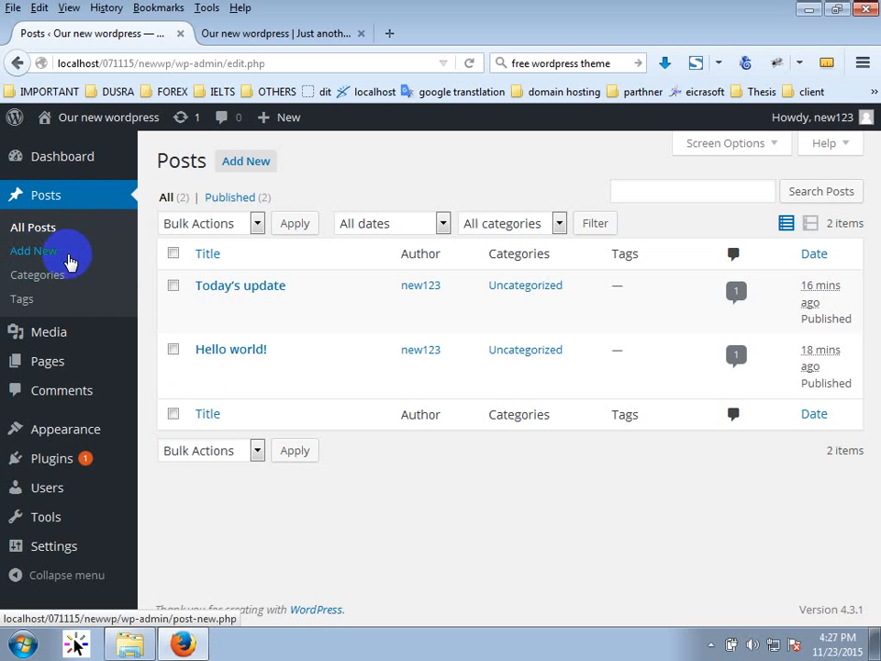
left_click(222, 37)
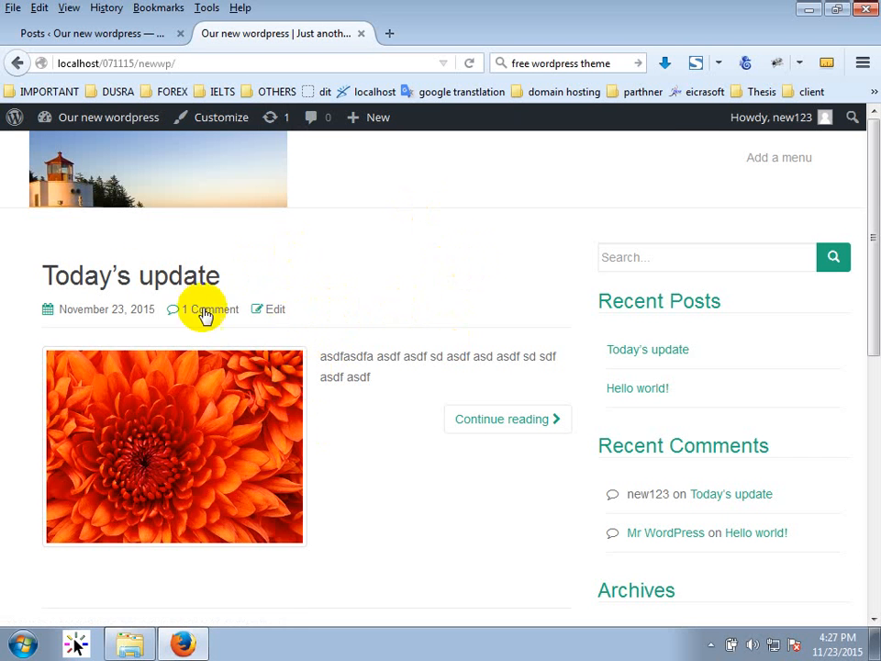
scroll(175, 367, "down", 4)
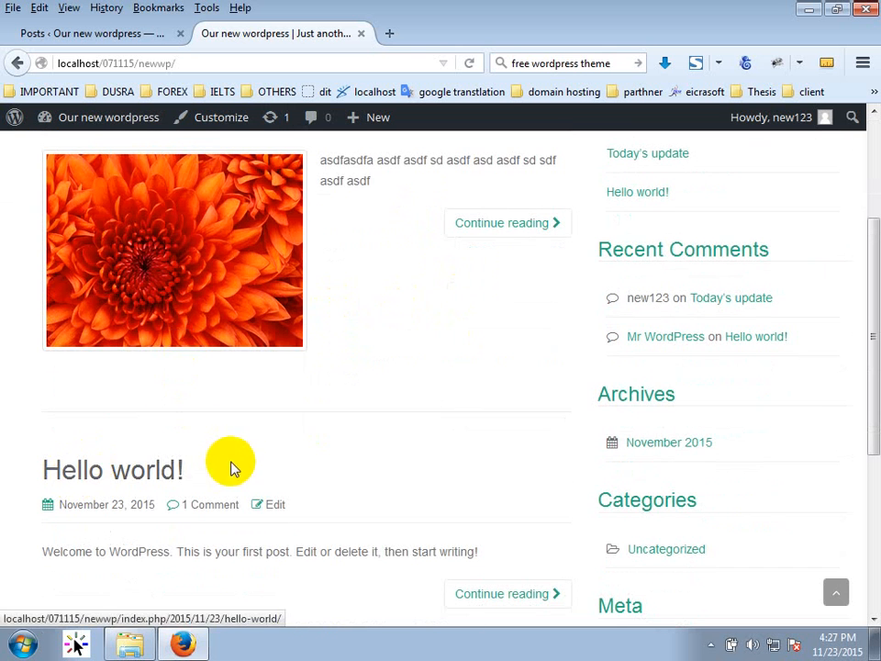
scroll(226, 458, "down", 5)
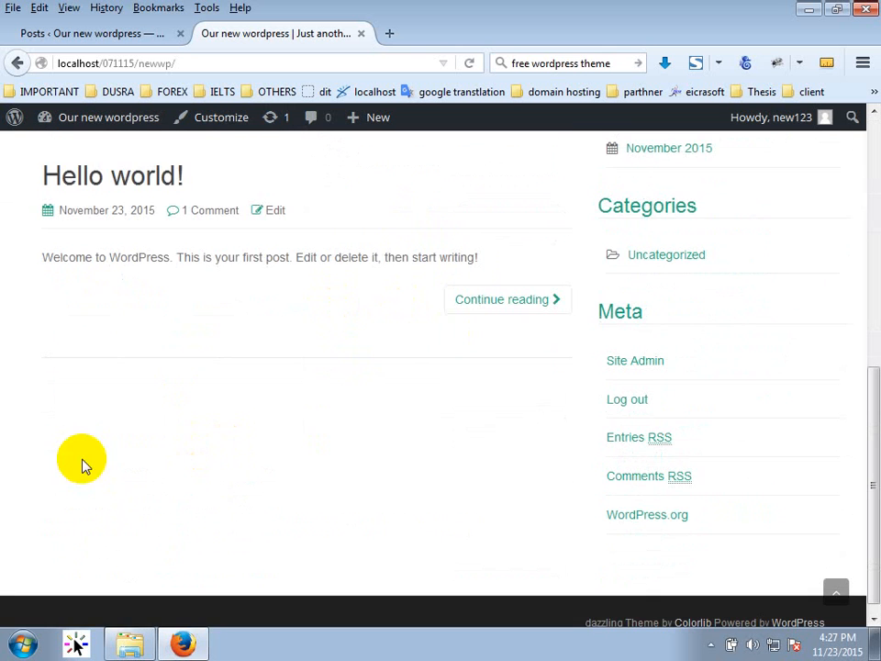
scroll(271, 494, "up", 10)
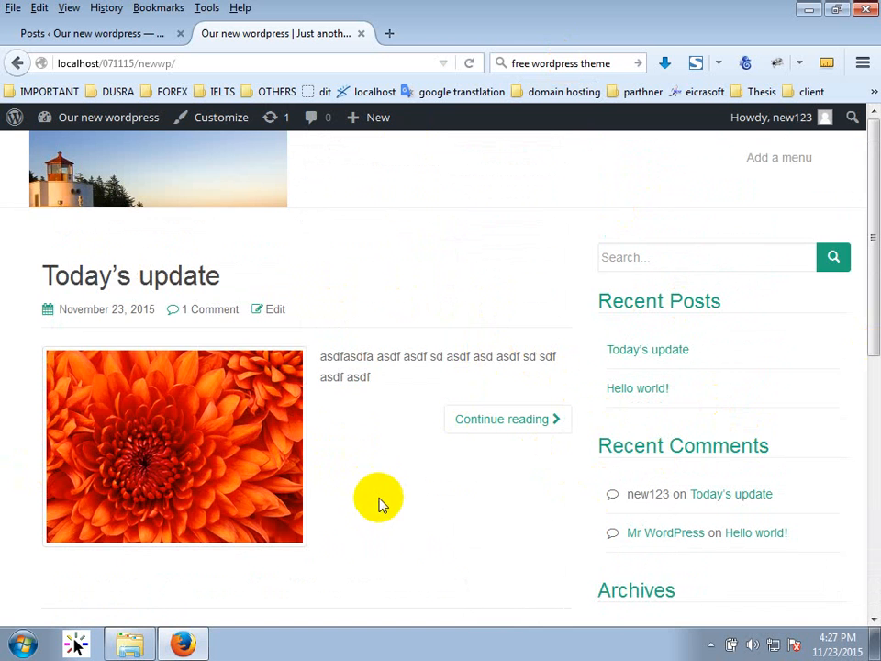
scroll(280, 558, "down", 3)
scroll(294, 528, "up", 3)
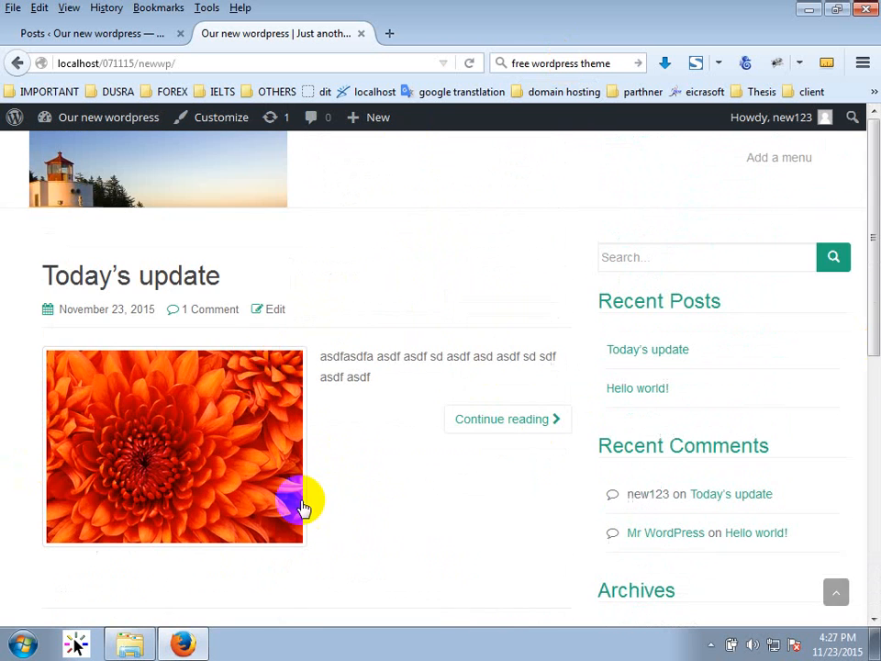
Return to the admin and open Posts > Categories.
left_click(100, 33)
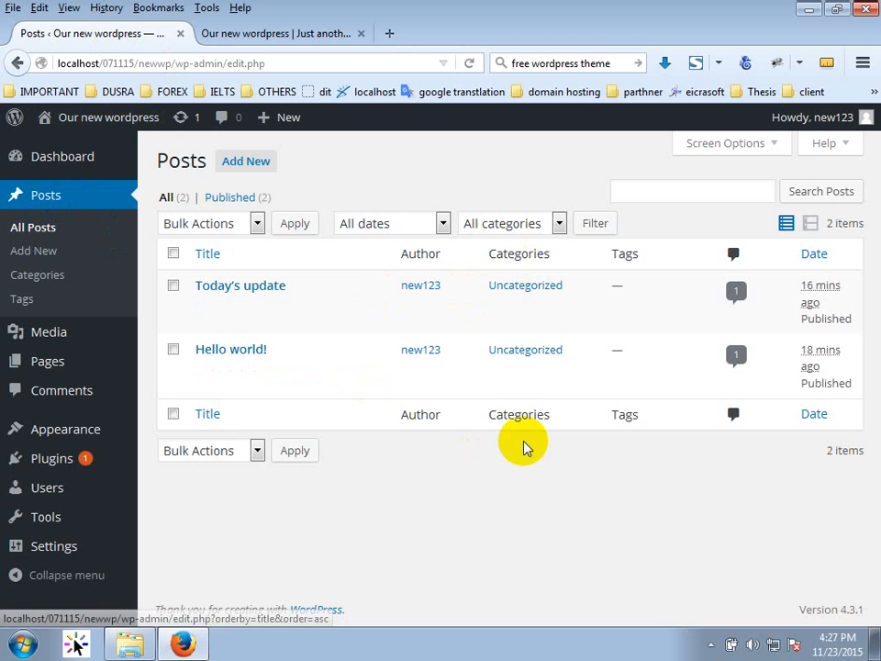
mouse_move(237, 317)
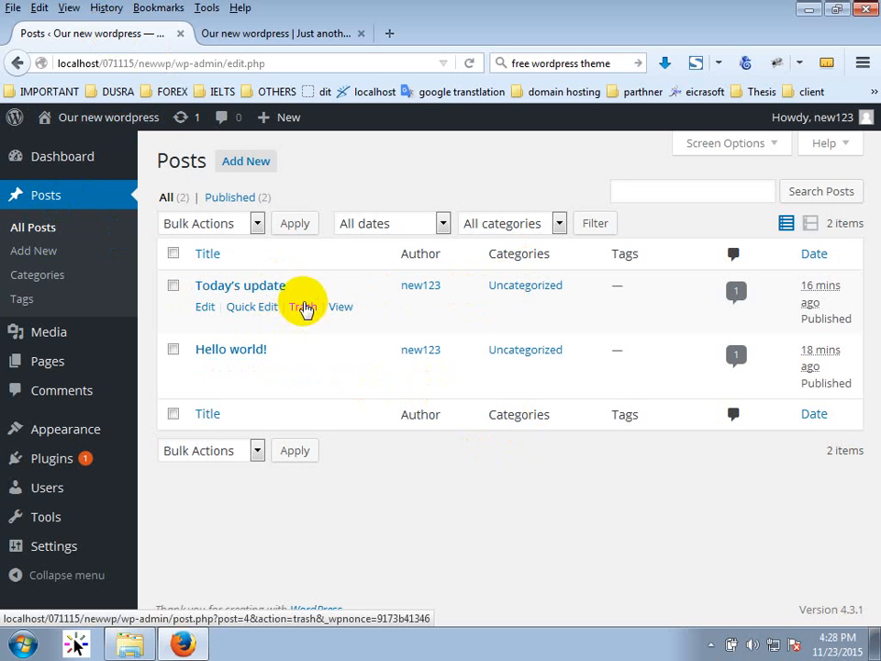
left_click(55, 279)
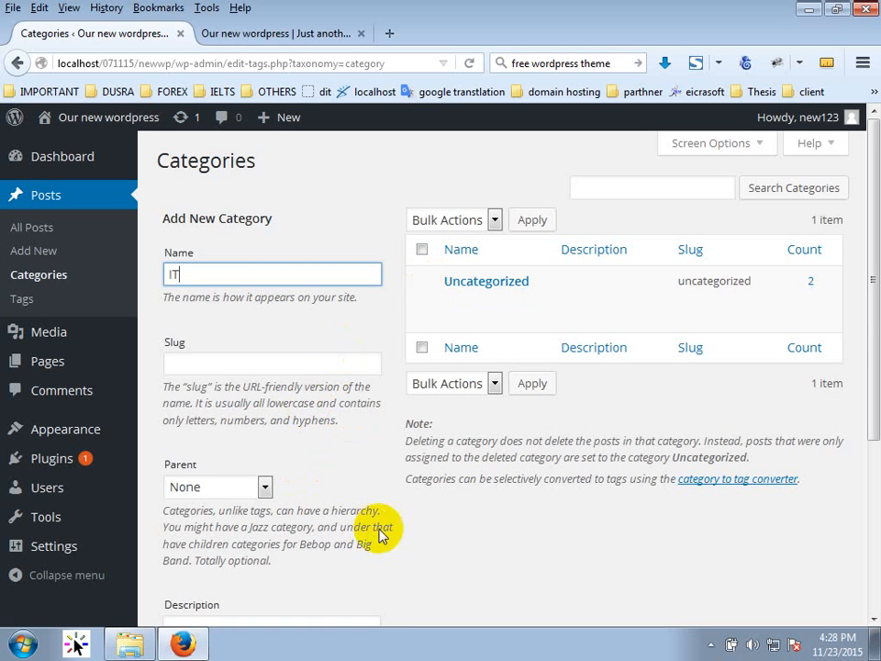
Create the categories IT and News, then return to the All Posts list.
scroll(386, 496, "down", 3)
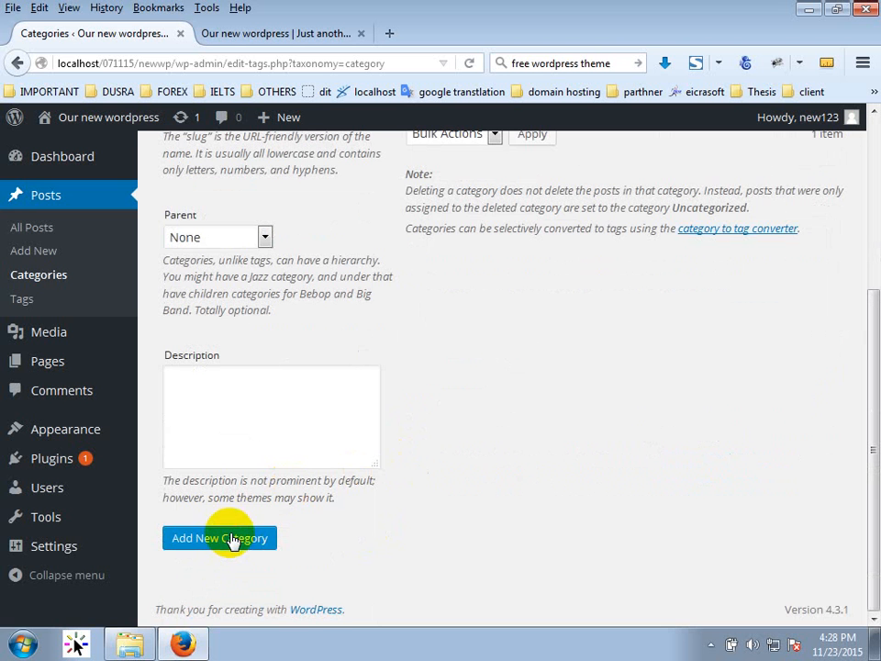
left_click(234, 540)
scroll(562, 592, "up", 4)
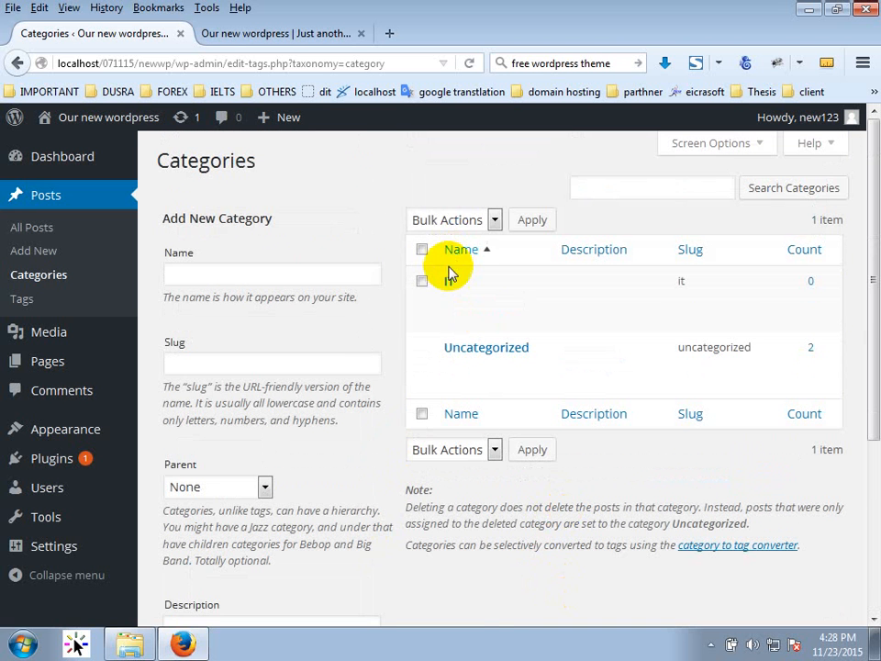
left_click(273, 272)
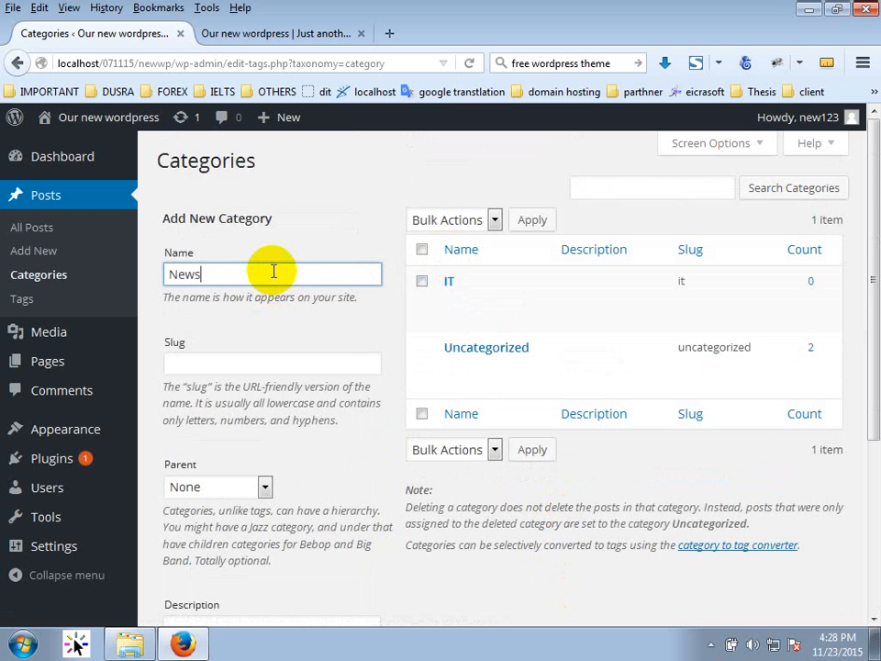
type("News")
scroll(246, 436, "down", 5)
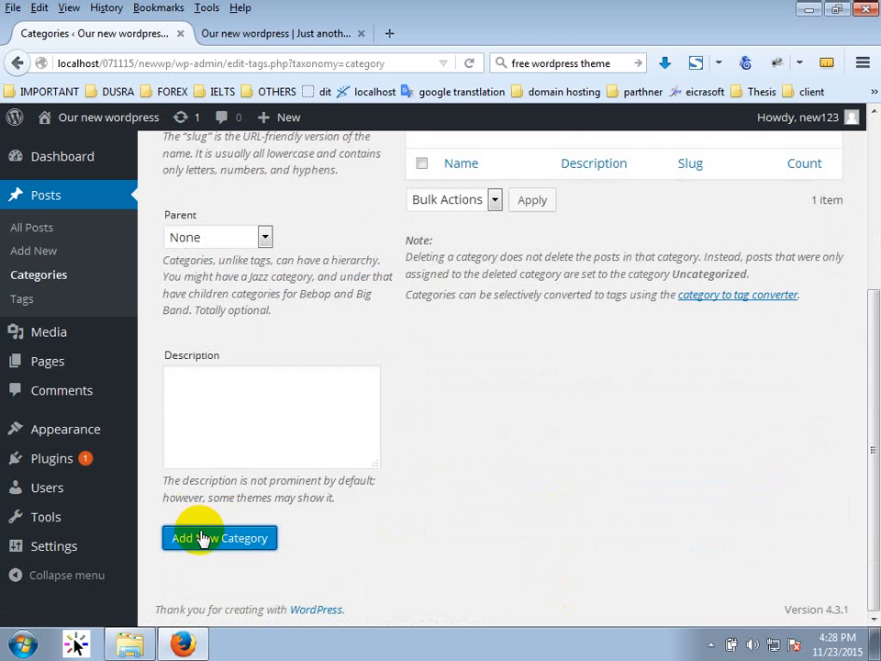
left_click(202, 538)
scroll(643, 367, "up", 5)
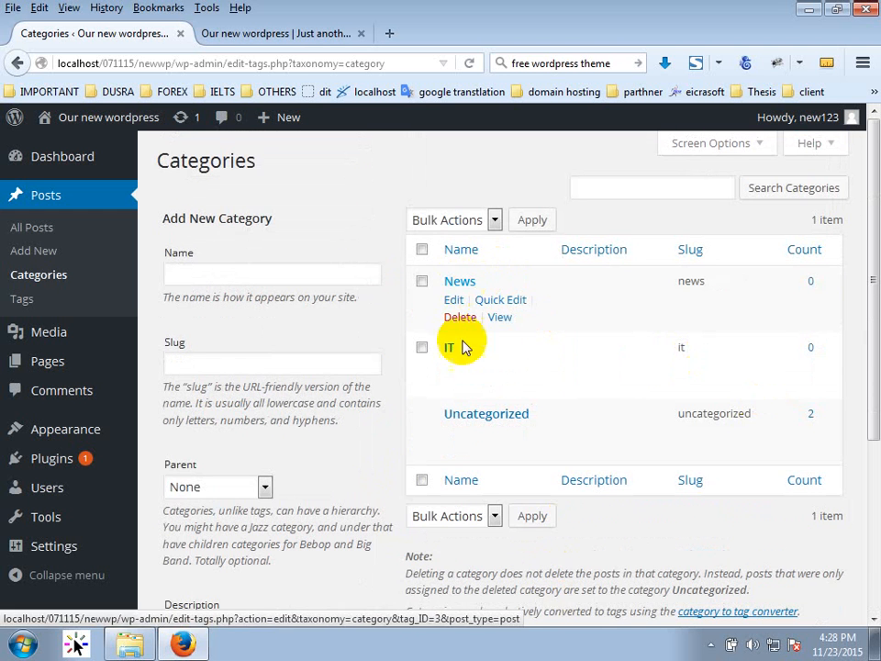
left_click(37, 231)
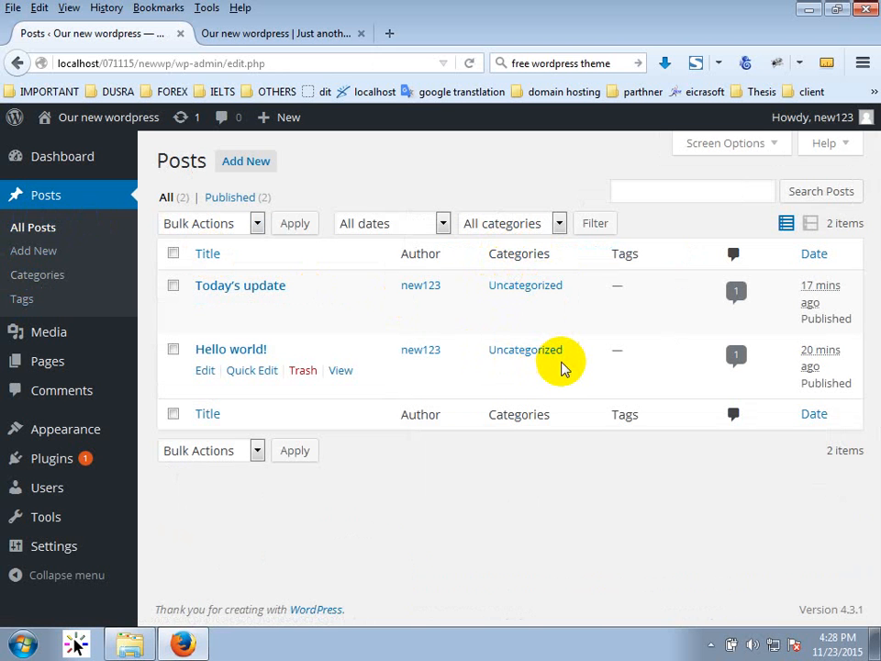
Open Today's update and turn on the Categories box in Screen Options.
left_click(227, 289)
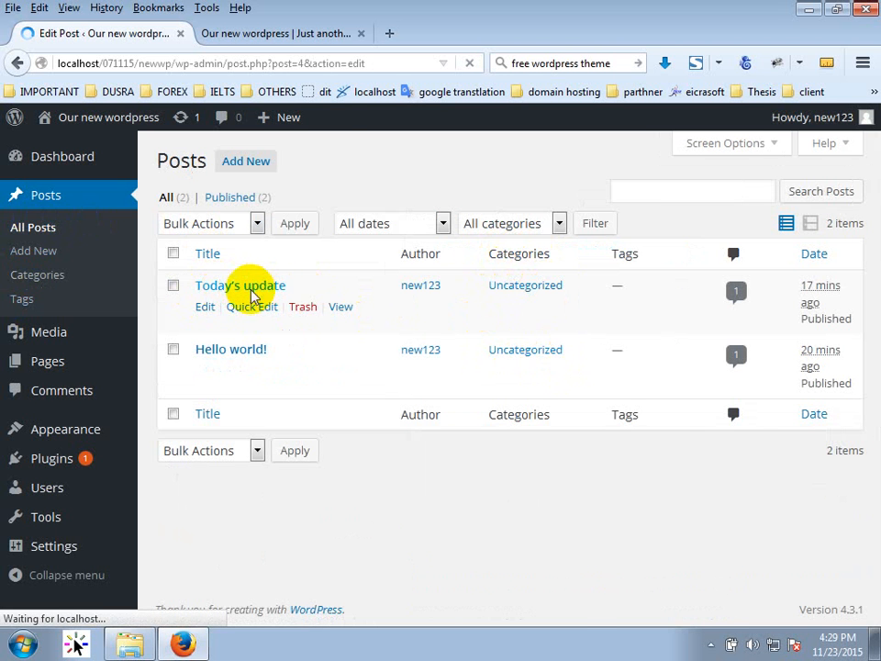
scroll(859, 437, "down", 5)
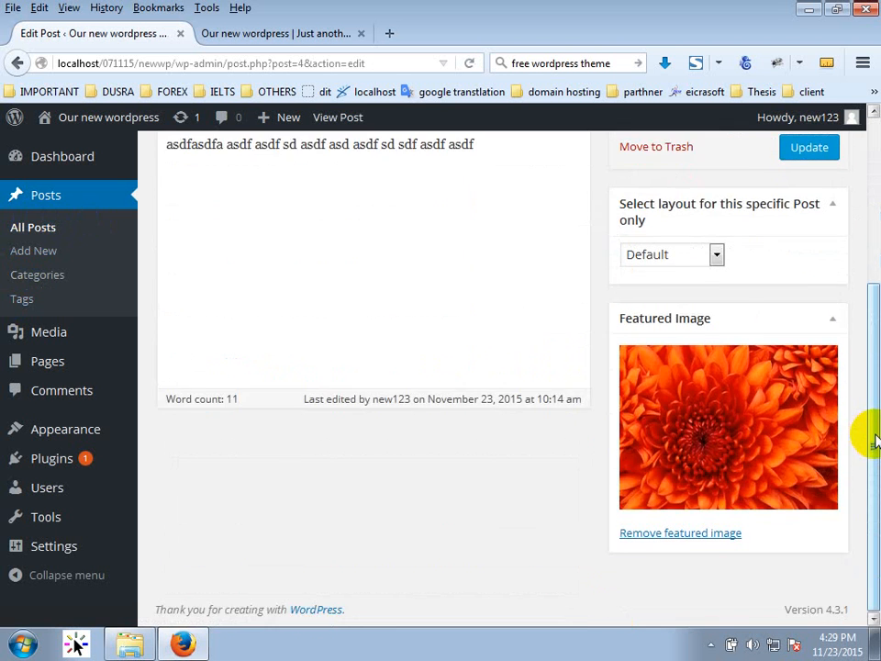
scroll(859, 437, "up", 5)
scroll(872, 440, "down", 3)
scroll(866, 429, "up", 3)
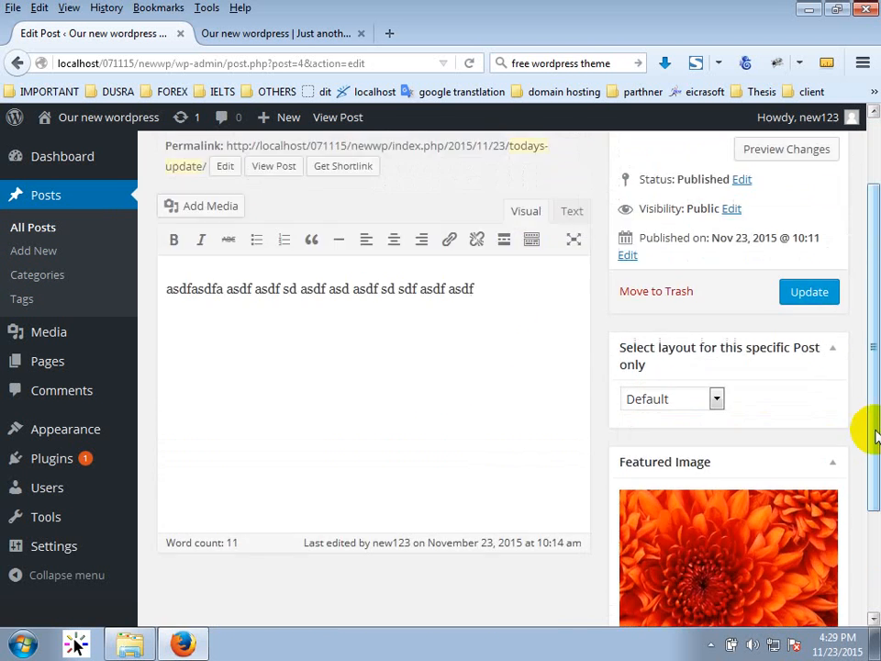
left_click(740, 149)
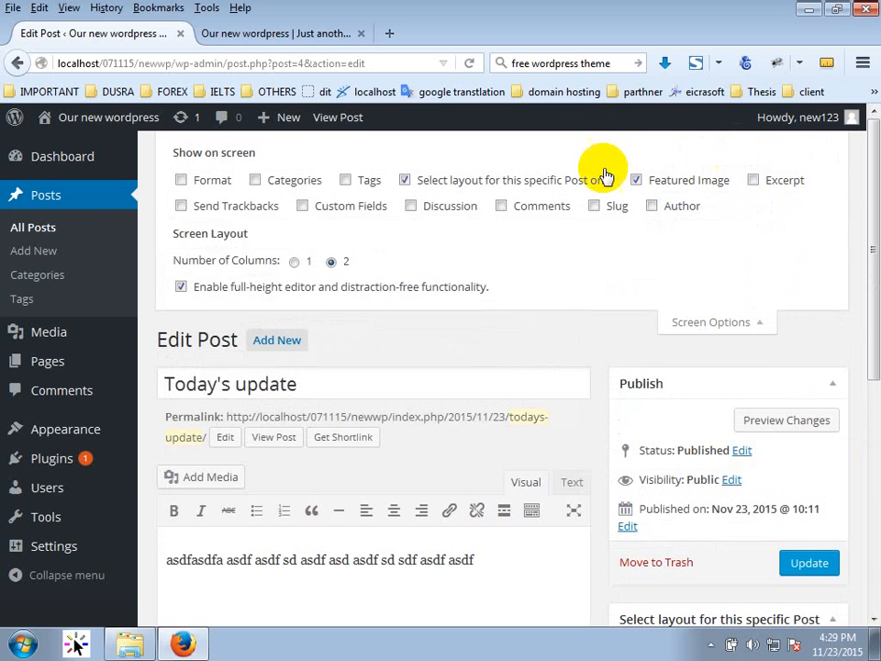
left_click(256, 181)
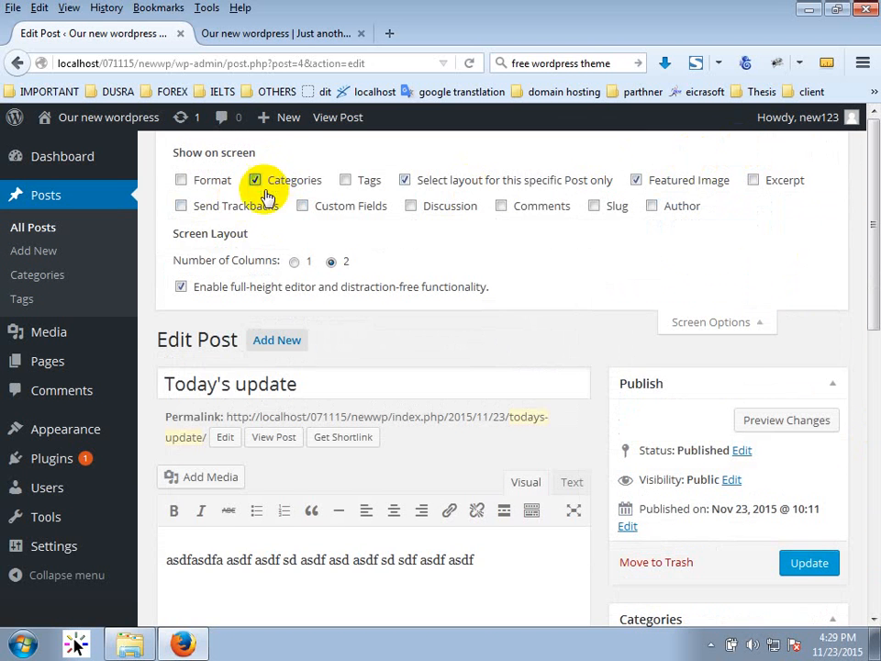
left_click(753, 324)
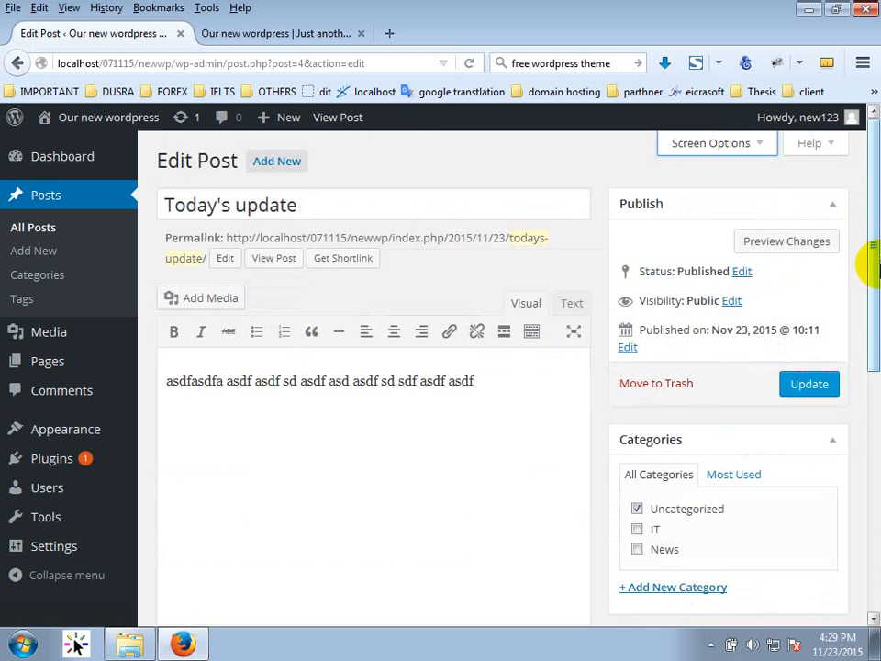
Leave only News ticked, clearing Uncategorized and IT, and update the post.
scroll(863, 276, "down", 3)
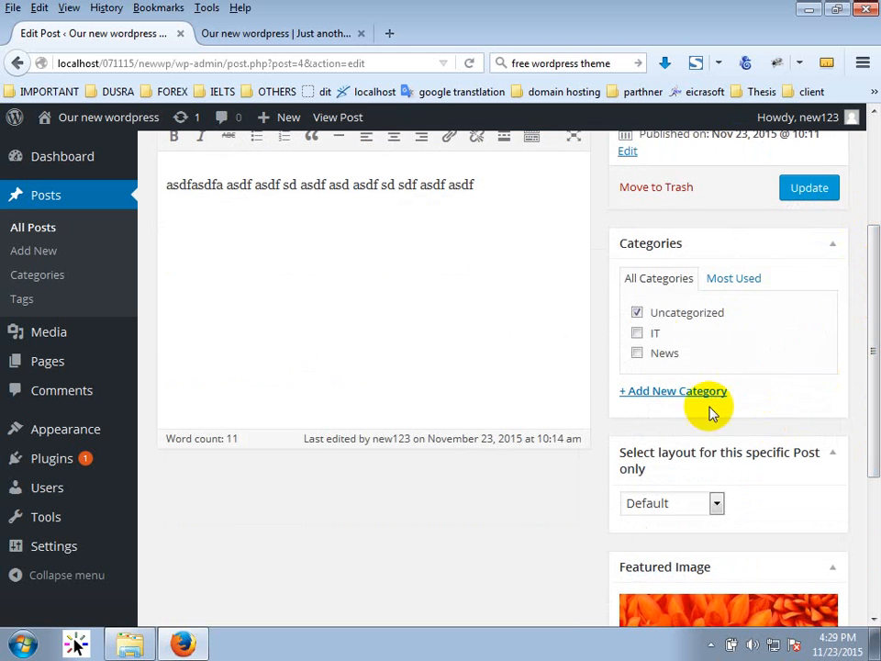
left_click(690, 317)
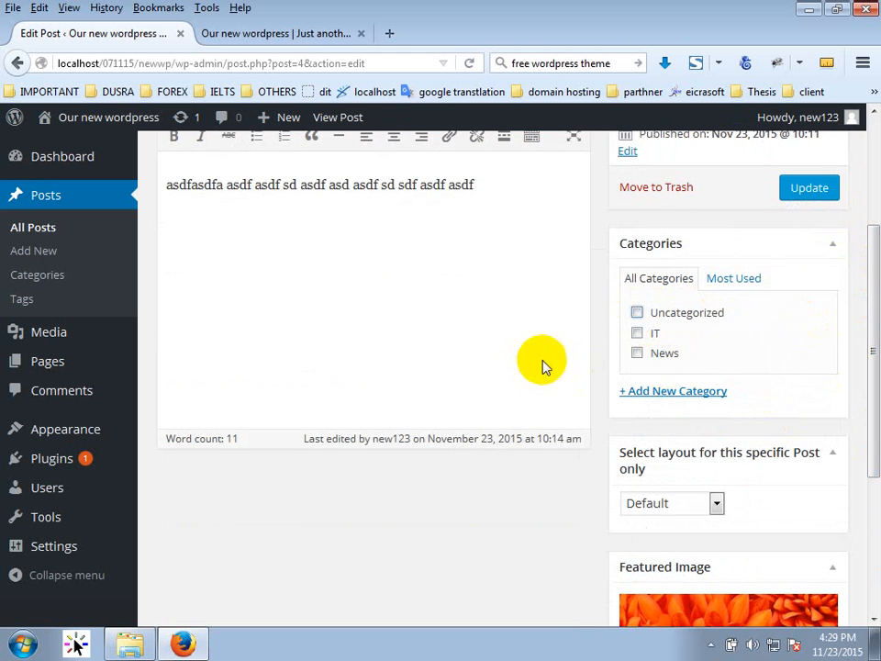
left_click(665, 358)
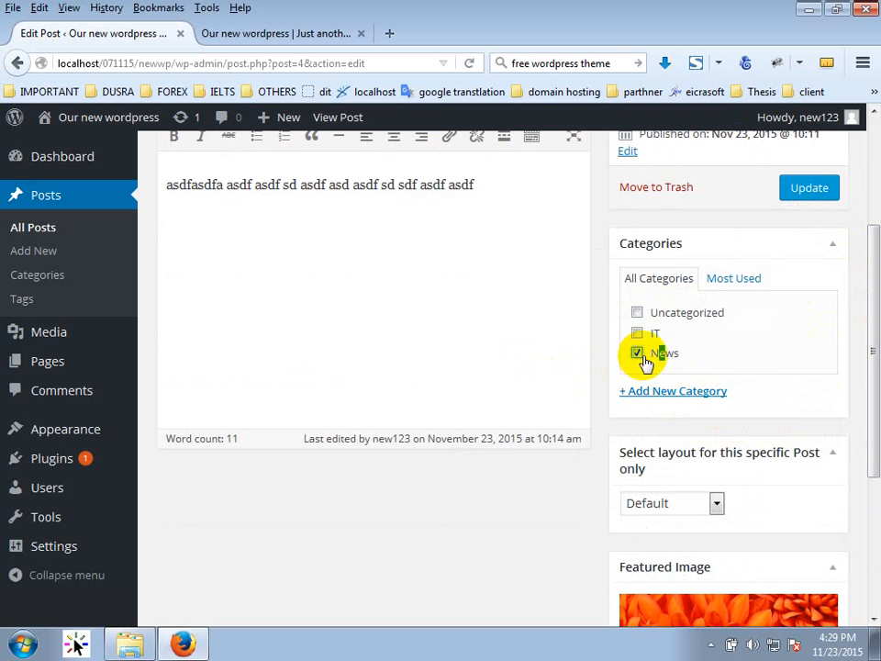
left_click(638, 354)
left_click(637, 337)
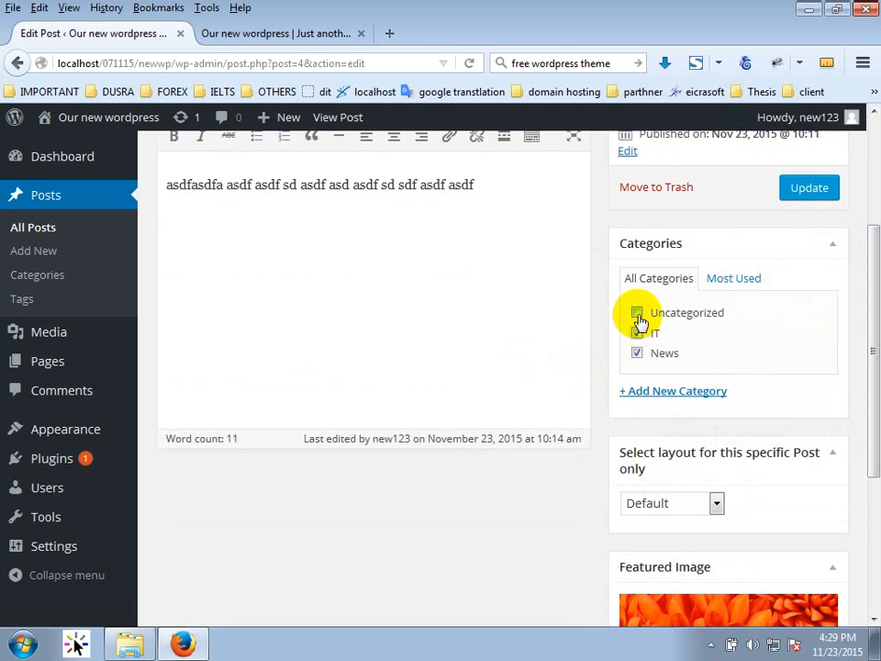
left_click(637, 316)
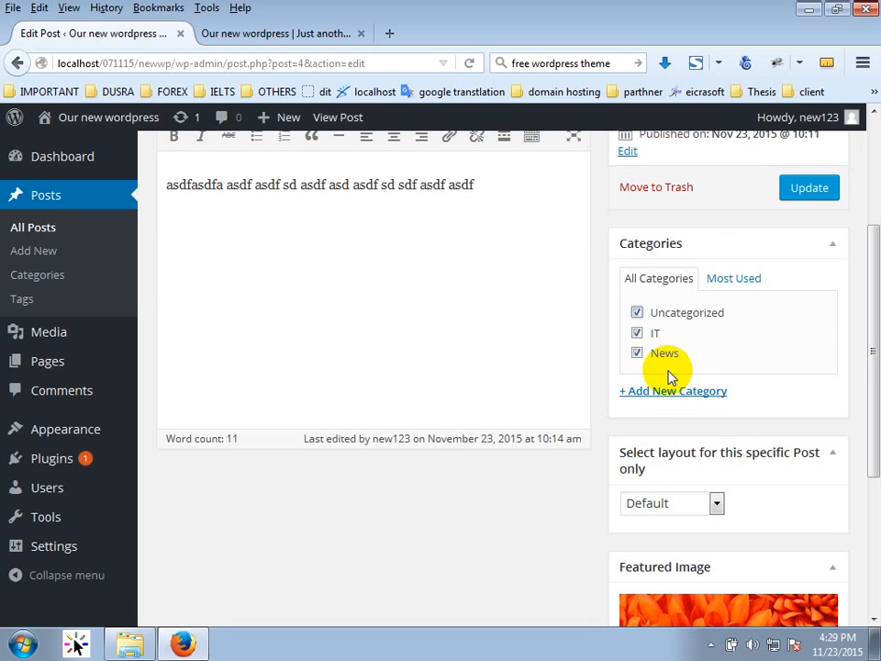
left_click(659, 331)
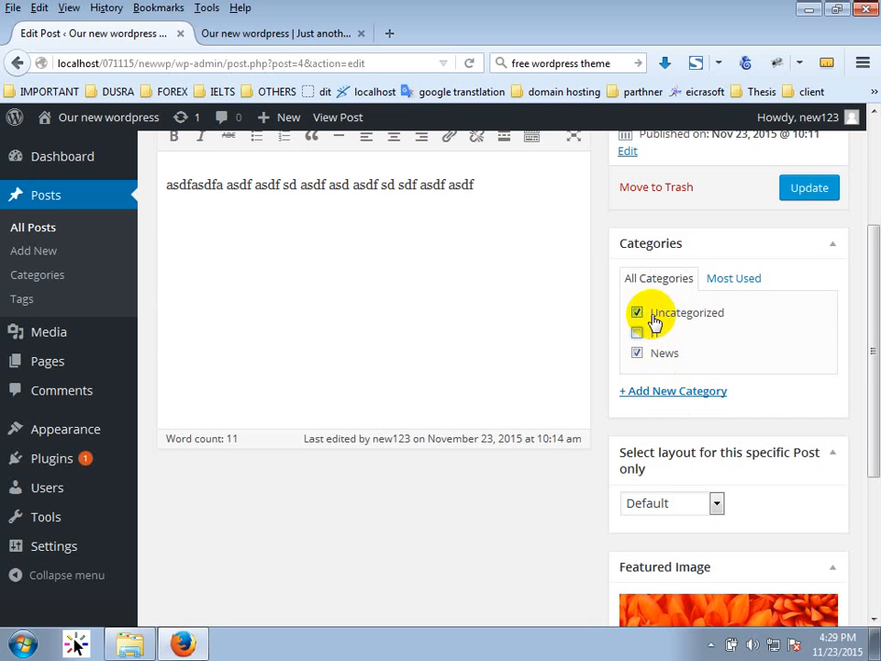
left_click(655, 314)
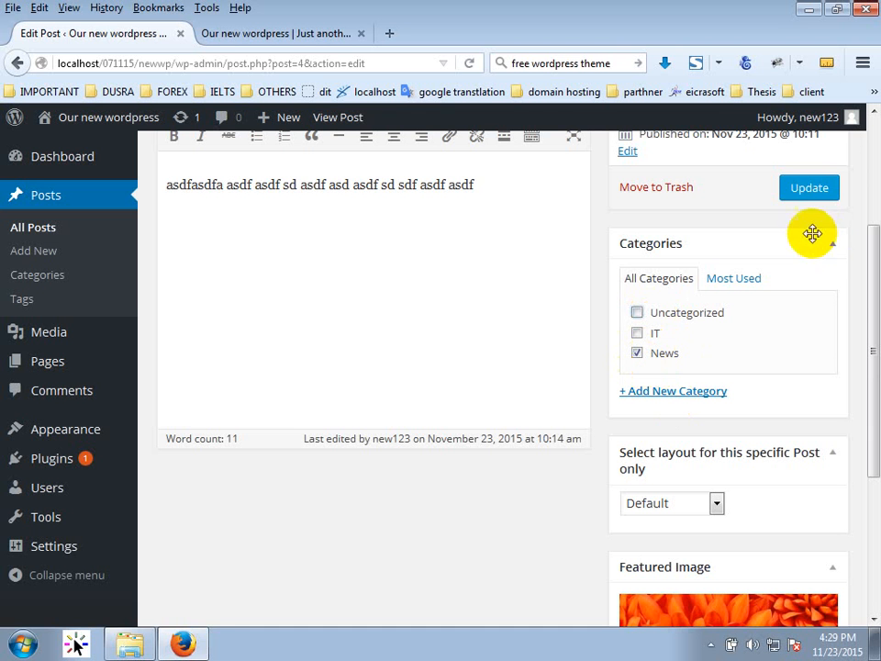
left_click(812, 204)
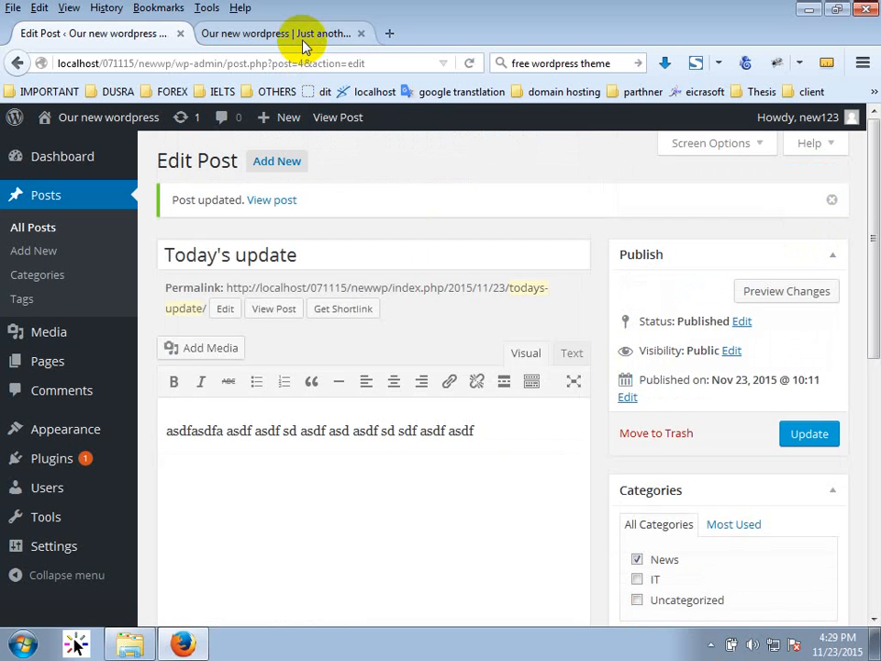
left_click(304, 37)
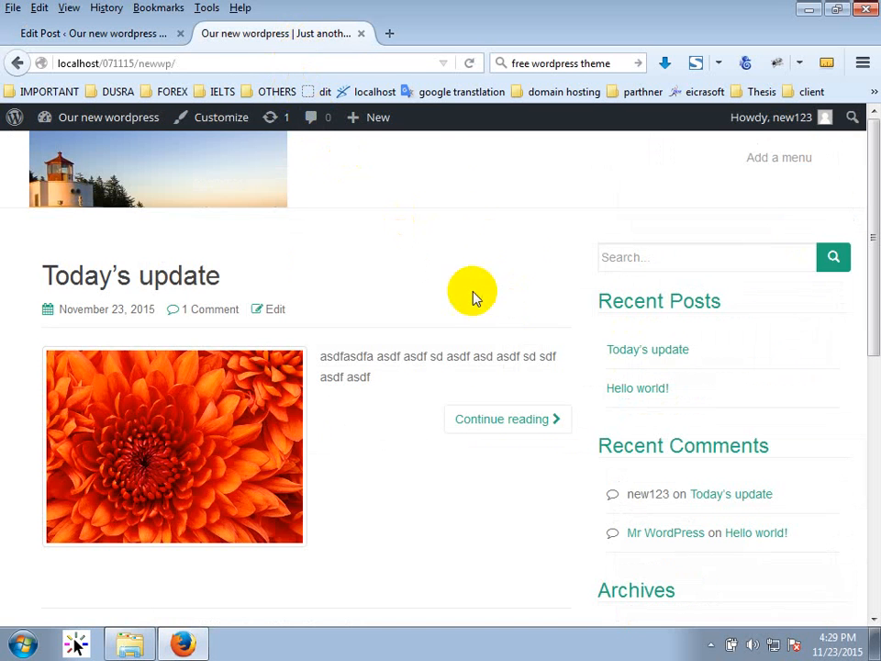
Reload the front page to confirm Today's update is under News, then return to the editor.
scroll(364, 312, "down", 2)
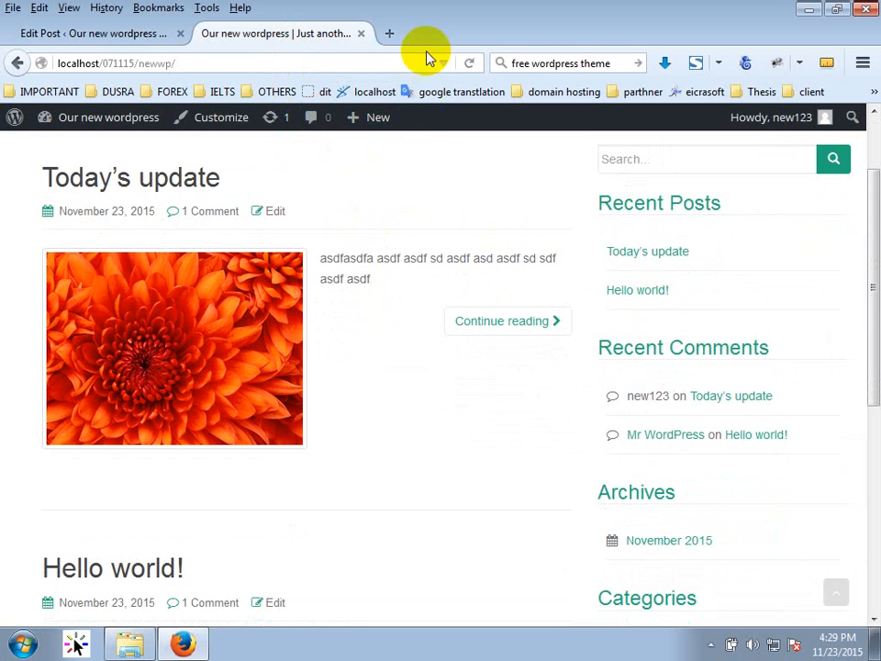
left_click(469, 62)
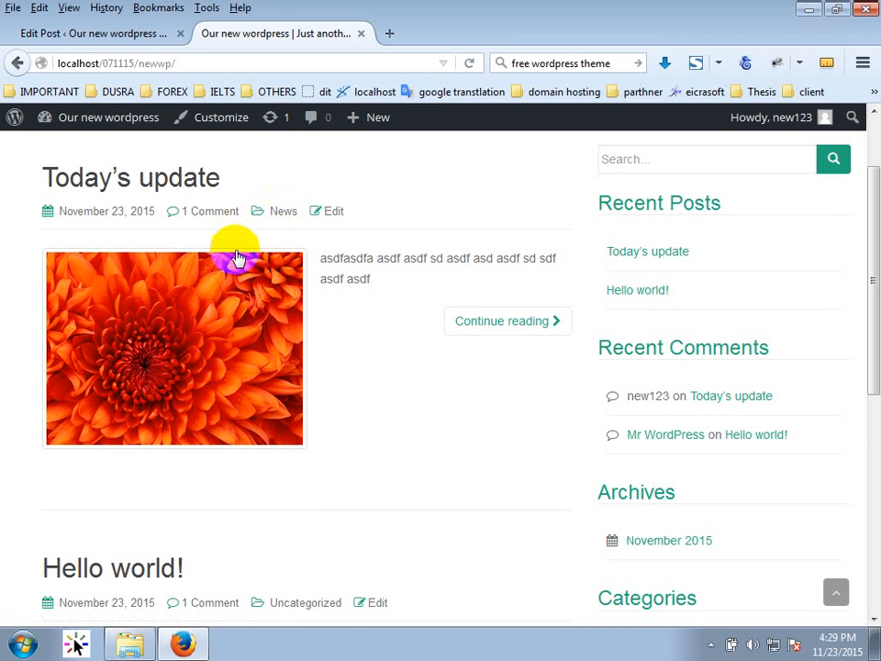
scroll(273, 292, "down", 5)
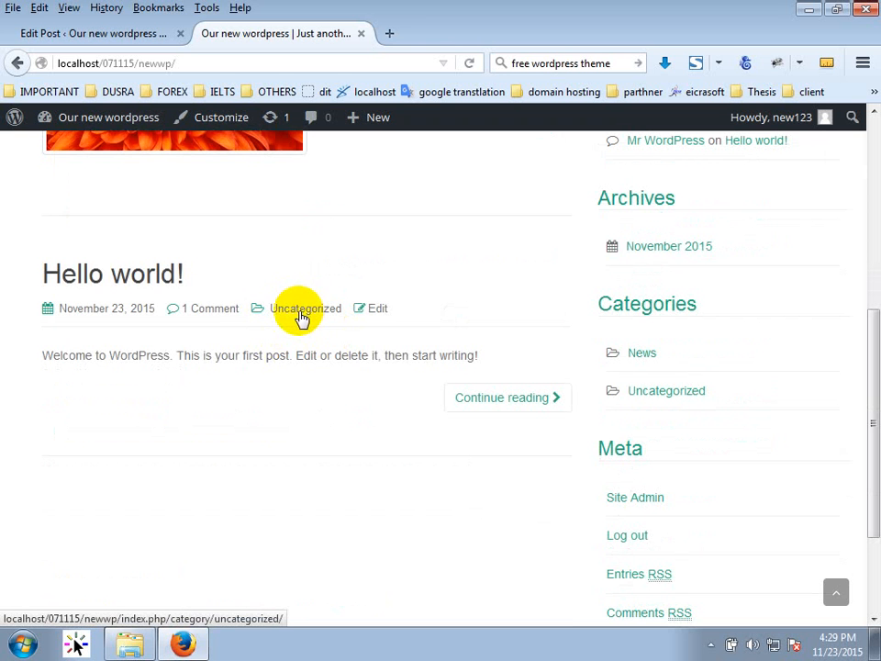
scroll(302, 336, "up", 5)
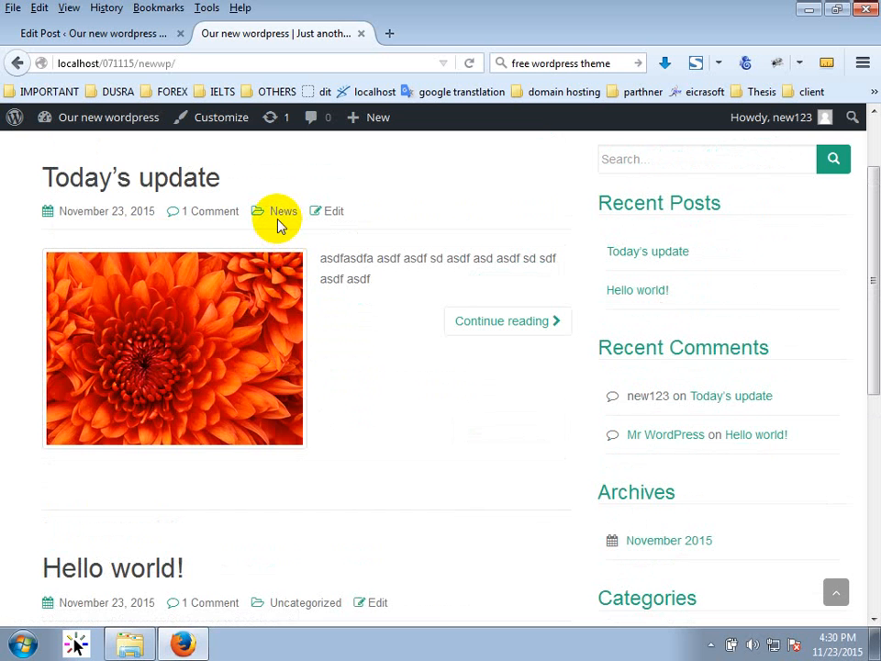
left_click(132, 34)
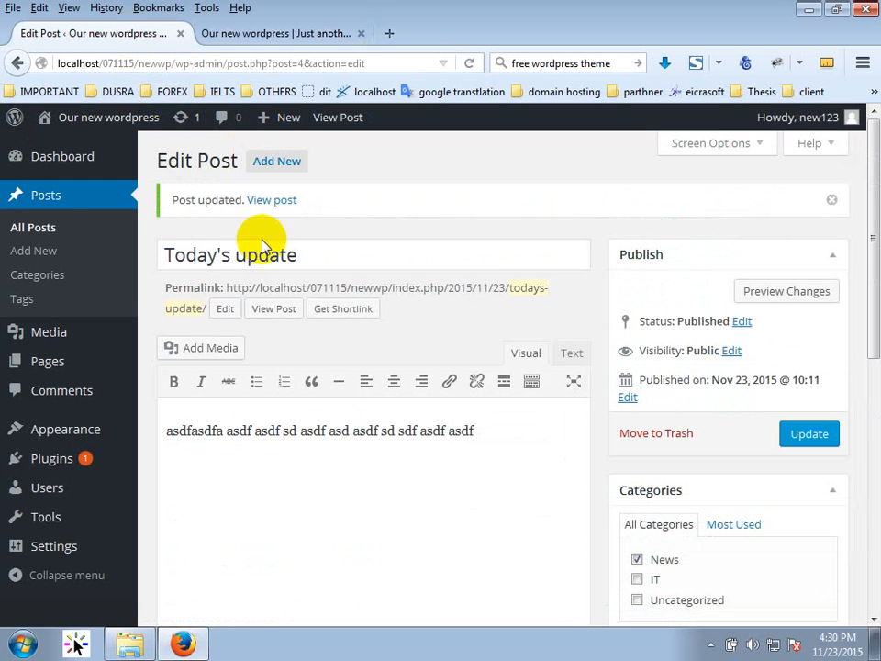
Tick IT and News on Hello world!, untick Uncategorized, update, and reload the blog.
left_click(46, 228)
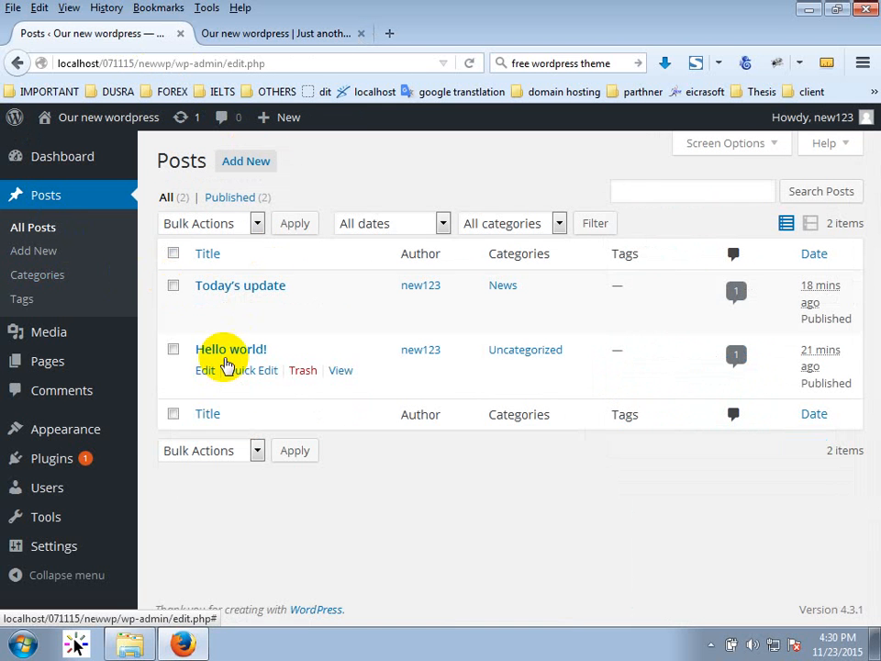
left_click(226, 357)
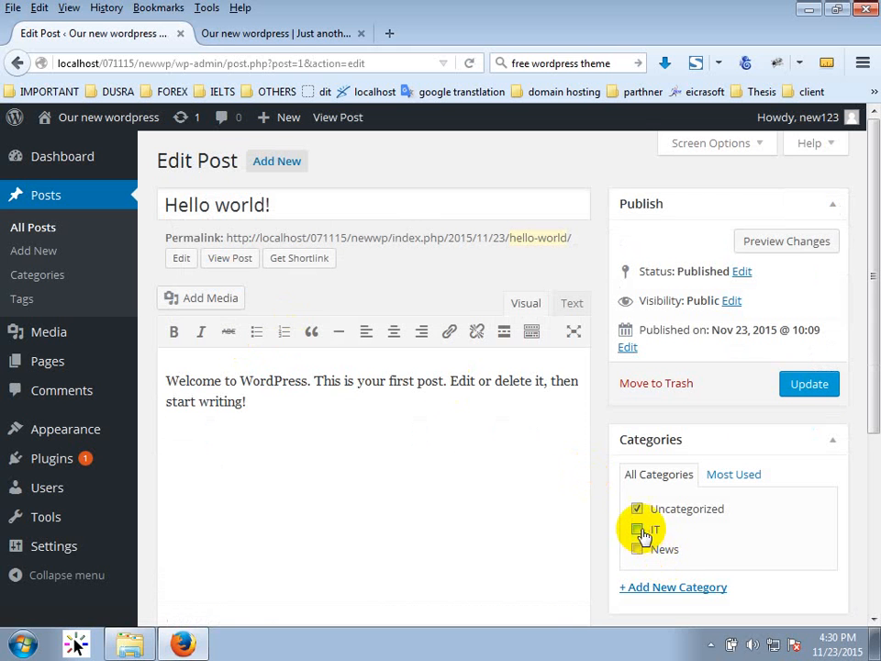
left_click(637, 528)
left_click(637, 549)
left_click(637, 509)
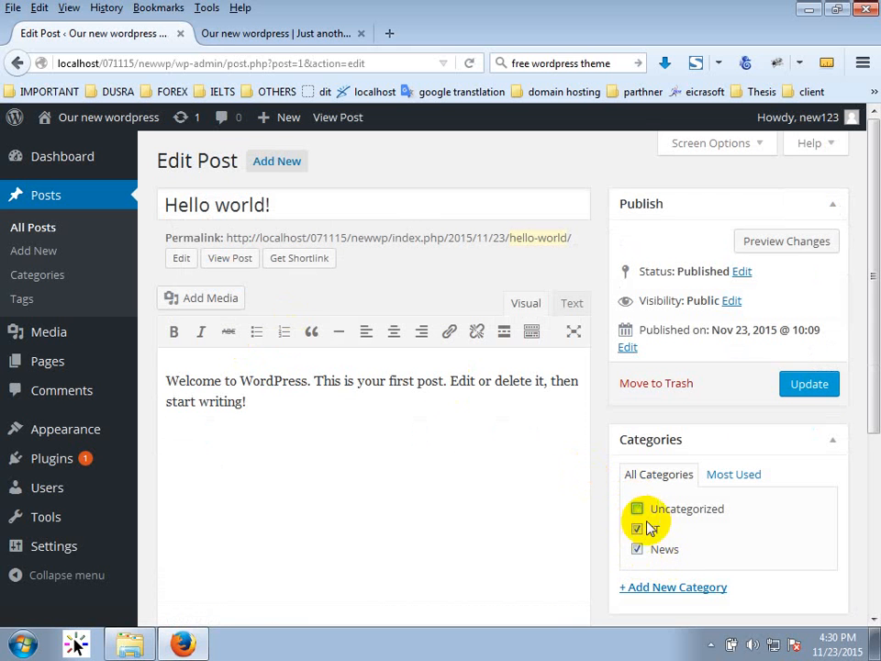
left_click(793, 391)
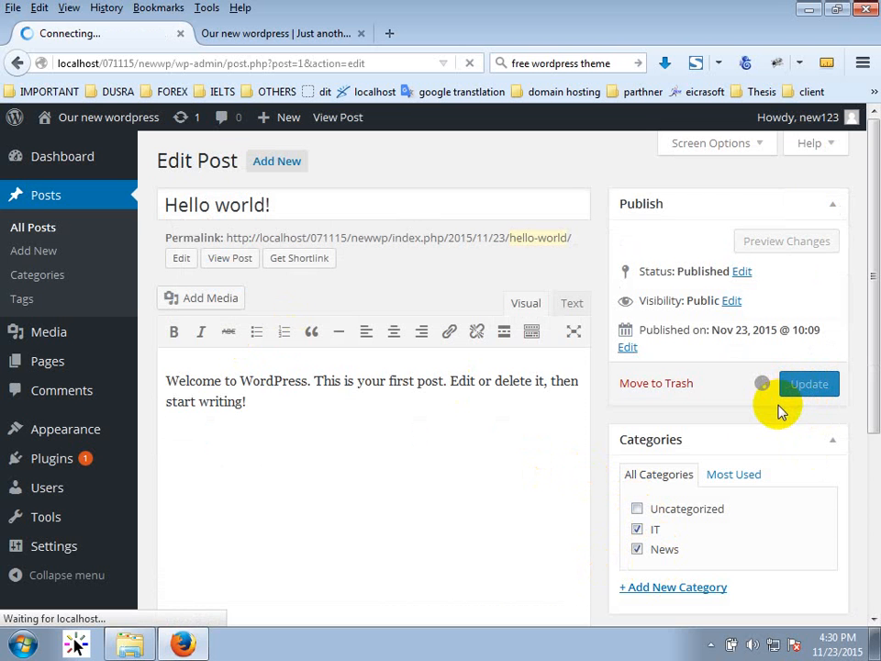
left_click(316, 33)
left_click(472, 64)
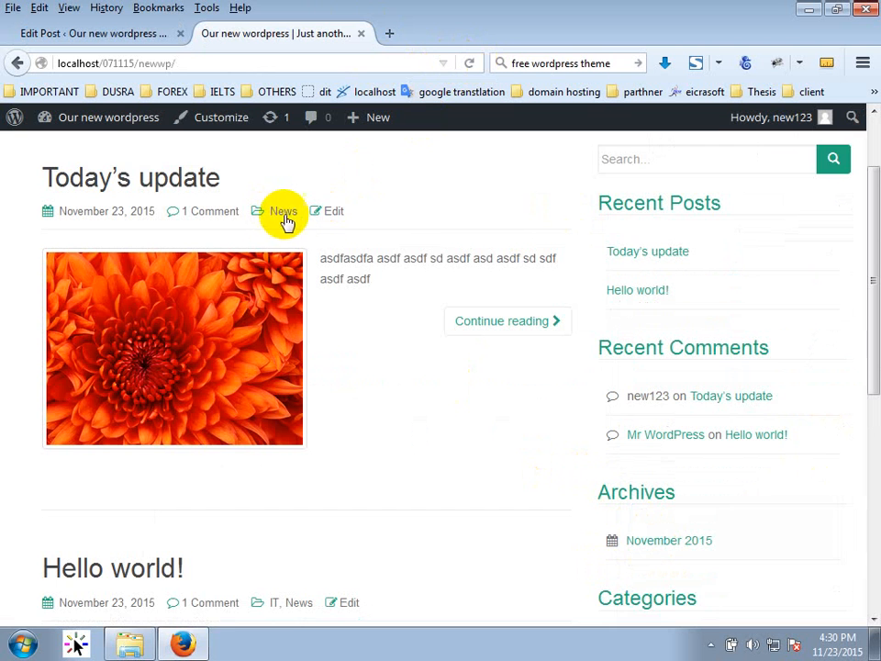
scroll(520, 418, "down", 4)
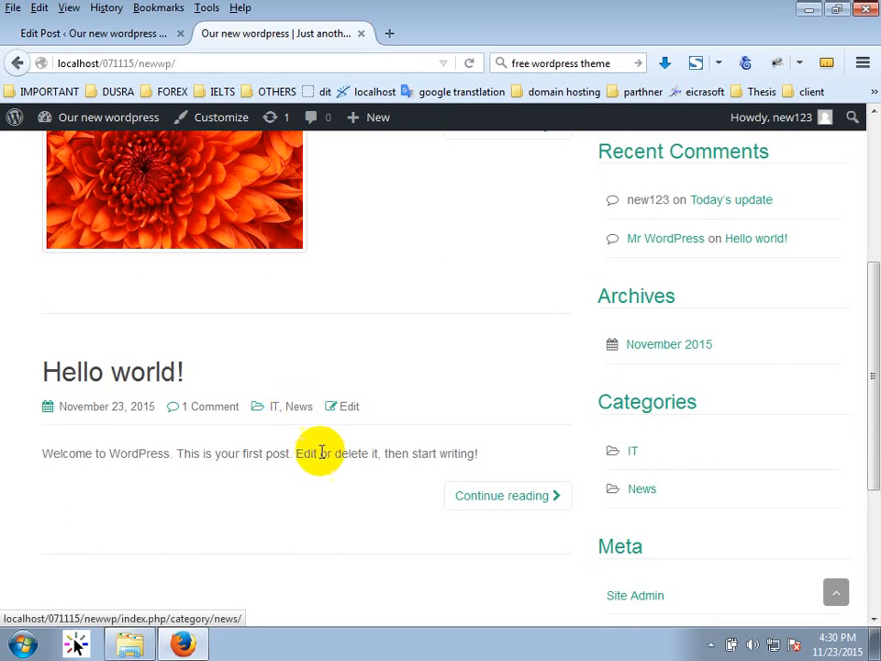
scroll(315, 453, "up", 4)
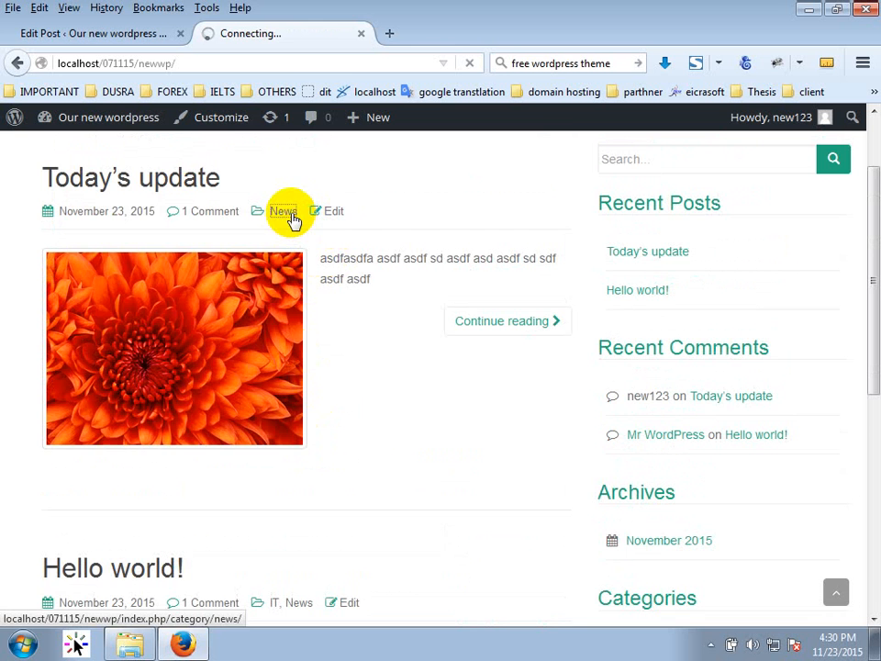
scroll(376, 368, "down", 1)
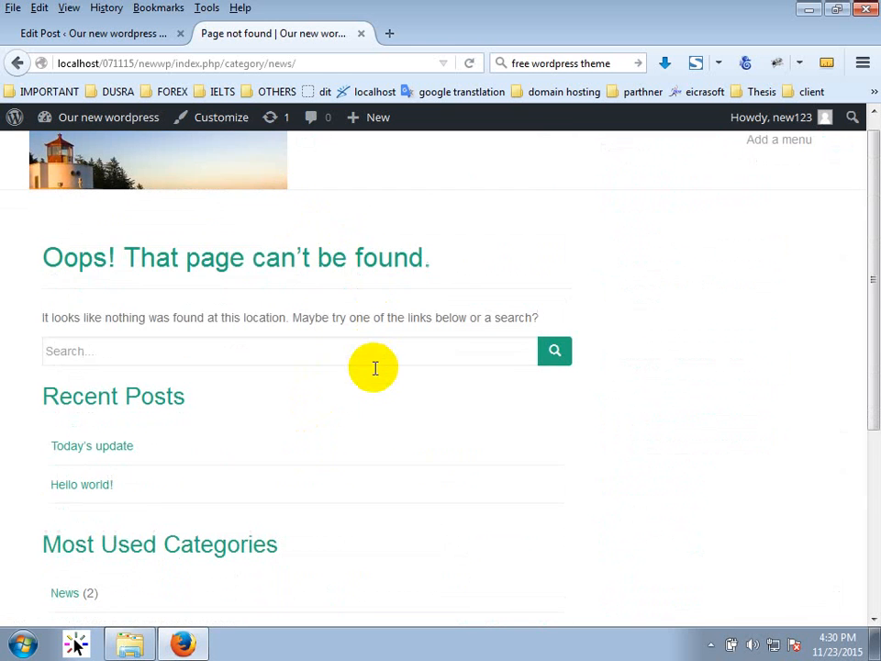
scroll(375, 368, "down", 6)
scroll(373, 373, "up", 4)
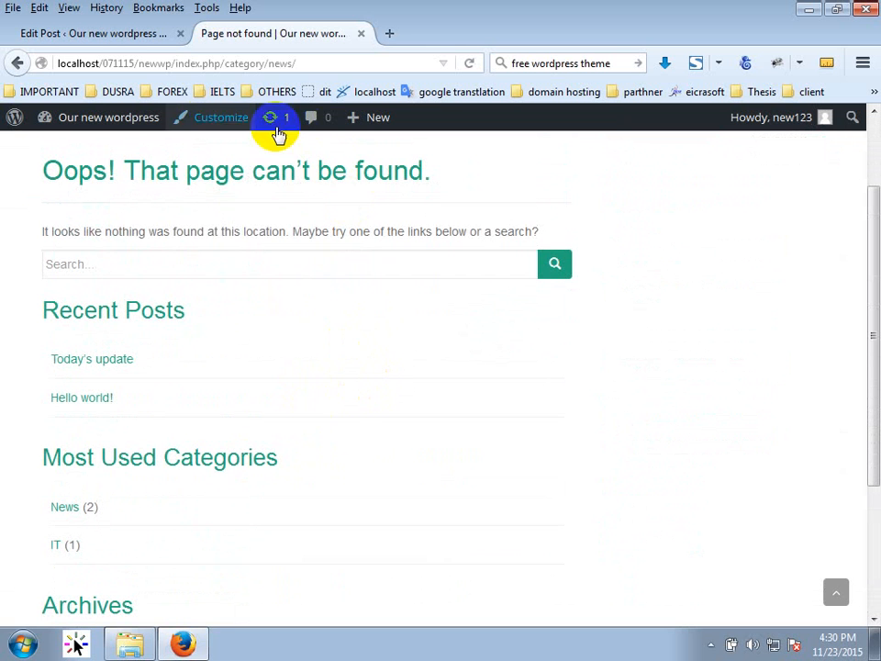
left_click(18, 63)
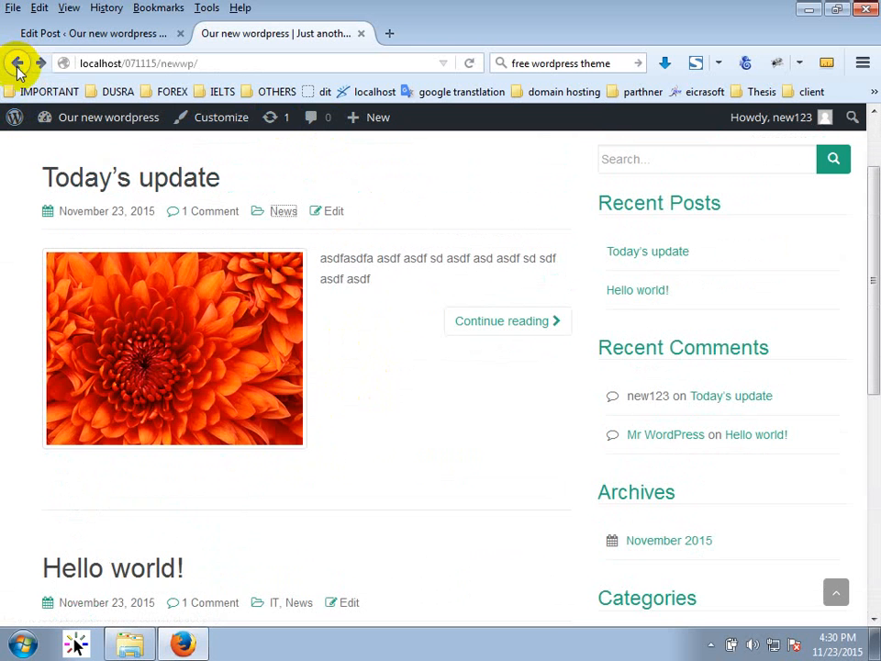
Activate the Twenty Fourteen theme from Appearance > Themes.
left_click(102, 33)
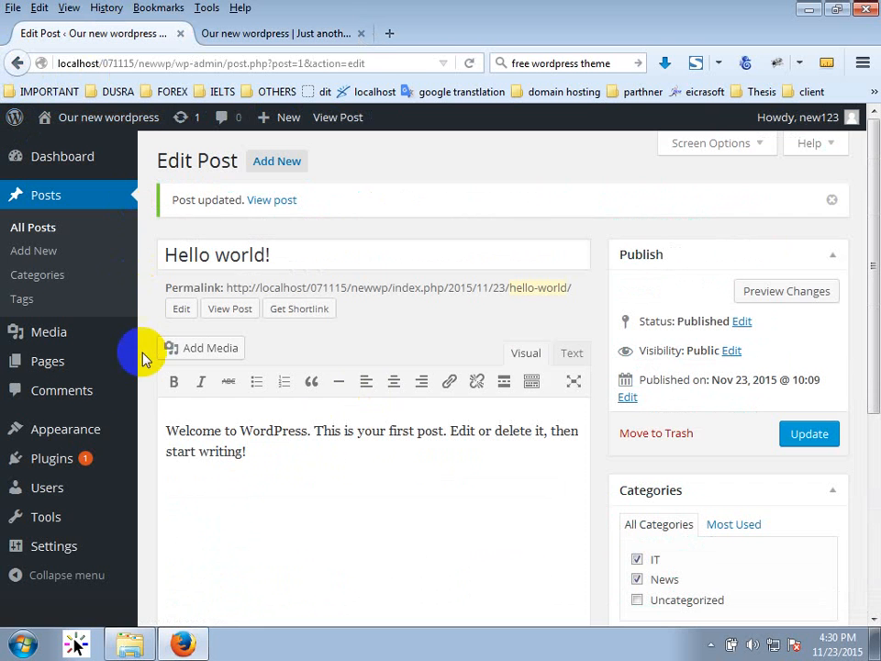
mouse_move(81, 439)
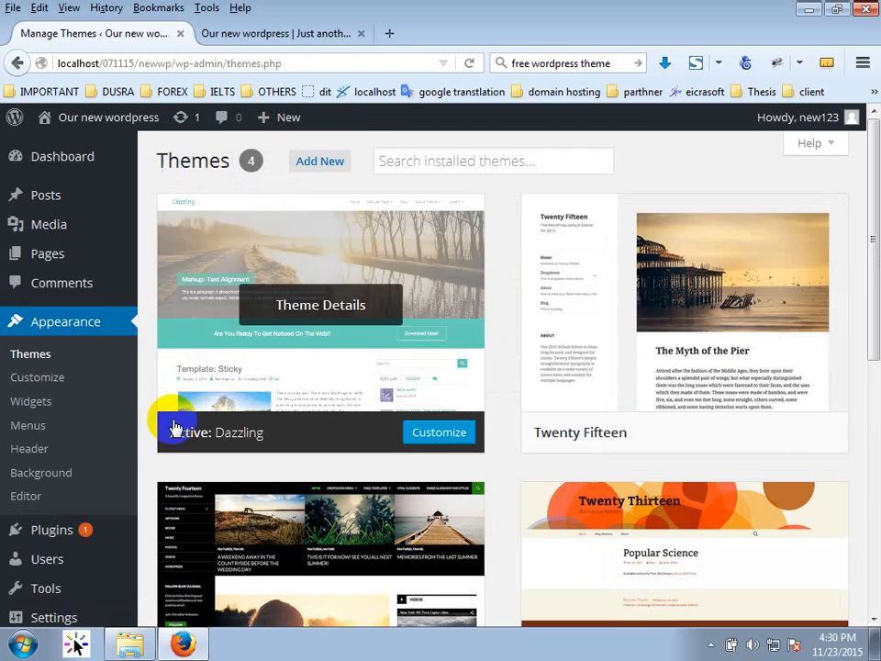
scroll(346, 454, "down", 3)
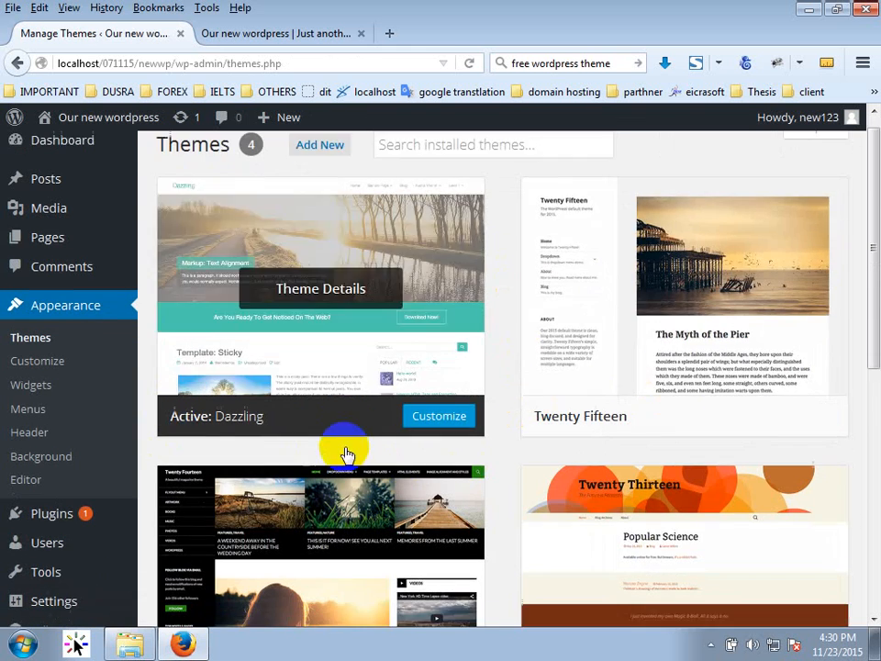
left_click(356, 529)
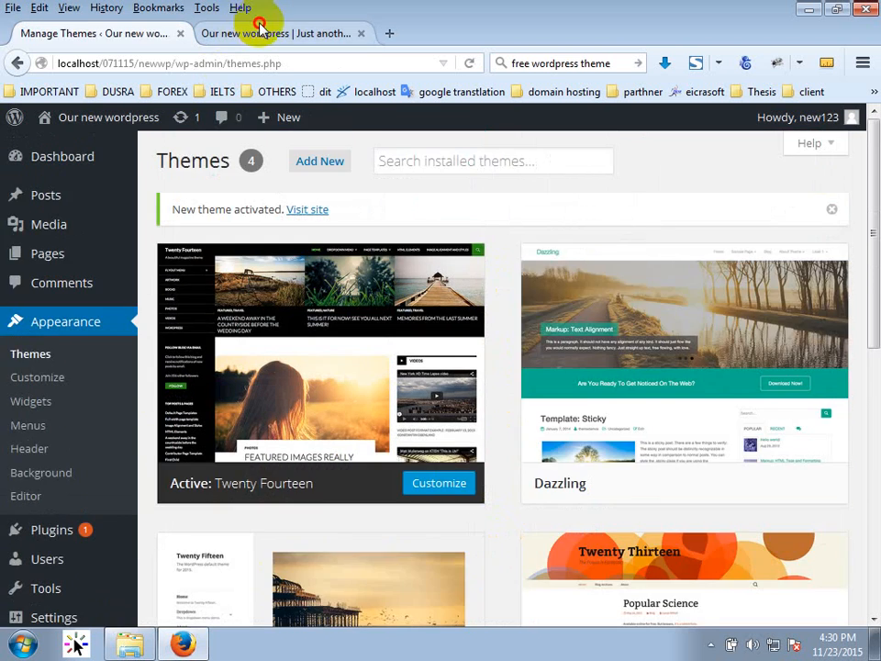
Open Today's update on the live site to view it in Twenty Fourteen.
left_click(256, 30)
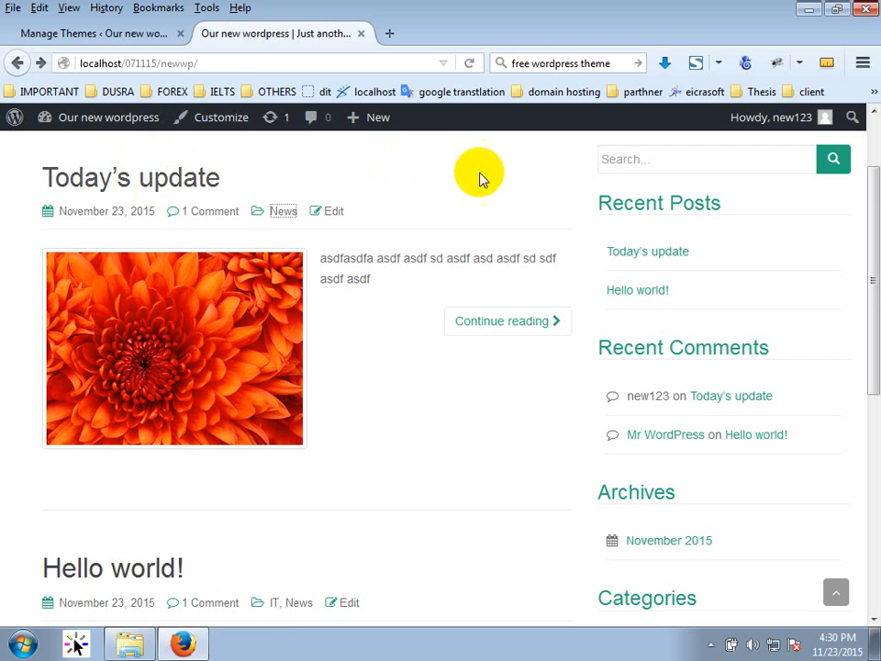
left_click(156, 183)
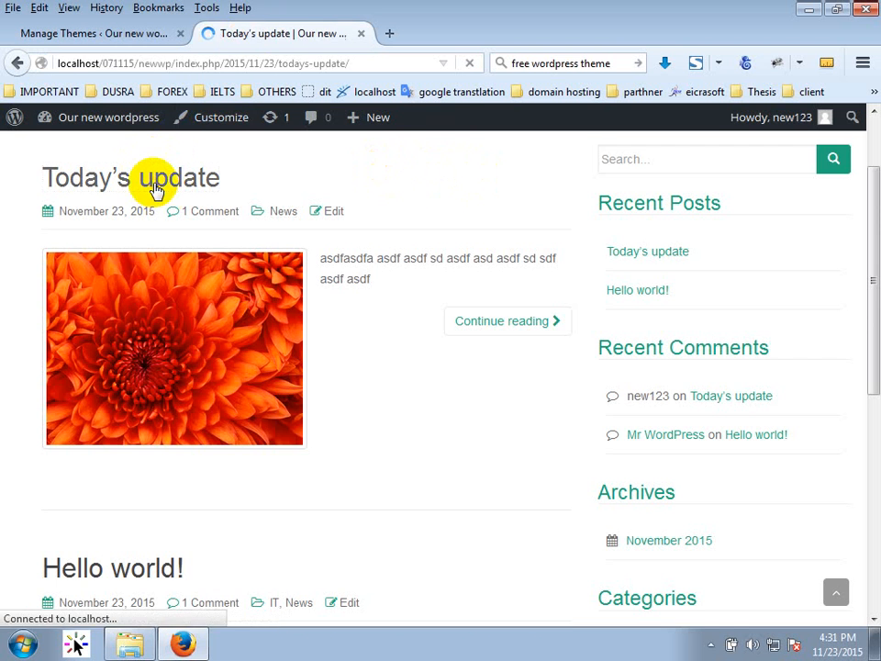
scroll(376, 306, "down", 5)
scroll(389, 303, "down", 4)
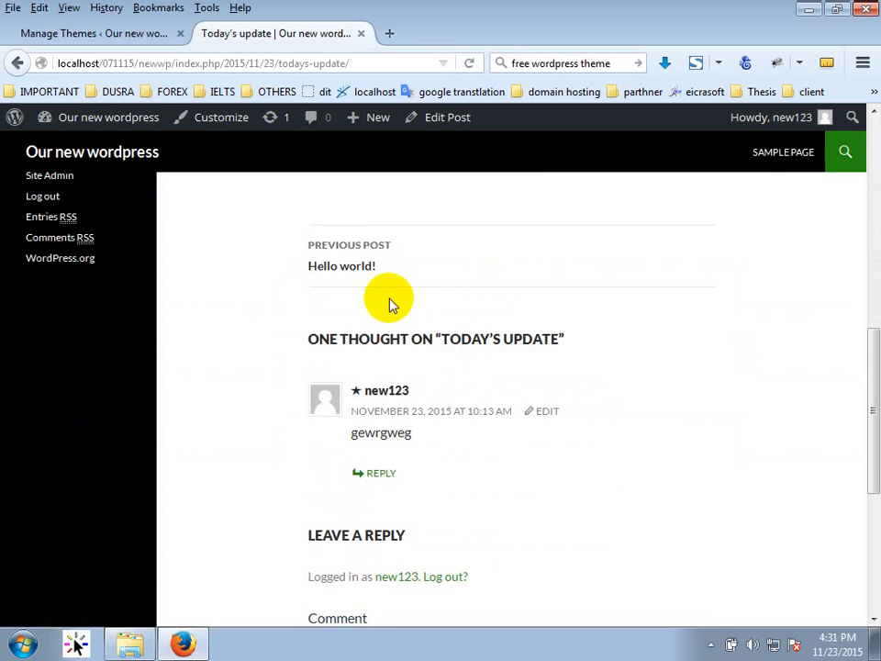
scroll(395, 299, "up", 3)
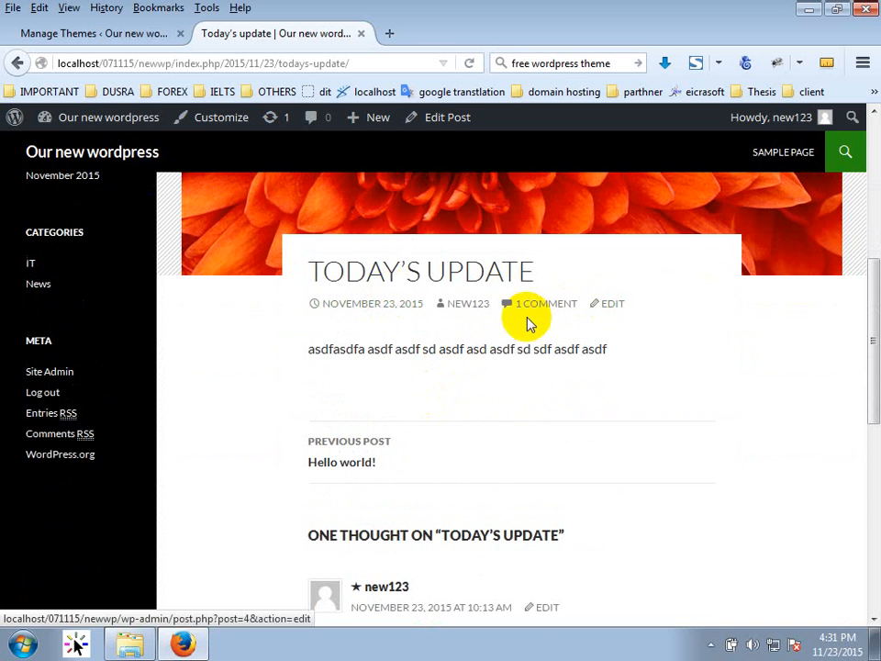
scroll(467, 308, "down", 2)
scroll(468, 303, "up", 2)
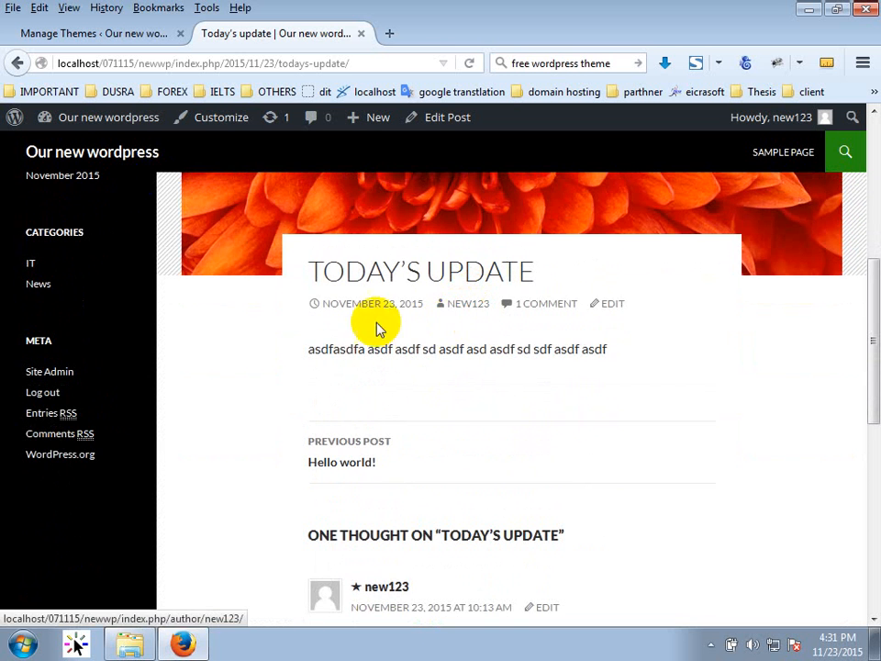
scroll(594, 412, "down", 4)
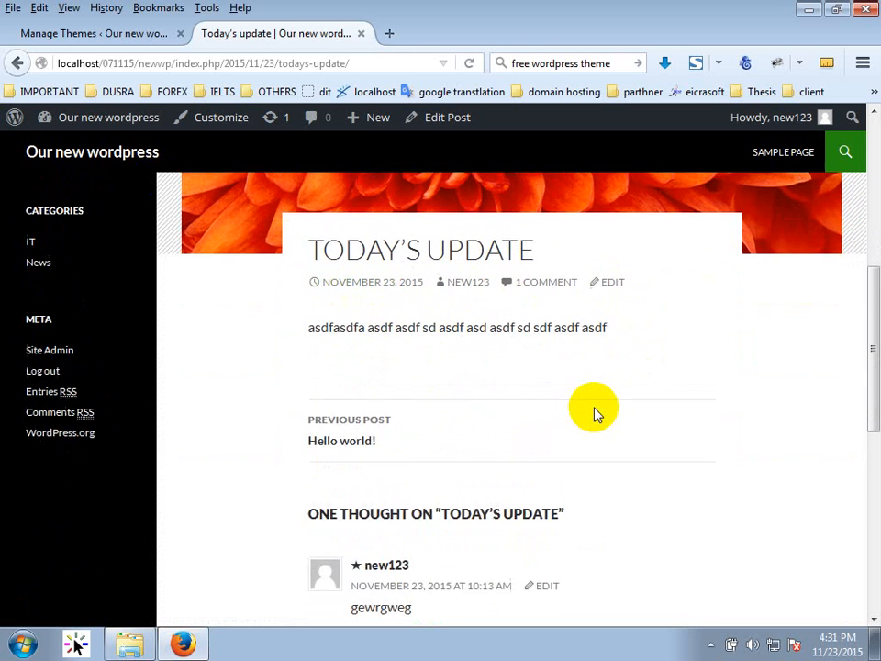
scroll(592, 420, "down", 3)
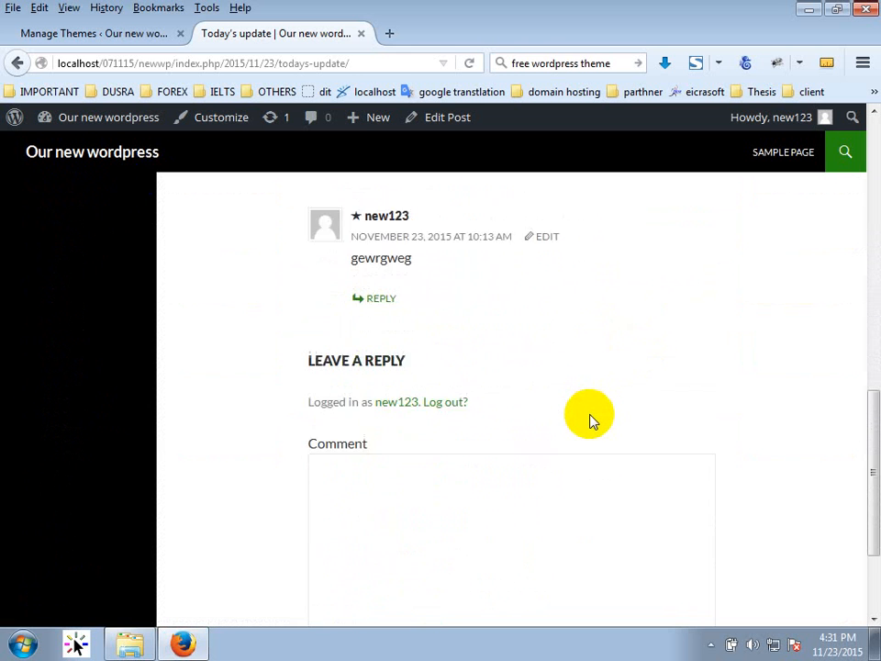
scroll(591, 420, "up", 10)
scroll(318, 364, "up", 4)
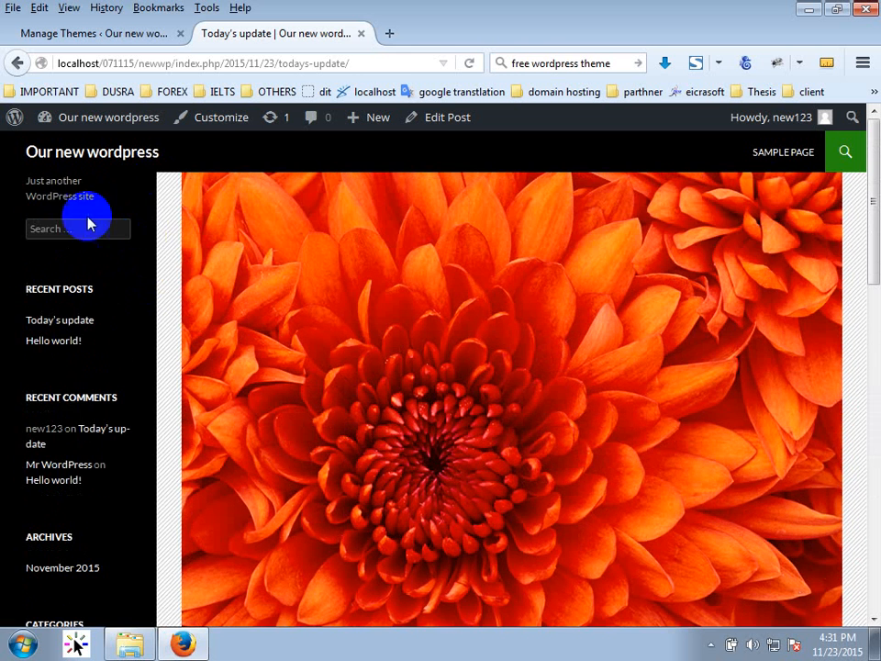
Look over the front page in the new theme, then go back to the themes list.
left_click(63, 158)
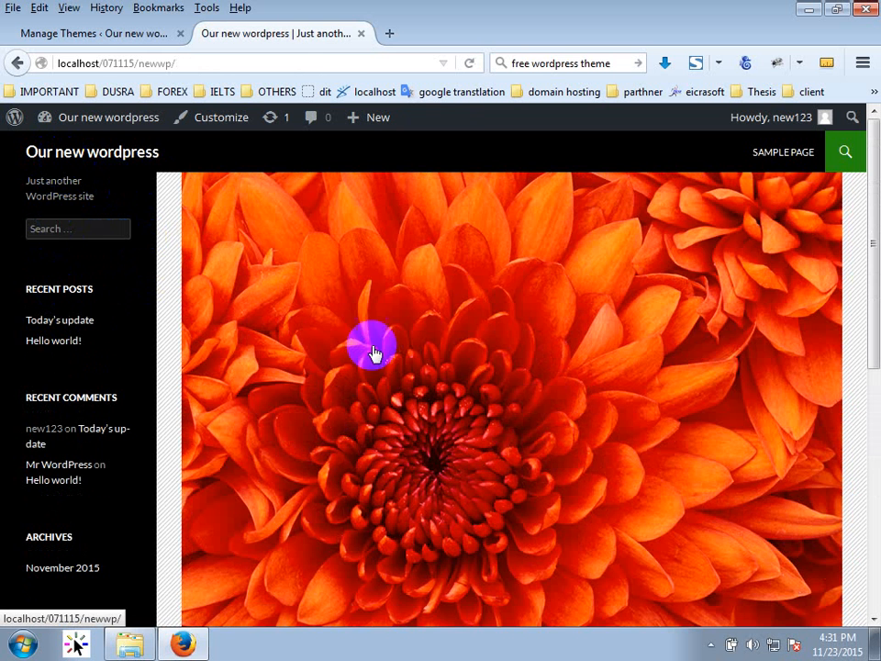
scroll(374, 354, "down", 5)
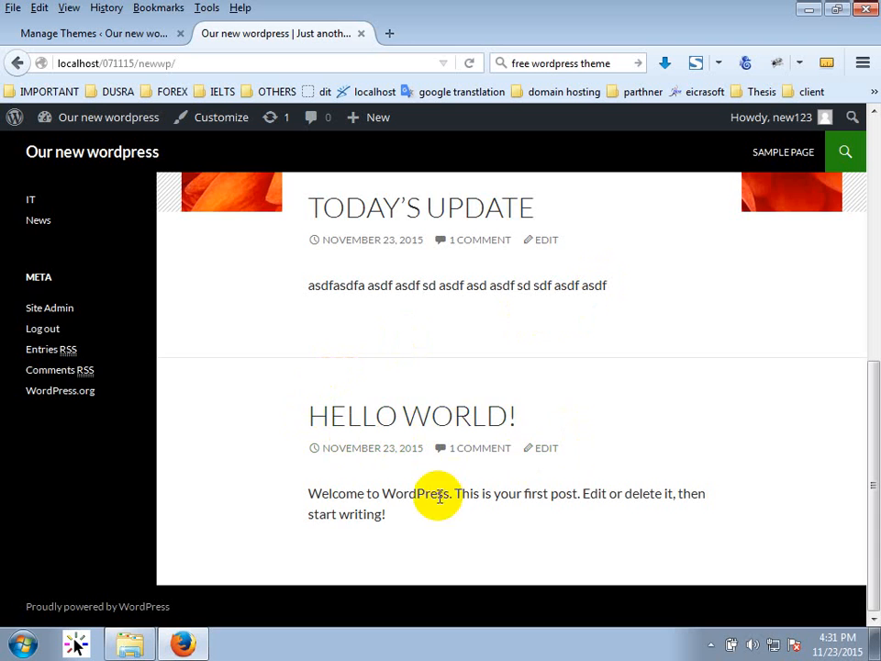
scroll(413, 459, "up", 3)
scroll(420, 452, "up", 1)
left_click(152, 33)
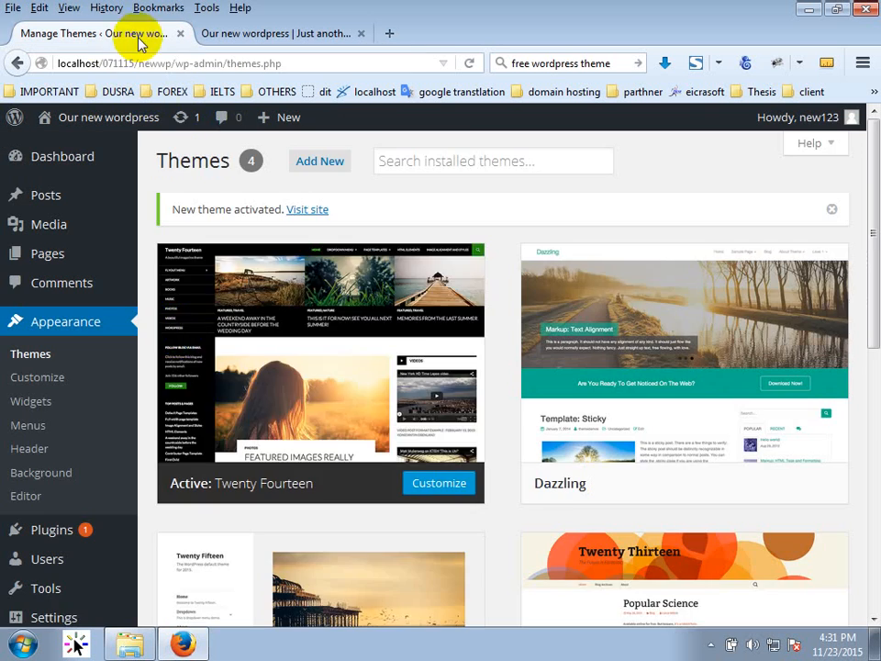
Activate the Twenty Fifteen theme.
scroll(152, 432, "down", 2)
scroll(177, 488, "down", 1)
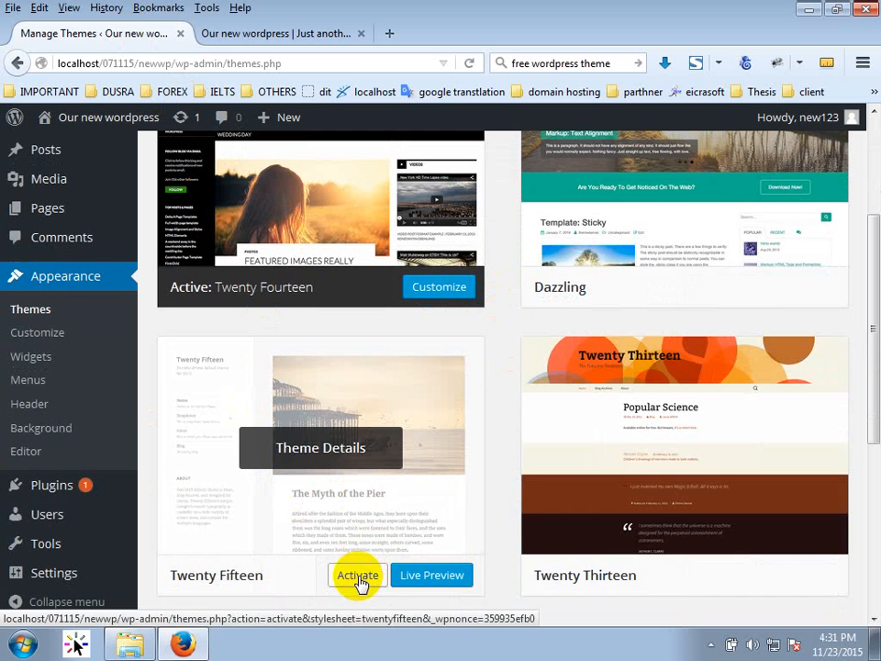
left_click(367, 578)
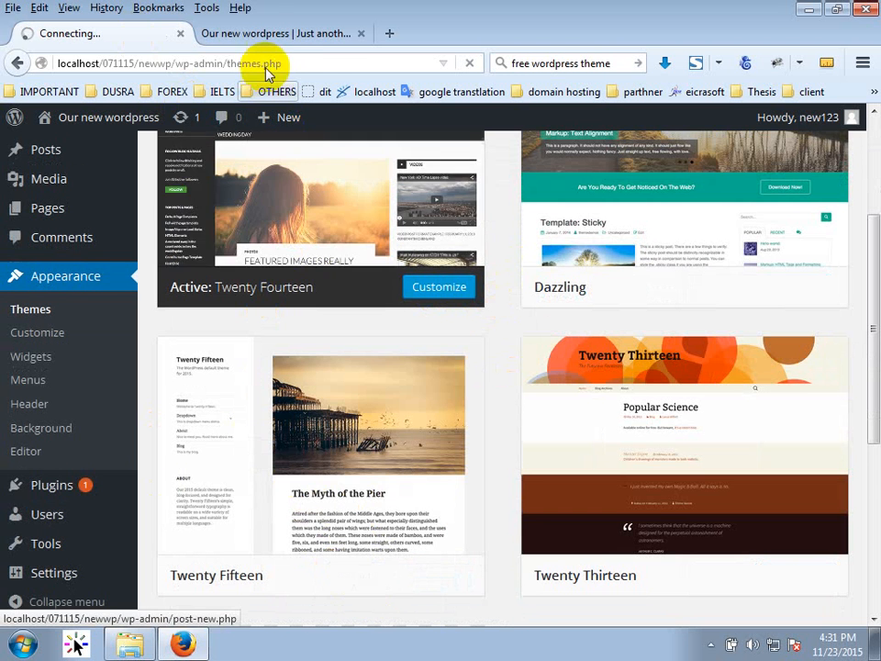
Reload the live site and scroll through it in Twenty Fifteen.
left_click(268, 36)
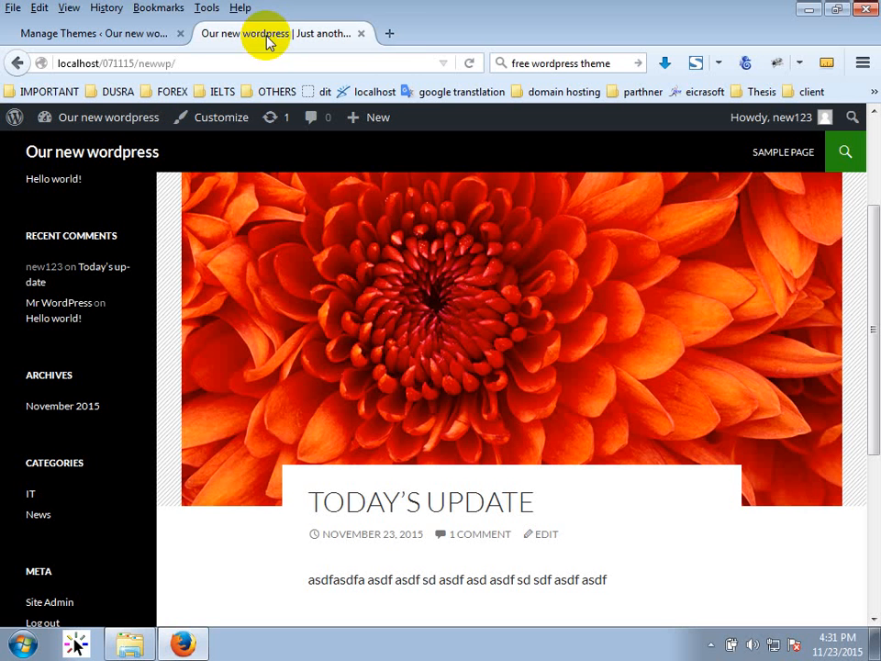
left_click(468, 63)
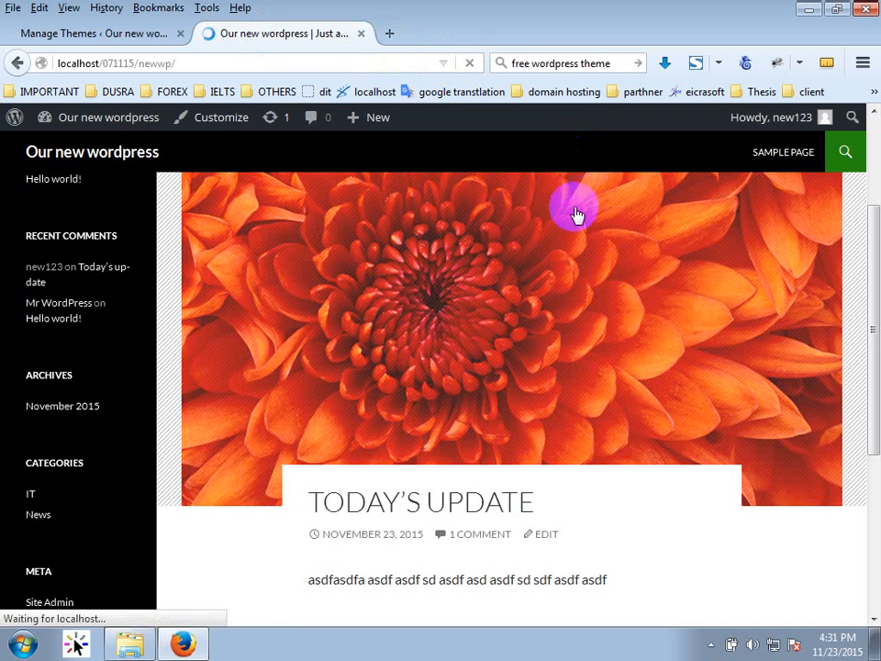
scroll(574, 231, "down", 2)
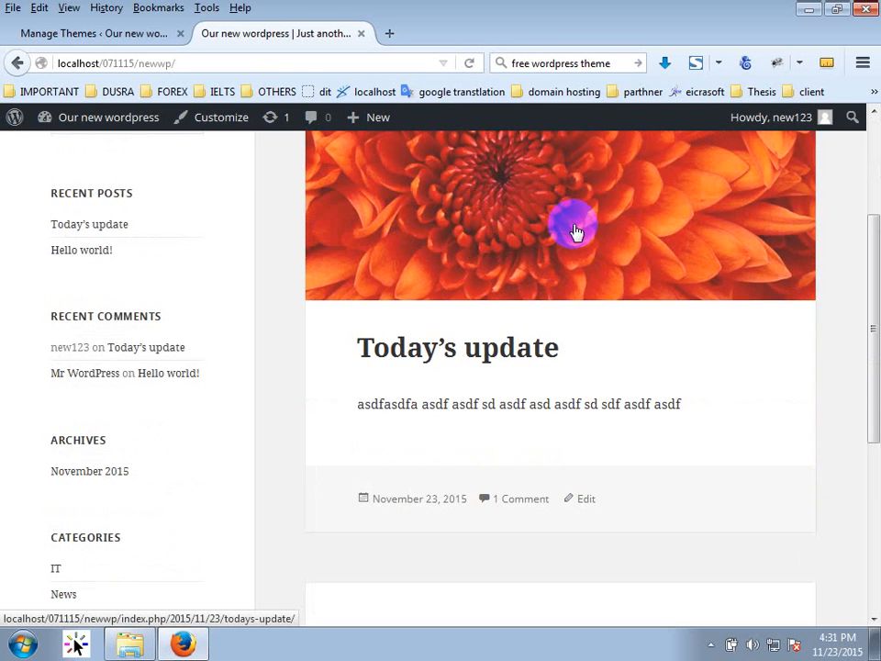
scroll(576, 230, "down", 6)
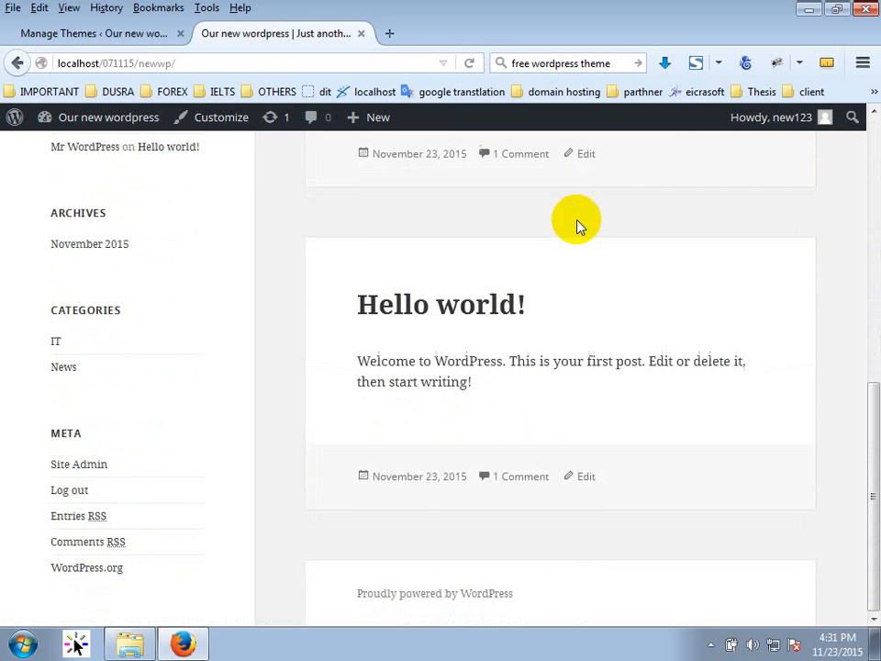
scroll(577, 228, "up", 8)
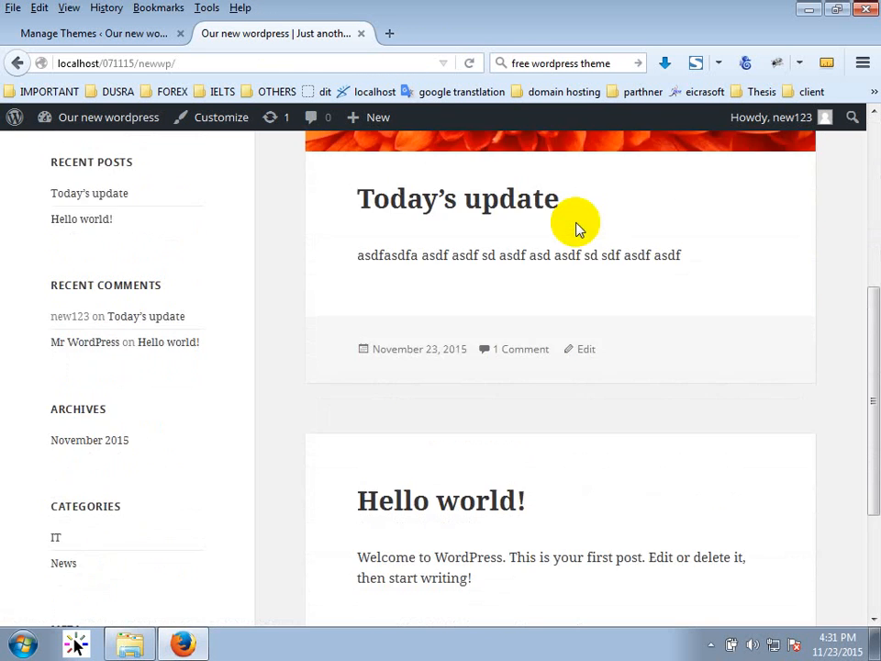
scroll(598, 539, "down", 2)
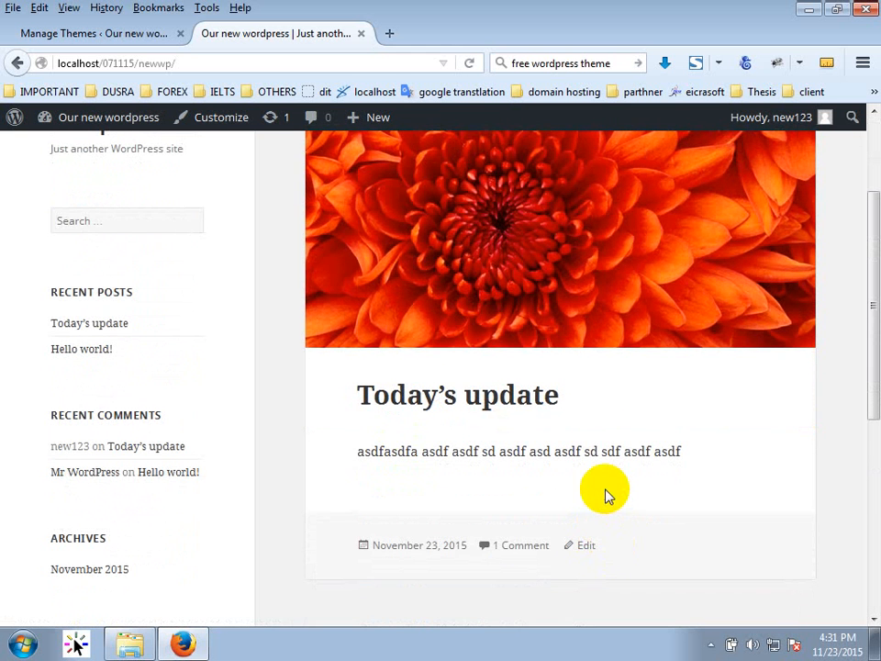
scroll(588, 495, "down", 4)
scroll(574, 496, "up", 4)
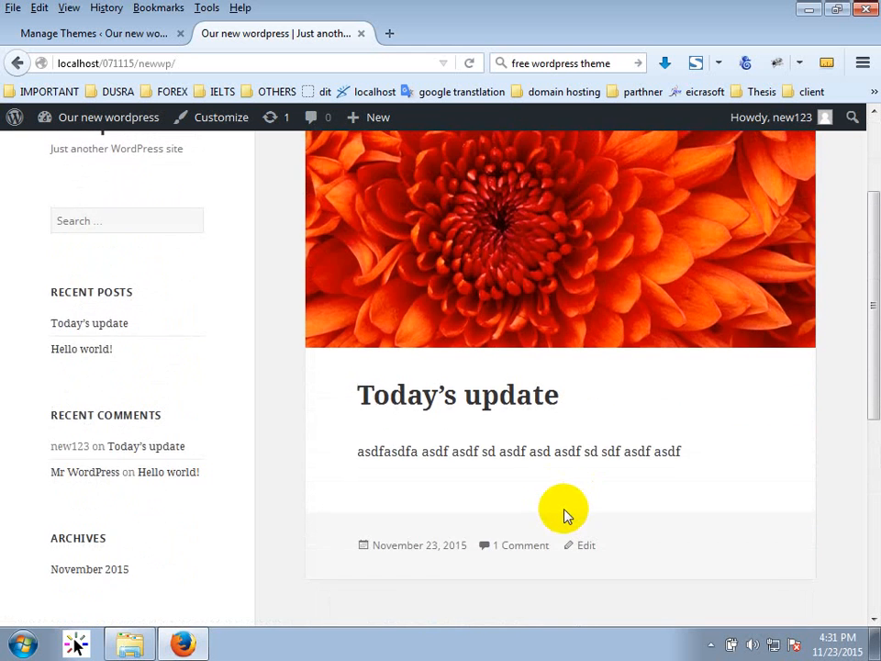
scroll(221, 442, "down", 6)
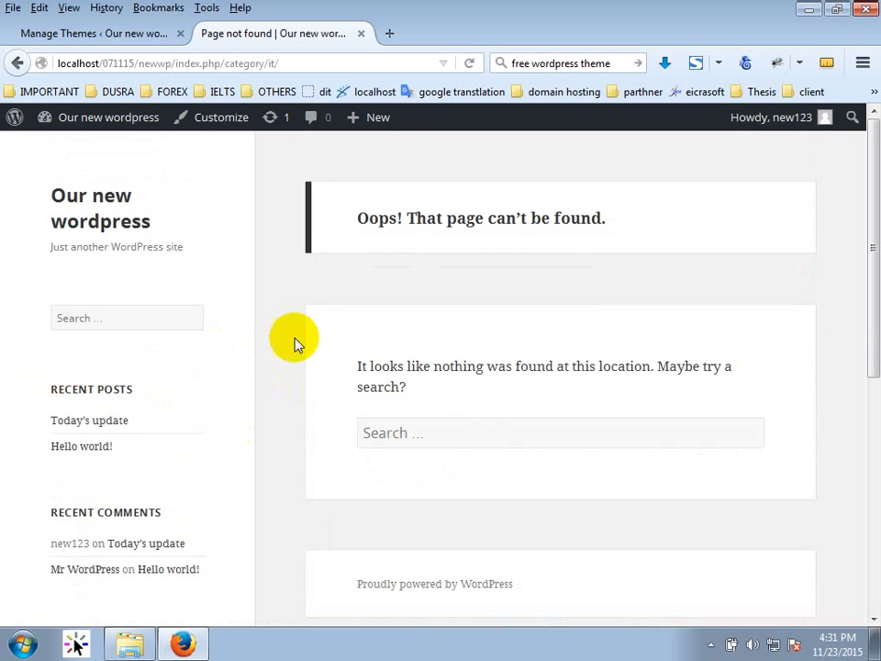
scroll(346, 415, "down", 5)
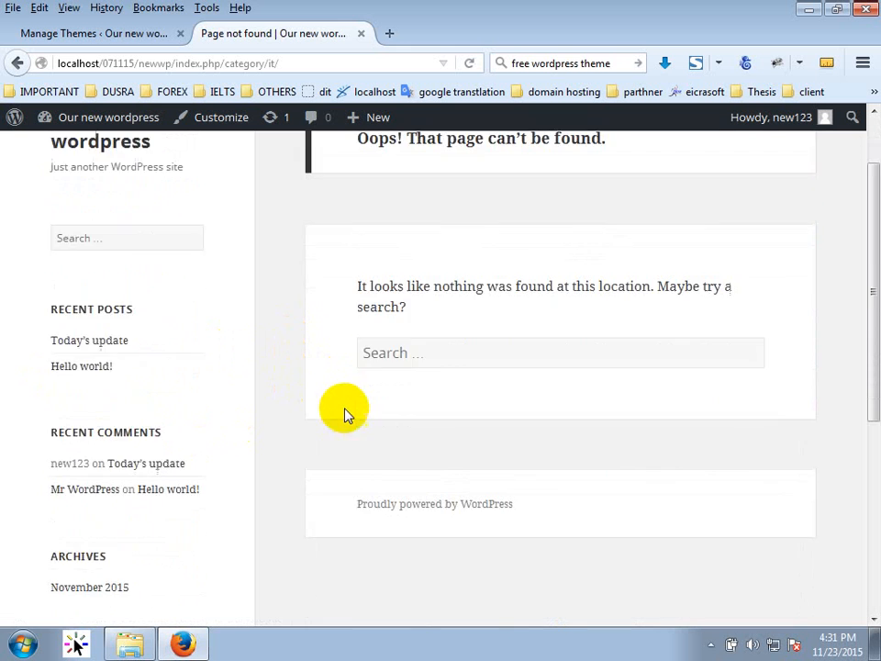
scroll(334, 467, "up", 5)
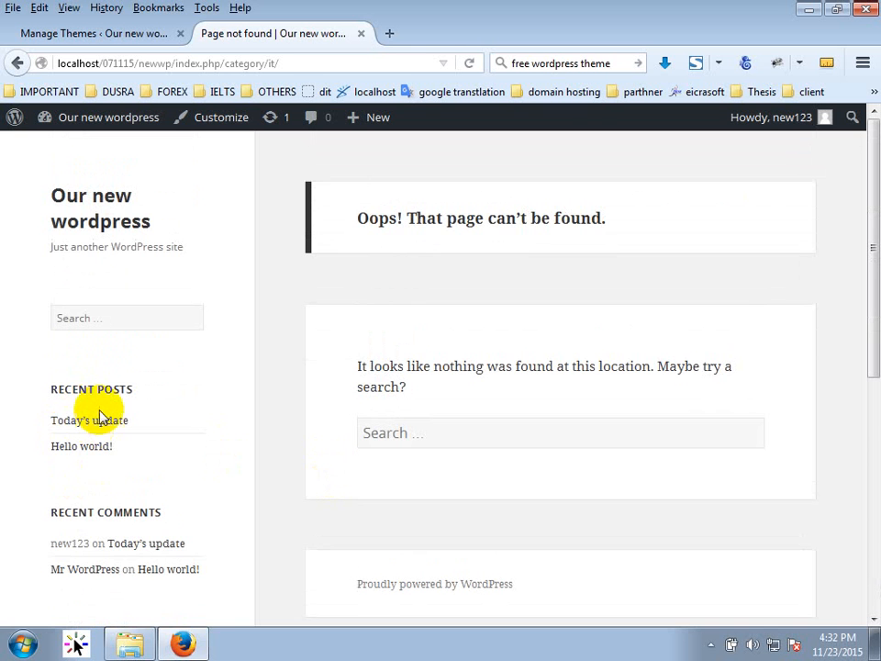
scroll(98, 413, "down", 5)
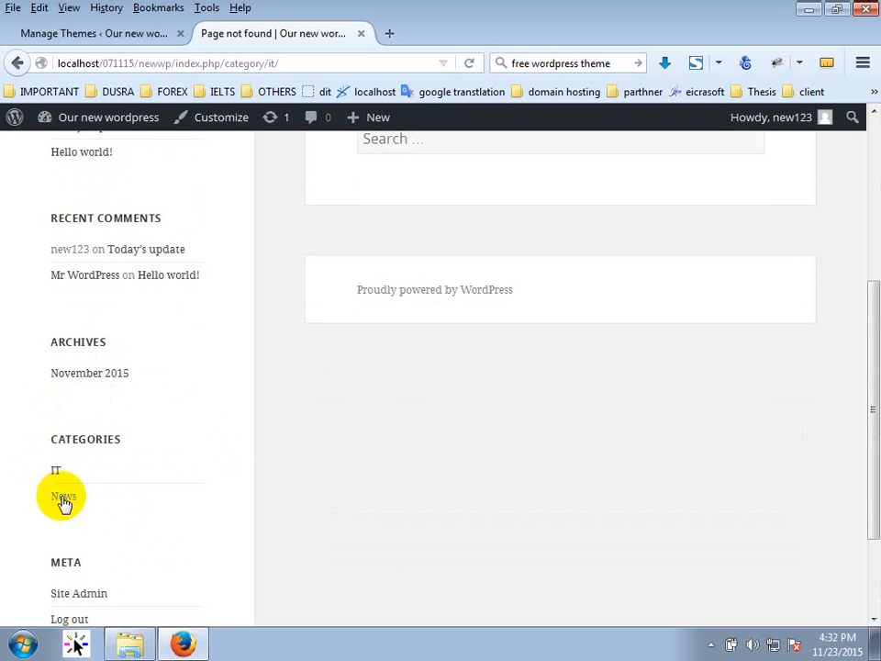
Open the News category archive, which shows page-not-found, then return to Themes.
left_click(63, 497)
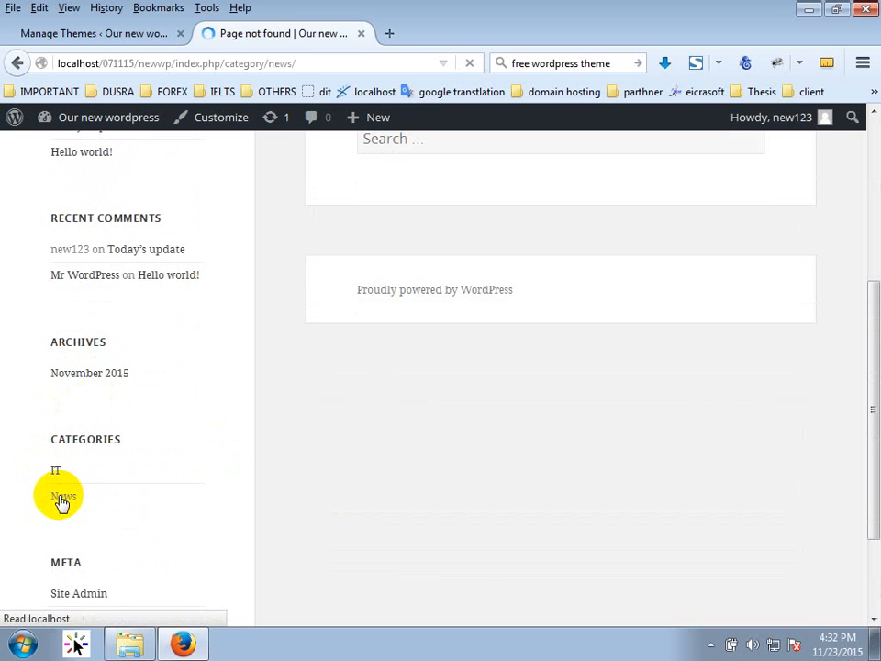
scroll(399, 410, "down", 3)
scroll(397, 409, "up", 2)
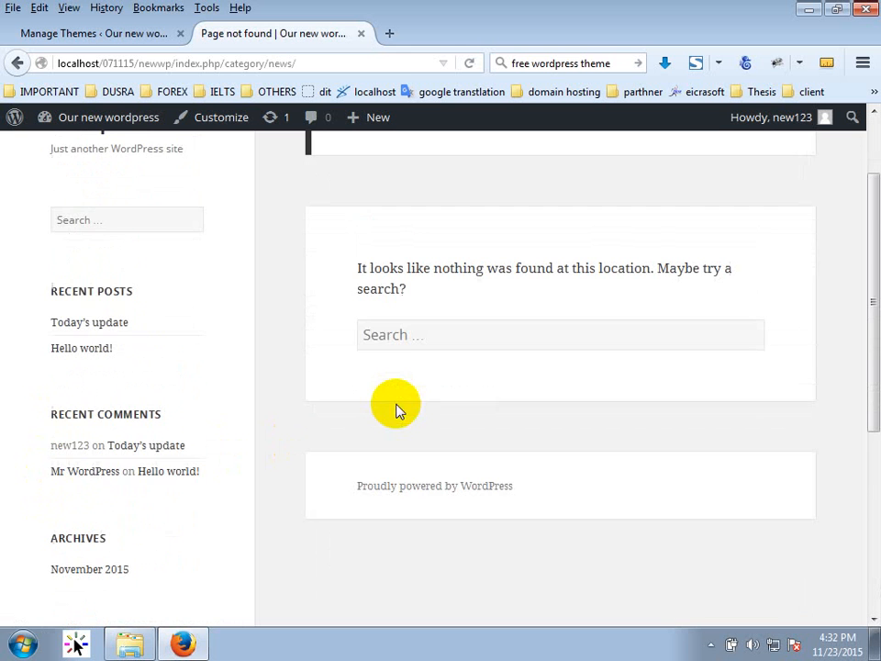
scroll(395, 409, "up", 2)
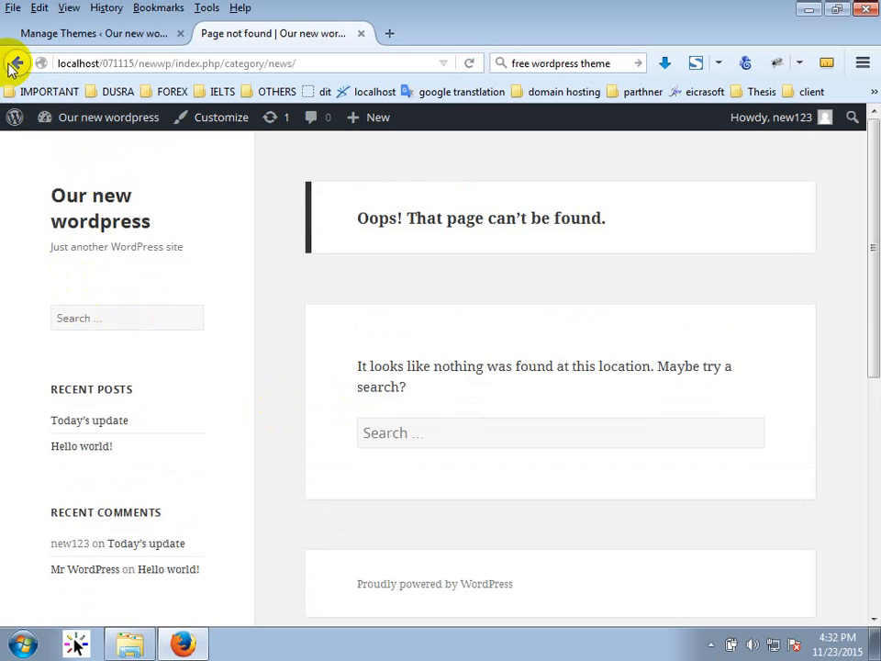
left_click(123, 35)
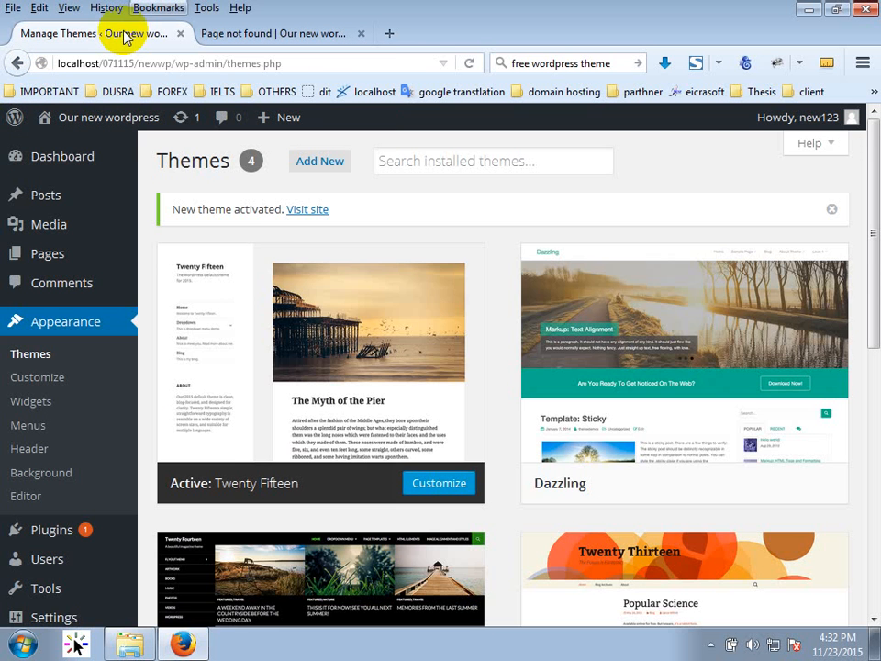
Activate the Dazzling theme and reload the live site to see it.
scroll(606, 440, "down", 2)
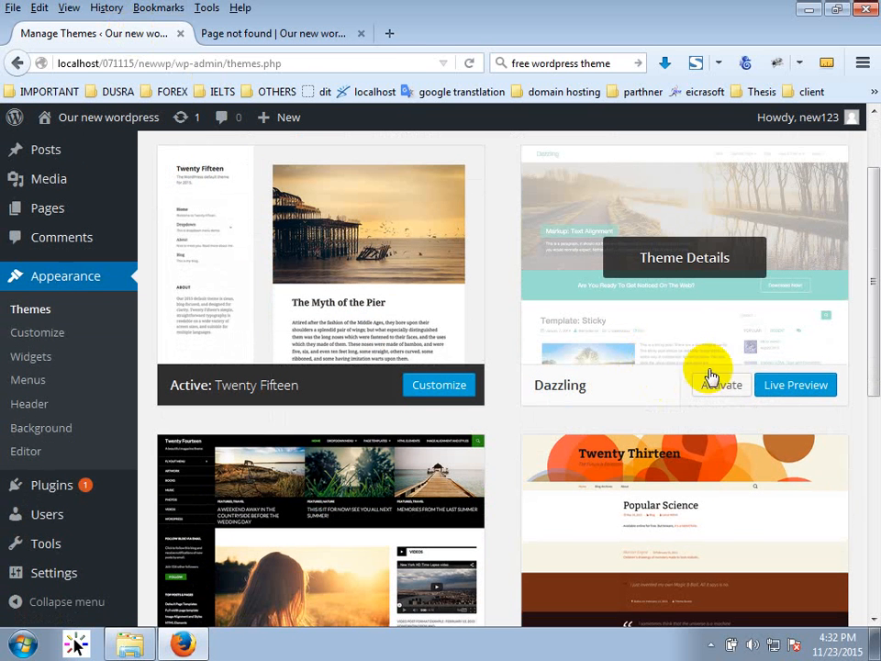
left_click(721, 385)
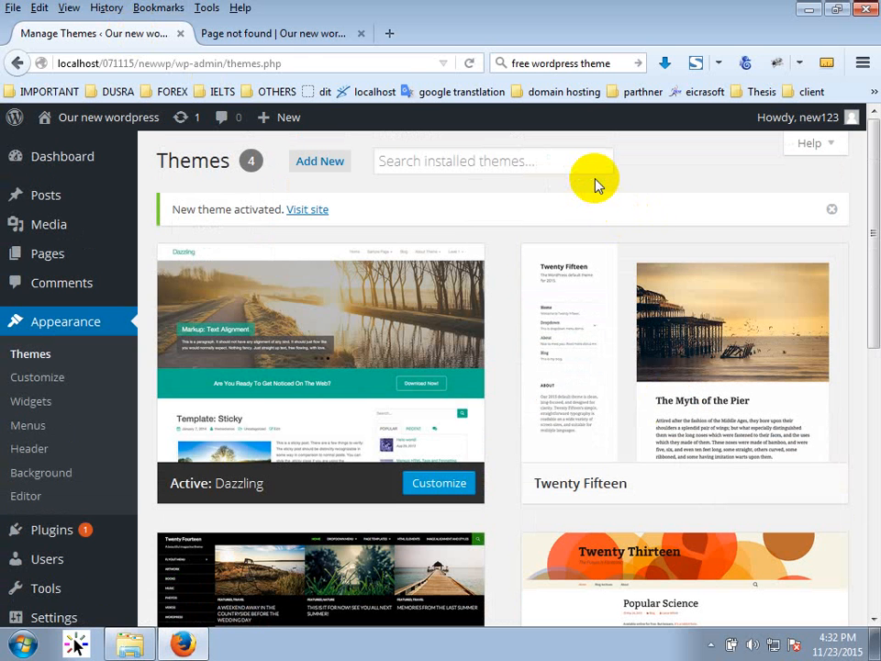
left_click(290, 33)
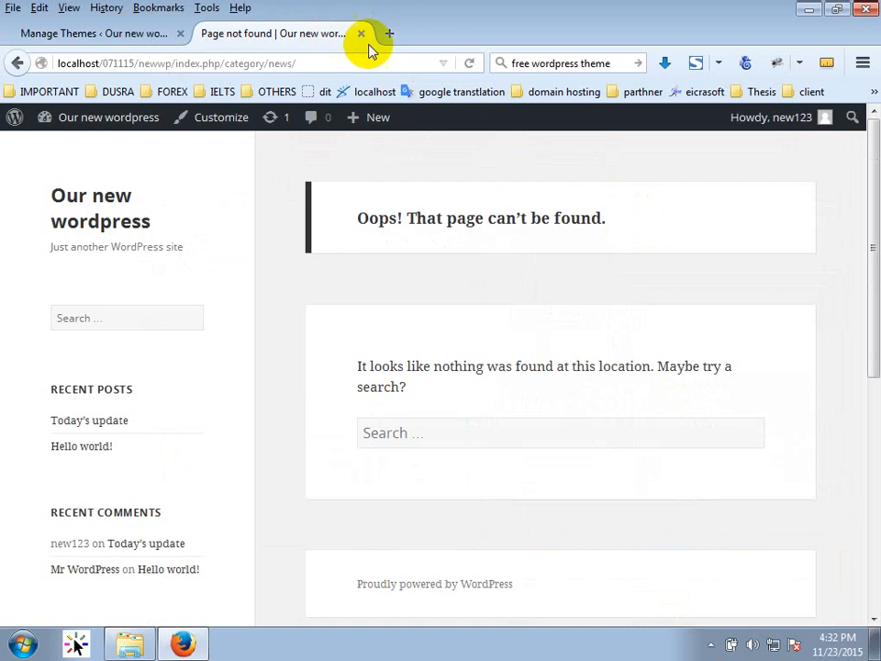
left_click(467, 64)
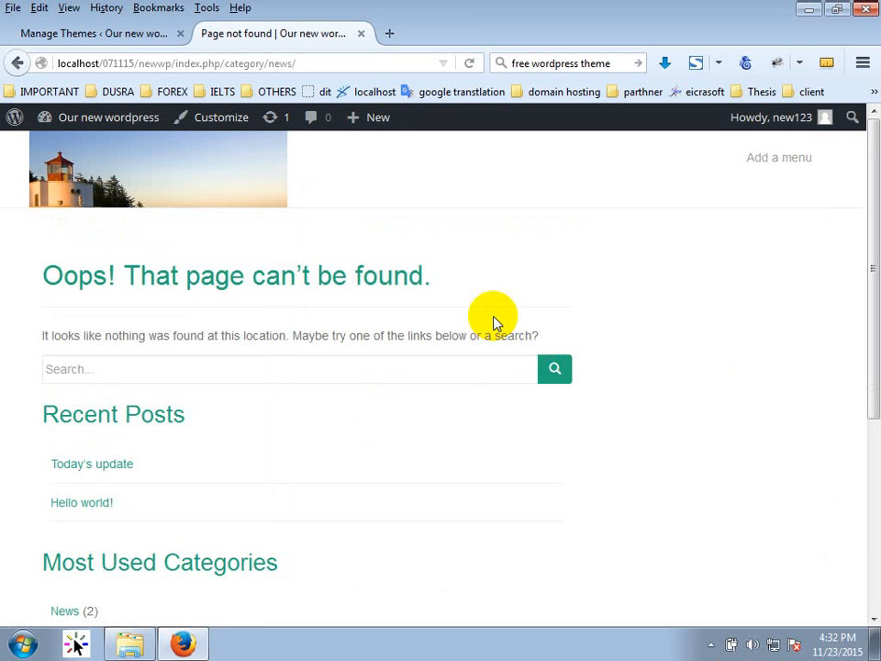
Browse the Dazzling site back to its home page, then open the admin All Posts list.
left_click_drag(482, 325, 261, 449)
left_click(188, 478)
scroll(181, 496, "down", 2)
scroll(165, 505, "down", 3)
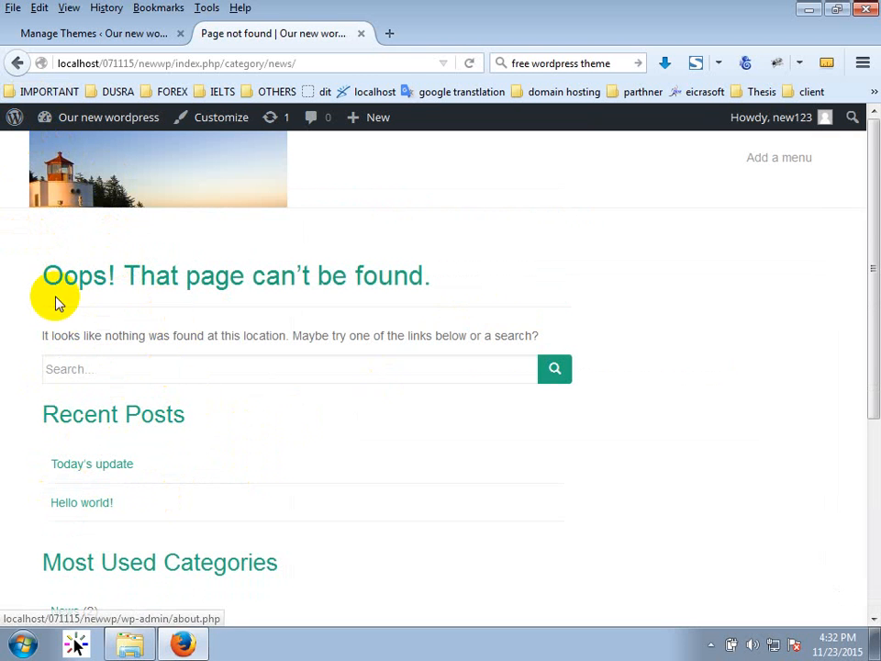
scroll(134, 305, "down", 4)
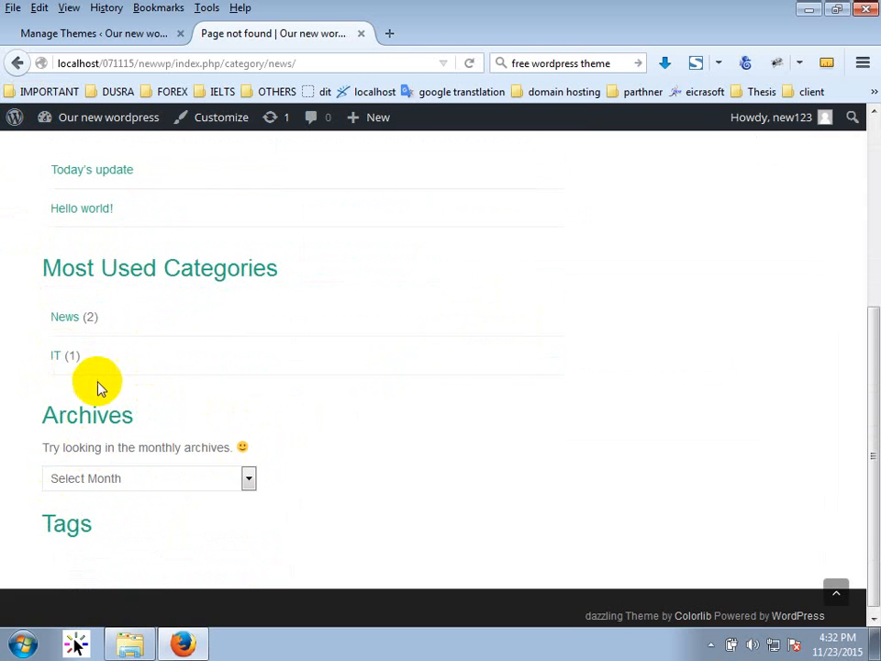
scroll(122, 441, "up", 5)
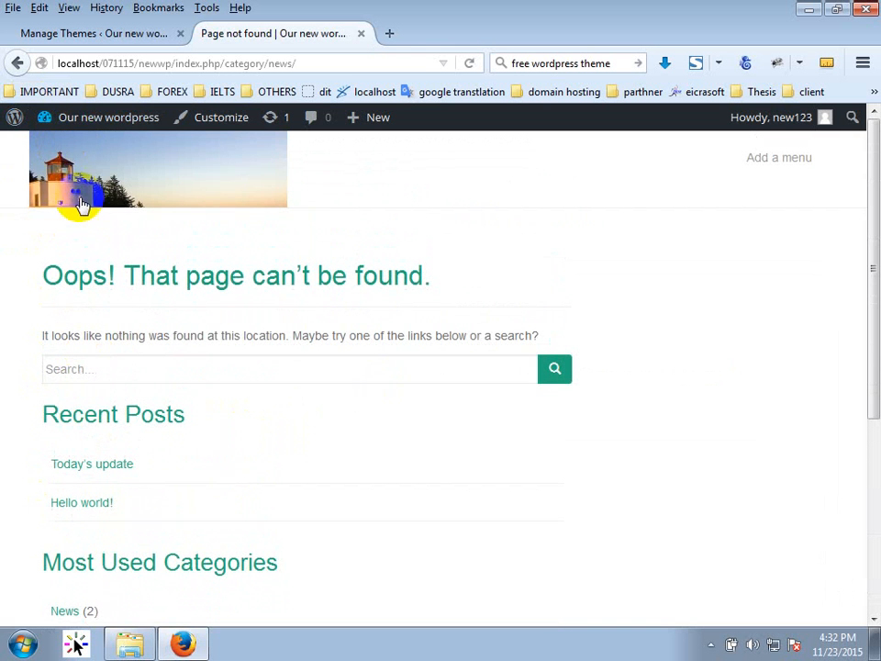
left_click(105, 198)
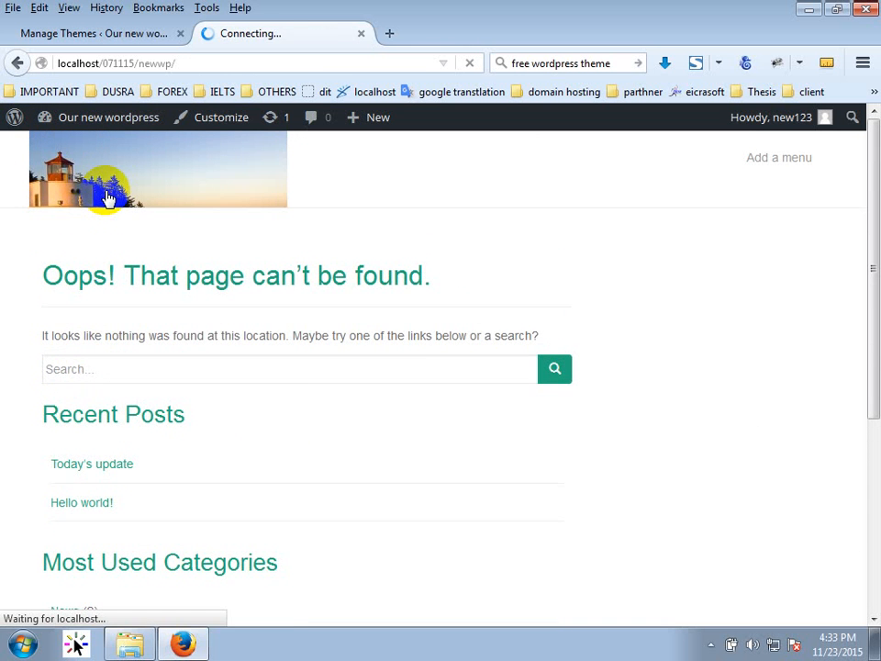
scroll(298, 448, "down", 4)
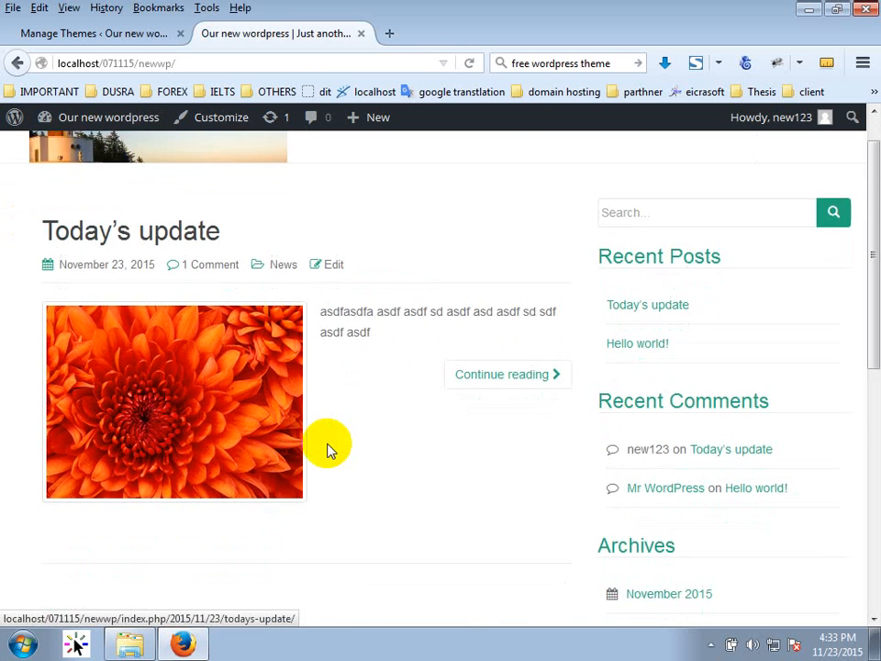
left_click(149, 35)
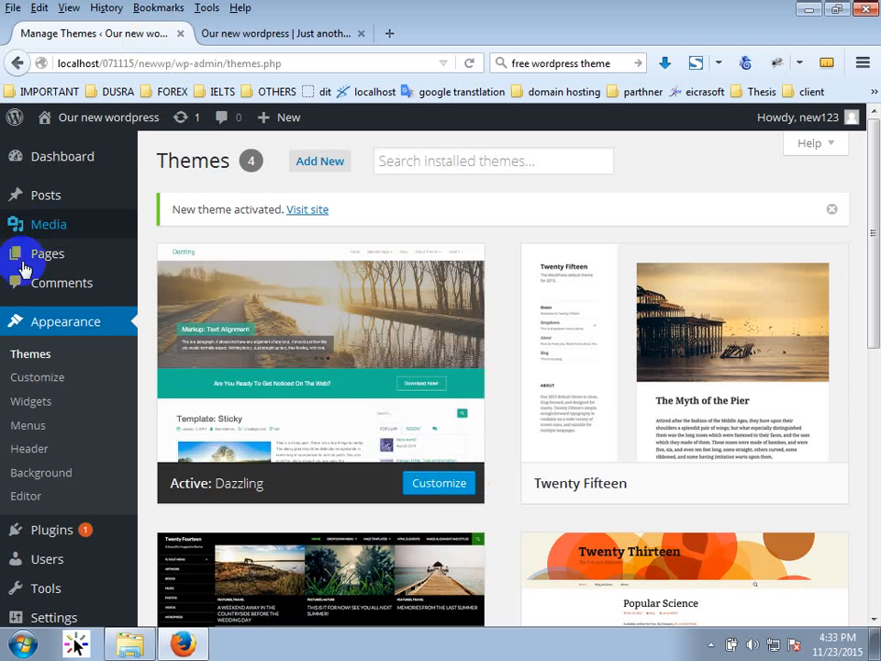
left_click(54, 197)
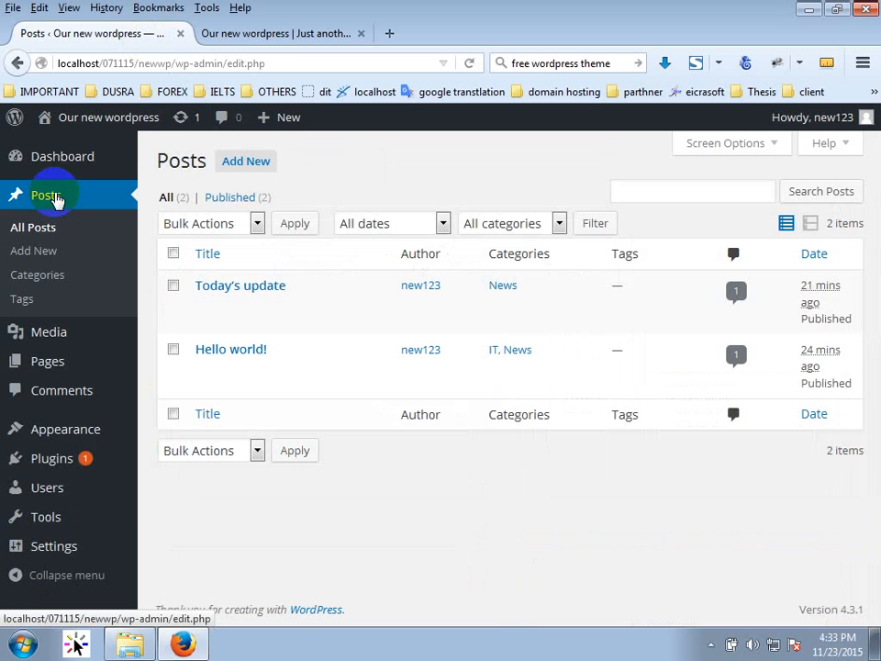
Search the live site for 'It' from the sidebar search box.
left_click(265, 37)
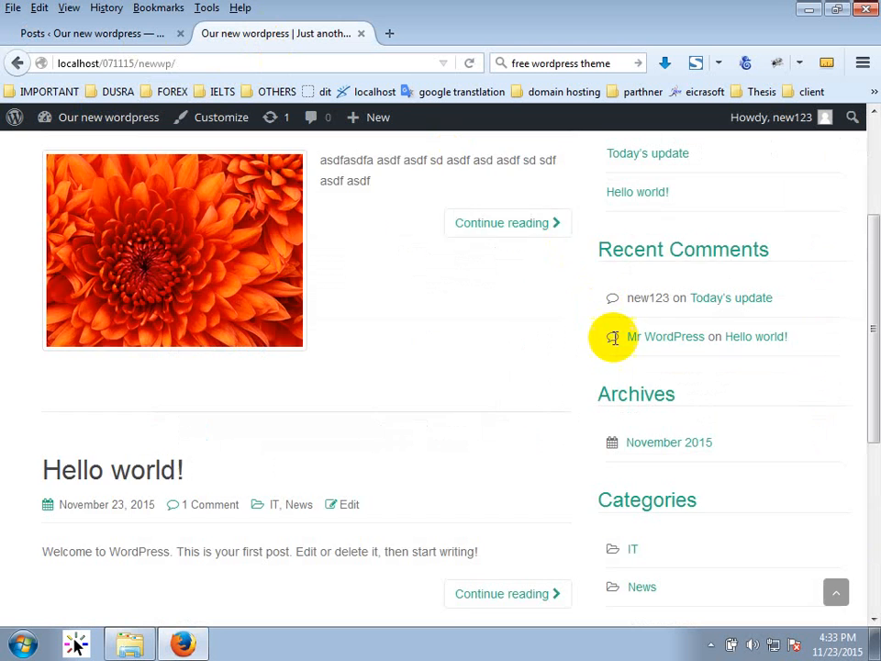
scroll(619, 341, "up", 3)
left_click(660, 257)
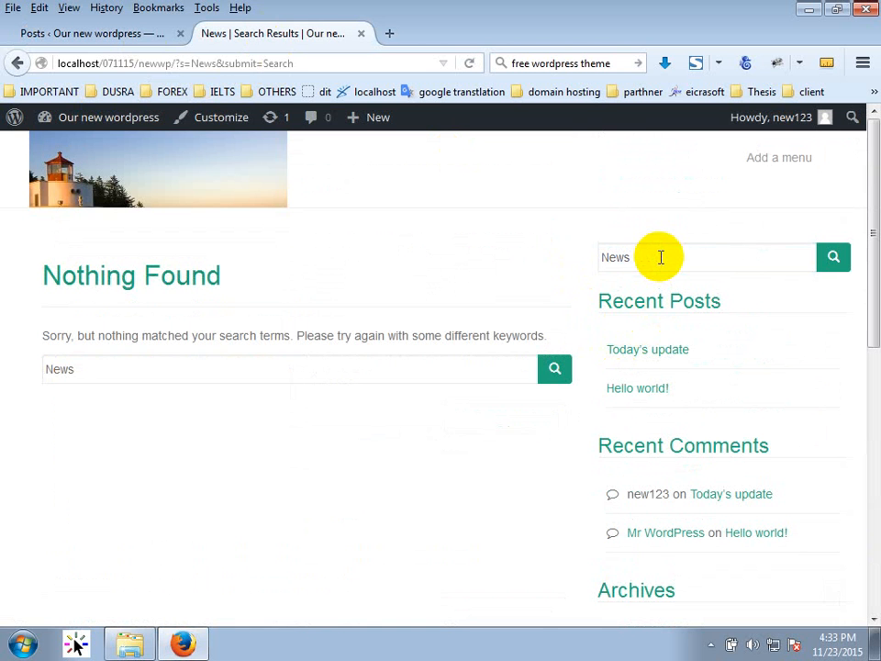
scroll(119, 418, "down", 4)
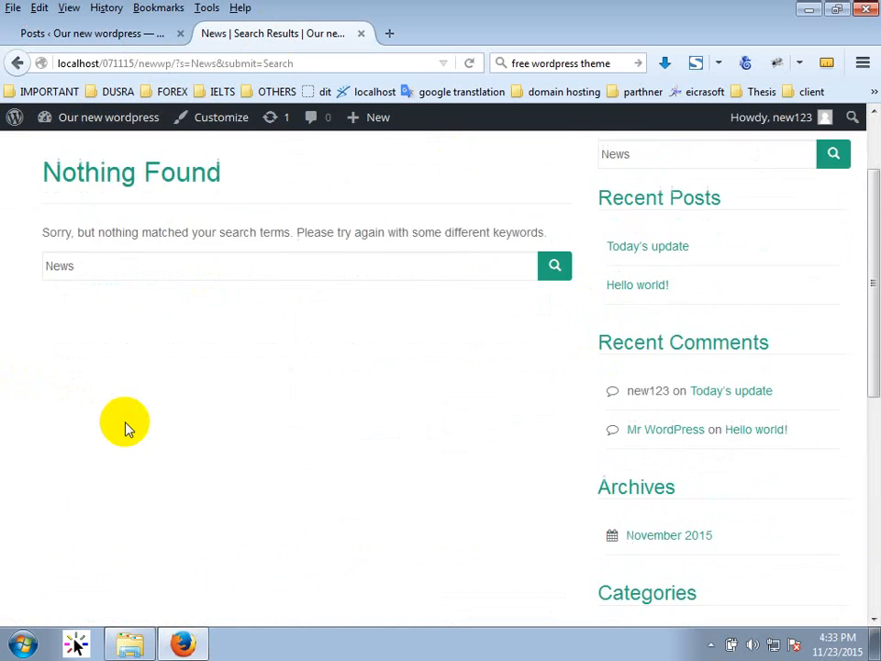
scroll(129, 429, "up", 4)
left_click_drag(647, 260, 542, 332)
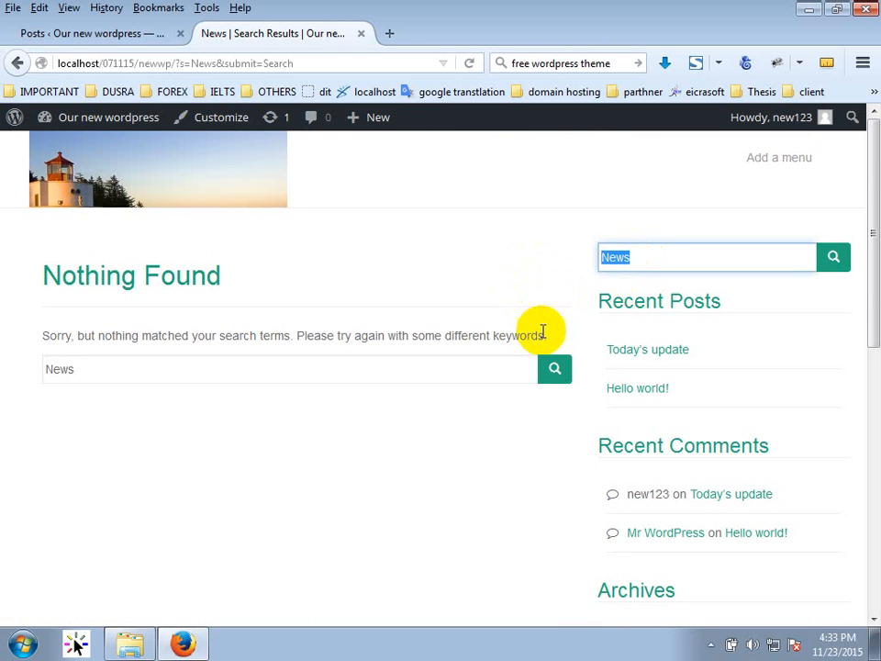
type("It")
key("Return")
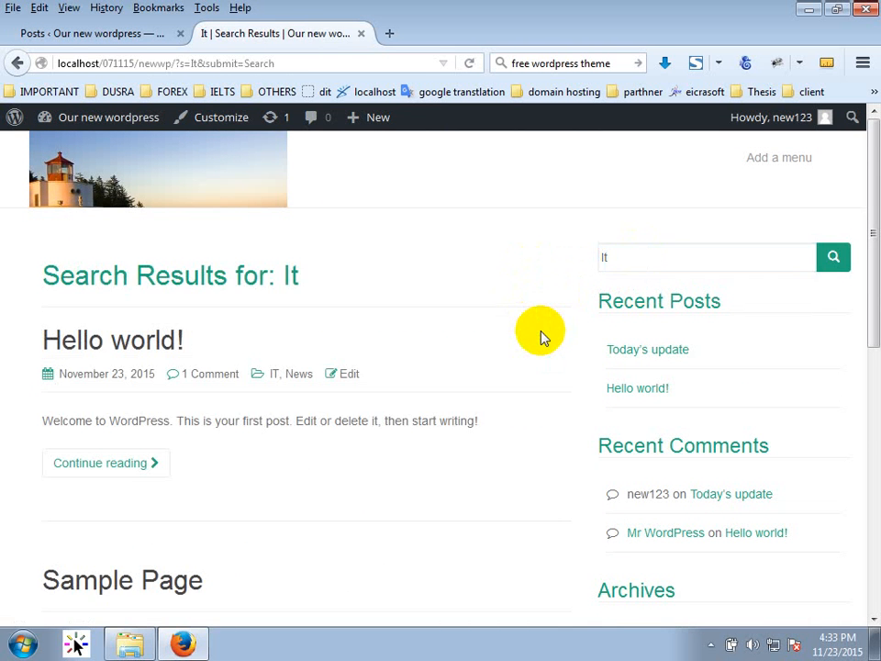
Replace the search term and search the site for 'News', which finds nothing.
scroll(526, 334, "down", 4)
scroll(515, 354, "up", 2)
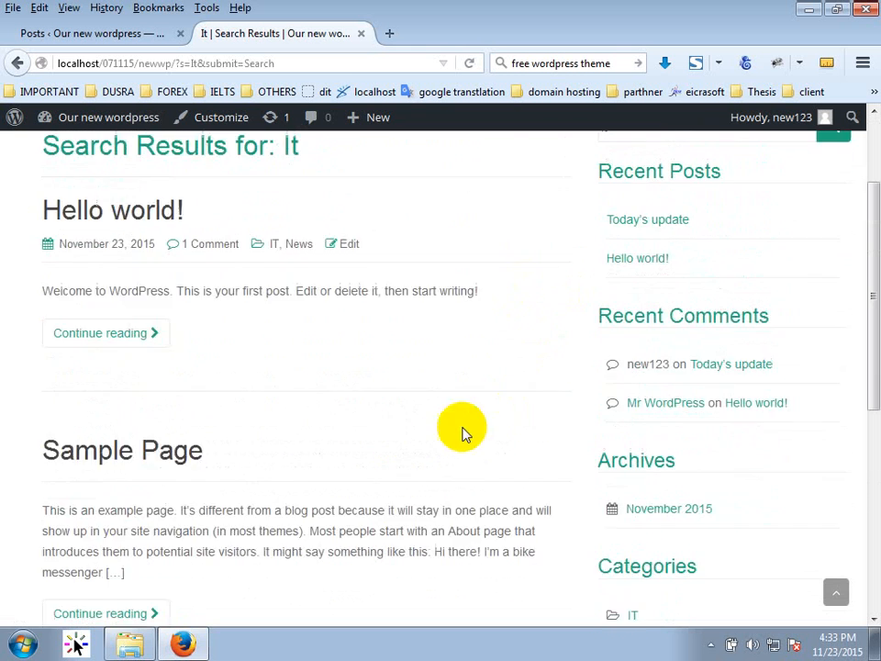
scroll(461, 431, "up", 1)
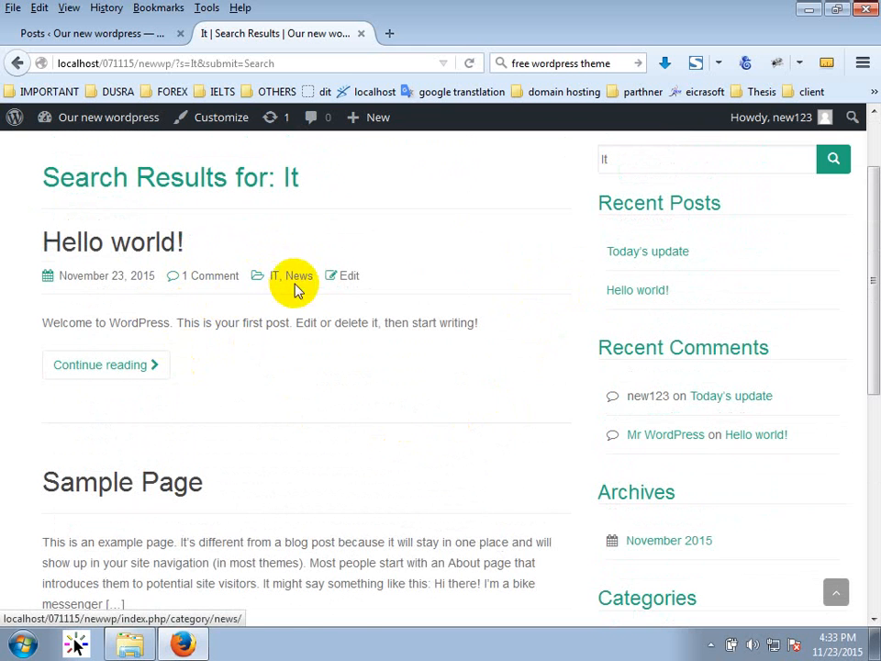
double_click(625, 159)
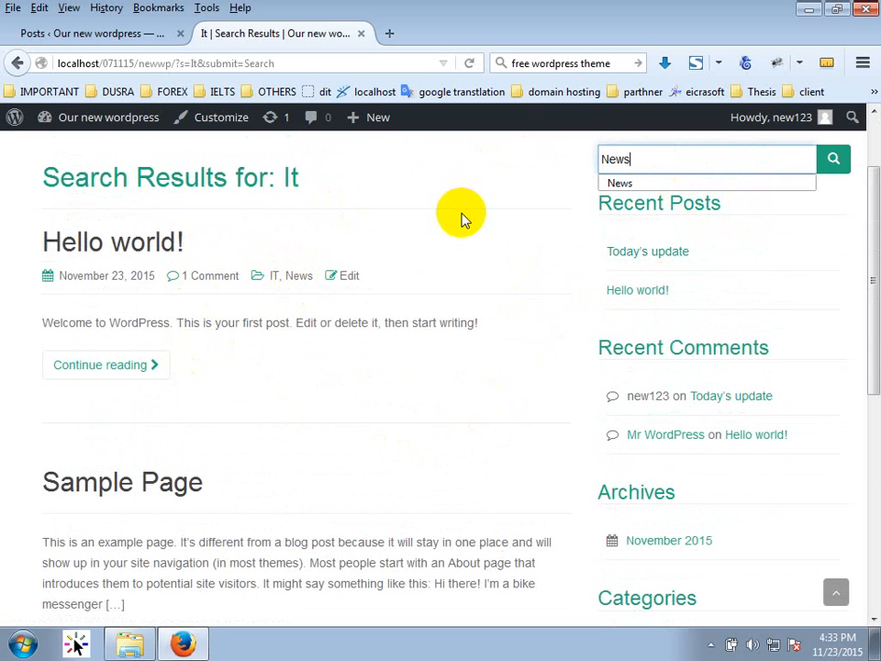
key("Return")
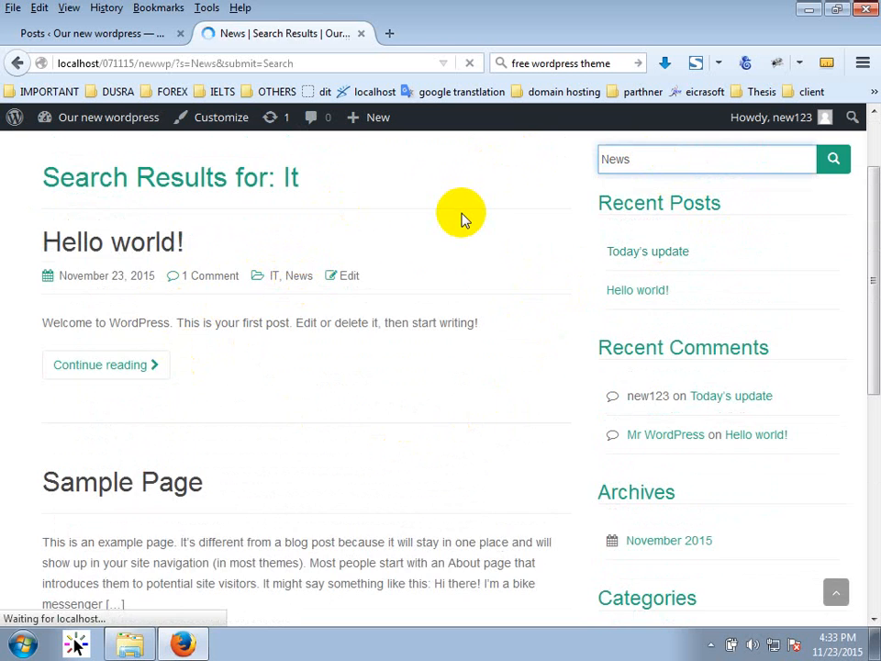
Open the IT category link, which shows page-not-found.
scroll(413, 348, "down", 4)
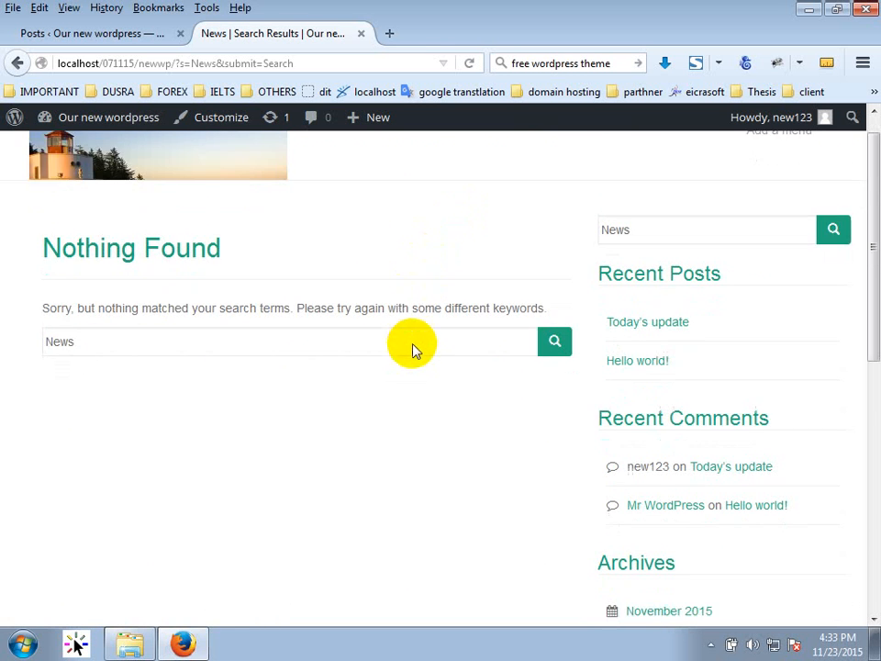
scroll(406, 350, "down", 1)
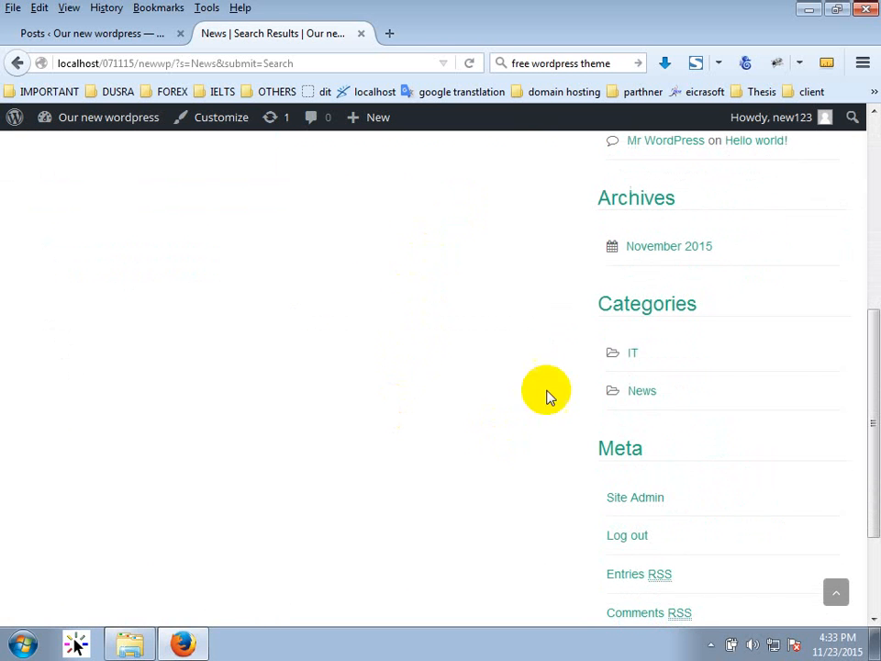
left_click(634, 354)
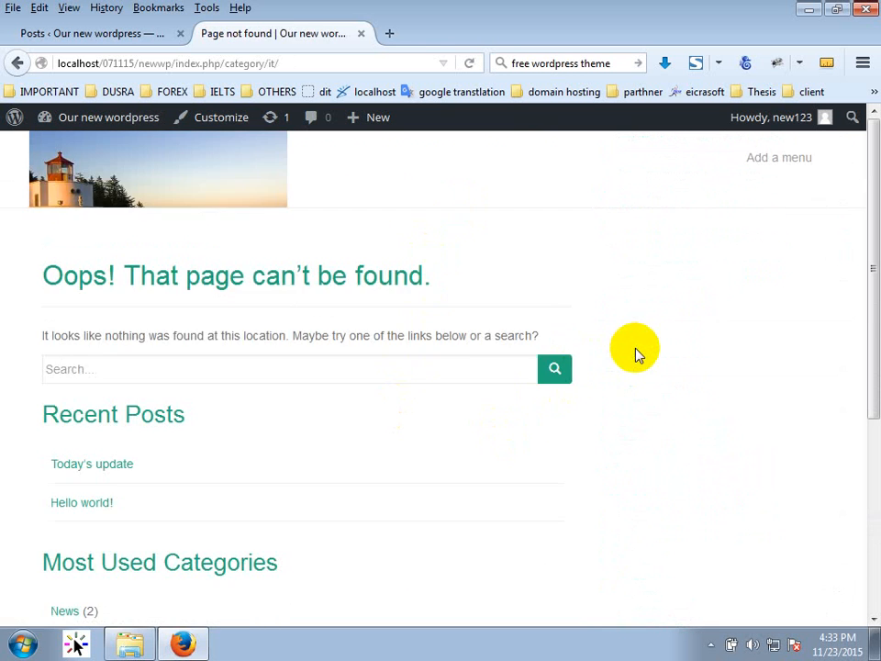
Open Today's update in the editor, check Screen Options, and keep its layout on Default.
left_click(124, 35)
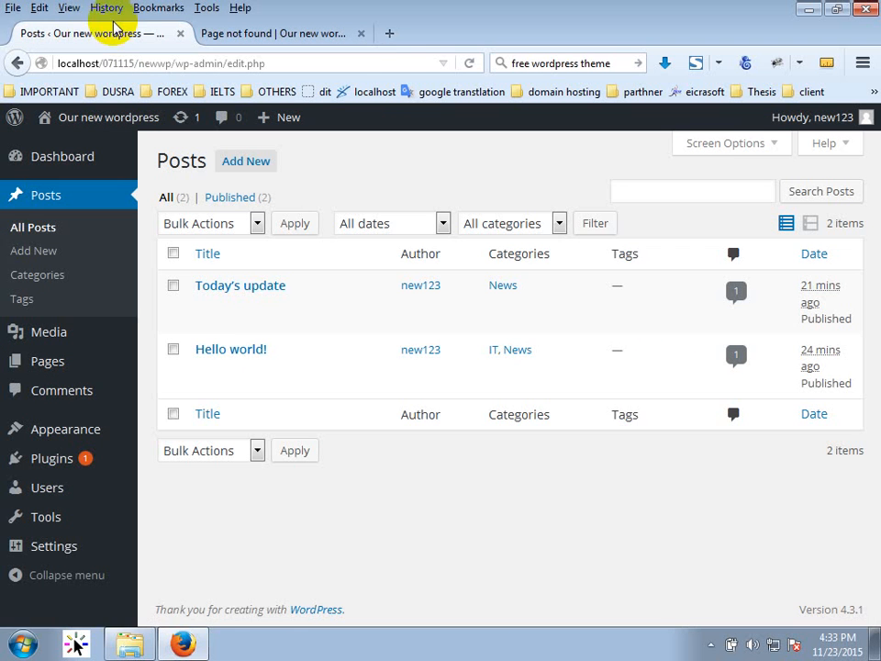
left_click(259, 292)
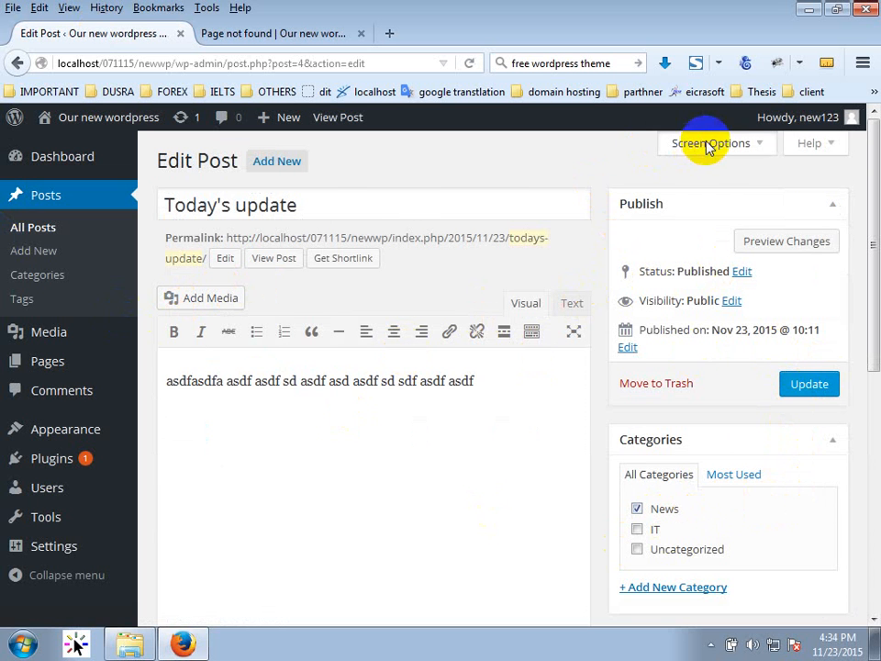
left_click(674, 145)
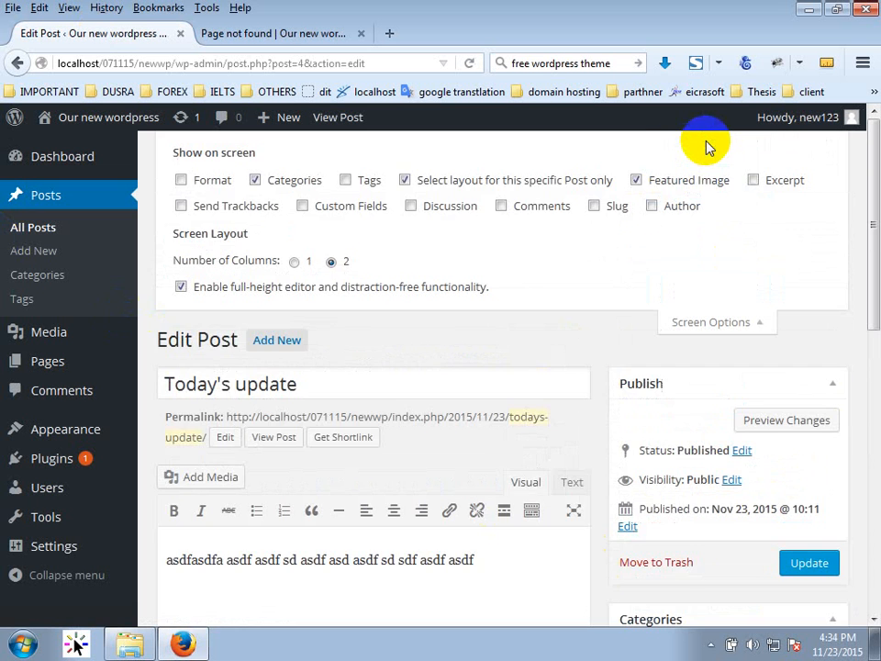
left_click(707, 323)
scroll(446, 487, "down", 5)
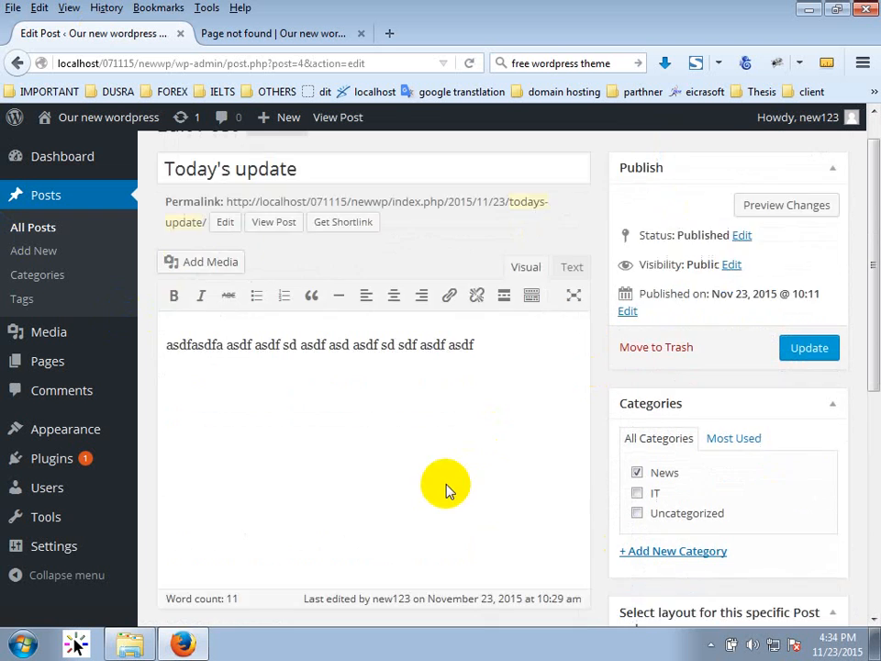
scroll(446, 487, "up", 3)
scroll(448, 485, "down", 4)
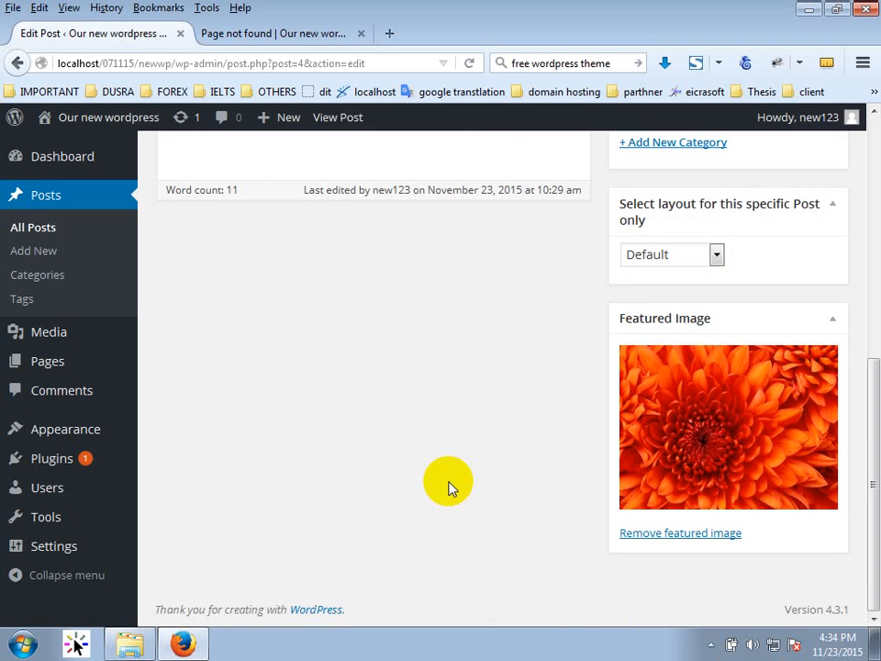
left_click(671, 254)
left_click(787, 265)
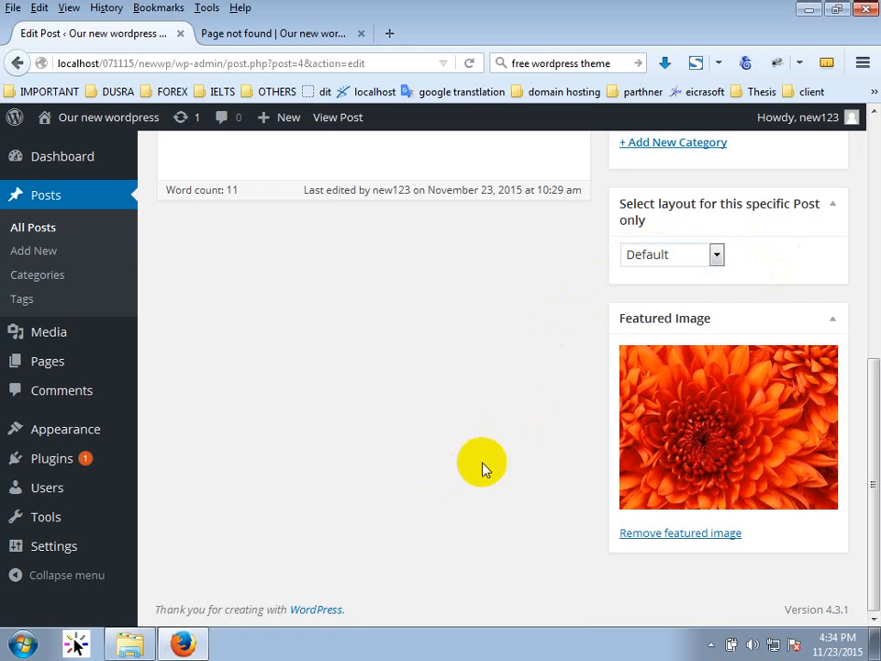
scroll(478, 468, "up", 5)
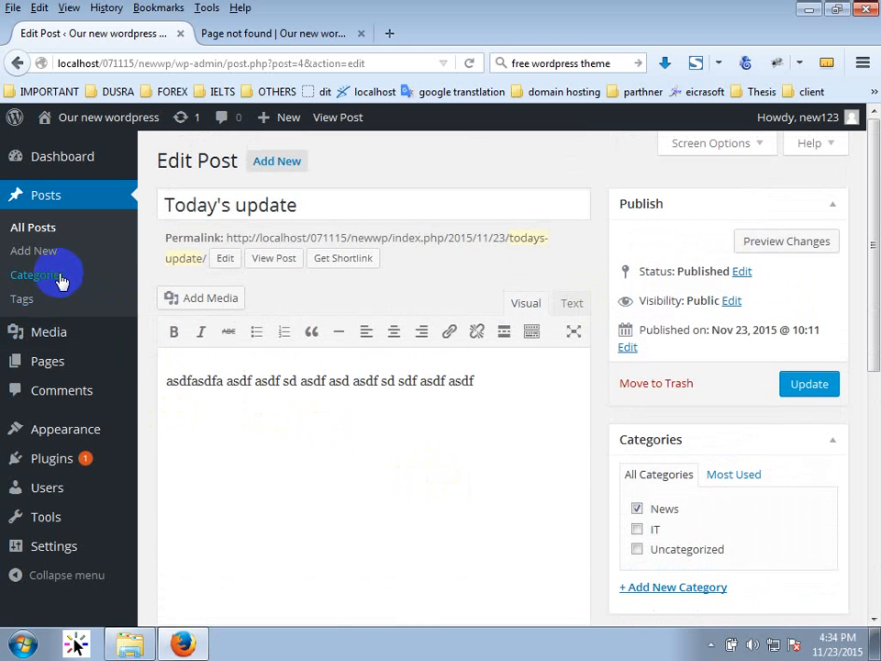
From Posts > Categories, view the News category on the site in a new tab, then close it.
left_click(88, 283)
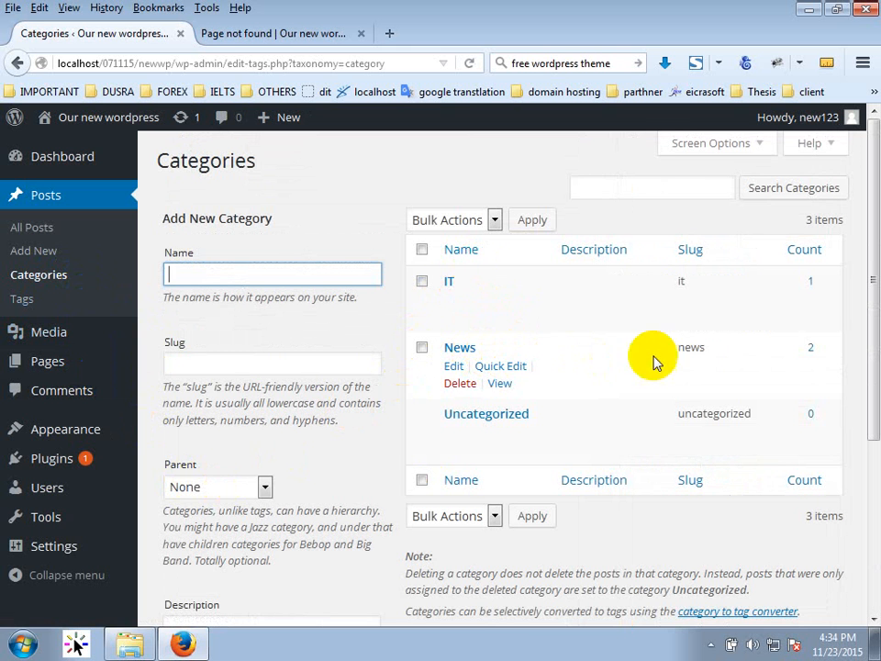
middle_click(496, 386)
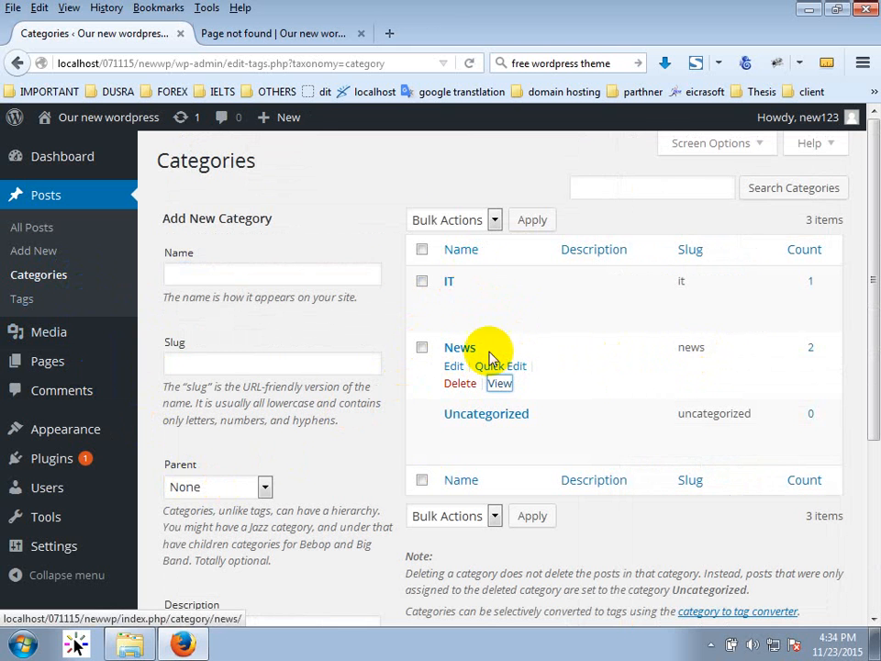
left_click(278, 35)
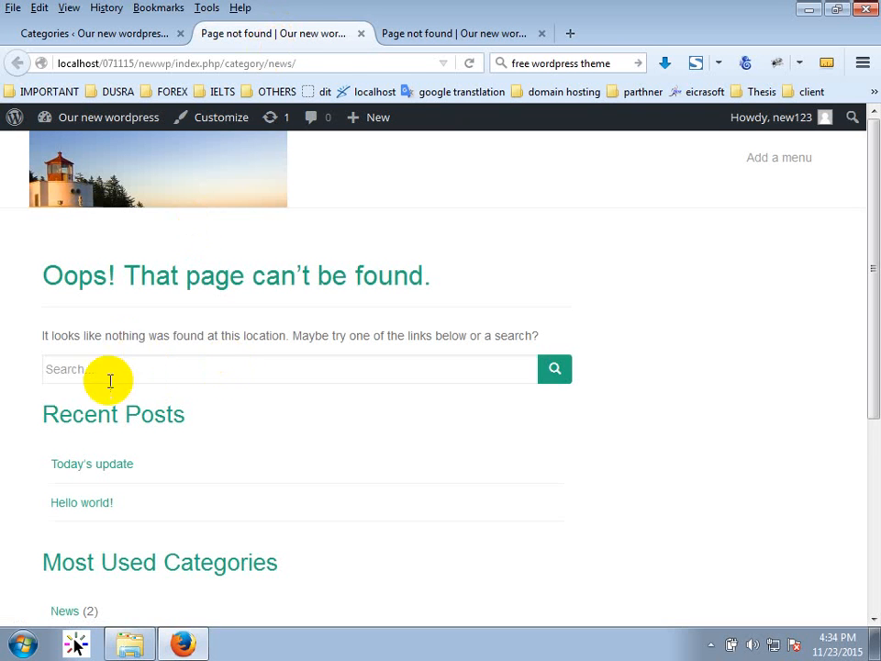
left_click(361, 33)
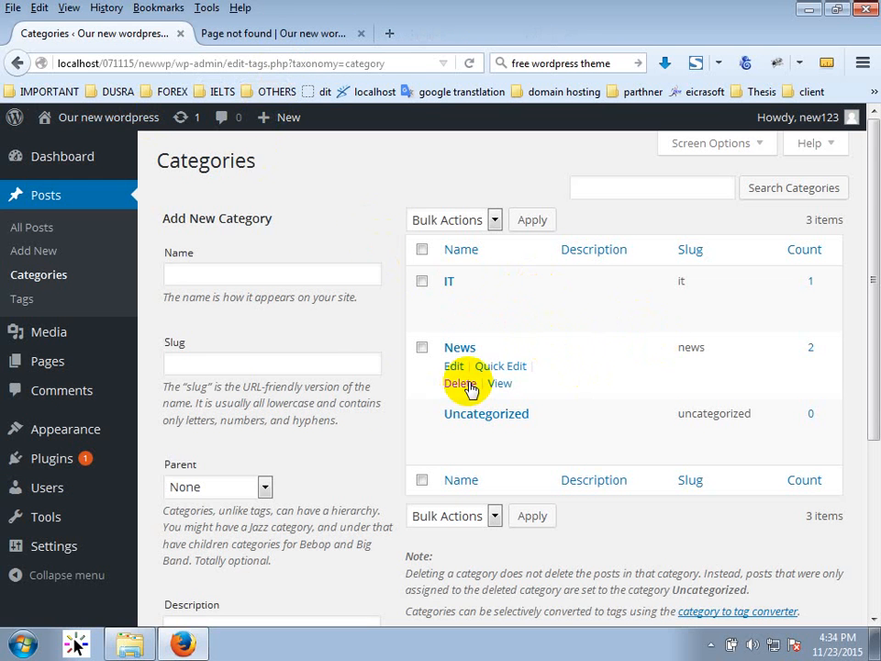
scroll(376, 404, "down", 3)
scroll(366, 433, "up", 3)
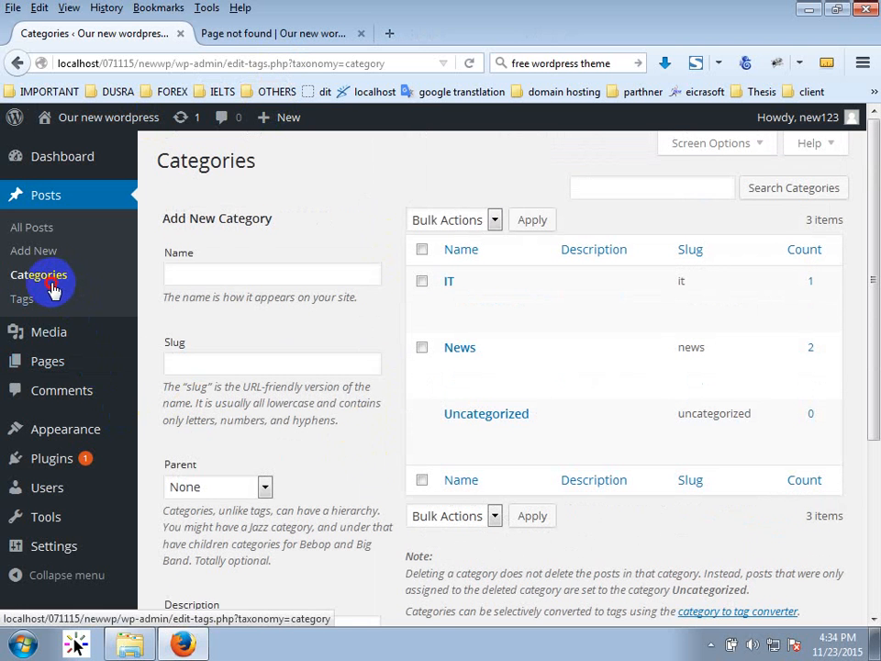
Look over the post tags and the IT category page, then return to All Posts.
left_click(24, 299)
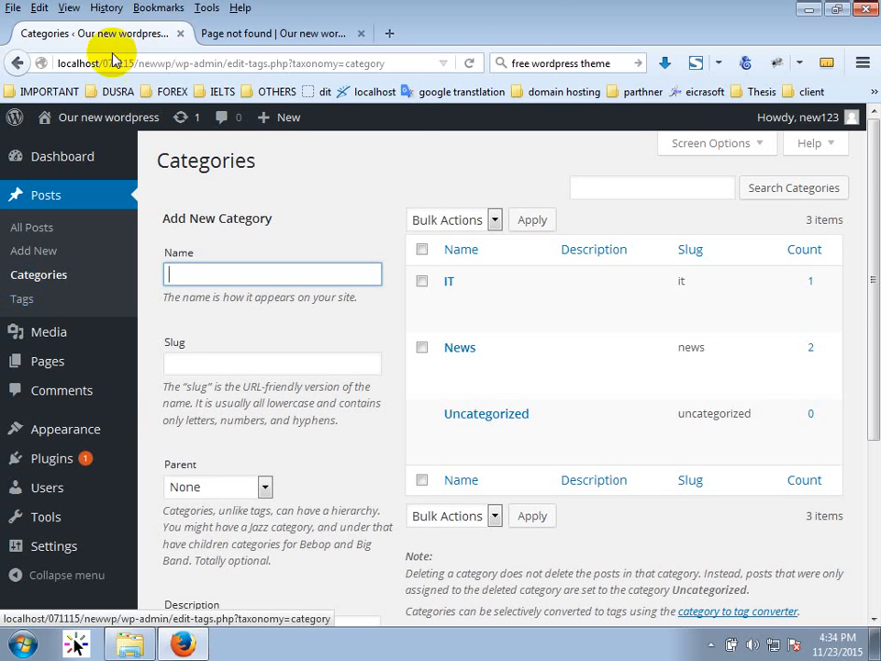
left_click(213, 34)
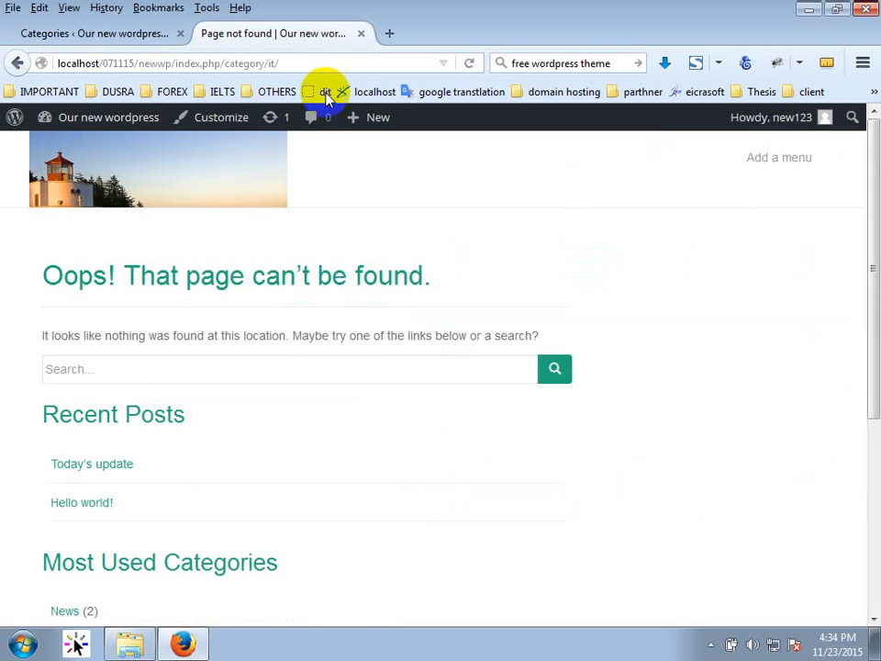
scroll(205, 357, "down", 5)
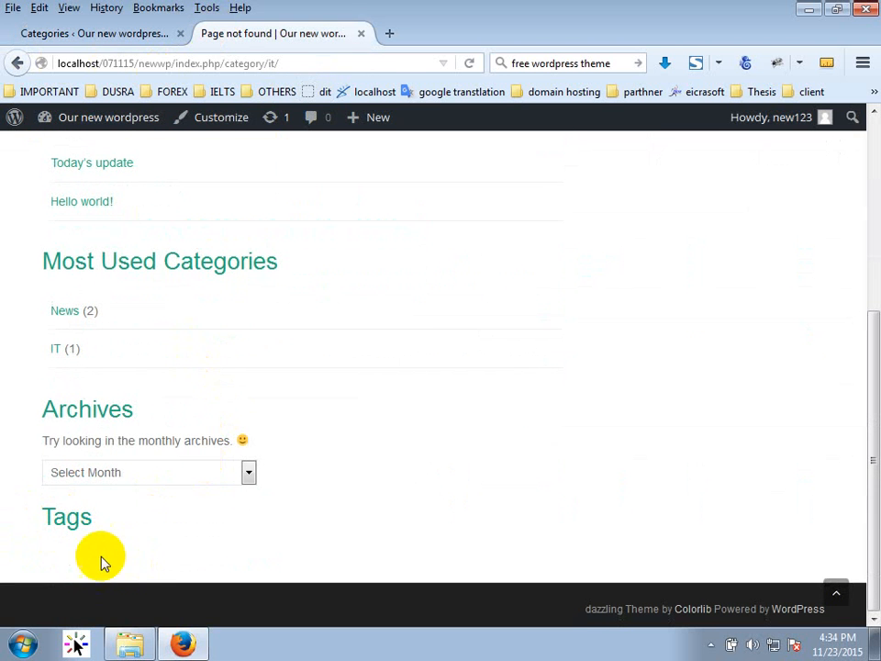
left_click(104, 43)
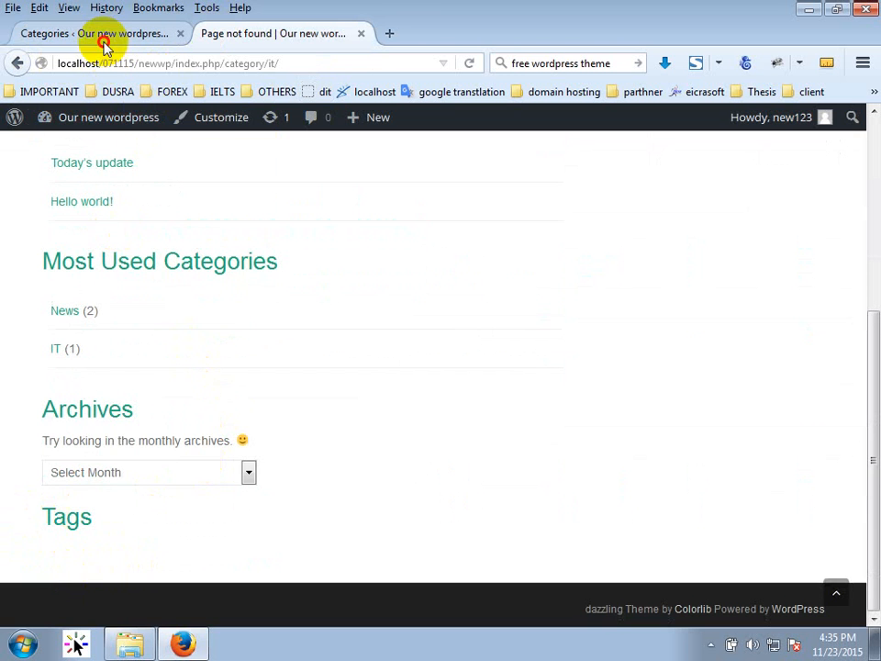
left_click(37, 225)
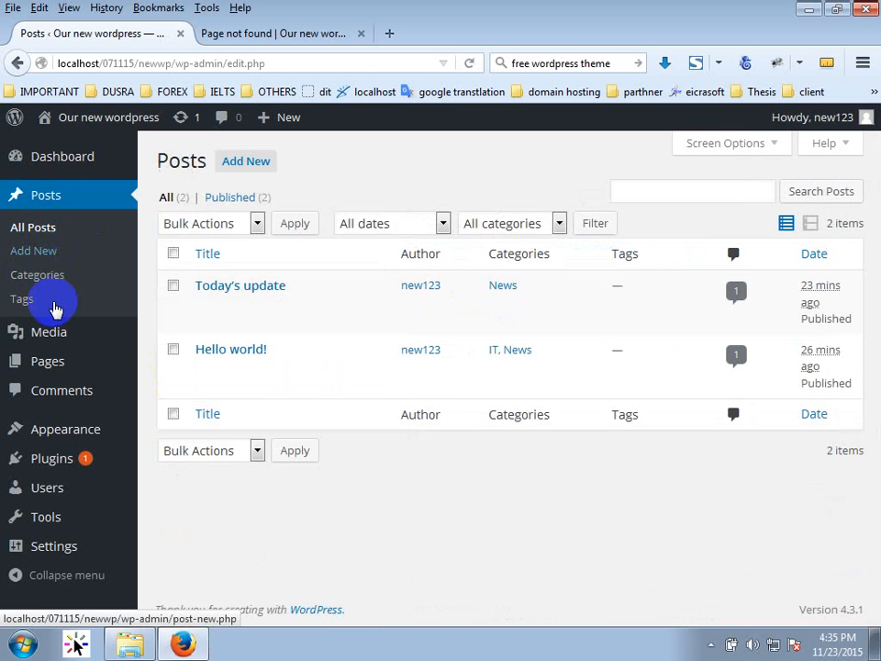
Open 'Today's update' for editing and enable the Tags box through Screen Options.
left_click(230, 291)
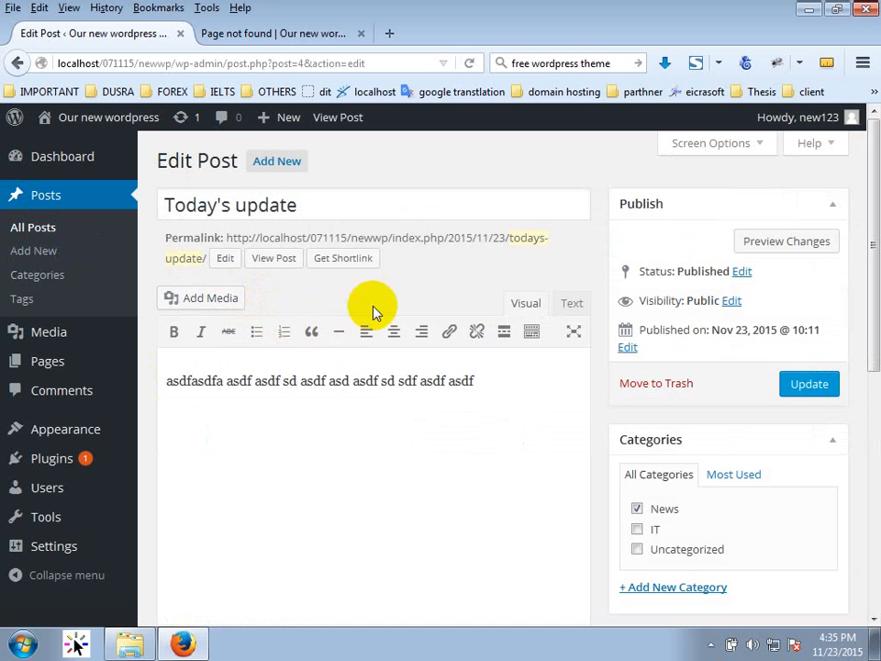
scroll(576, 380, "down", 4)
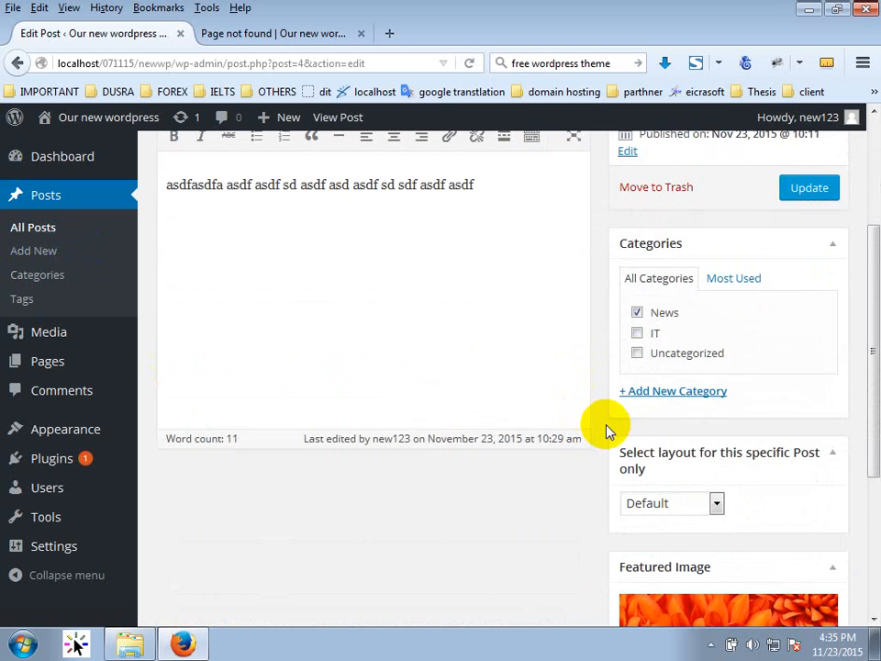
scroll(561, 495, "down", 5)
scroll(547, 508, "up", 8)
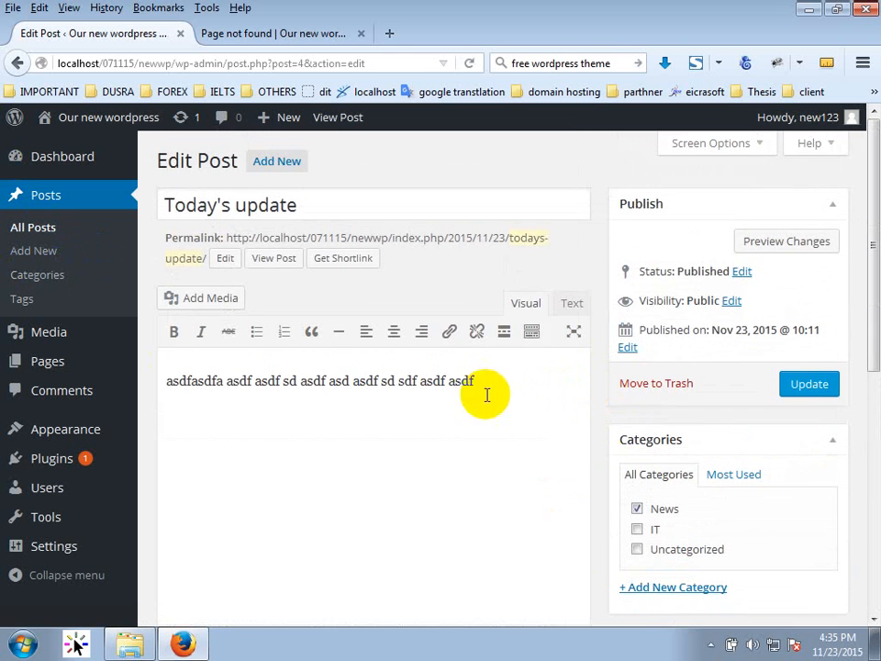
left_click(683, 154)
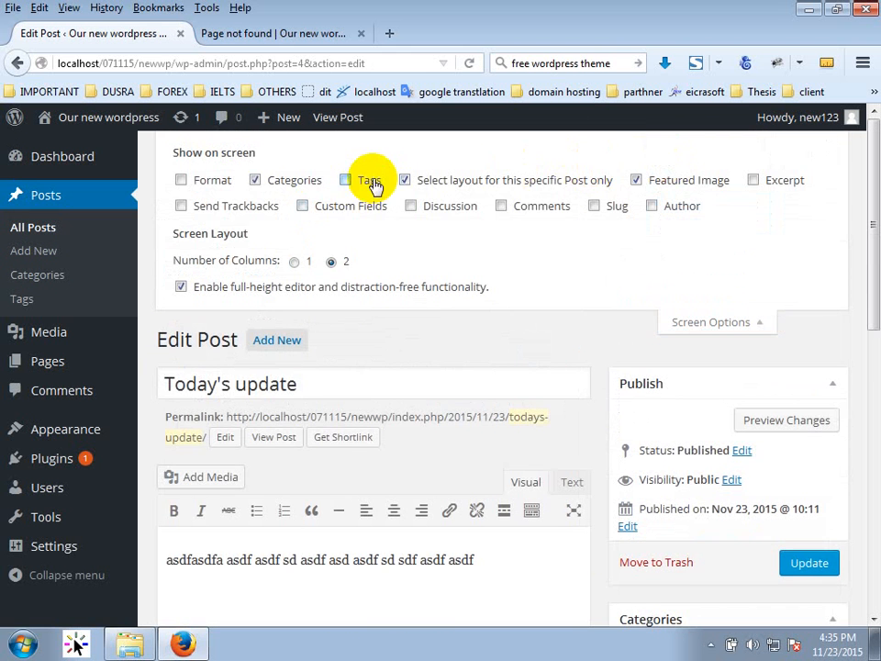
left_click(368, 180)
scroll(760, 472, "down", 1)
scroll(760, 472, "down", 10)
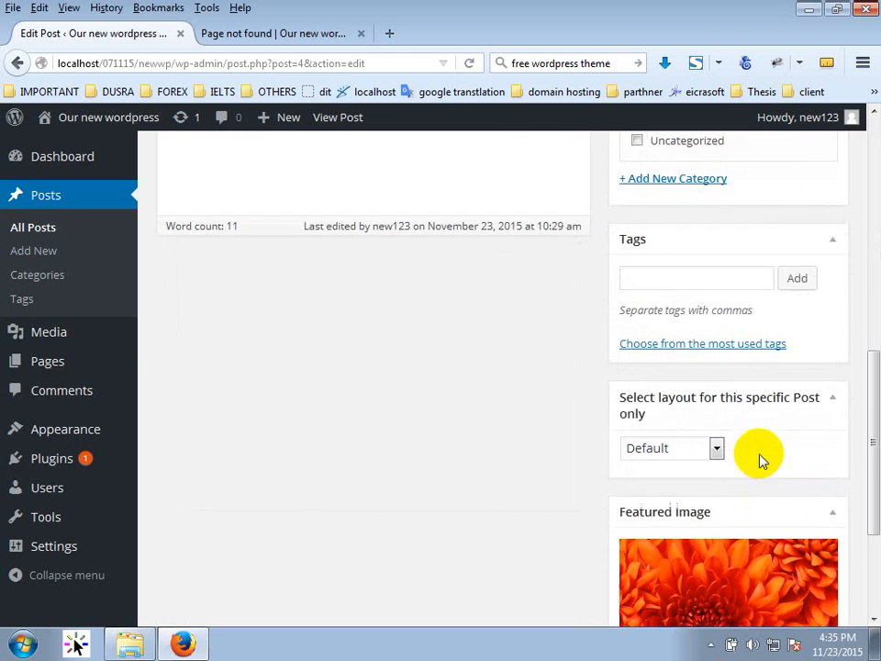
scroll(760, 471, "up", 5)
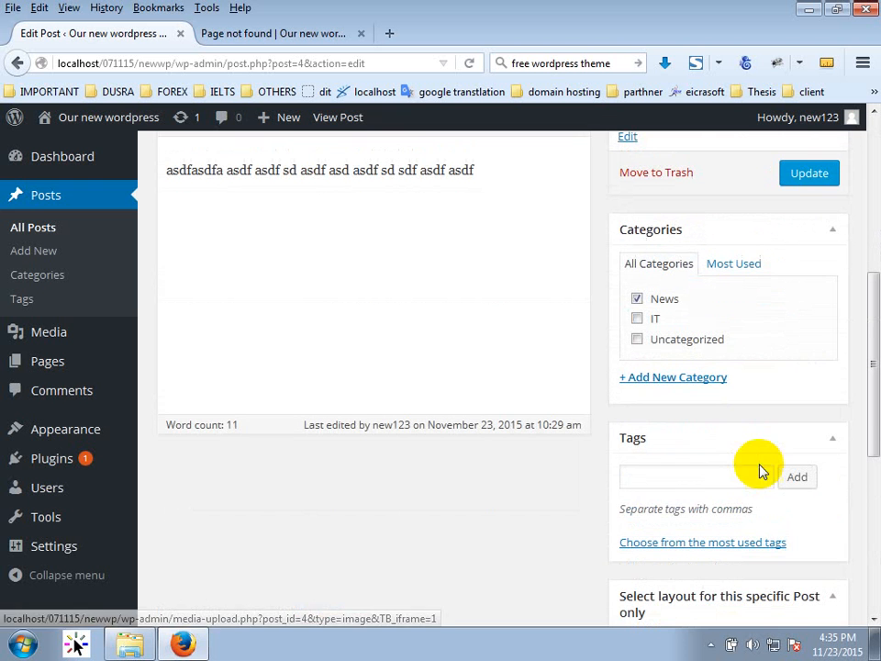
Add the tags News, It and Post to the post and save it with Update.
left_click(689, 485)
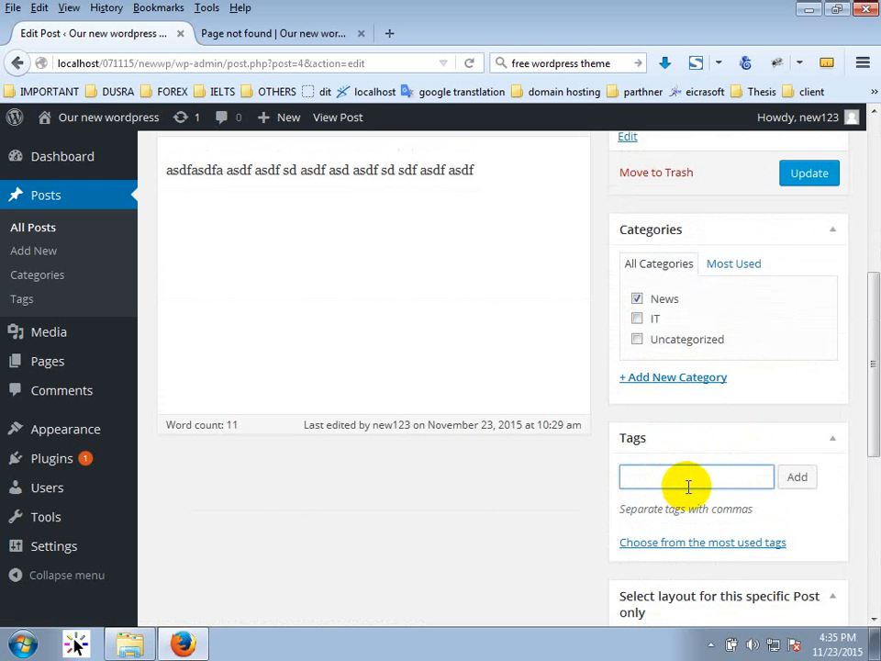
type("News")
key("Return")
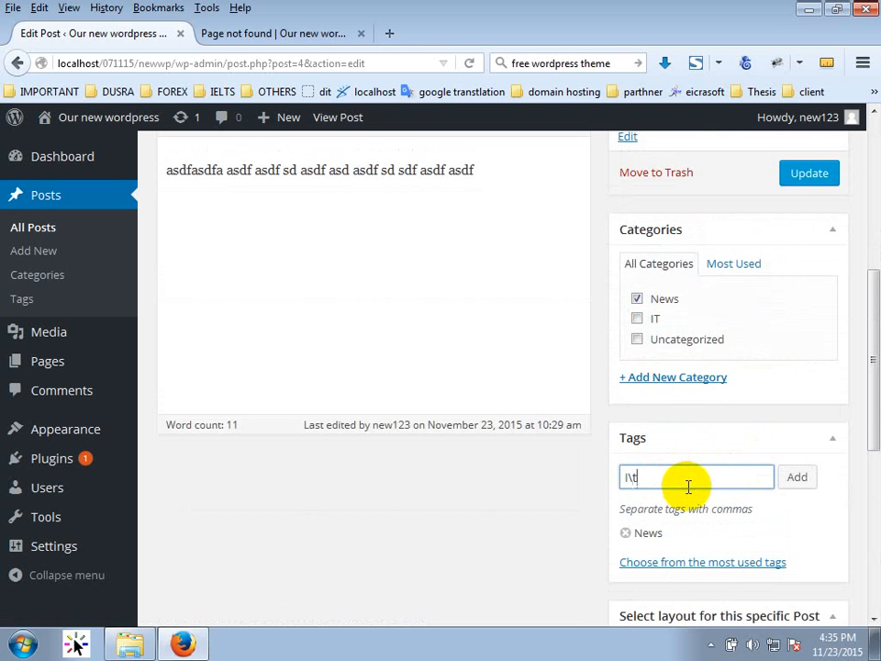
key("Return")
key("Return")
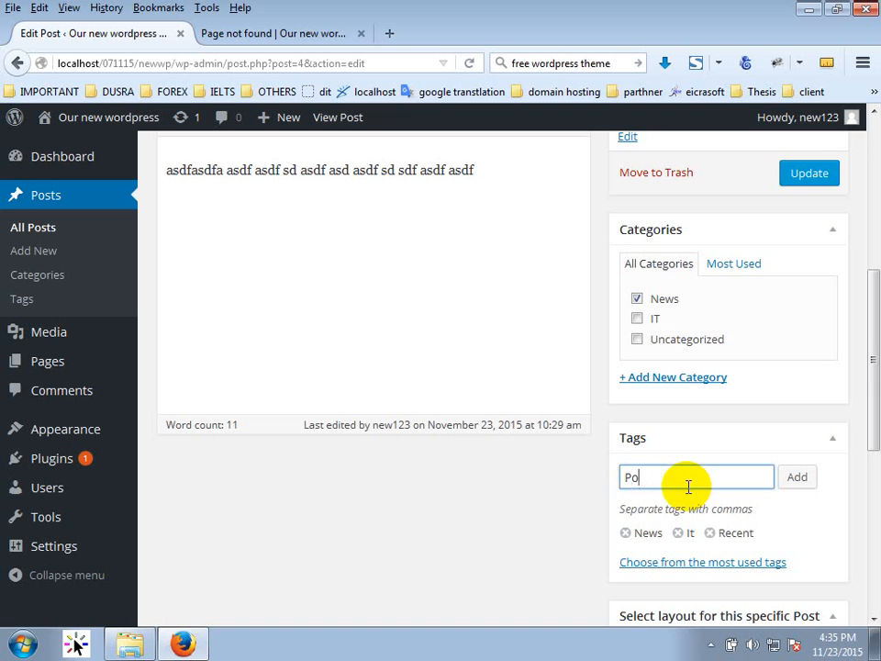
key("Return")
left_click(813, 171)
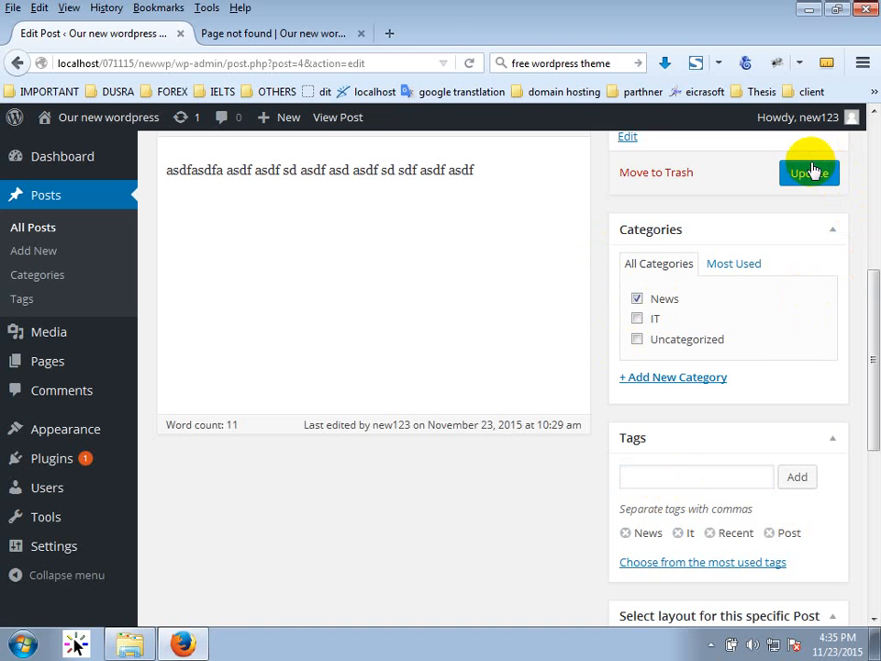
Reload the site's category page to see It, News, Post and Recent in the tag cloud, then return to the editor.
left_click(243, 35)
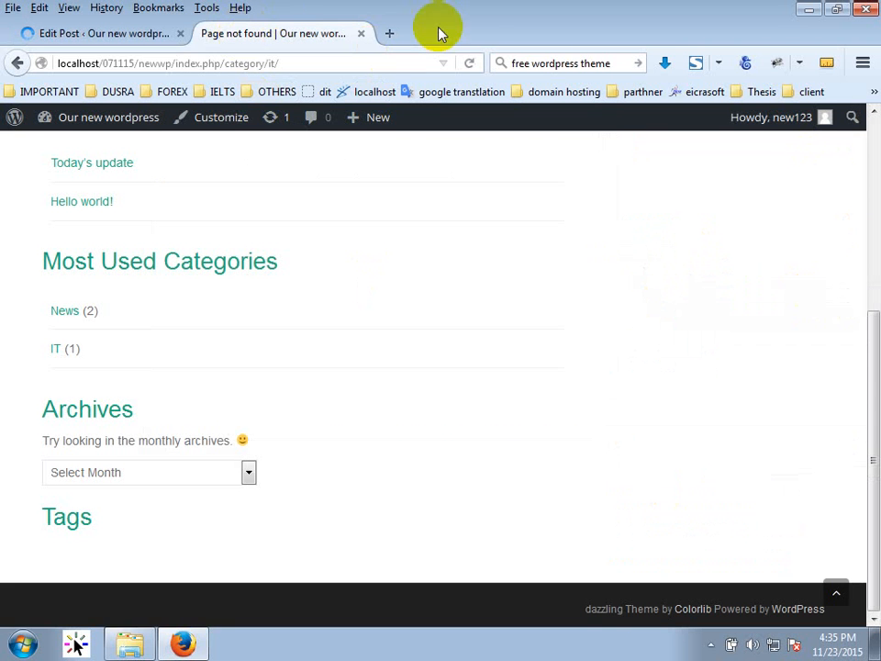
left_click(470, 63)
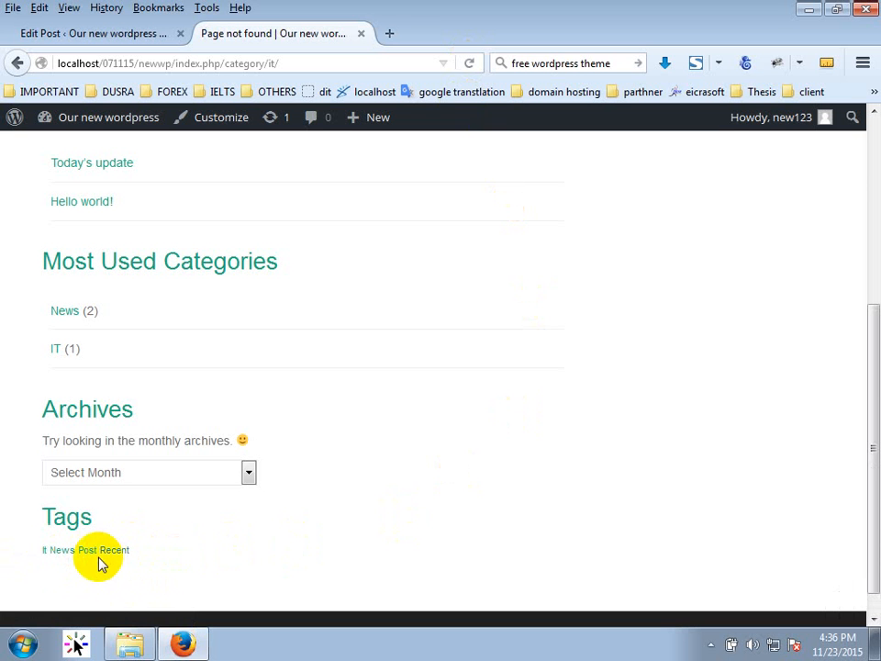
left_click(142, 48)
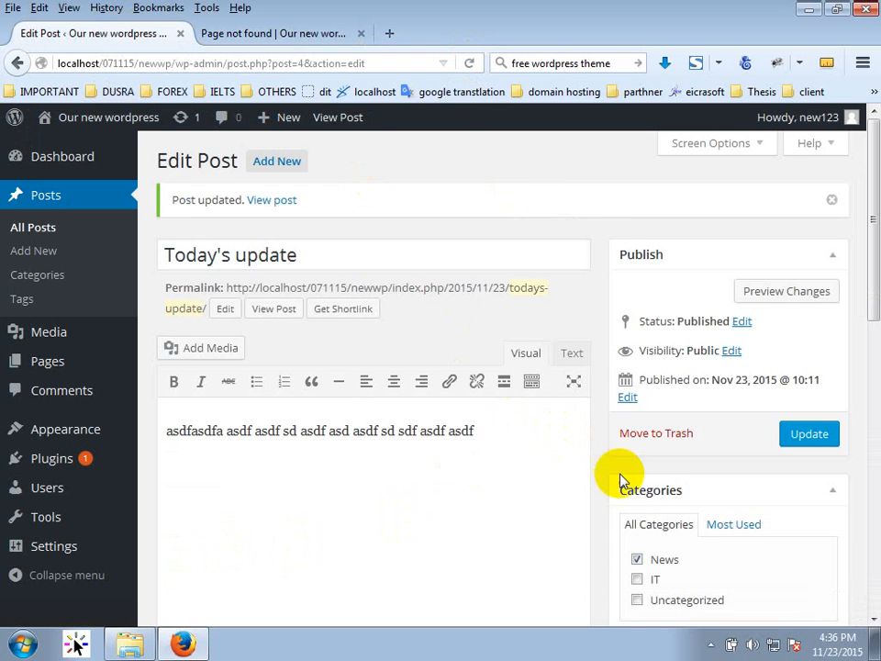
Go to All Posts and open 'Hello world!' for editing.
scroll(647, 514, "down", 3)
scroll(650, 584, "down", 2)
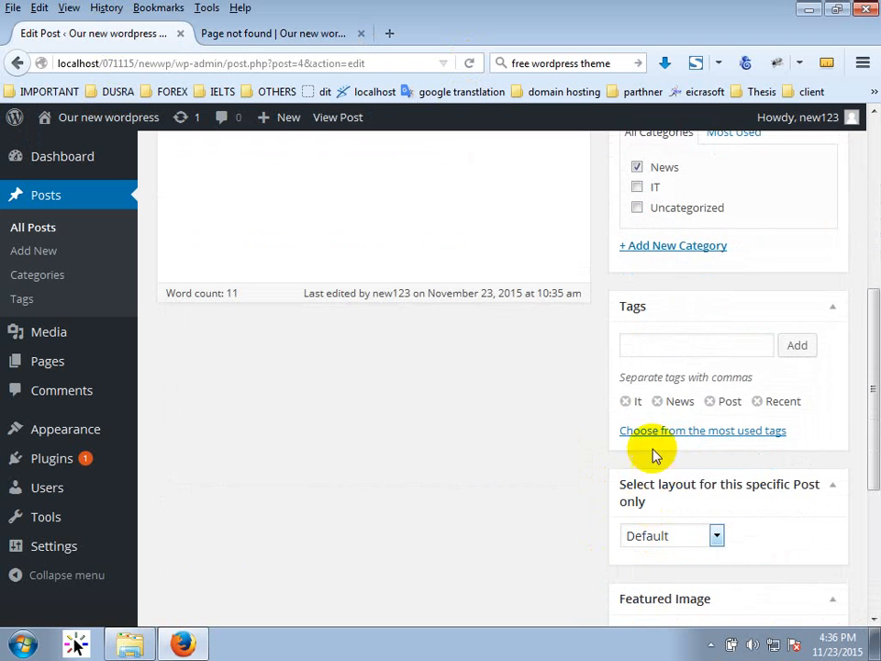
scroll(490, 401, "up", 7)
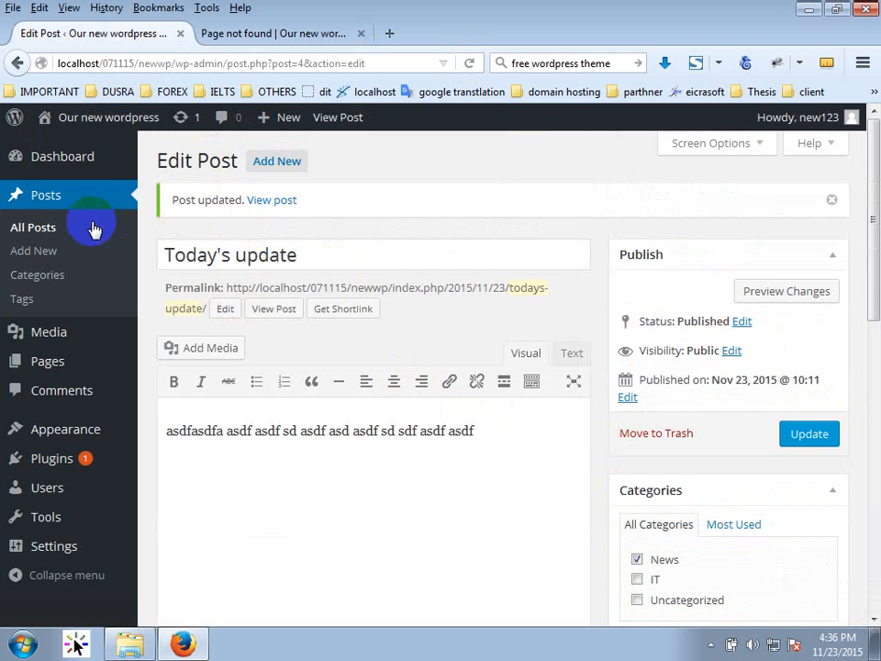
left_click(55, 225)
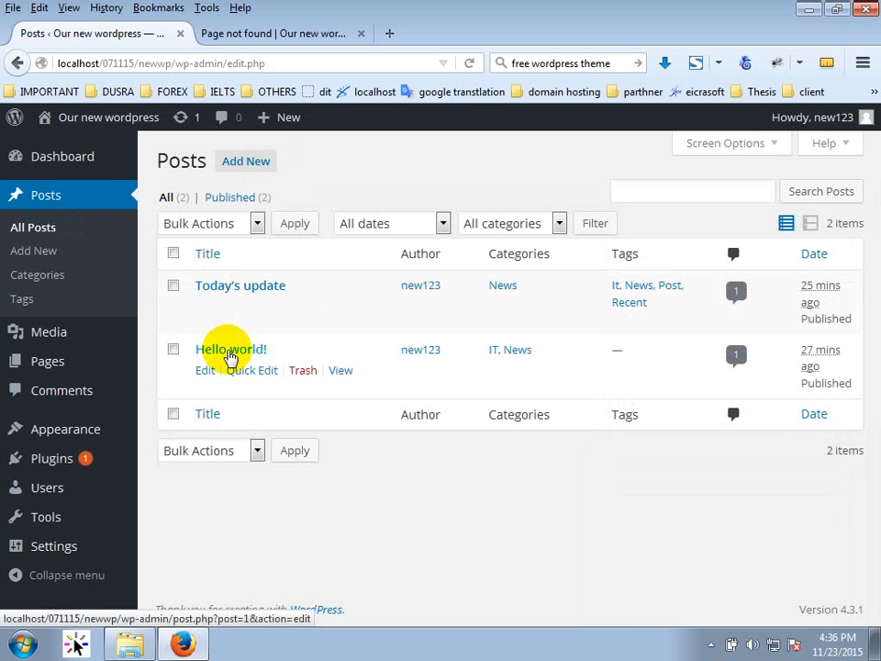
left_click(230, 355)
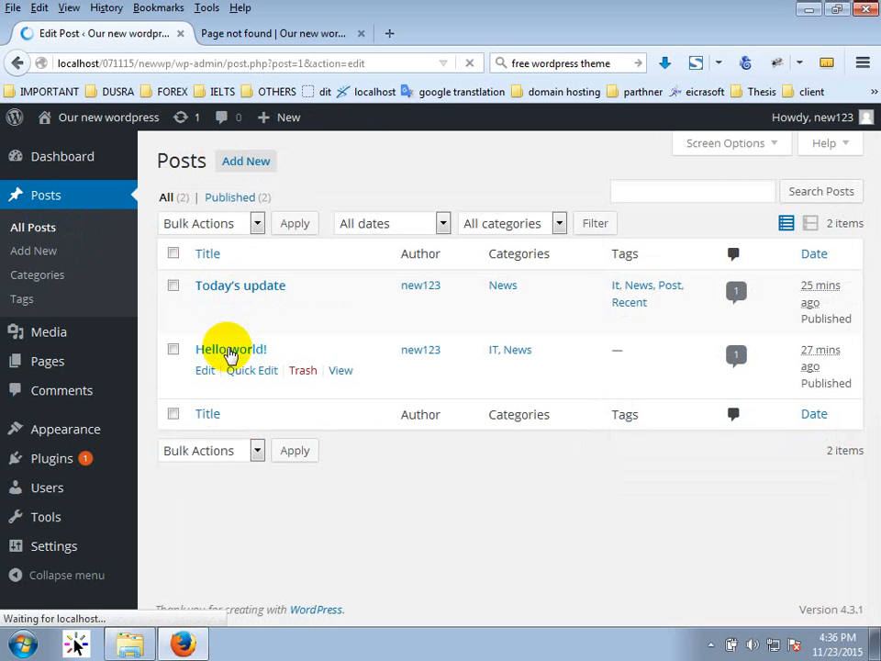
Add the News tag to 'Hello world!', update the post, and switch to the site's category tab.
scroll(858, 482, "down", 8)
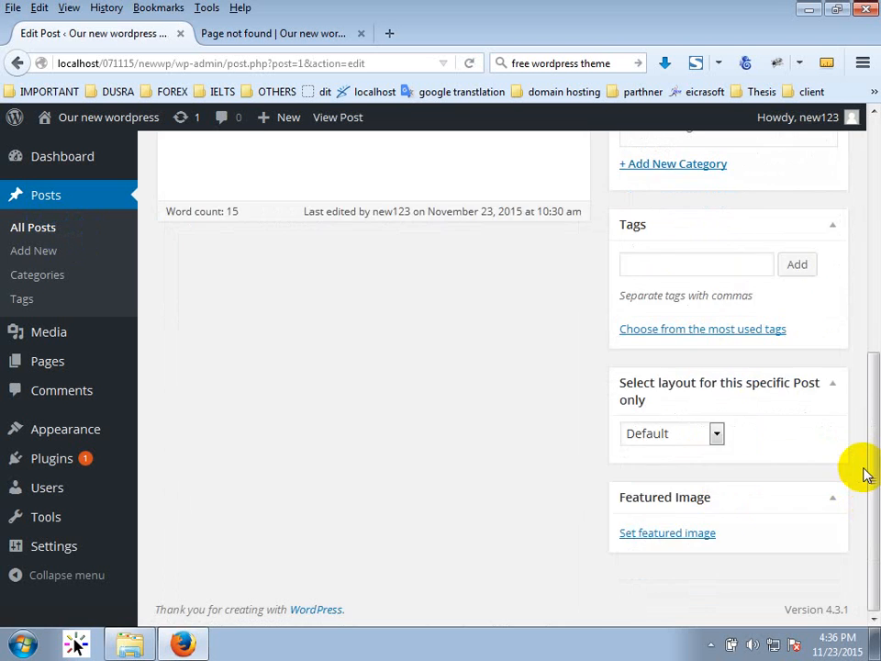
left_click(684, 255)
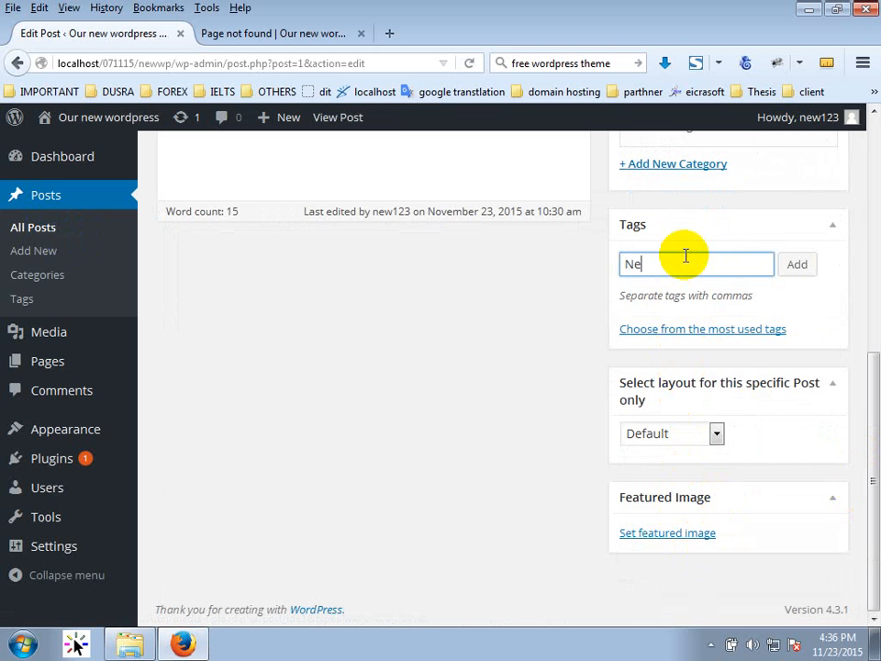
left_click(798, 265)
scroll(804, 422, "up", 8)
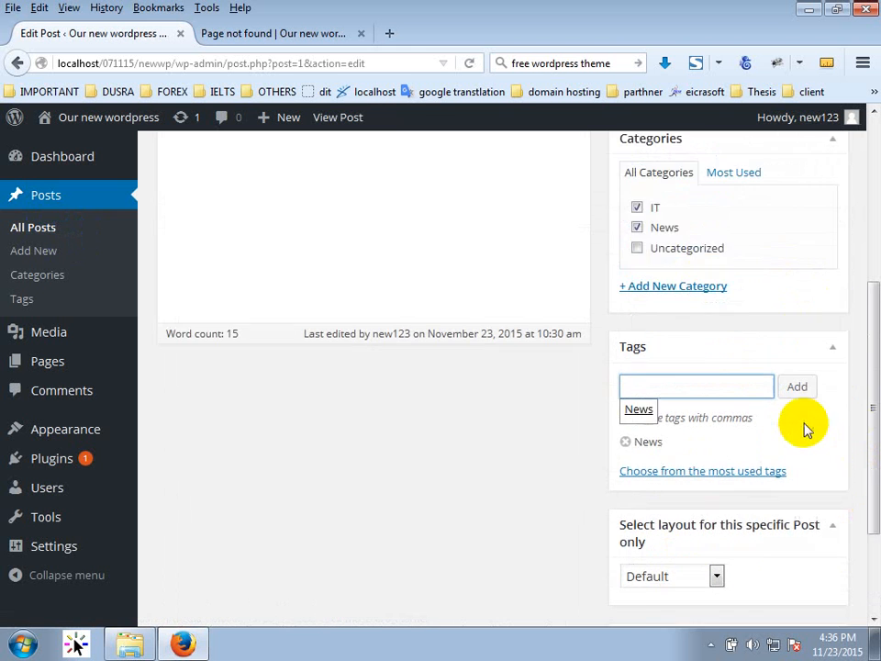
left_click(824, 346)
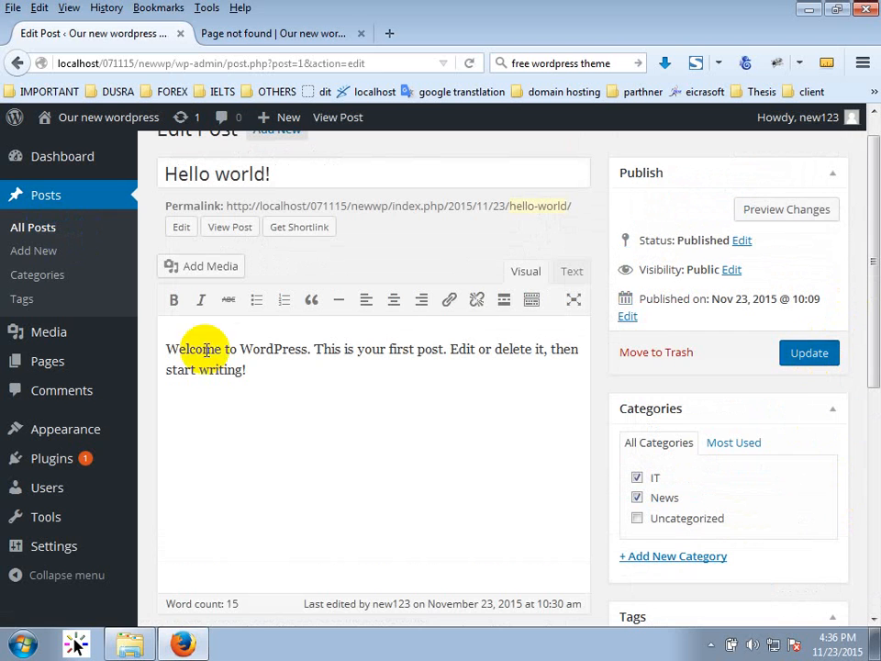
left_click(262, 34)
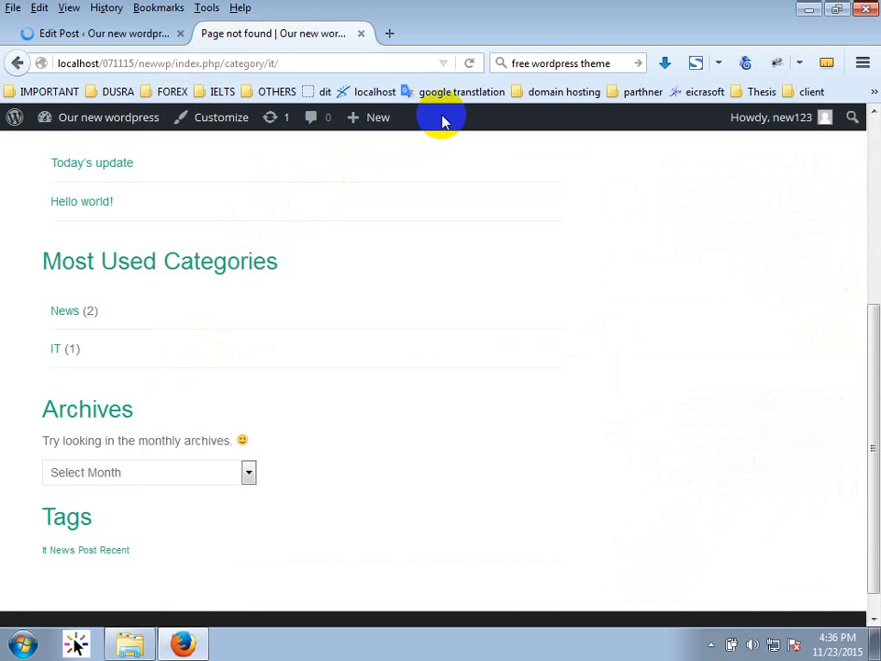
Reload the site to see News enlarged in the tag cloud, try the News tag page, then go back.
left_click(475, 61)
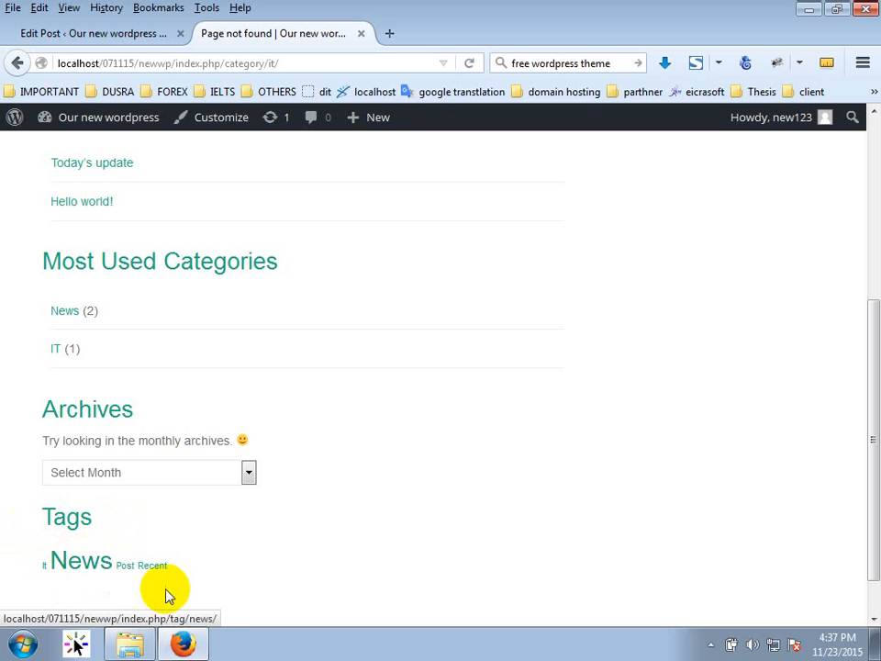
left_click(83, 561)
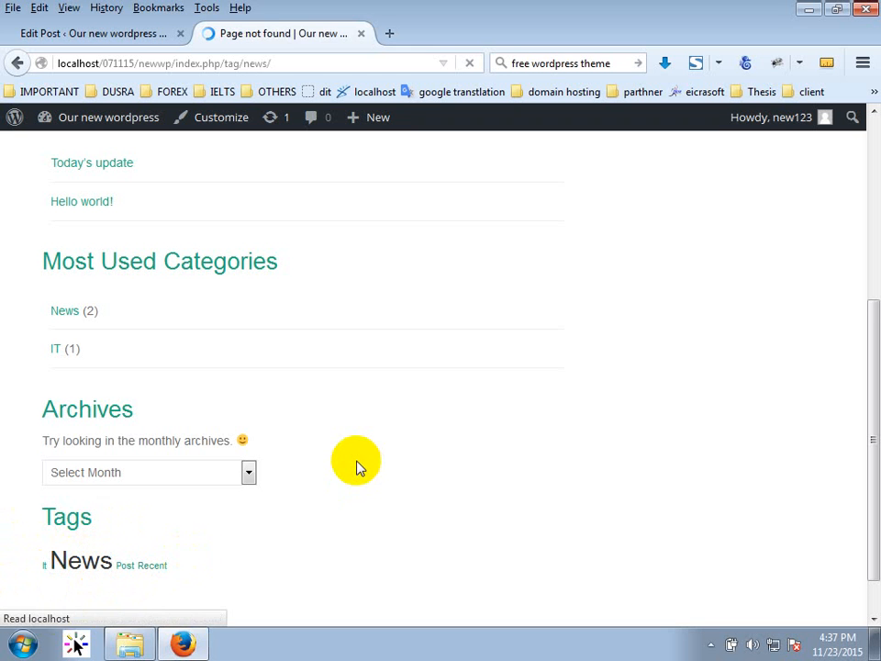
left_click(17, 61)
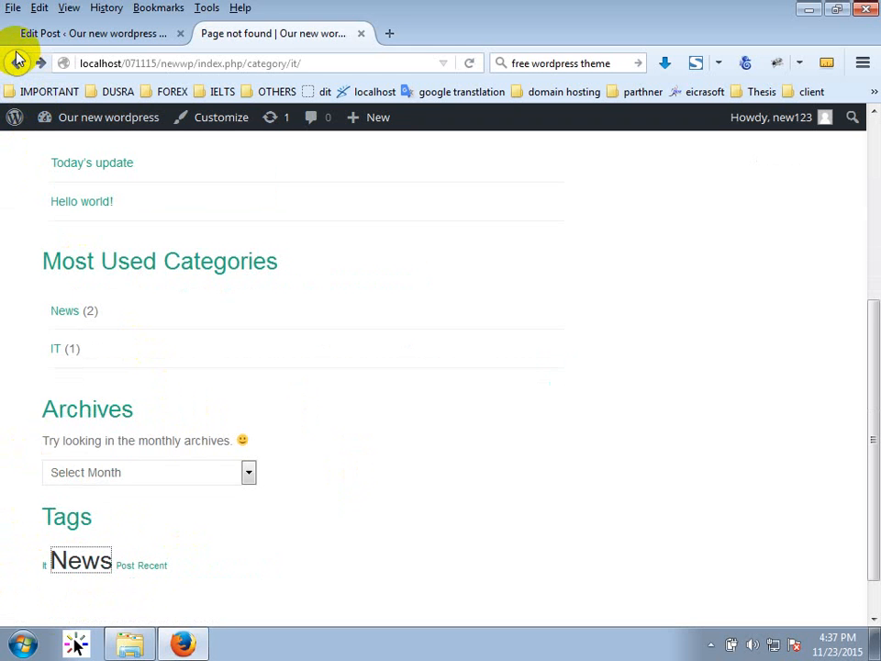
Set the permalink structure to Default and save, then return to the site's category tab.
left_click(83, 33)
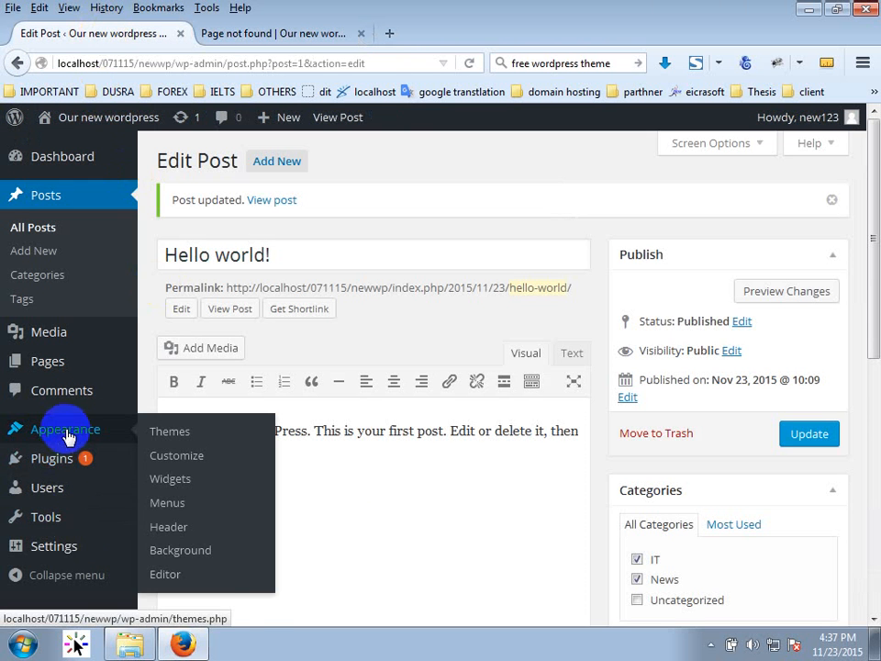
mouse_move(78, 548)
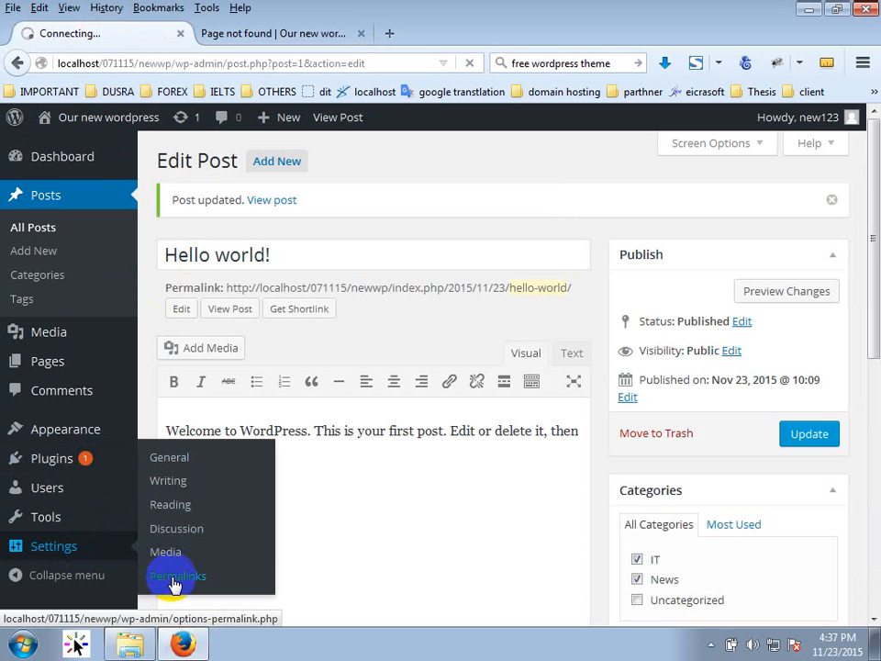
left_click(174, 584)
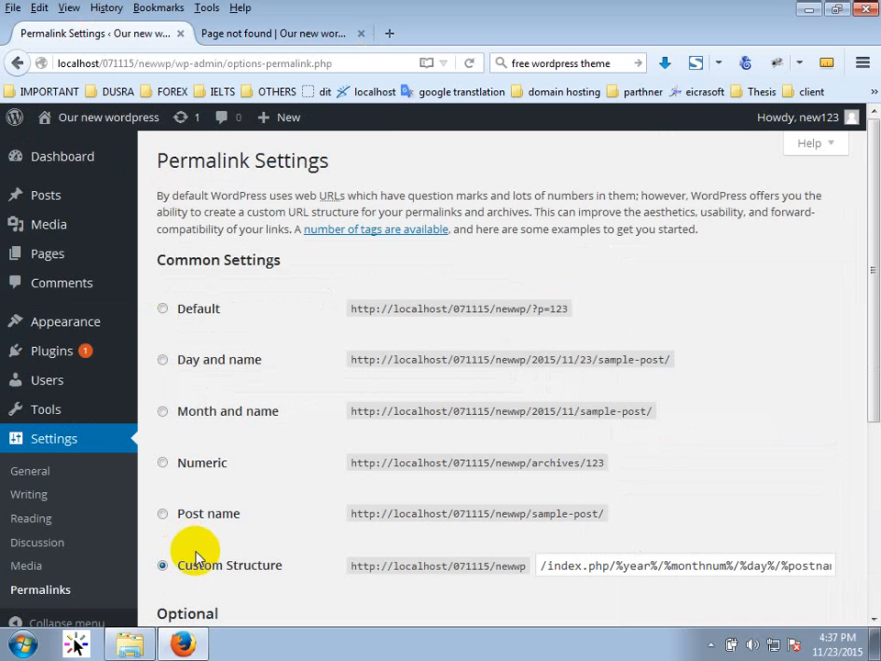
left_click(195, 321)
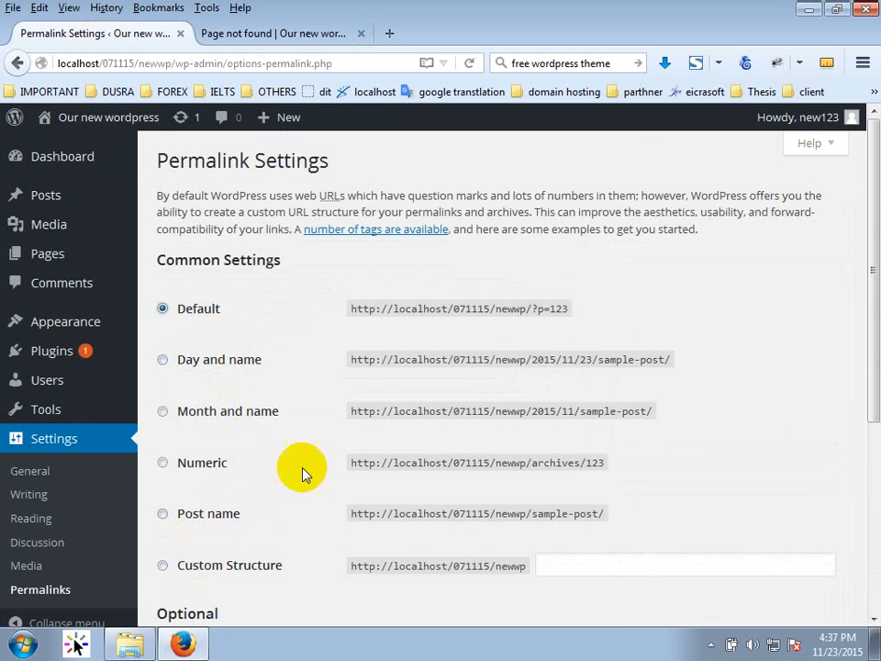
scroll(301, 467, "down", 3)
left_click(227, 549)
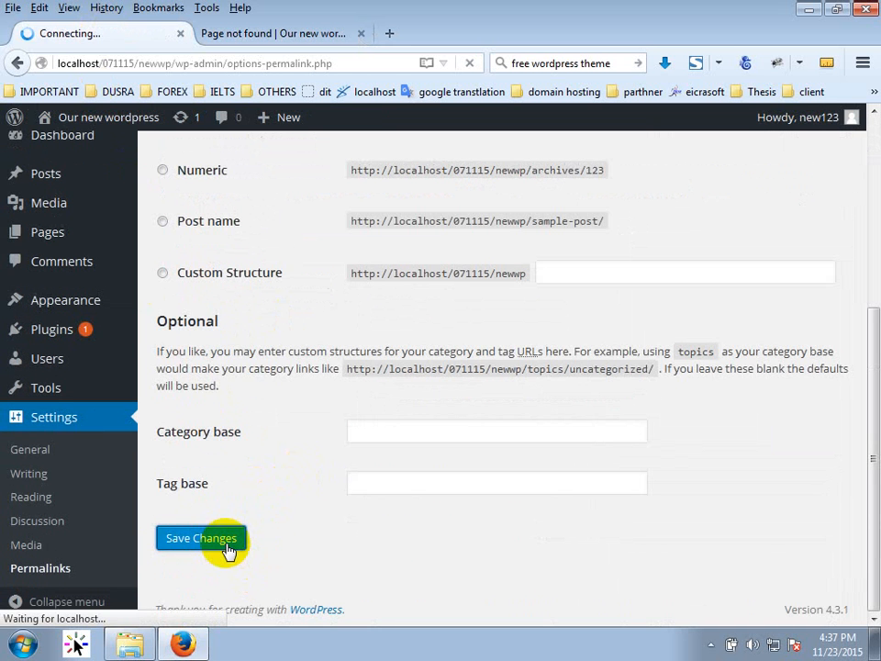
left_click(252, 33)
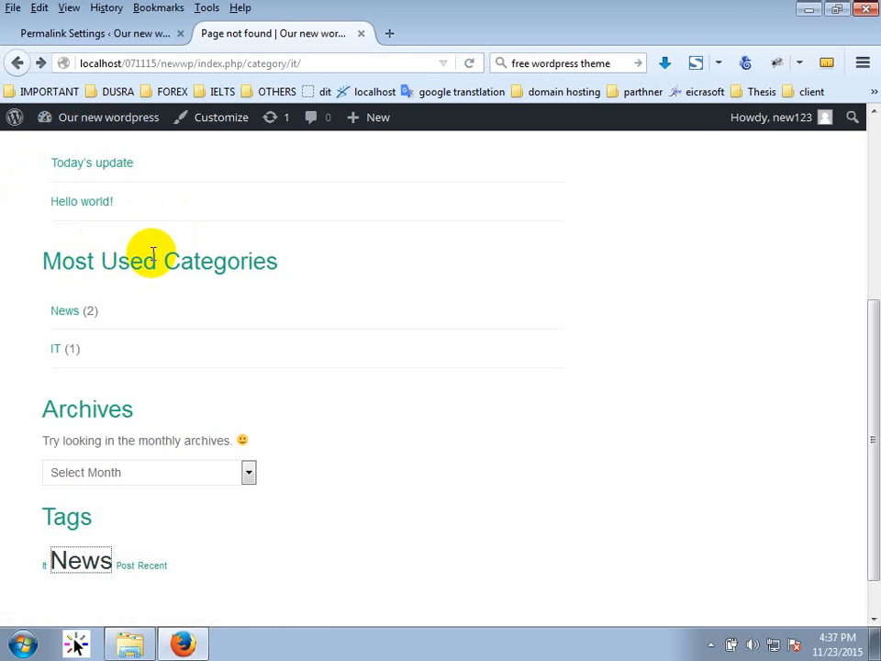
Go to the site's home page and search the site for 'news'.
scroll(165, 275, "up", 4)
left_click(96, 189)
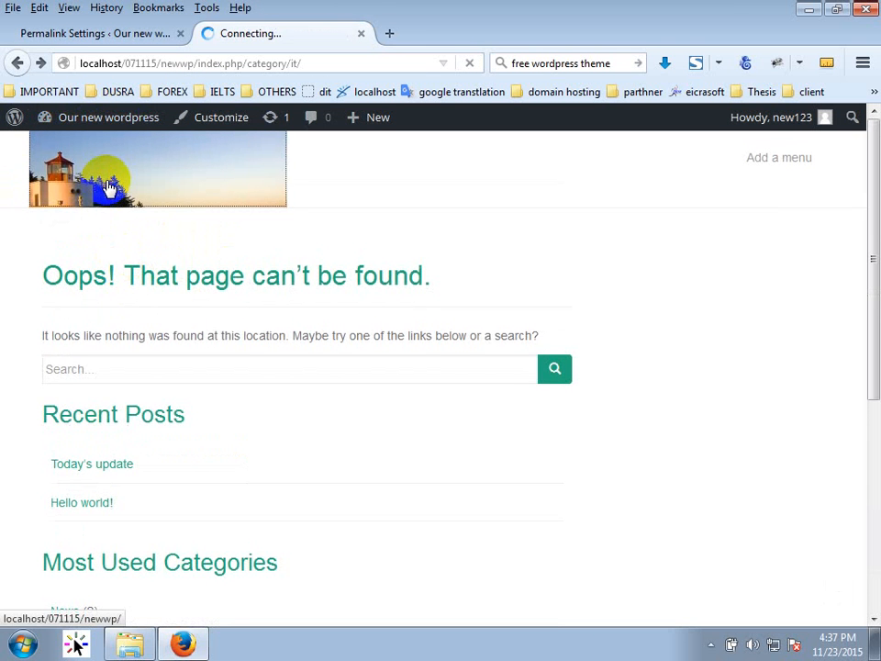
scroll(203, 408, "down", 4)
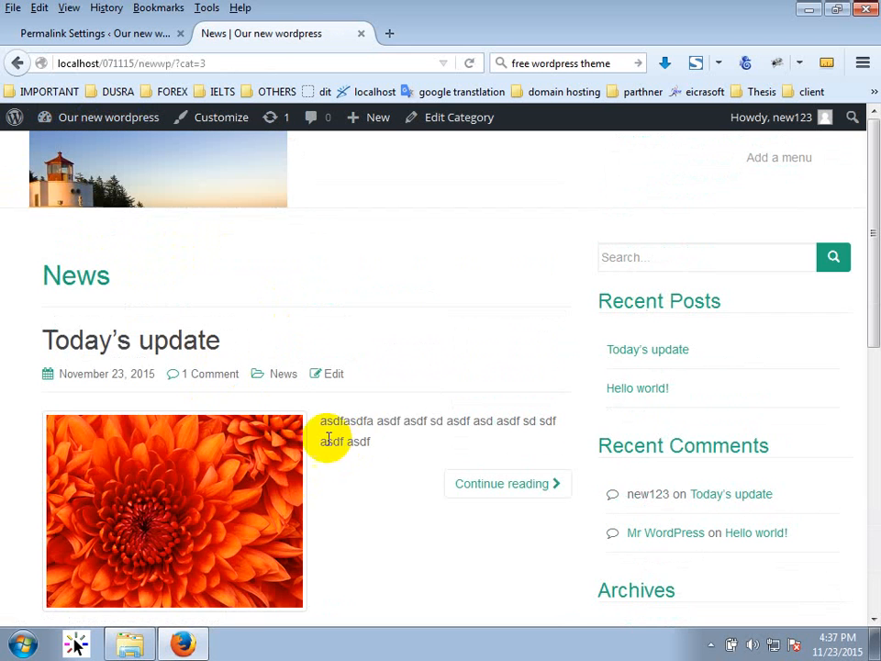
left_click(693, 261)
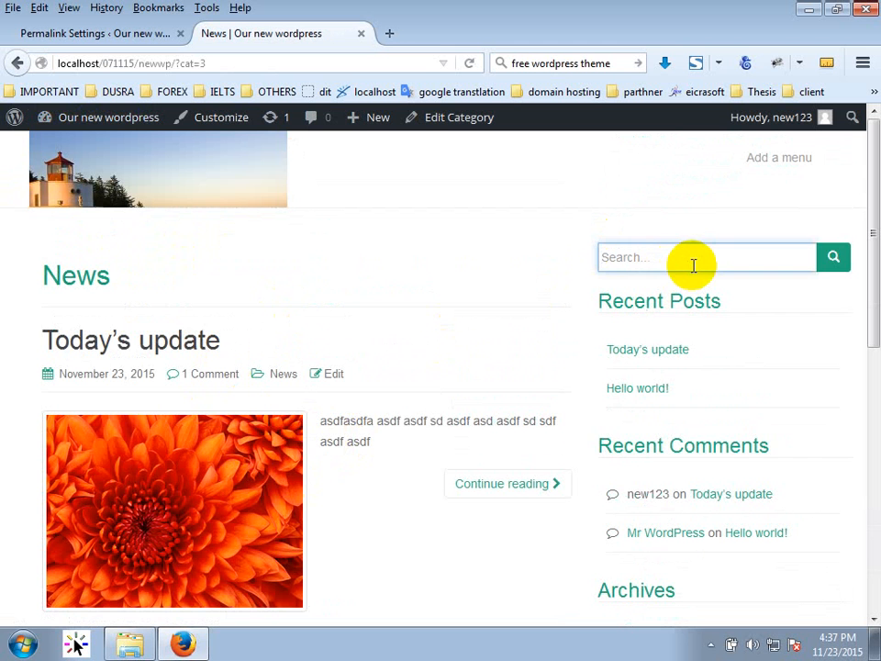
type("news")
key("Return")
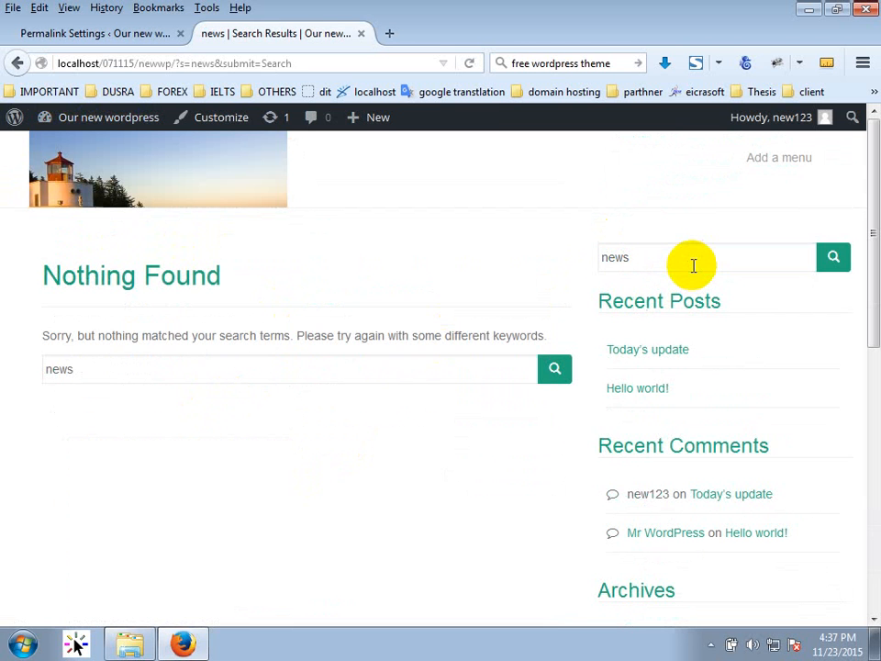
Review the empty search results for 'news', then return to the home page.
double_click(693, 264)
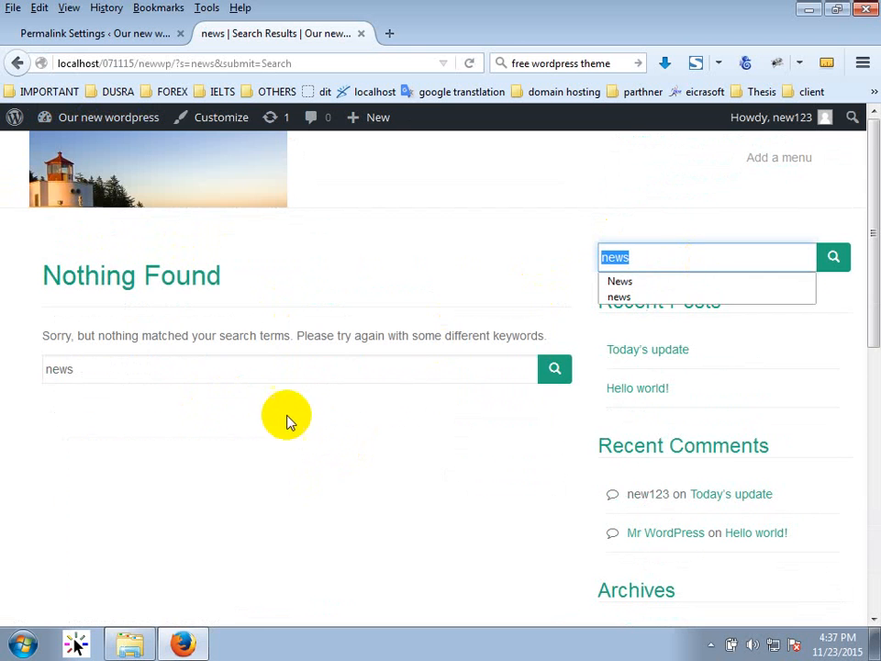
scroll(294, 441, "down", 3)
scroll(317, 489, "down", 3)
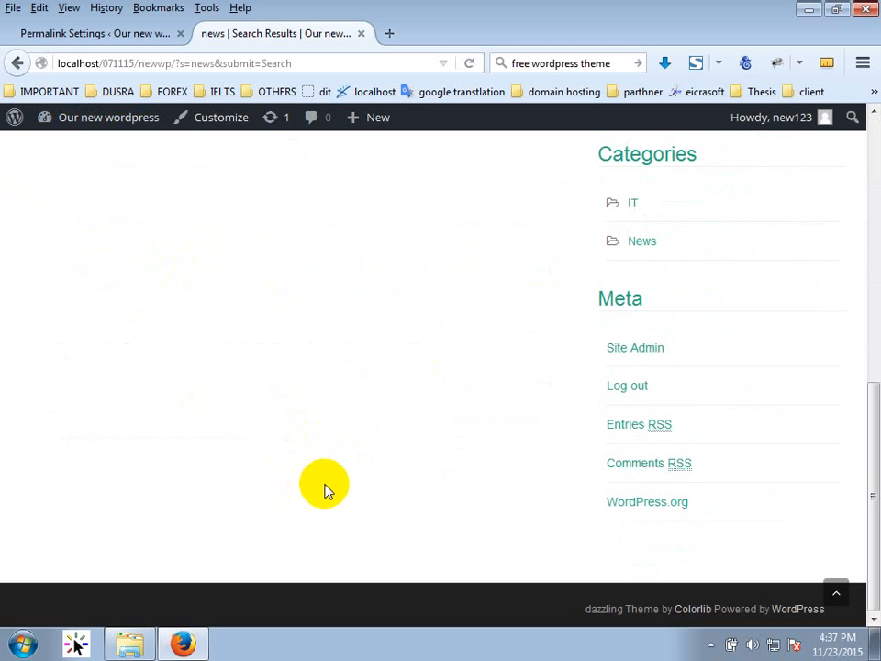
scroll(303, 487, "up", 6)
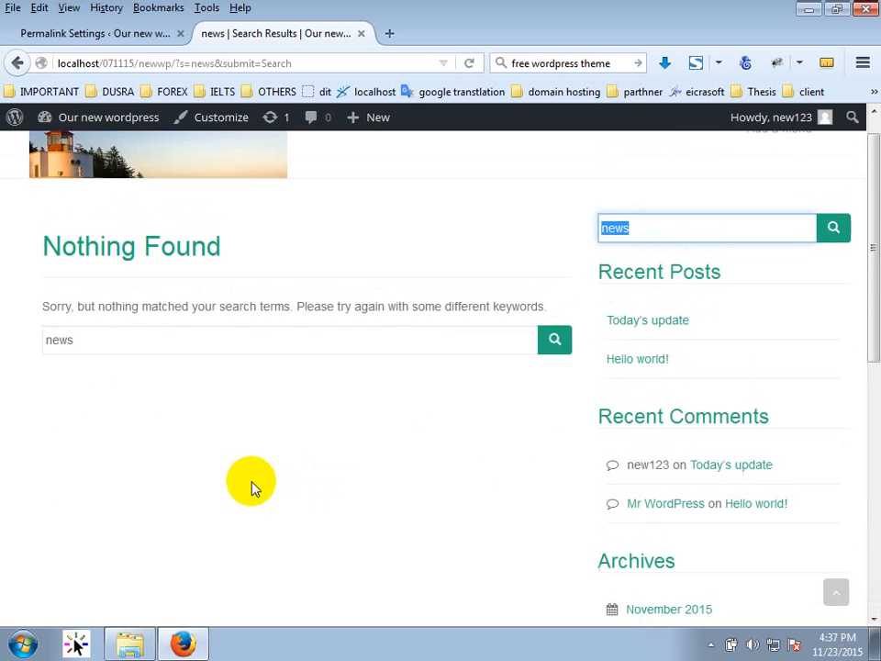
left_click(81, 190)
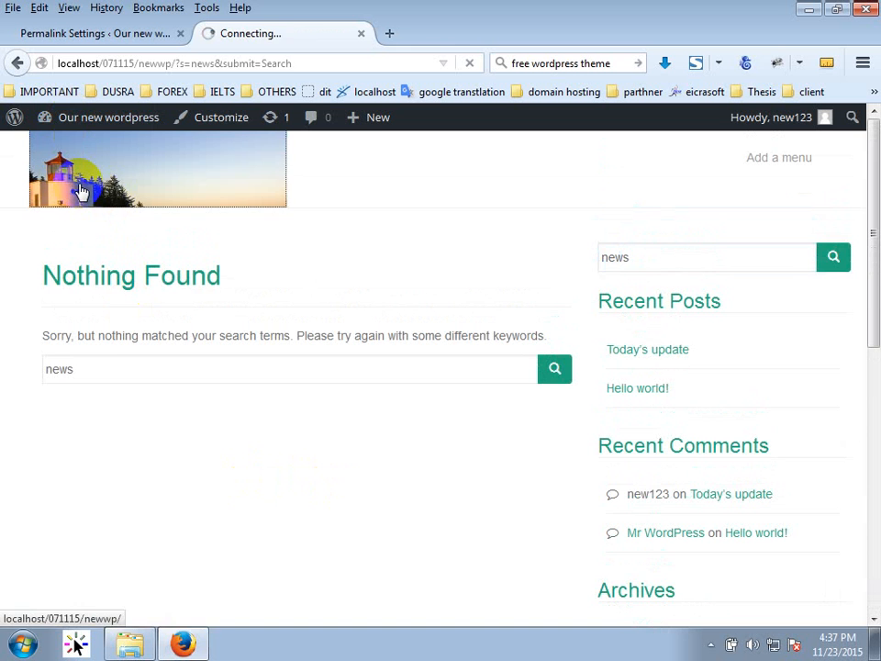
scroll(183, 423, "down", 8)
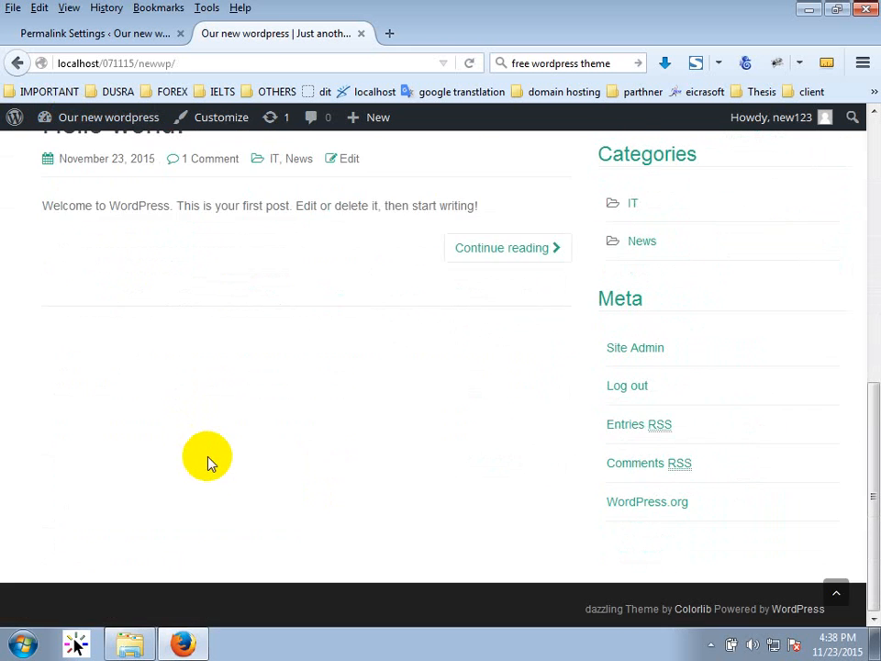
Scroll the home page and open the IT and then the News category archives.
scroll(211, 462, "up", 3)
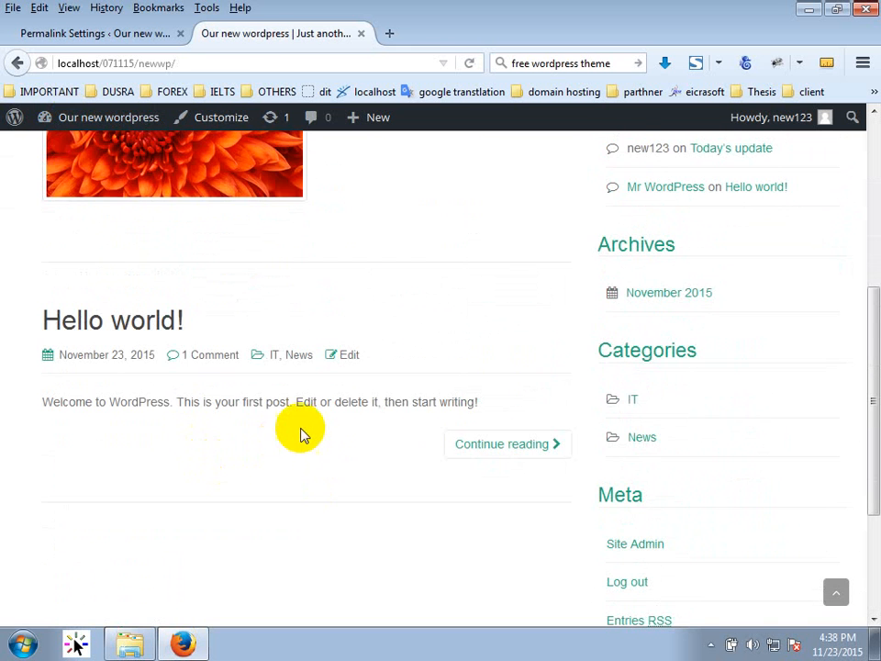
scroll(320, 430, "up", 3)
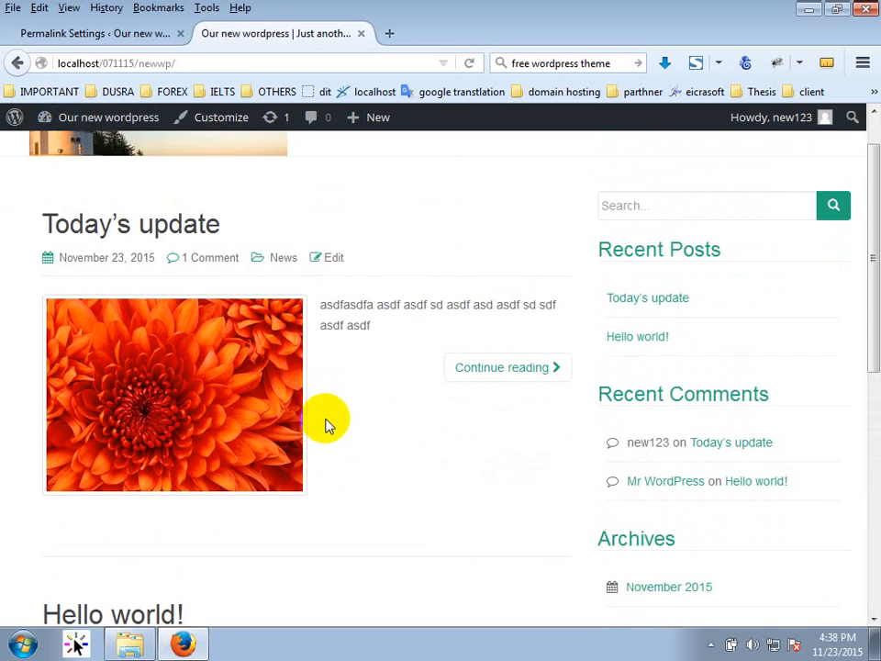
scroll(331, 334, "down", 2)
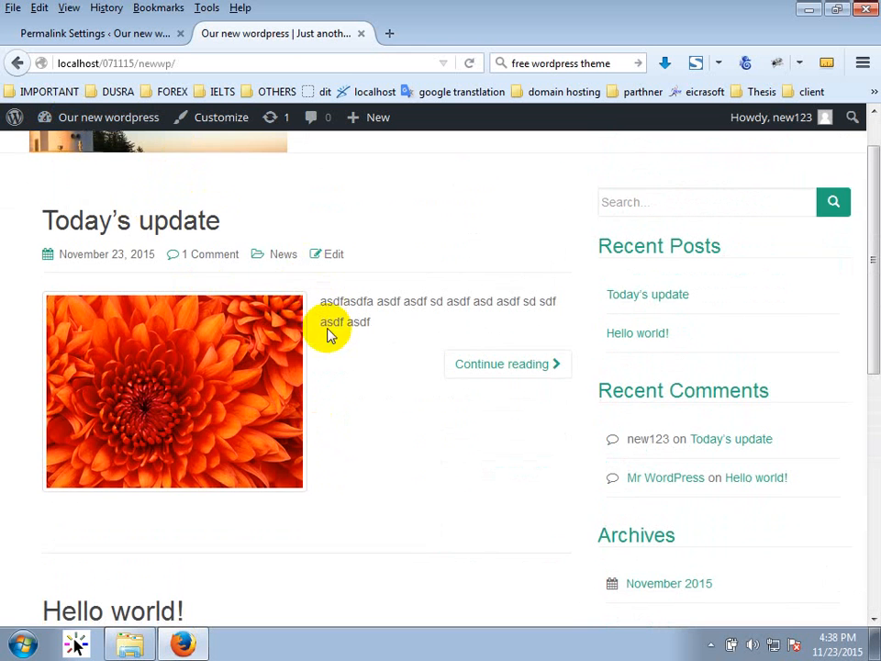
scroll(386, 367, "down", 2)
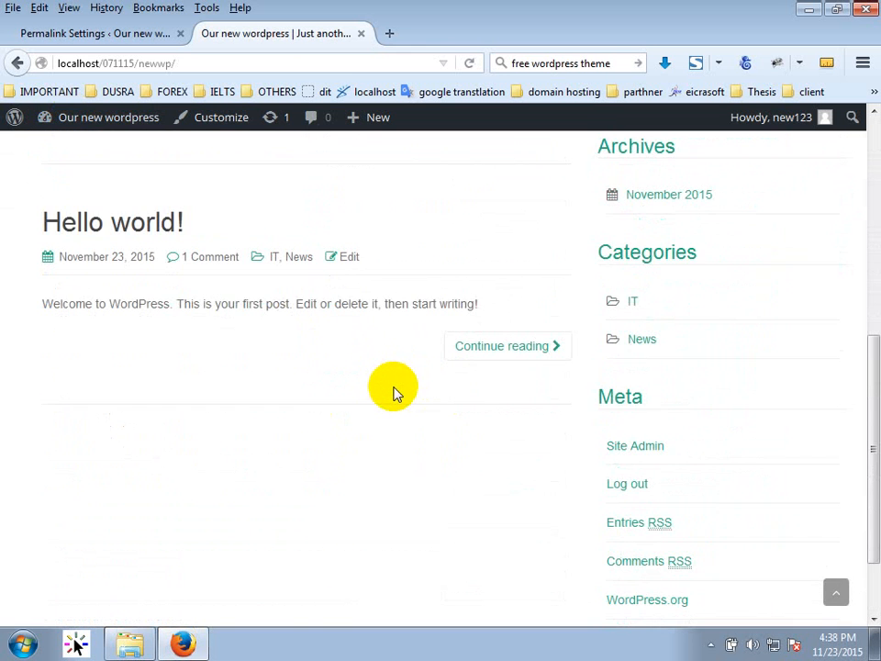
scroll(398, 393, "down", 2)
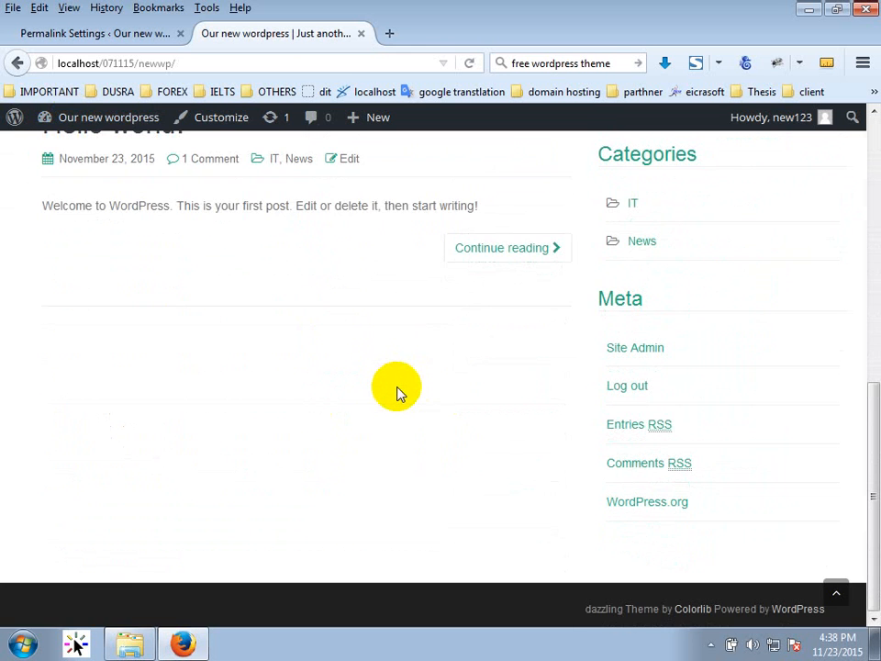
scroll(396, 391, "up", 5)
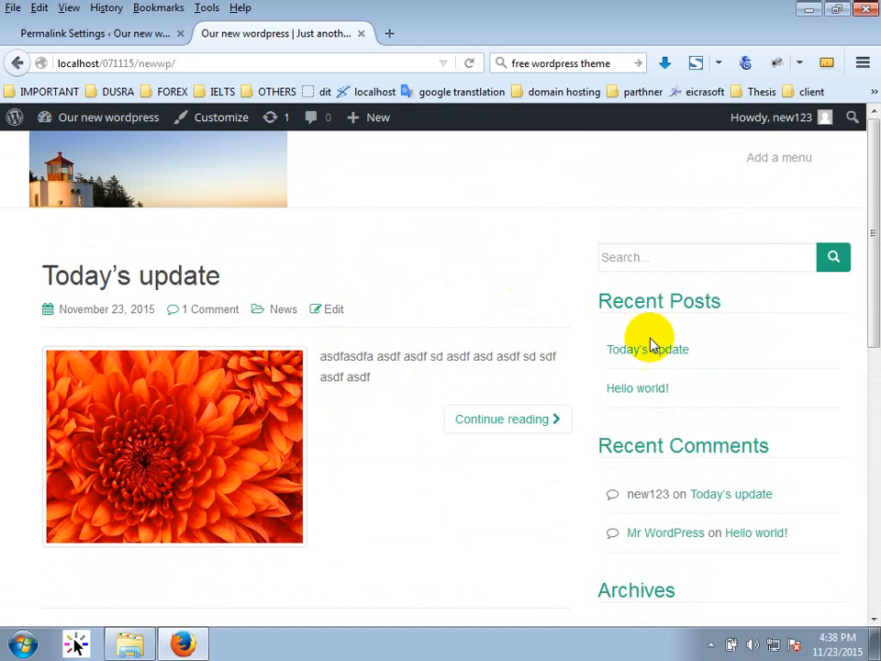
scroll(699, 485, "down", 2)
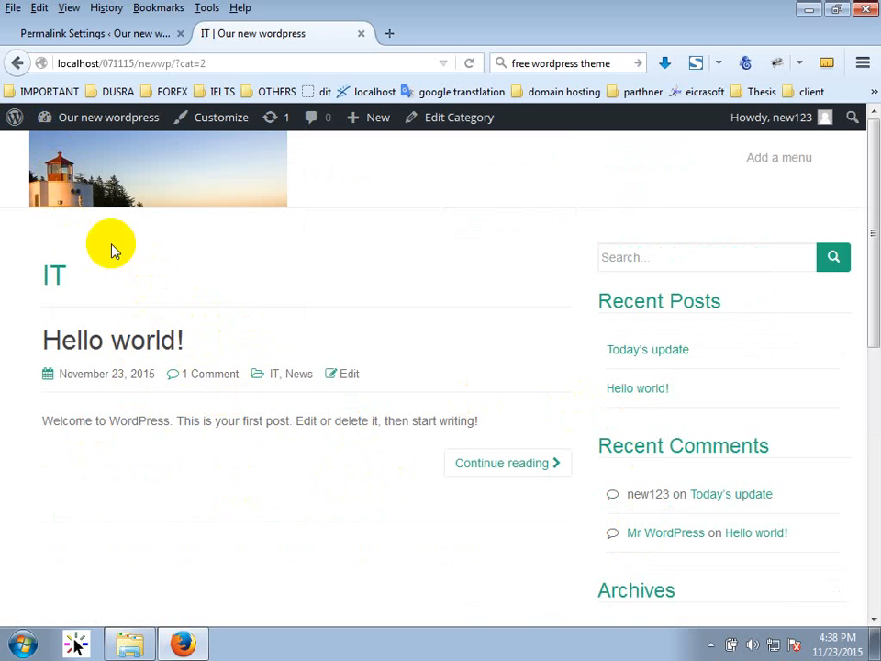
left_click(274, 375)
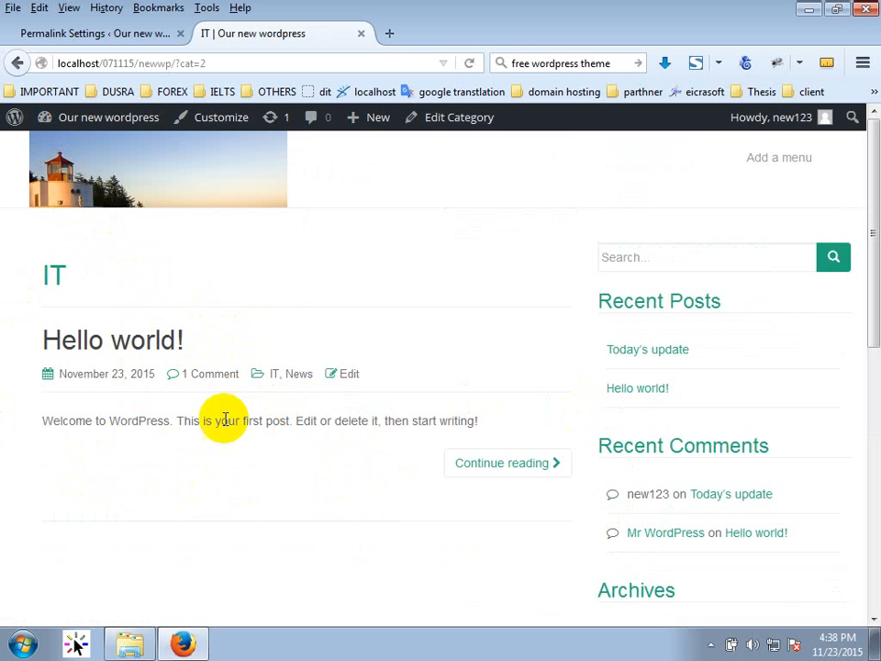
left_click(299, 376)
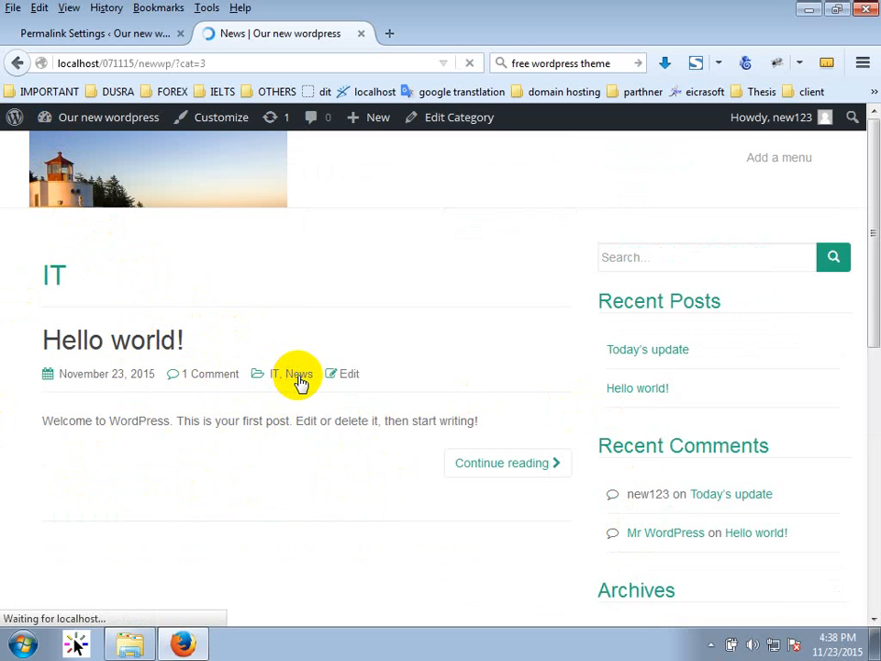
Reopen the News category archive, then open the IT archive listing 'Hello world!'.
scroll(177, 386, "down", 5)
scroll(170, 404, "up", 4)
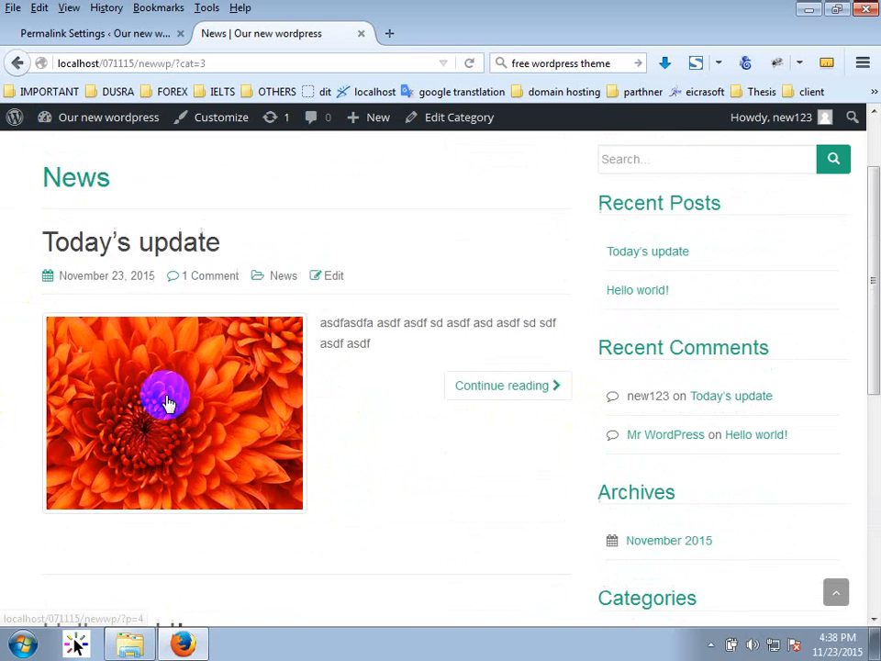
scroll(167, 402, "up", 2)
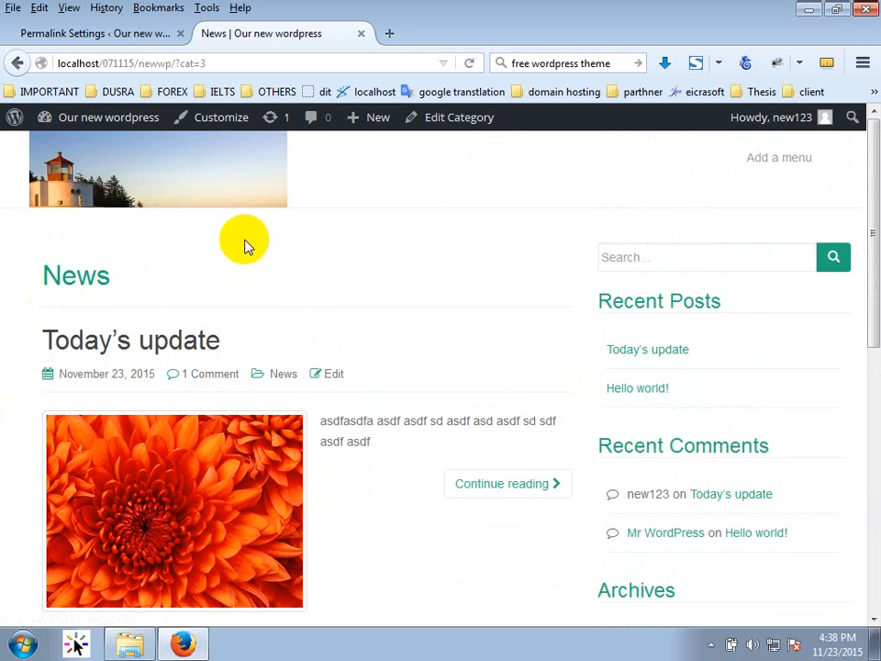
scroll(257, 312, "down", 8)
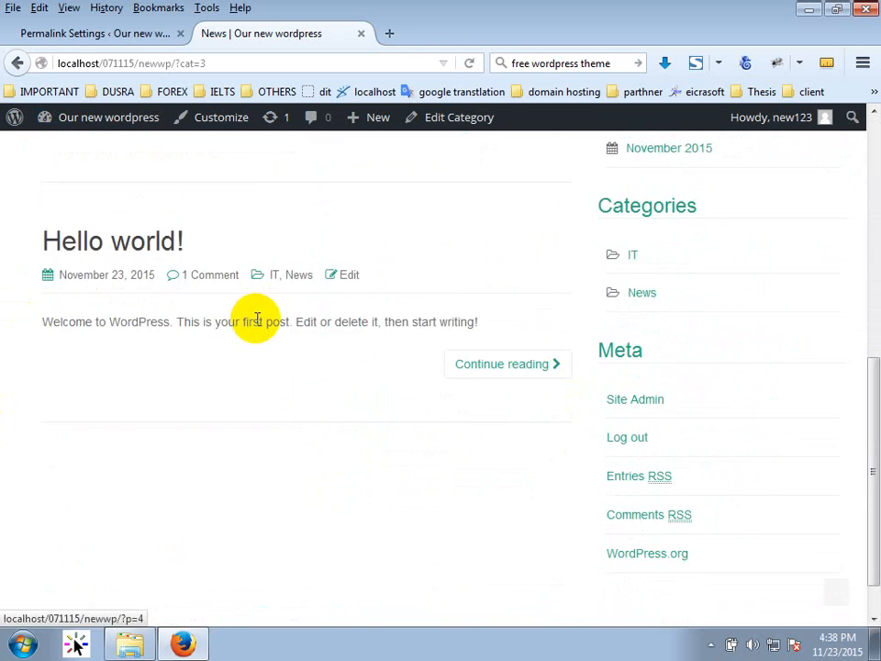
scroll(257, 317, "up", 4)
scroll(257, 317, "down", 1)
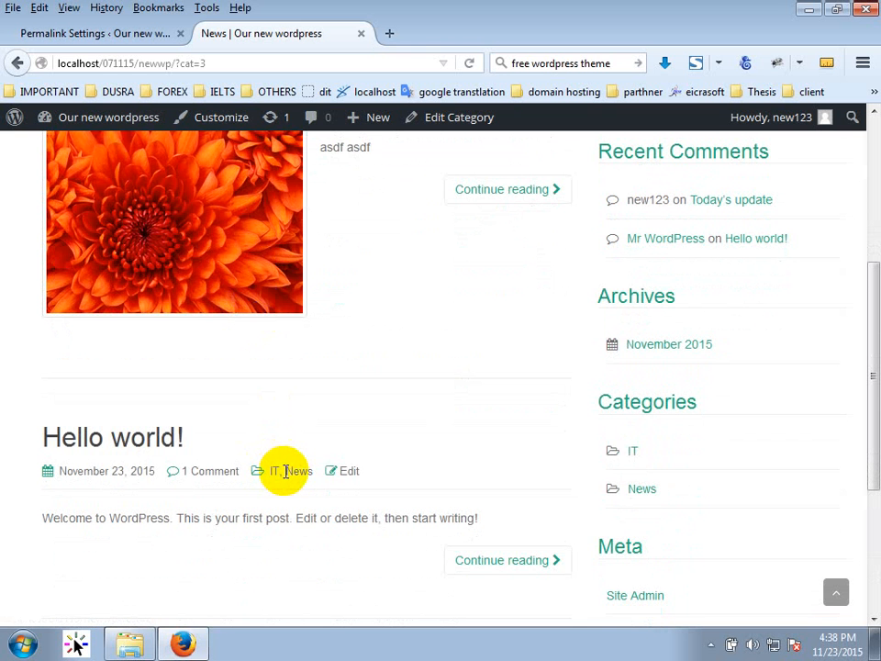
scroll(287, 469, "up", 4)
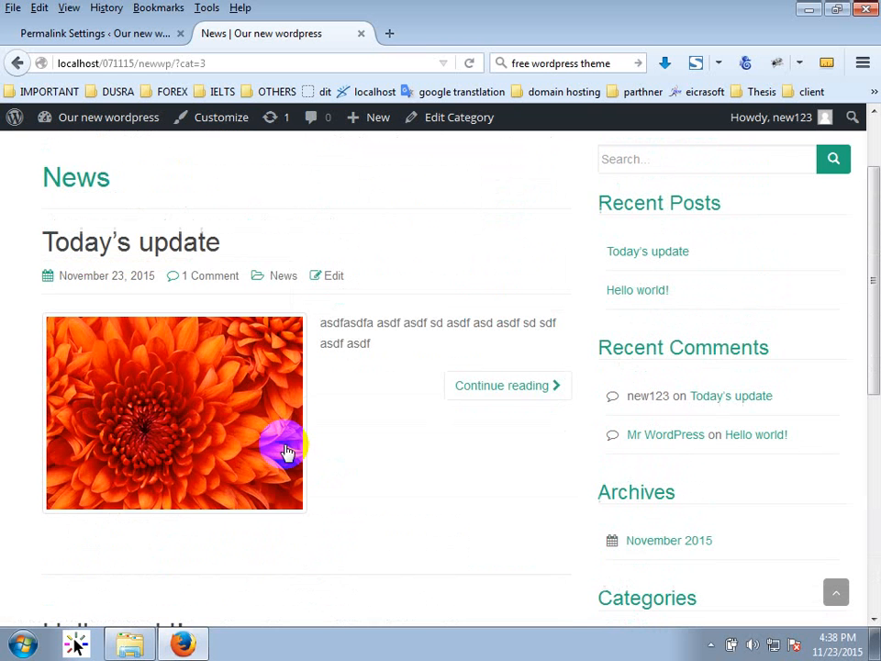
left_click(279, 288)
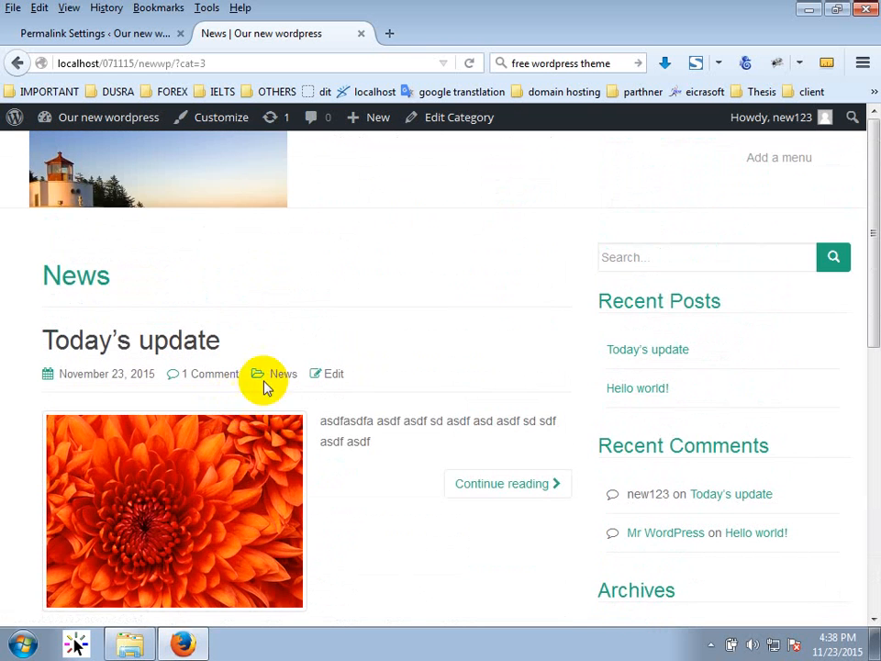
left_click(294, 461)
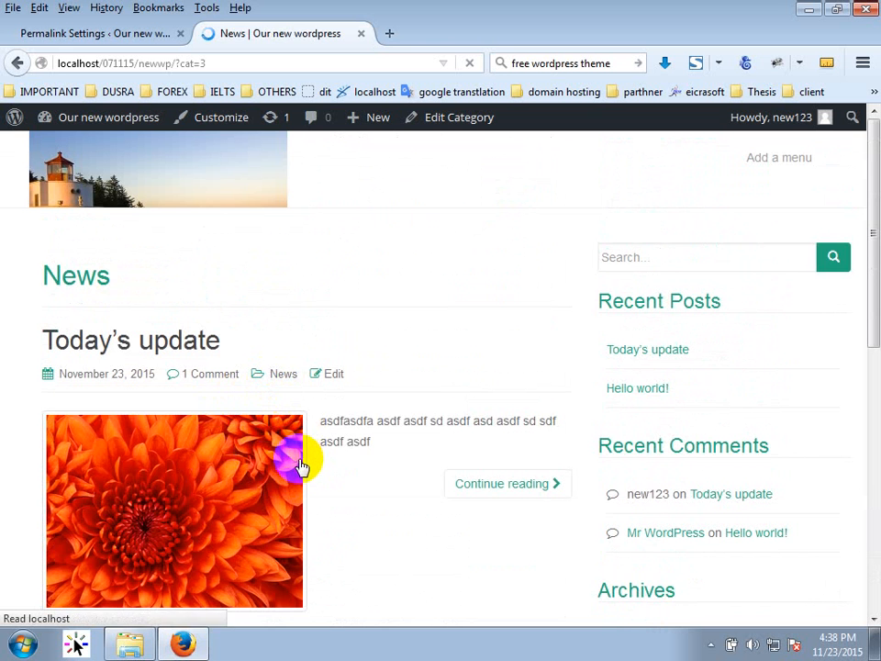
scroll(303, 459, "down", 5)
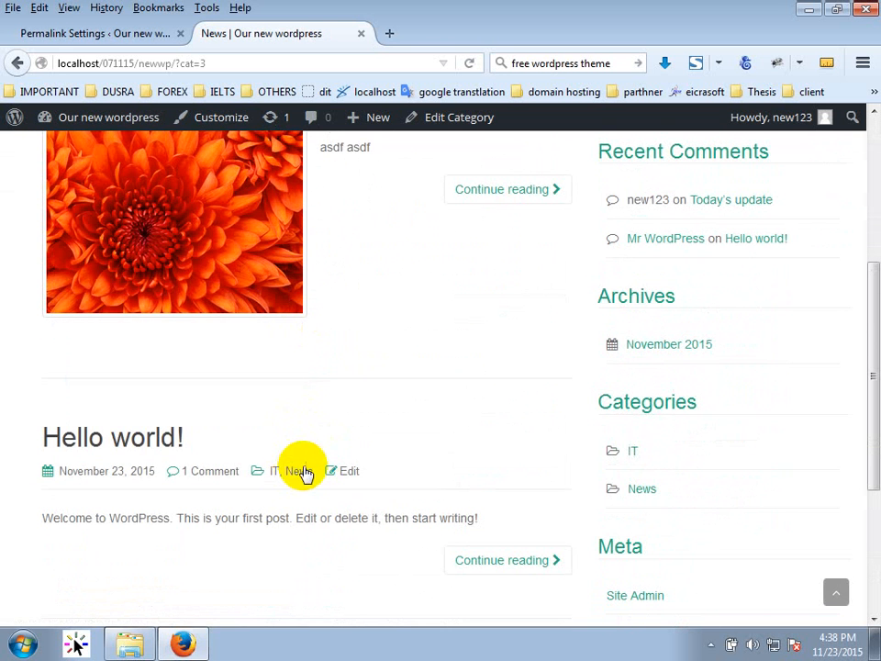
left_click(274, 471)
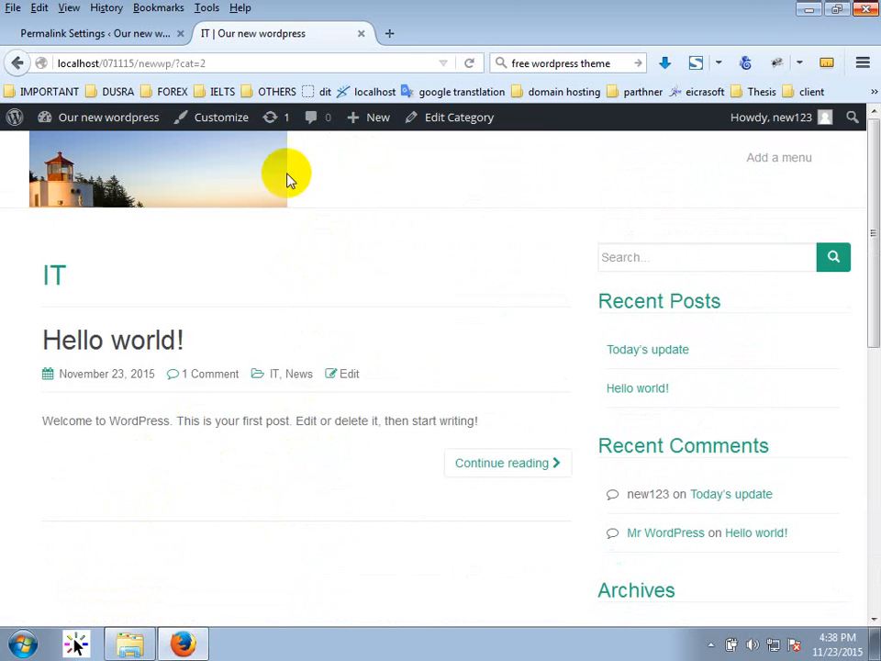
Open the Media Library from the Permalink Settings tab and view Chrysanthemum.jpg's attachment details.
left_click(140, 35)
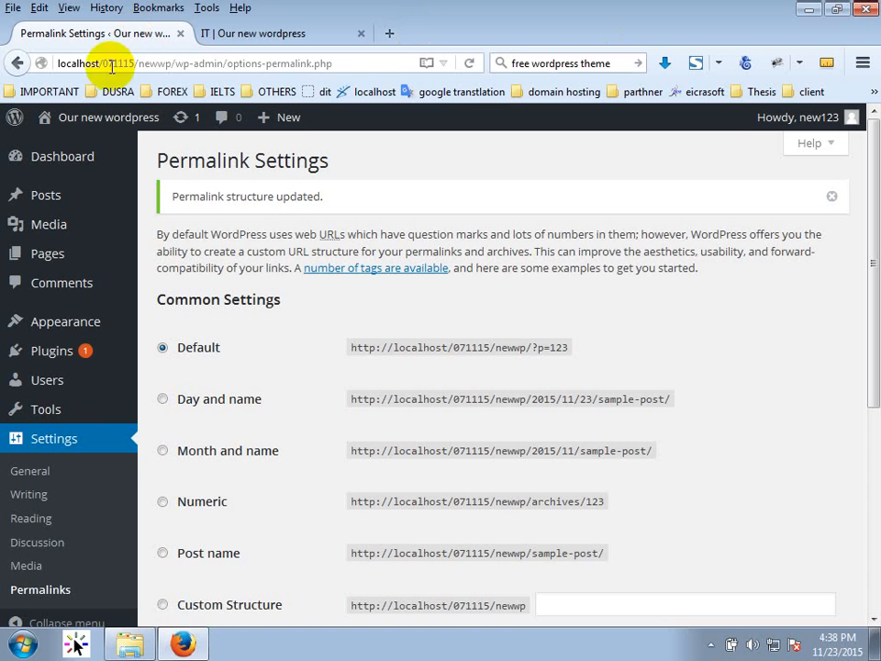
left_click(55, 216)
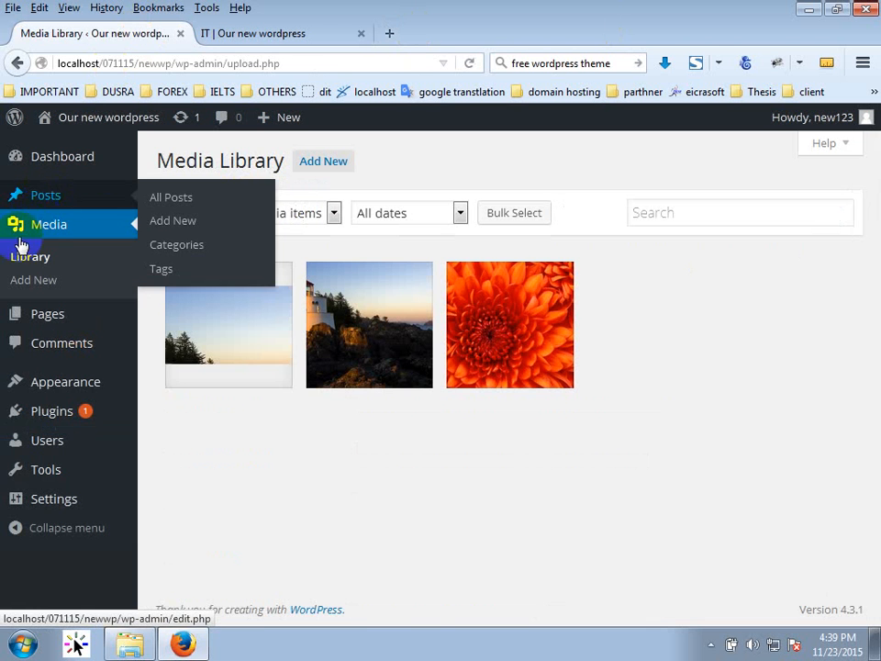
left_click(56, 198)
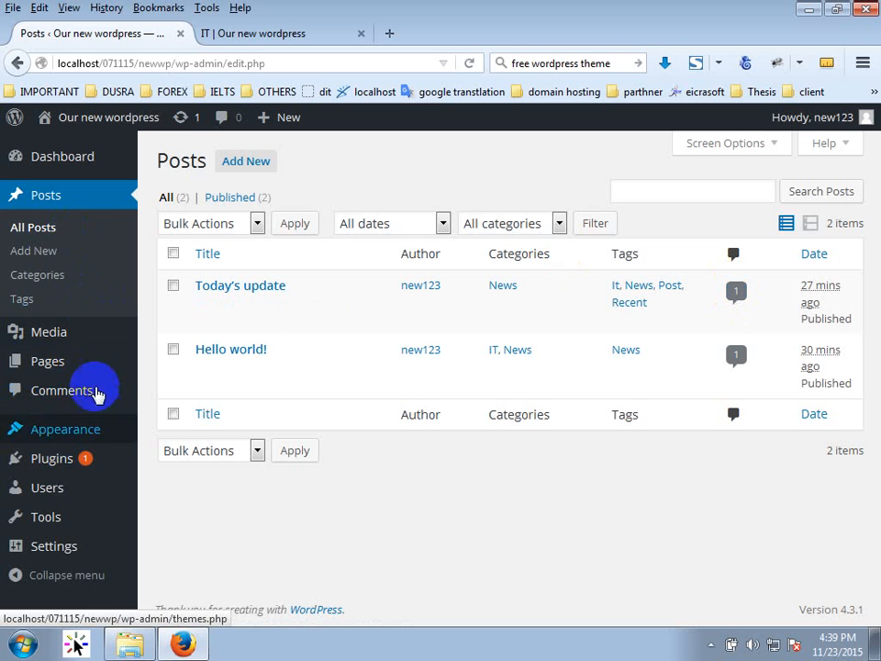
left_click(50, 337)
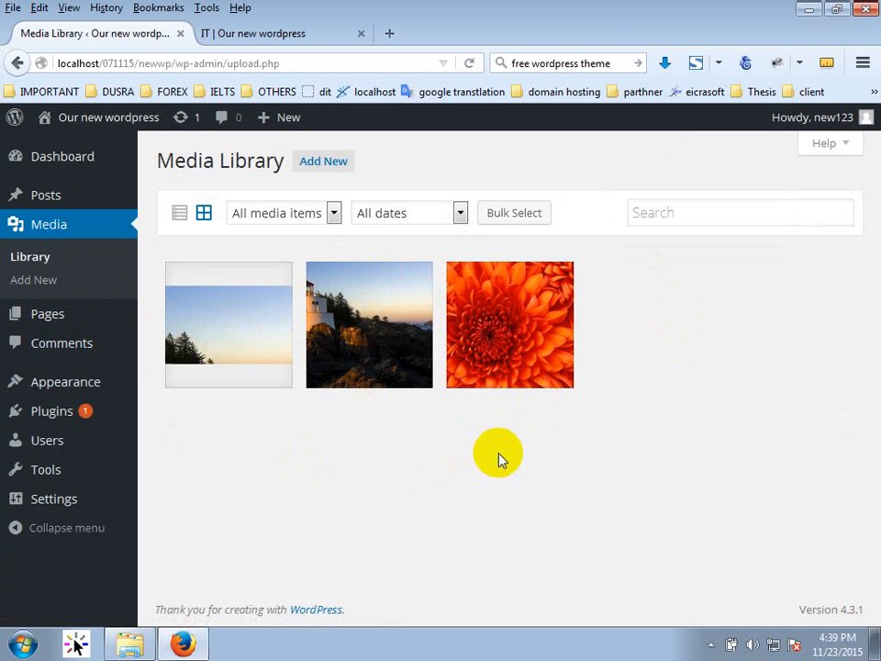
left_click(489, 347)
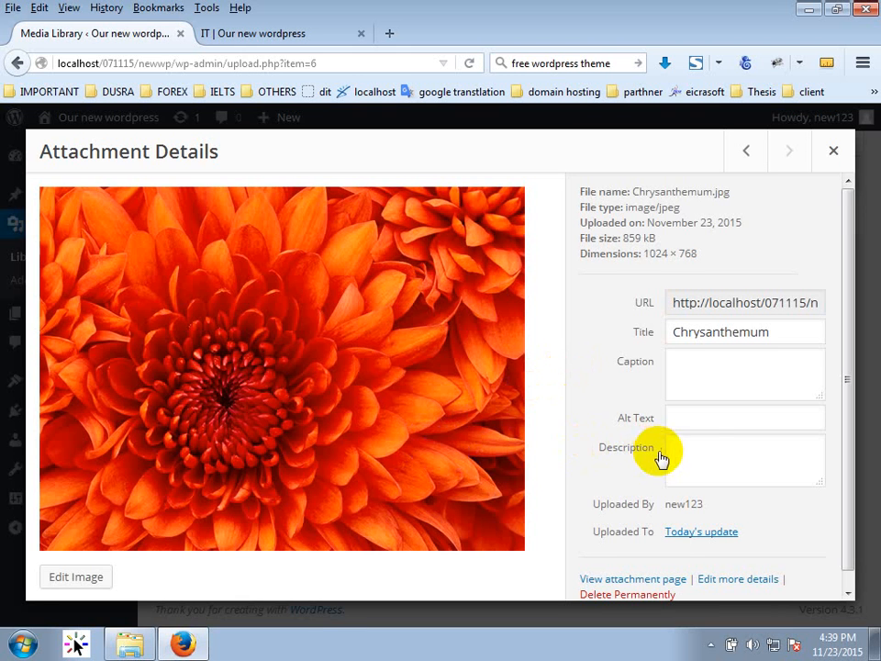
Close Chrysanthemum's details, open Lighthouse.jpg's details and copy its file URL.
scroll(659, 458, "down", 1)
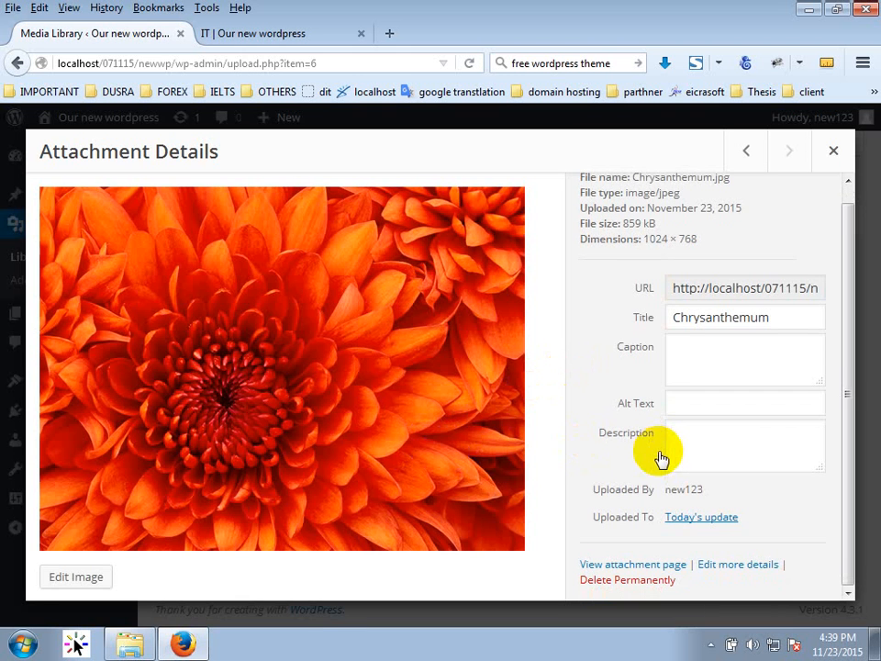
left_click(833, 150)
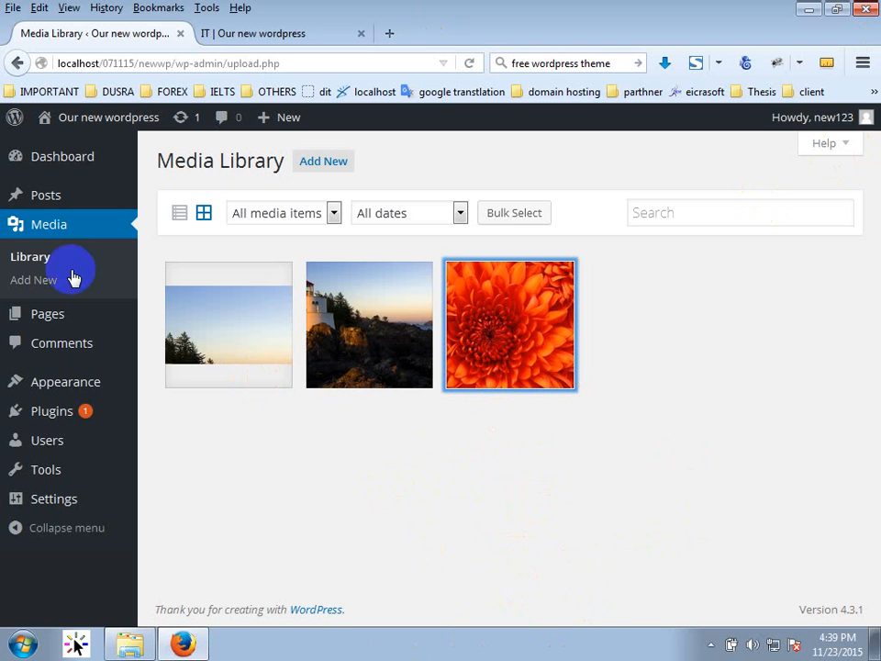
left_click(394, 299)
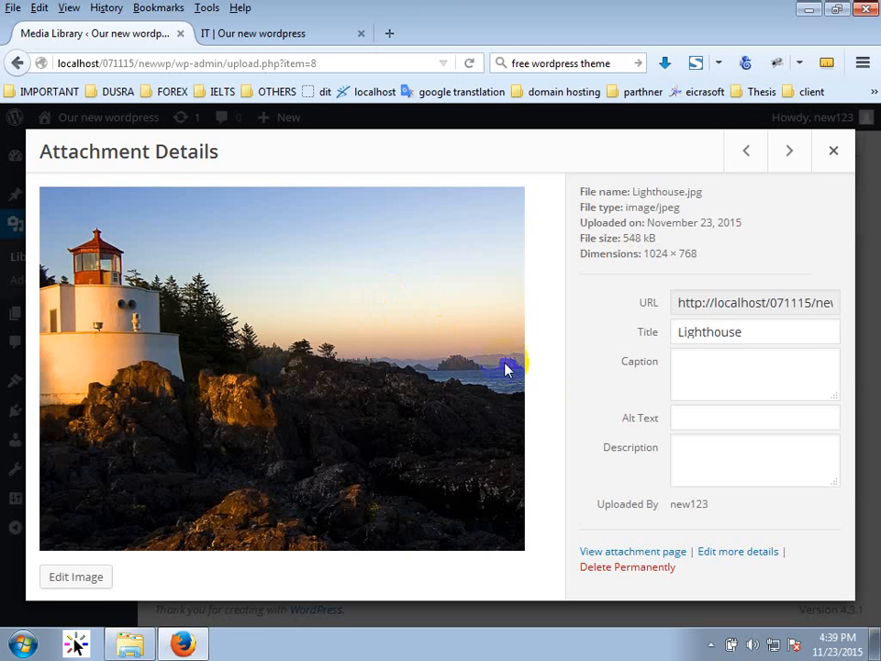
left_click(708, 303)
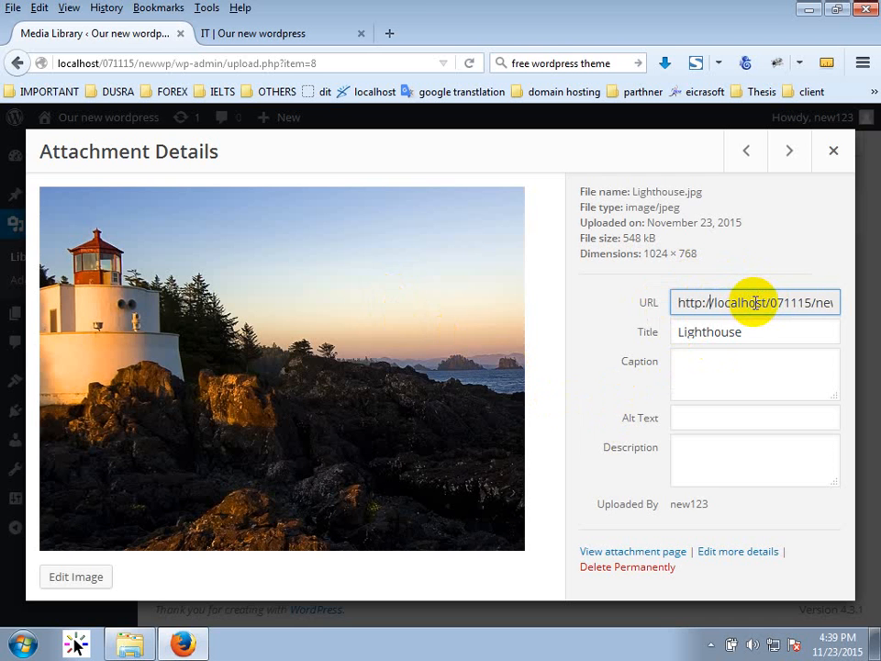
key("ctrl+a")
key("ctrl+c")
left_click(391, 32)
key("ctrl+v")
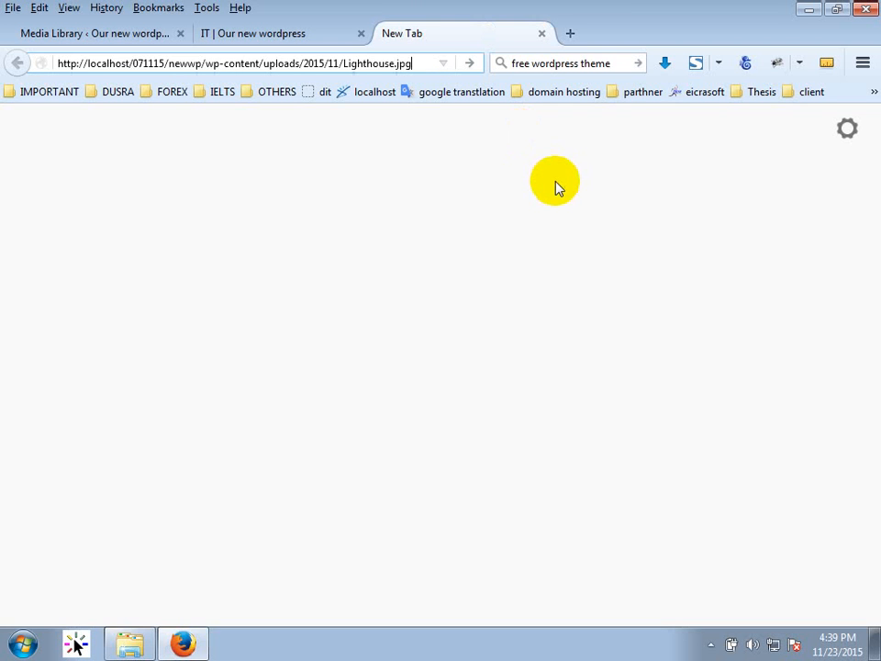
key("Return")
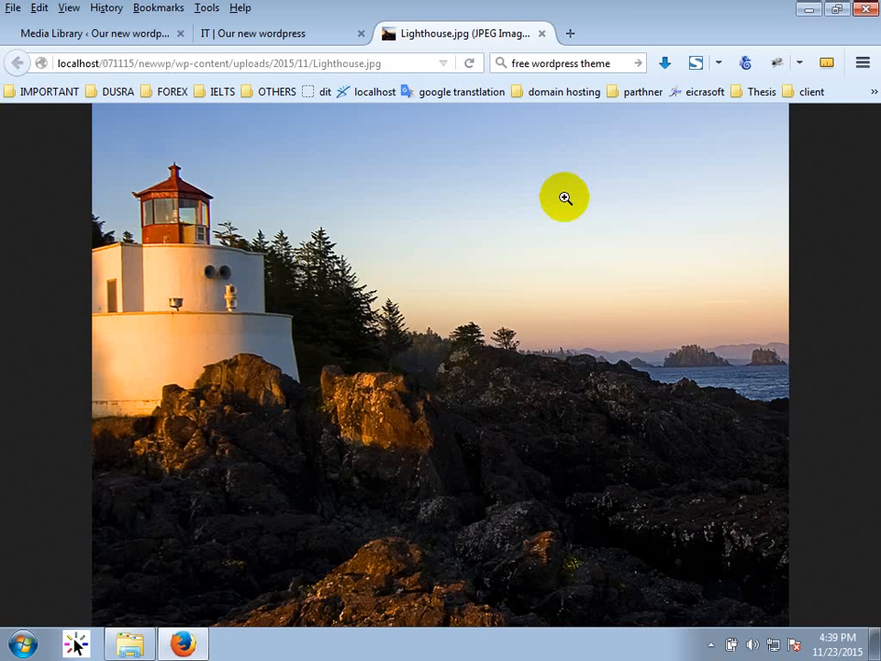
left_click(542, 33)
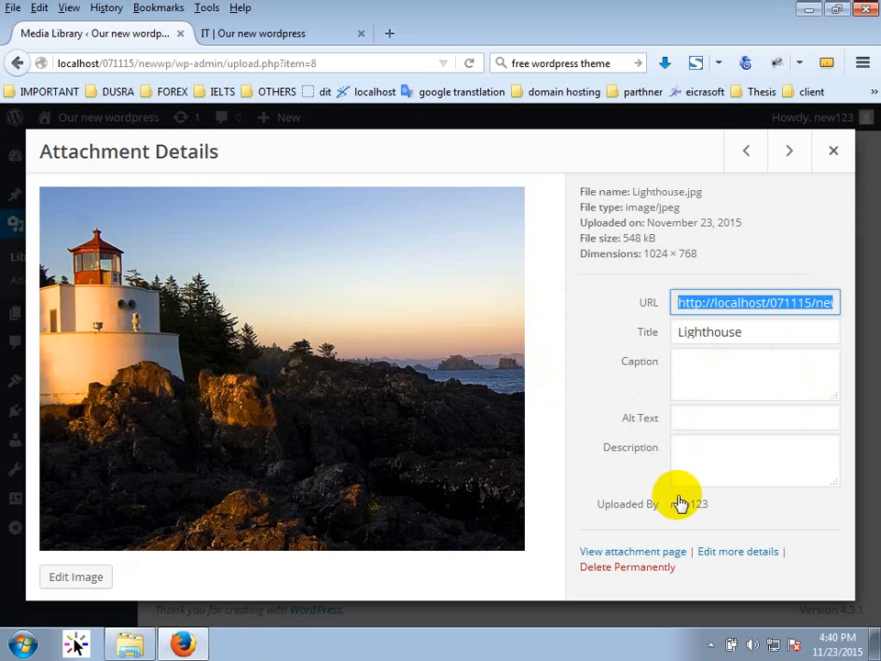
Look over the Lighthouse image's Edit Media page, then return to the three-image Media Library grid.
left_click(735, 555)
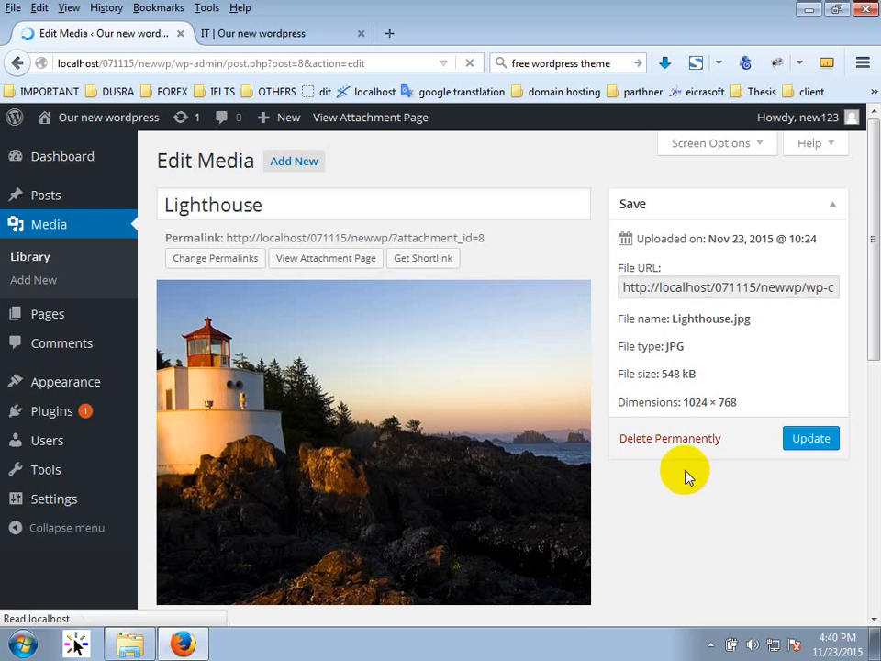
scroll(353, 397, "down", 3)
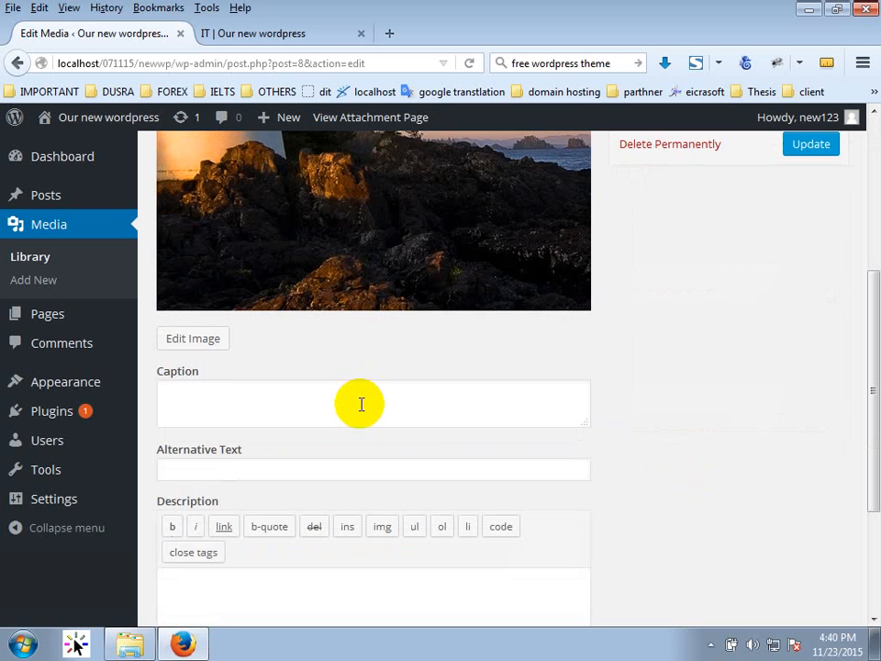
scroll(361, 404, "down", 2)
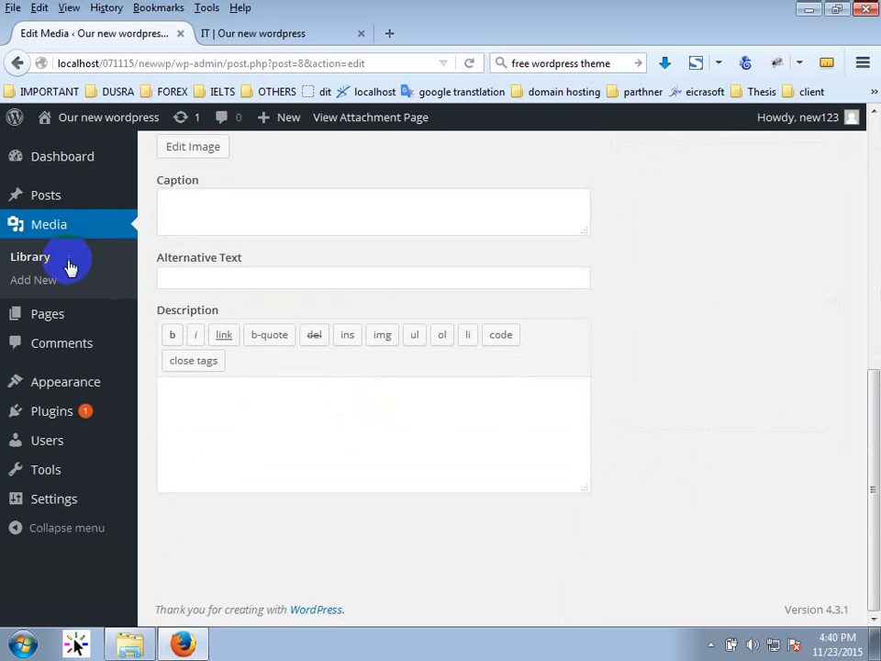
left_click(65, 231)
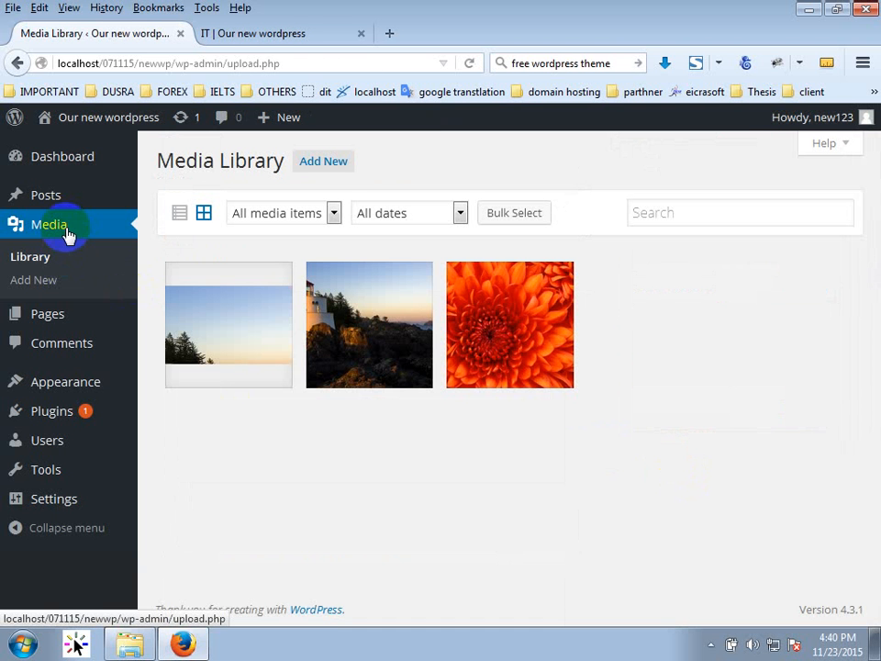
Review the admin Pages list and Posts list, then return to the 'IT | Our new wordpress' tab.
left_click(40, 327)
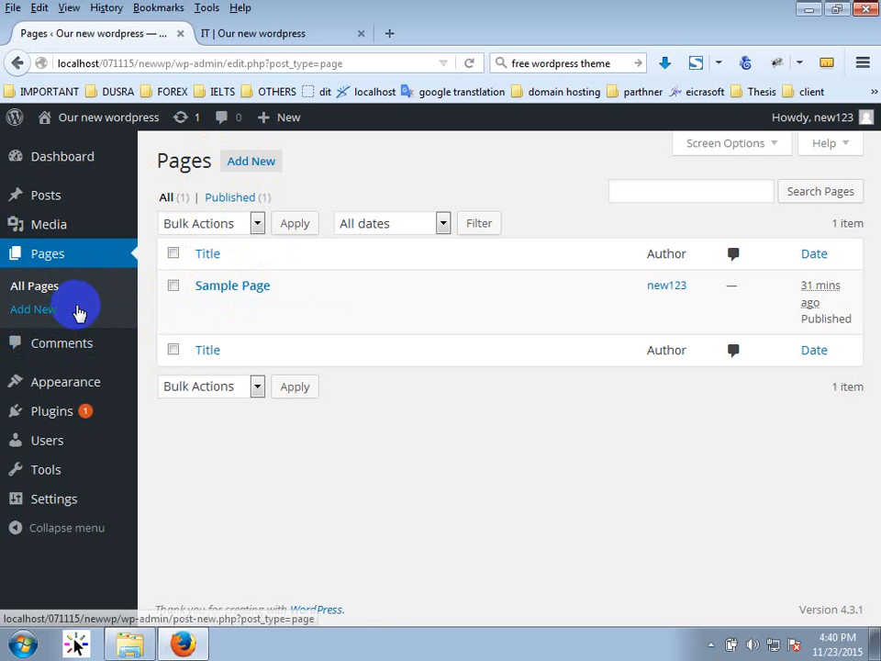
left_click(57, 198)
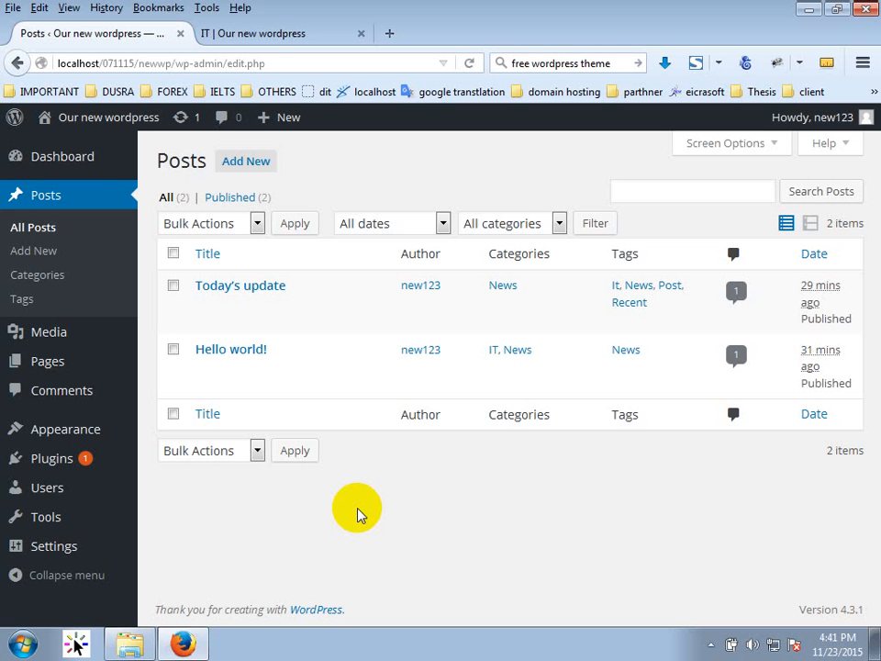
left_click(268, 36)
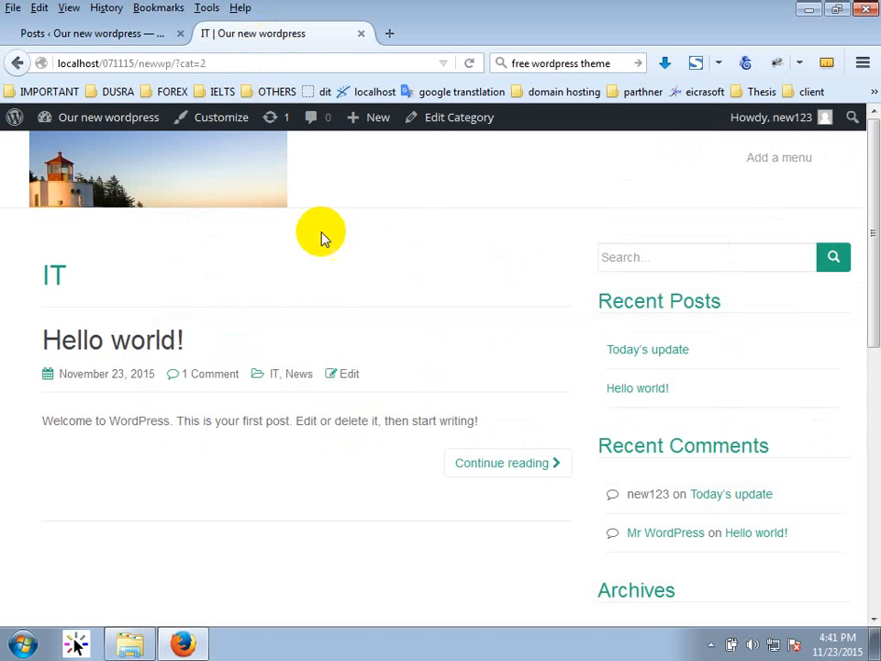
Open the site's home page from the header image and scroll through it.
left_click(210, 180)
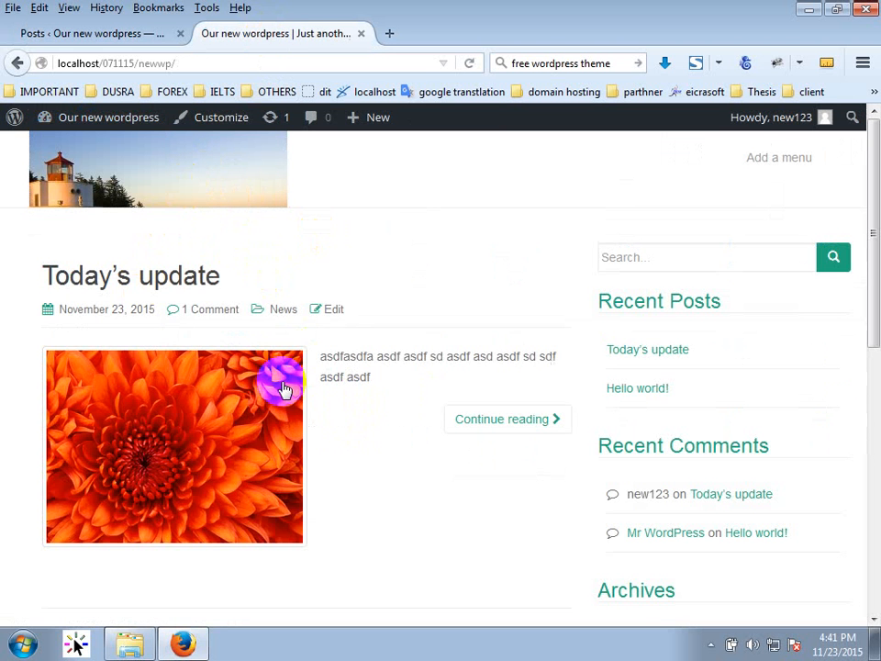
scroll(440, 358, "down", 6)
scroll(425, 360, "up", 6)
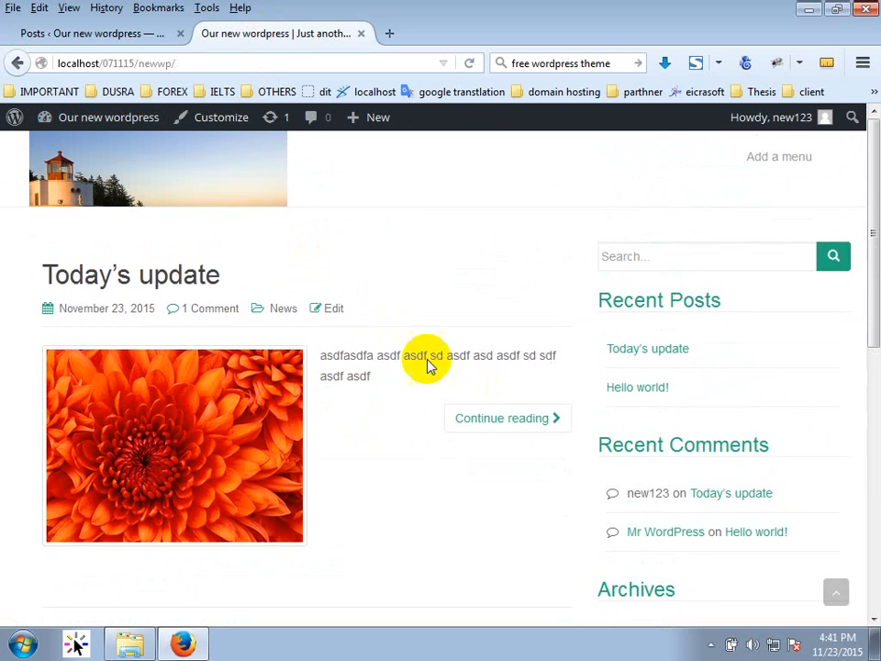
scroll(367, 313, "down", 3)
scroll(275, 317, "up", 3)
scroll(374, 387, "down", 7)
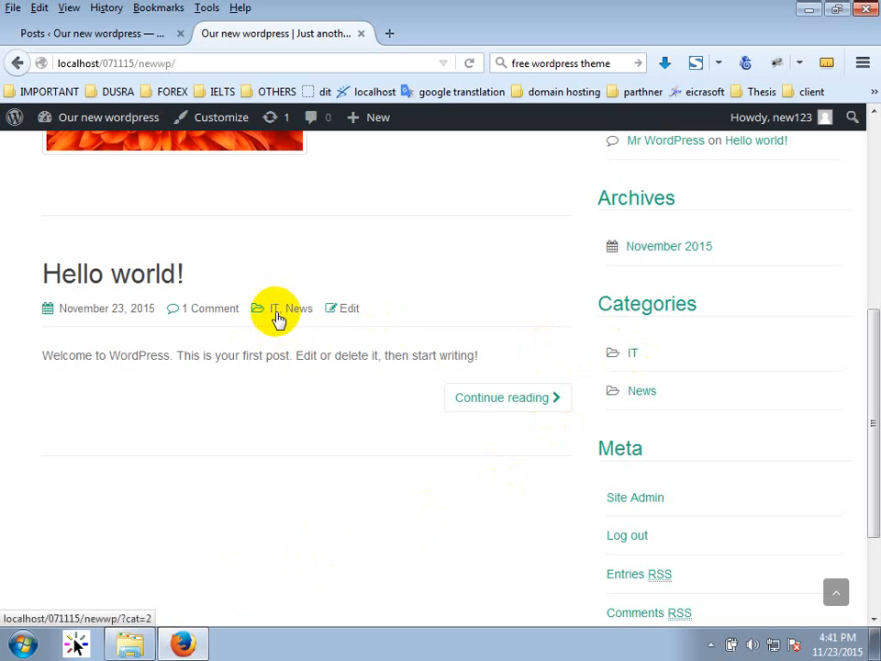
Browse the IT category archive, then the News category listing Today's update and Hello world!
left_click(633, 354)
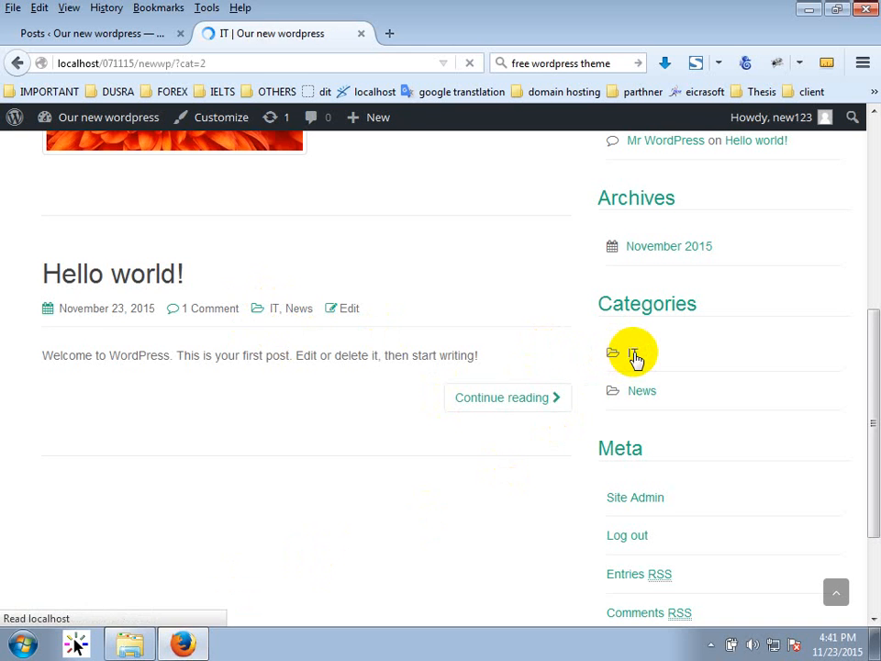
scroll(262, 459, "down", 2)
scroll(261, 459, "up", 2)
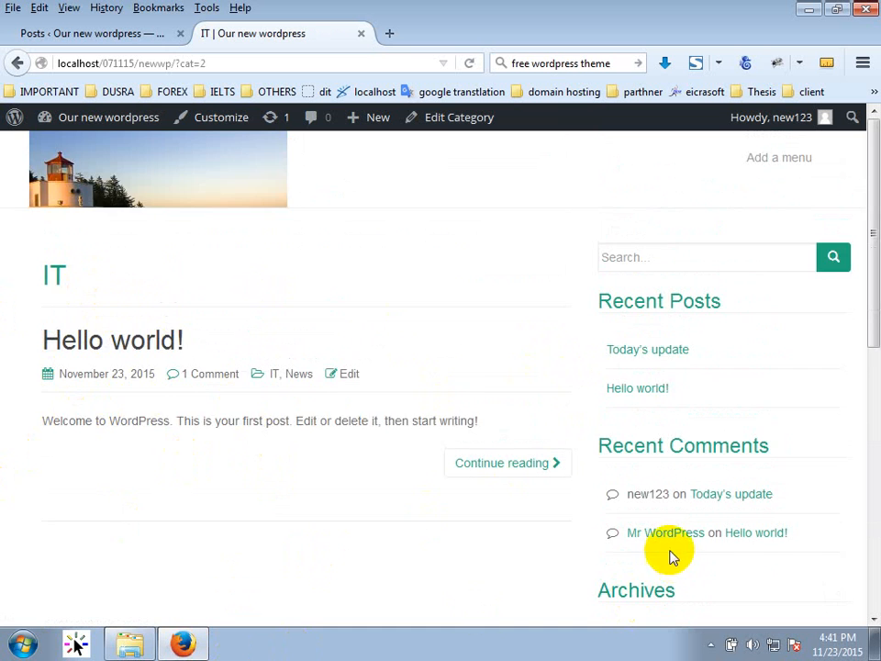
scroll(671, 537, "down", 2)
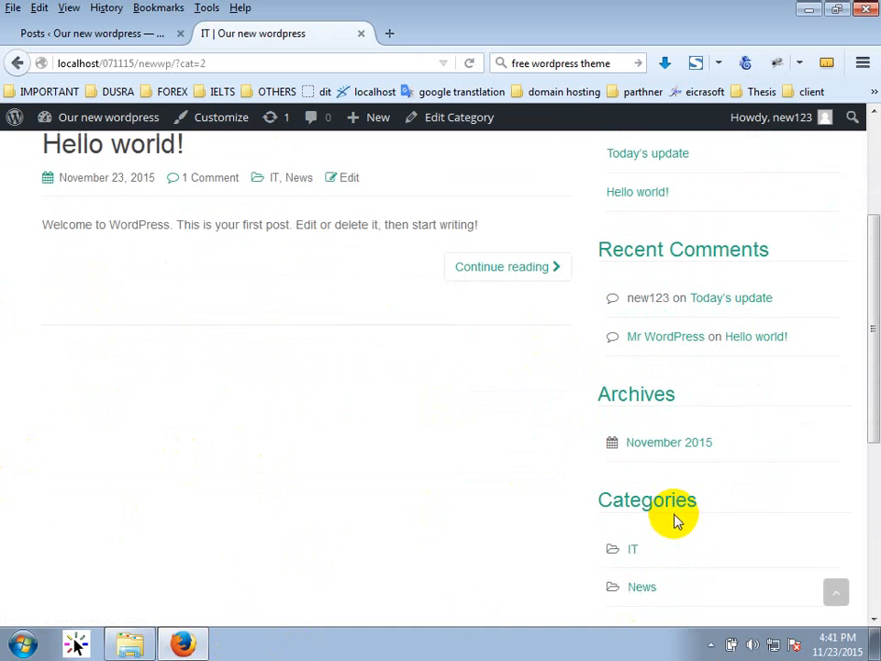
left_click(644, 589)
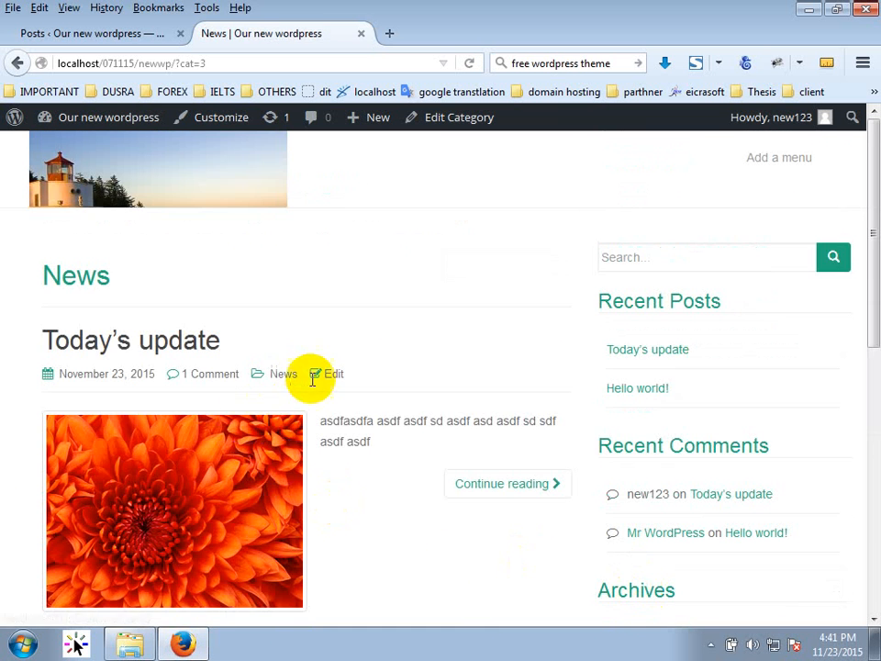
scroll(269, 492, "down", 3)
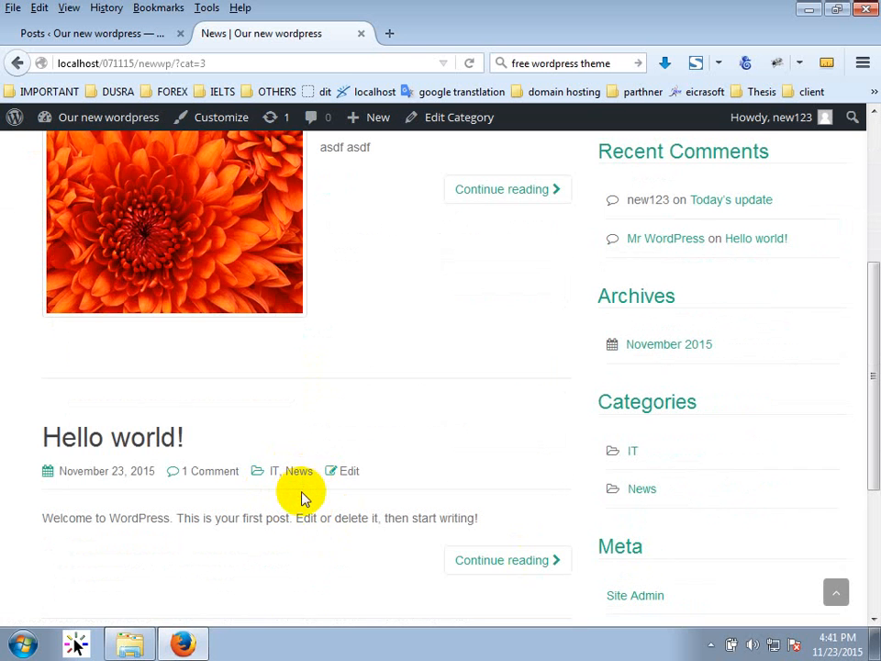
scroll(275, 487, "up", 3)
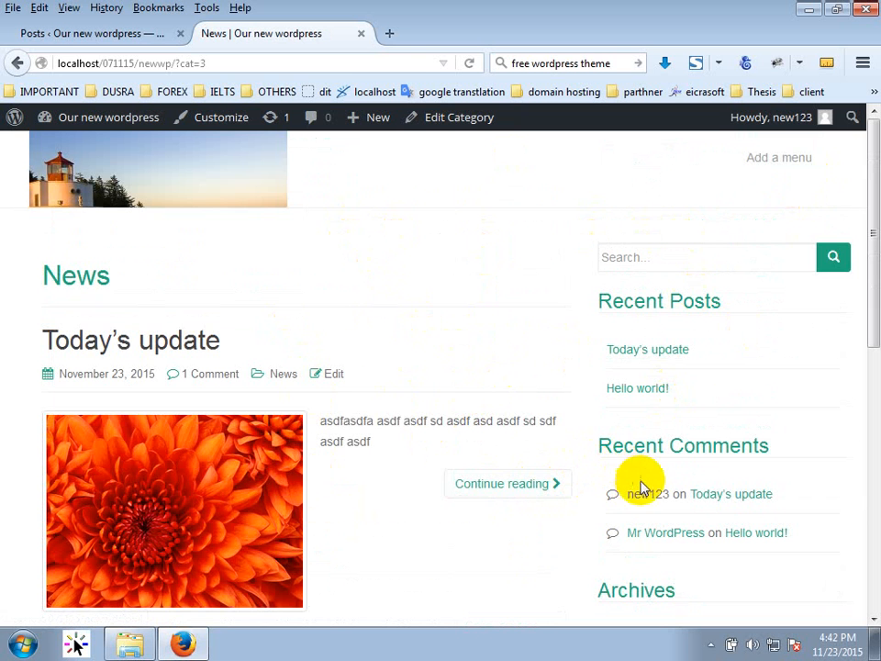
Move from the admin Pages list to the Comments screen with two approved comments.
left_click(181, 34)
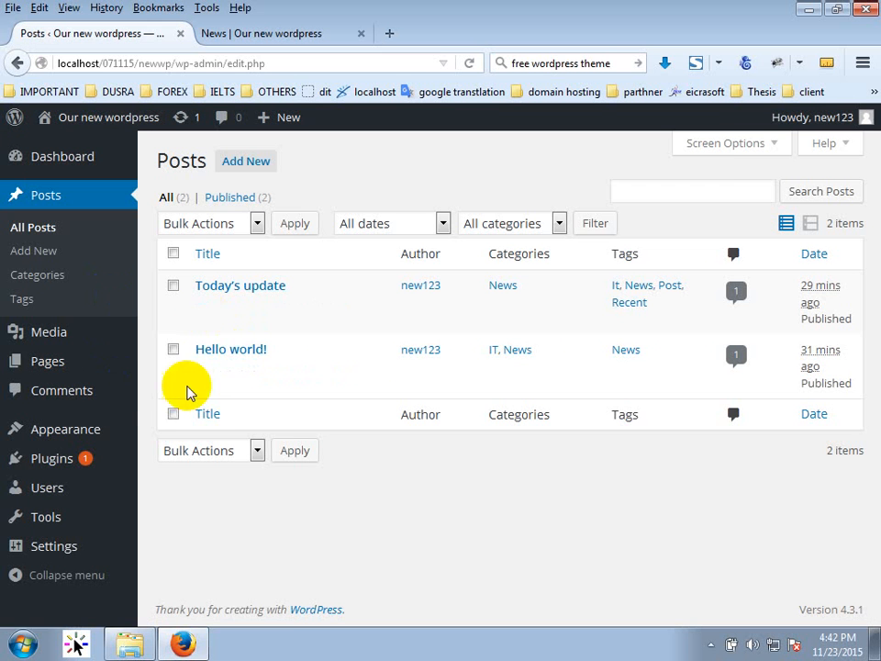
left_click(54, 360)
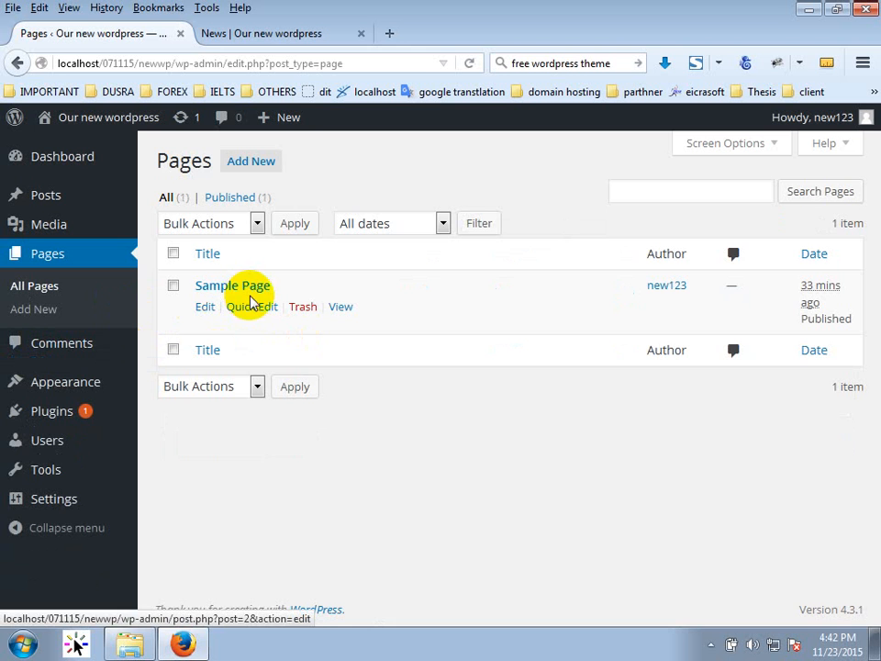
left_click(275, 29)
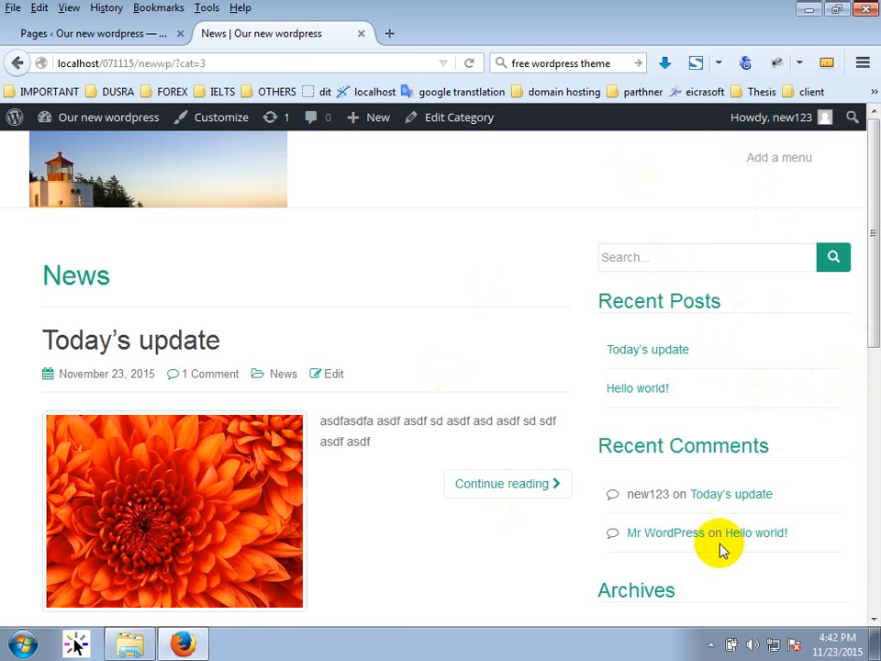
left_click(122, 30)
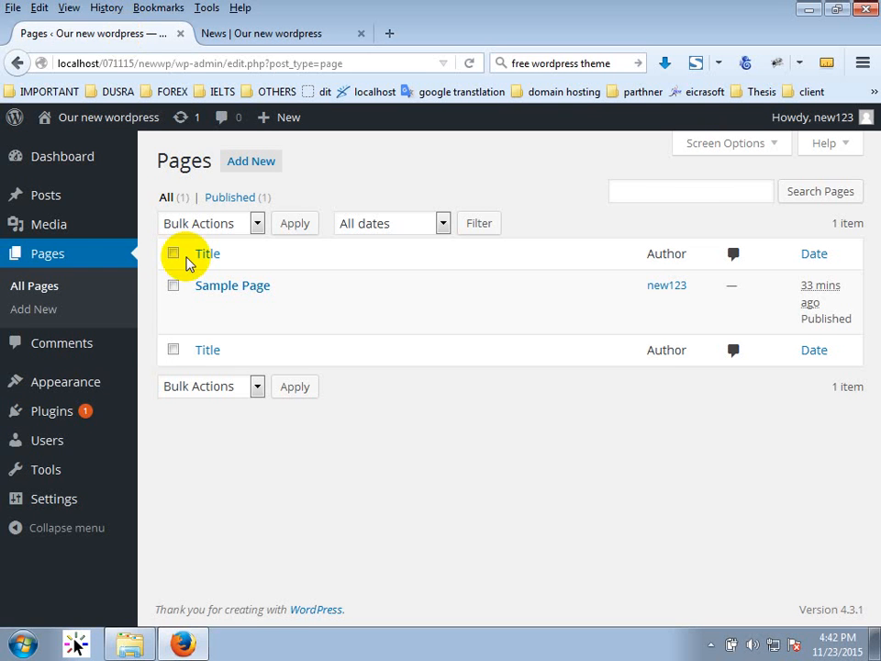
left_click(64, 349)
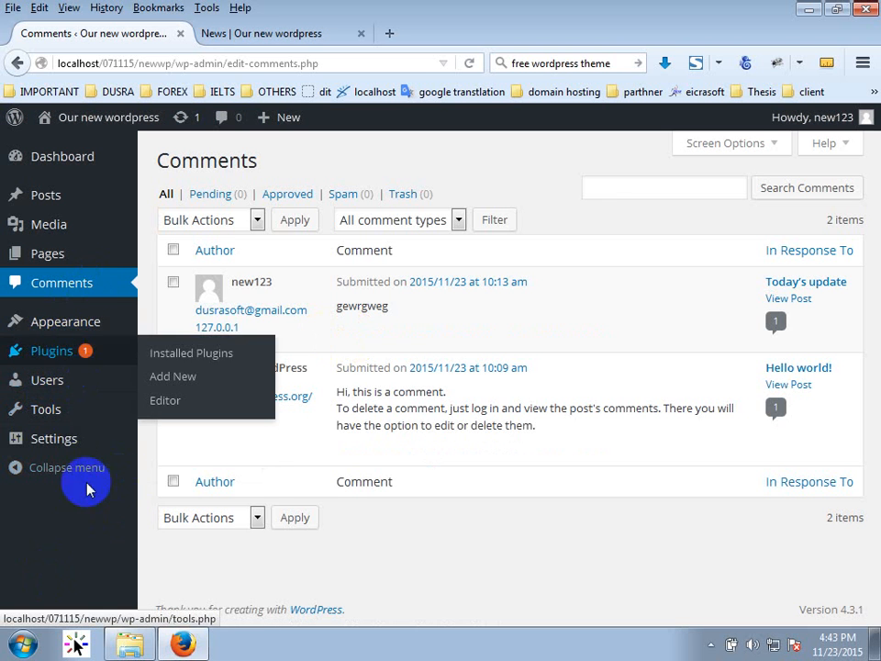
mouse_move(67, 441)
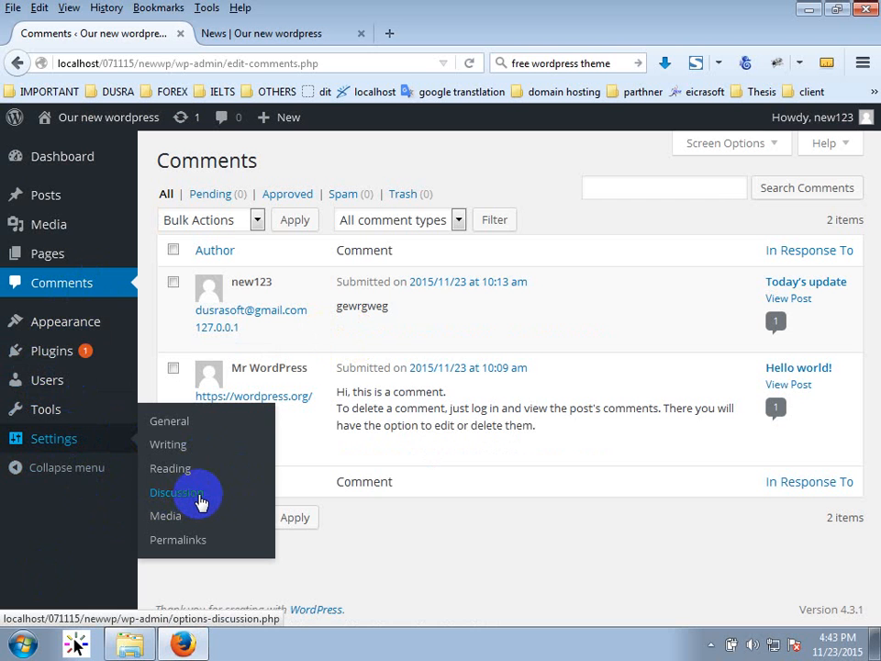
In Discussion Settings, toggle 'Comment author must have a previously approved comment'.
left_click(199, 498)
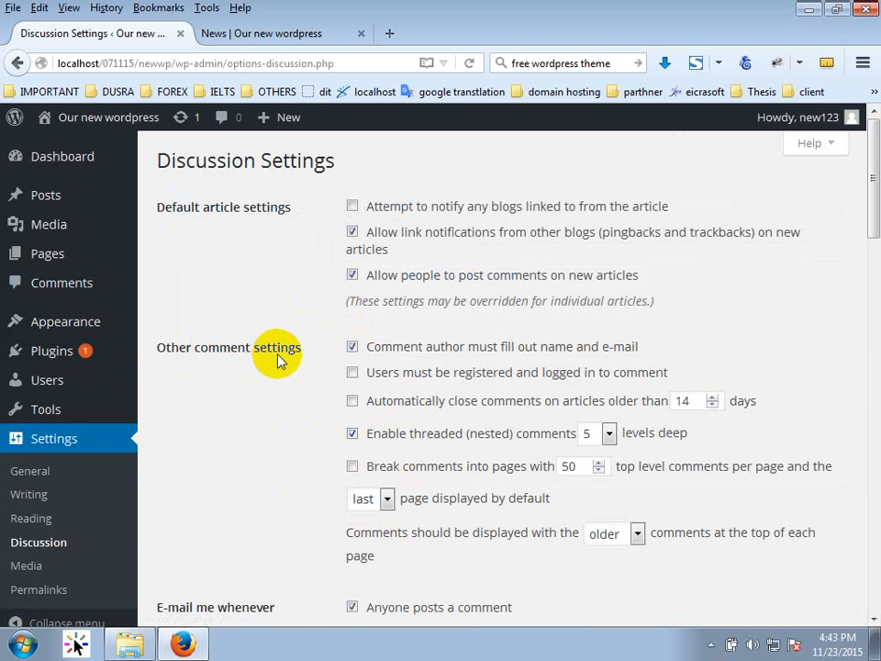
scroll(286, 409, "down", 2)
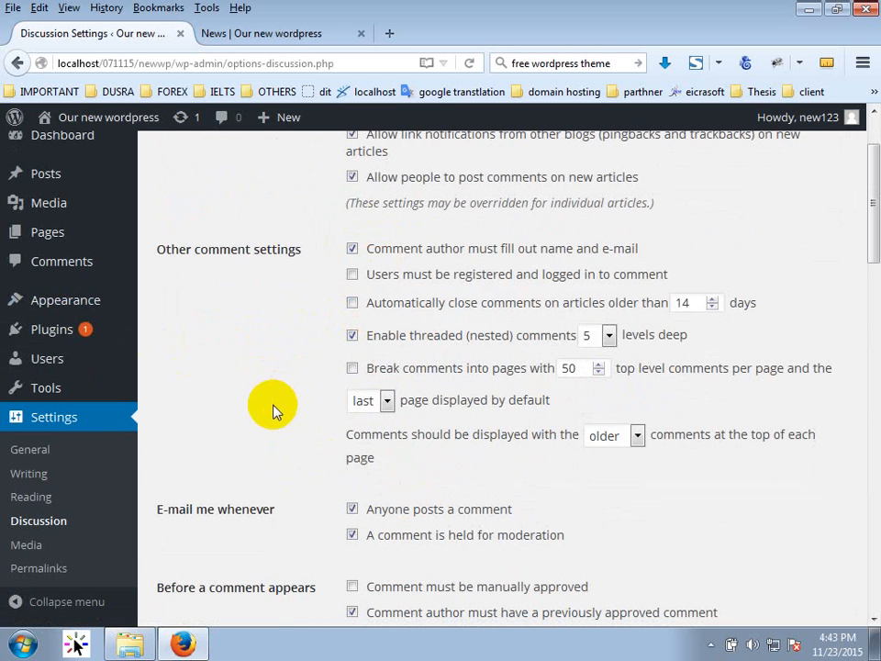
scroll(271, 416, "down", 2)
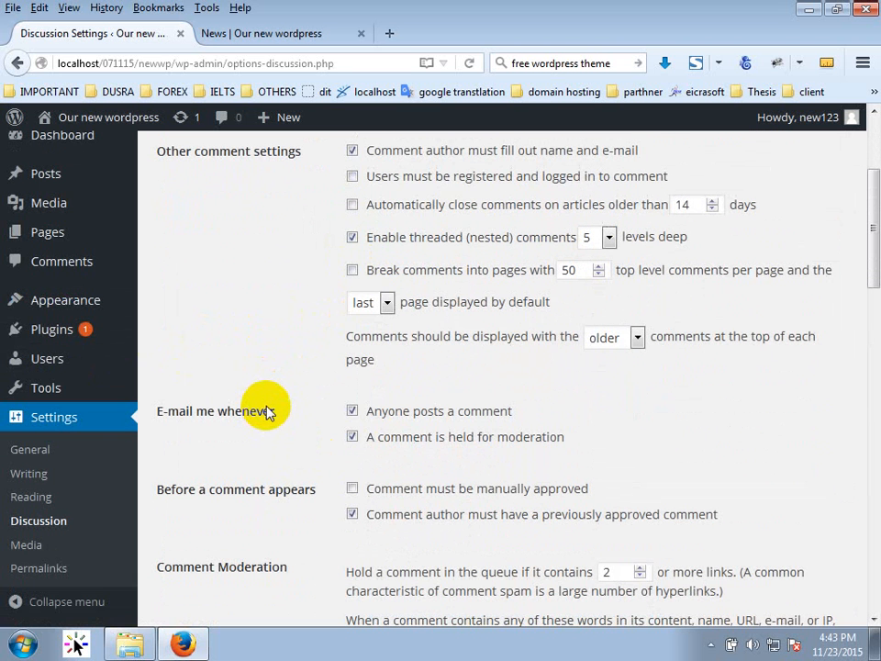
scroll(267, 413, "down", 2)
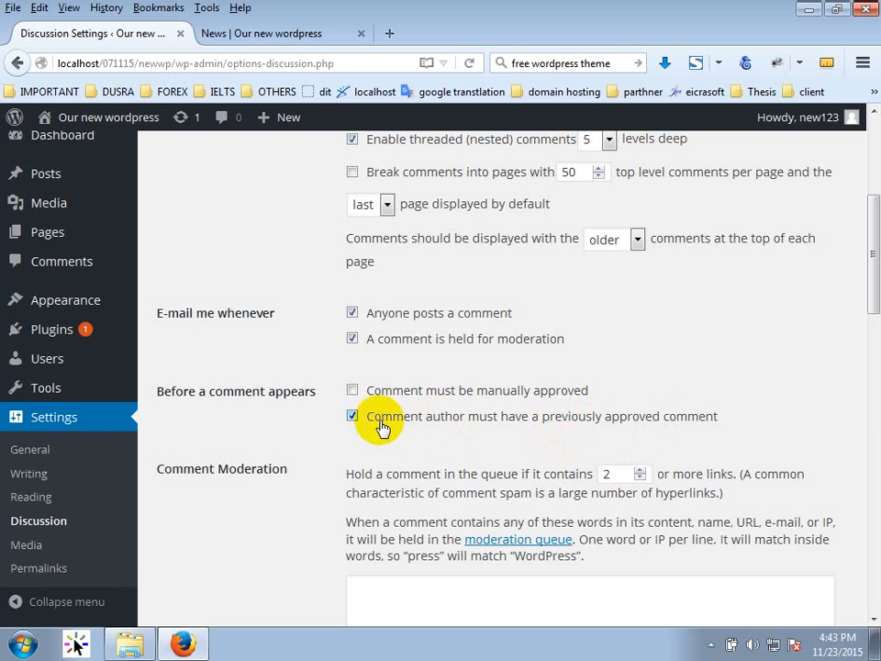
left_click(408, 410)
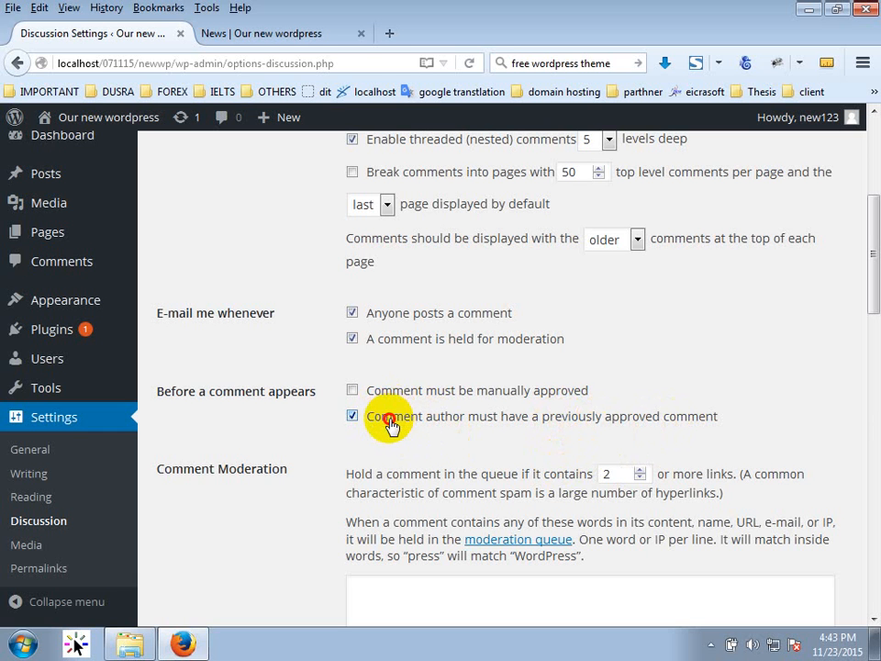
left_click(392, 421)
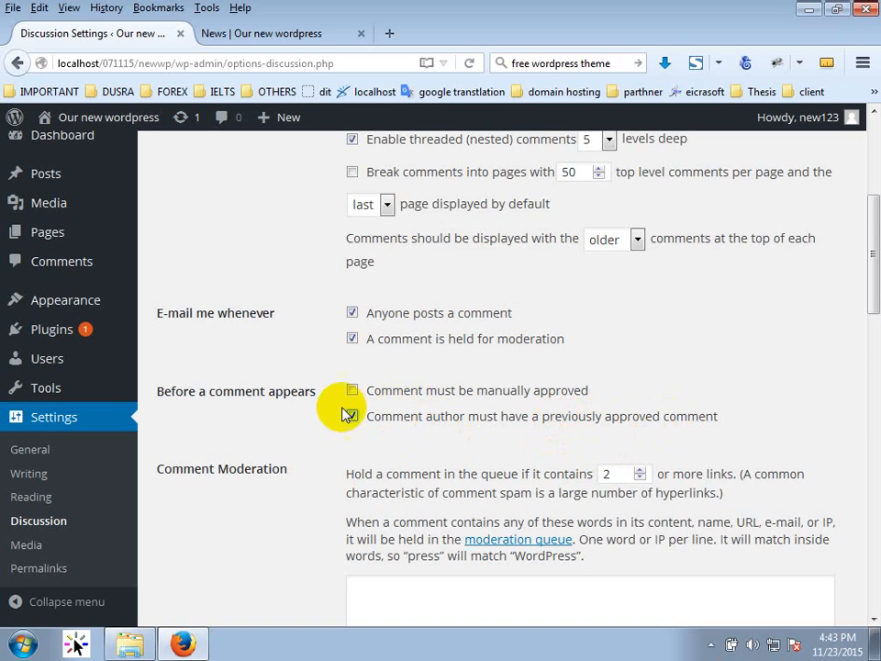
Scroll through the remaining discussion options, then return to the Comments admin list.
scroll(275, 476, "down", 4)
scroll(275, 484, "down", 5)
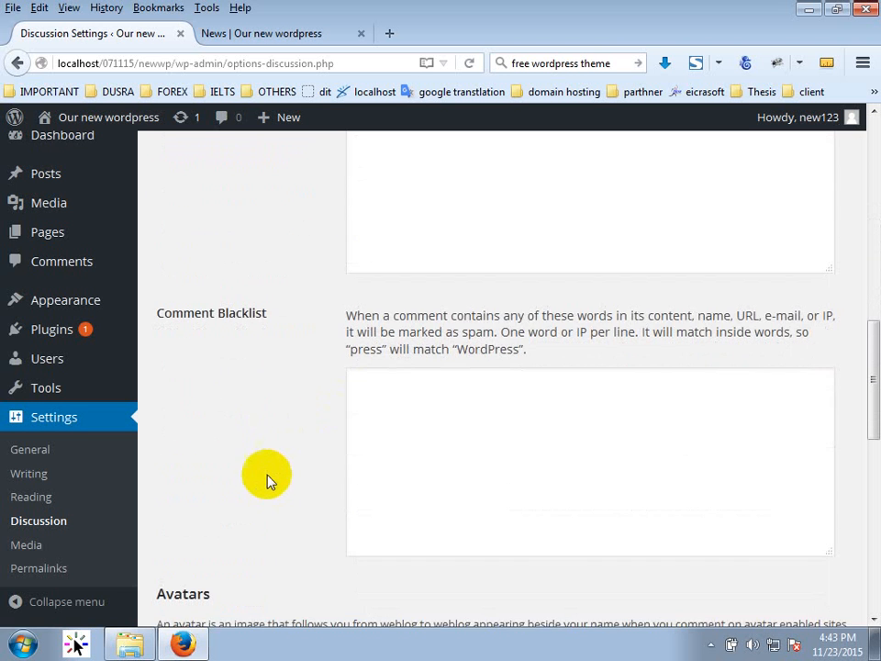
scroll(267, 478, "up", 5)
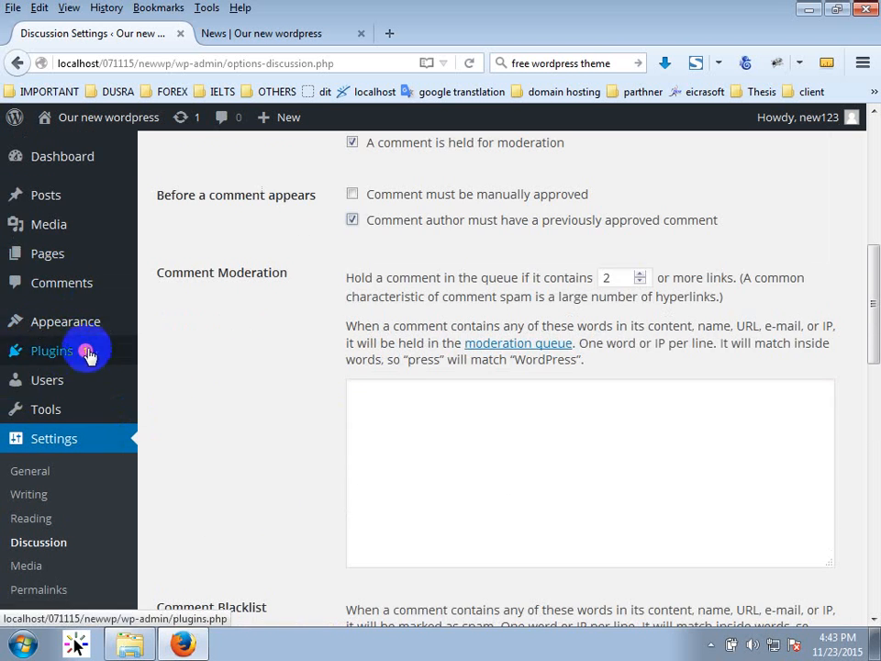
left_click(103, 294)
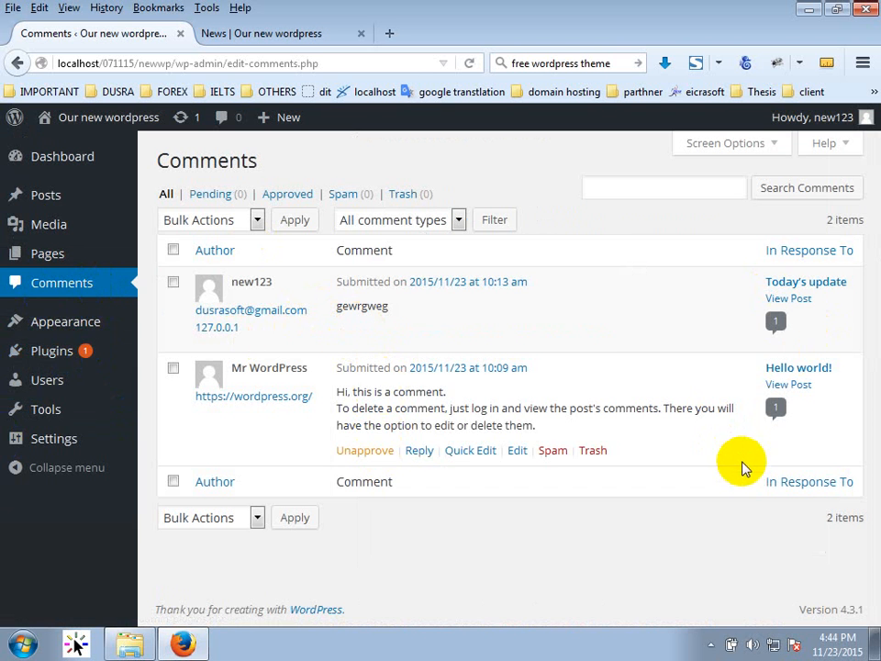
Check the Today's update post on the live site, then unapprove its comment in Comments admin.
left_click(260, 35)
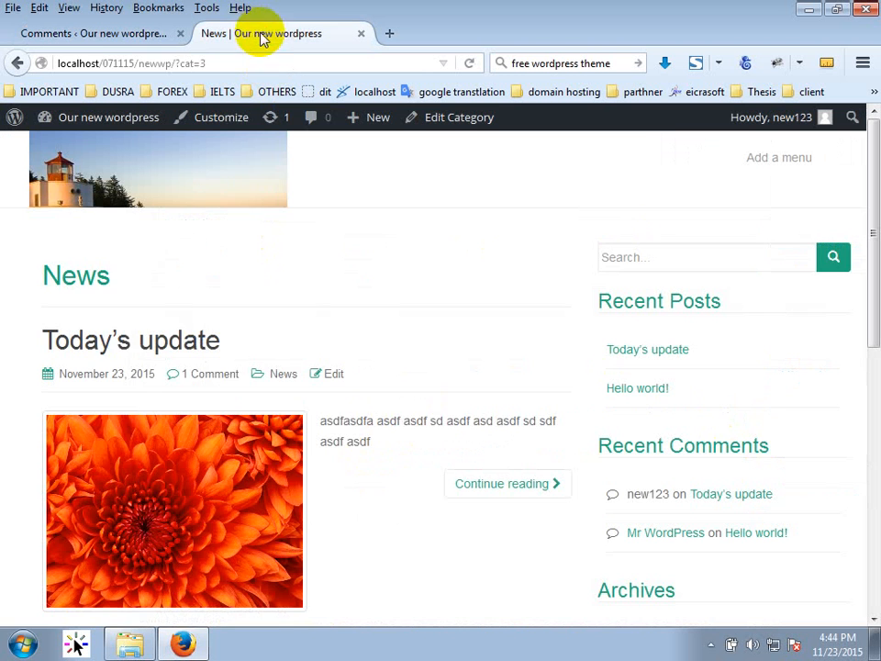
left_click(120, 352)
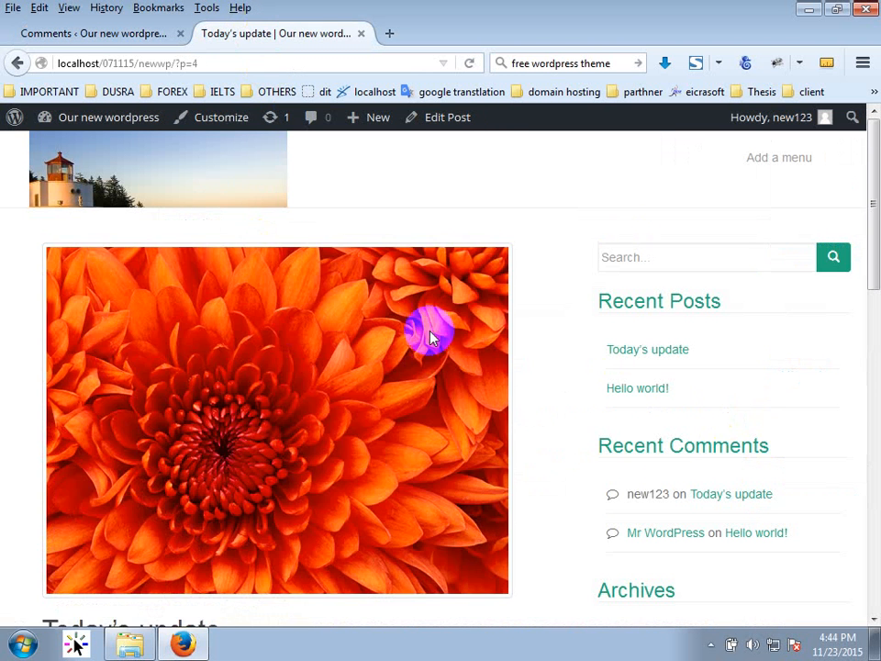
scroll(518, 365, "down", 5)
scroll(519, 364, "down", 1)
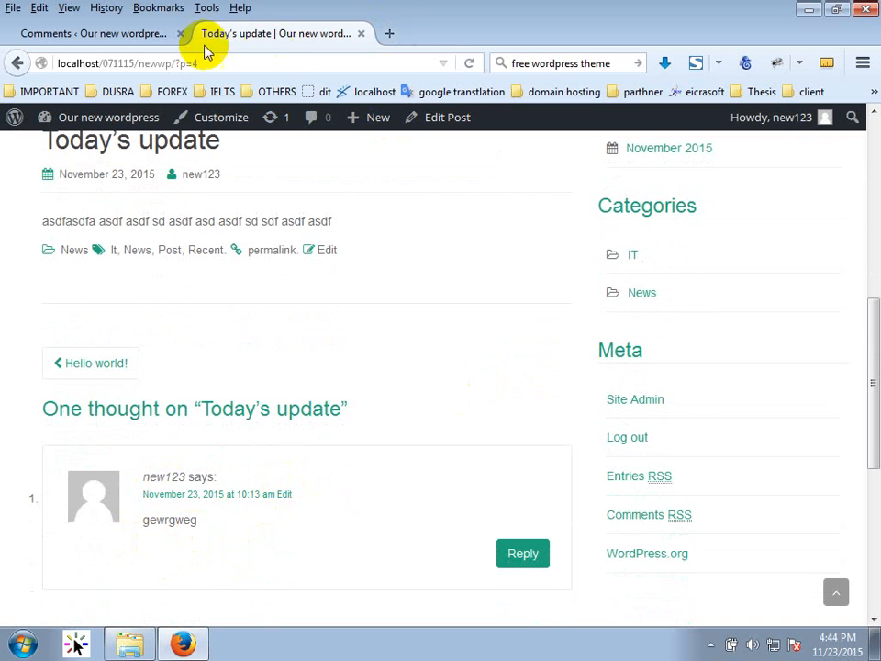
left_click(95, 37)
left_click(341, 331)
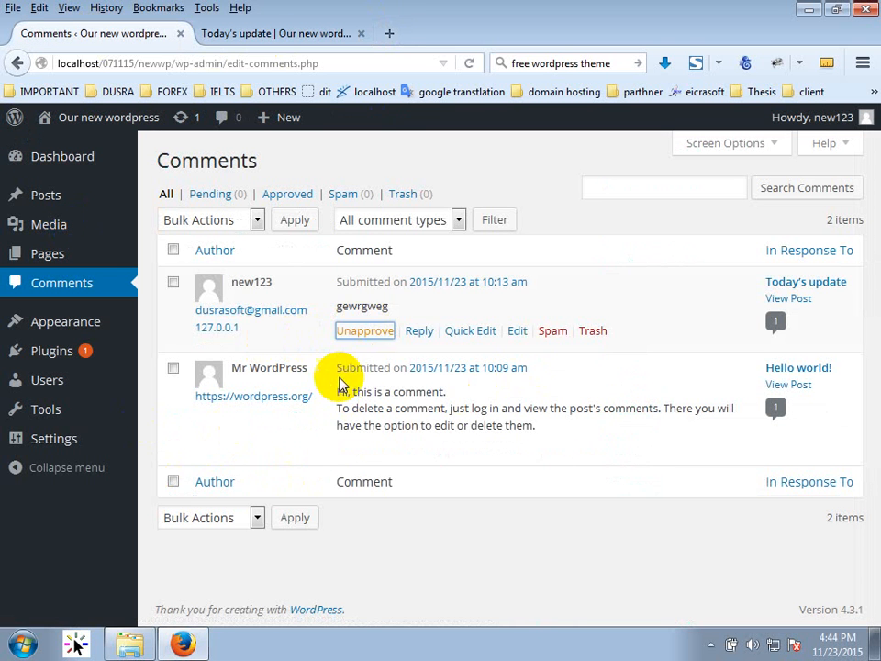
Reload the Today's update post and scroll down to its new comment.
left_click(289, 33)
left_click(470, 62)
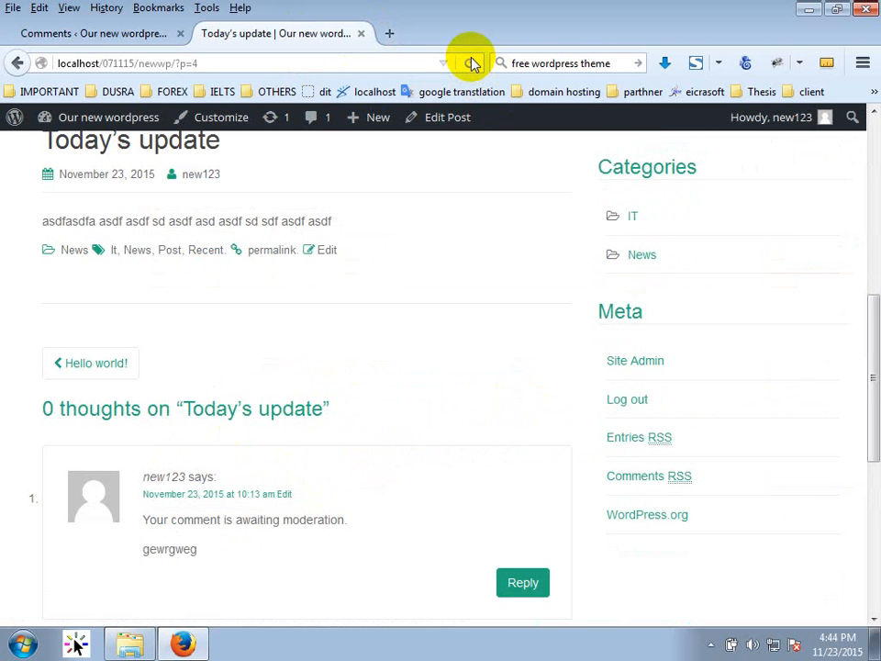
scroll(304, 468, "down", 2)
scroll(305, 470, "down", 2)
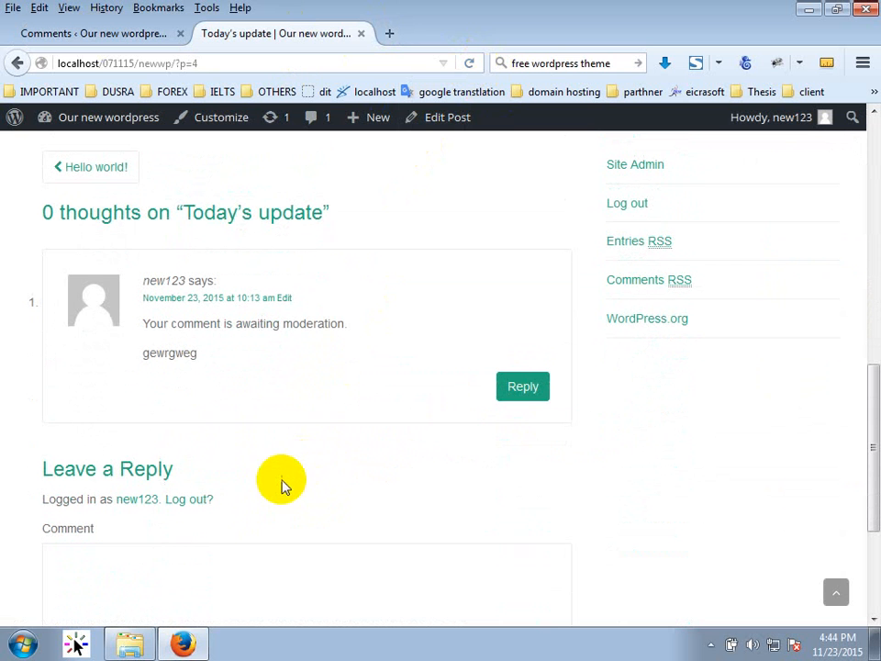
Highlight the 'Your comment is awaiting moderation.' notice under the comment.
left_click(356, 327)
left_click_drag(356, 330, 141, 331)
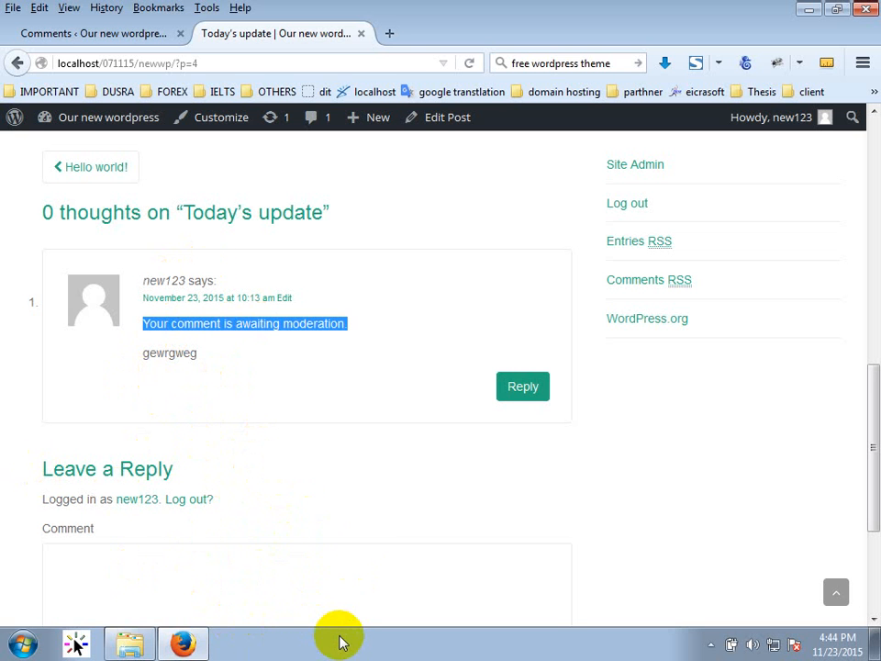
left_click(789, 126)
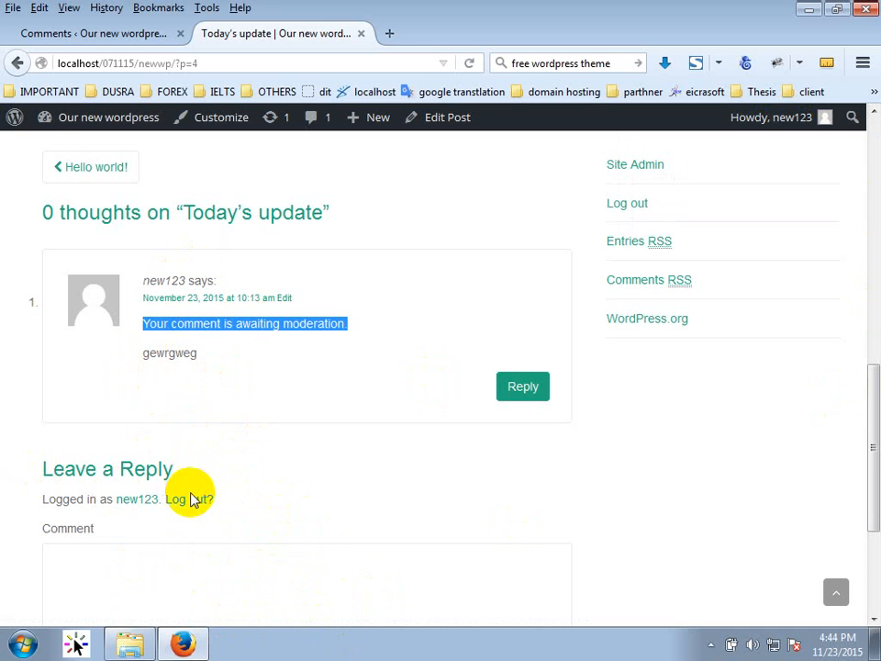
left_click(303, 356)
left_click_drag(334, 329, 142, 325)
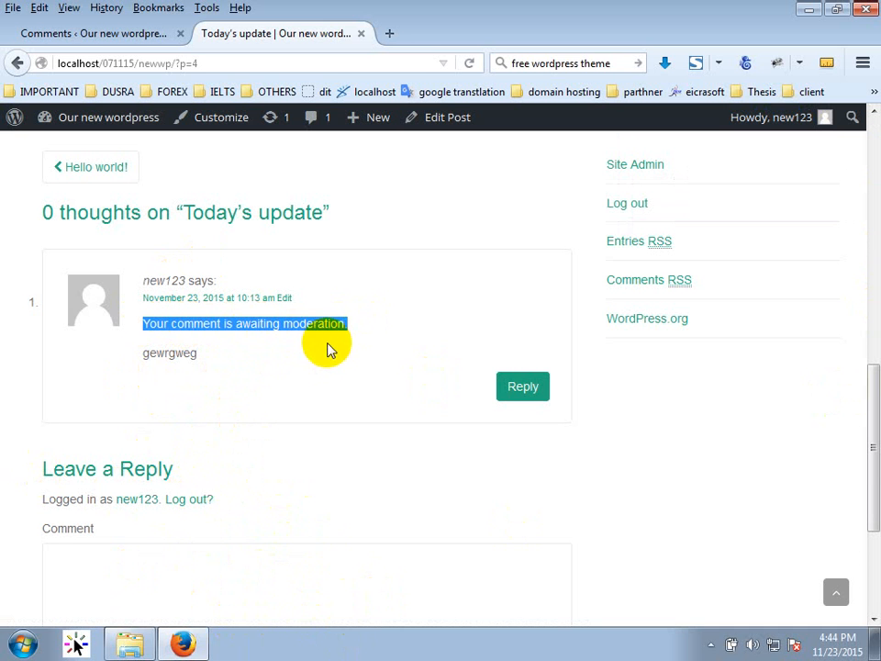
Cut part of the page address, undo the change, and open the Windows Start menu.
left_click(185, 92)
left_click_drag(170, 62, 32, 69)
key("ctrl+x")
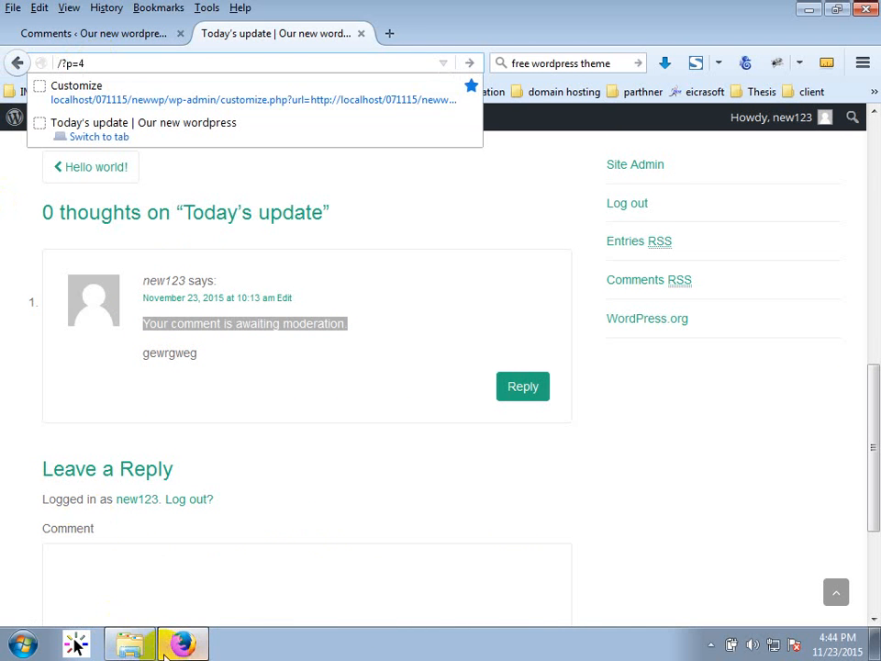
key("ctrl+z")
left_click(22, 645)
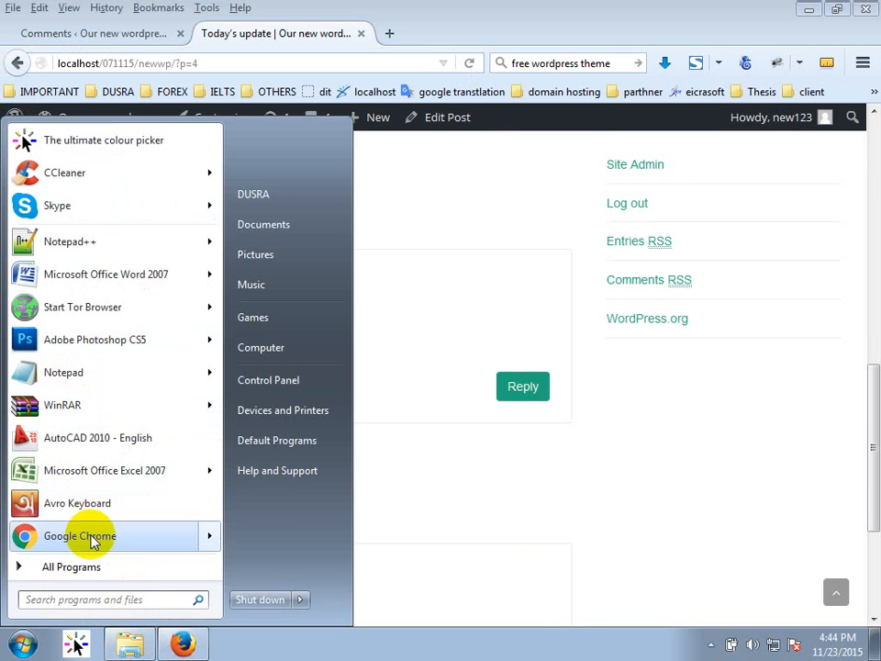
left_click(92, 536)
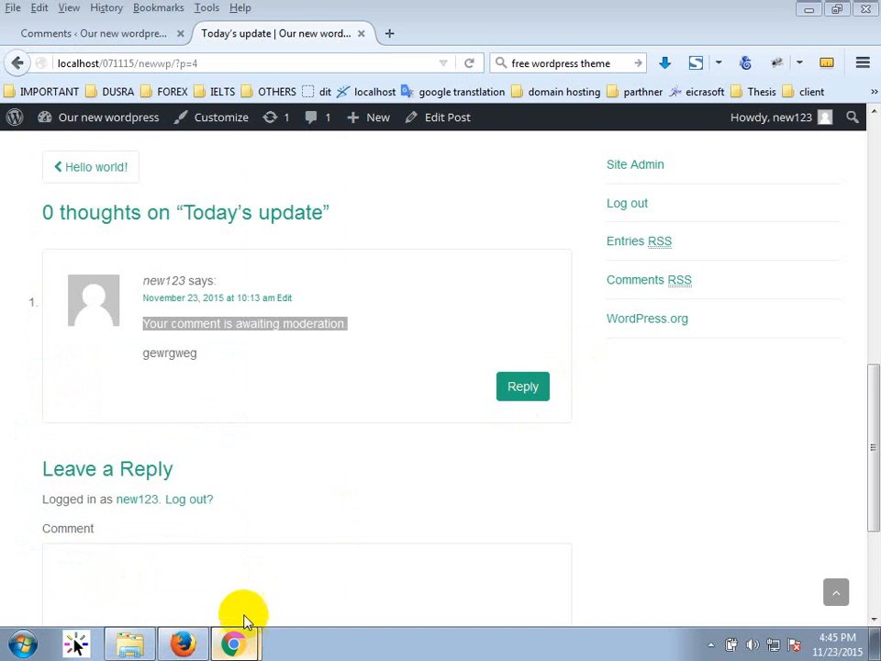
left_click(310, 578)
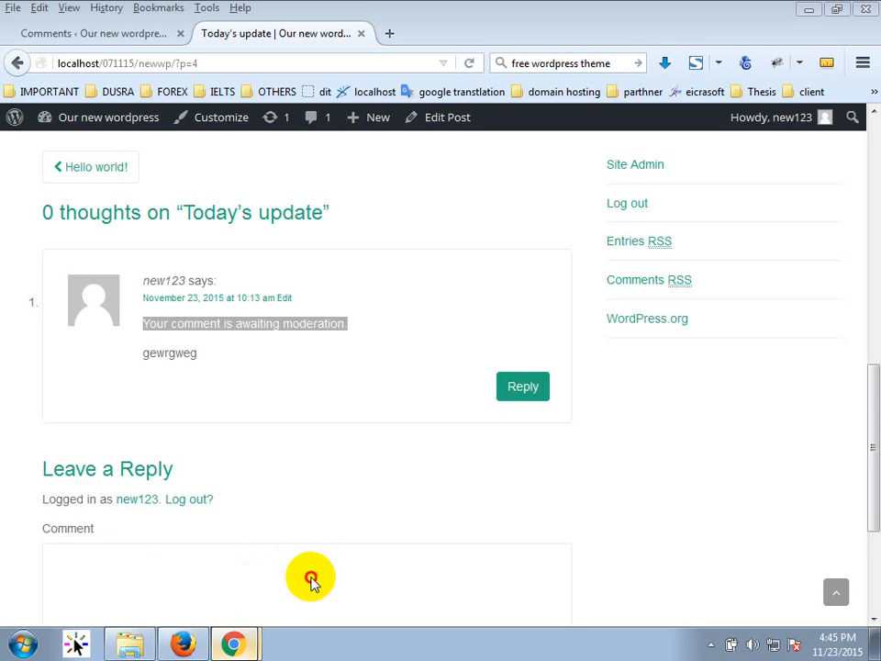
left_click(244, 613)
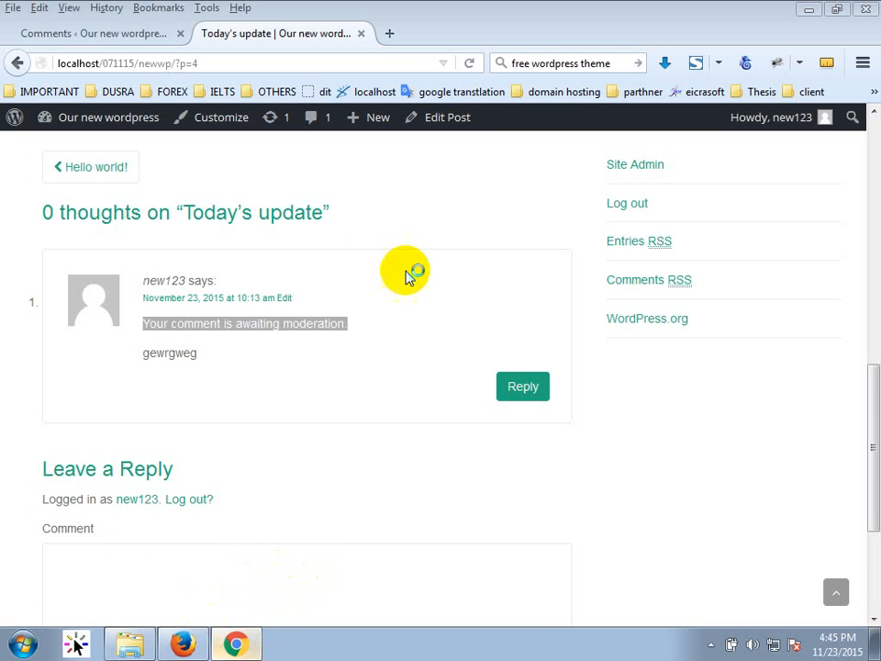
left_click(815, 8)
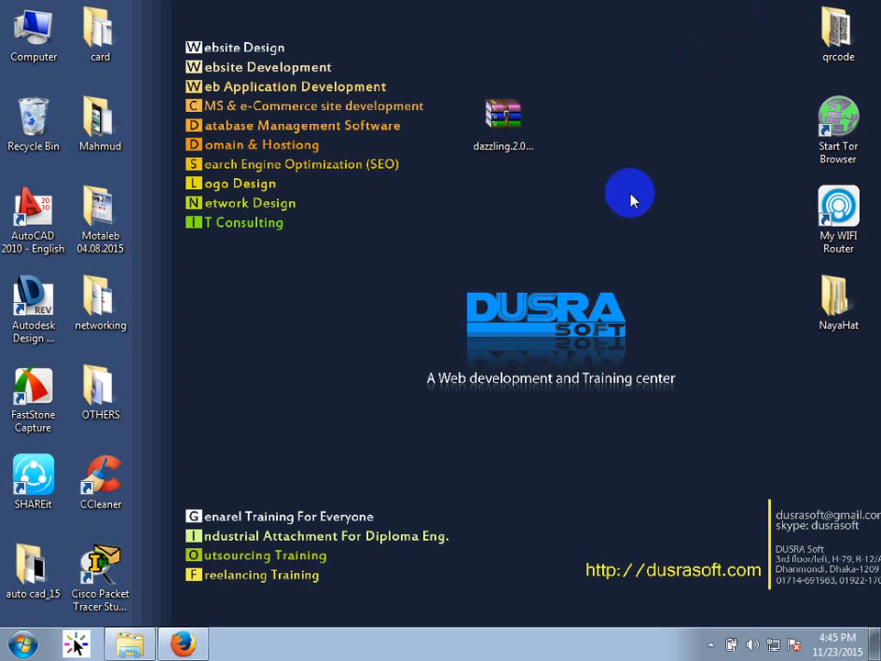
key("super")
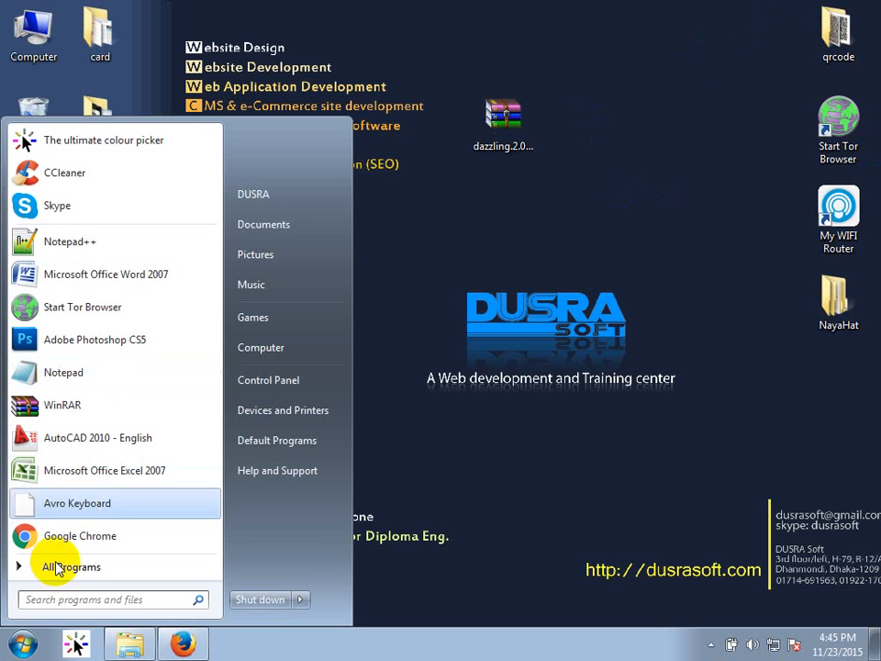
left_click(74, 539)
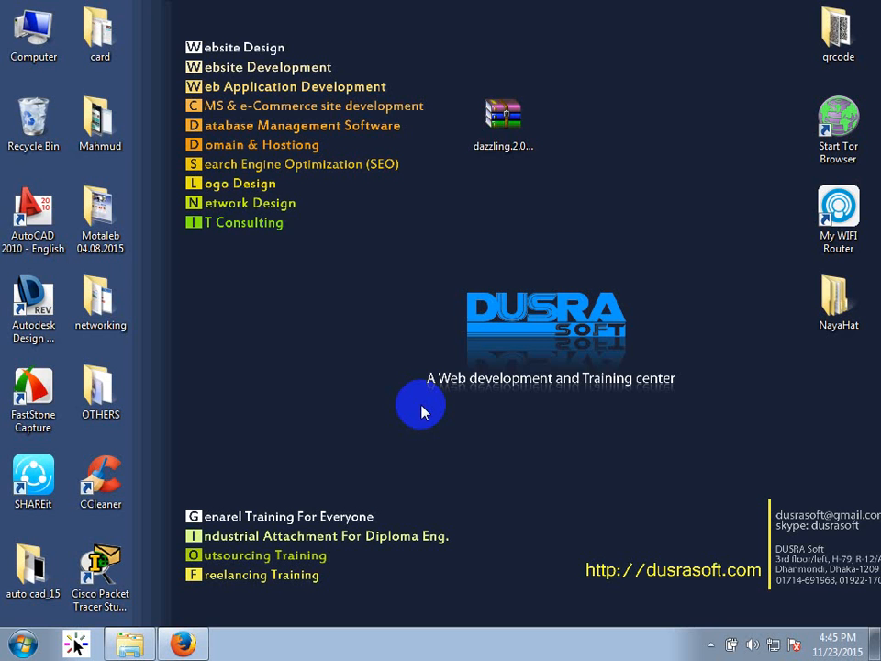
right_click(422, 405)
left_click(450, 194)
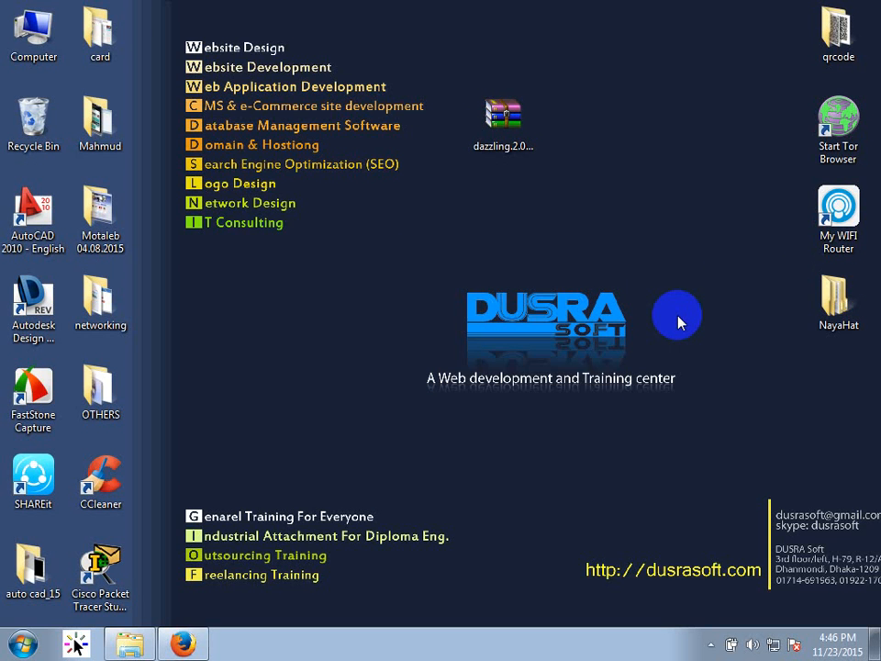
left_click(709, 644)
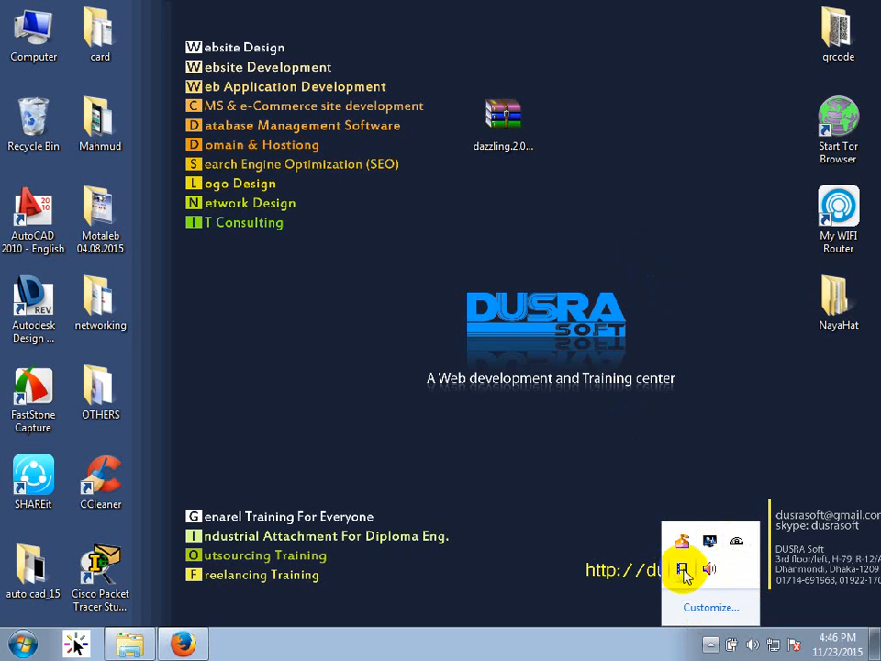
left_click(183, 643)
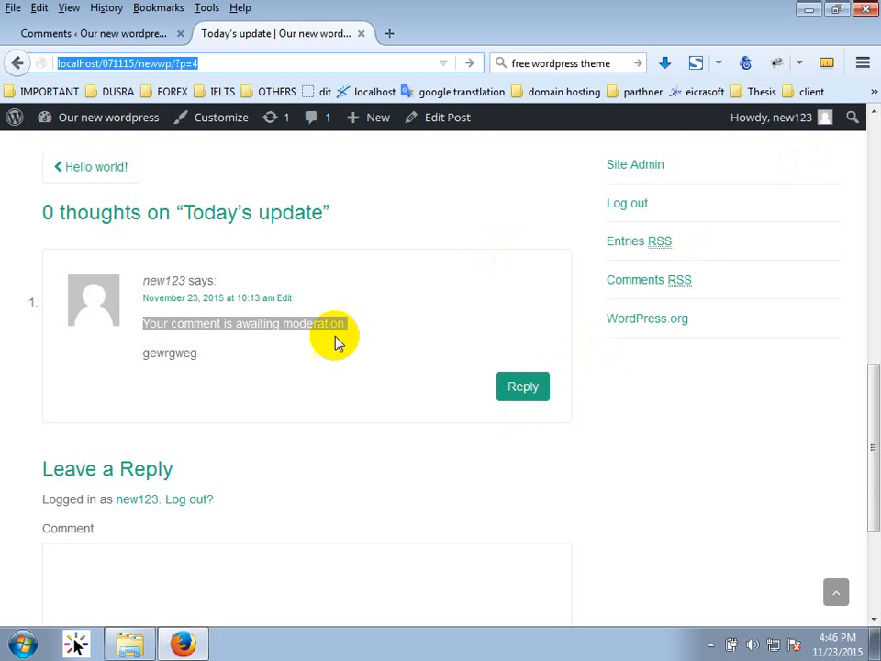
Approve the pending comment on Today's update in Comments admin.
left_click(295, 392)
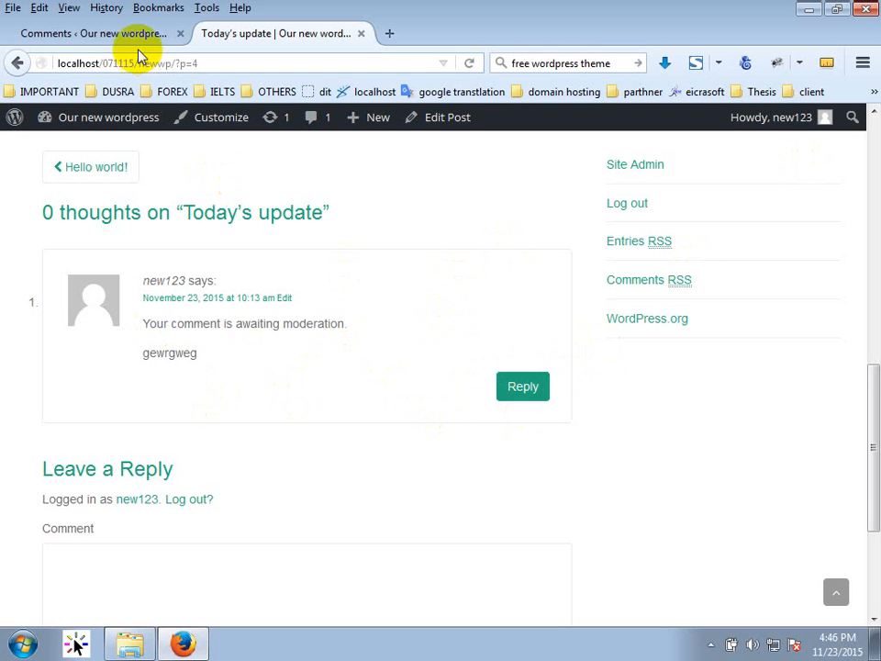
left_click(110, 35)
left_click_drag(221, 327, 350, 341)
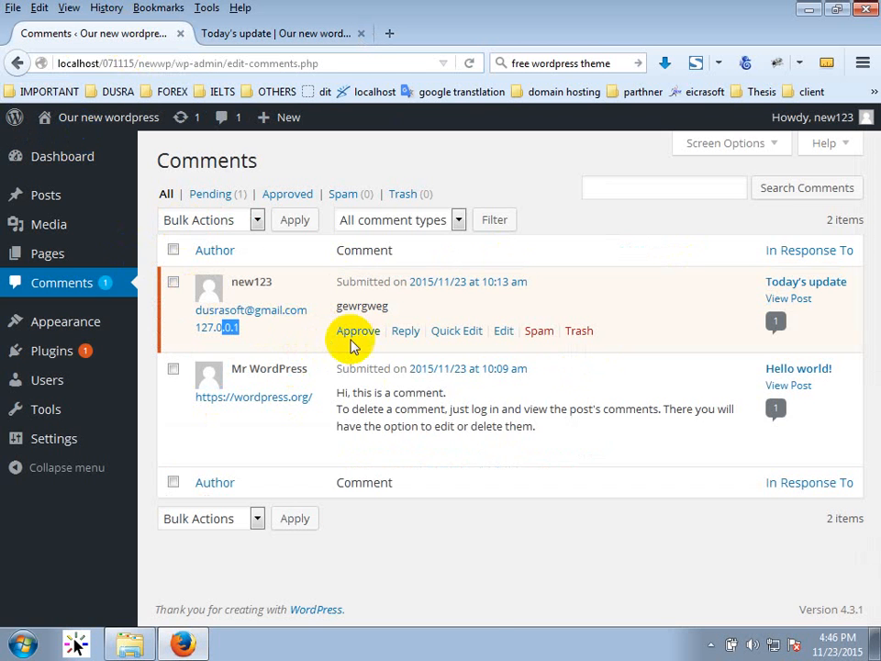
left_click(352, 333)
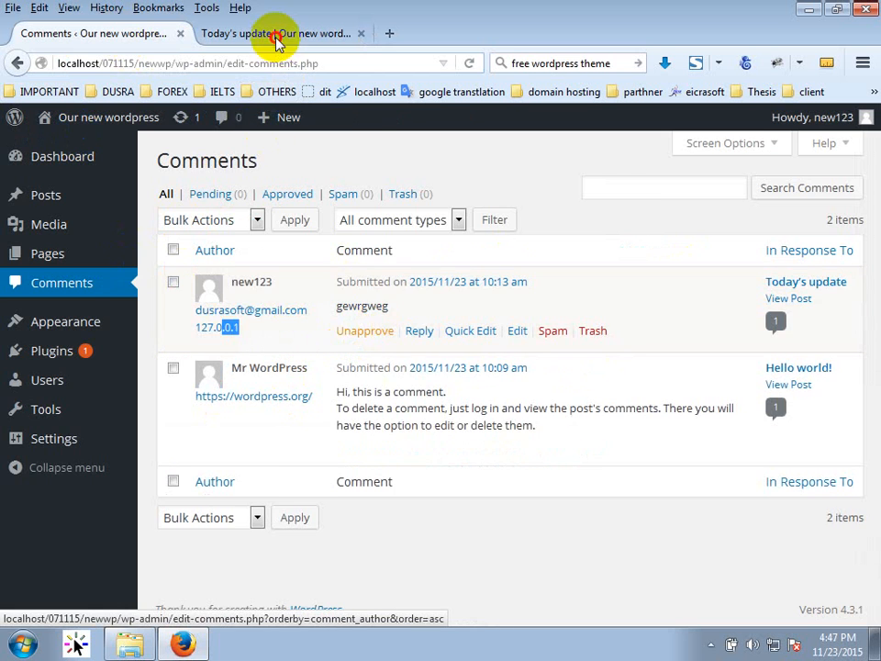
Reload the Today's update post to confirm the comment is now published.
left_click(277, 36)
left_click(469, 62)
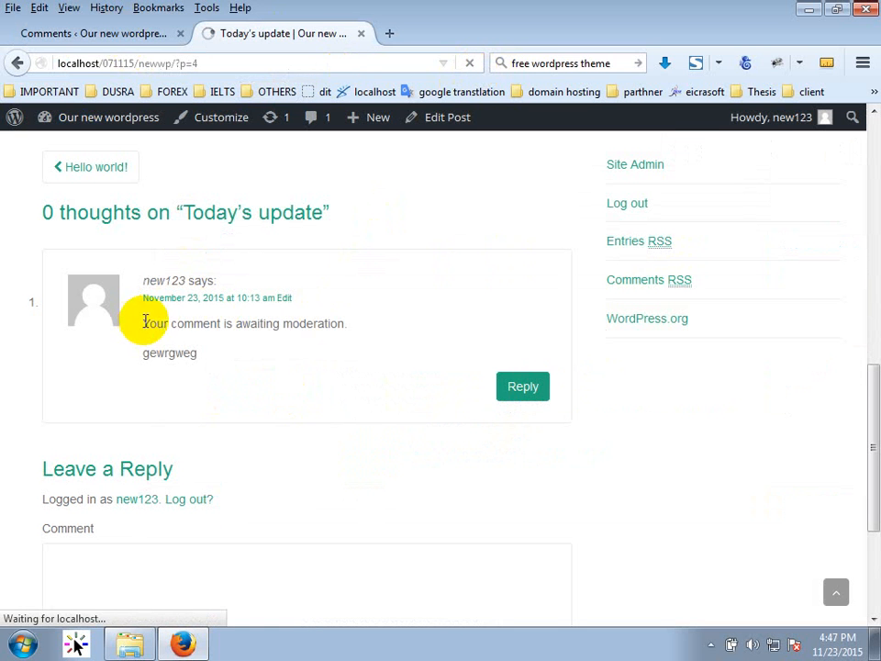
left_click_drag(144, 321, 405, 326)
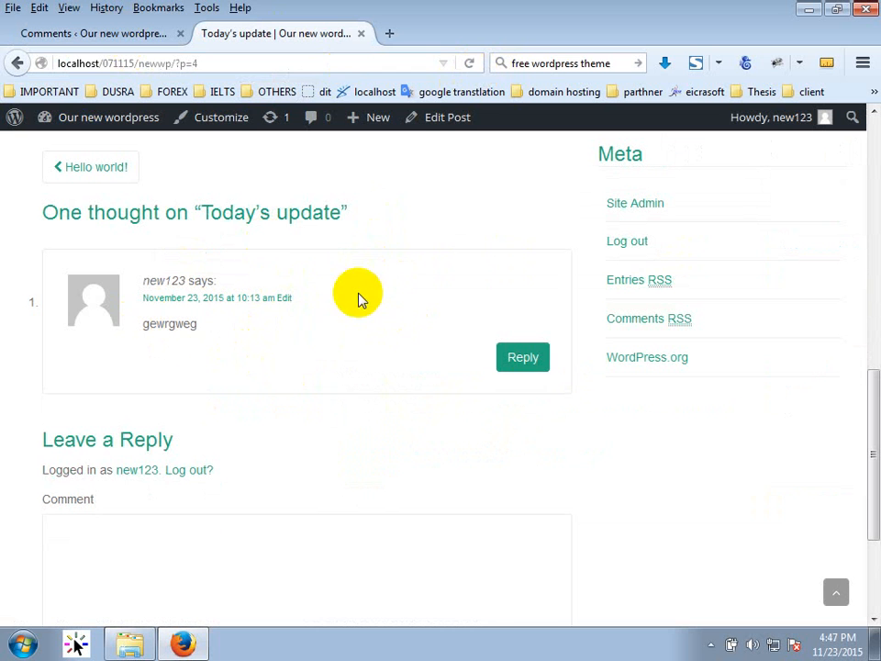
Return to Comments admin, then go to Appearance > Themes.
left_click(112, 35)
mouse_move(437, 334)
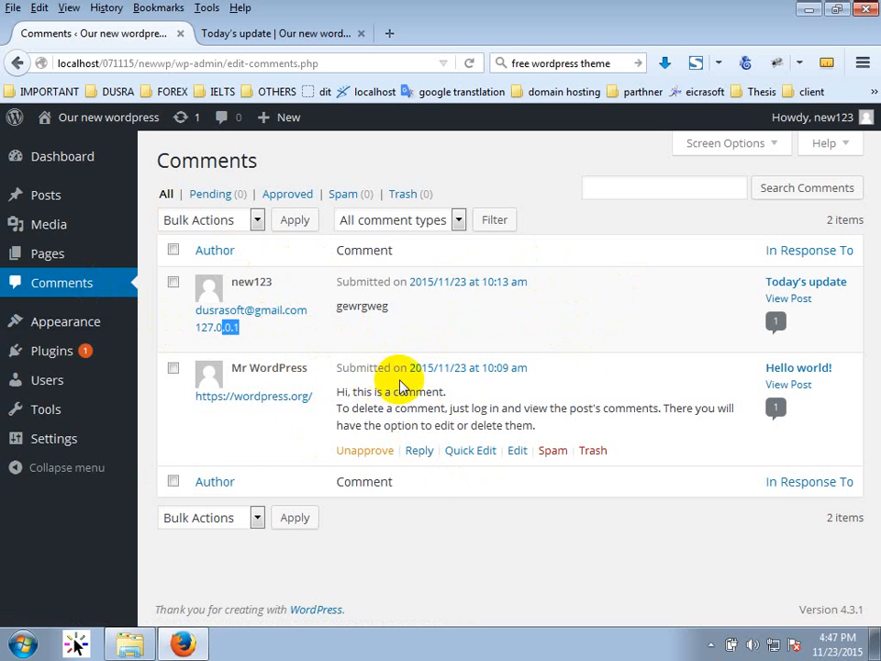
mouse_move(65, 442)
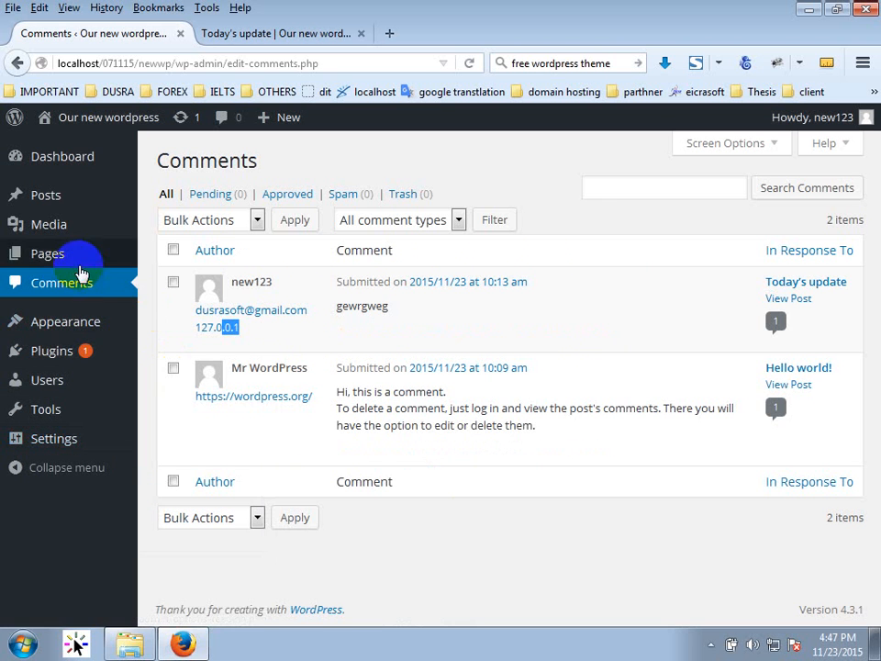
mouse_move(95, 319)
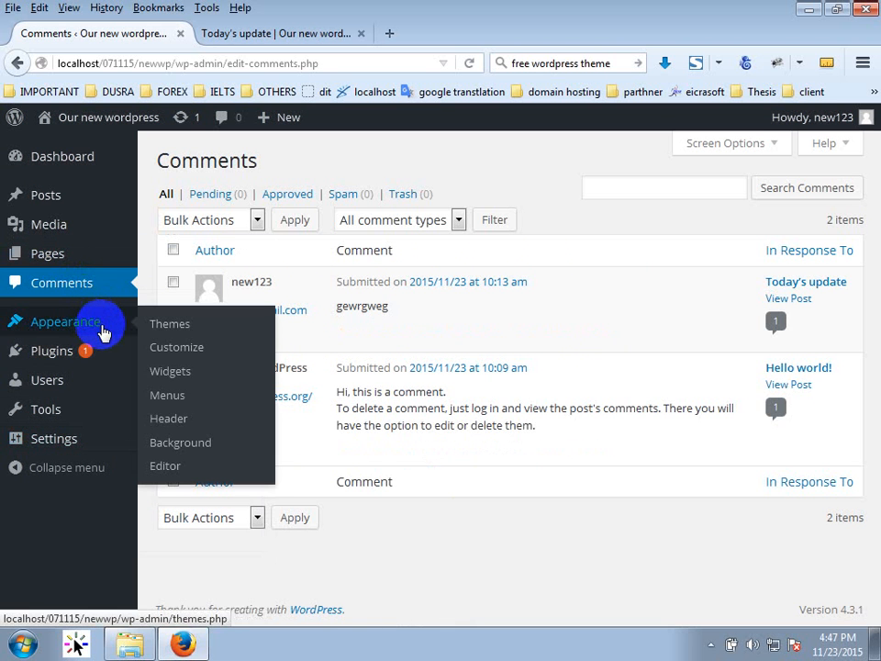
left_click(104, 331)
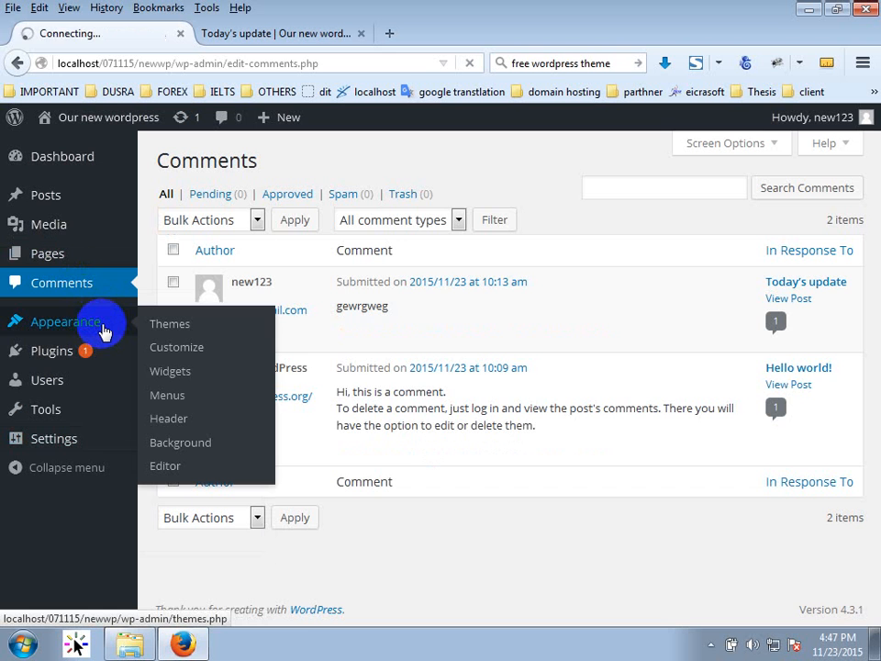
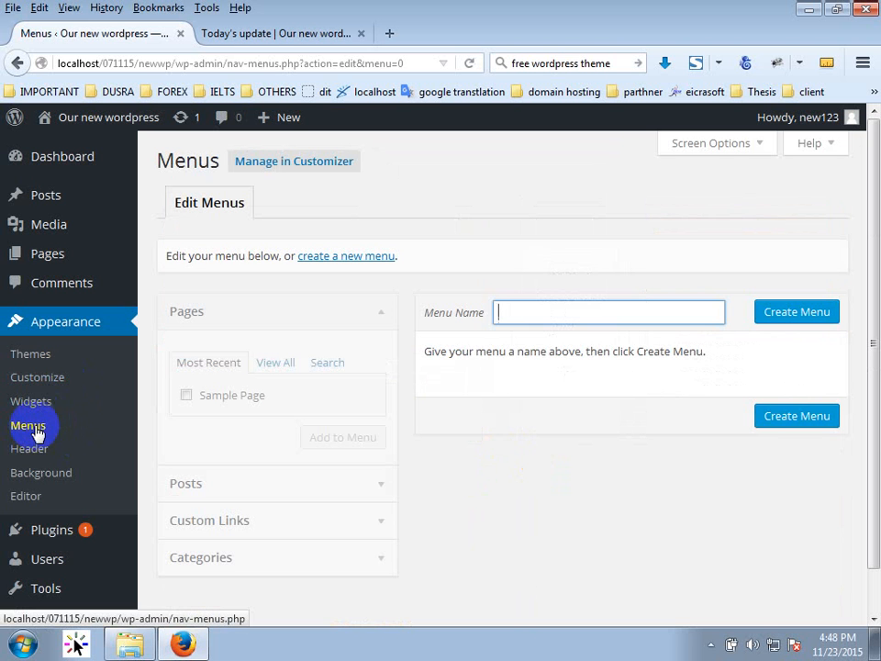
Create a new menu named 'Main menu'.
left_click(521, 317)
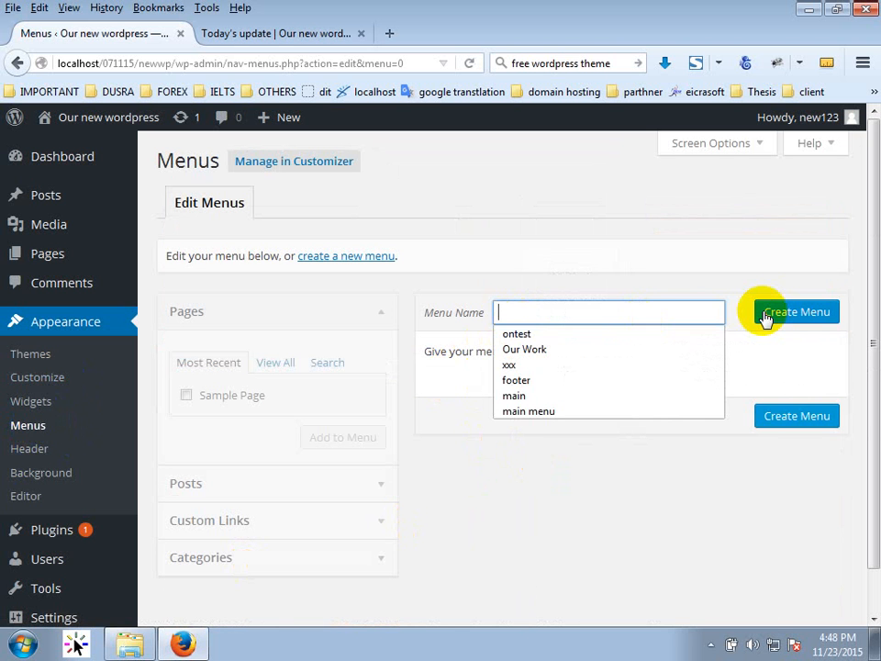
type("N")
key("BackSpace")
type("M")
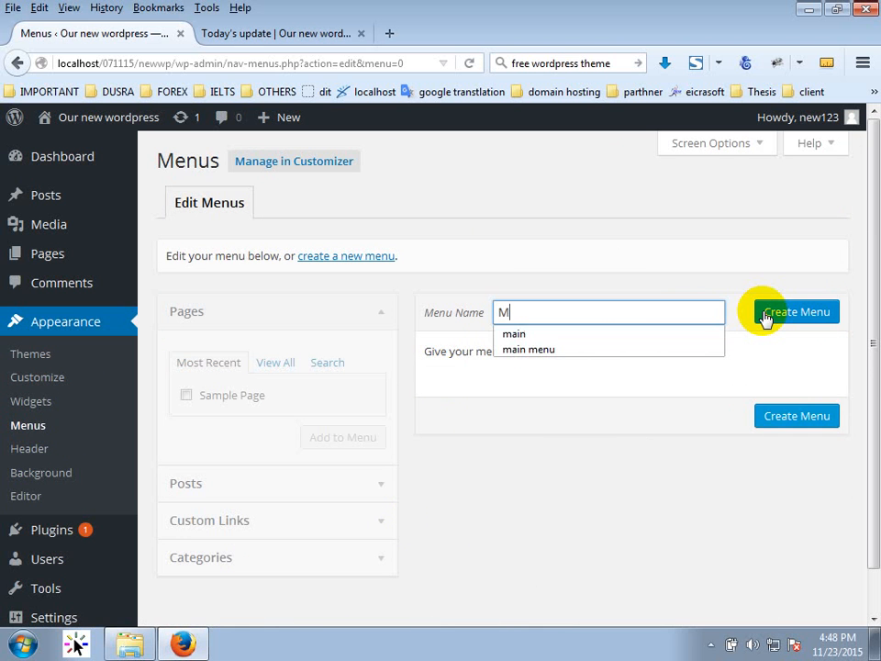
type("ain men")
key("BackSpace")
type("enu")
left_click(765, 318)
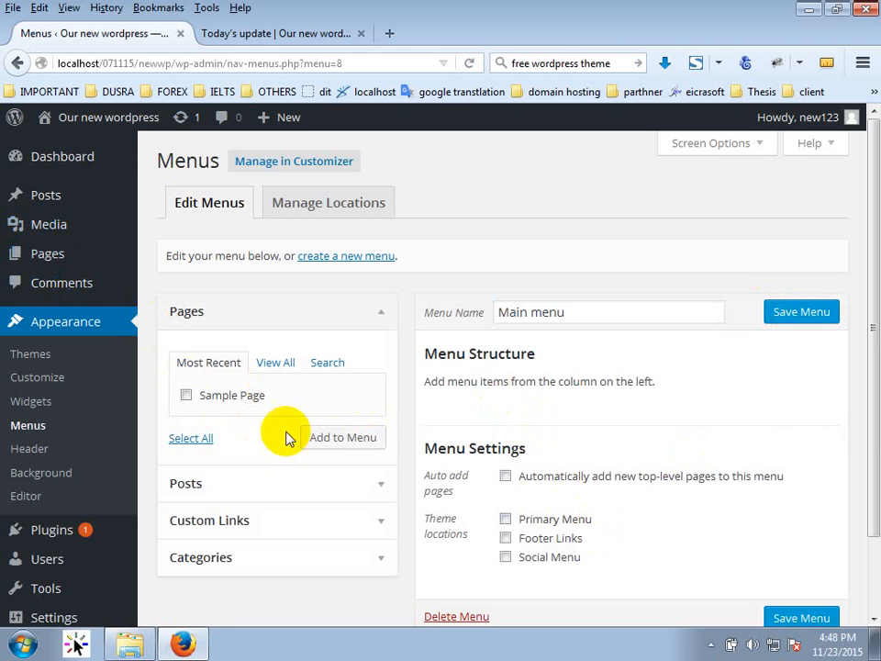
Add Sample Page to Main menu and save the menu.
left_click(230, 395)
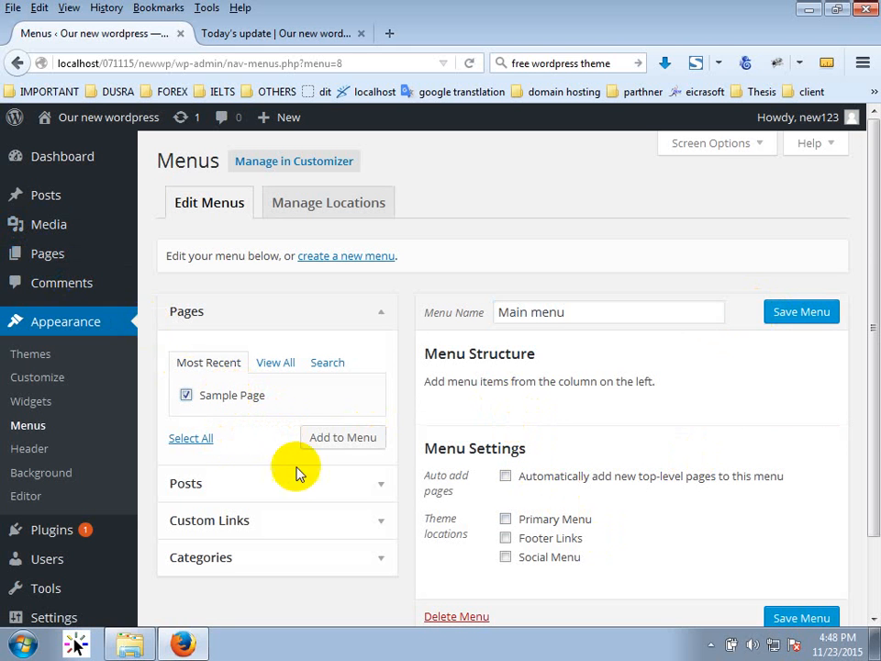
left_click(352, 442)
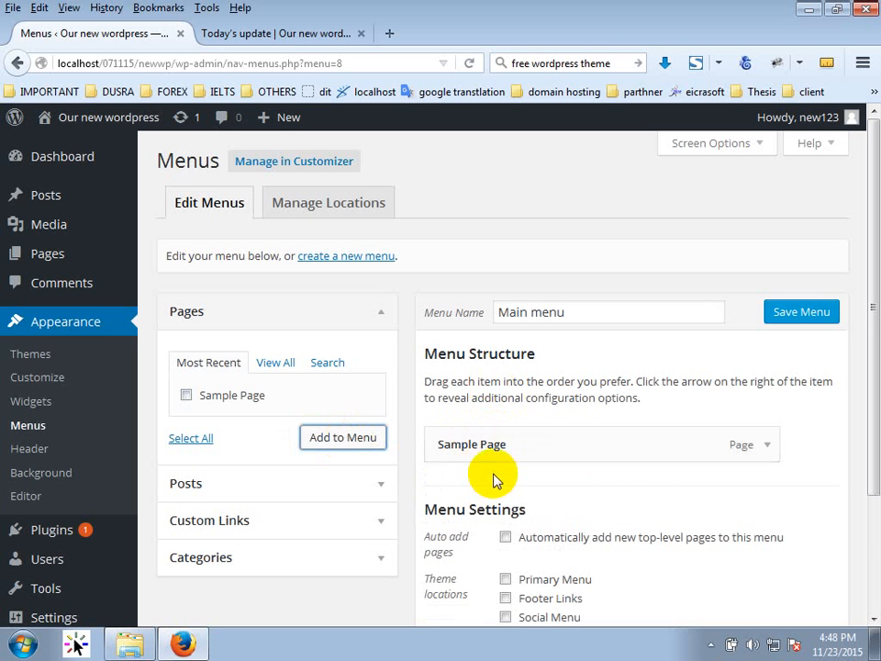
left_click(803, 316)
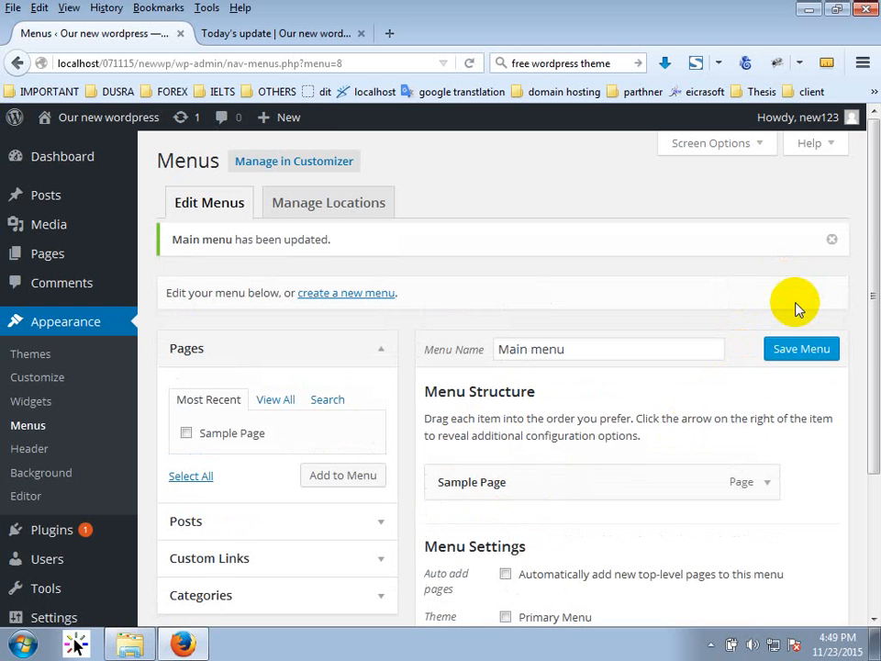
left_click(280, 35)
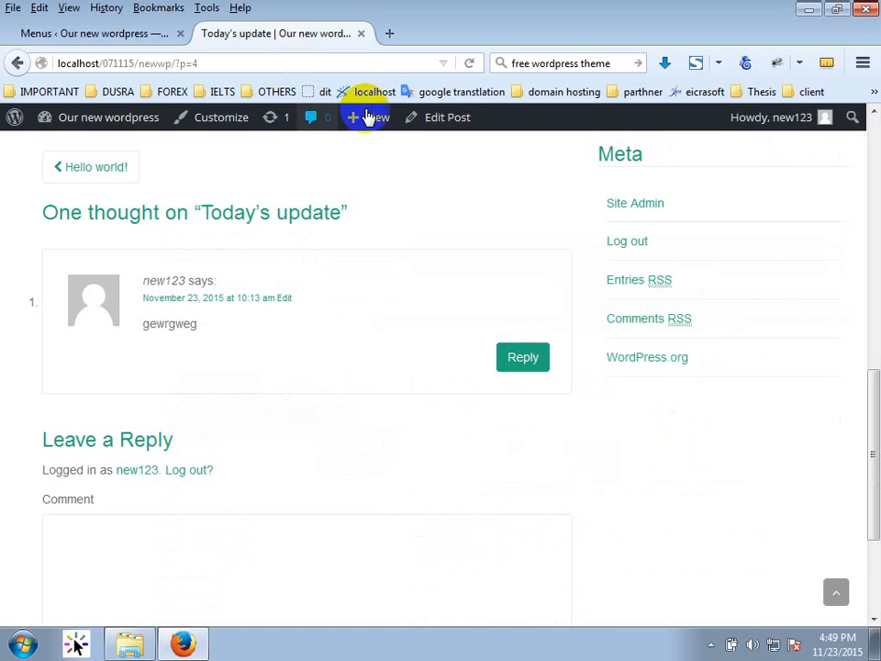
scroll(383, 186, "up", 10)
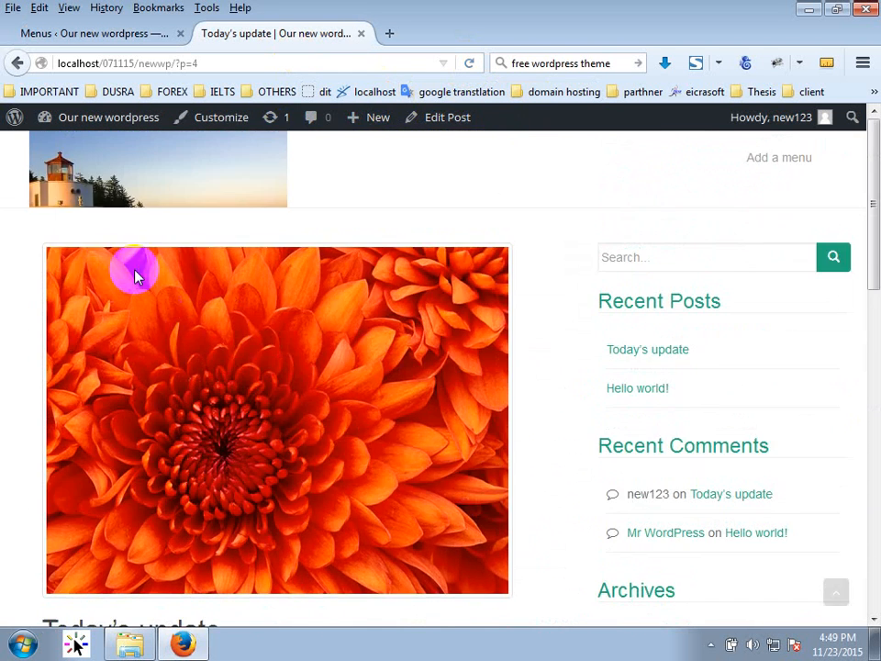
left_click(147, 183)
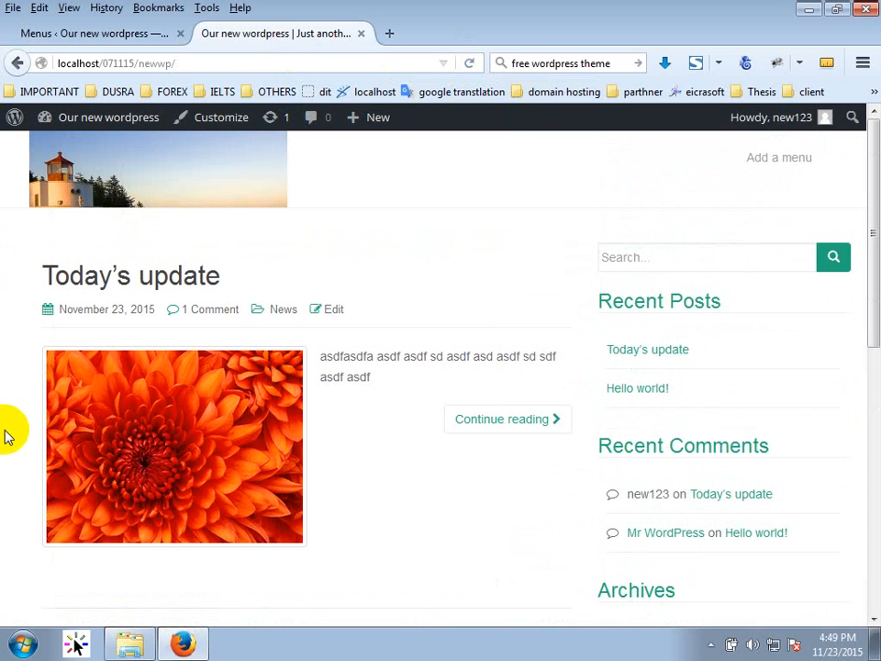
left_click(159, 162)
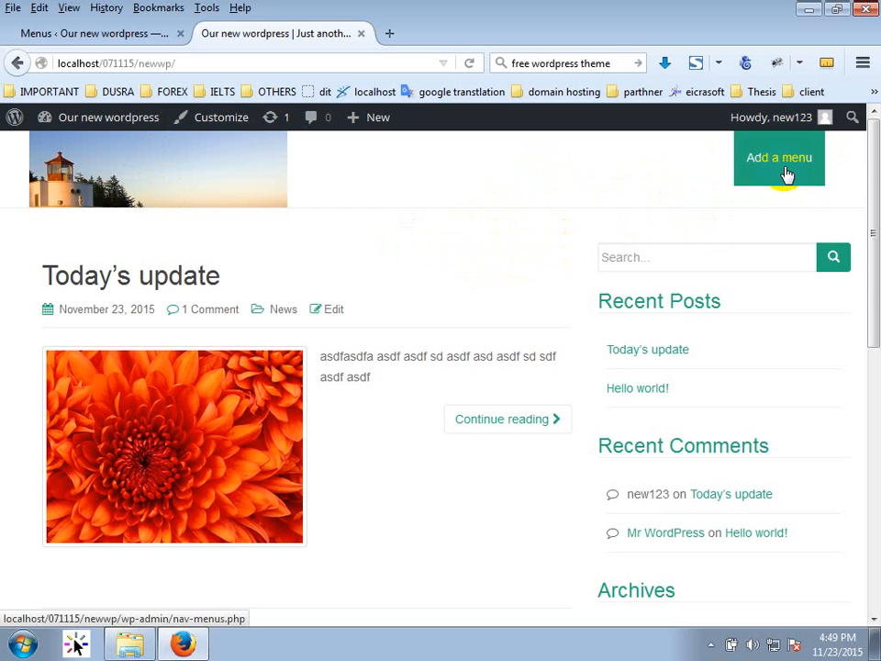
left_click(142, 33)
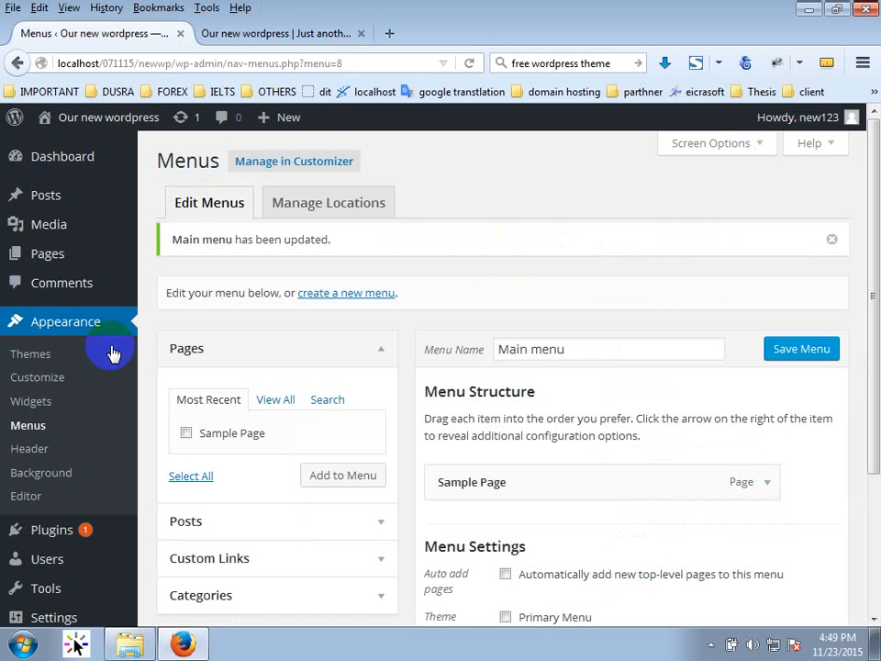
Set the Primary Menu location to Main menu, then reload the site to see Sample Page in the header.
left_click(349, 209)
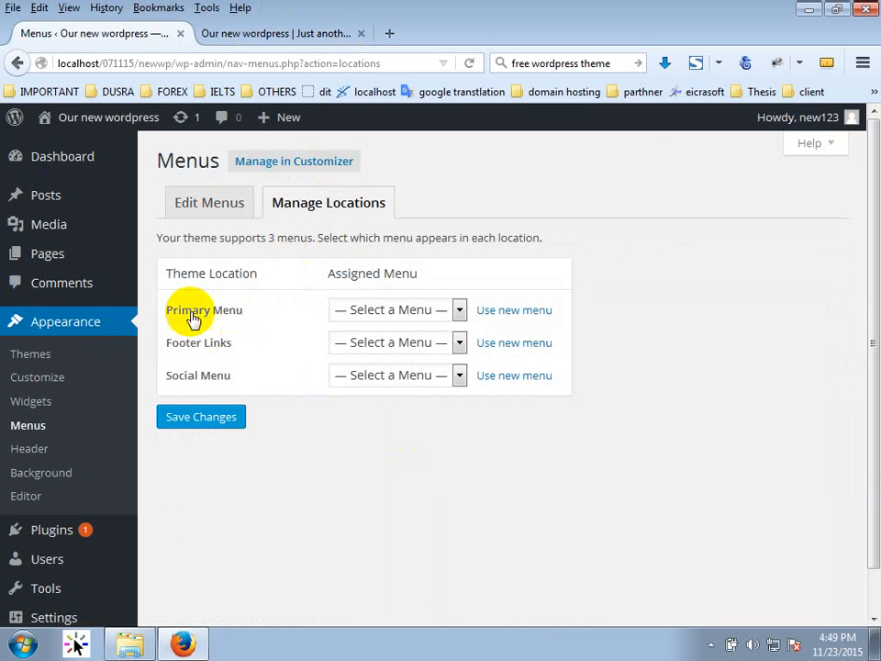
left_click(359, 312)
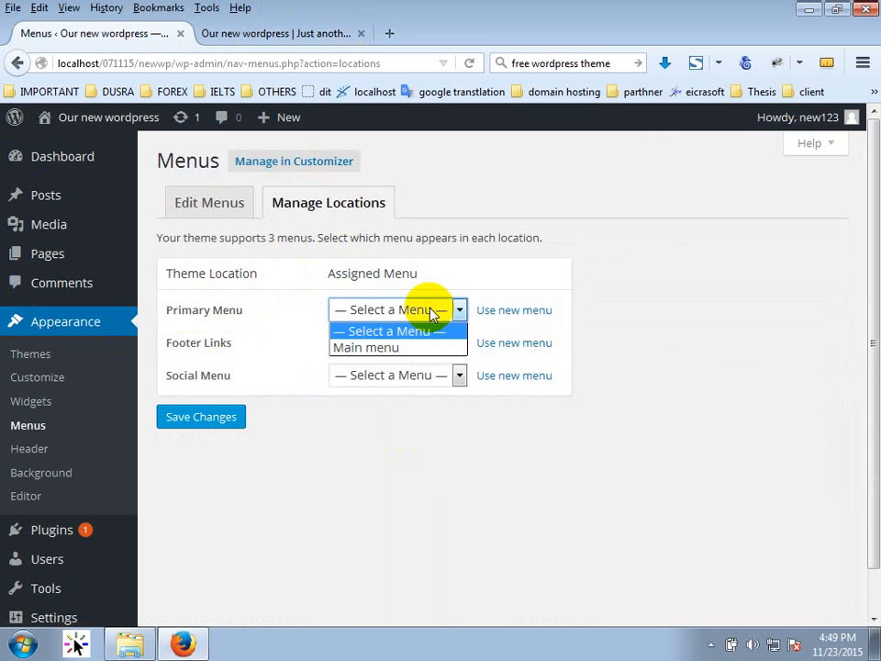
left_click(363, 352)
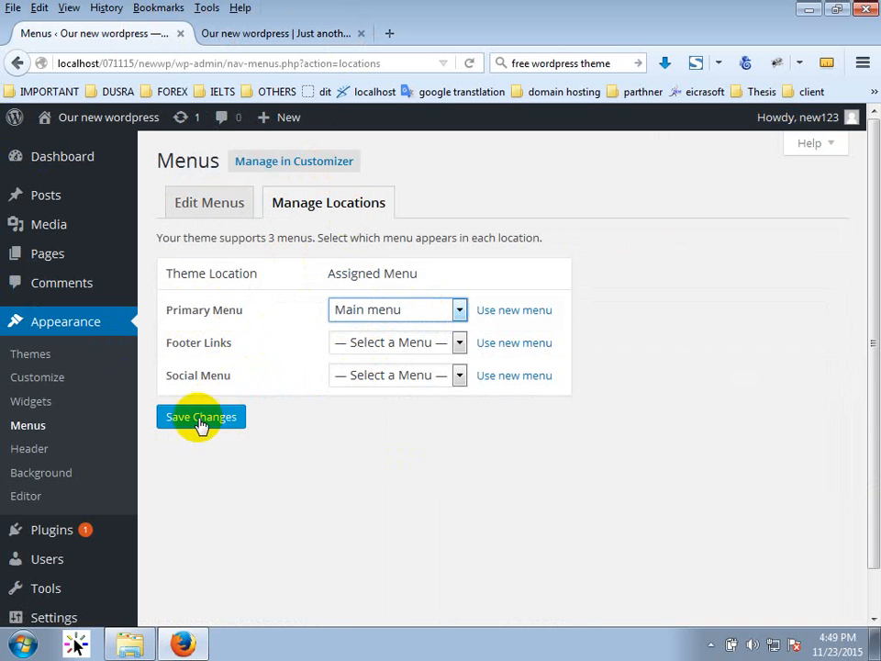
left_click(201, 422)
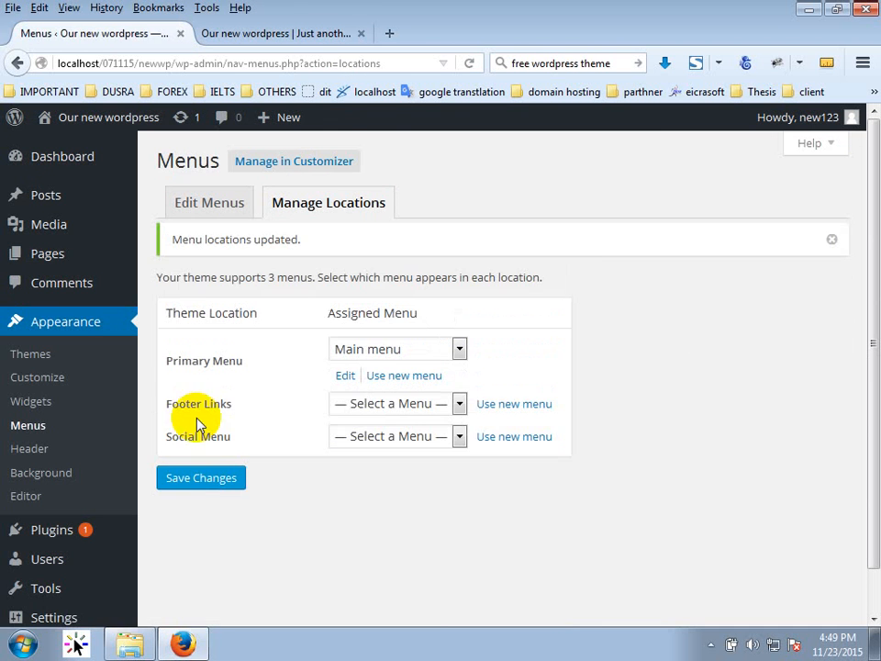
left_click(294, 37)
left_click(477, 63)
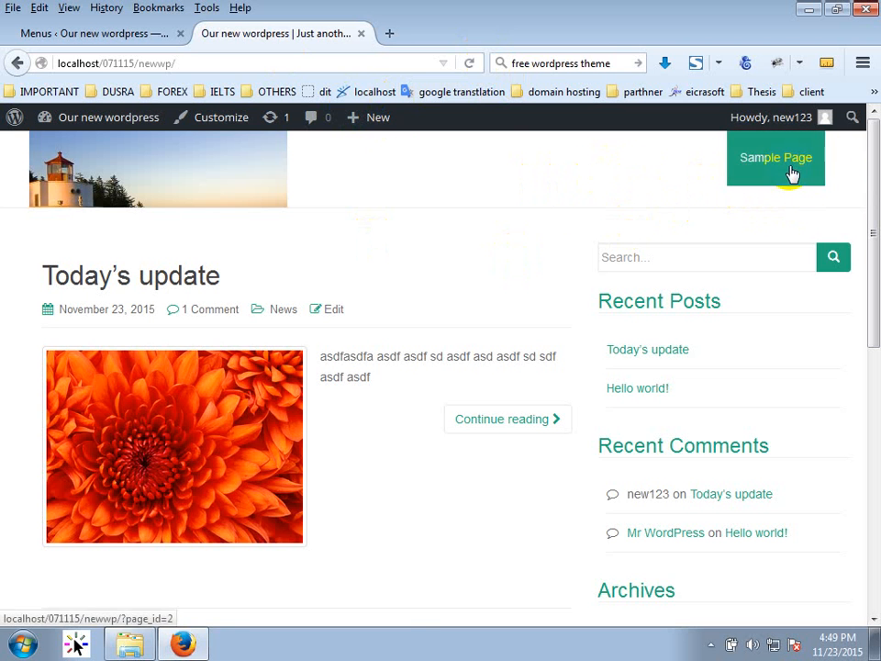
Assign Main menu to the Footer Links location and save the change.
left_click(135, 36)
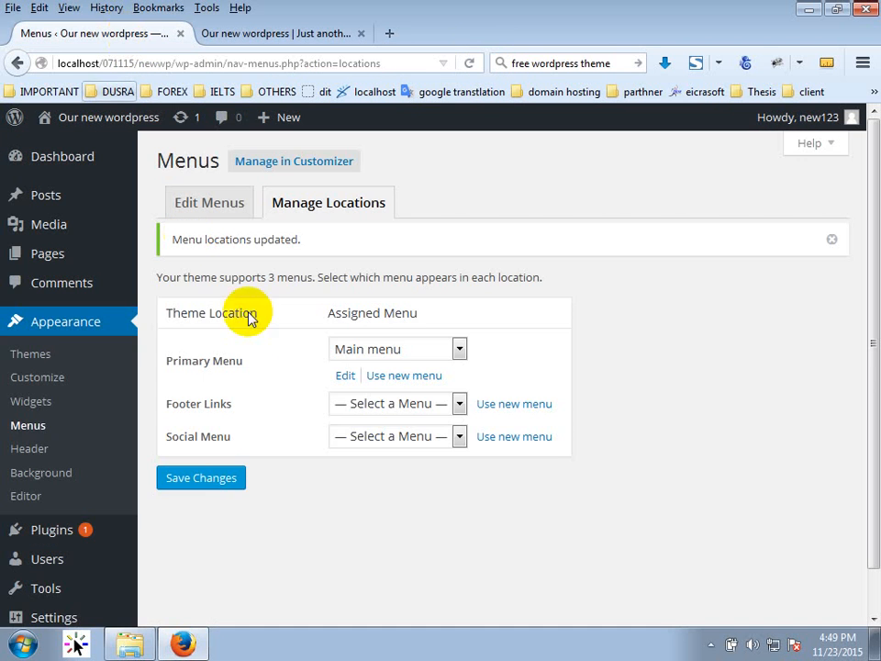
left_click(402, 405)
left_click(389, 444)
left_click(210, 479)
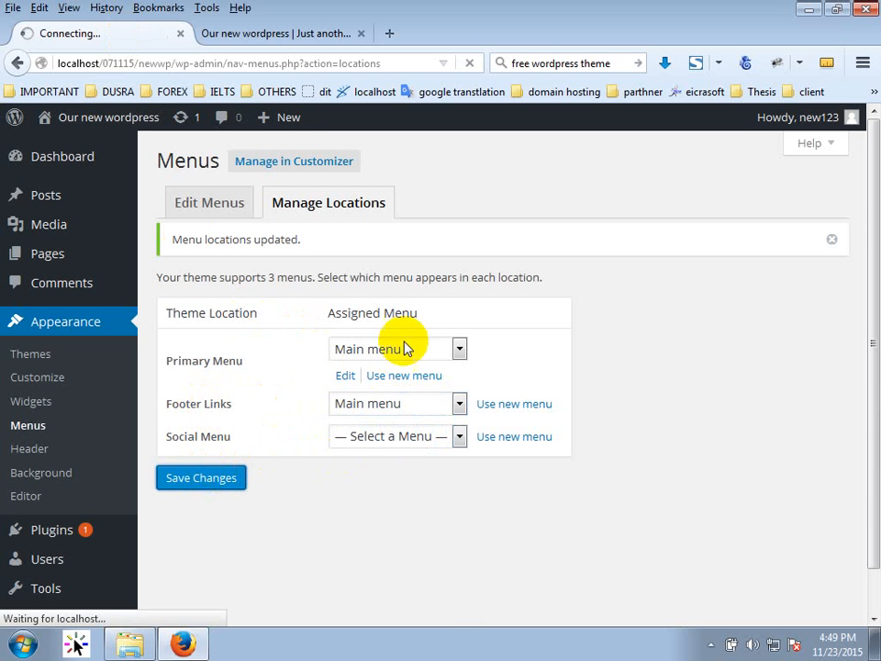
Reload the live site and check that Sample Page appears in the footer.
left_click(269, 39)
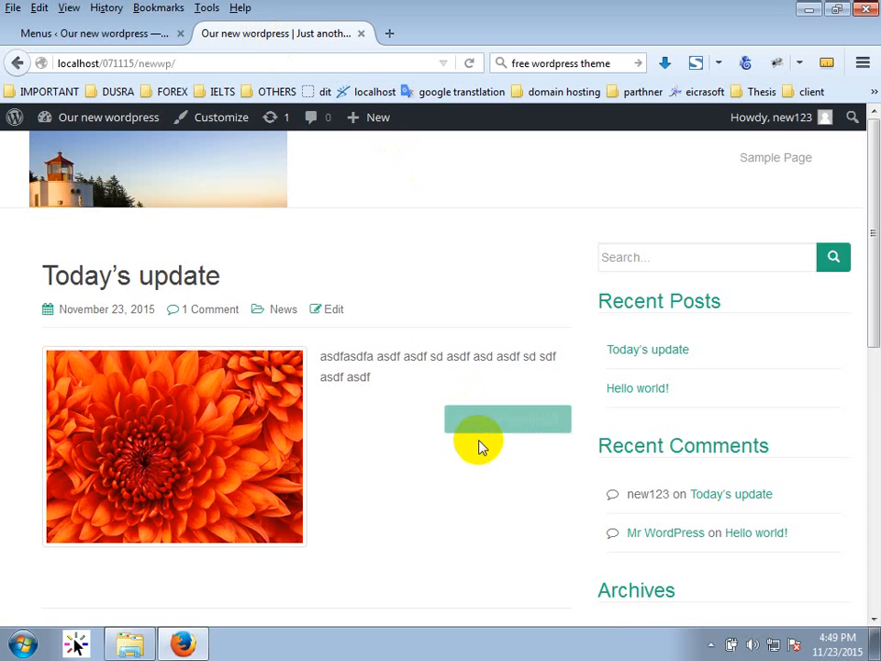
scroll(482, 444, "down", 2)
left_click(469, 63)
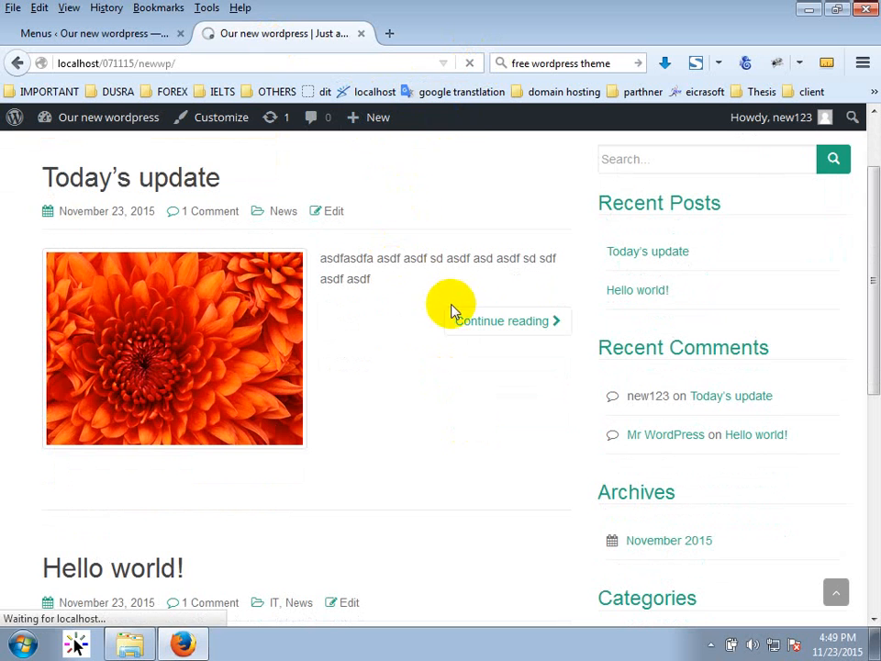
scroll(451, 372, "down", 5)
scroll(459, 372, "down", 1)
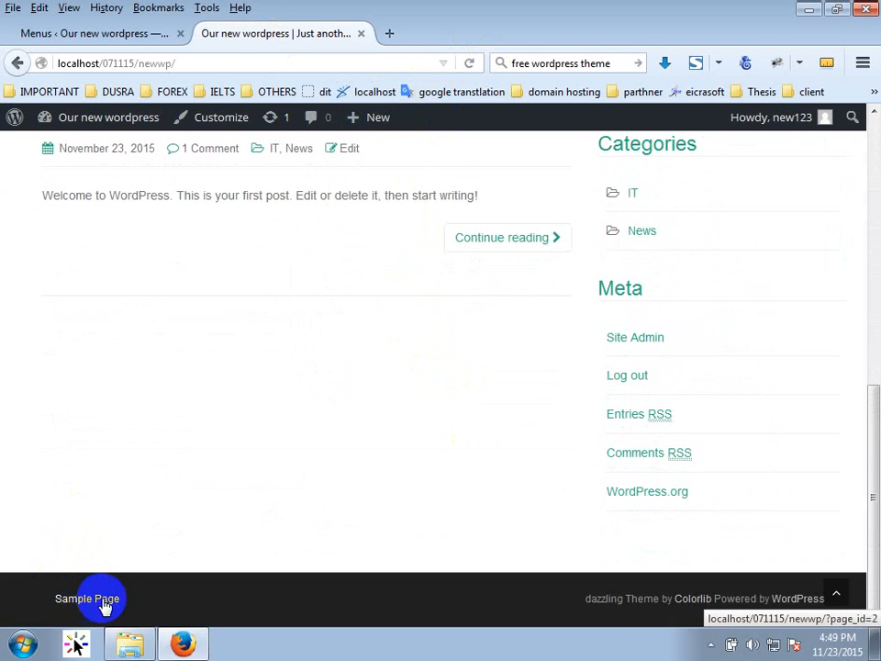
scroll(354, 417, "up", 6)
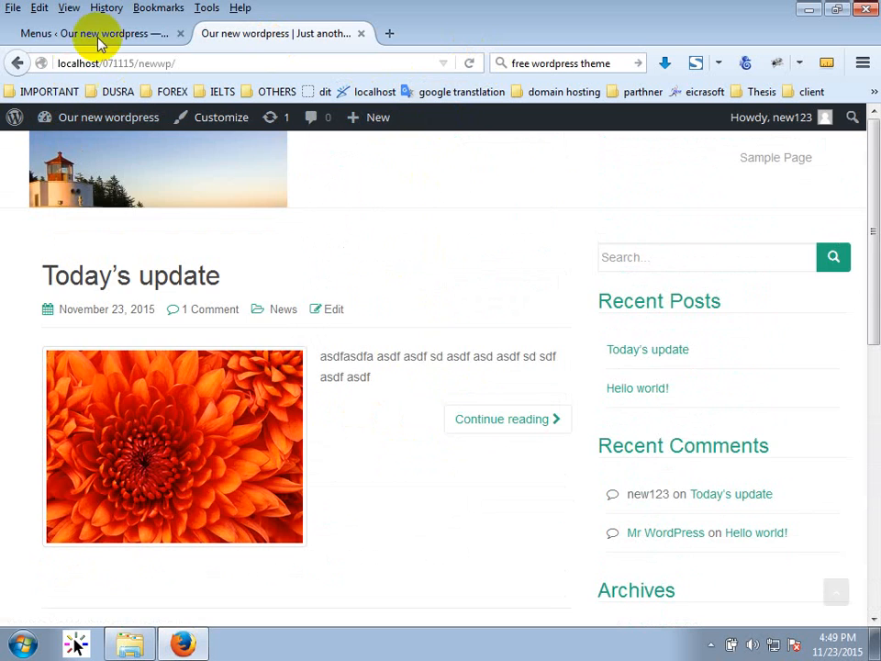
left_click(98, 37)
Create a new page titled 'About us' and publish it.
left_click(59, 253)
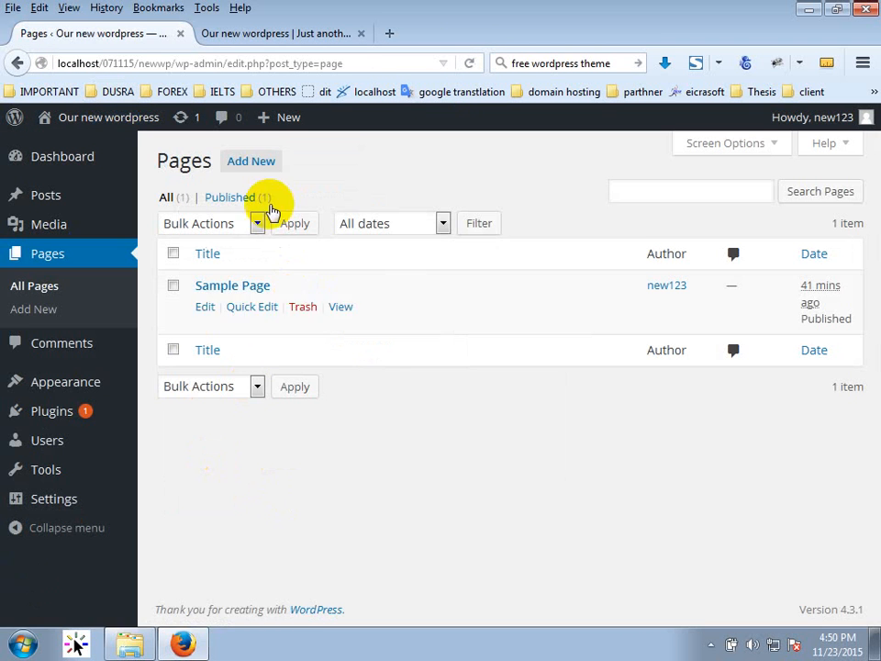
left_click(258, 162)
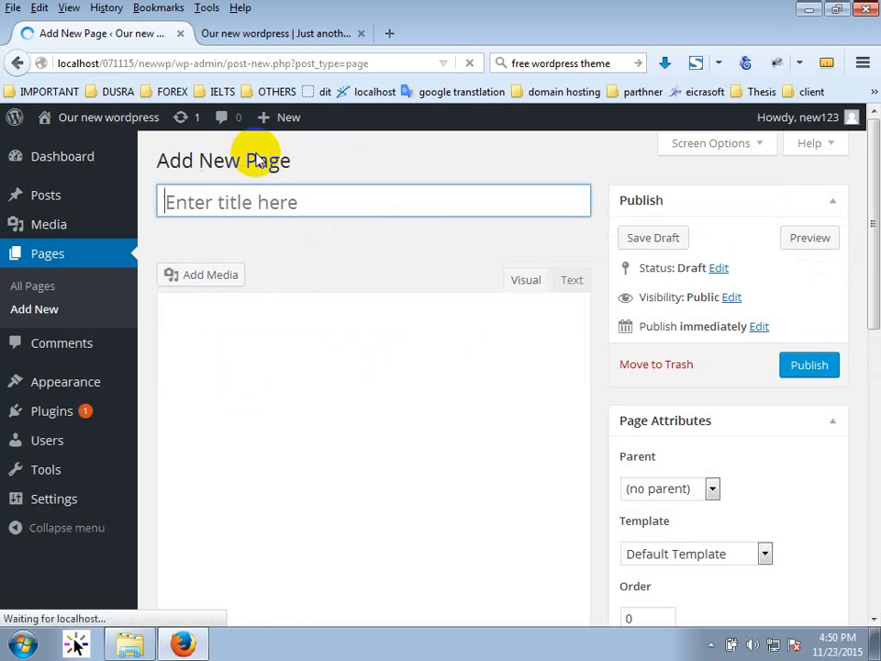
type("About us")
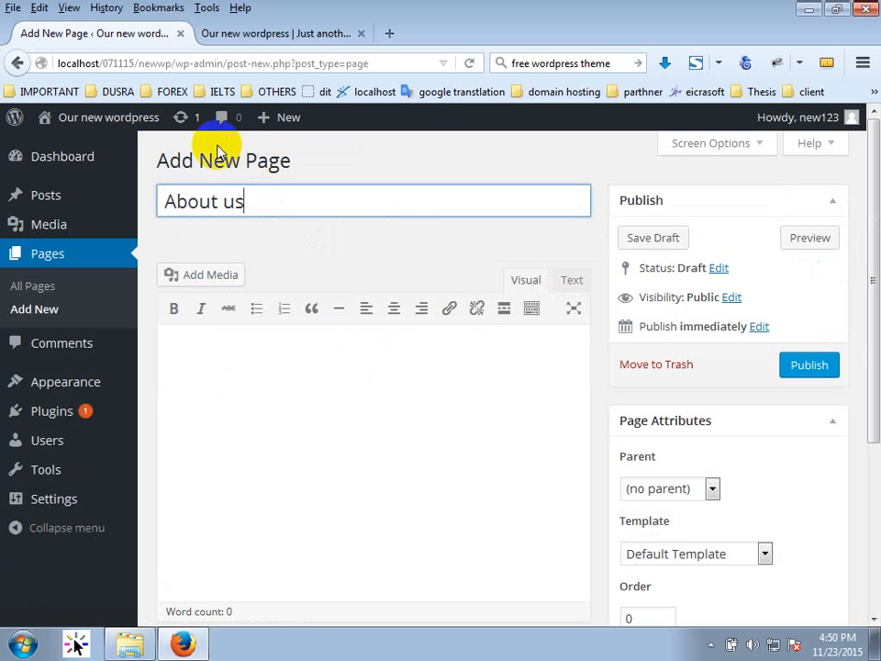
left_click(810, 367)
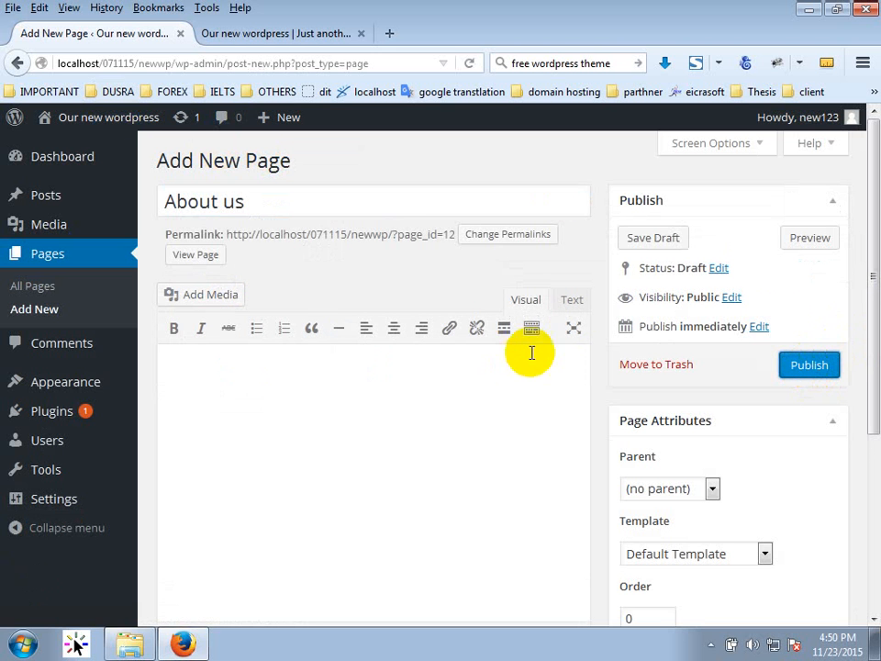
left_click(803, 366)
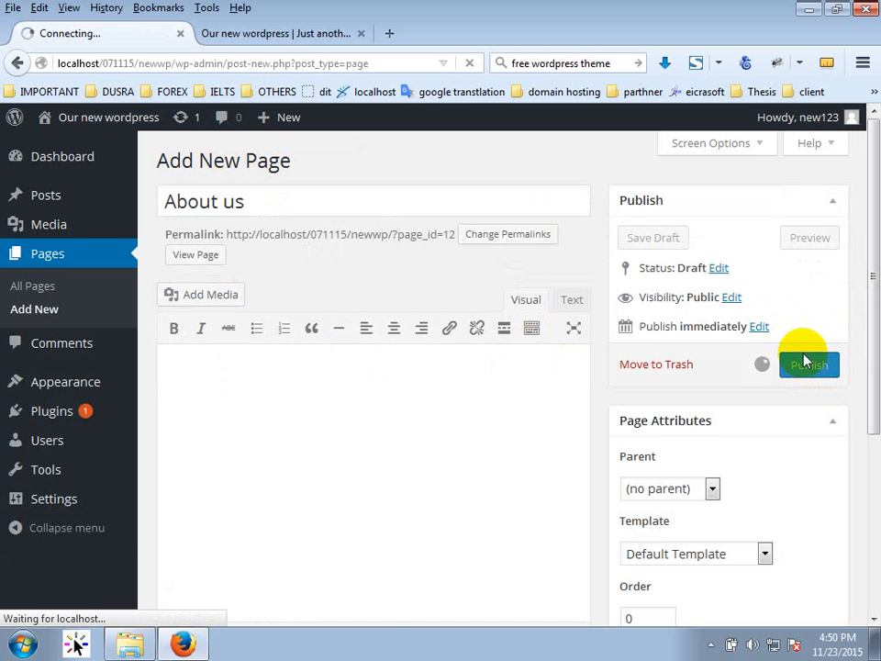
mouse_move(86, 390)
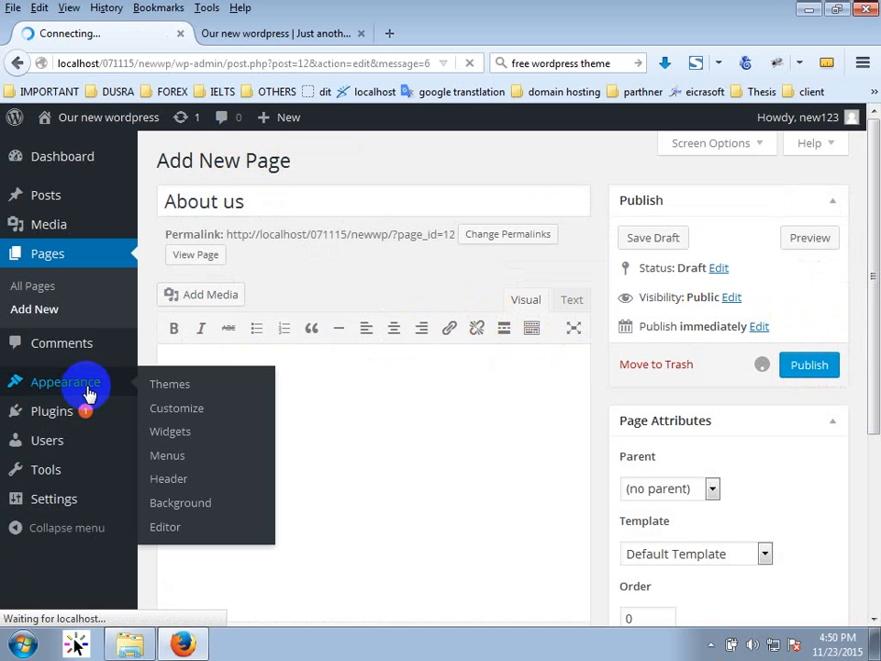
left_click(172, 453)
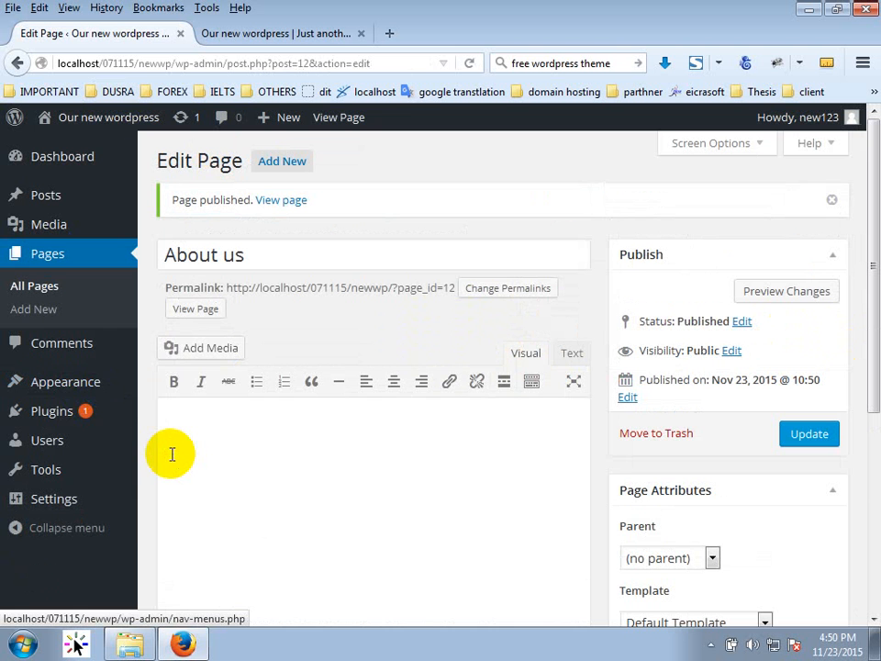
Add the About us page to Main menu, save, and reload the site to see it in the header.
mouse_move(117, 390)
left_click(167, 461)
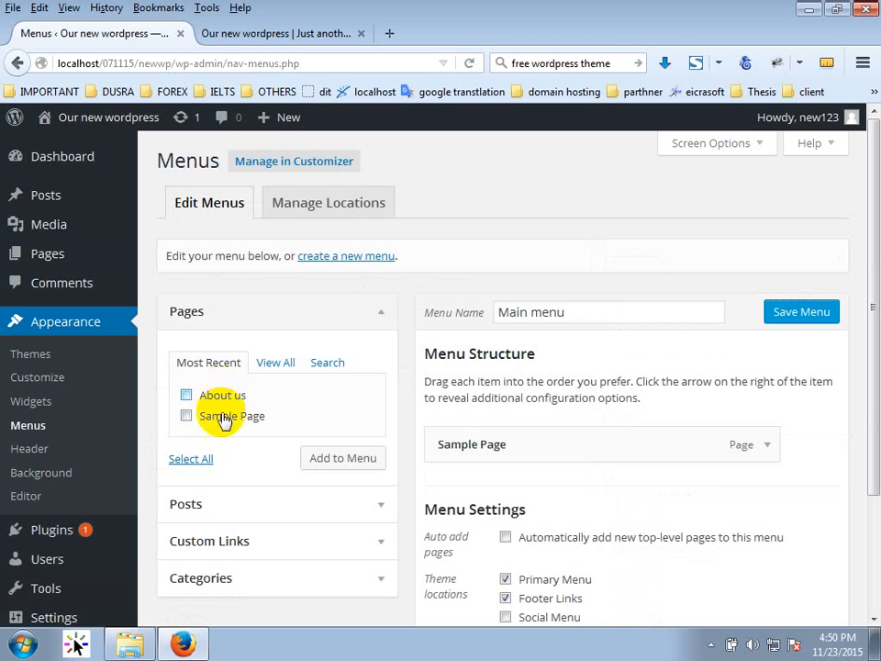
left_click(205, 402)
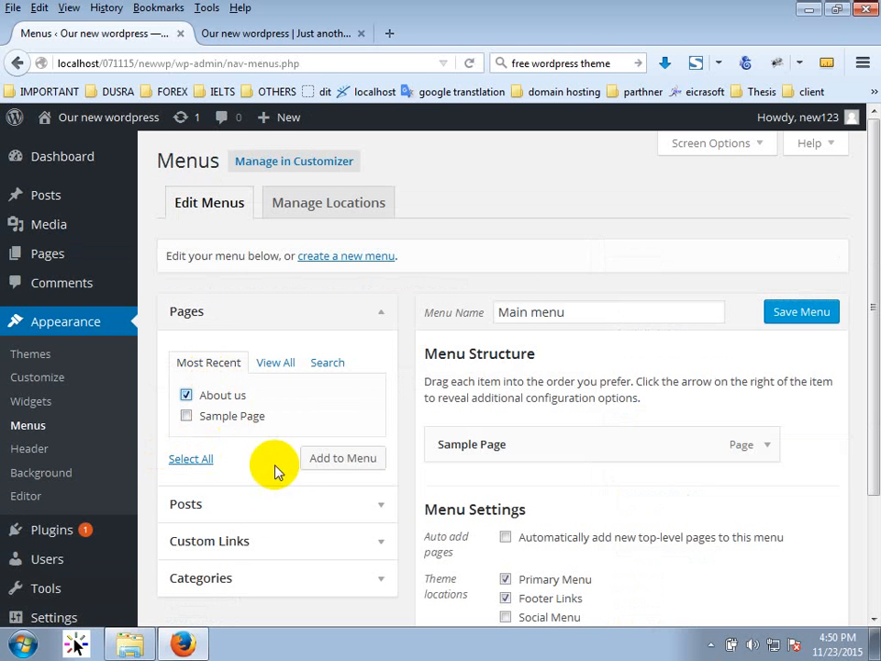
left_click(327, 459)
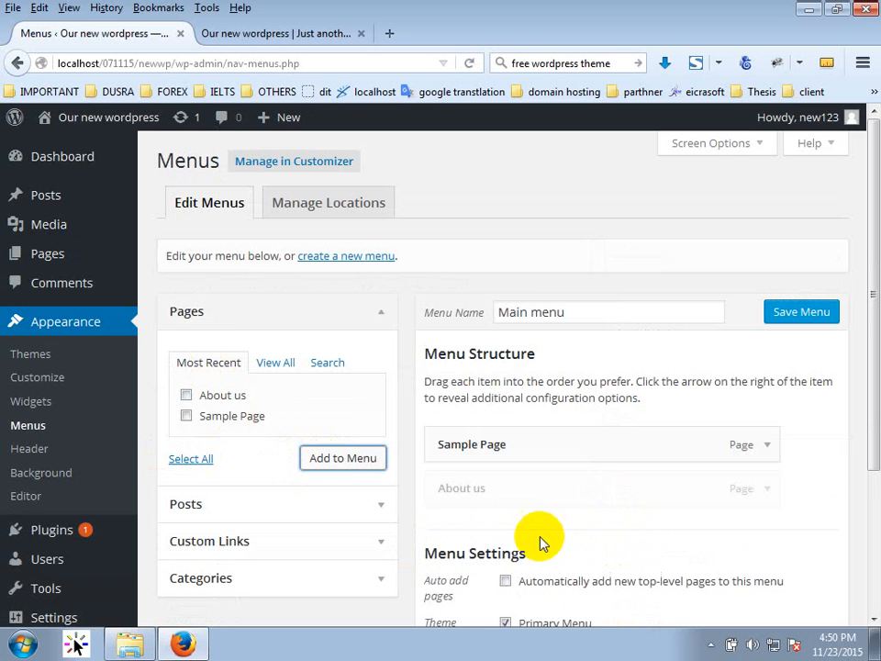
left_click(769, 319)
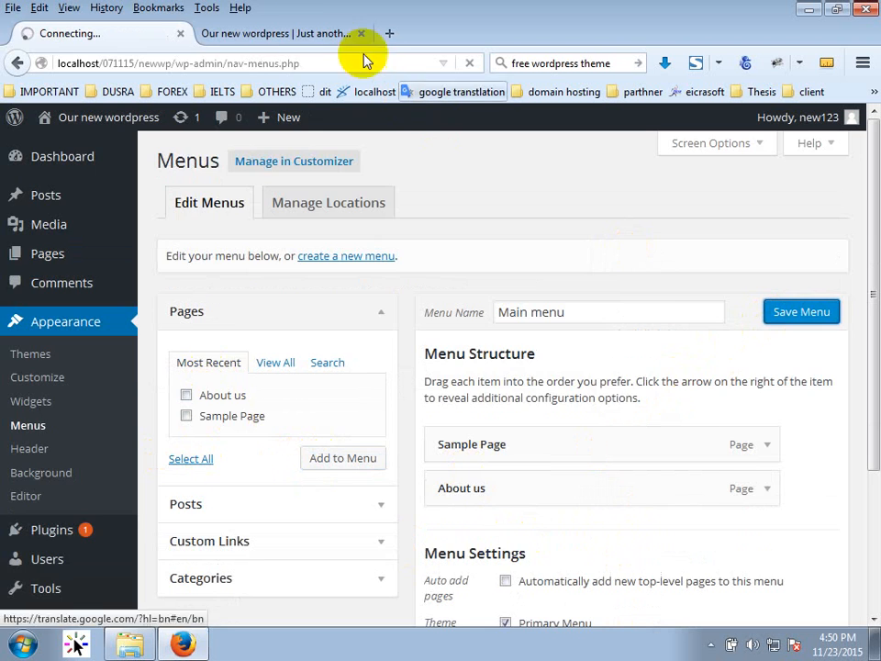
left_click(303, 33)
left_click(471, 64)
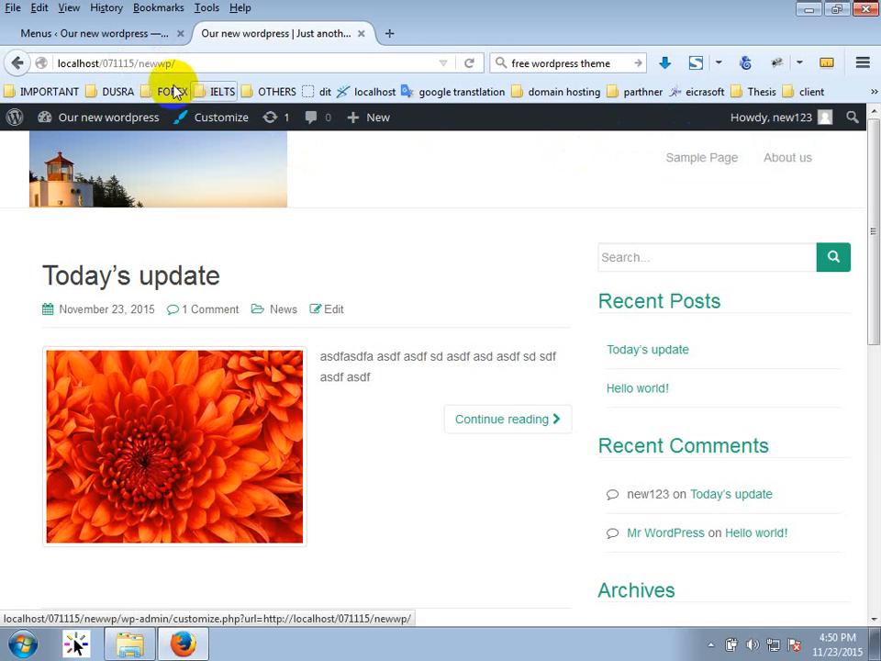
Move About us above Sample Page in Main menu, save, and reload the site to check the order.
left_click(133, 33)
left_click_drag(519, 517, 520, 472)
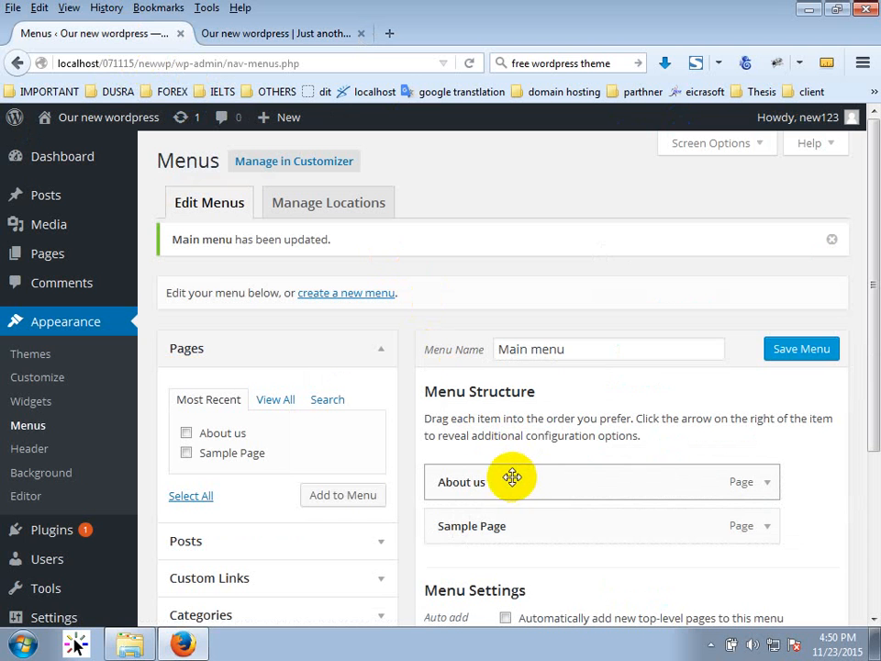
left_click(771, 350)
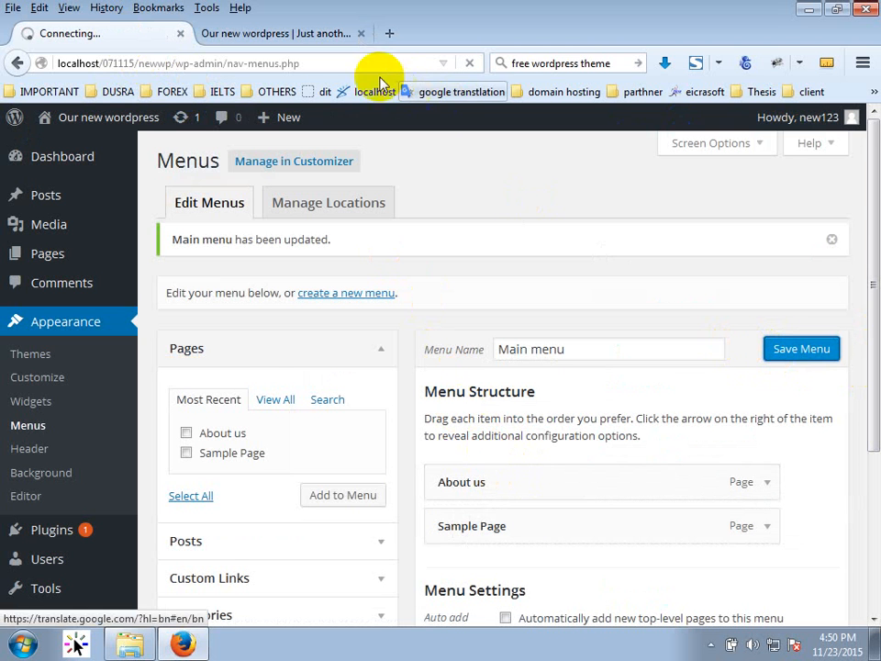
left_click(338, 37)
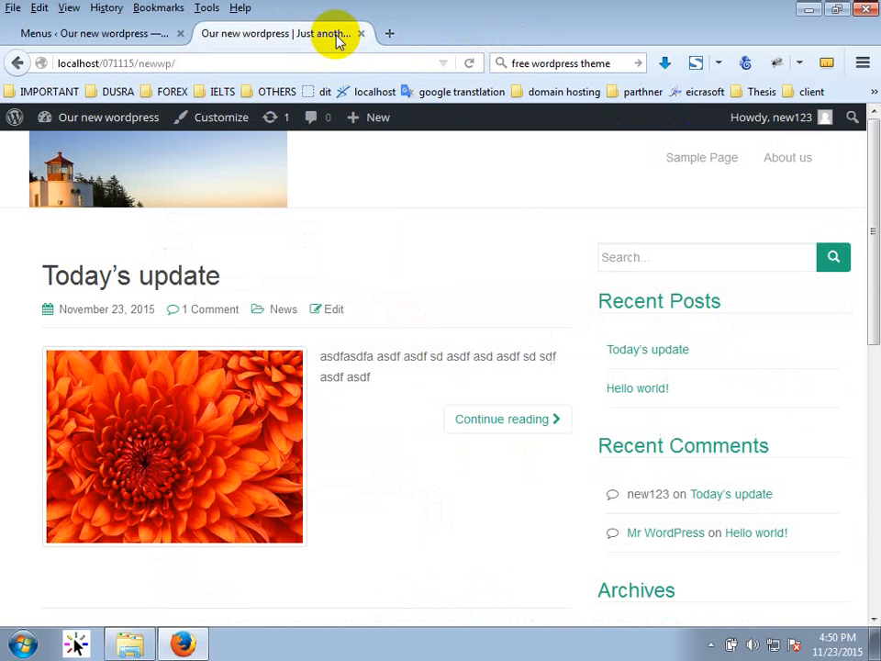
left_click(473, 63)
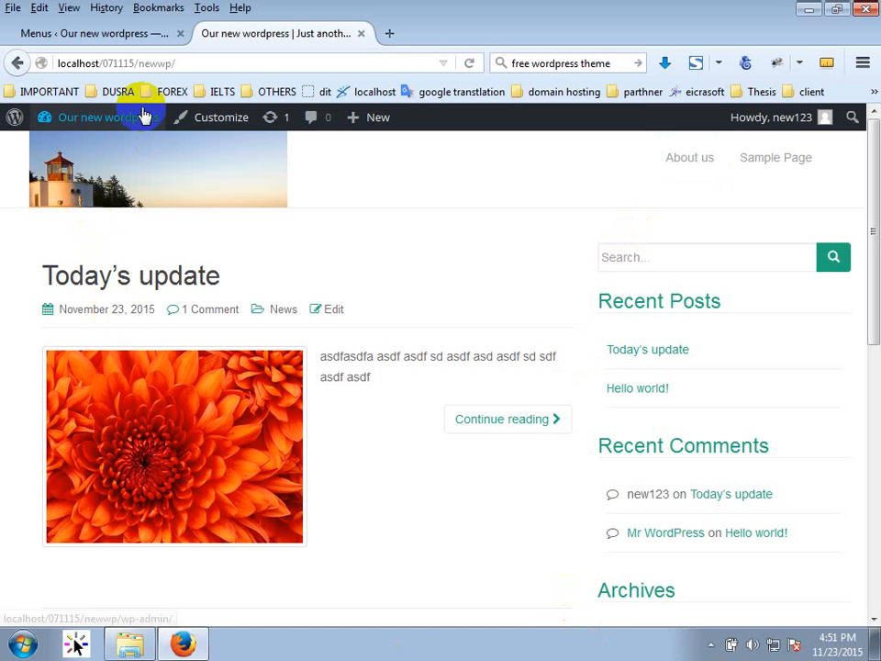
Indent Sample Page under About us in Main menu and save the menu.
mouse_move(138, 116)
left_click(96, 33)
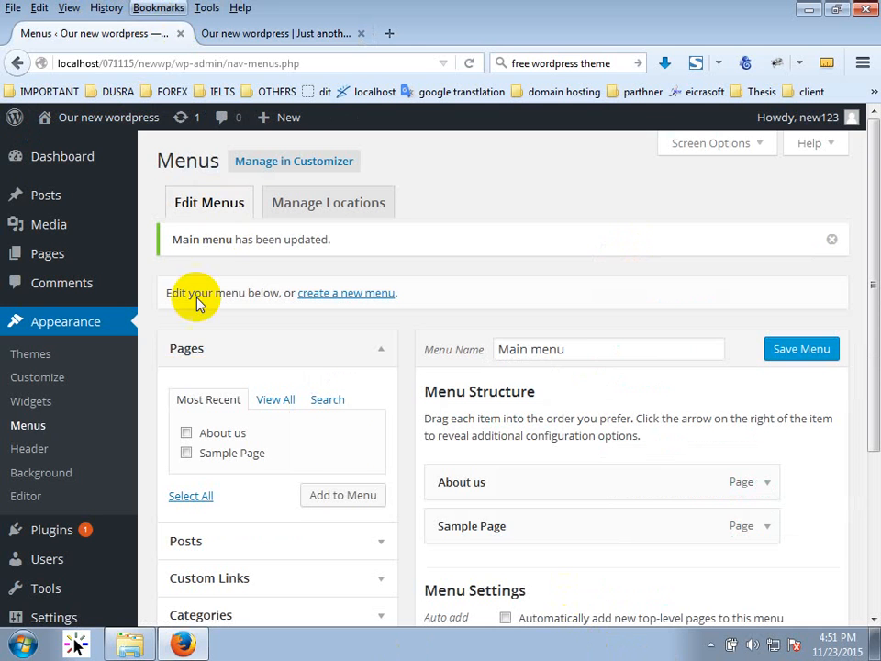
left_click_drag(450, 517, 507, 521)
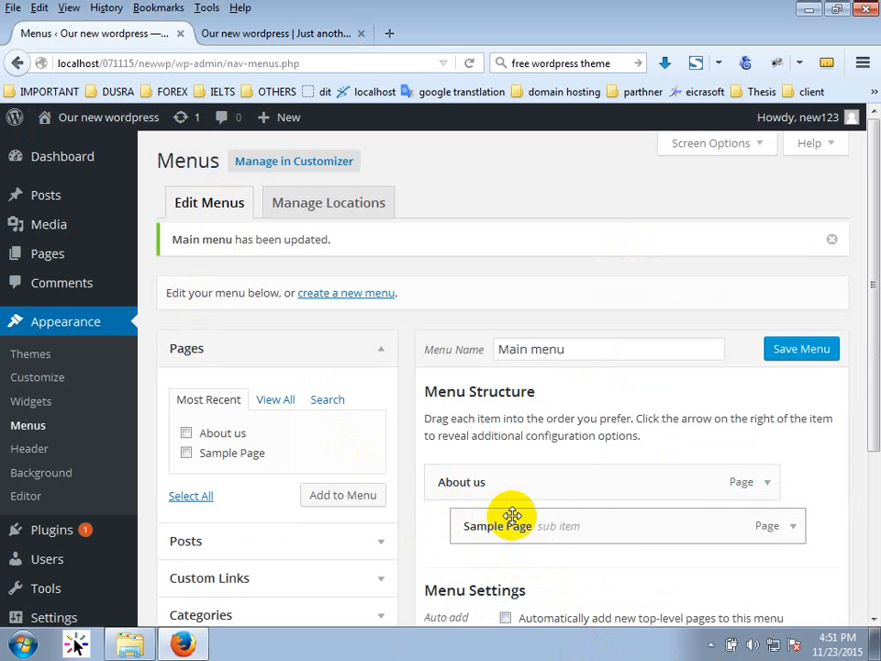
left_click(802, 348)
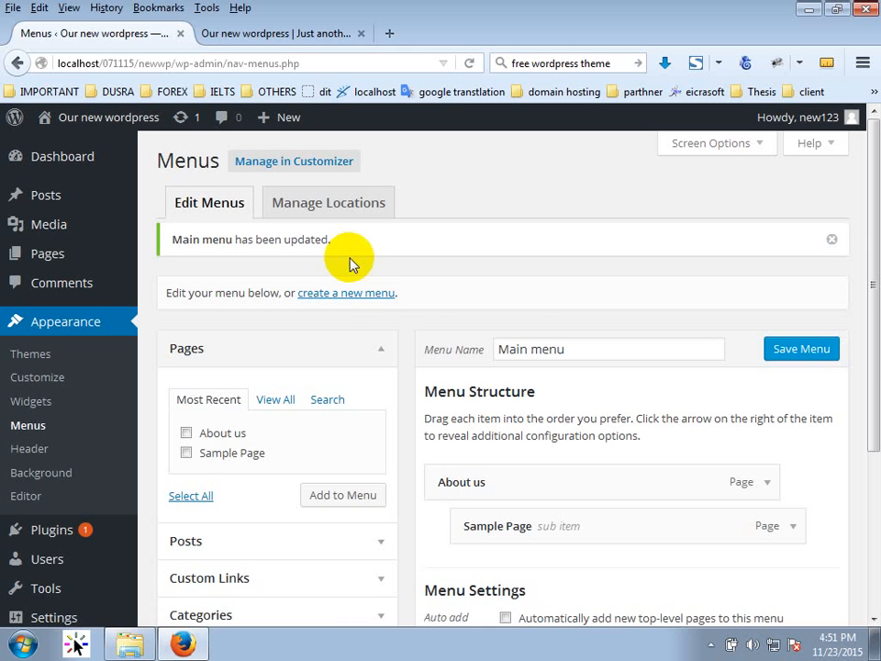
right_click(350, 264)
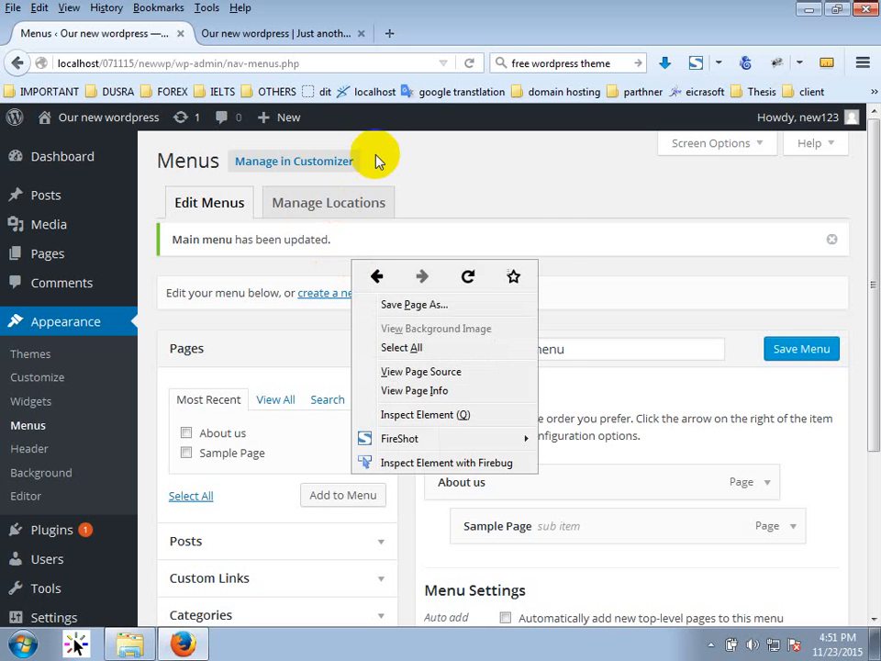
left_click(516, 197)
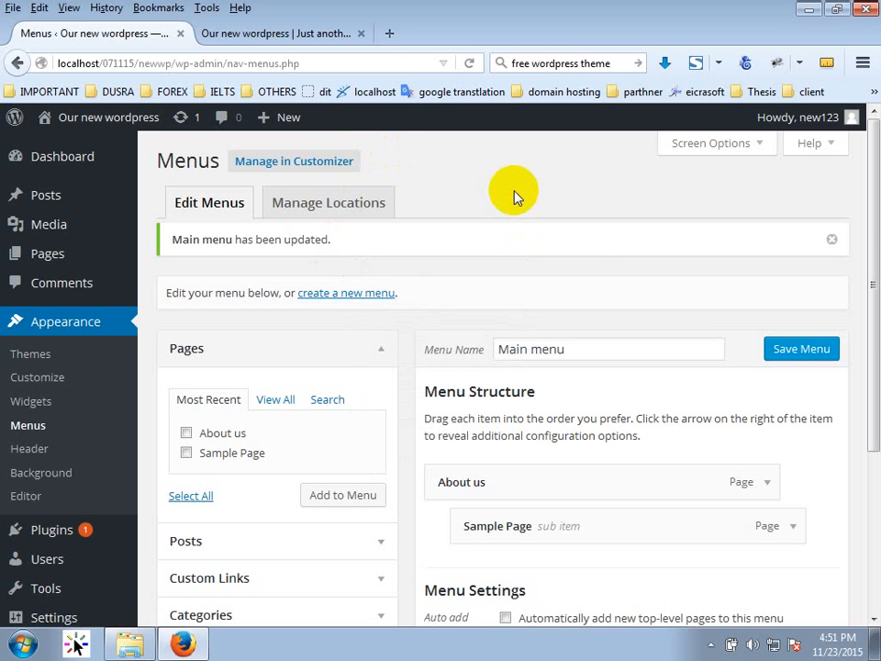
Reload the live site and open the About us dropdown to see Sample Page.
left_click(220, 33)
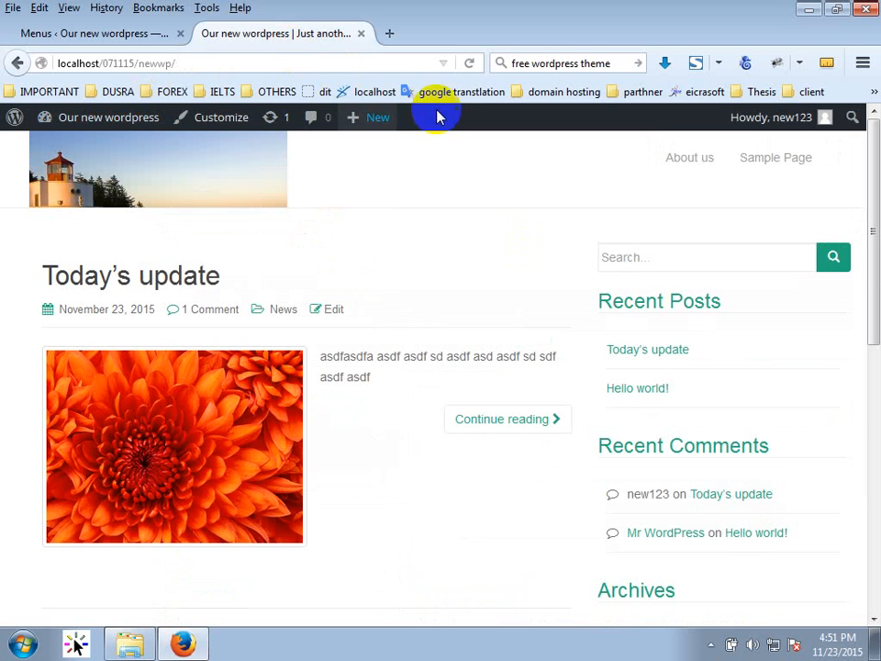
left_click(468, 63)
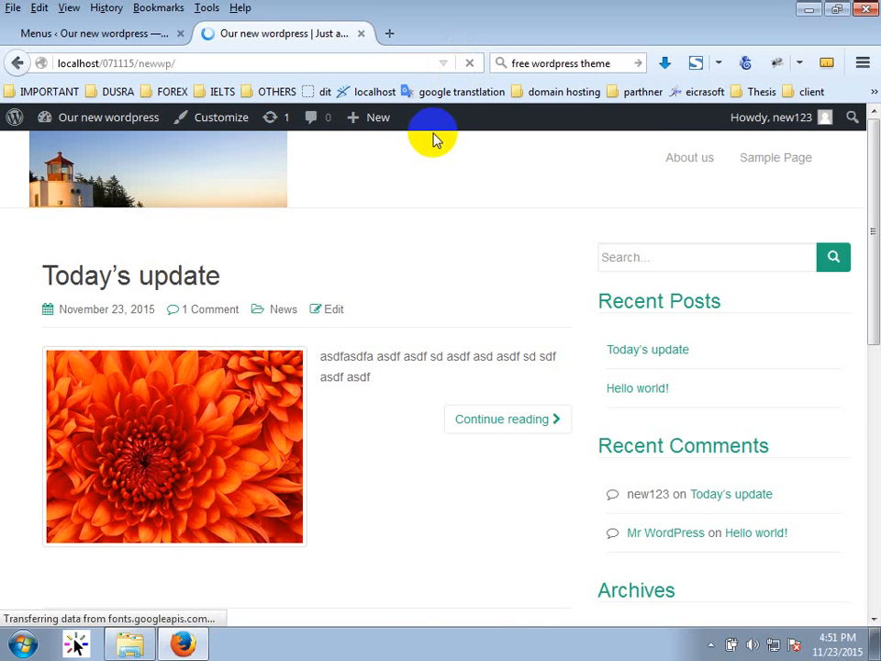
left_click(806, 166)
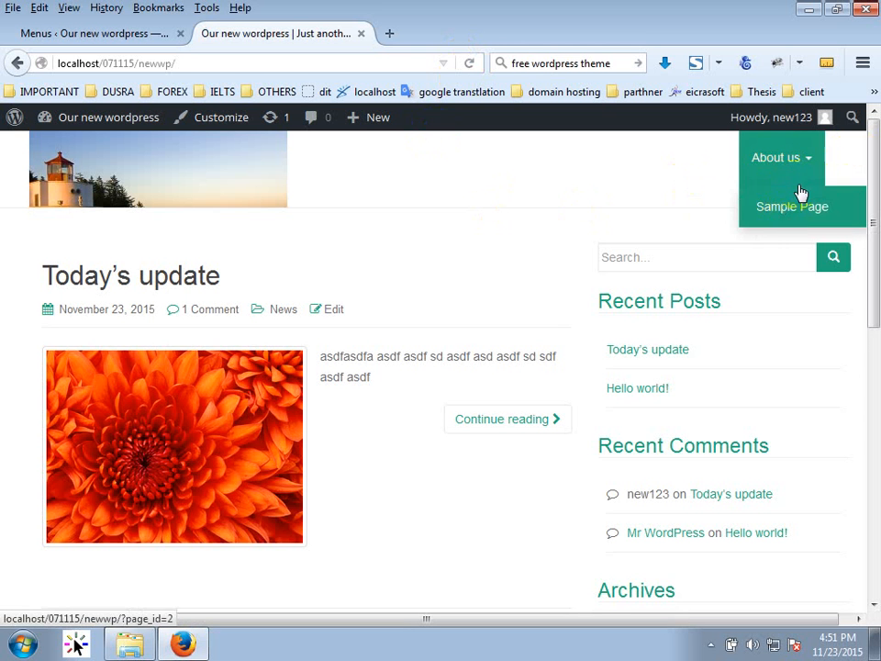
Toggle the About us dropdown again, then expand and collapse the Posts panel in the menu editor.
left_click(824, 160)
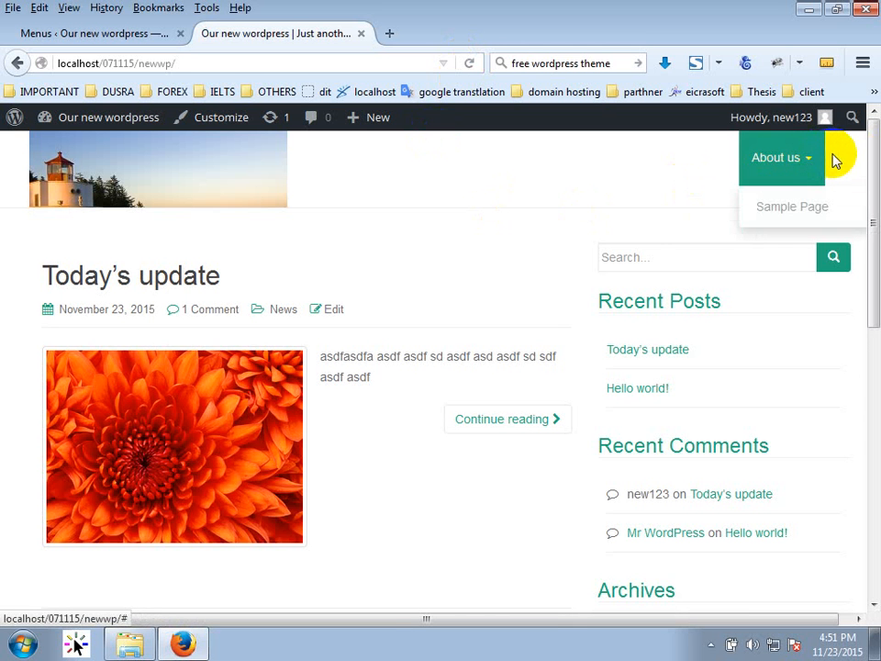
left_click(155, 41)
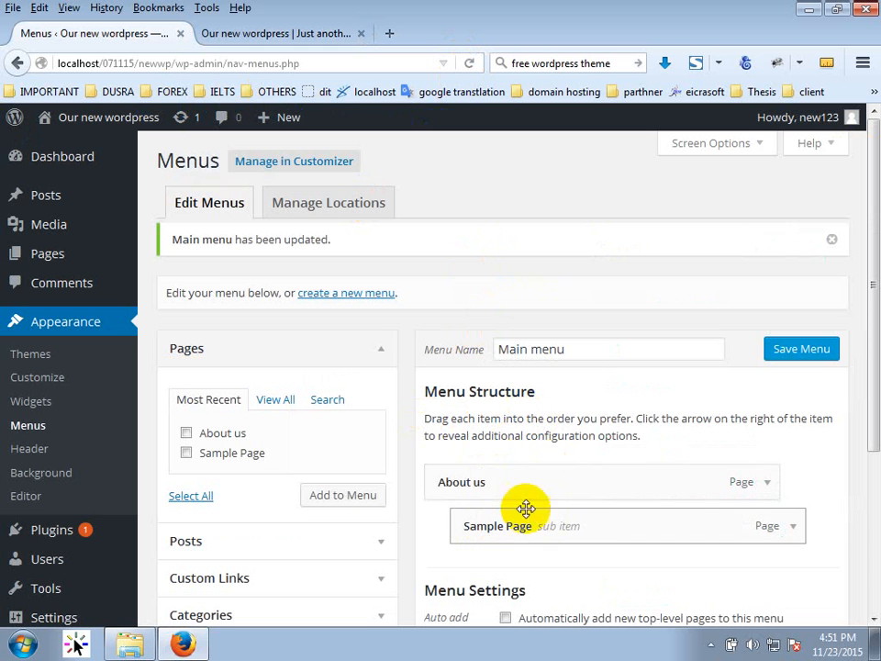
left_click_drag(525, 508, 511, 511)
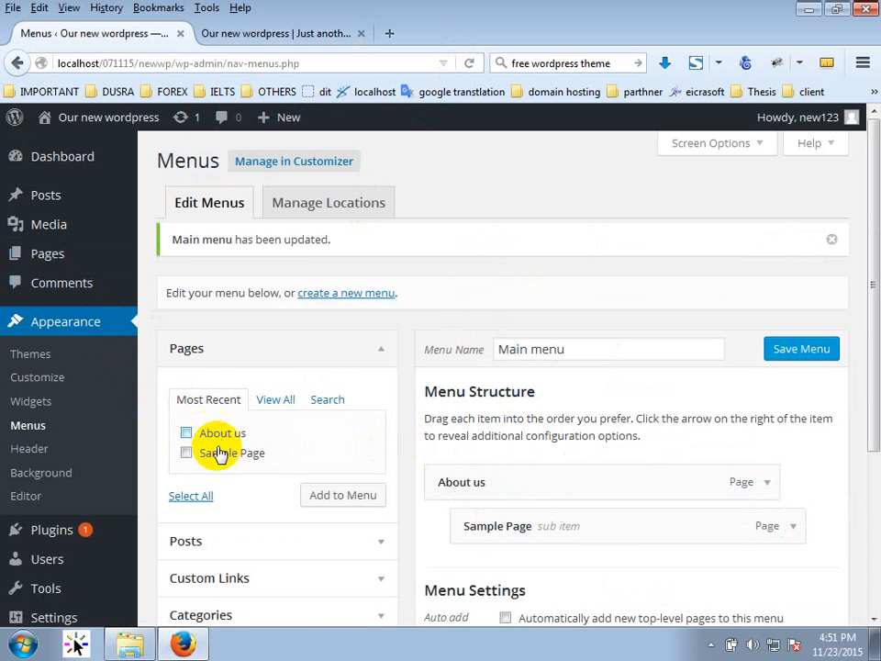
scroll(220, 459, "down", 2)
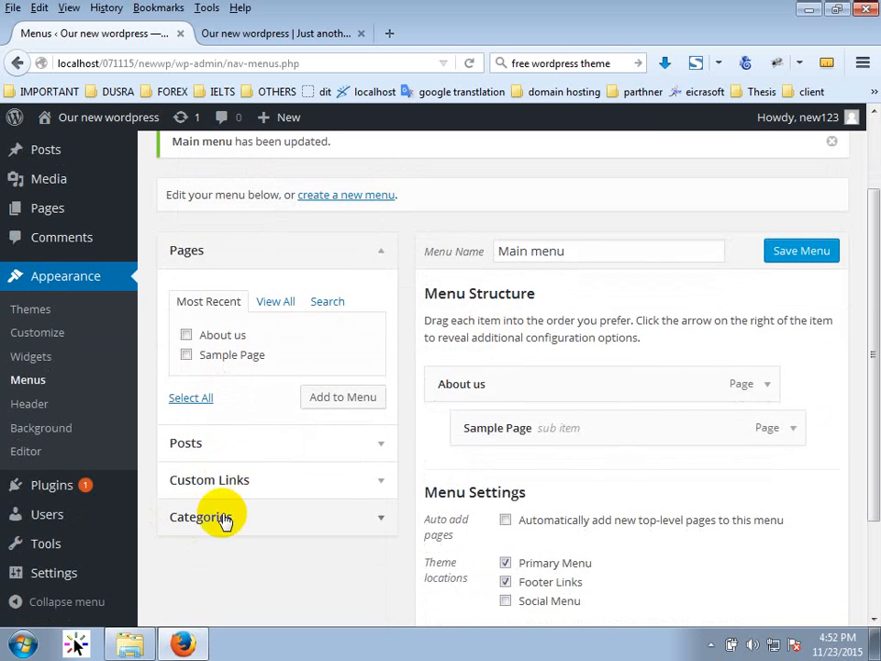
left_click(276, 443)
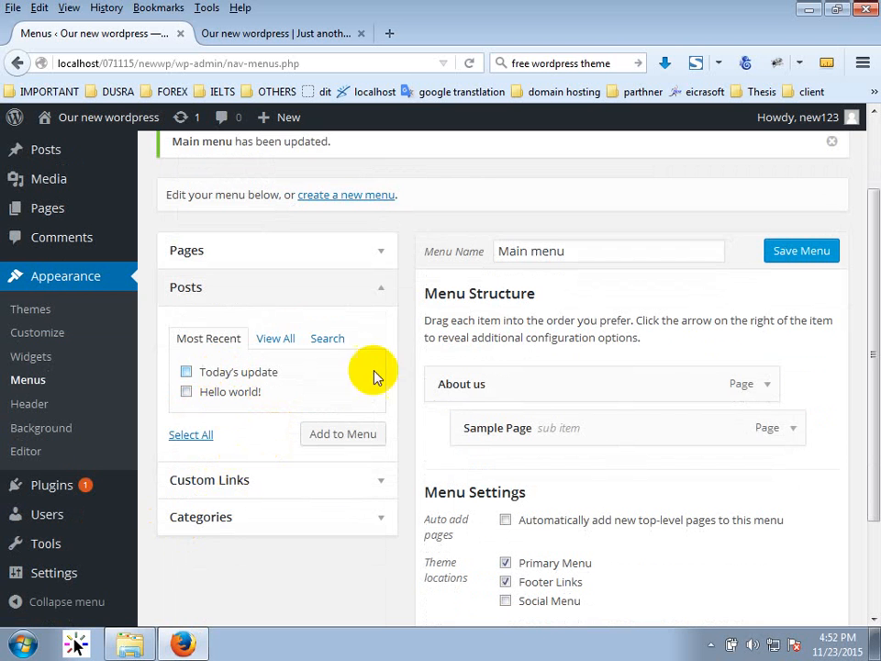
left_click(374, 290)
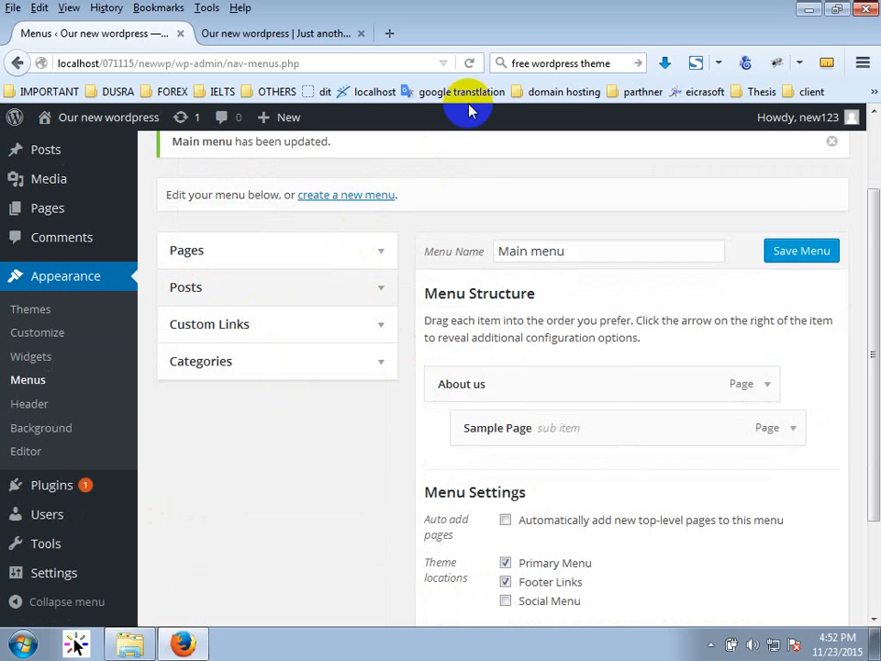
Glance at the front page, then return to the Menus screen and open Custom Links.
left_click(280, 34)
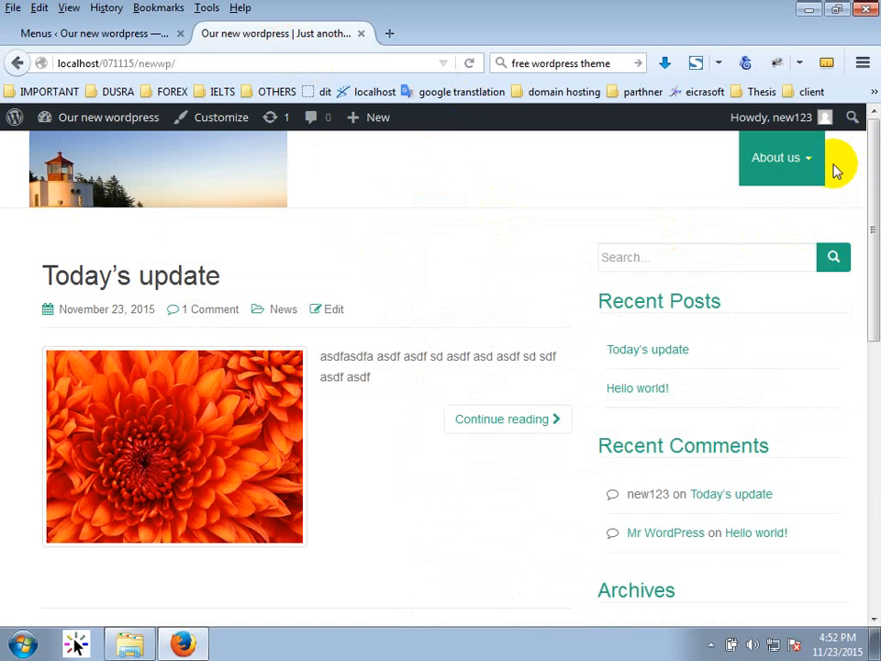
left_click(112, 31)
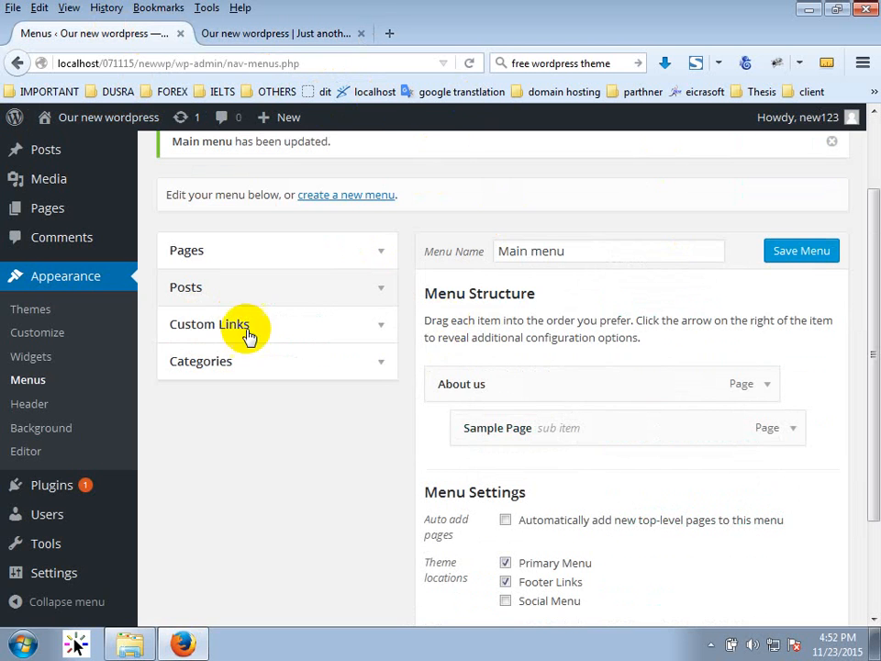
left_click(196, 323)
Add a custom link with link text 'DUSRA Soft' to Main menu and save the menu.
left_click_drag(319, 381, 184, 374)
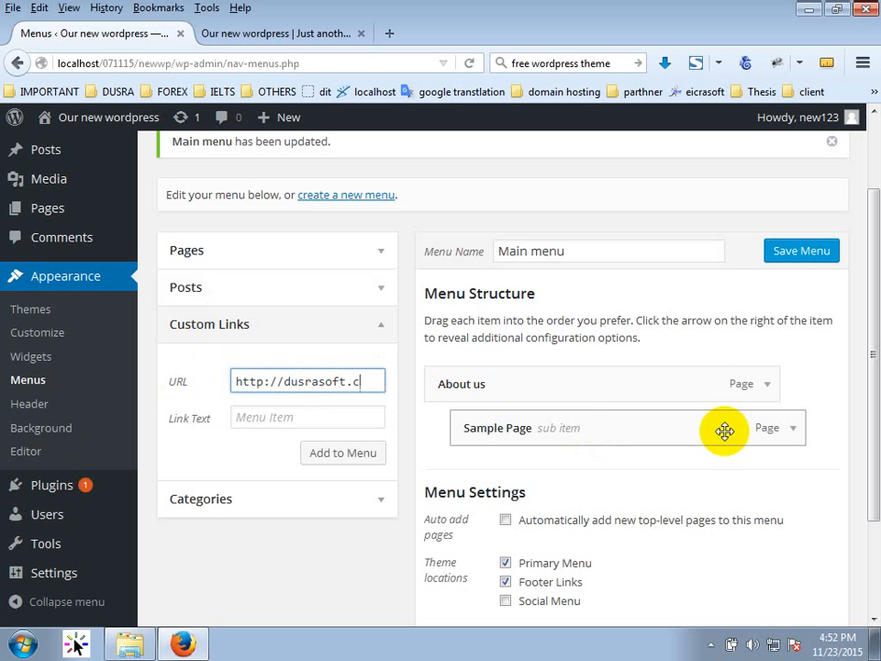
key("Tab")
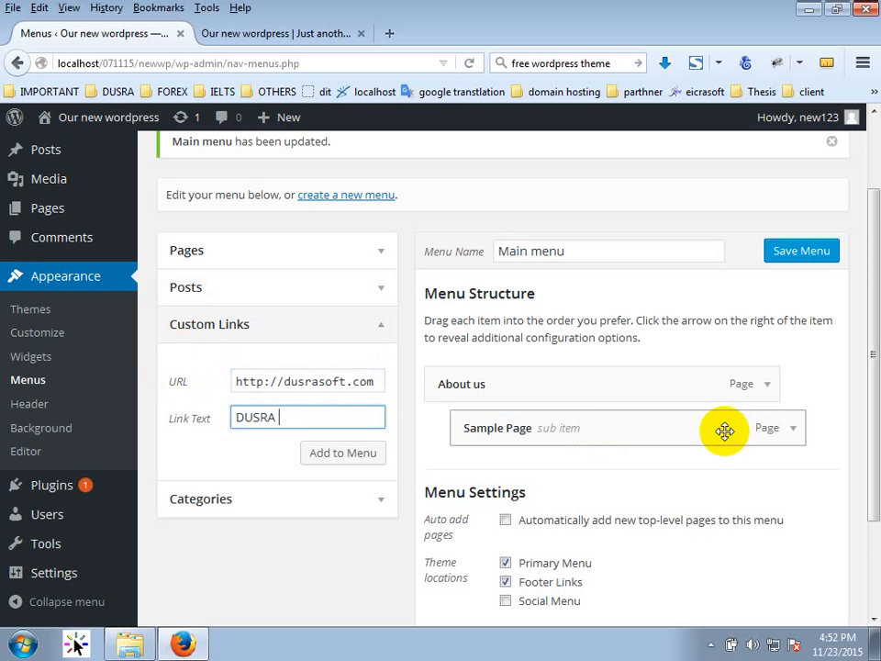
type("DUSRA Soft")
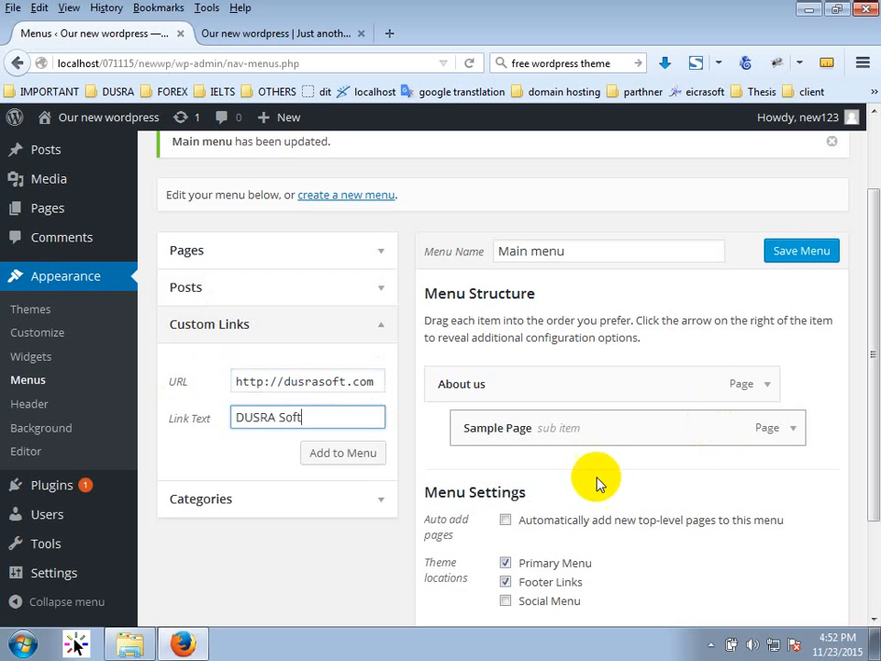
left_click(358, 459)
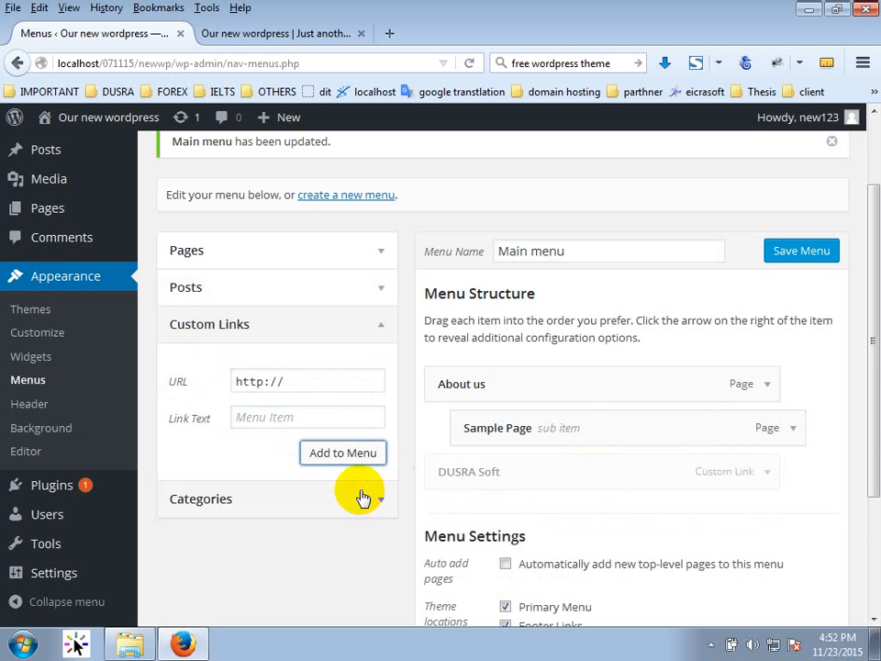
left_click(795, 243)
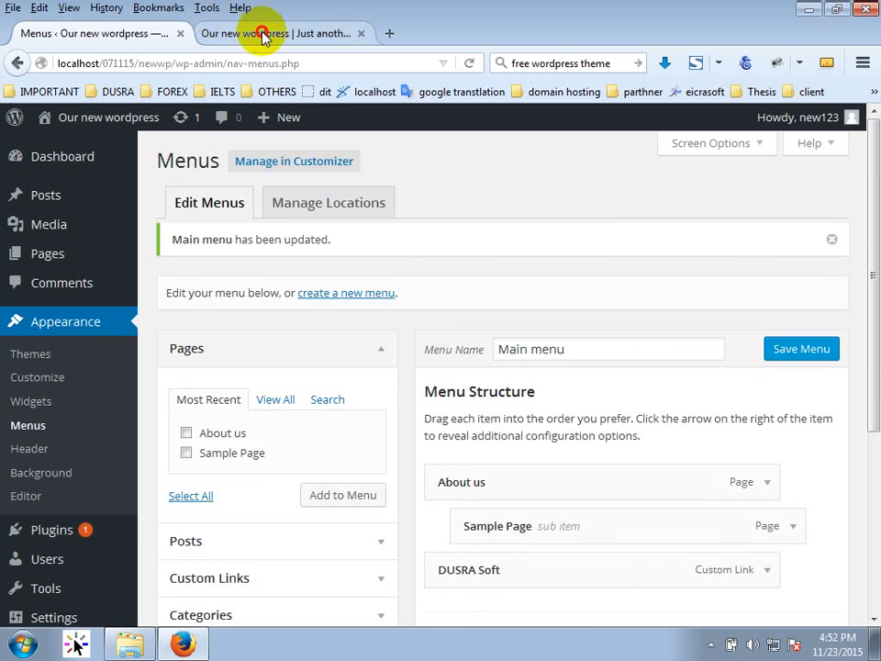
Reload the site, confirm the DUSRA Soft link opens dusrasoft.com, then go back.
left_click(263, 35)
left_click(246, 63)
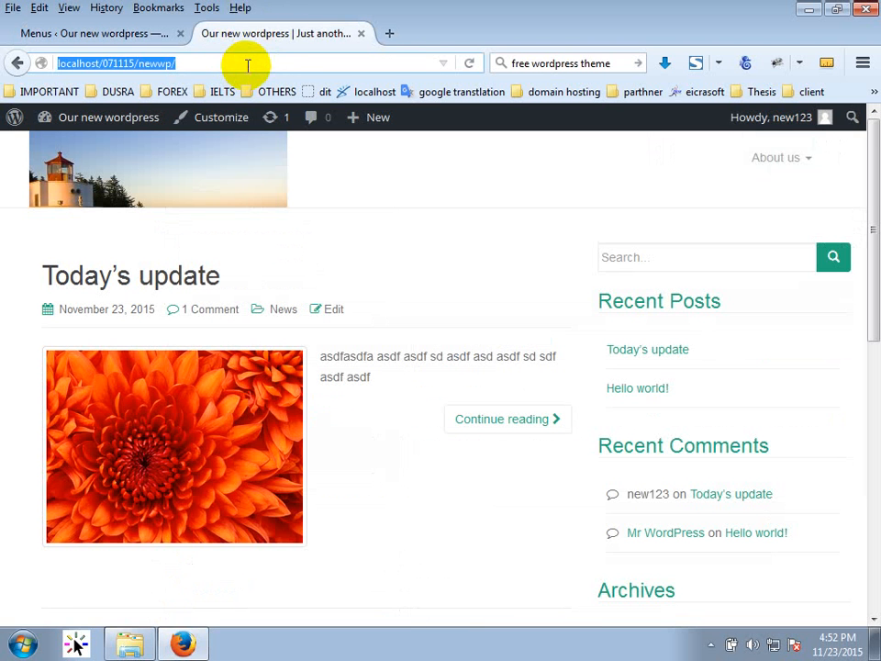
key("Return")
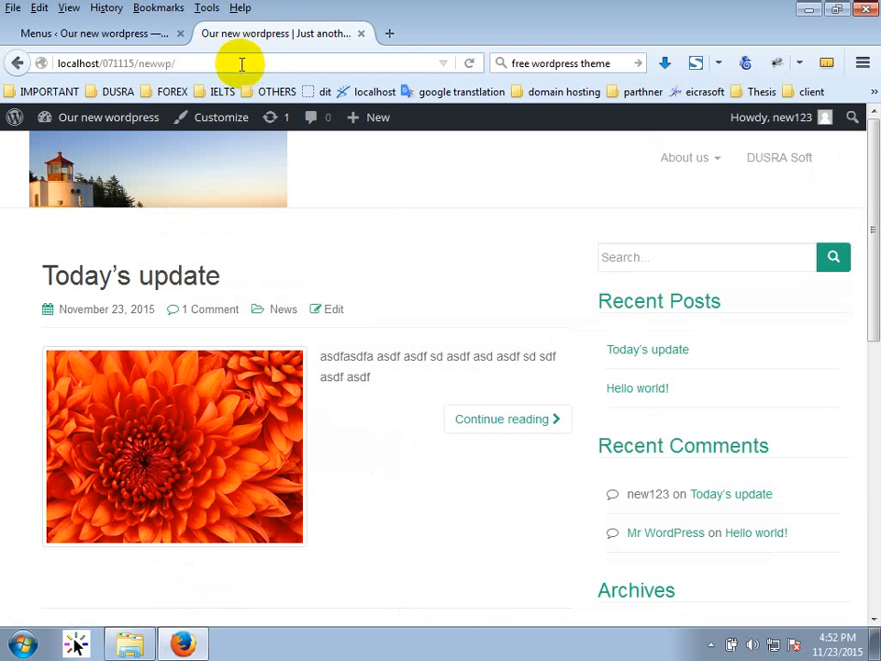
left_click(792, 179)
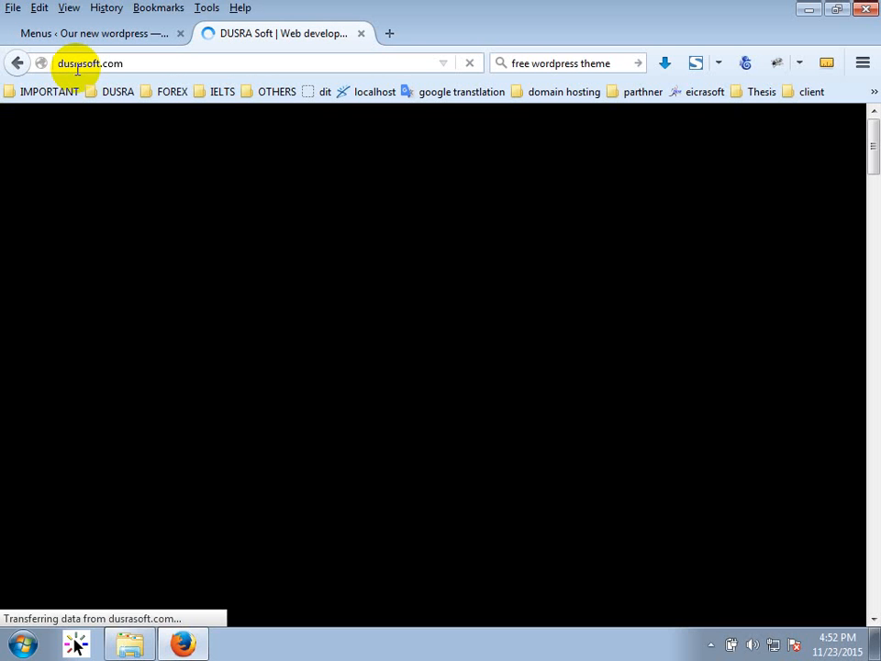
left_click(16, 63)
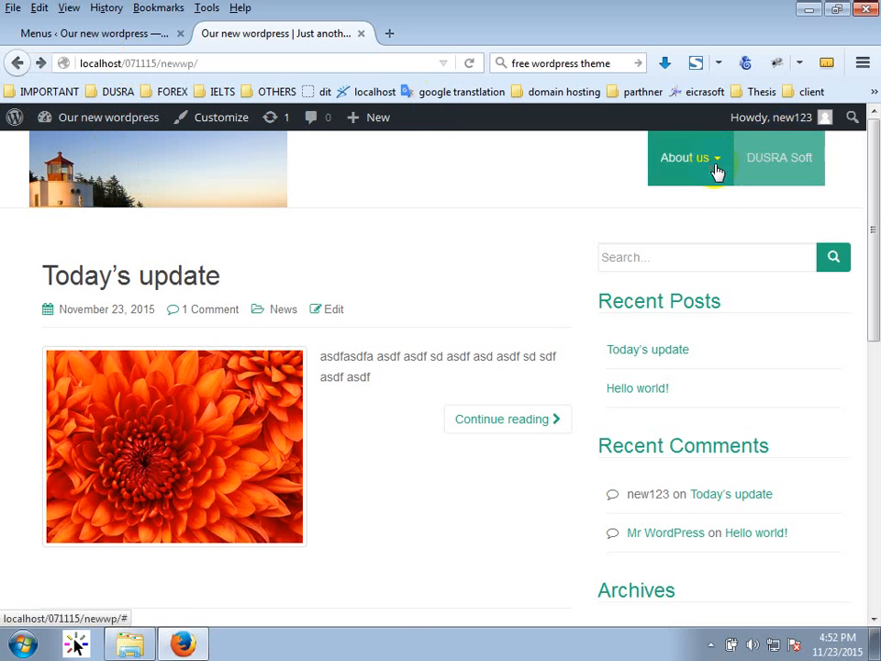
left_click(95, 33)
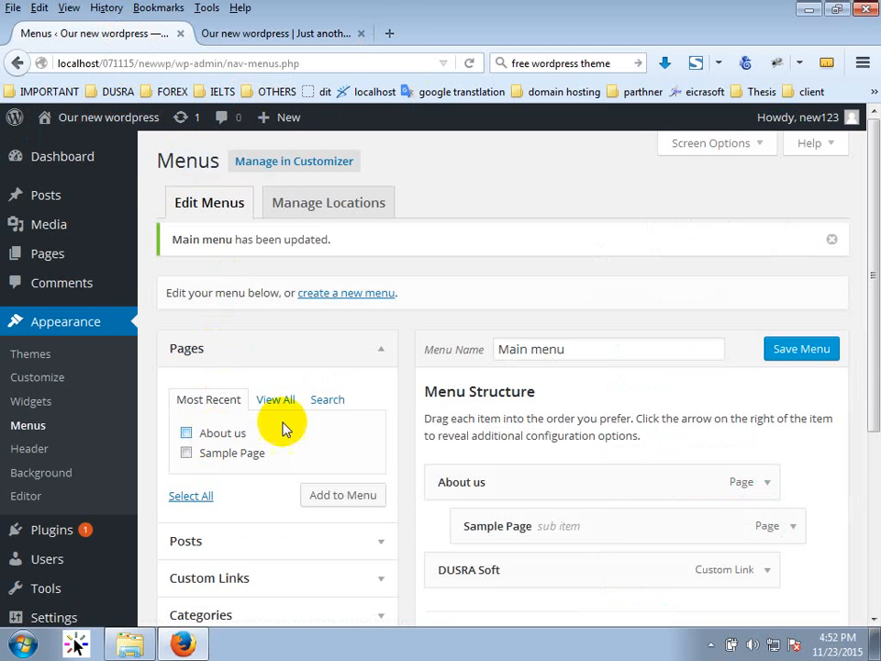
scroll(276, 404, "down", 3)
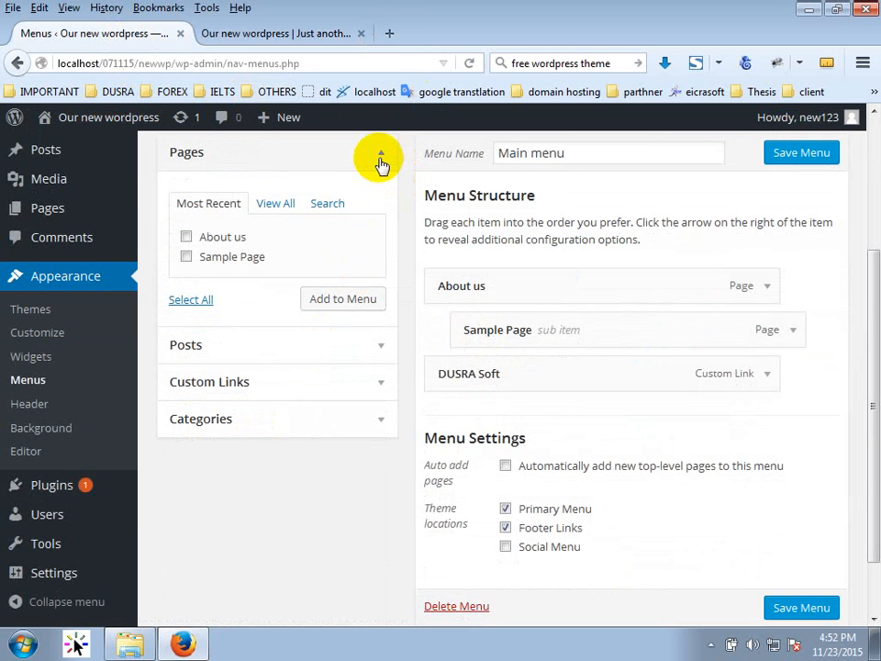
left_click(380, 164)
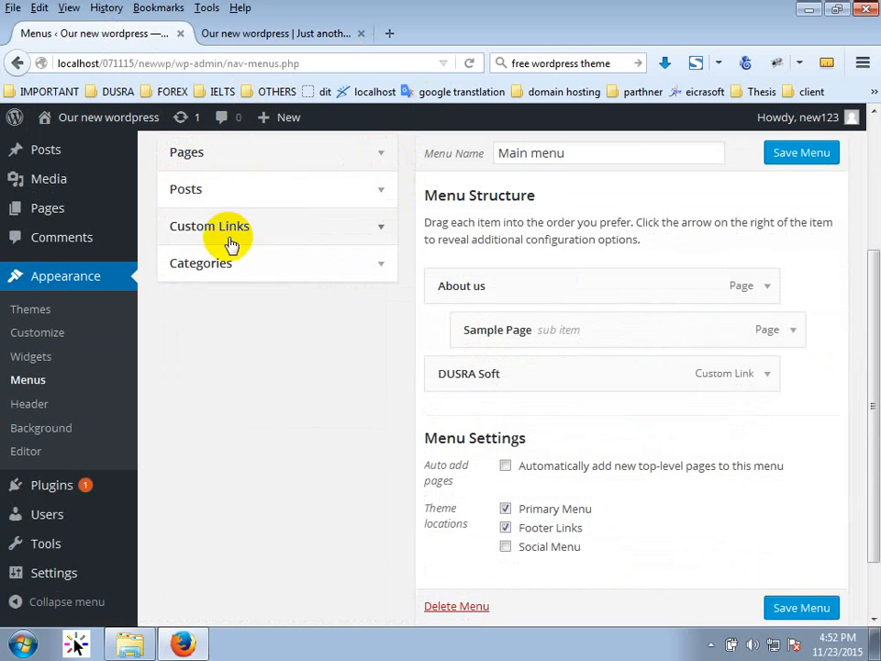
left_click(354, 268)
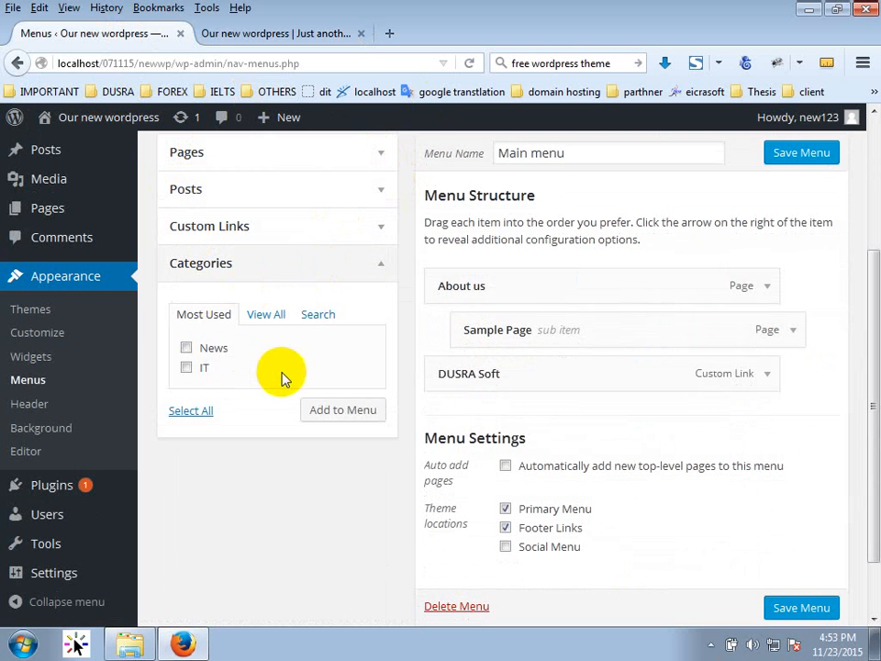
left_click(200, 368)
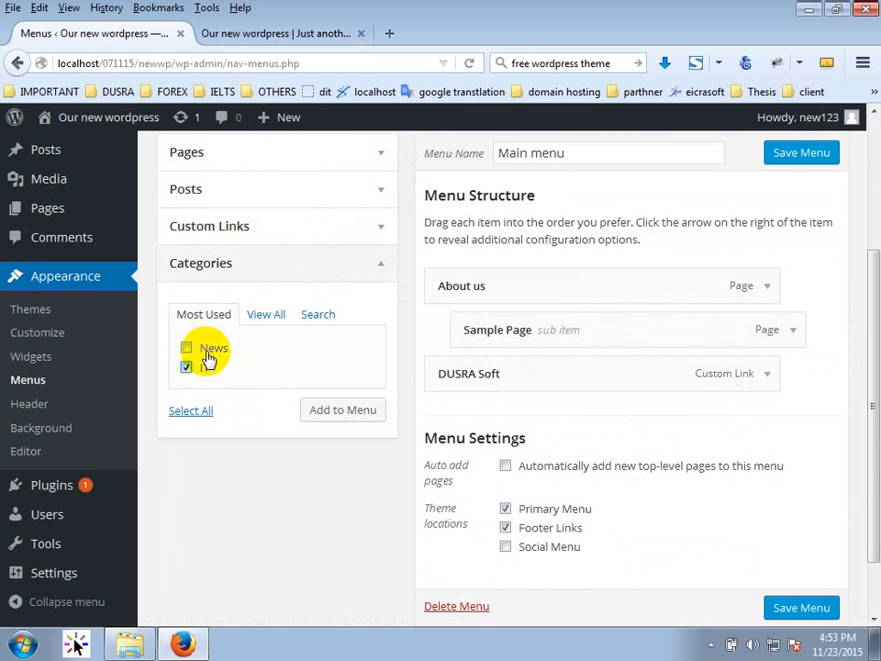
left_click(205, 351)
left_click(197, 368)
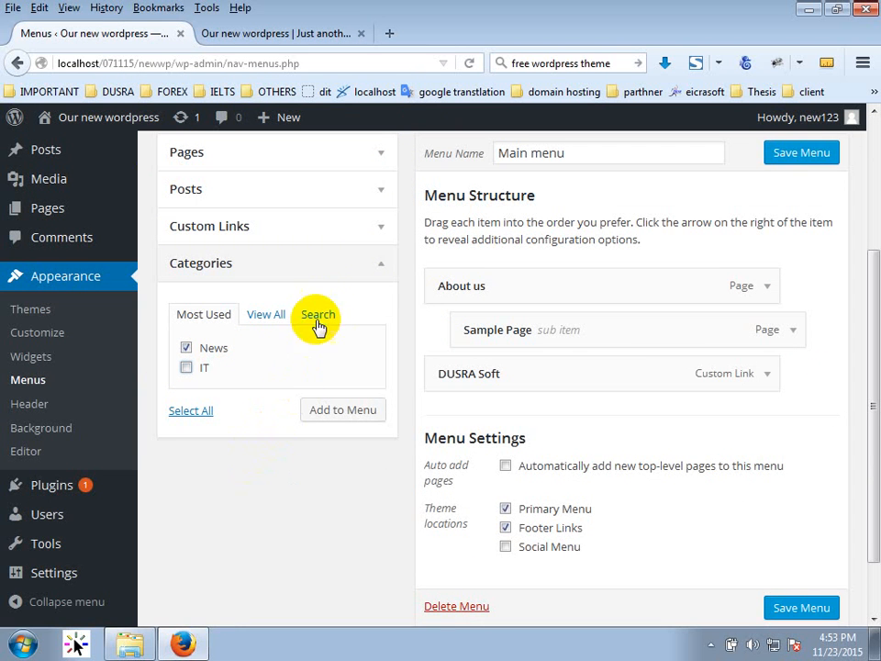
left_click(276, 34)
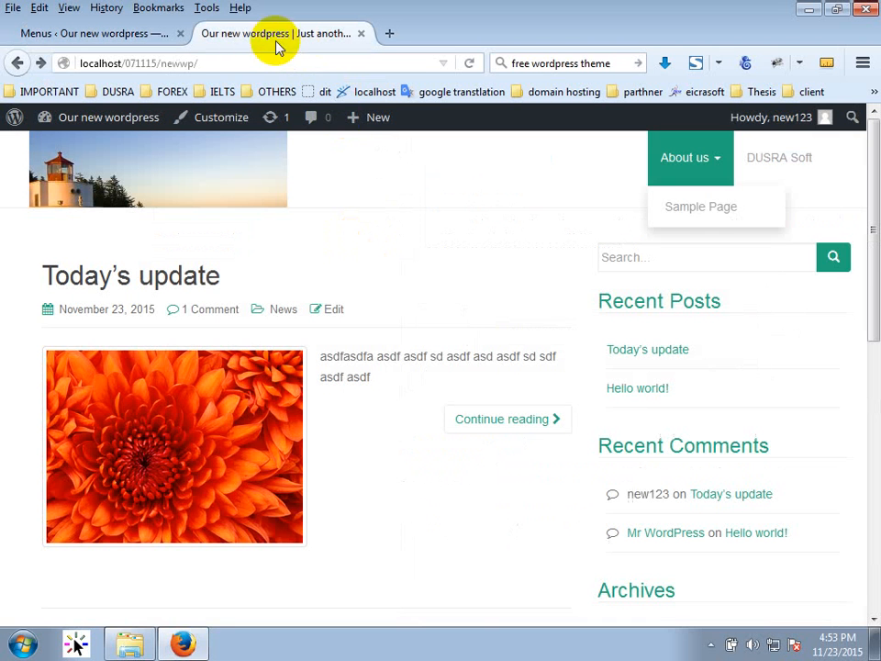
left_click(804, 149)
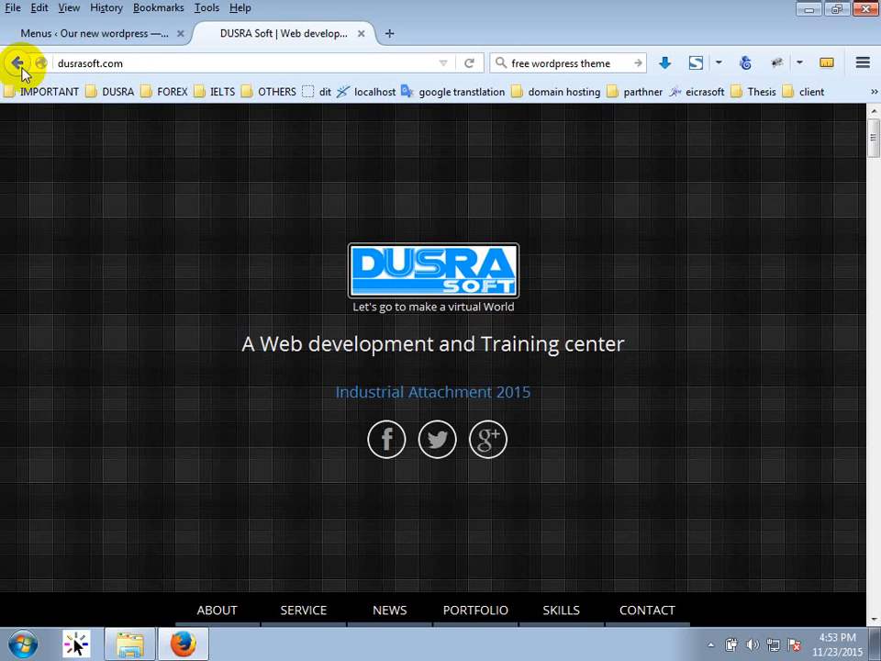
left_click(17, 63)
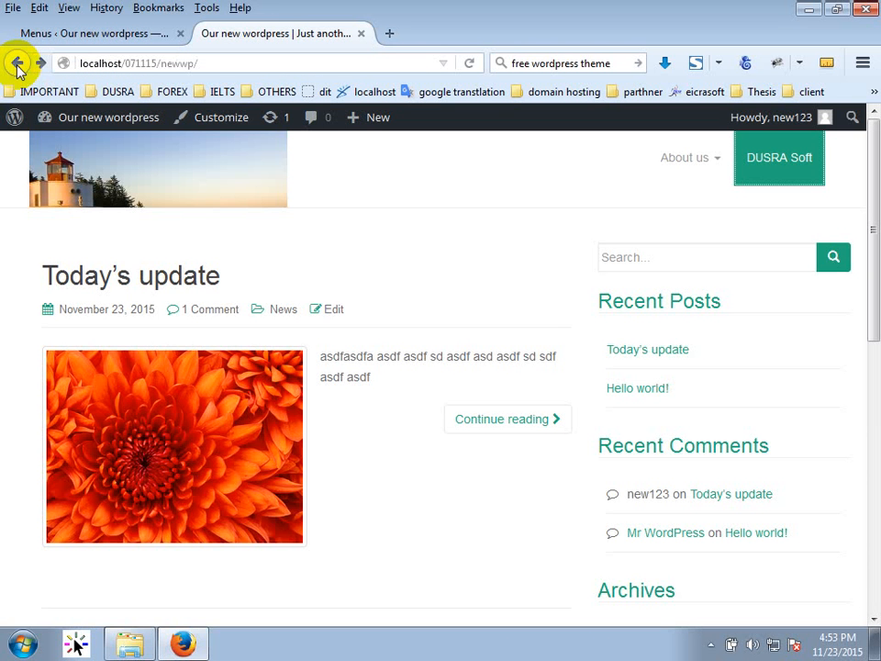
left_click(64, 39)
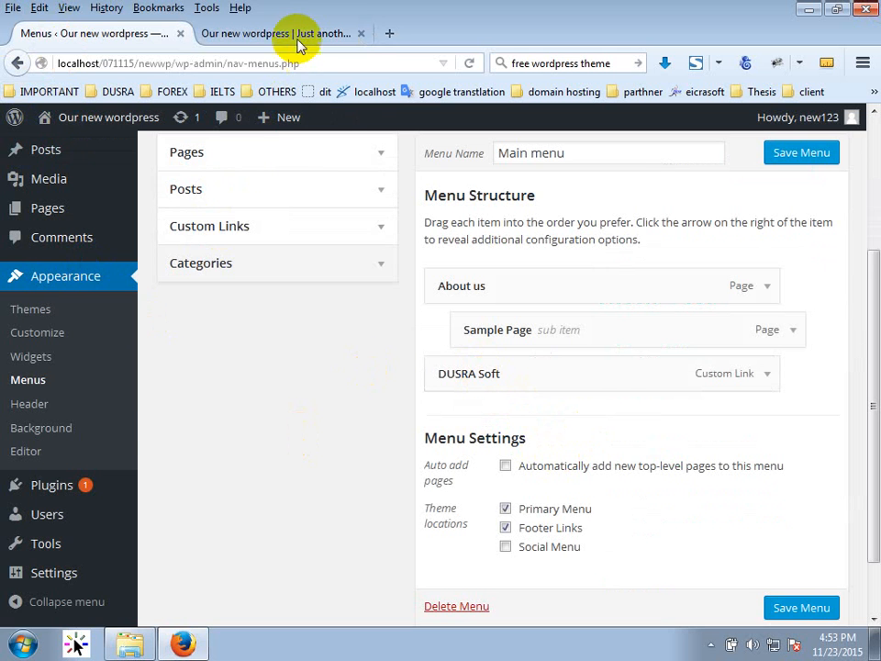
left_click(222, 33)
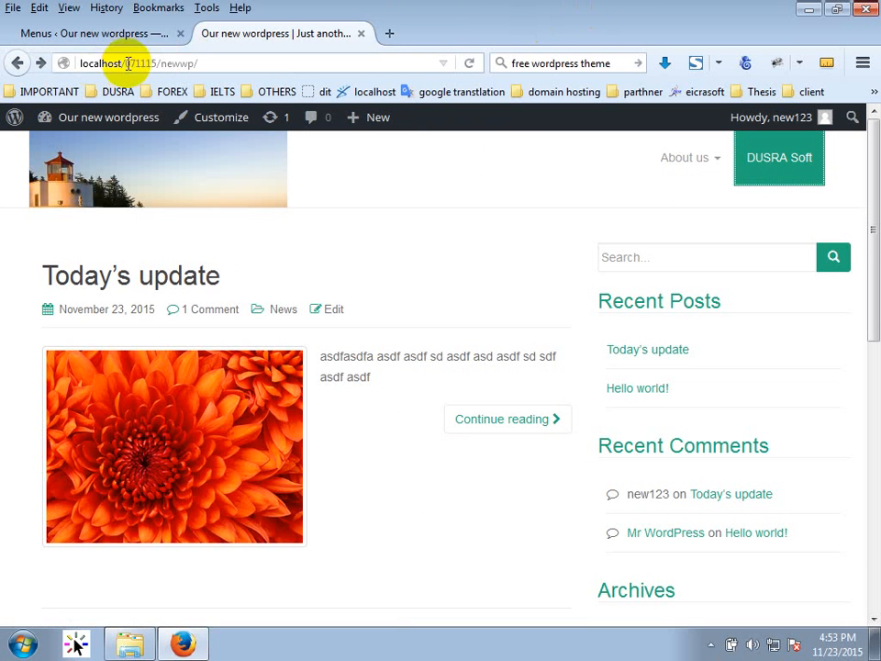
Expand the DUSRA Soft menu item and enable Link Target in Screen Options.
left_click(117, 35)
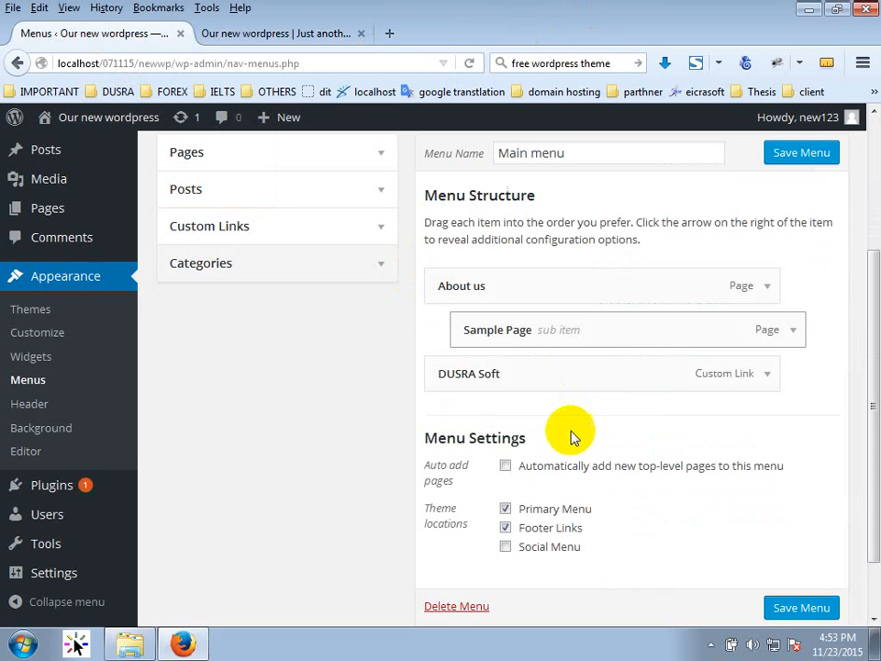
left_click(767, 376)
scroll(848, 459, "down", 2)
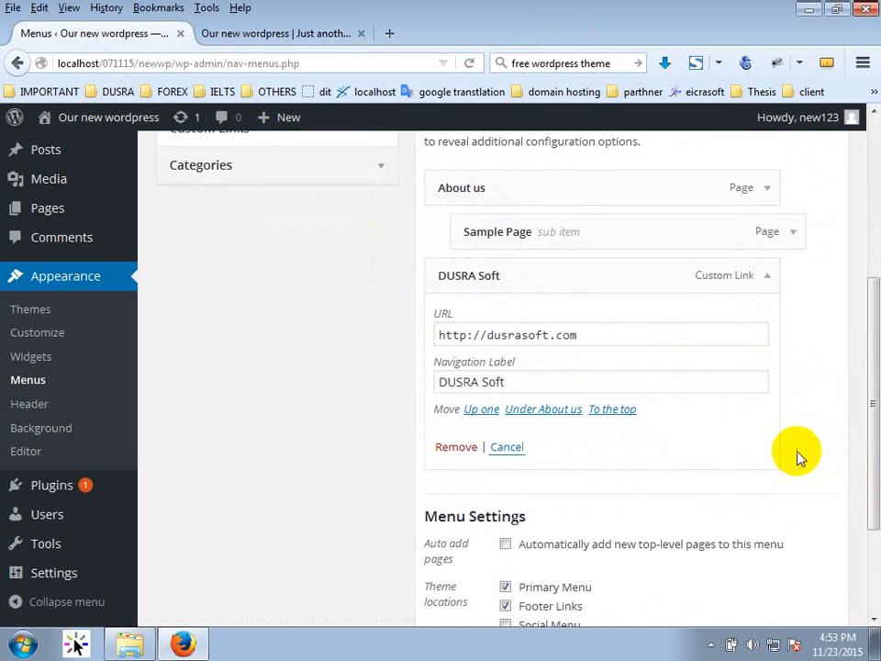
left_click_drag(488, 446, 543, 443)
left_click(728, 423)
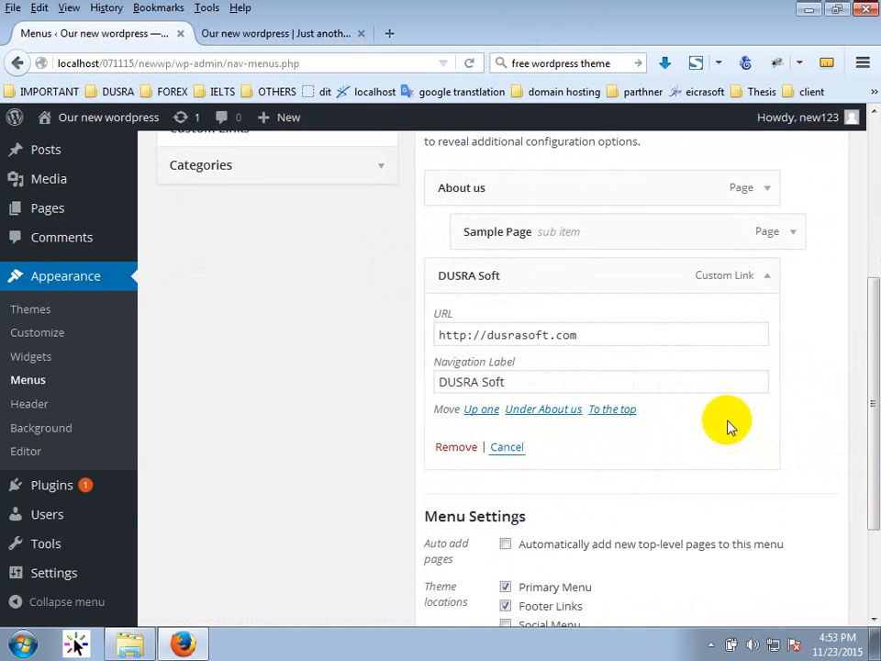
scroll(735, 420, "up", 5)
left_click(720, 150)
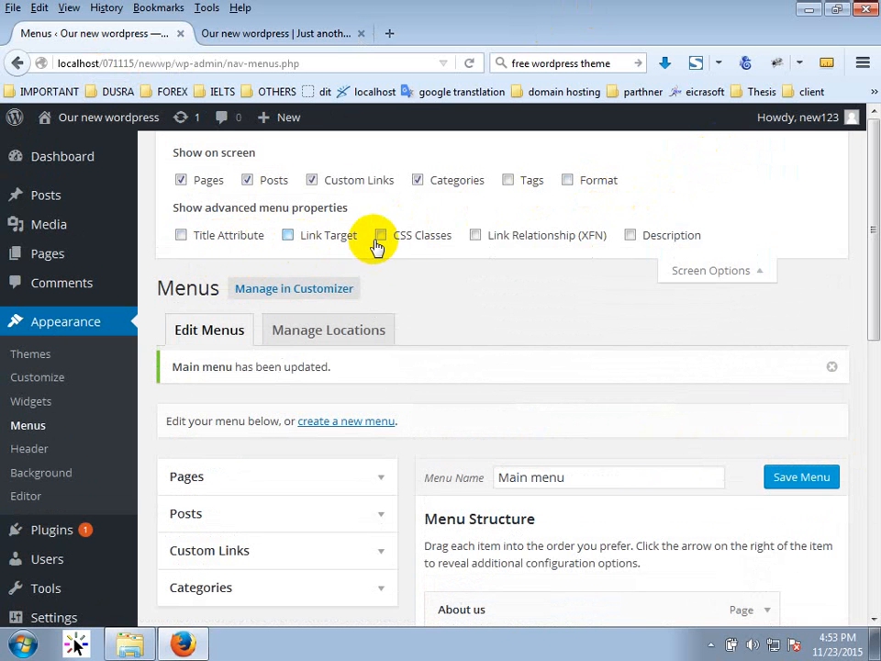
left_click(288, 235)
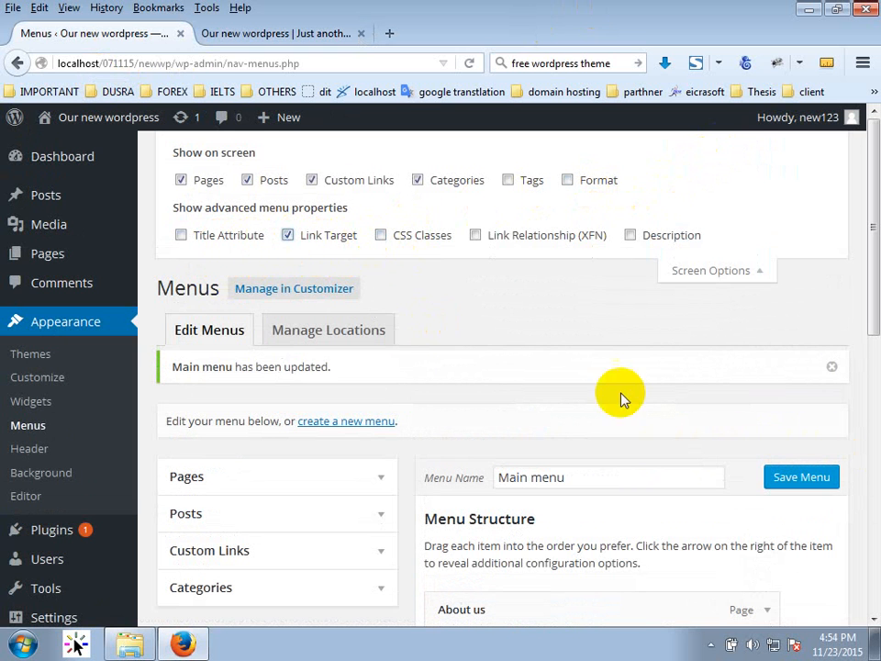
left_click(767, 271)
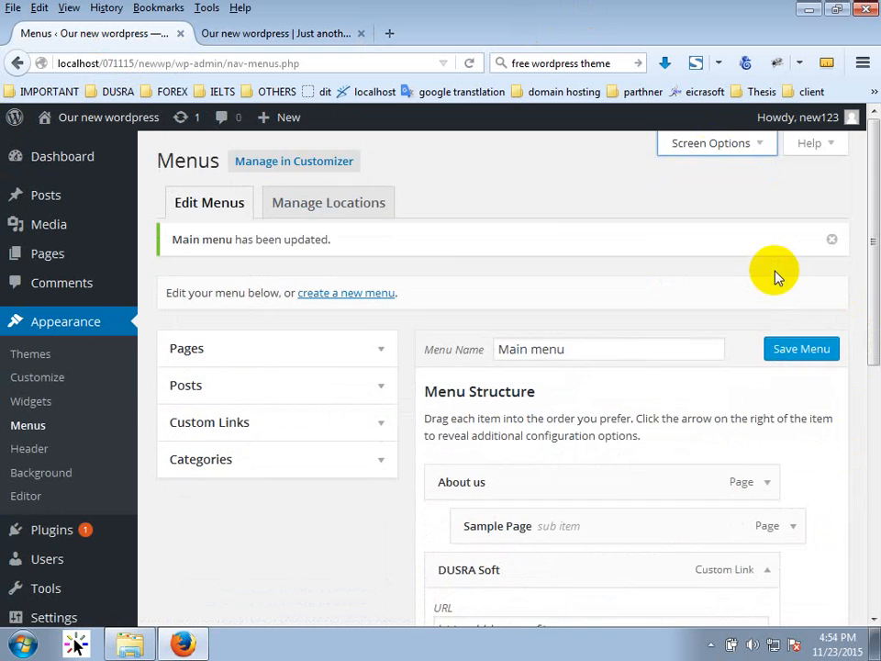
Set DUSRA Soft to open in a new tab and save Main menu.
scroll(774, 275, "down", 3)
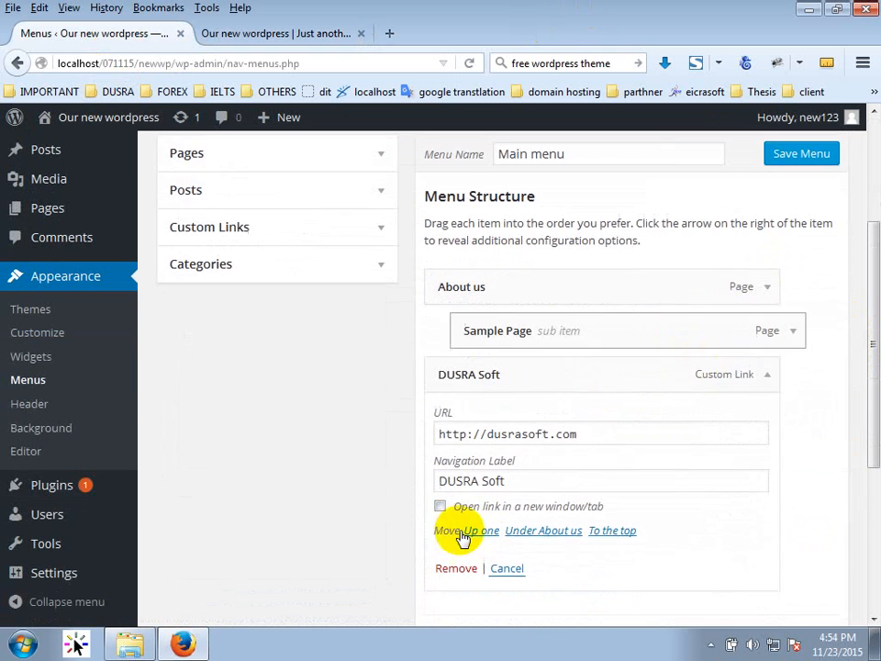
left_click(569, 505)
left_click(791, 154)
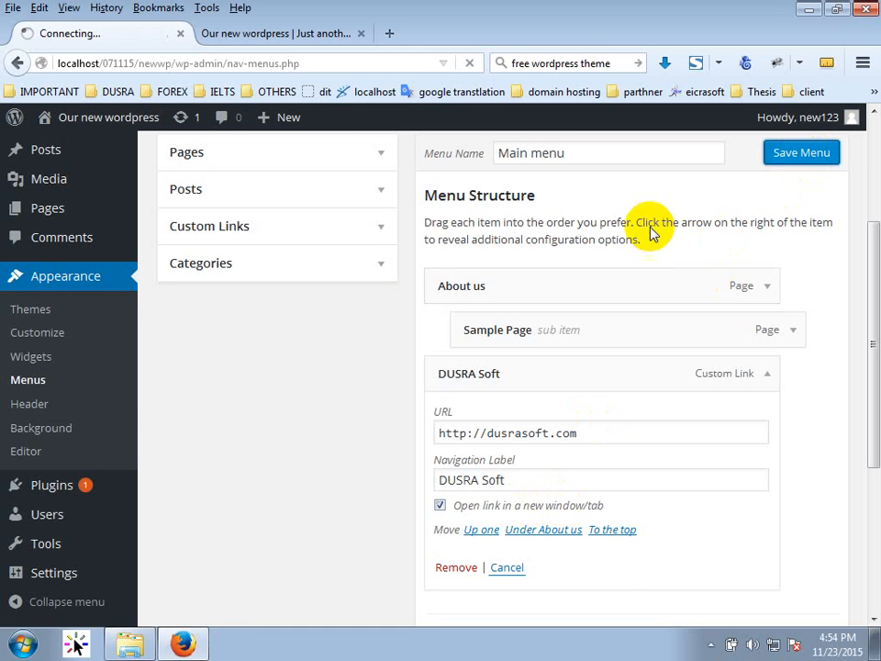
Reload the site, confirm DUSRA Soft opens in a new tab, close that tab, and return to Menus.
left_click(277, 39)
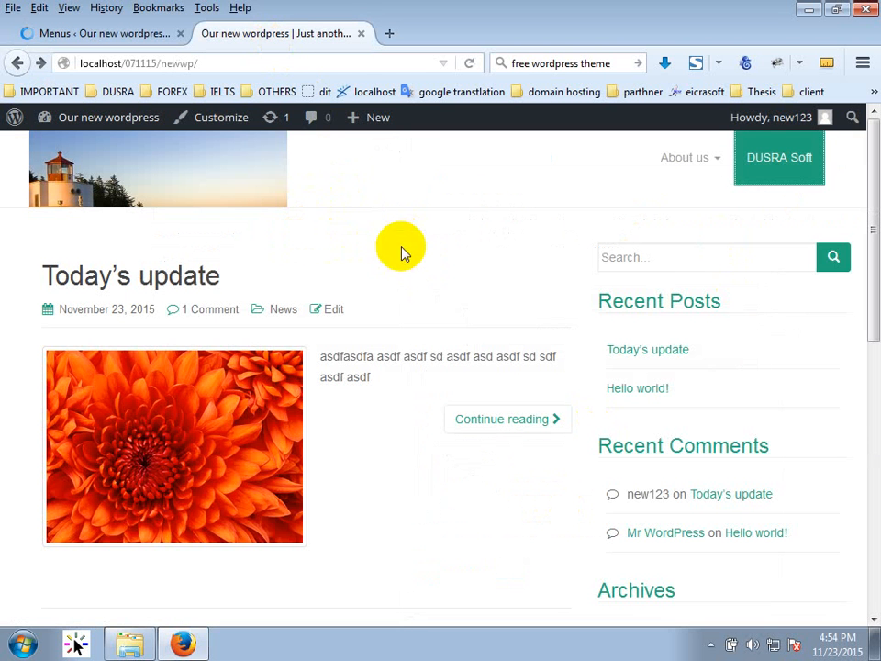
key("F5")
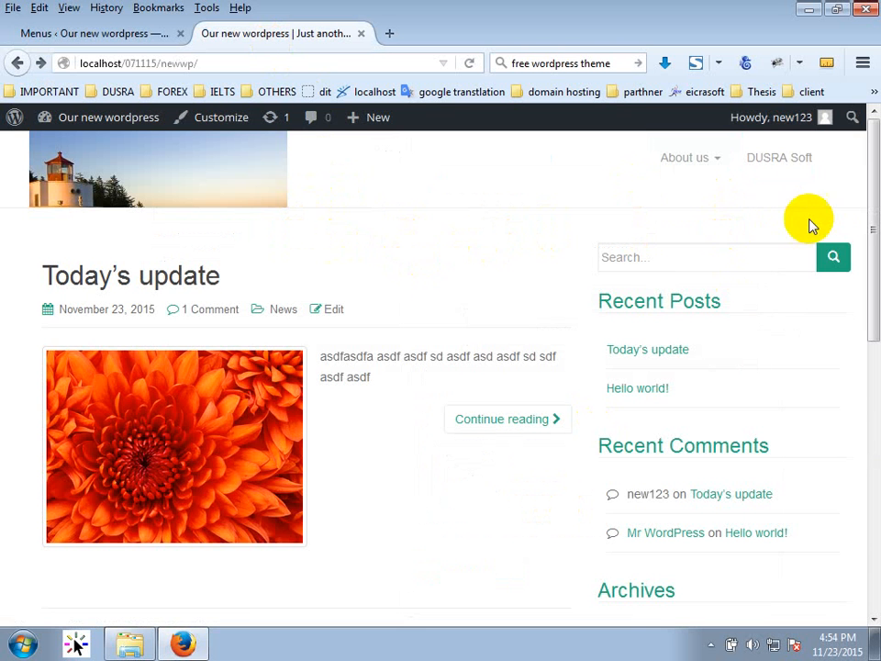
left_click(791, 174)
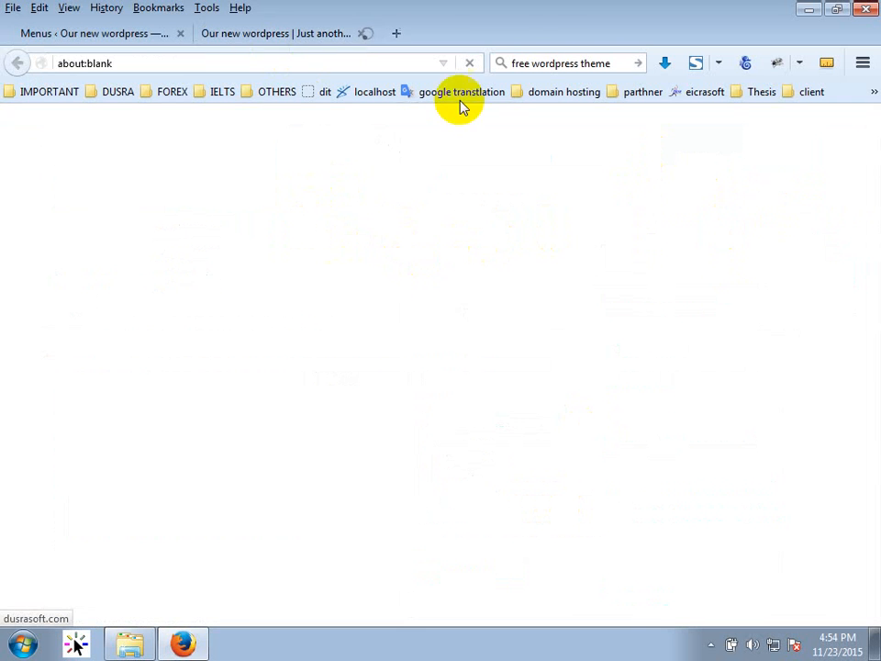
left_click(323, 39)
left_click(430, 33)
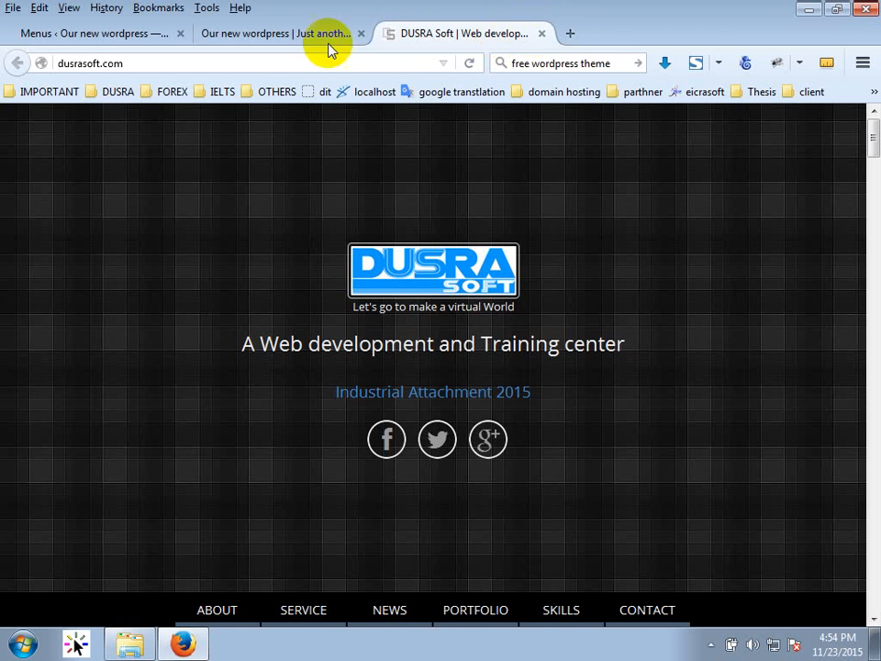
left_click(541, 34)
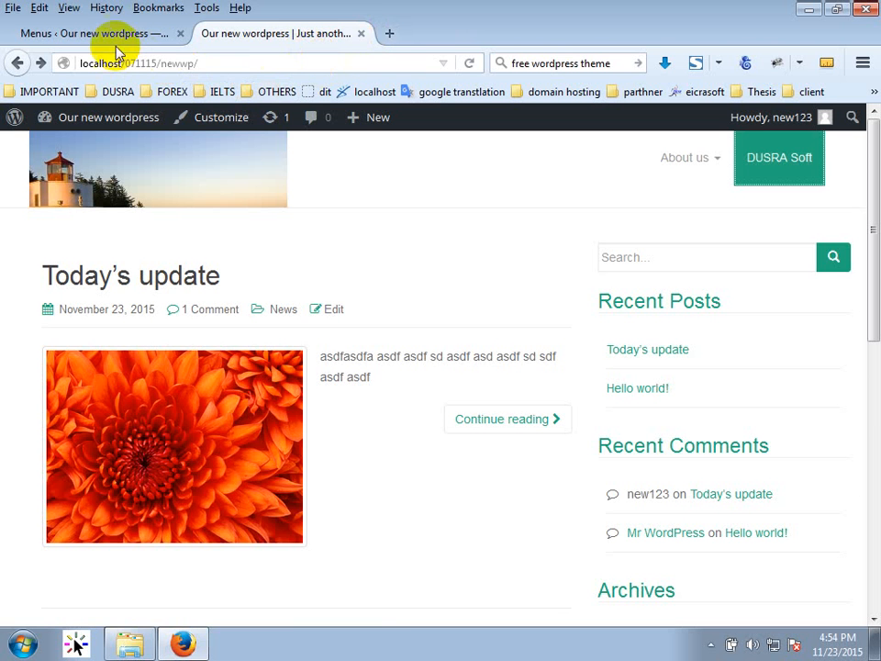
left_click(117, 40)
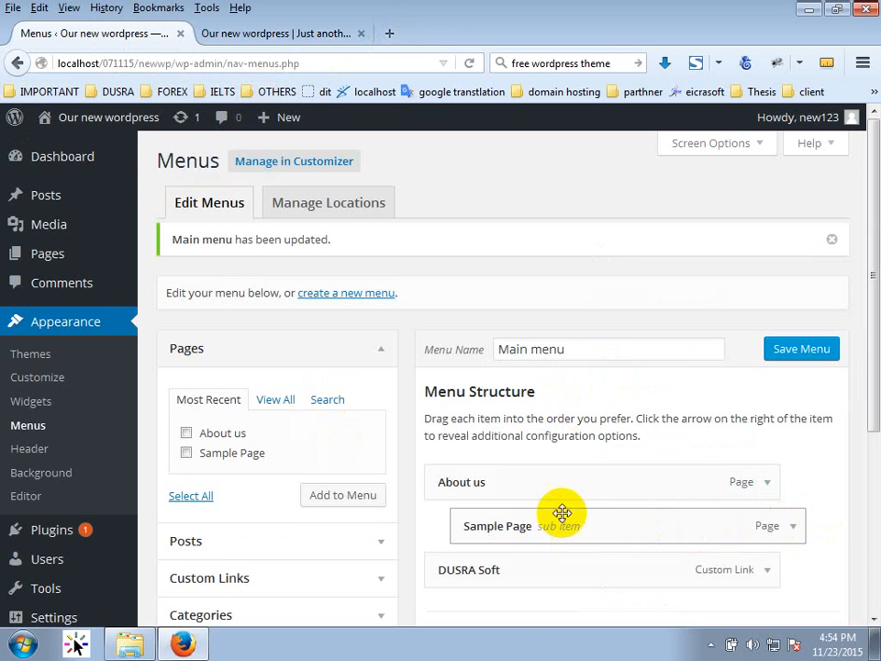
scroll(561, 512, "down", 4)
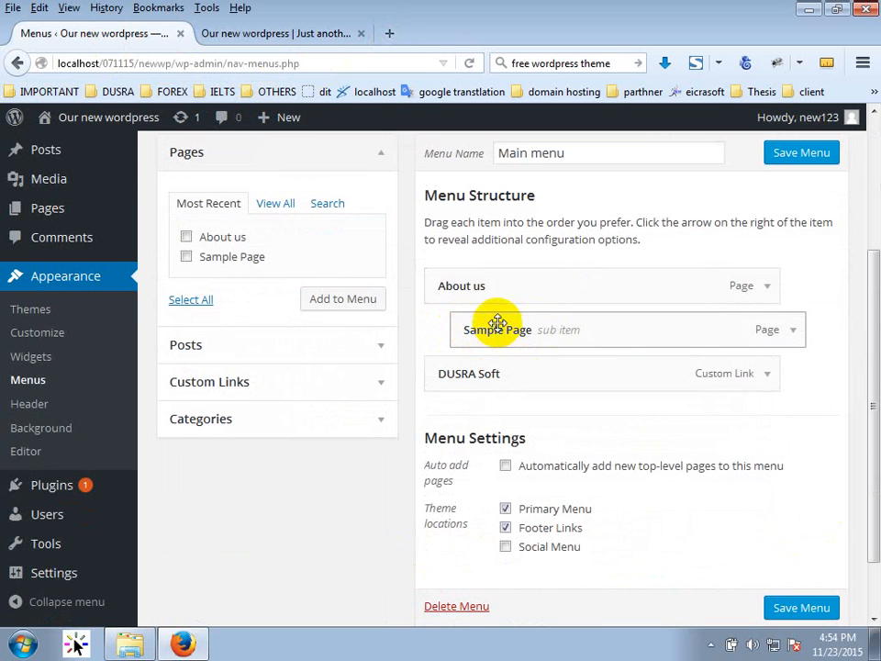
Add a custom link 'Test 1' with URL '#' to the Main menu.
left_click(326, 385)
left_click_drag(323, 280, 184, 280)
type("3")
key("ctrl+f")
left_click(212, 275)
key("BackSpace")
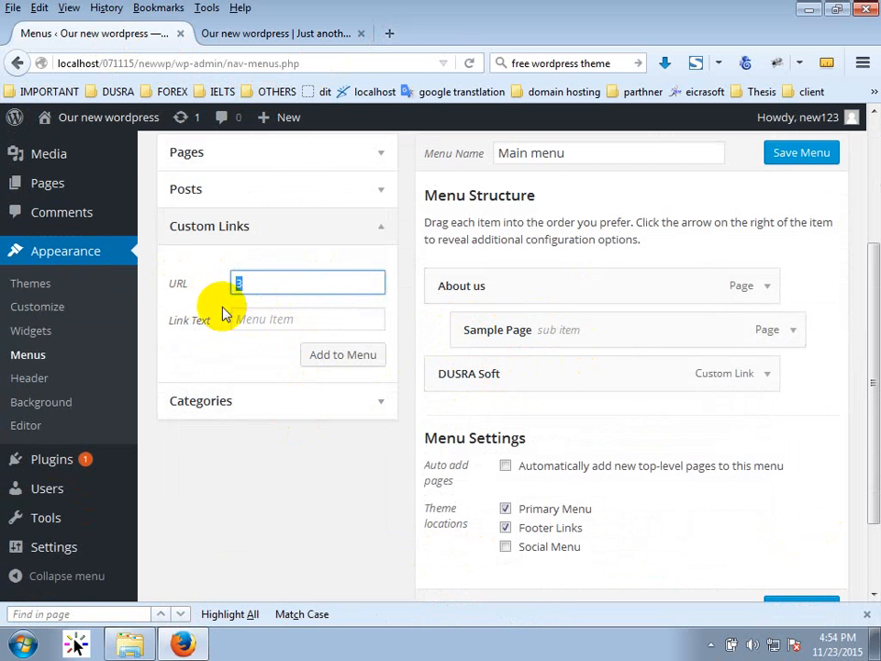
type("#")
left_click(281, 327)
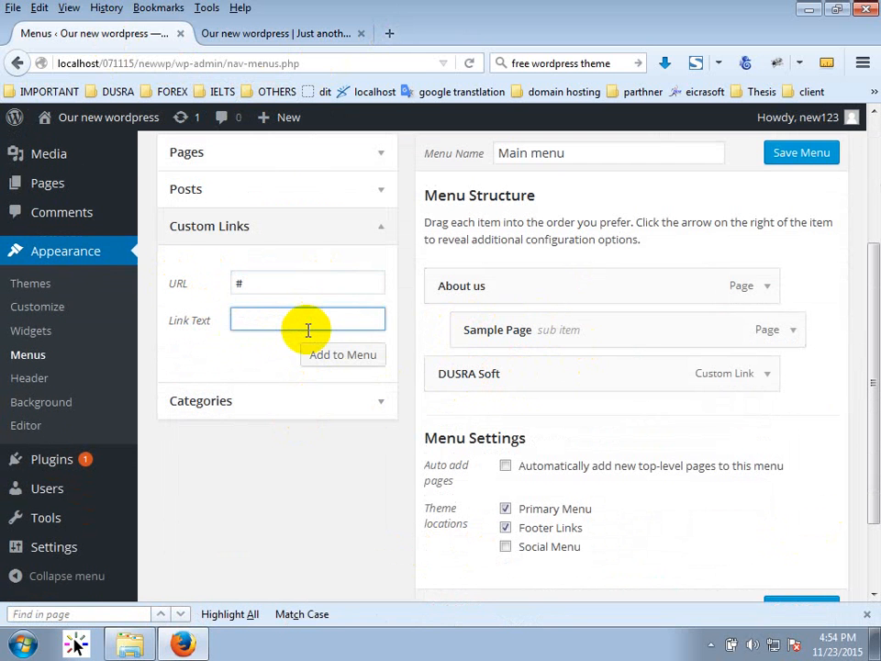
type("Test 1")
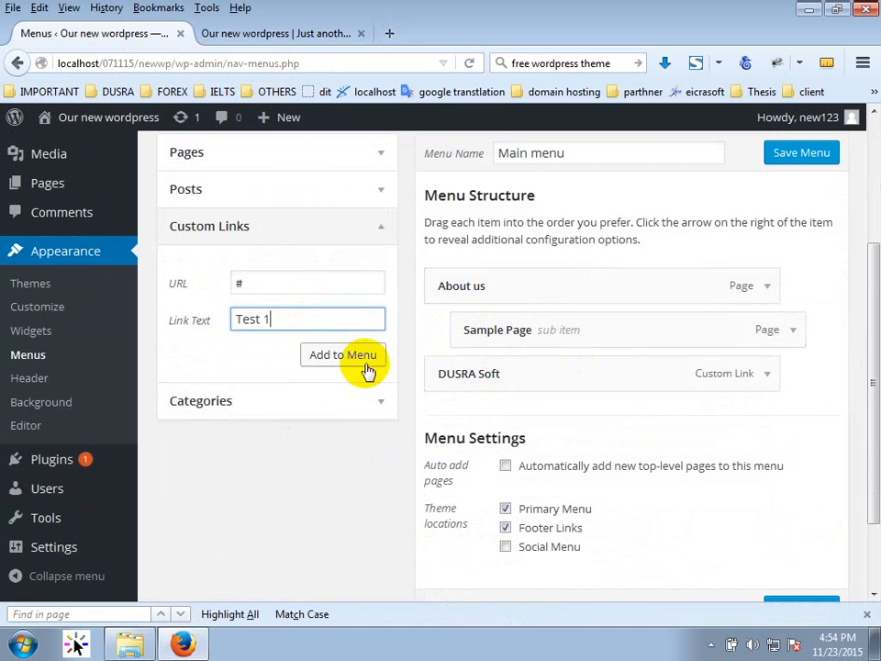
left_click(359, 357)
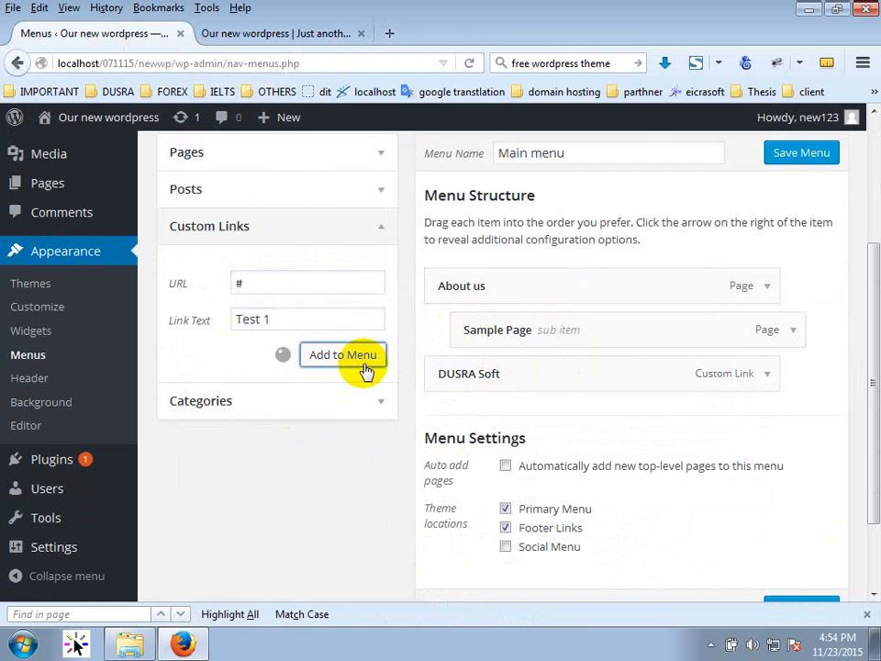
Add a 'Test 2' link with URL '#', nest both links under Sample Page, and save.
type("#")
left_click(319, 318)
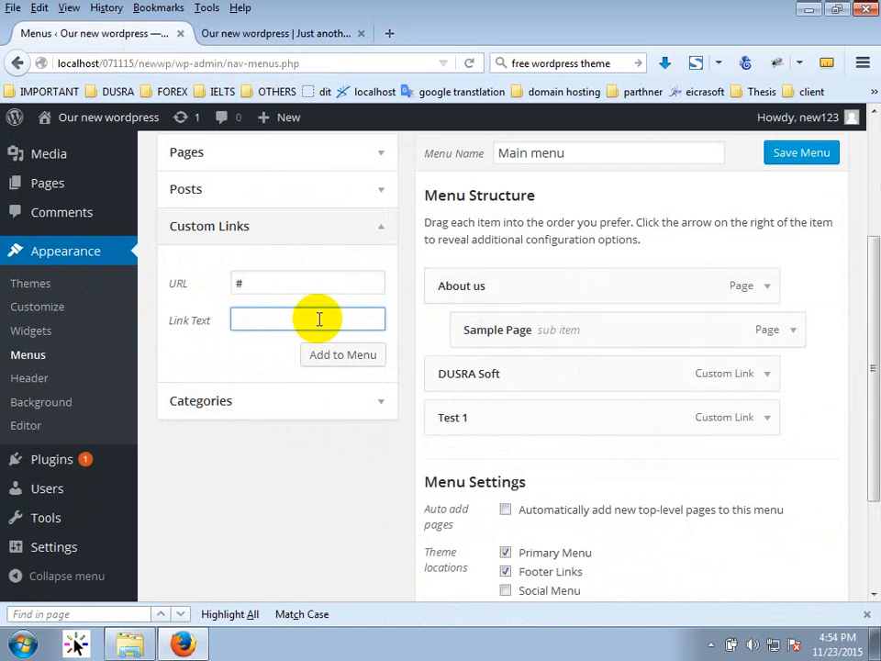
type("Test 2")
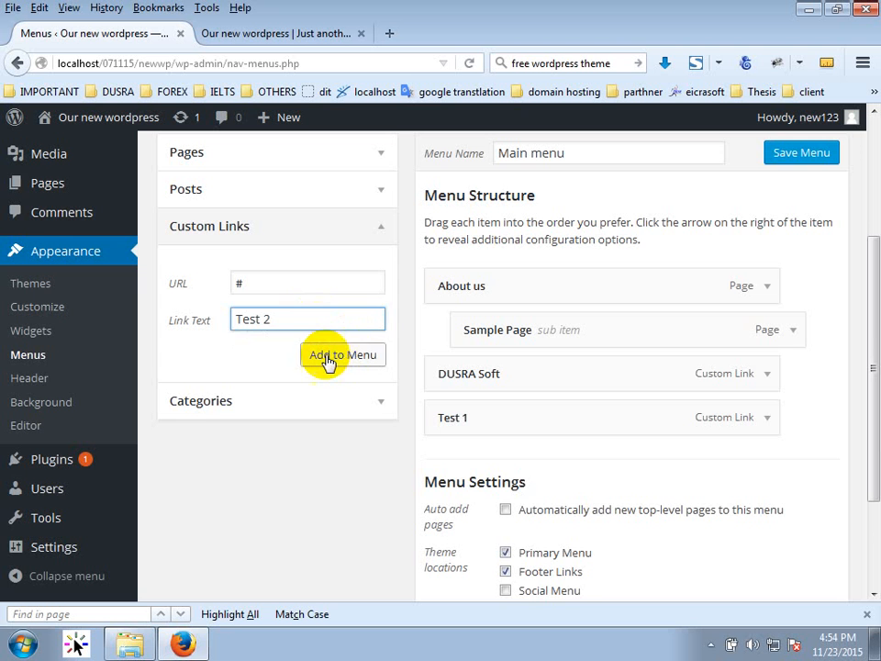
left_click(329, 362)
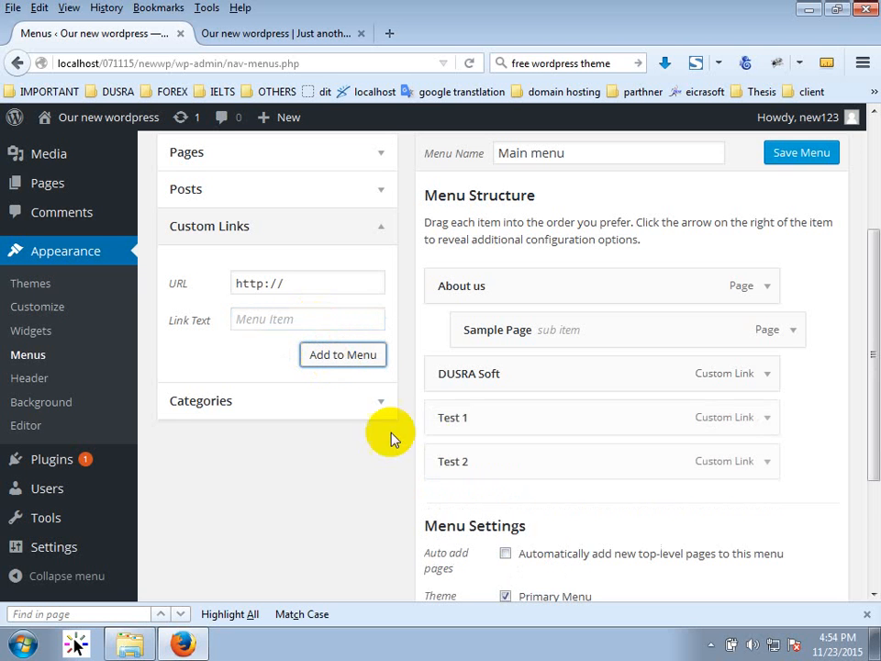
left_click_drag(501, 399, 519, 384)
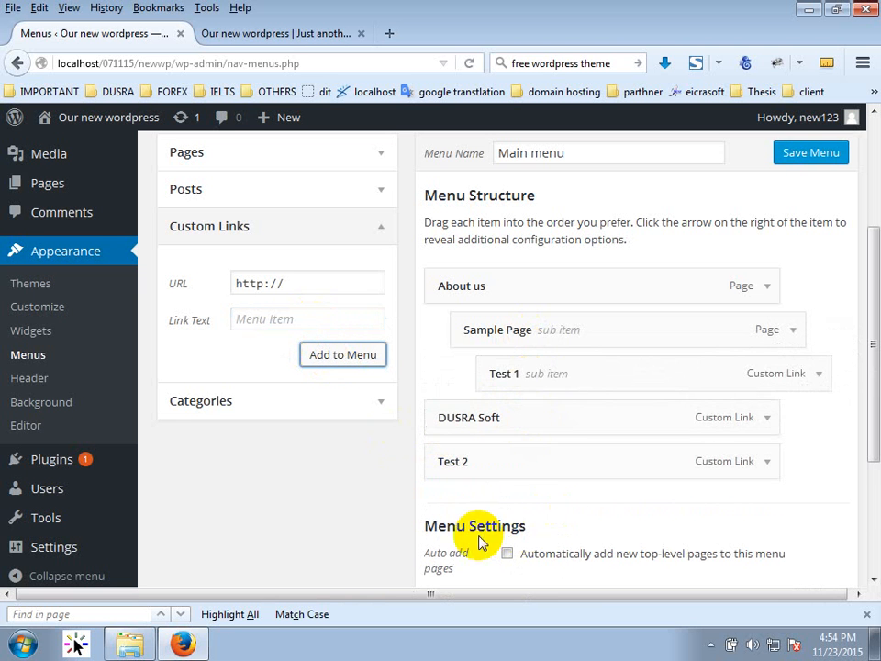
left_click_drag(511, 456, 527, 425)
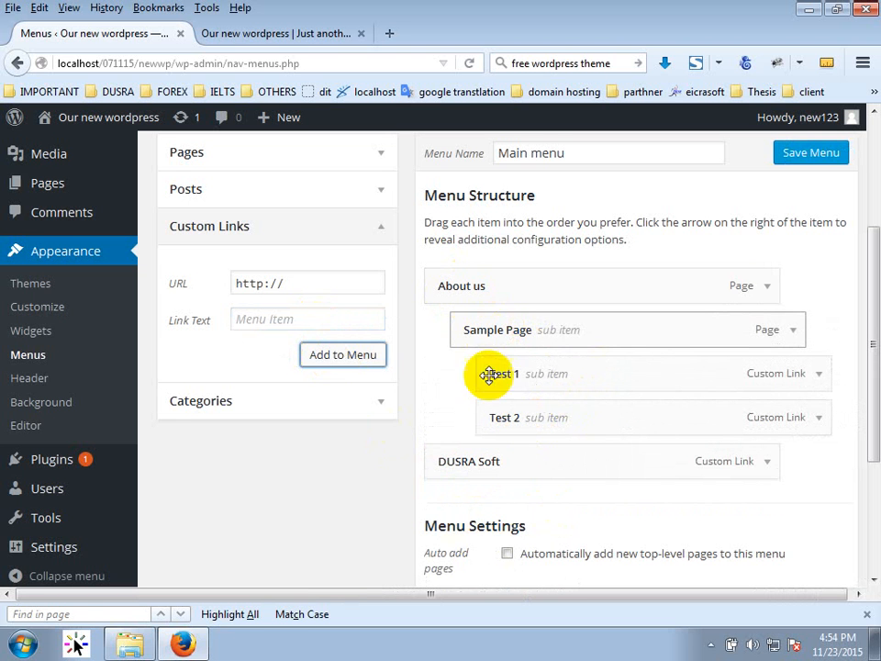
left_click(811, 153)
left_click(231, 35)
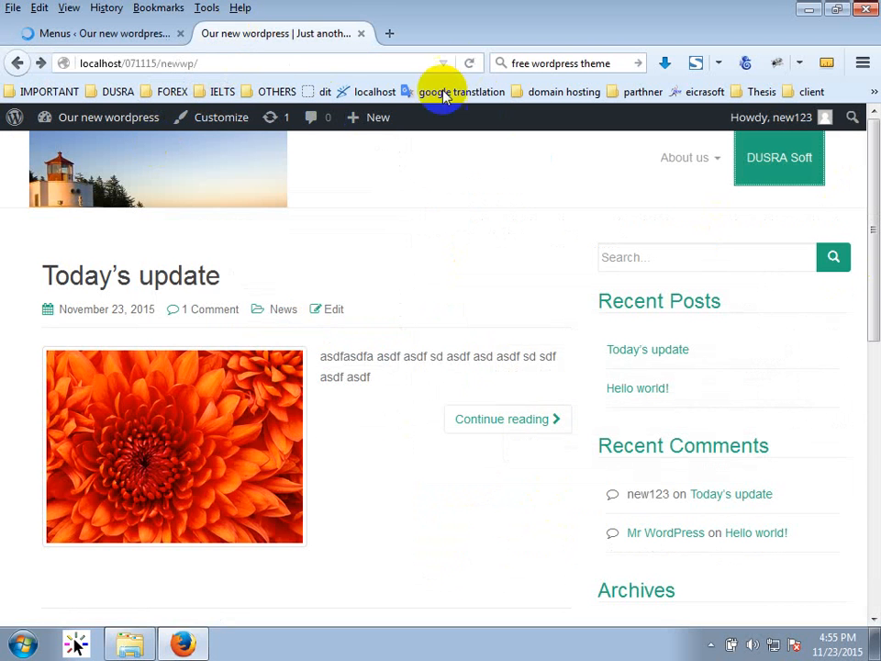
left_click(468, 64)
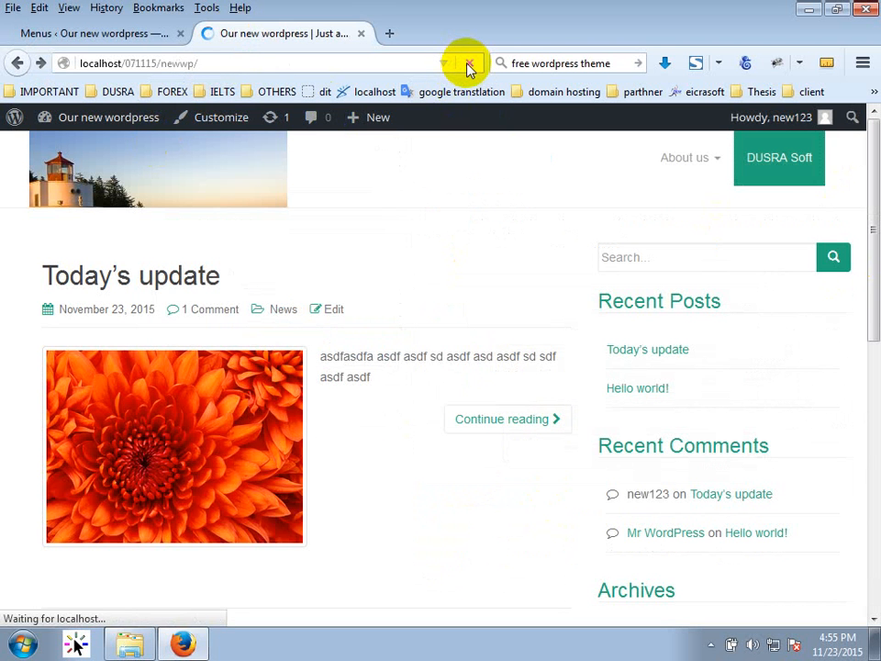
mouse_move(676, 170)
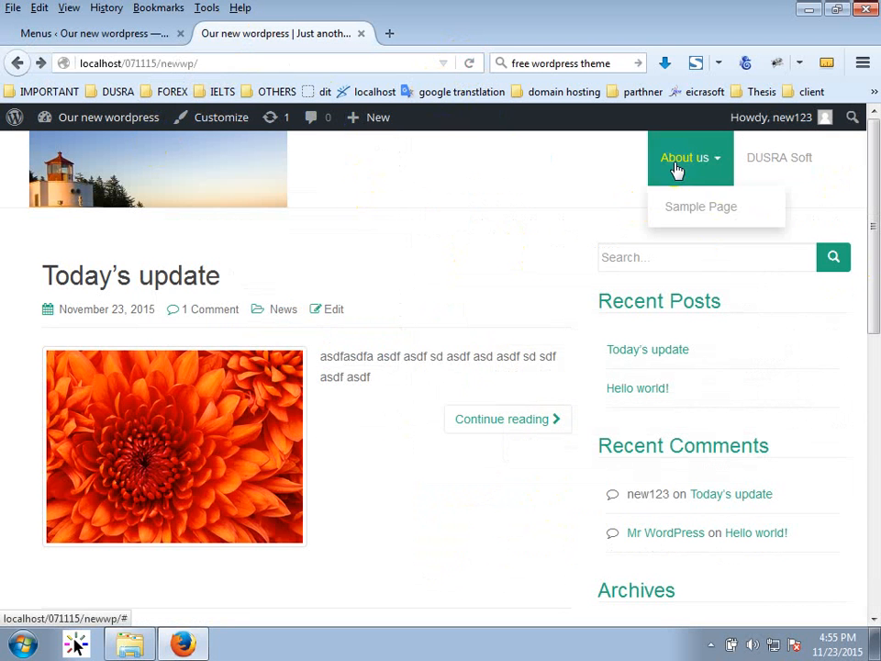
left_click(694, 220)
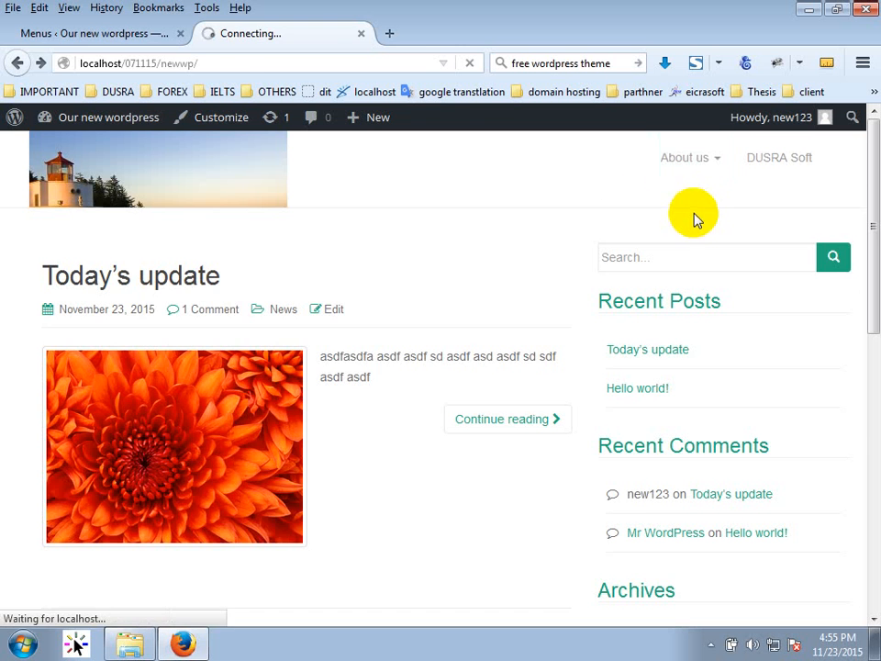
left_click(18, 62)
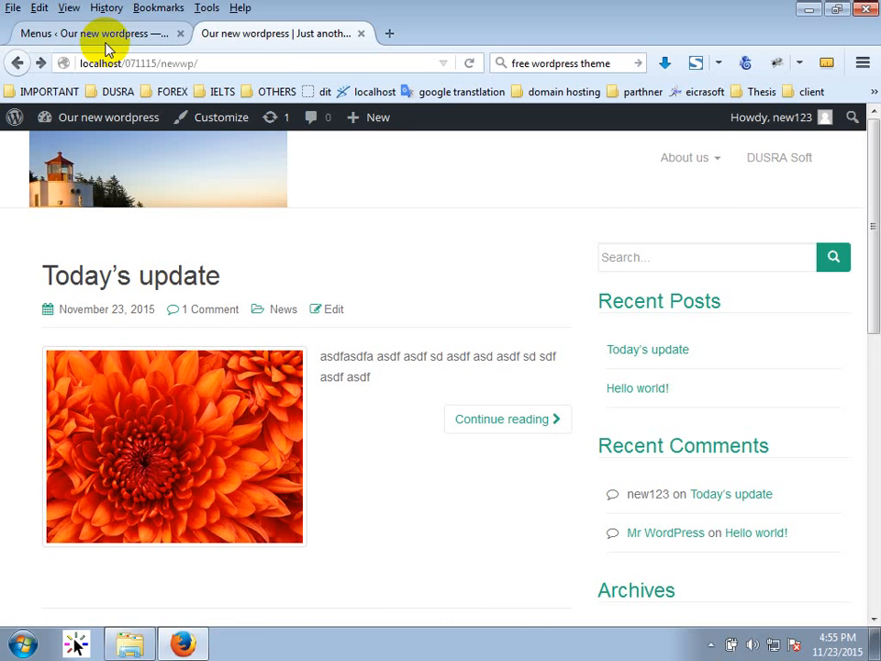
Move Test 1 and Test 2 out one level under About us, beside Sample Page, and save.
left_click(65, 35)
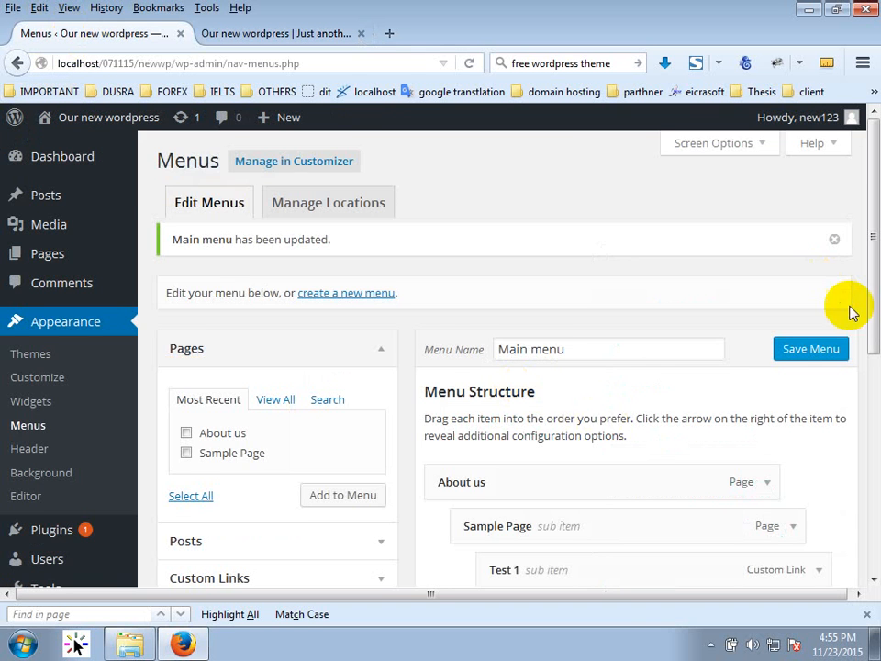
scroll(633, 248, "down", 4)
mouse_move(506, 380)
left_mouse_down()
mouse_move(494, 386)
mouse_move(515, 413)
mouse_move(496, 384)
mouse_move(464, 385)
mouse_move(506, 373)
left_mouse_up()
mouse_move(504, 417)
left_mouse_down()
mouse_move(472, 429)
mouse_move(501, 405)
left_mouse_up()
mouse_move(497, 376)
left_mouse_down()
mouse_move(478, 387)
mouse_move(494, 383)
left_mouse_up()
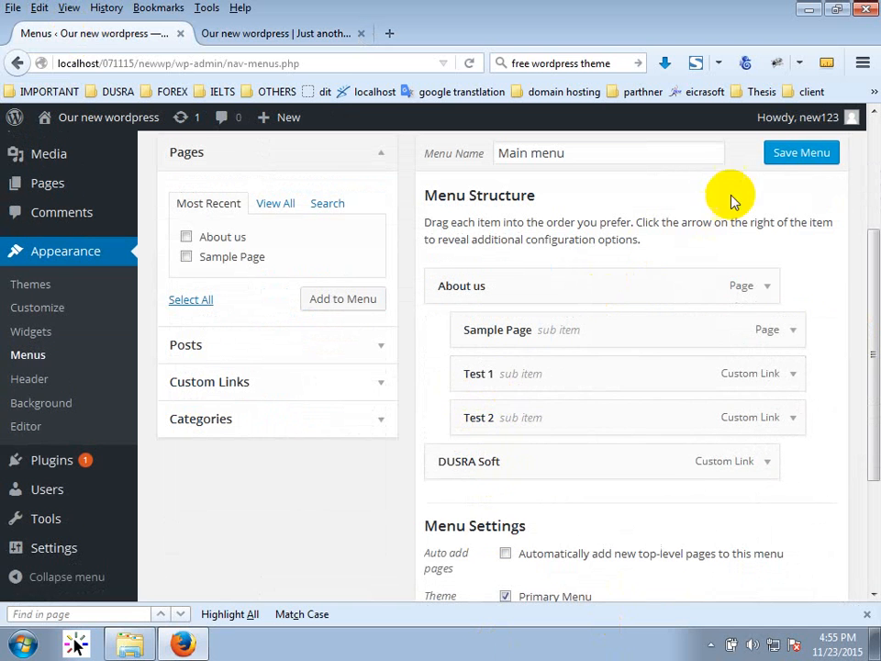
left_click(773, 157)
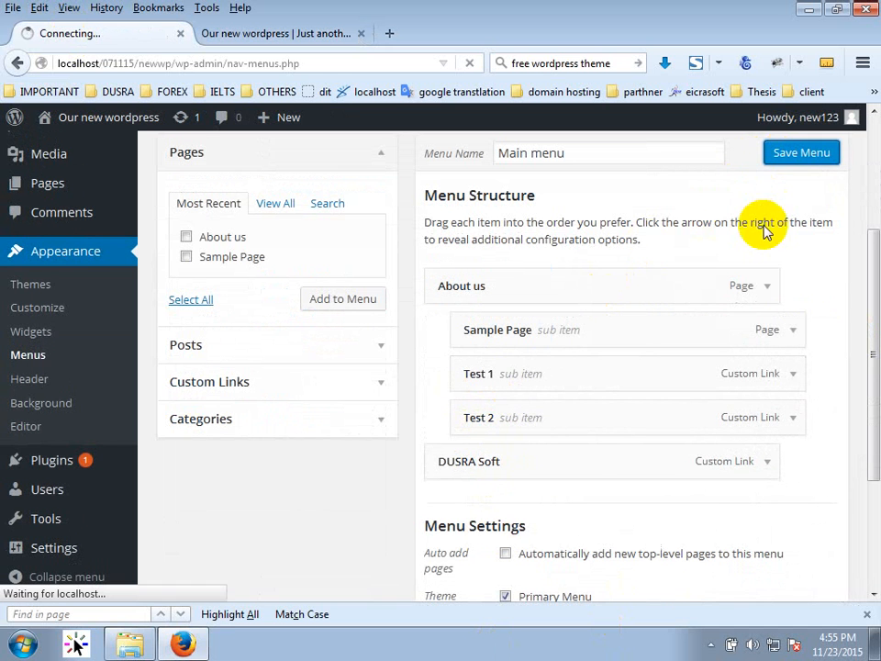
Reload the front page, check the About us dropdown, and try the Test 2 link.
left_click(271, 37)
left_click(469, 64)
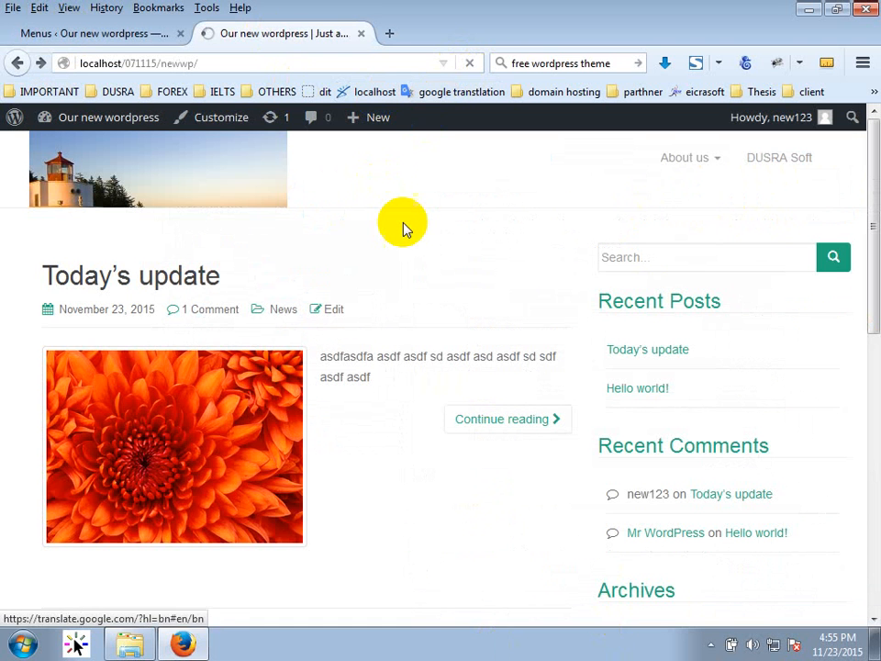
left_click(718, 160)
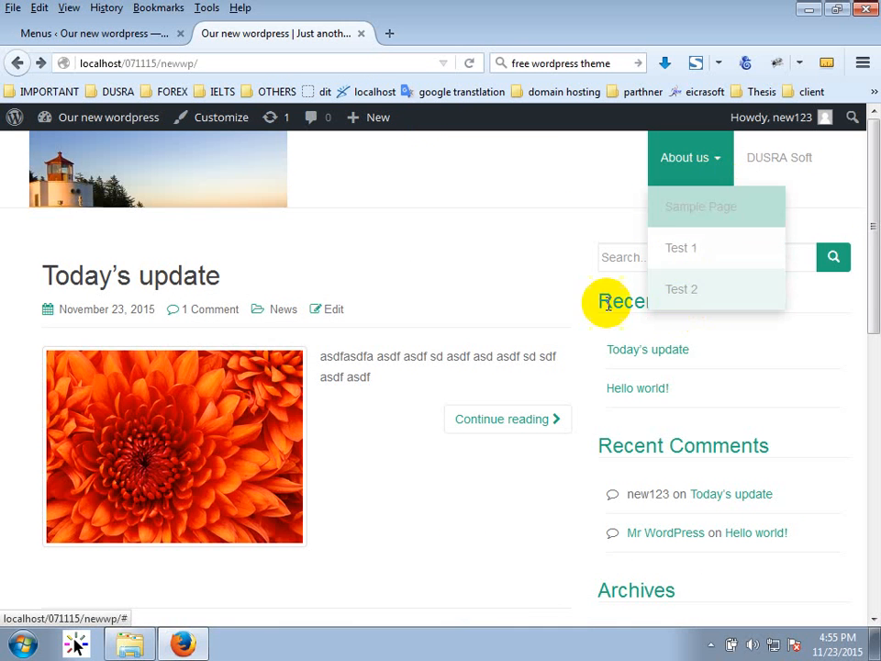
left_click(684, 179)
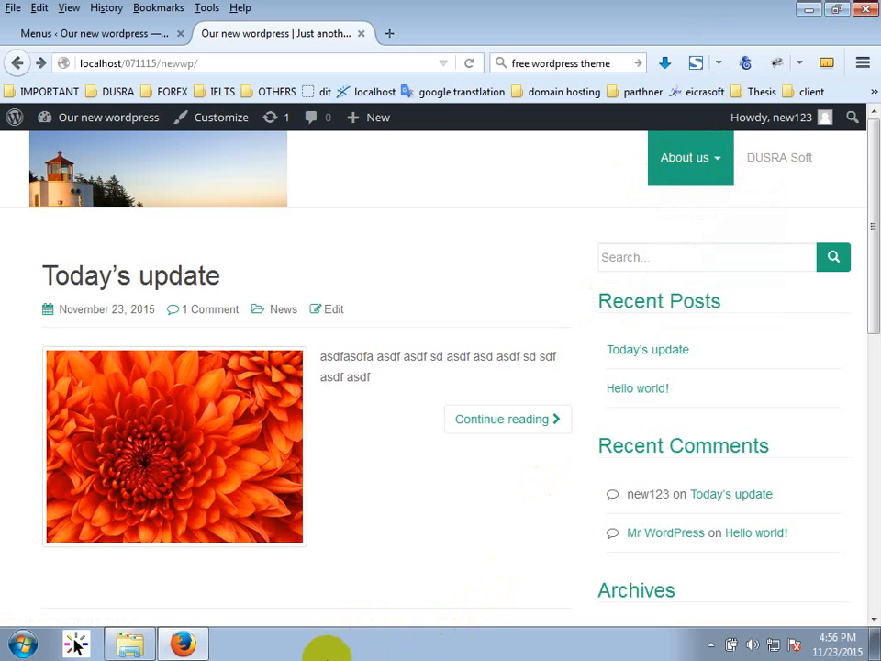
Go from the Menus page to Appearance > Editor, showing Dazzling's style.css.
left_click(99, 35)
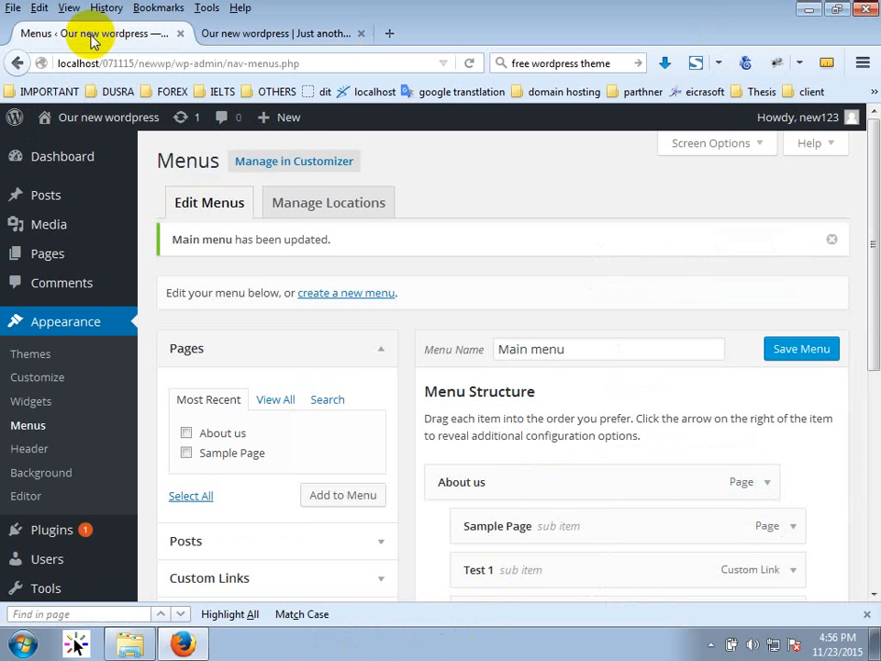
scroll(183, 358, "down", 4)
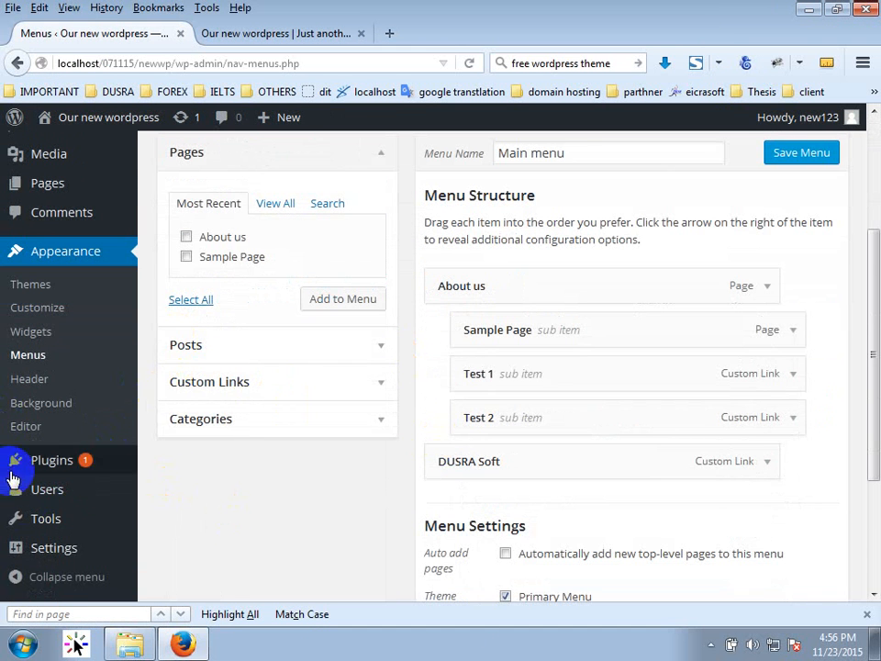
scroll(331, 432, "up", 2)
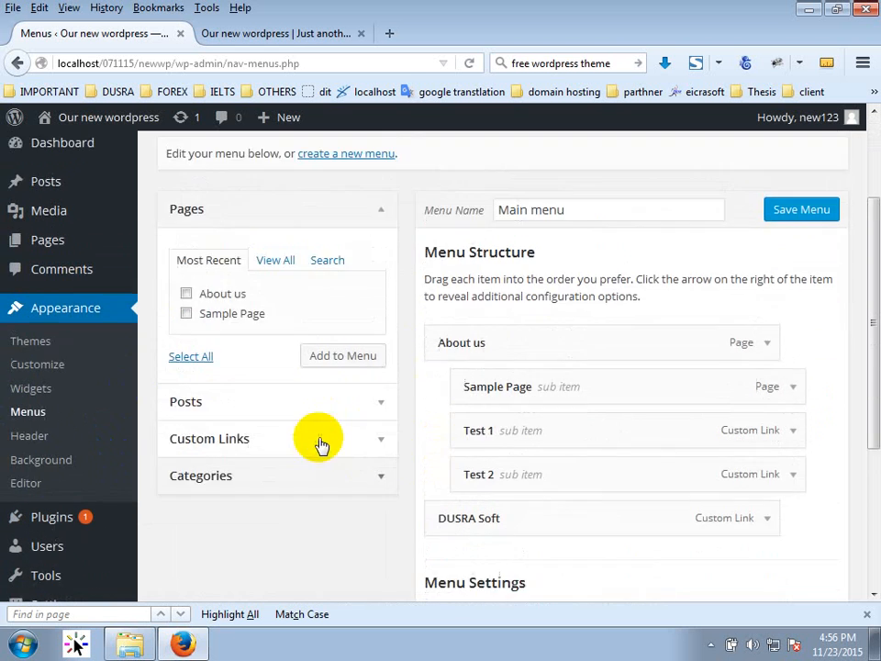
scroll(138, 335, "down", 4)
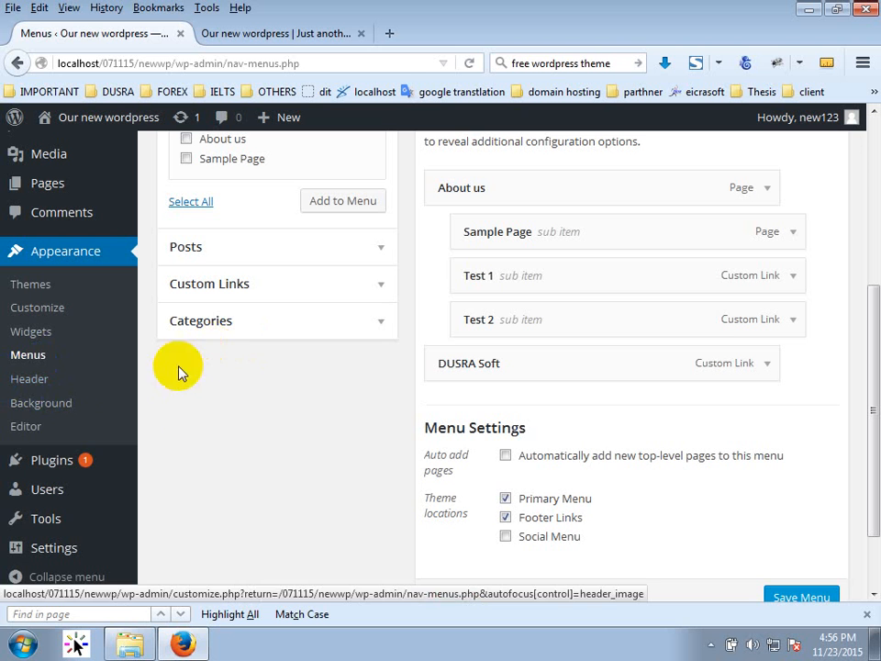
left_click(41, 425)
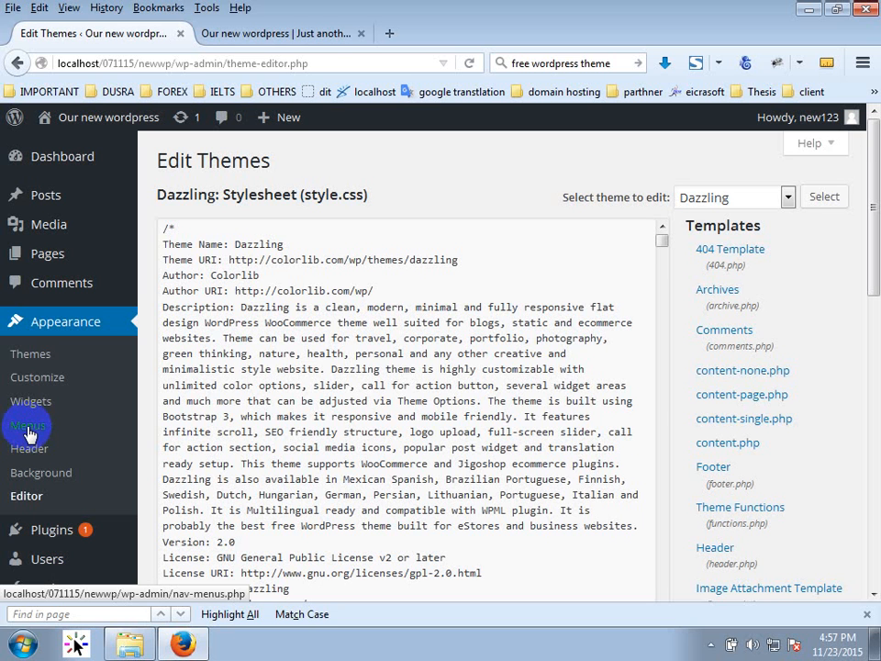
Scroll through Dazzling's style.css, then bring up the F:\wamp\www\071115 folder.
left_click(27, 493)
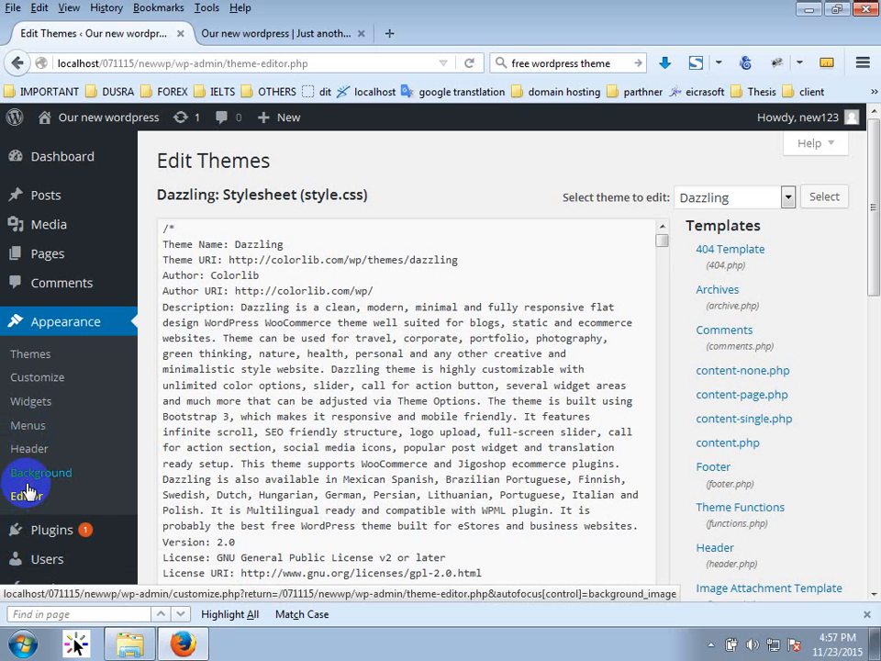
left_click(28, 497)
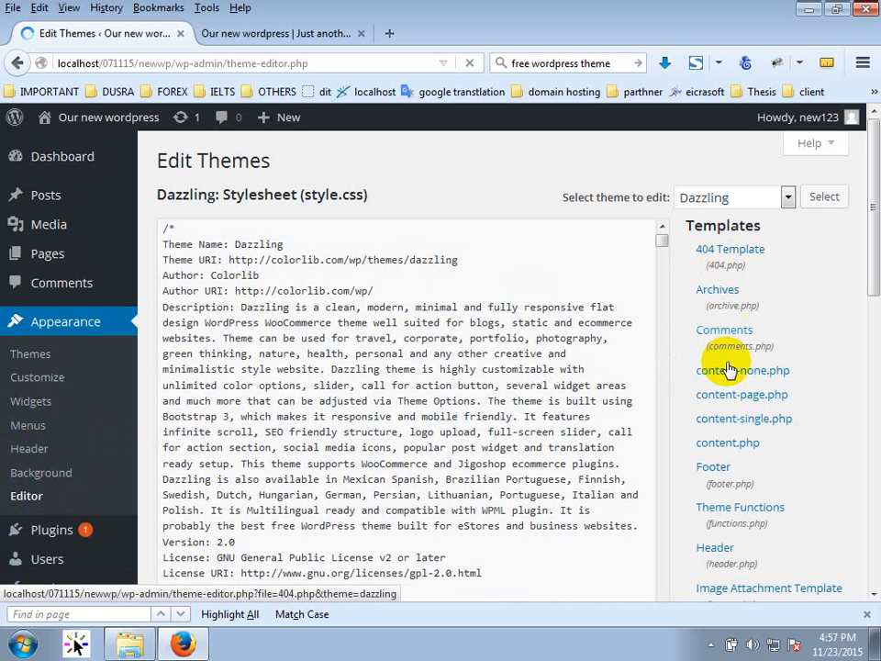
scroll(734, 505, "down", 1)
scroll(737, 493, "down", 5)
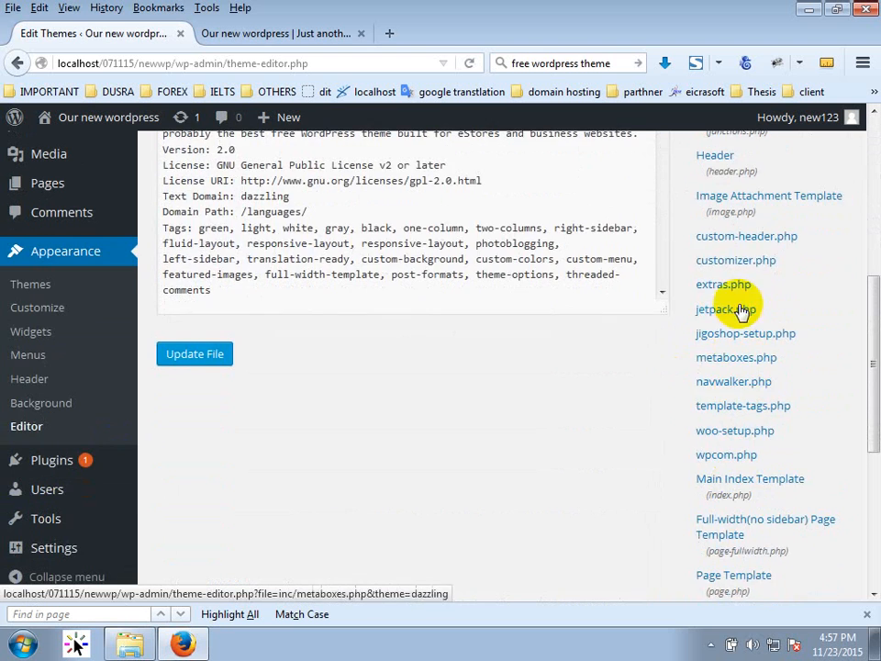
scroll(725, 376, "up", 1)
scroll(721, 386, "up", 2)
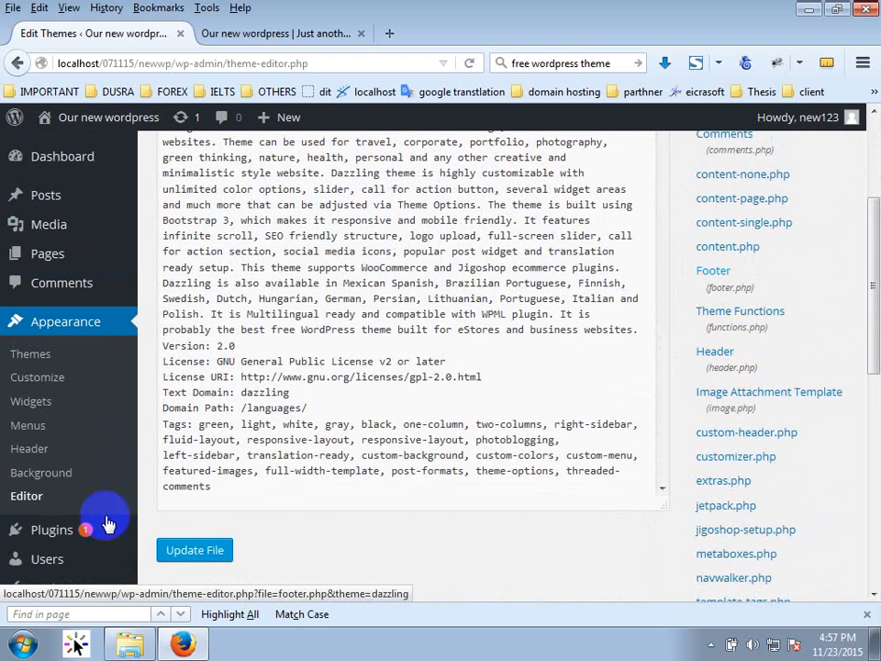
left_click(129, 645)
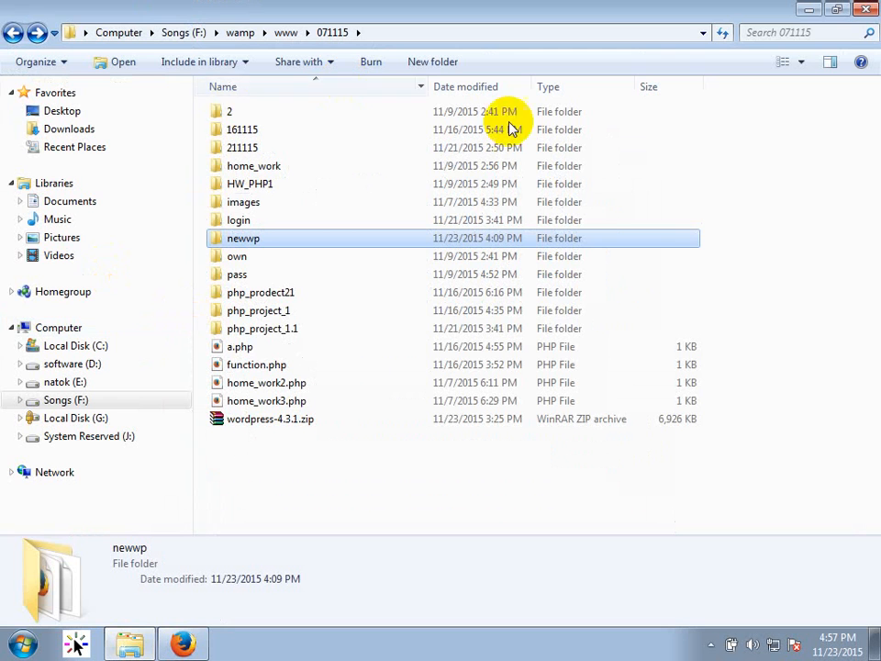
Open the dazzling folder inside the desktop's dazzling.2.0.zip archive in WinRAR.
left_click(809, 11)
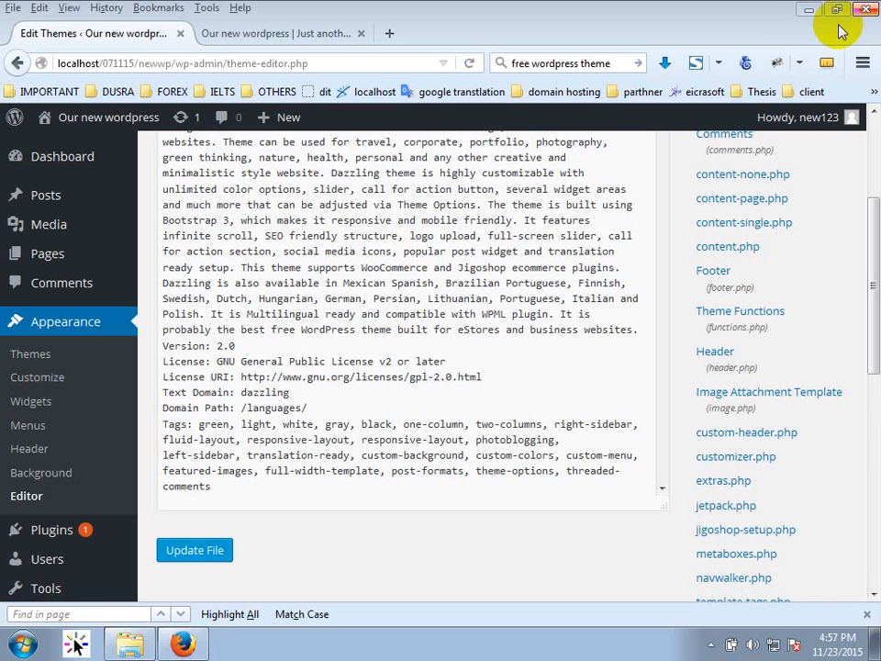
left_click(783, 11)
double_click(499, 127)
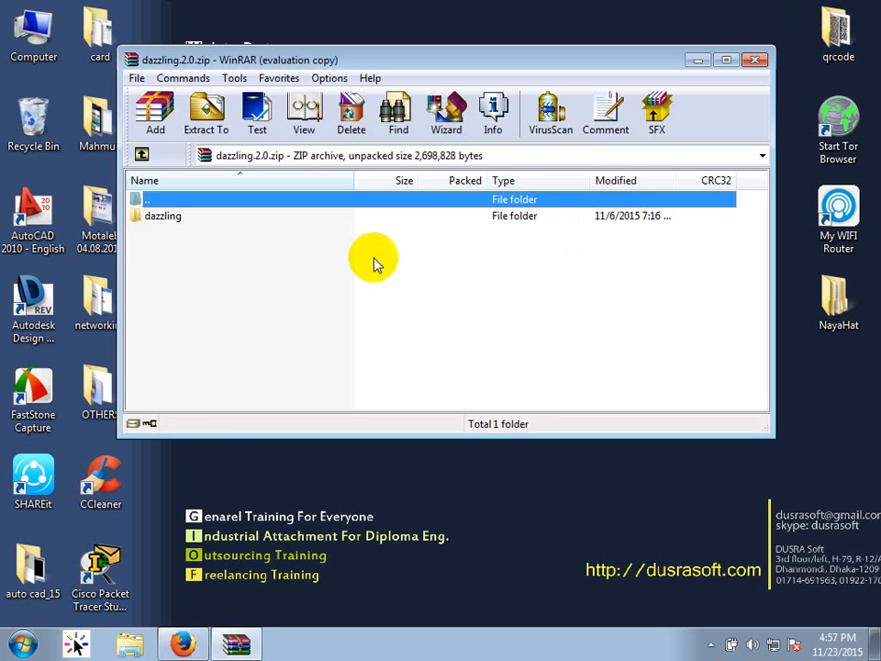
double_click(174, 215)
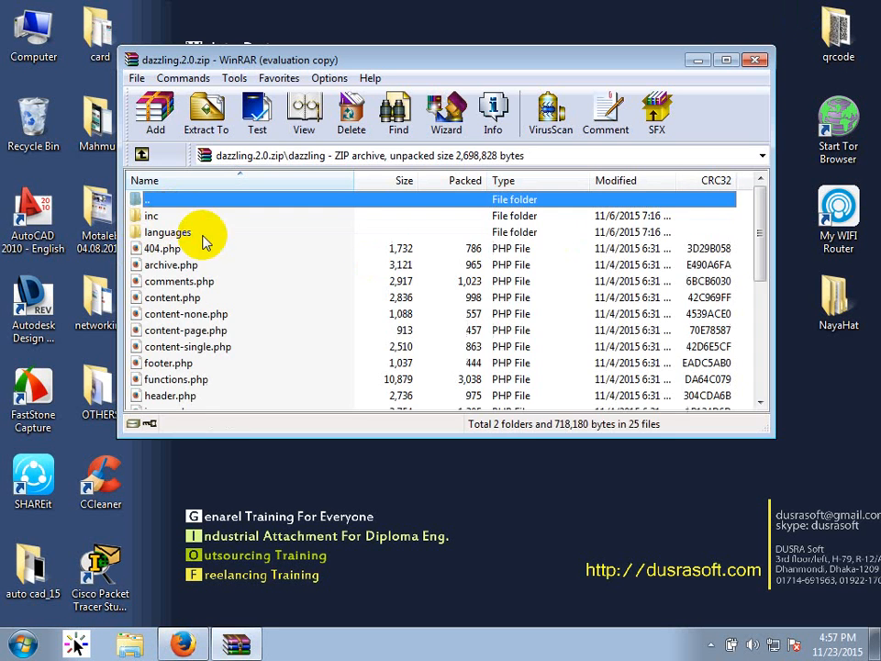
left_click(515, 248)
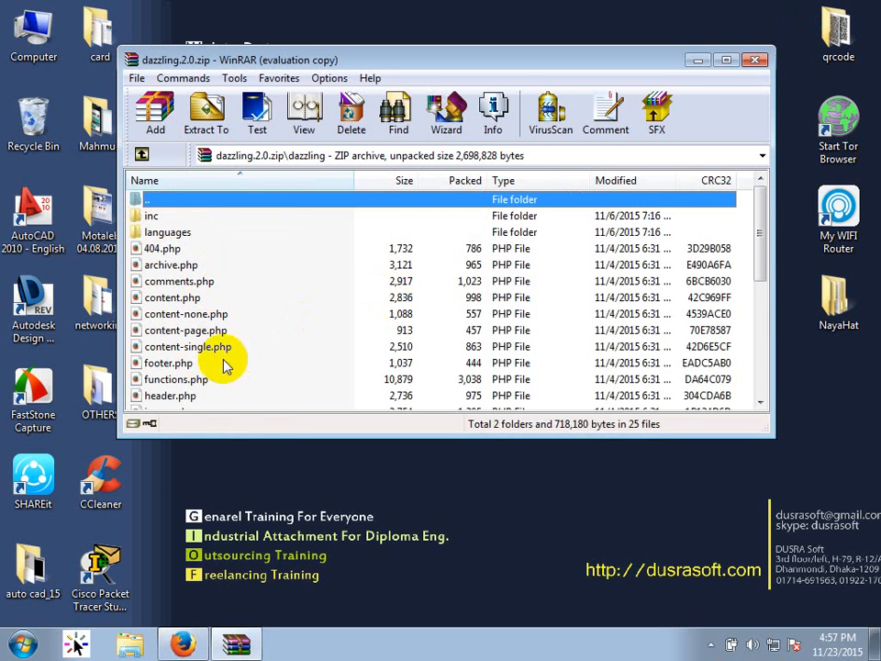
Look over footer.php and image.php in the archive, then return to the theme editor.
left_click(169, 362)
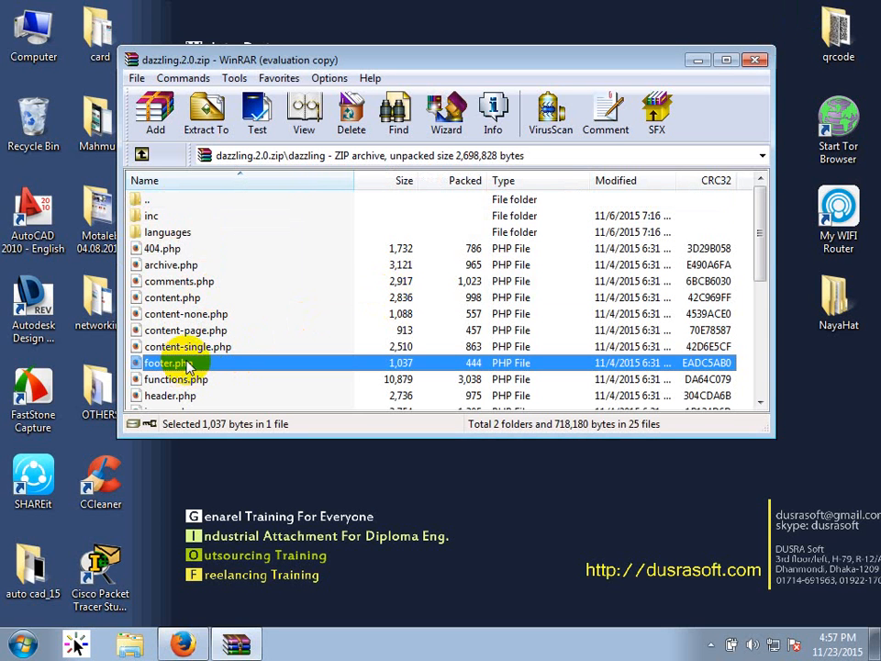
scroll(211, 347, "down", 4)
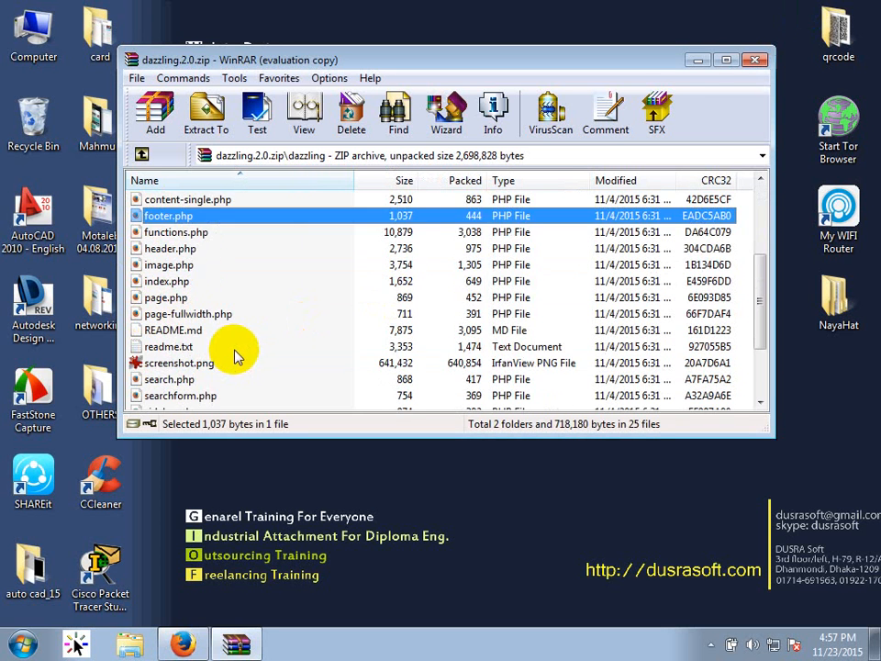
scroll(236, 350, "down", 1)
scroll(236, 350, "up", 5)
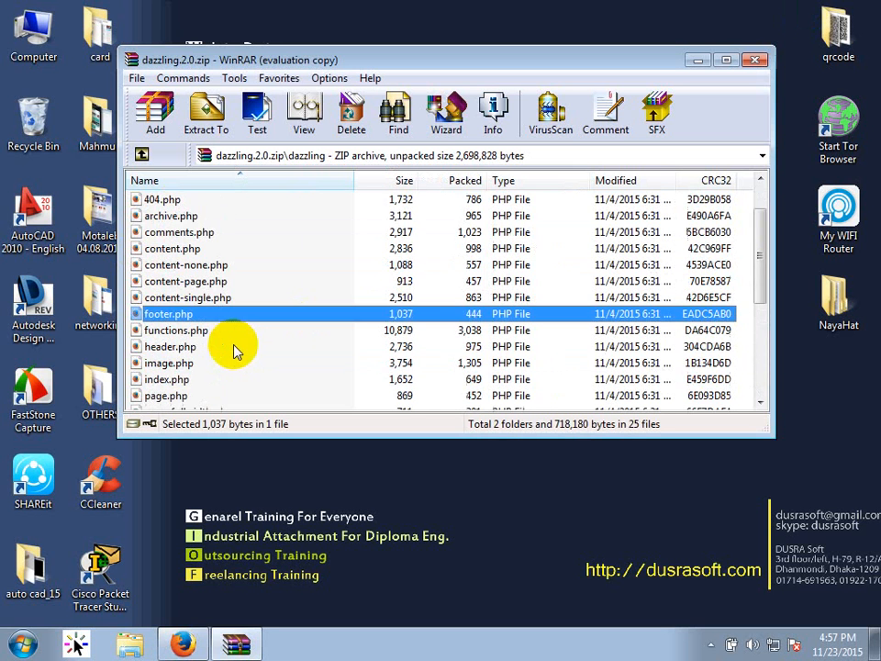
scroll(236, 350, "down", 1)
scroll(236, 350, "down", 1)
left_click(173, 313)
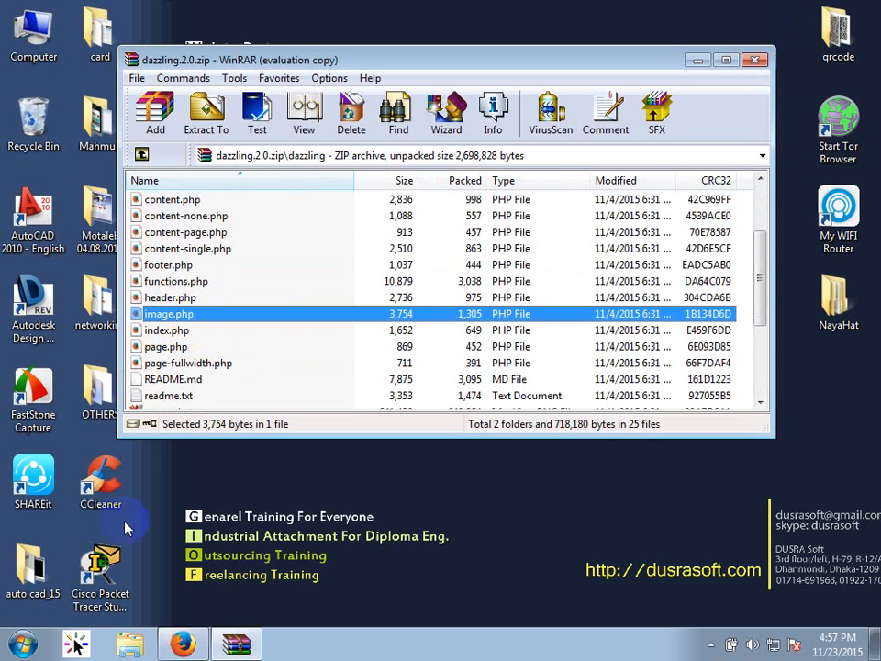
left_click(181, 640)
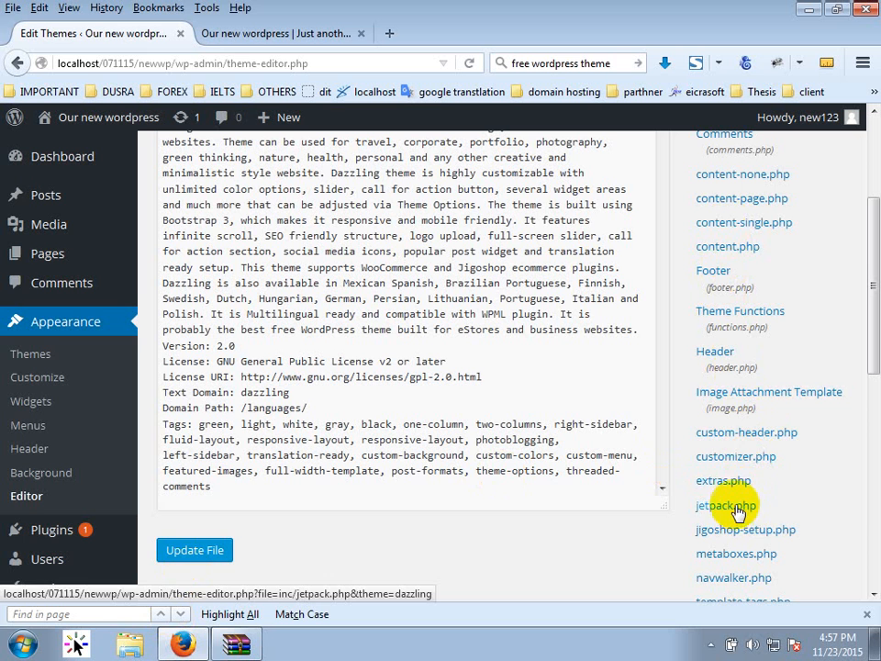
Load the Image Attachment Template (image.php) and scroll through its PHP code.
left_click(744, 416)
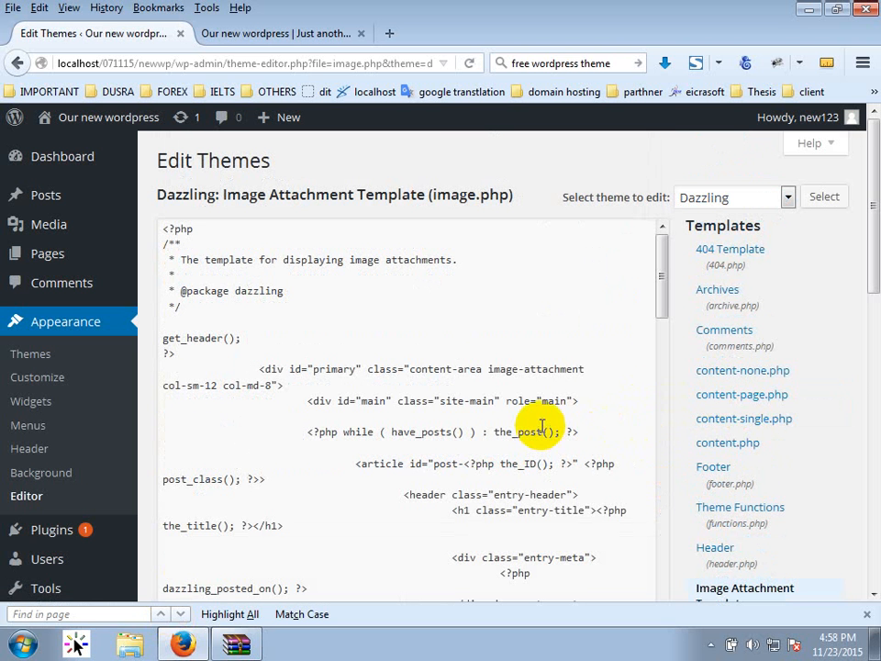
left_click(258, 358)
scroll(569, 359, "down", 2)
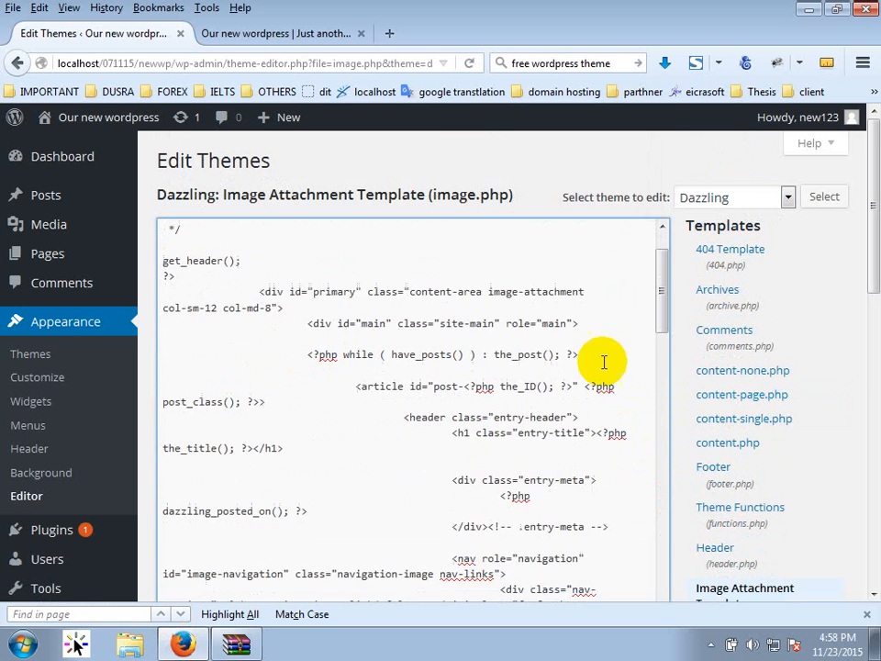
scroll(504, 374, "down", 7)
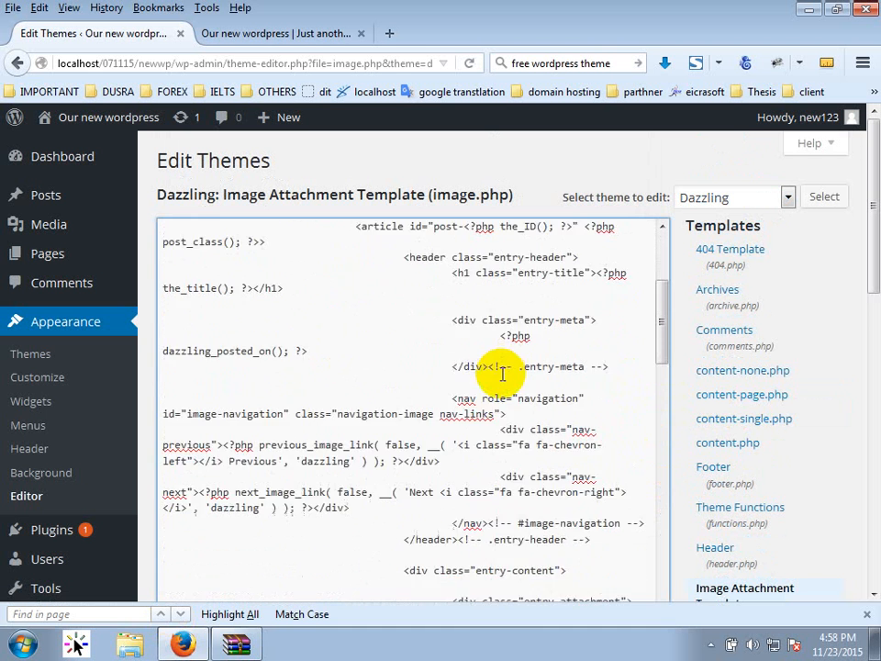
scroll(514, 377, "down", 8)
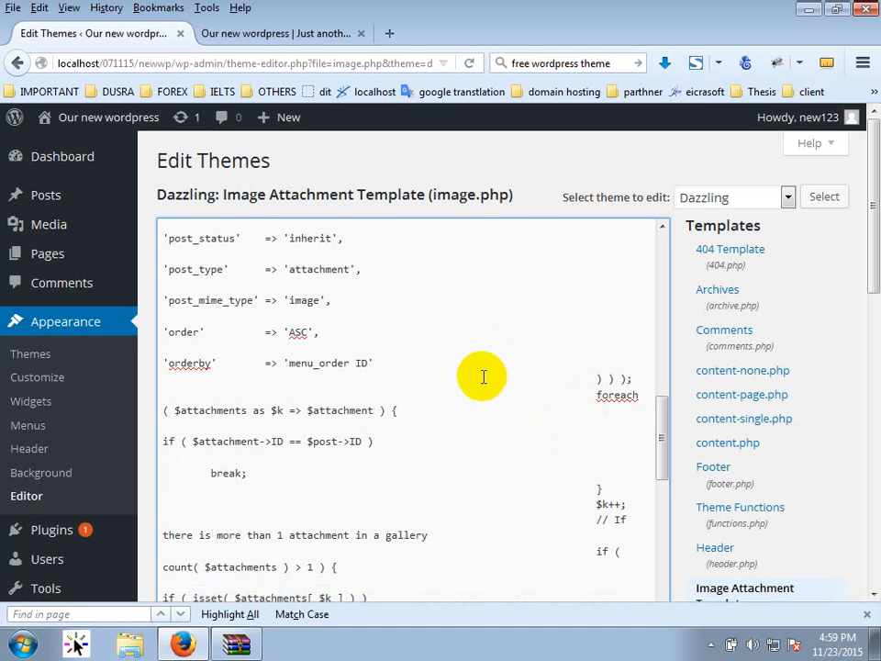
Scroll to the bottom of the editor page and open the Plugins list.
scroll(269, 309, "down", 3)
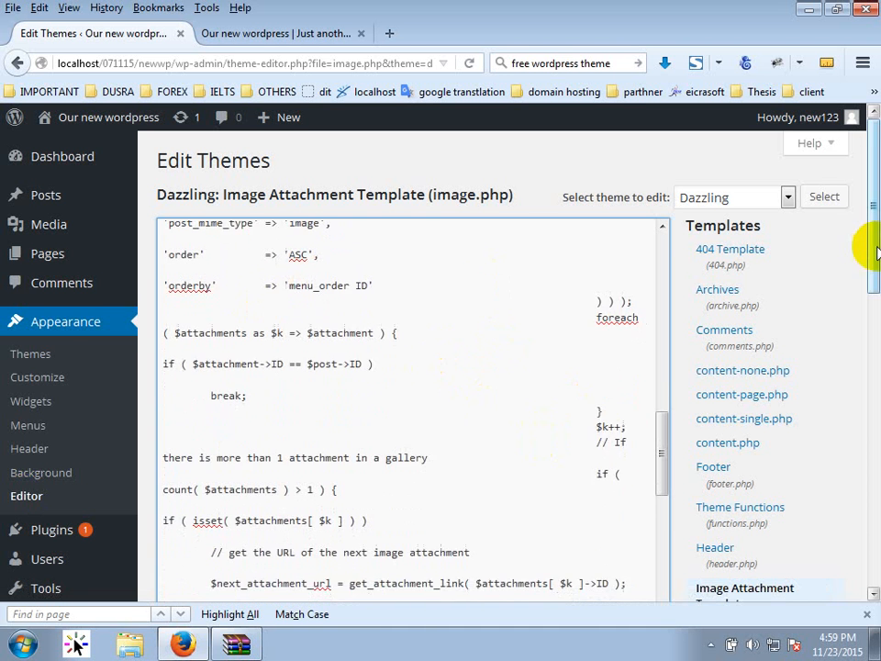
scroll(802, 266, "down", 8)
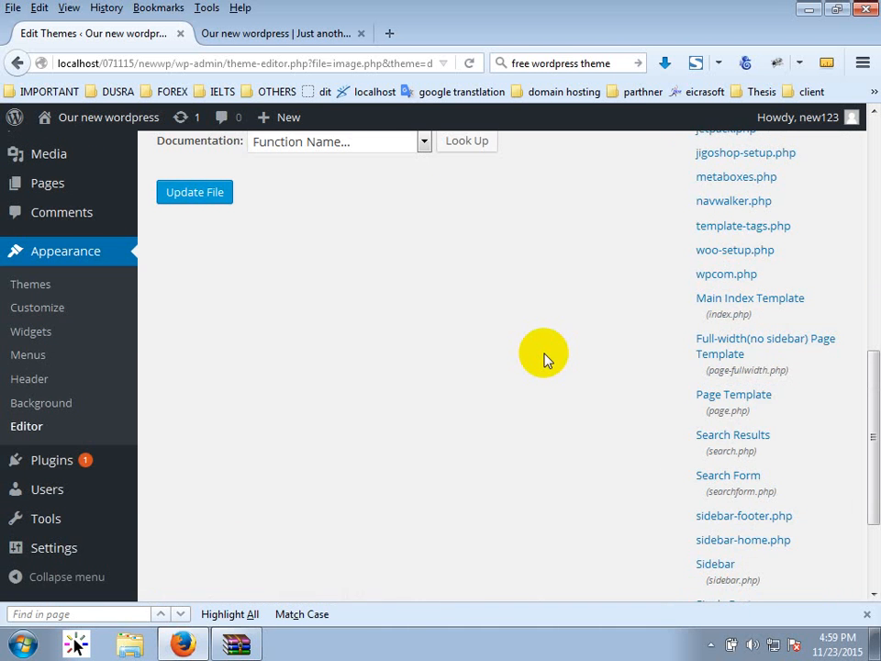
scroll(386, 394, "down", 3)
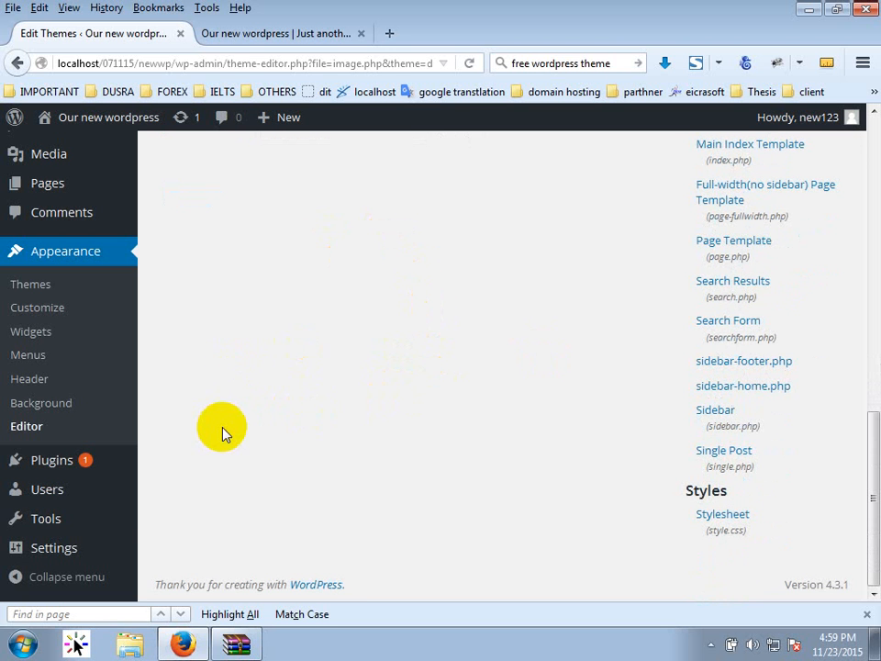
left_click(86, 464)
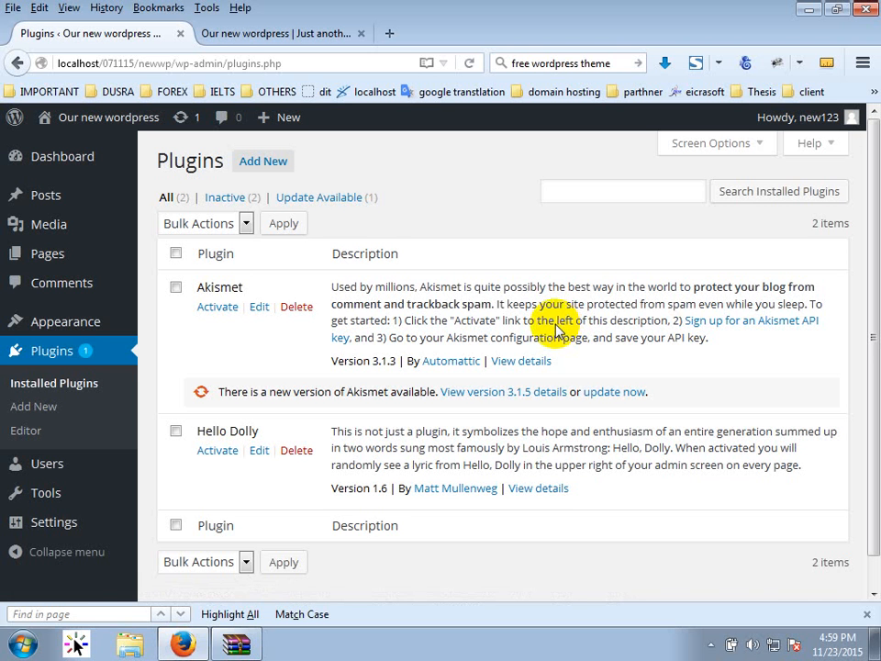
Open the Users list and sort it by Username in ascending order.
scroll(230, 440, "down", 1)
left_click(107, 475)
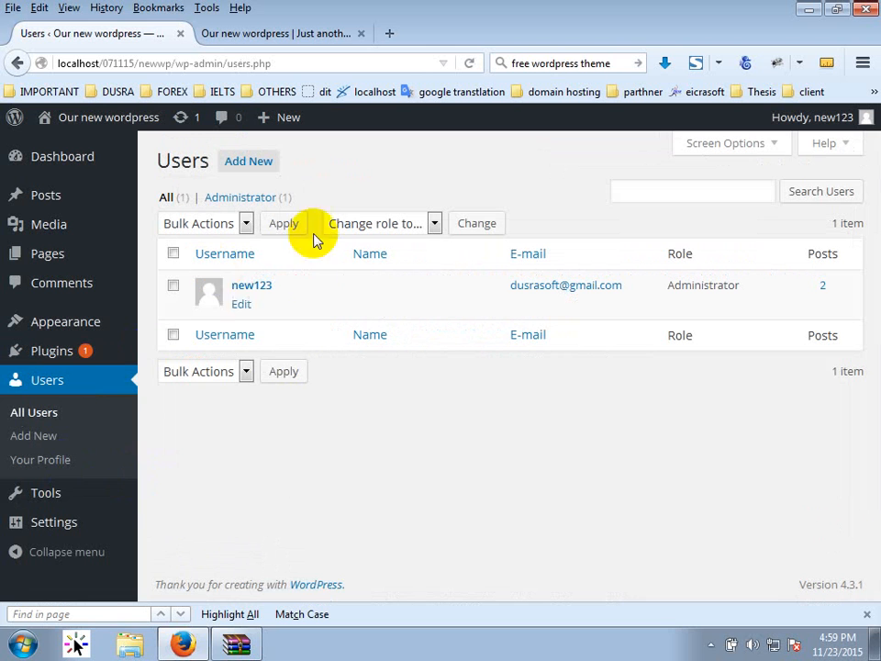
left_click(276, 349)
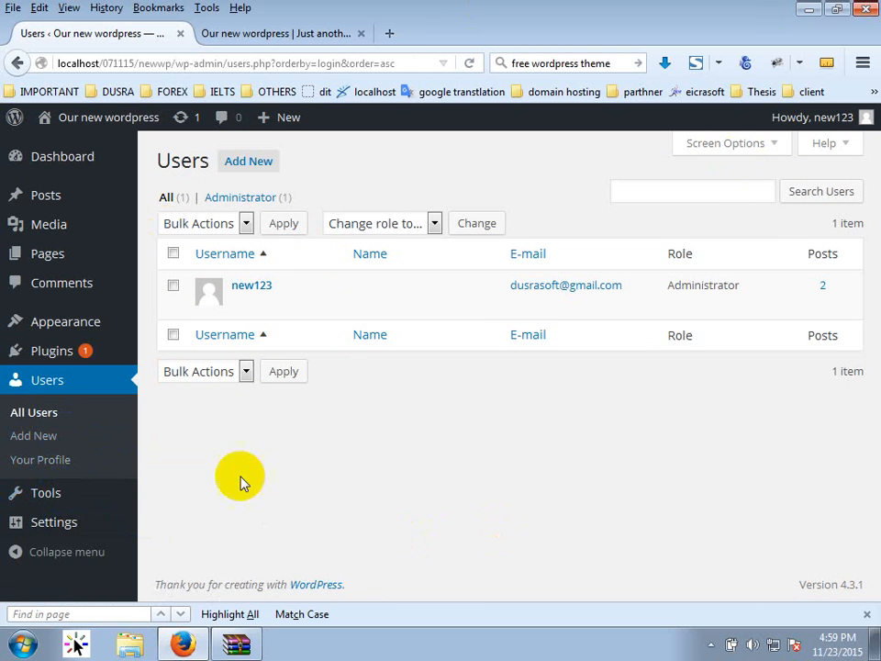
mouse_move(57, 506)
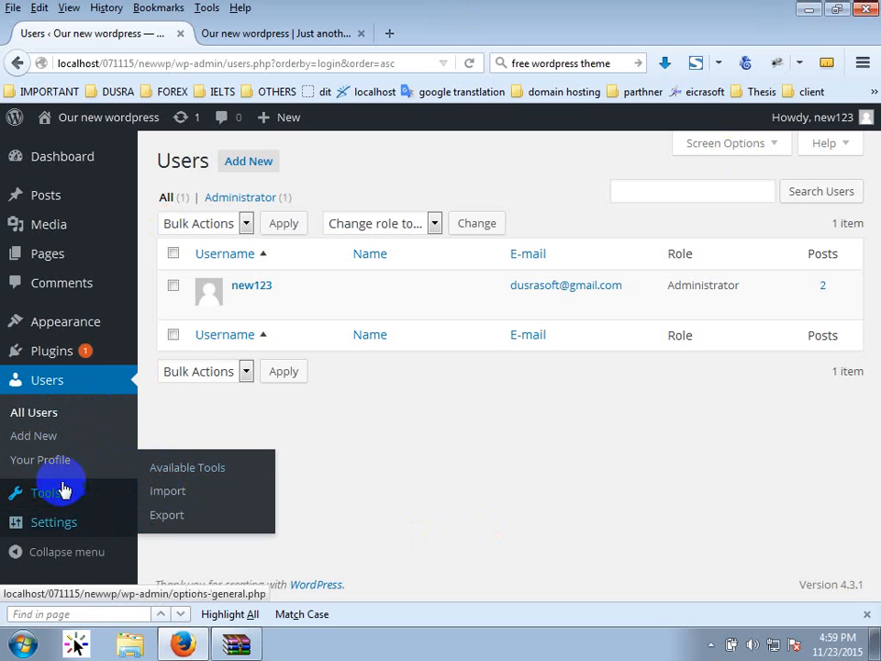
left_click(86, 528)
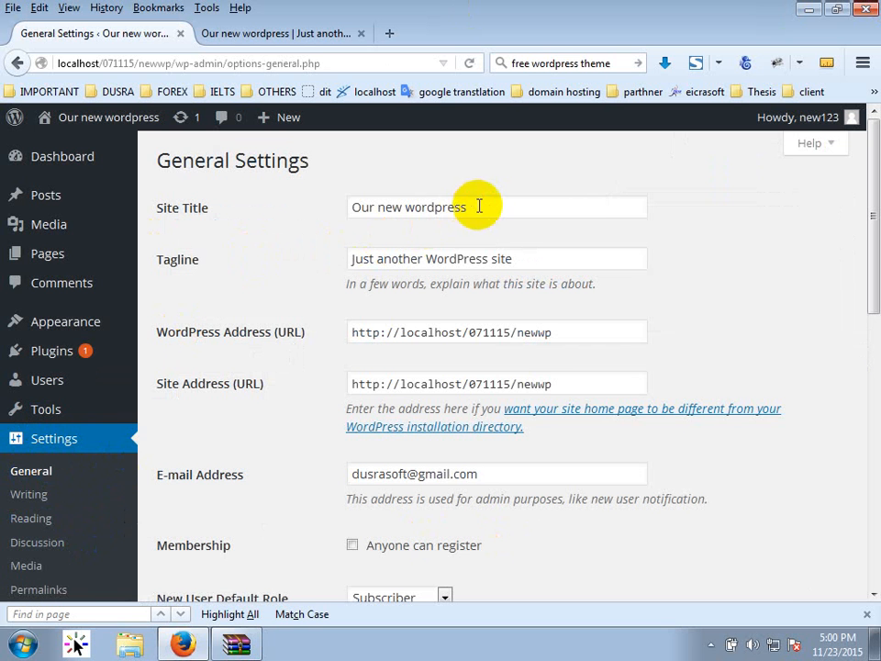
left_click_drag(473, 206, 291, 198)
left_click_drag(534, 258, 291, 331)
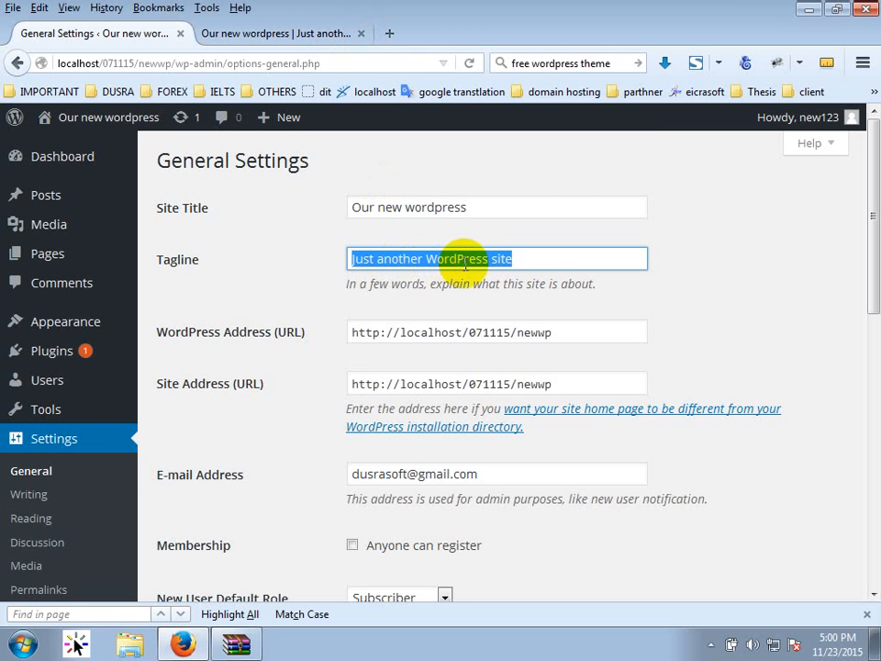
scroll(459, 372, "down", 2)
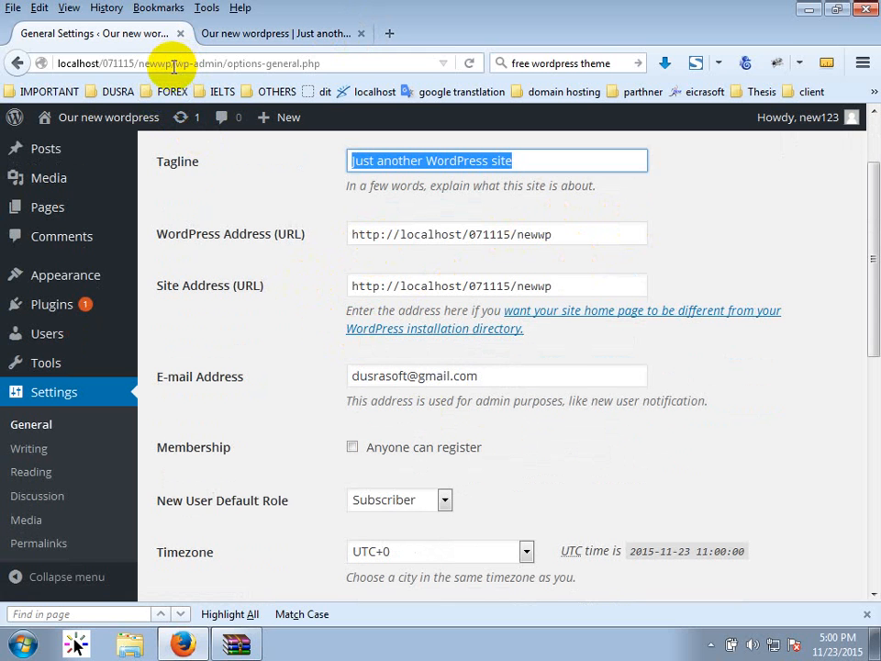
left_click_drag(173, 63, 57, 63)
left_click(694, 222)
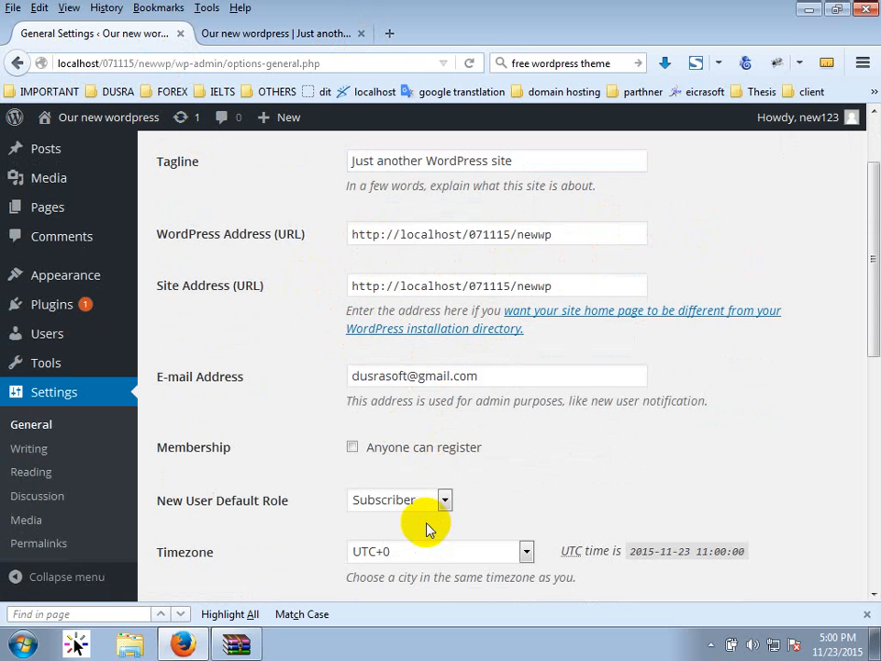
scroll(422, 500, "down", 2)
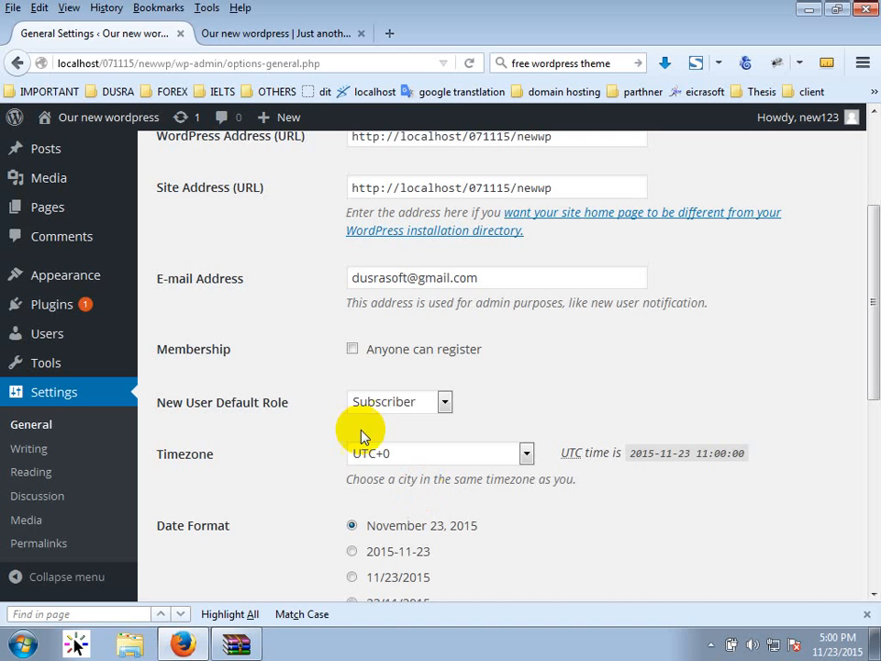
left_click(475, 281)
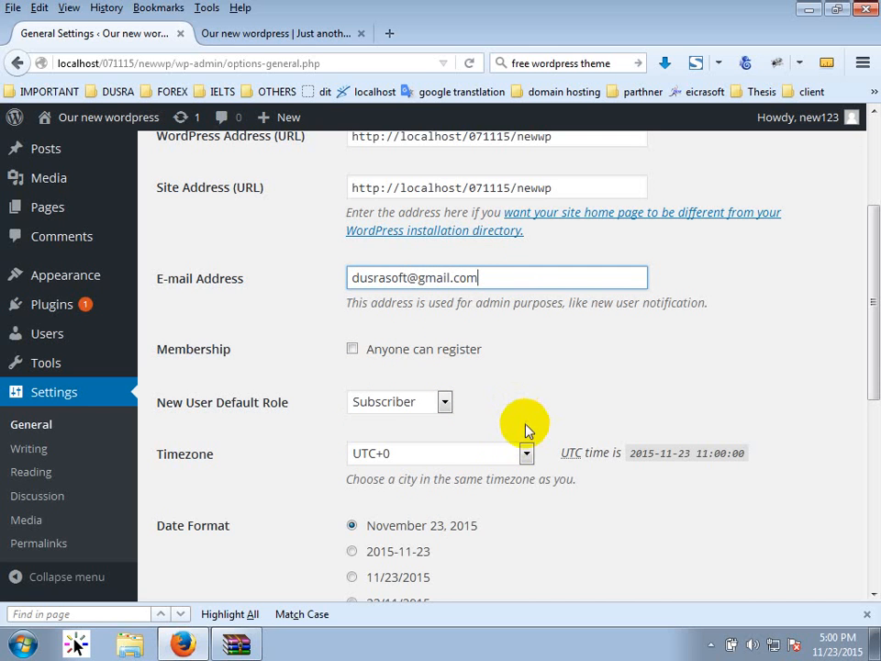
left_click_drag(550, 188, 334, 187)
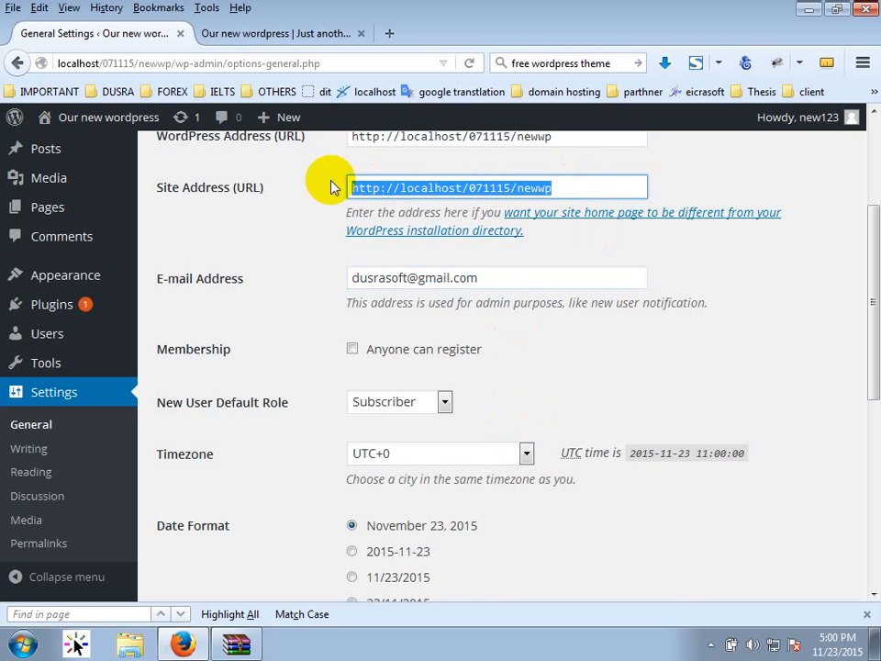
scroll(846, 429, "down", 2)
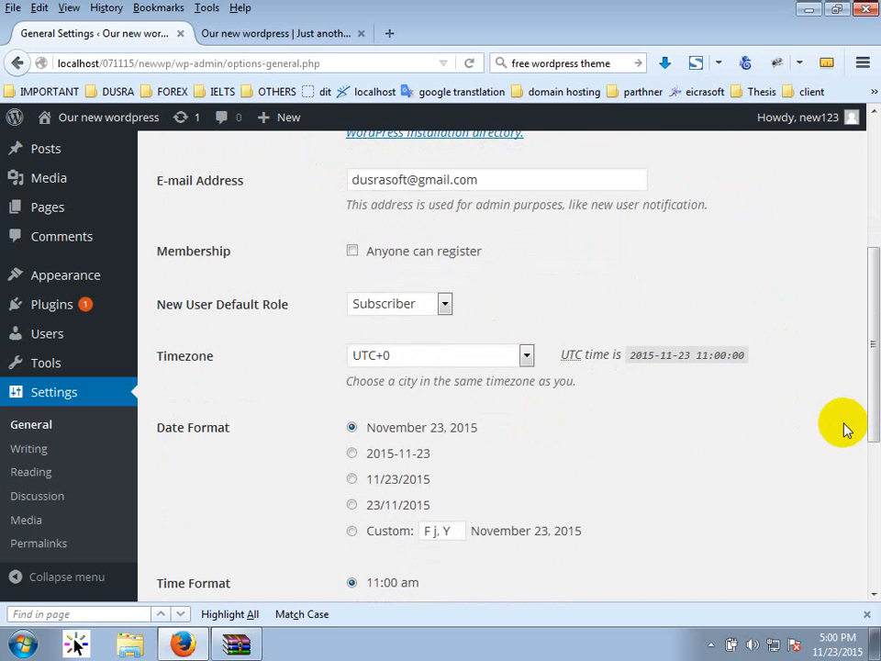
scroll(847, 430, "down", 2)
scroll(846, 430, "up", 2)
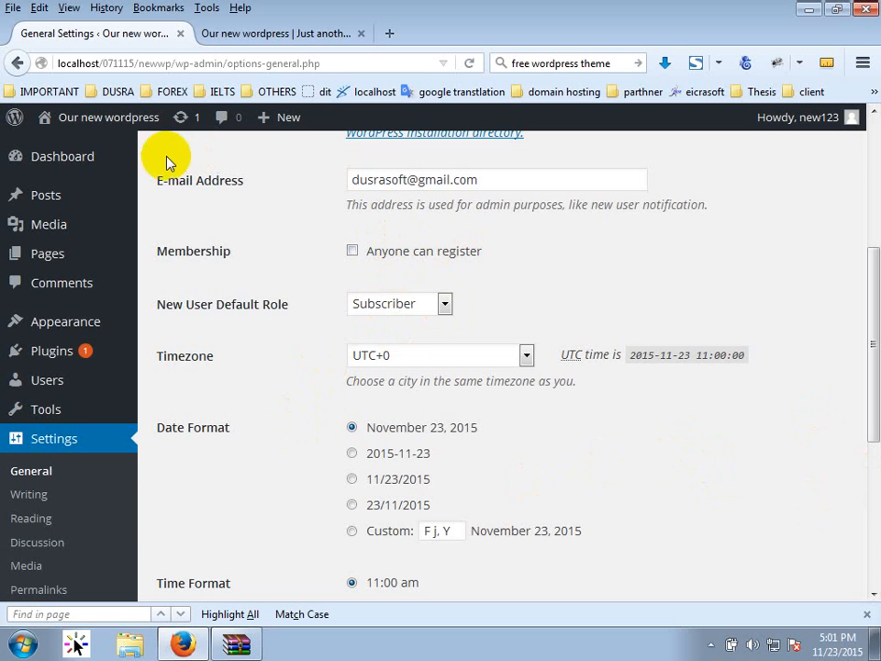
mouse_move(49, 390)
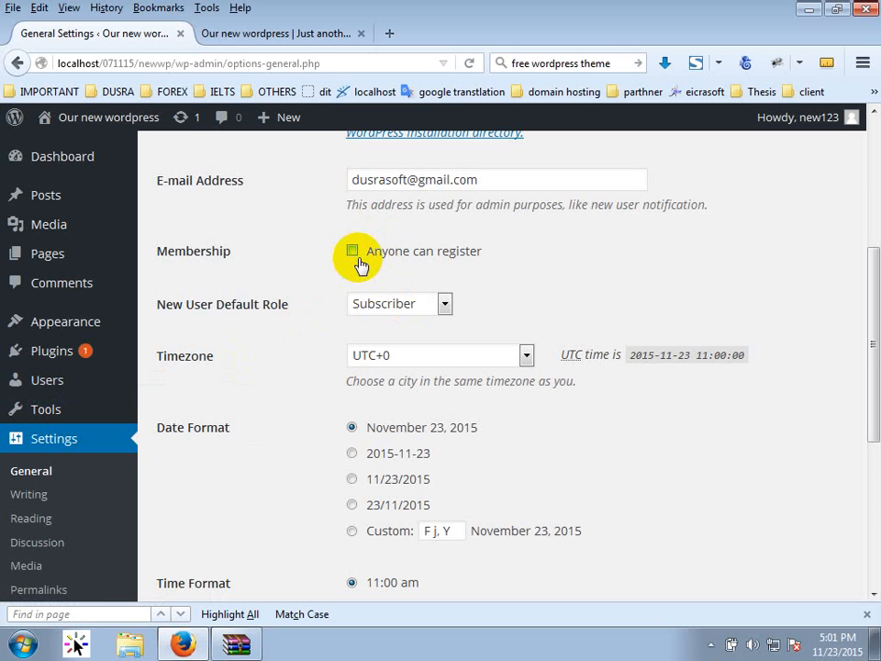
left_click(384, 306)
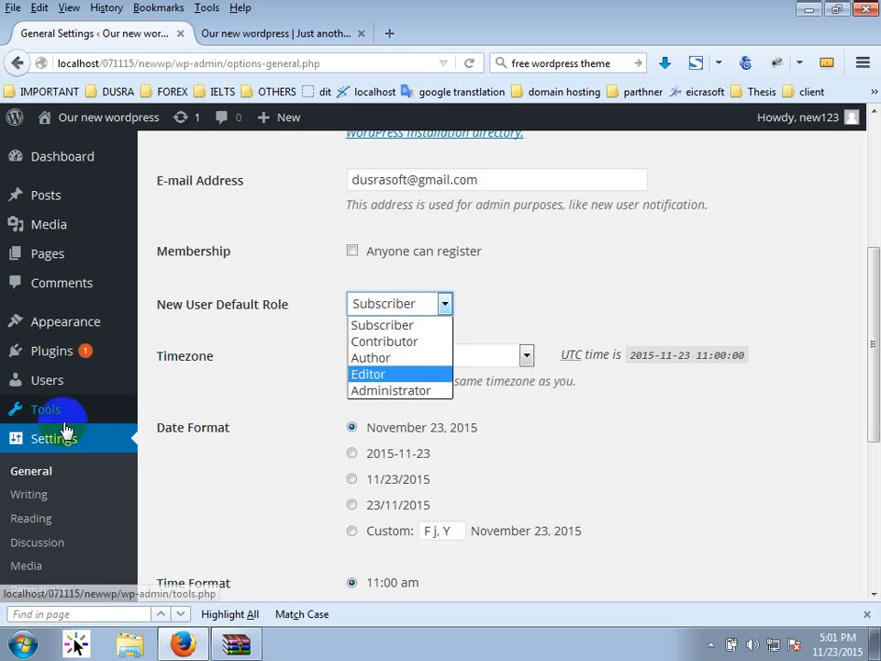
mouse_move(92, 325)
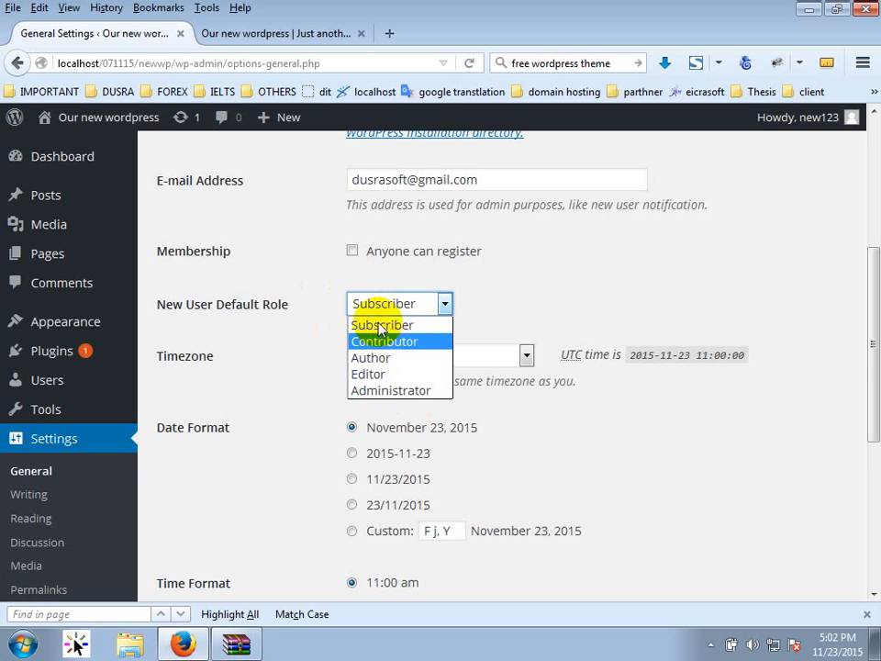
left_click(379, 326)
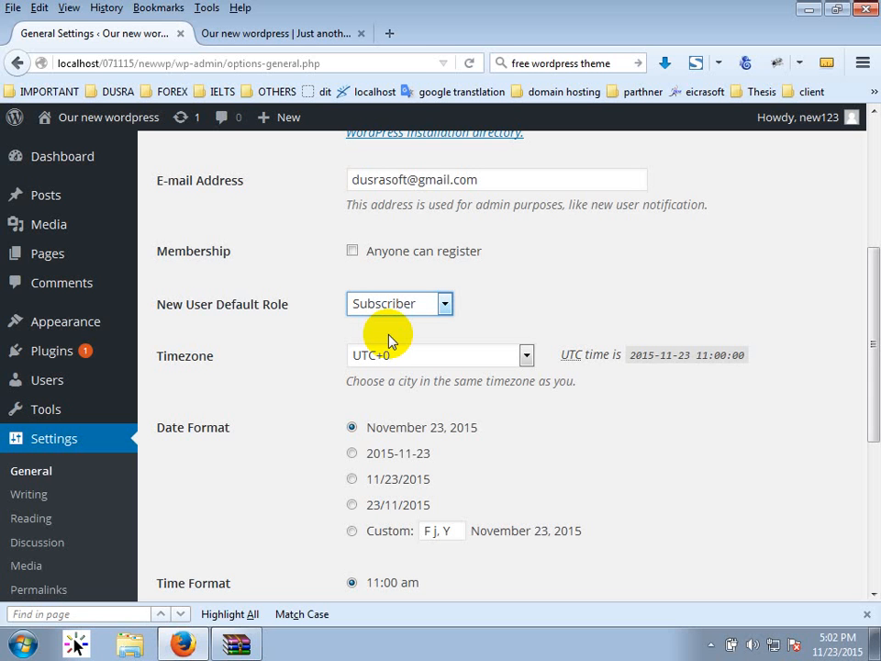
left_click(389, 341)
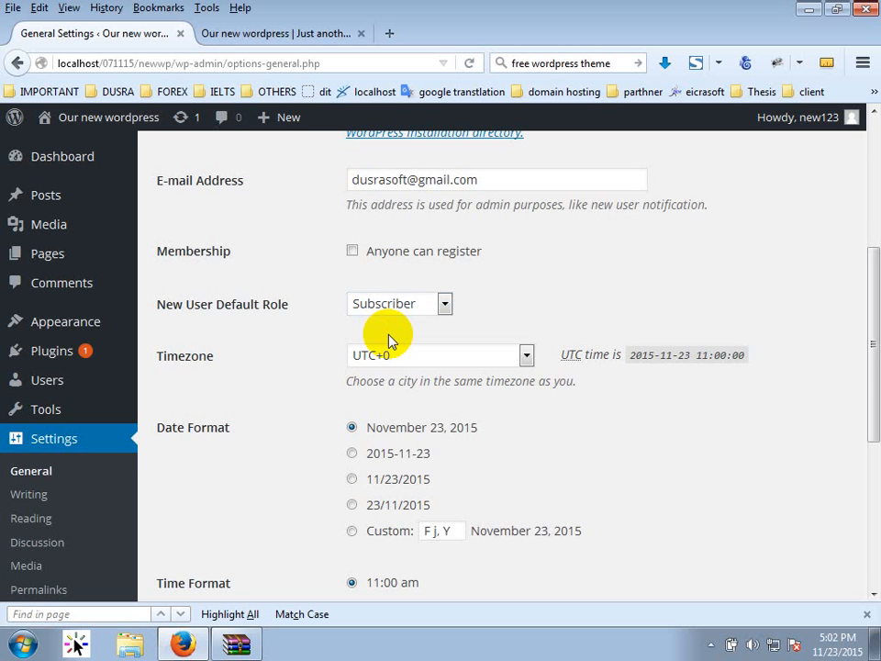
left_click(393, 304)
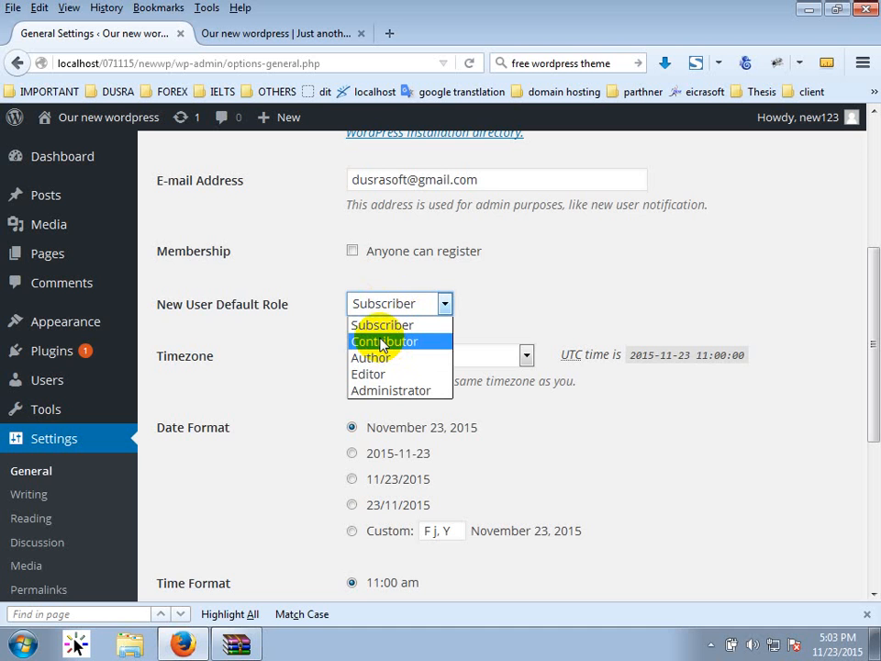
scroll(244, 376, "down", 5)
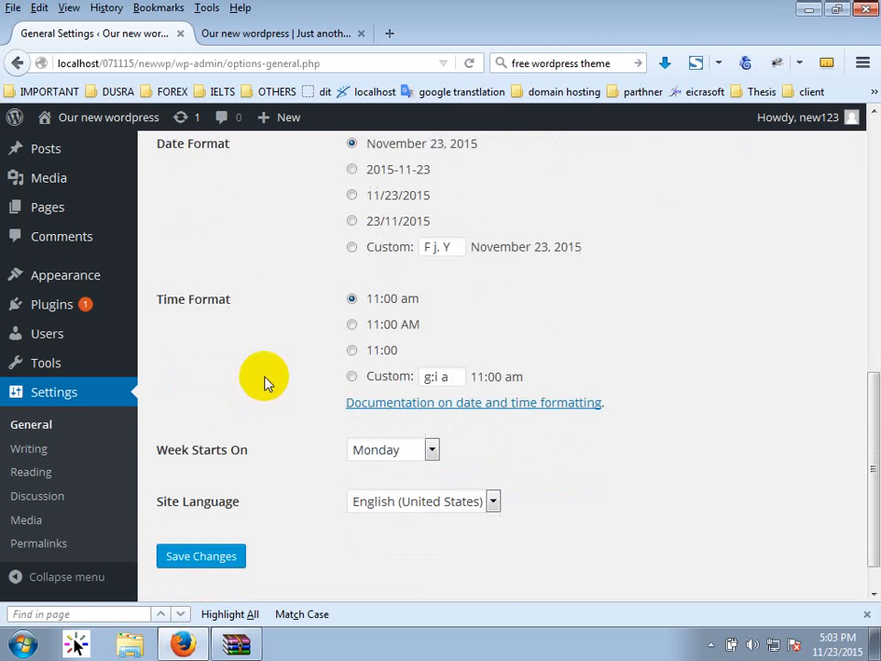
Check the front page's current post dates, then return to General Settings.
scroll(266, 382, "down", 1)
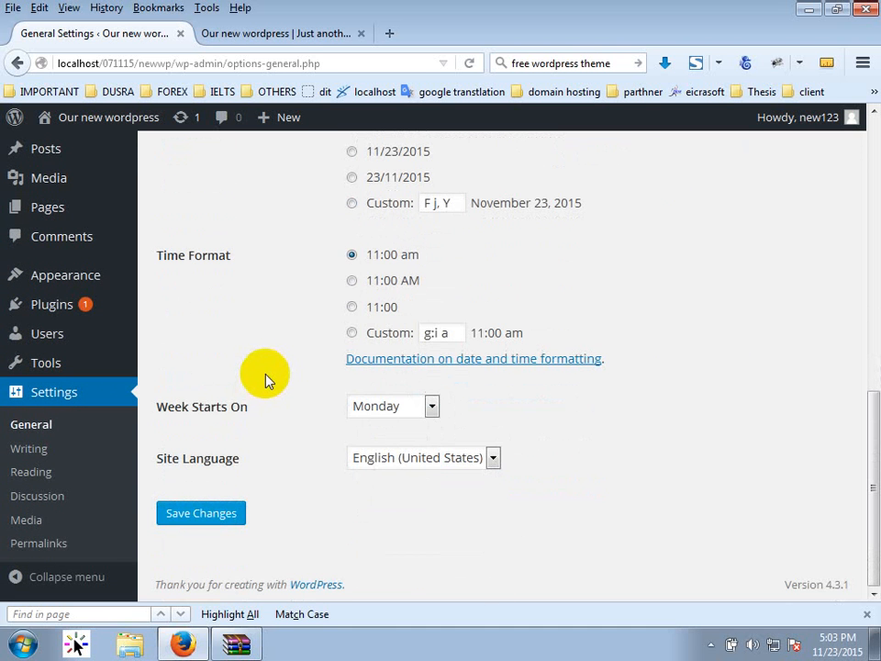
left_click(266, 385)
scroll(276, 395, "up", 4)
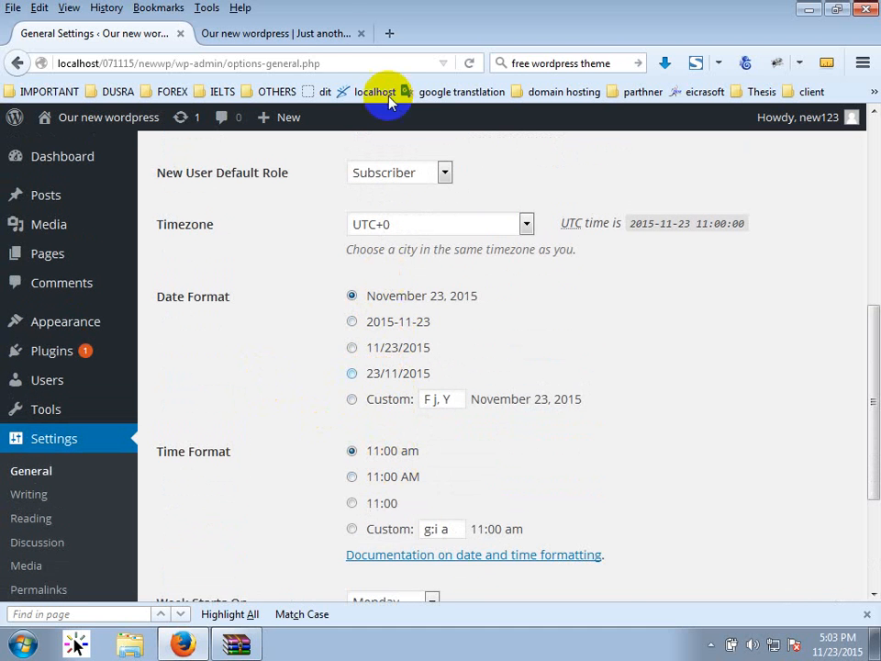
left_click(303, 33)
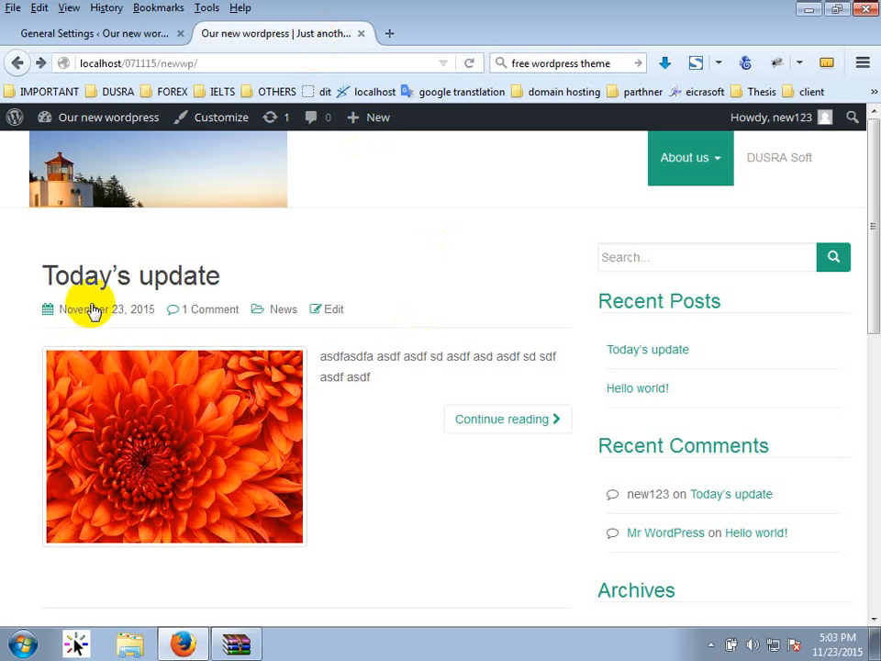
left_click(129, 35)
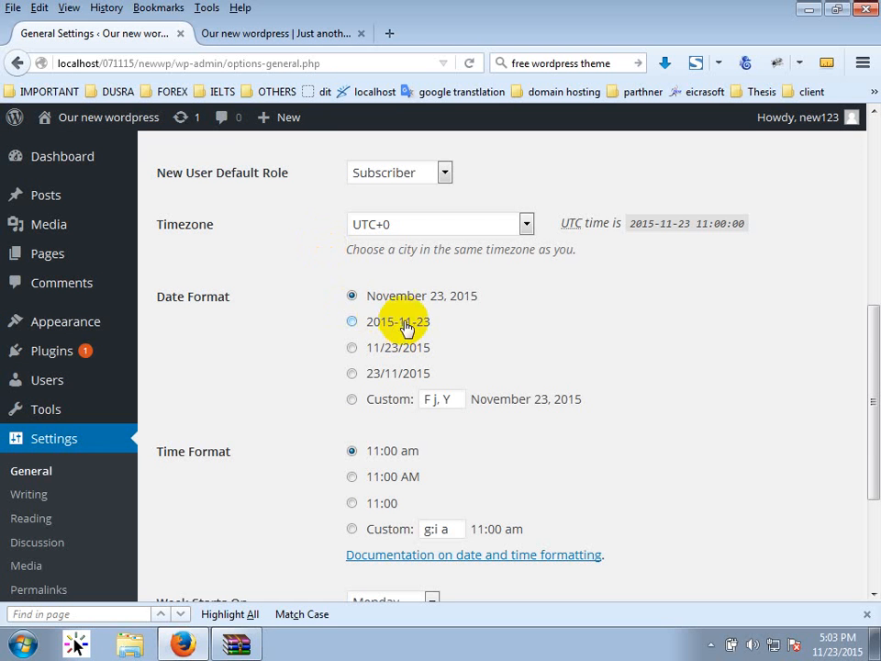
Save the 23/11/2015 (d/m/Y) date format and reload the front page to check dates.
left_click(403, 377)
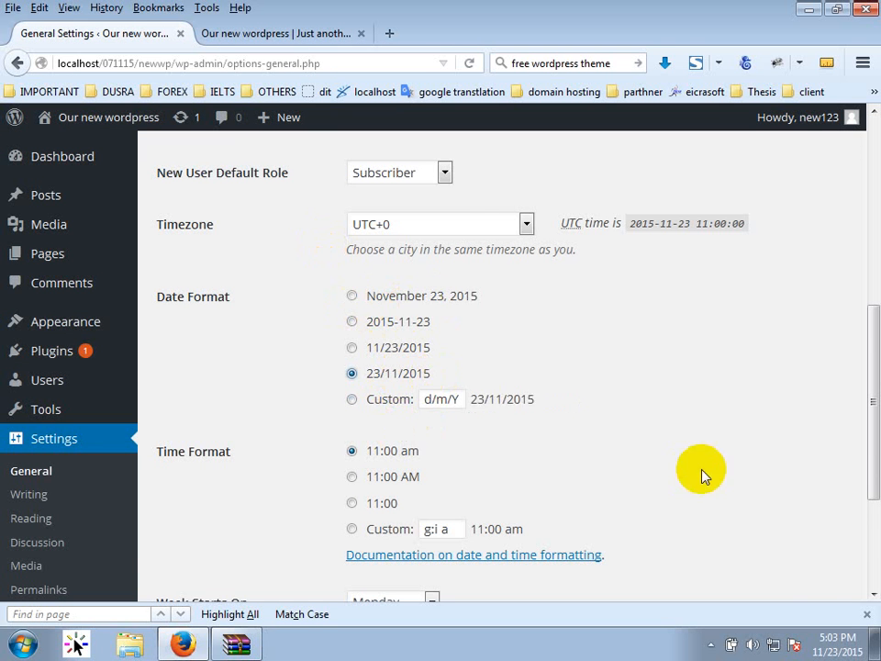
scroll(319, 488, "down", 4)
left_click(201, 513)
left_click(294, 33)
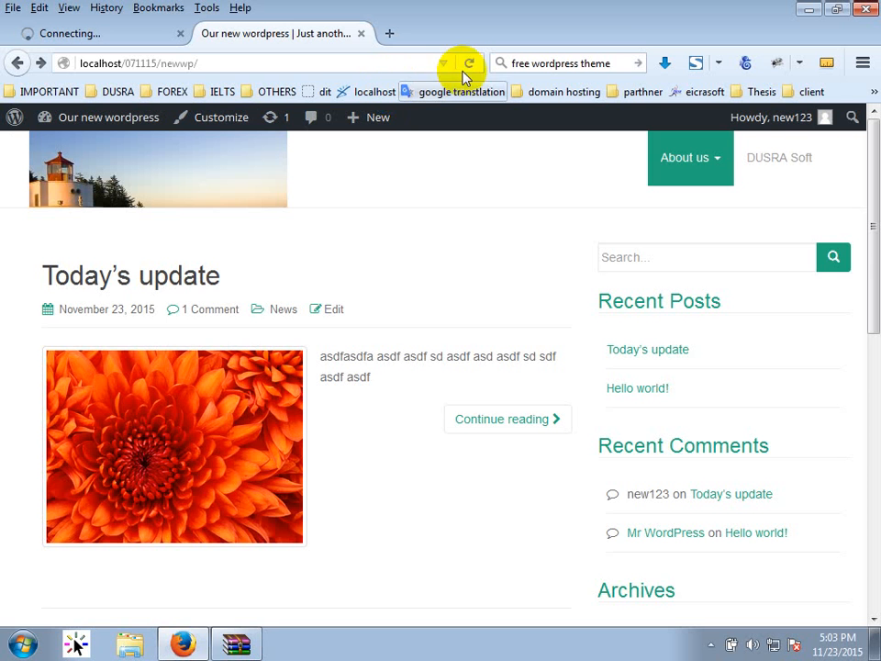
left_click(469, 63)
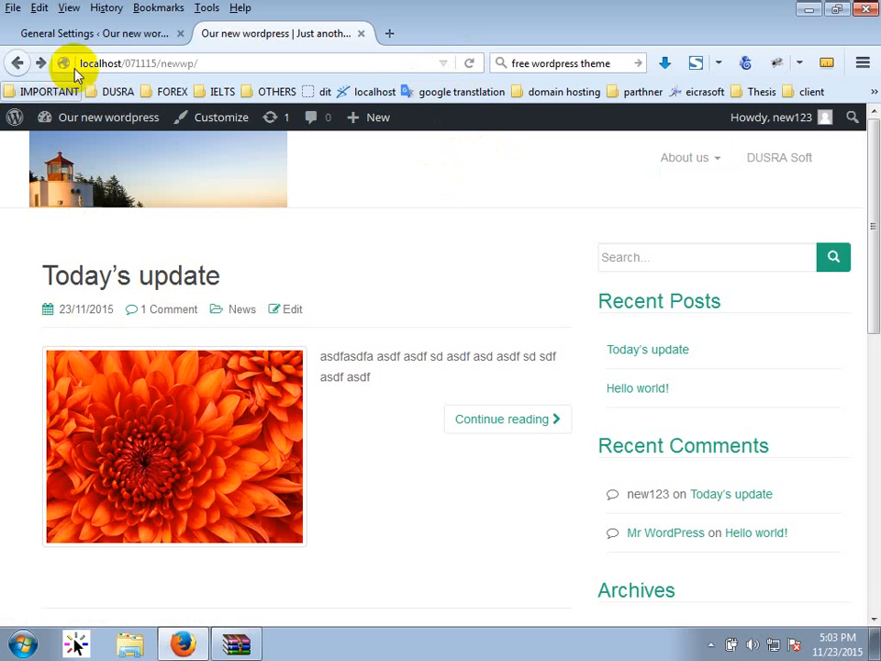
left_click(95, 33)
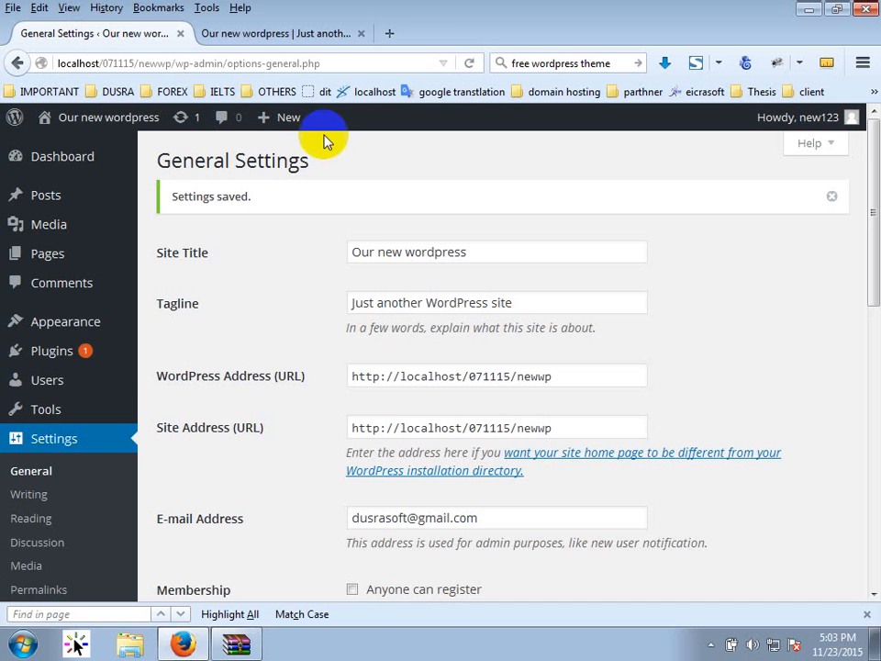
scroll(272, 373, "down", 5)
scroll(275, 381, "down", 4)
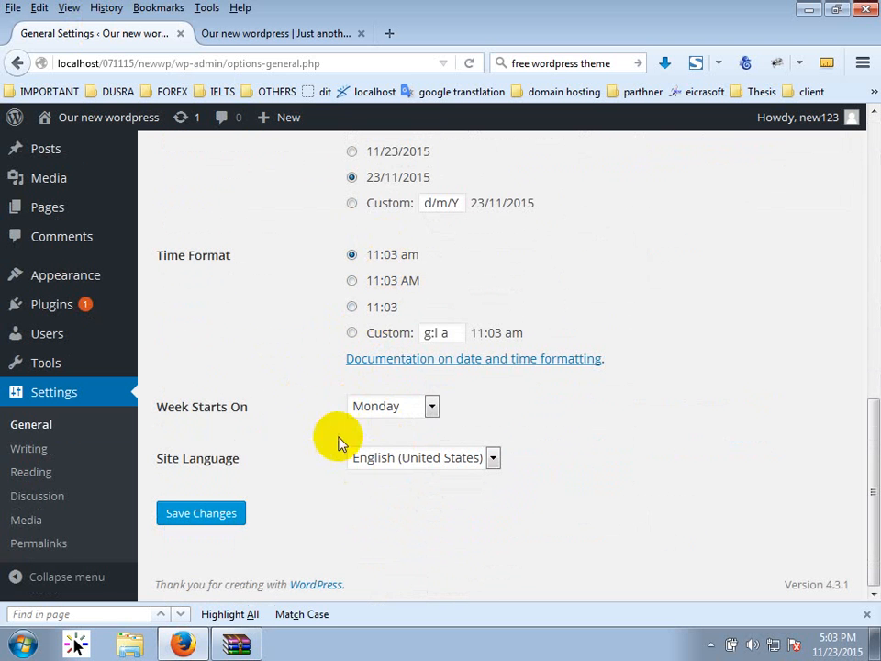
Leave the week start day on Monday in General Settings.
left_click(393, 407)
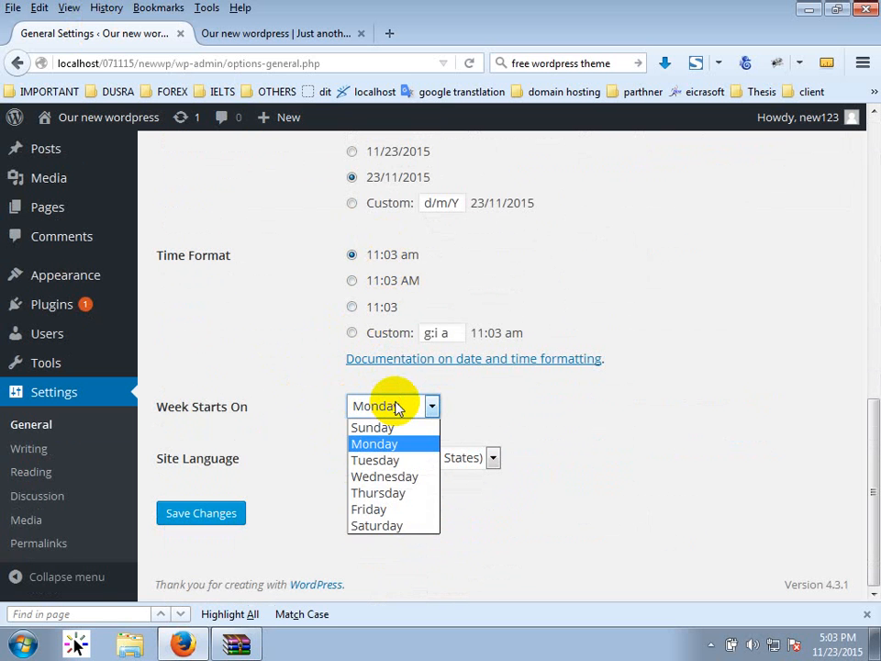
left_click(549, 435)
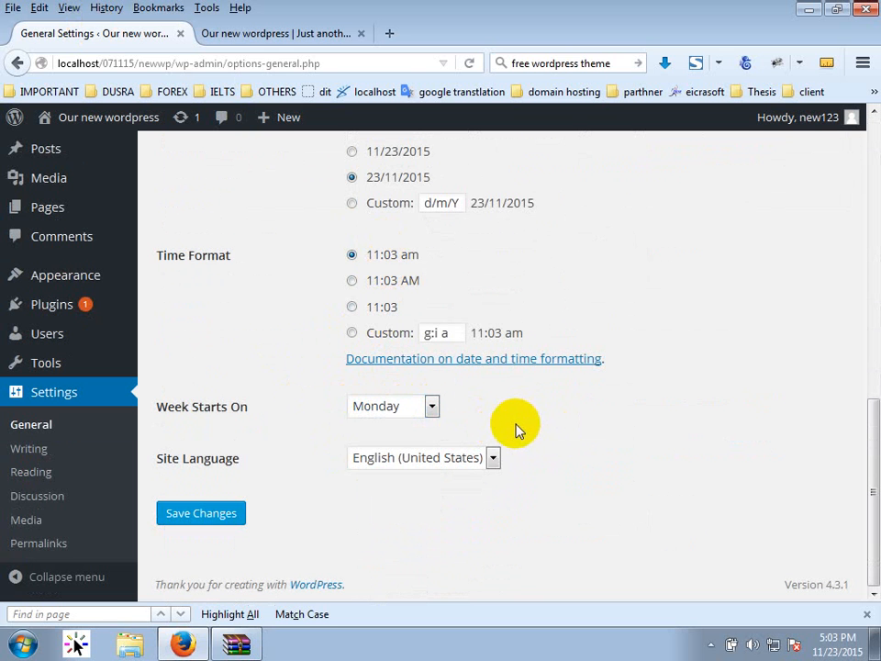
scroll(517, 424, "up", 3)
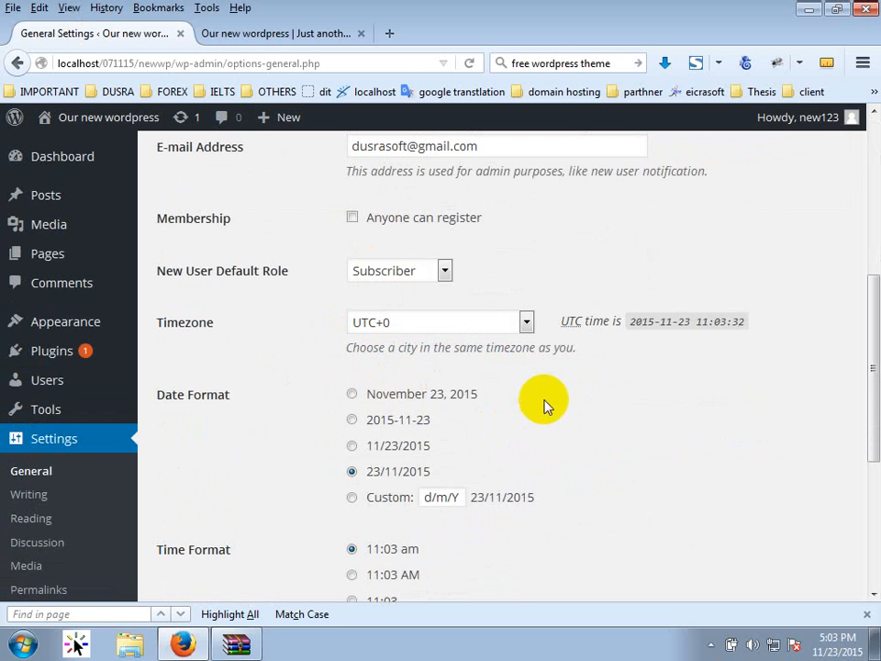
Set the site timezone to UTC+6, then go to the Writing settings.
left_click(464, 322)
scroll(477, 491, "down", 10)
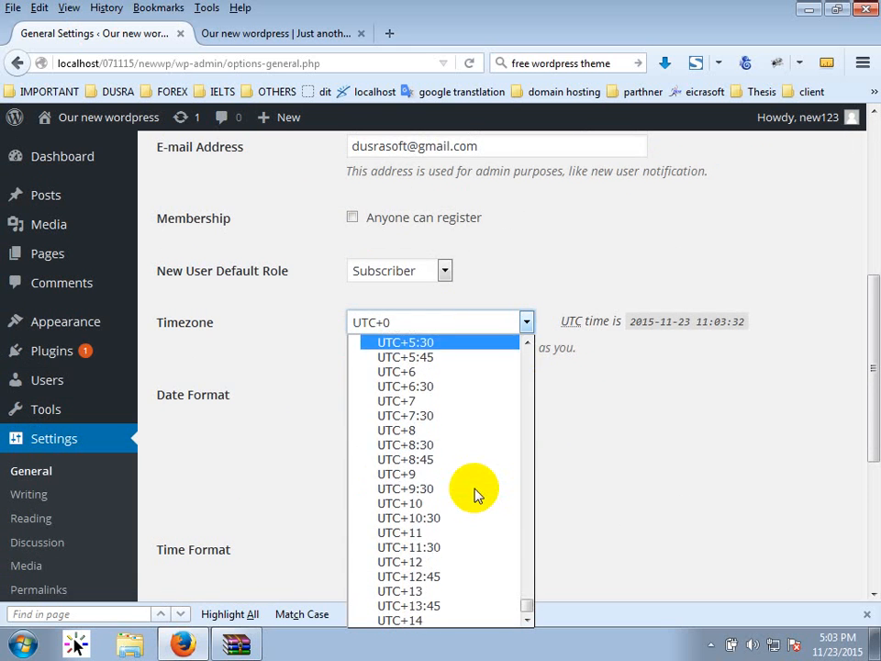
scroll(475, 495, "up", 3)
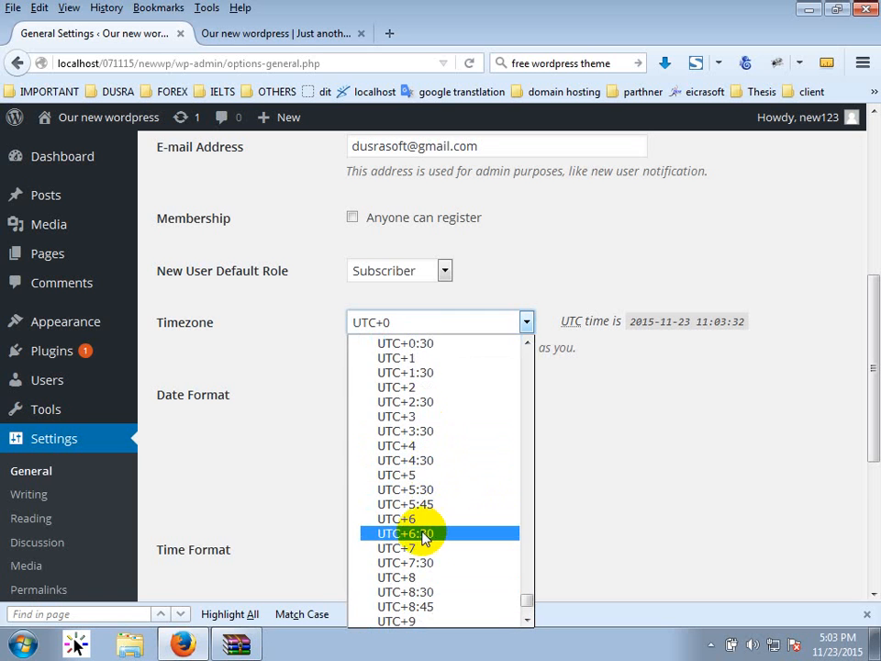
left_click(428, 518)
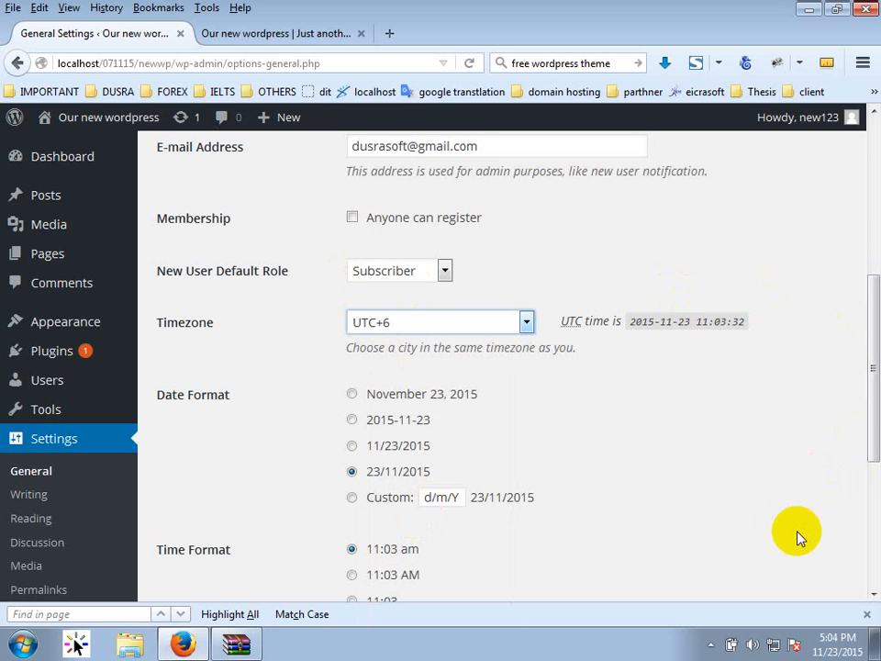
scroll(708, 390, "down", 2)
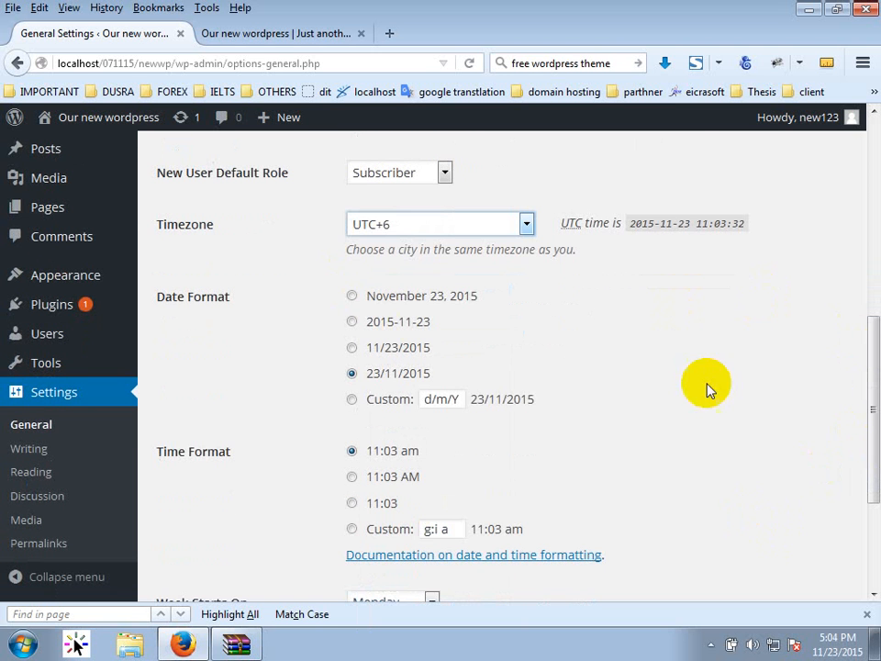
left_click(366, 222)
scroll(376, 298, "up", 6)
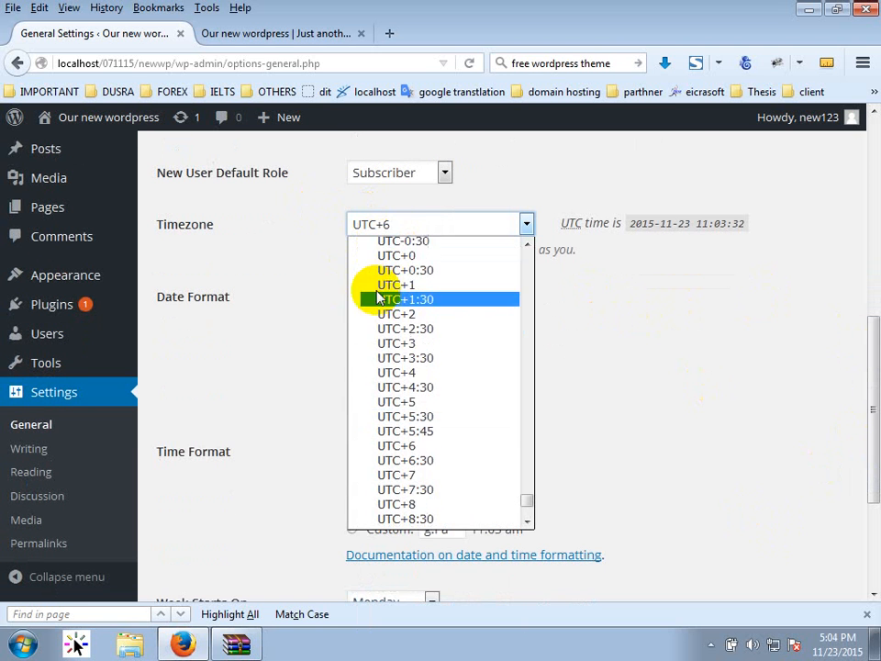
scroll(387, 298, "up", 20)
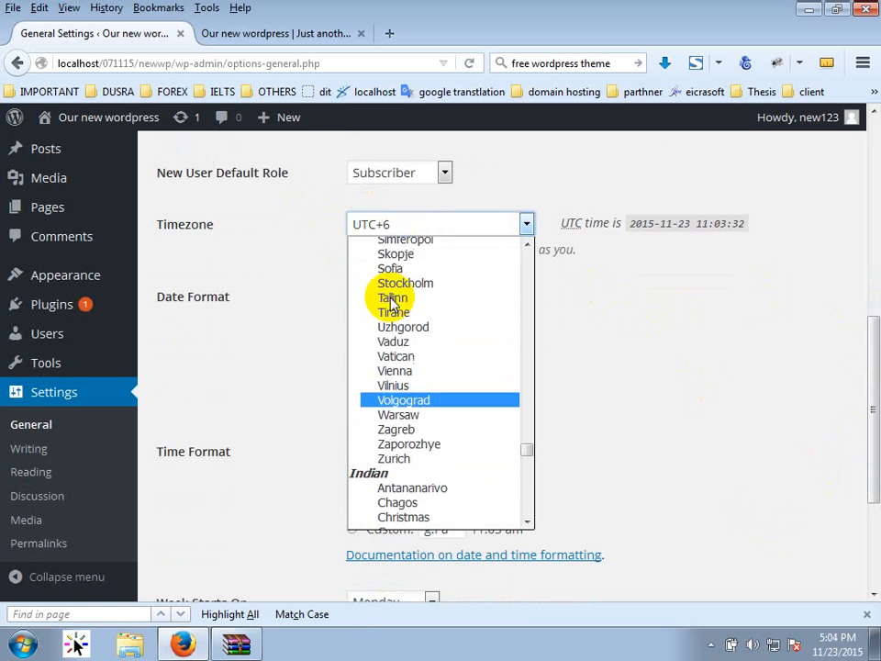
left_click(622, 392)
scroll(321, 423, "down", 4)
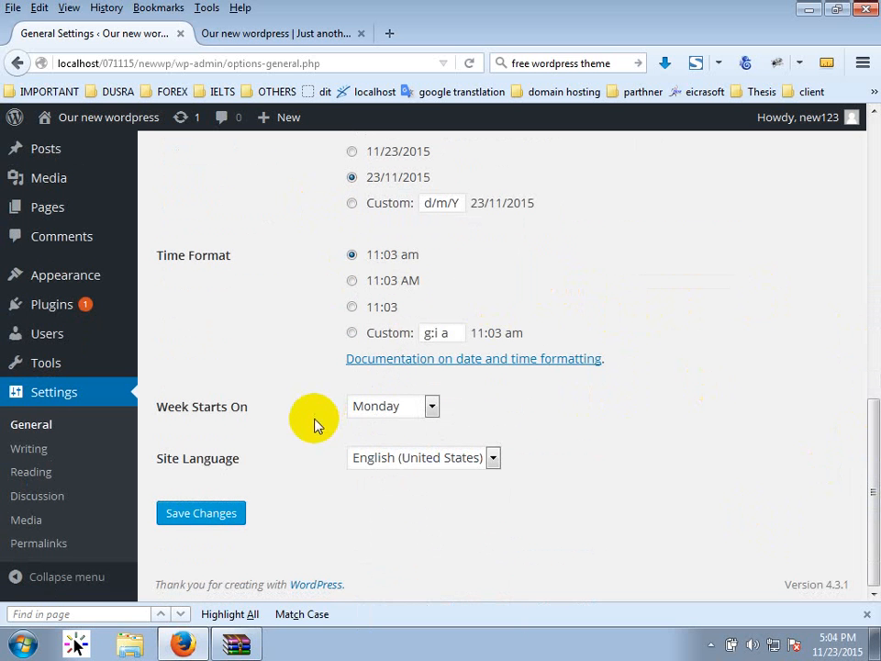
left_click(29, 447)
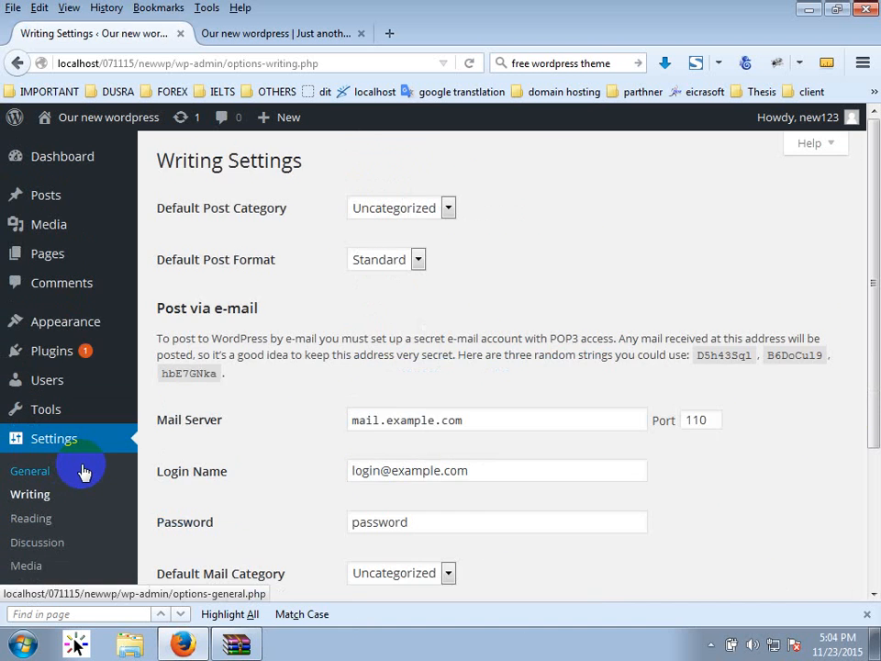
Review the Writing settings (Uncategorized category, Standard format), then go to Reading settings.
scroll(394, 431, "down", 2)
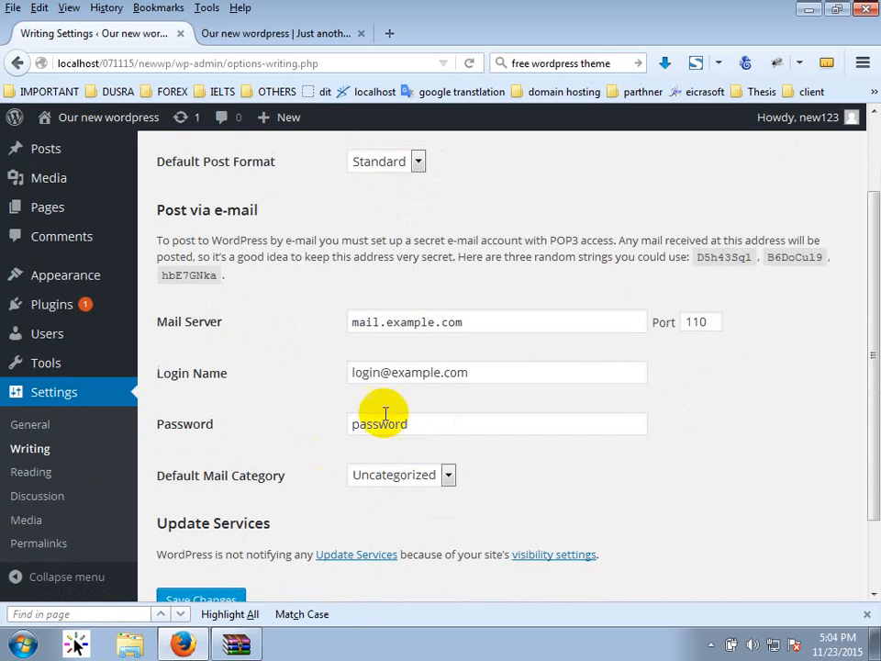
scroll(321, 491, "down", 2)
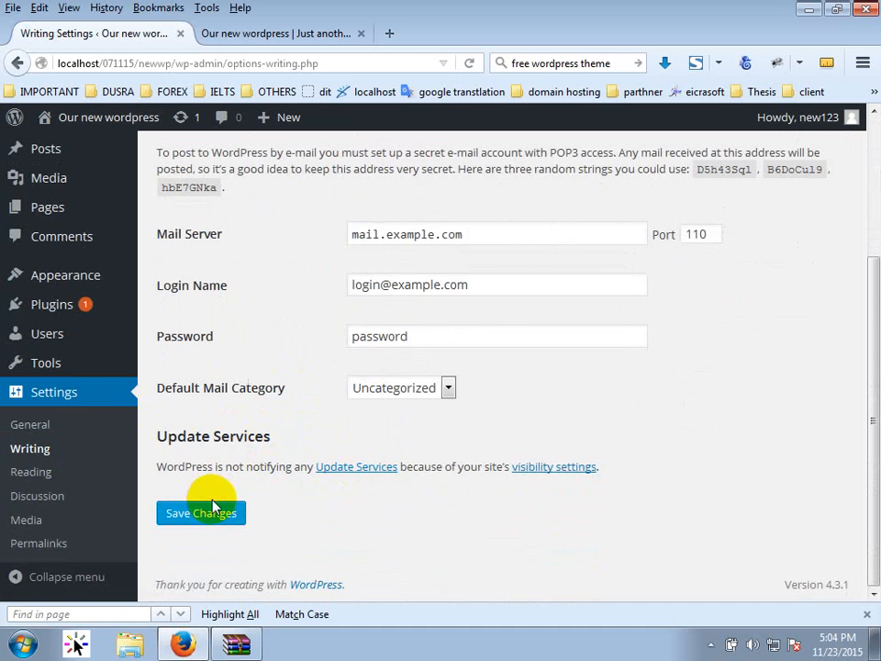
scroll(213, 508, "up", 4)
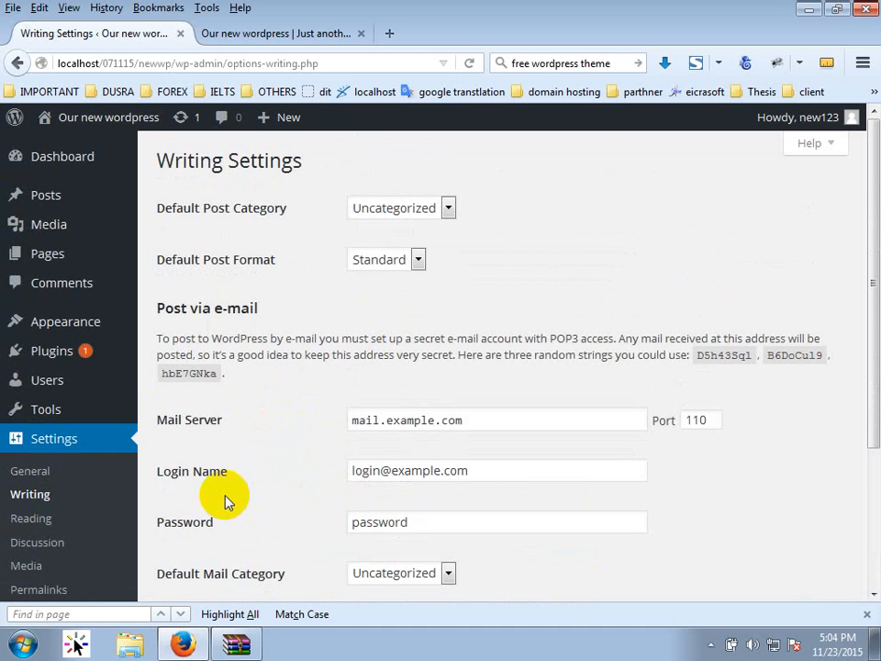
scroll(228, 500, "down", 4)
left_click(55, 471)
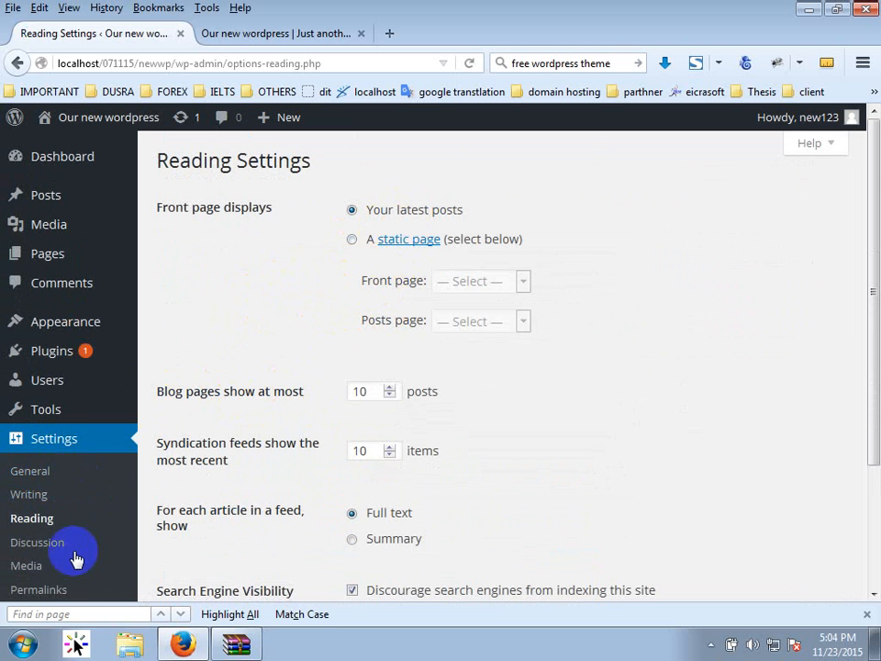
Go to Settings > Discussion.
left_click(29, 544)
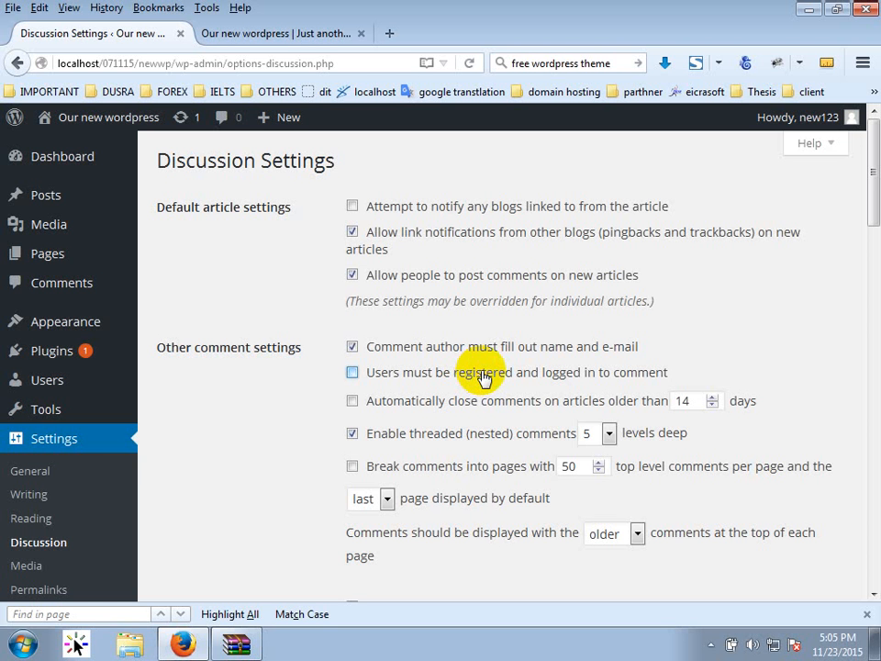
scroll(320, 432, "down", 5)
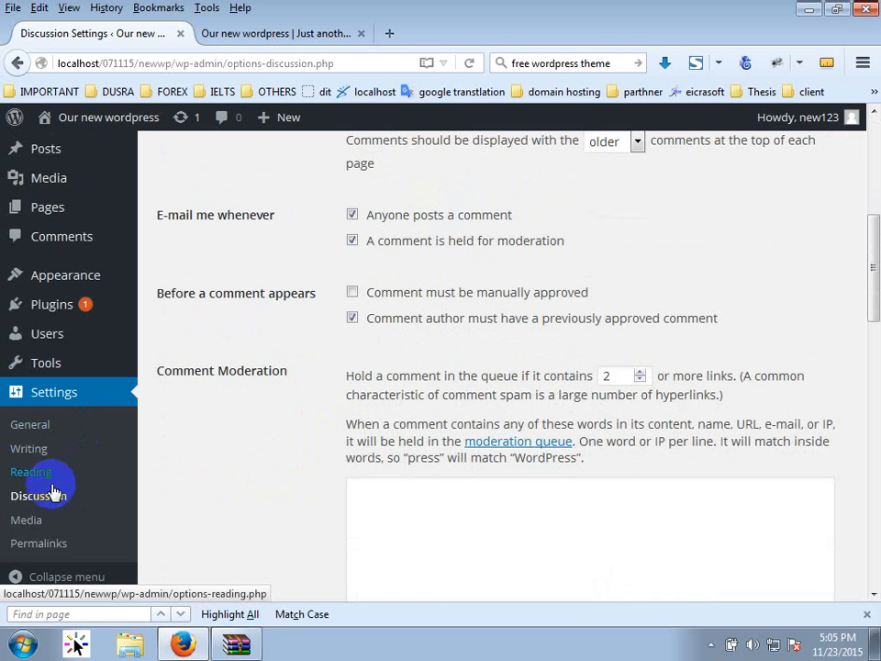
scroll(331, 261, "up", 3)
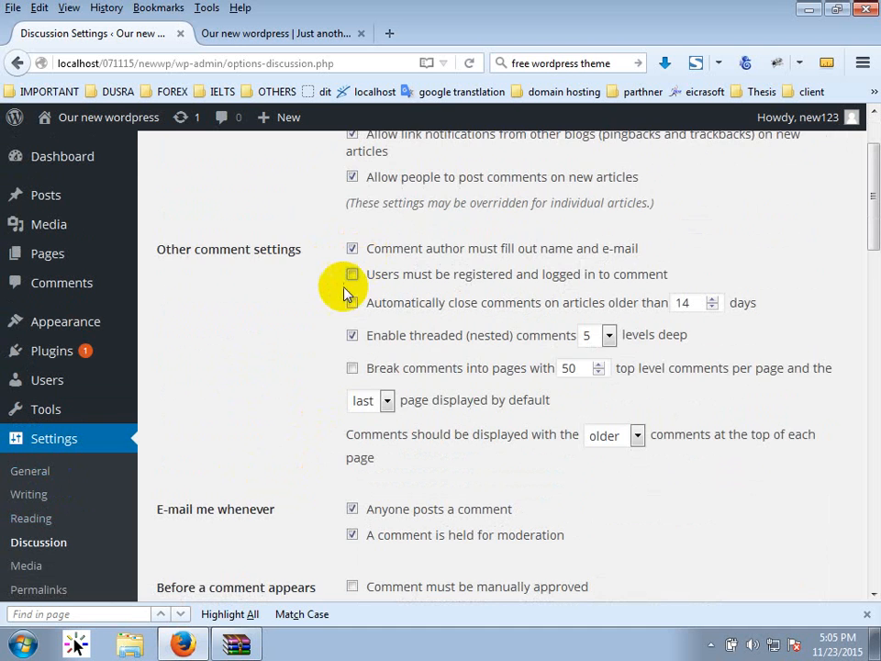
scroll(347, 342, "down", 1)
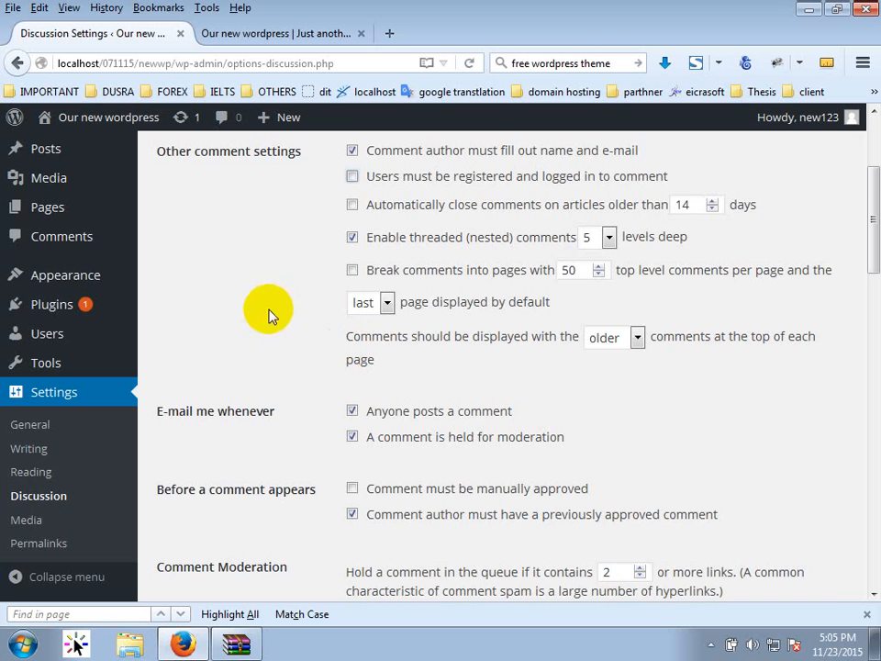
scroll(301, 370, "down", 6)
scroll(90, 496, "down", 7)
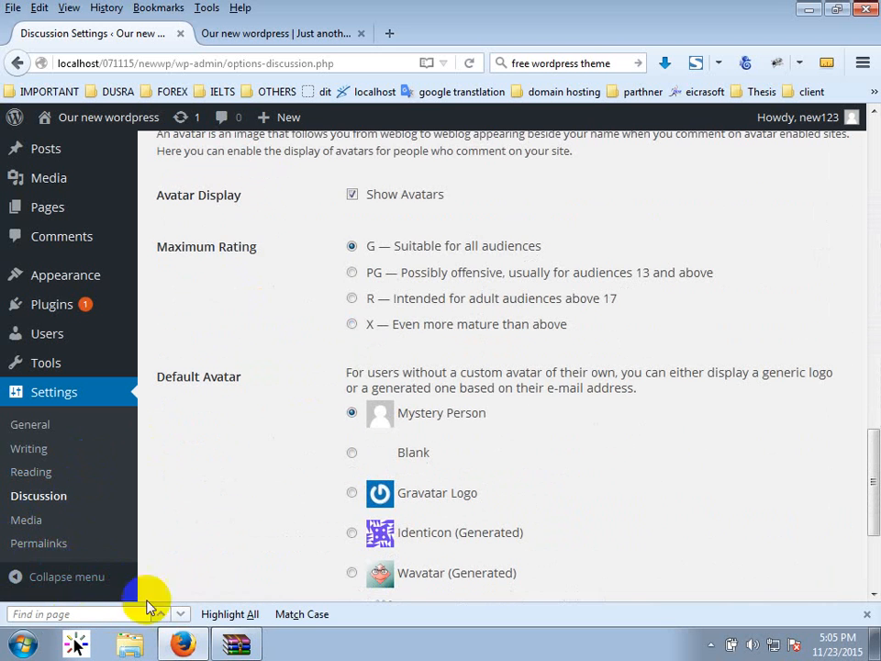
Open Permalink settings and confirm the Today's update post's address ends in ?p=4.
left_click(36, 547)
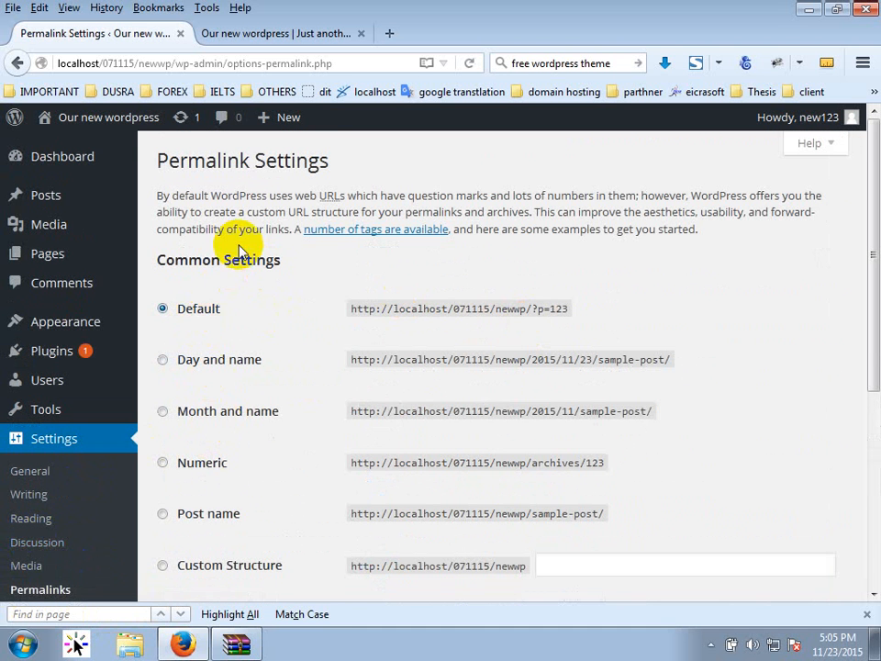
left_click(308, 23)
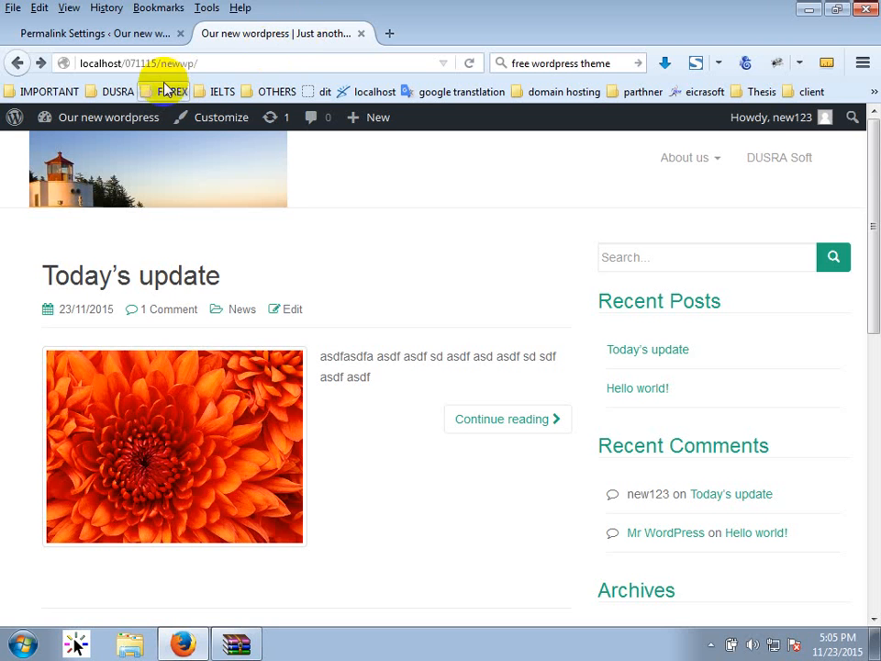
left_click(134, 278)
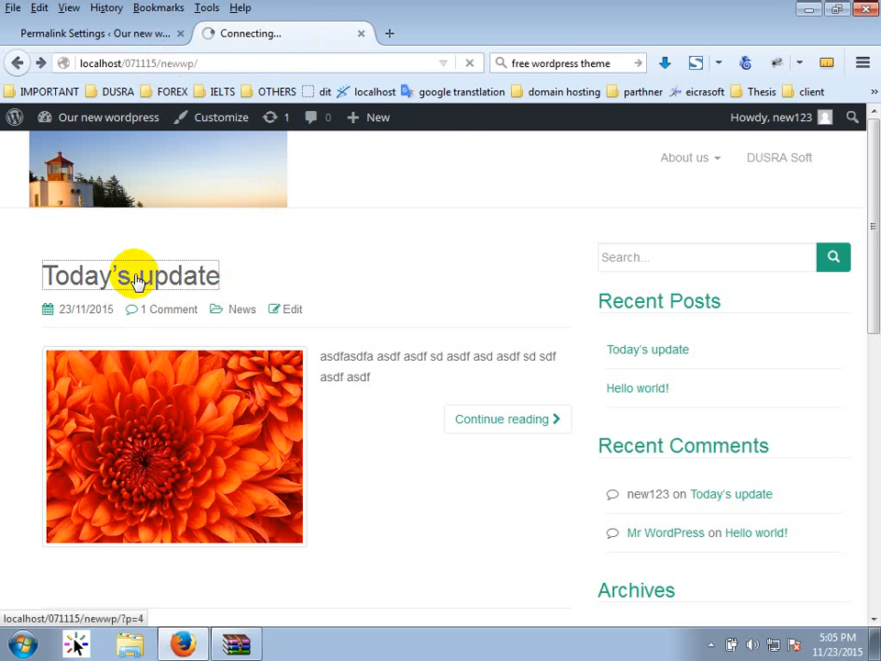
double_click(146, 65)
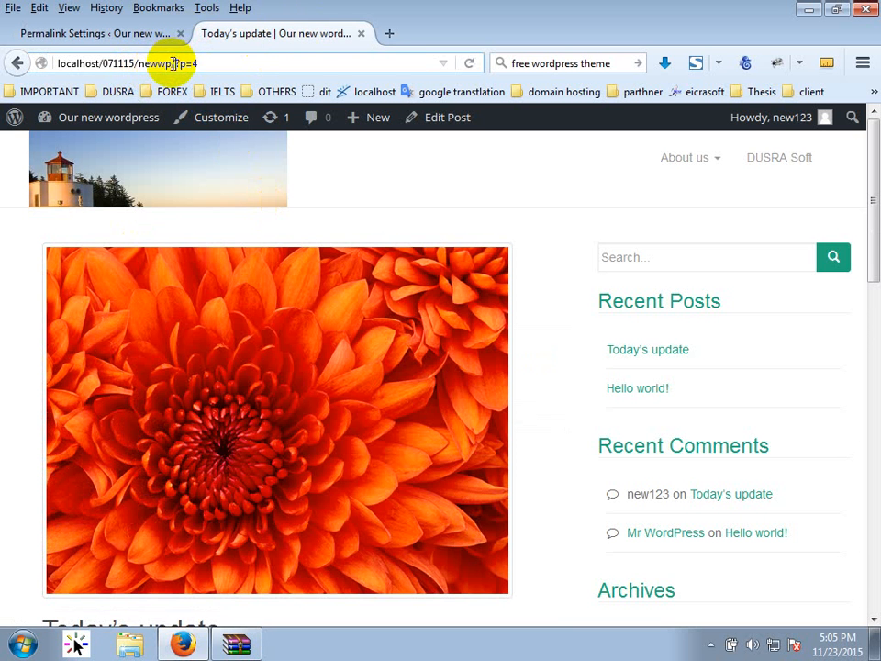
left_click_drag(172, 63, 11, 57)
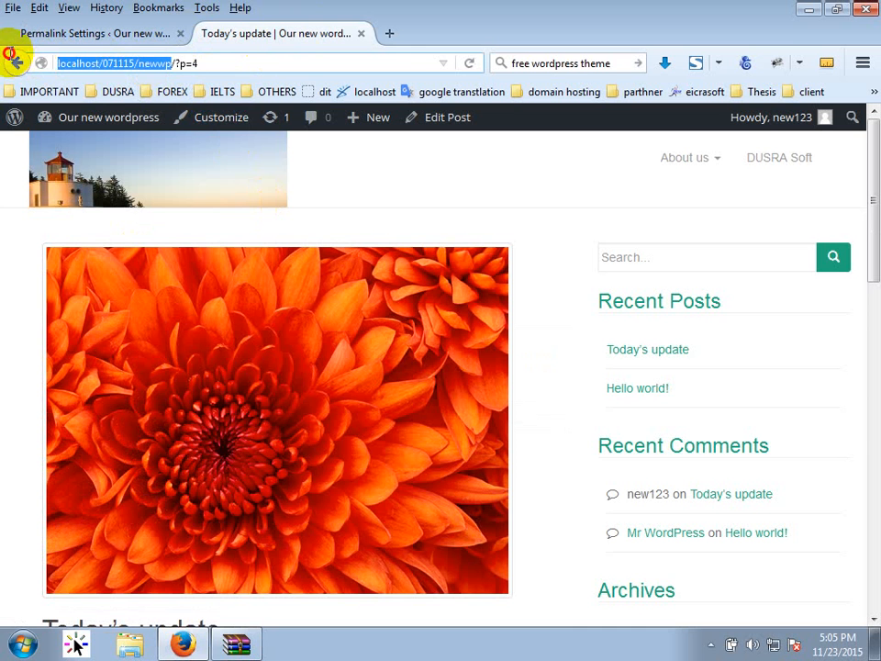
left_click(183, 64)
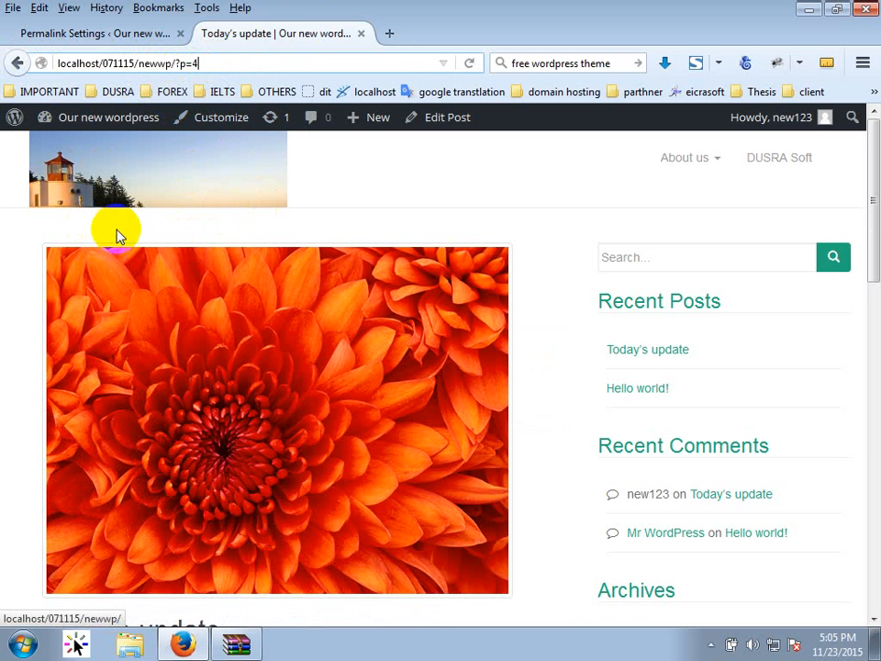
left_click(135, 35)
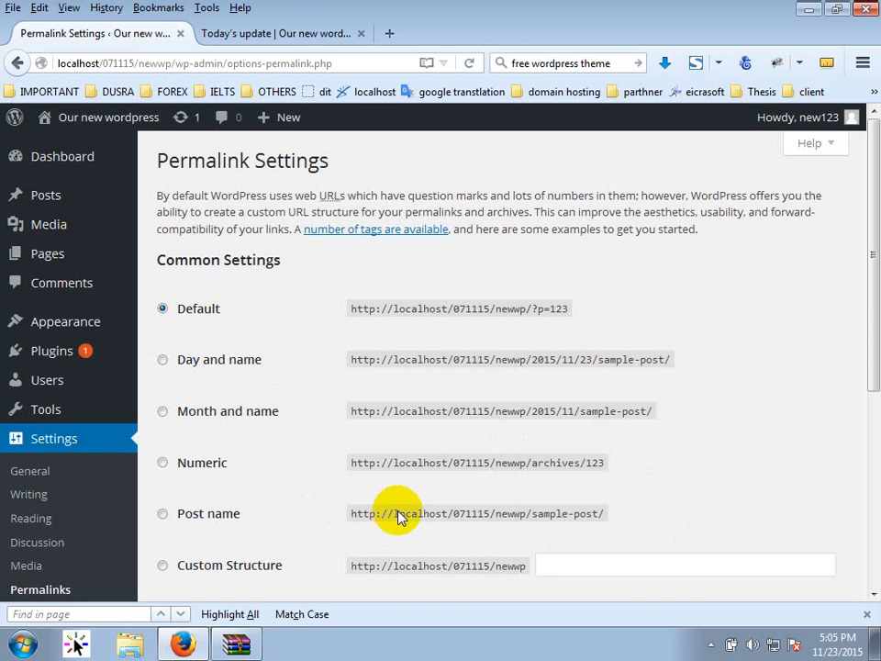
Switch the permalink structure to Post name and save.
left_click(207, 525)
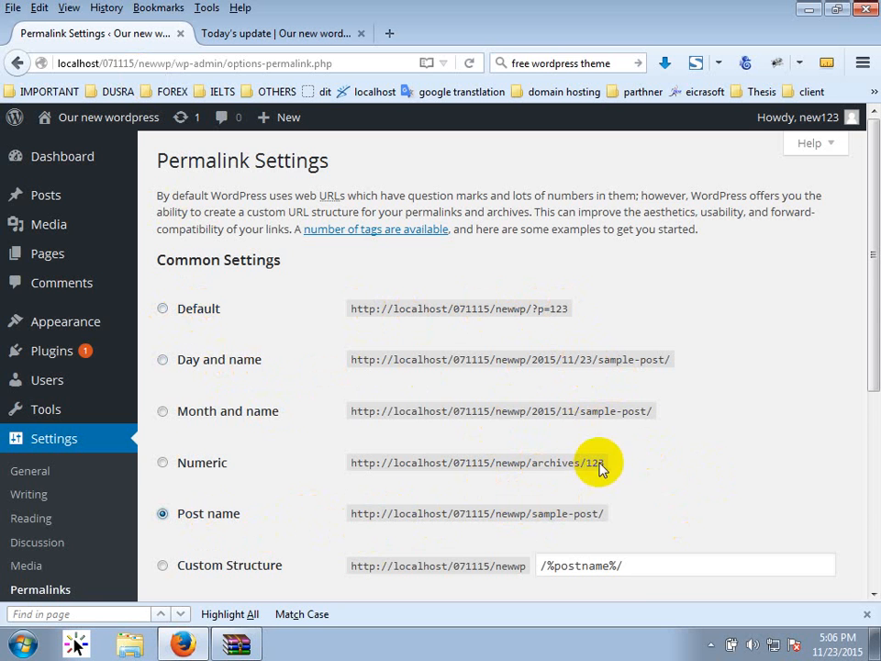
scroll(505, 404, "down", 3)
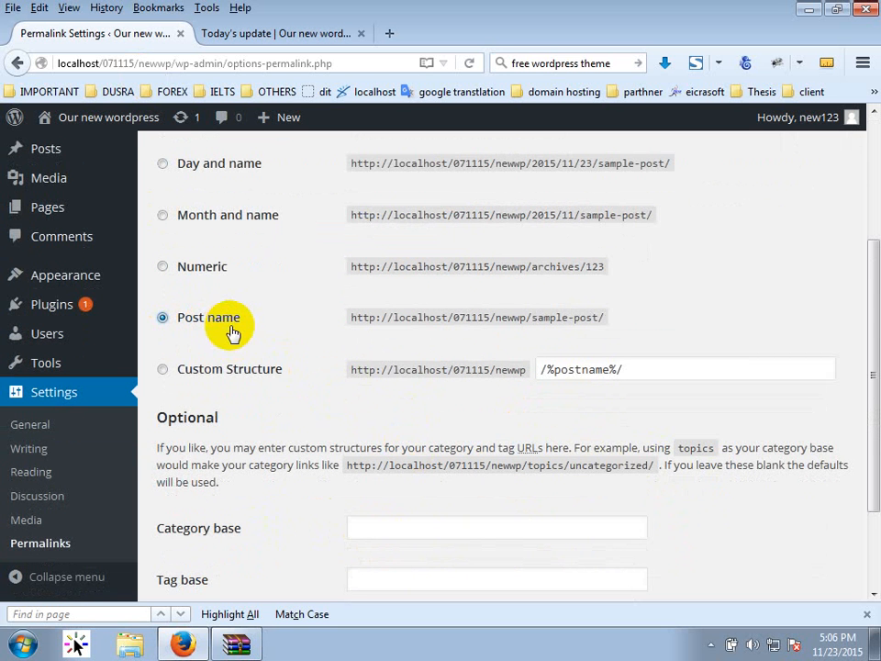
scroll(244, 334, "down", 2)
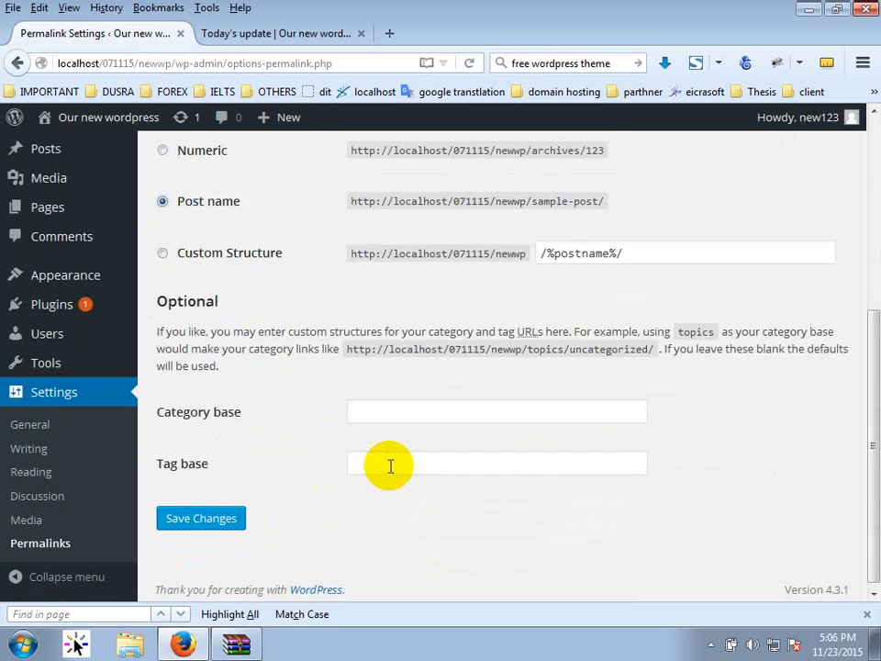
left_click(206, 514)
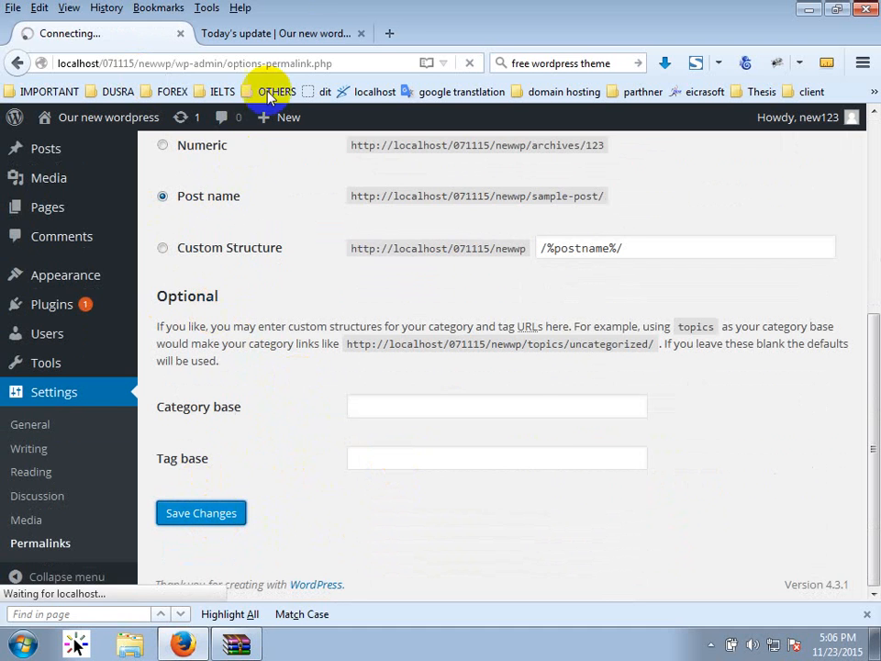
Reload the site and confirm the Today's update post at /todays-update/ gives 404 Not Found.
left_click(292, 34)
left_click(81, 170)
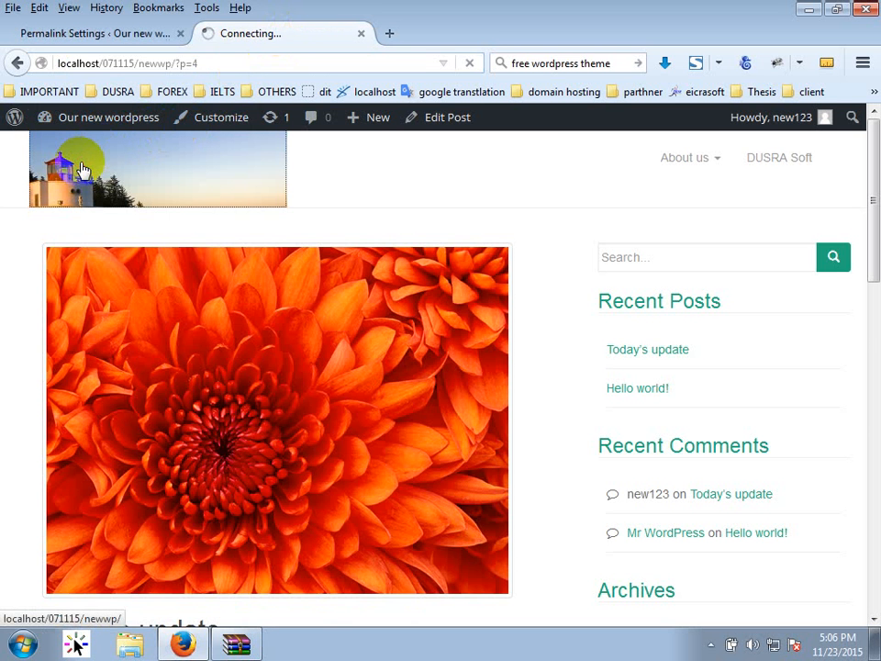
left_click(167, 276)
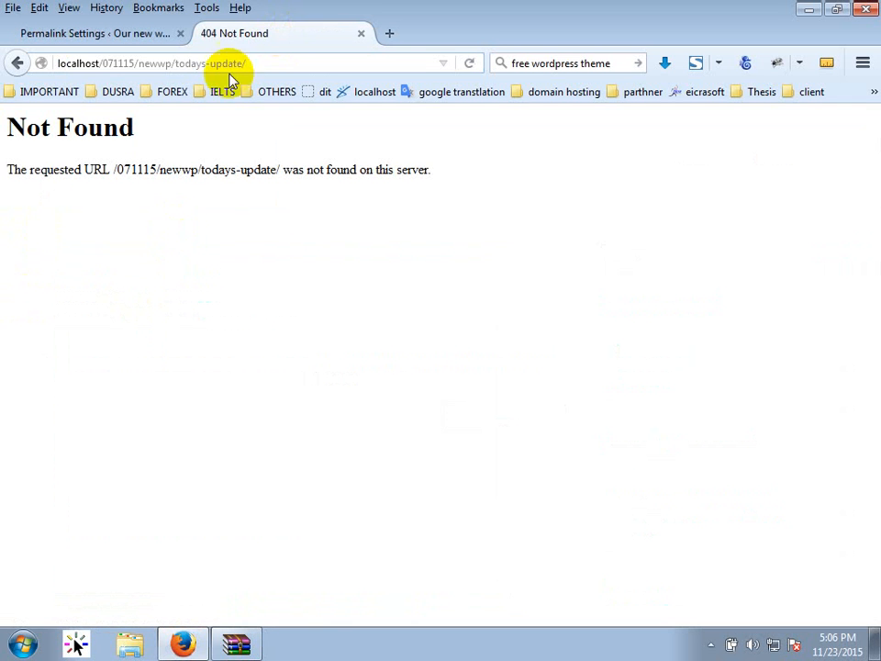
mouse_move(176, 64)
left_mouse_down()
mouse_move(276, 68)
mouse_move(185, 64)
left_mouse_up()
left_click_drag(266, 63, 177, 77)
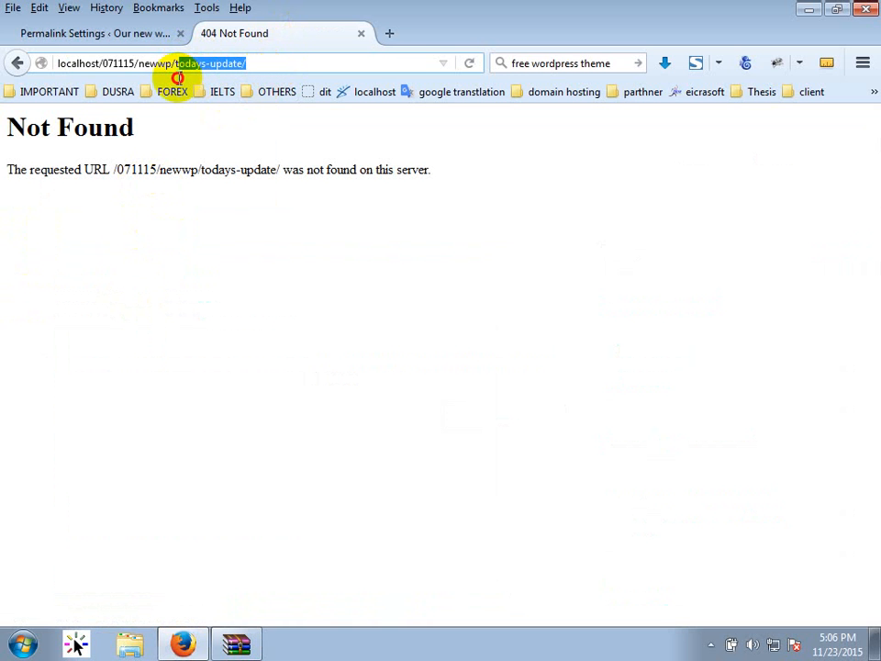
left_click(102, 33)
scroll(489, 493, "down", 3)
scroll(489, 493, "down", 1)
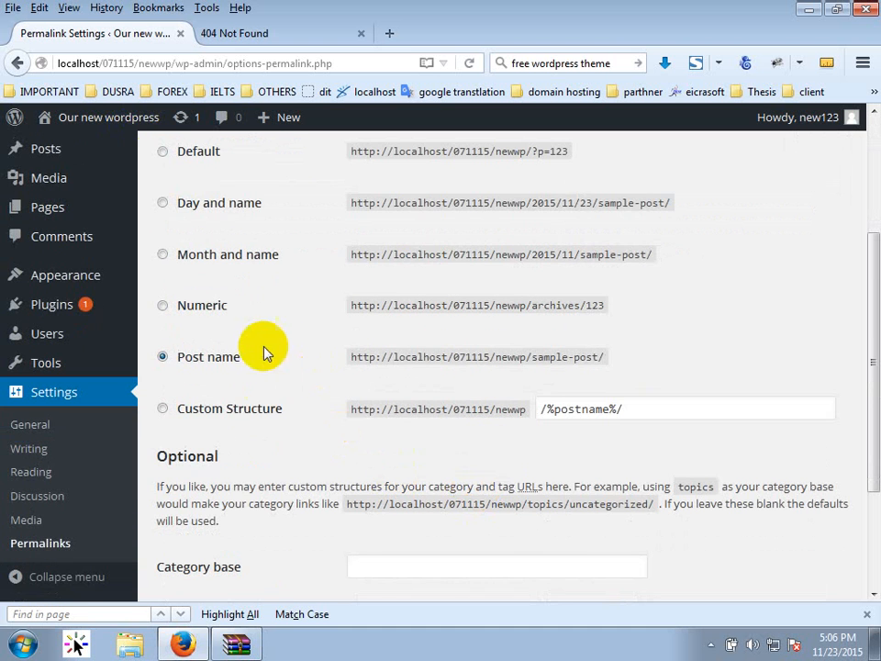
Save a custom index.php/%postname% permalink structure and test the Today's update post link.
left_click(541, 409)
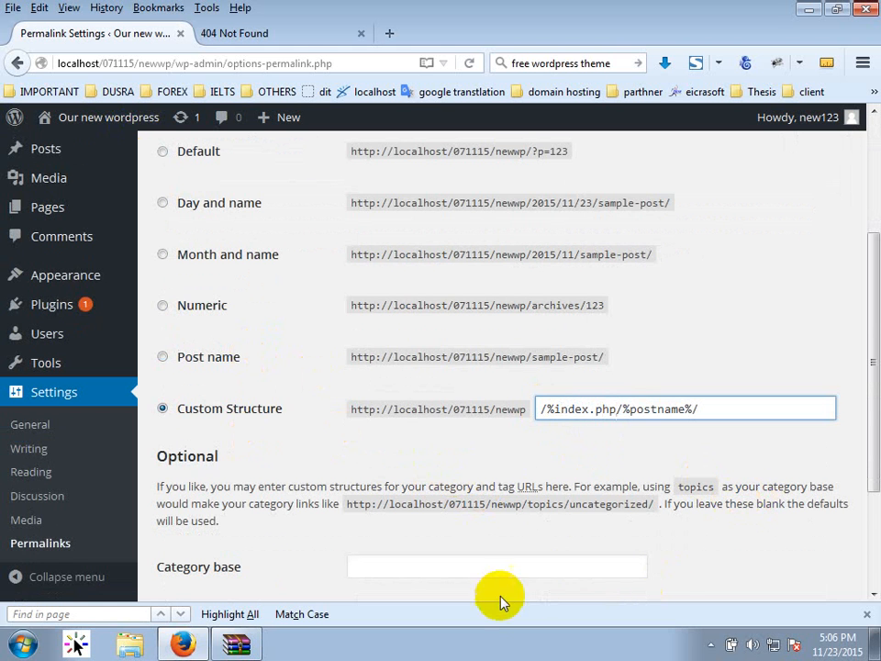
scroll(501, 587, "down", 3)
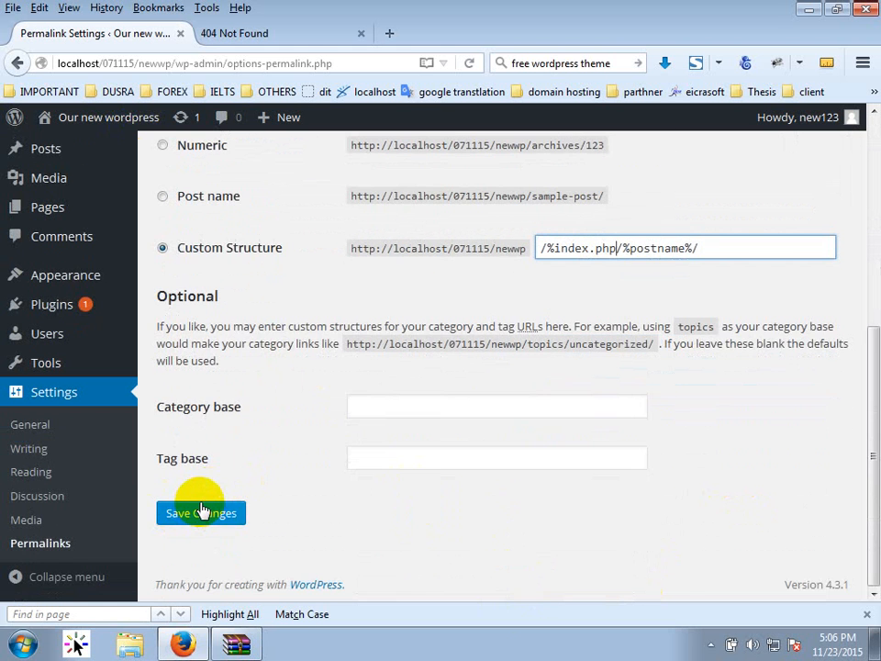
left_click(198, 511)
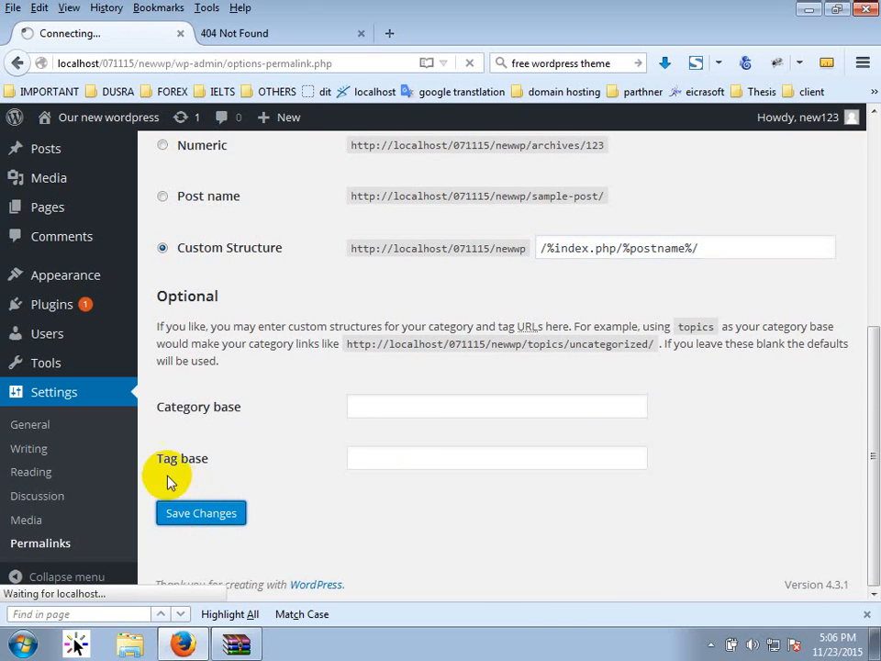
left_click(285, 37)
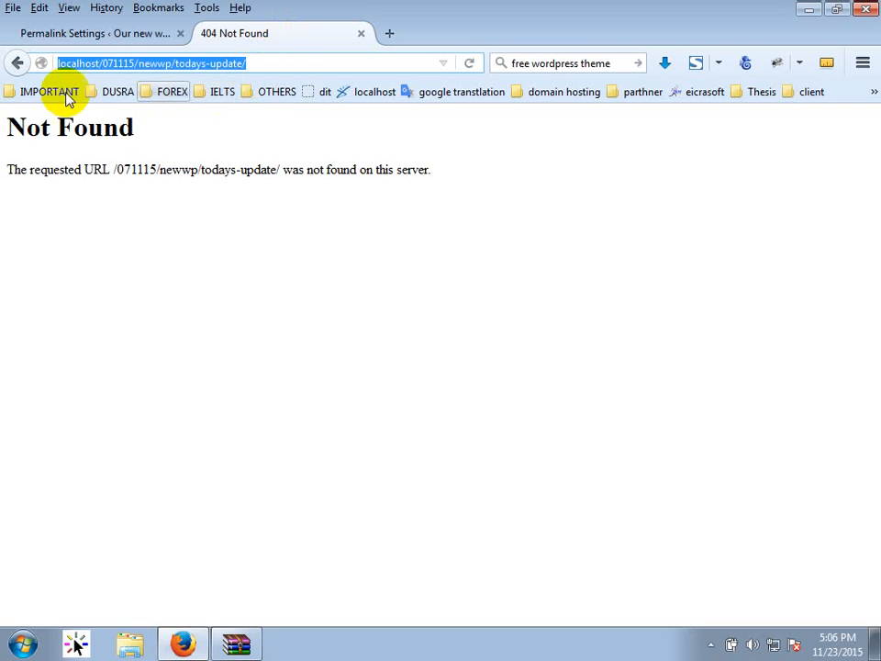
left_click(18, 63)
key("Return")
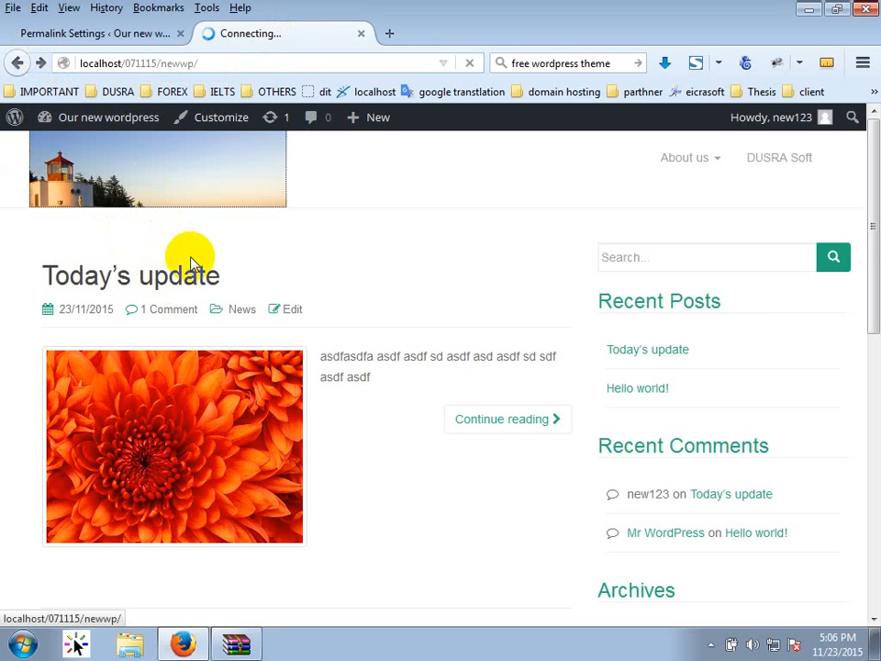
left_click(163, 277)
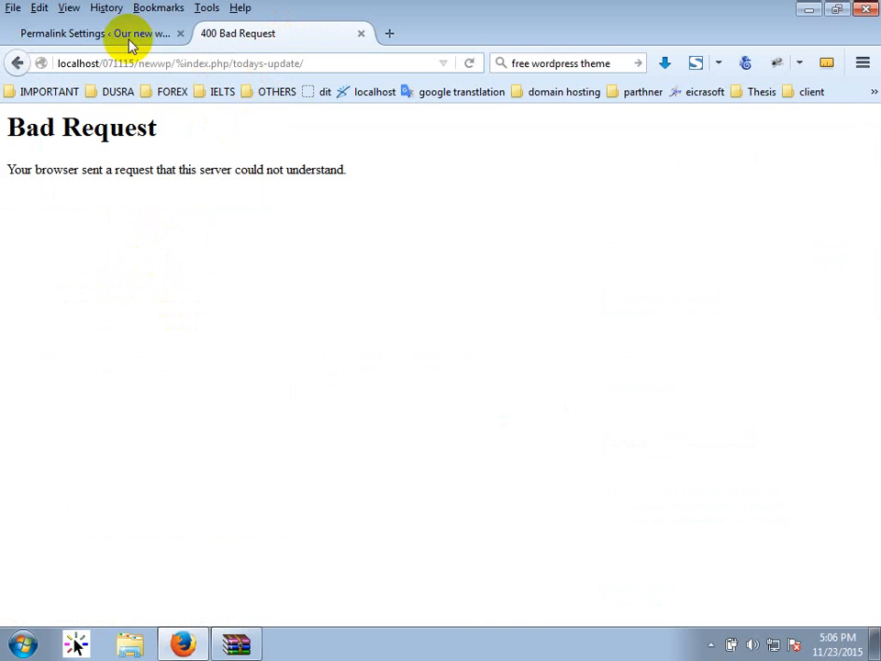
Edit the custom structure to /%index.php%/%postname%/ and save it.
left_click(96, 33)
scroll(393, 555, "down", 4)
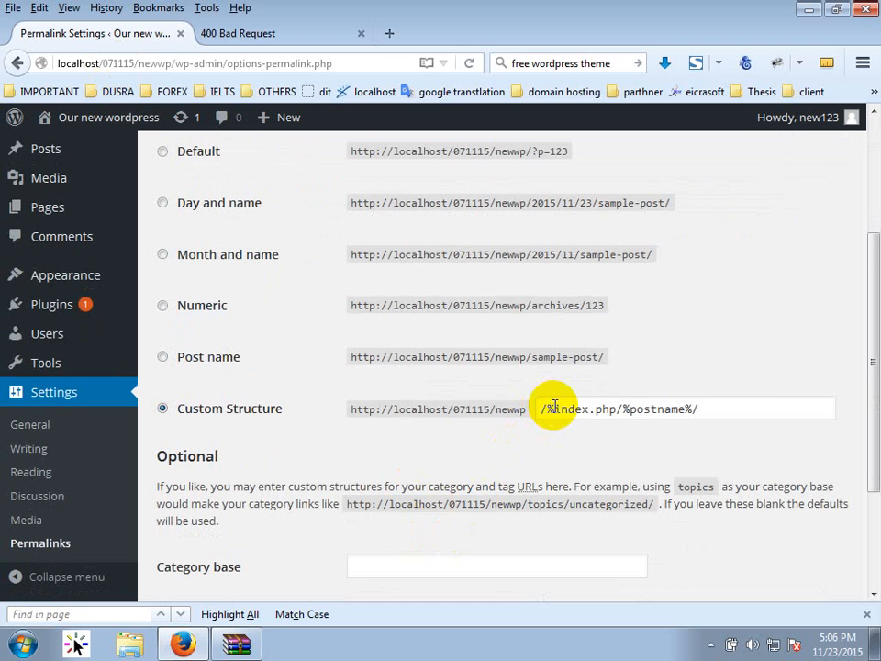
left_click(605, 408)
left_click(619, 409)
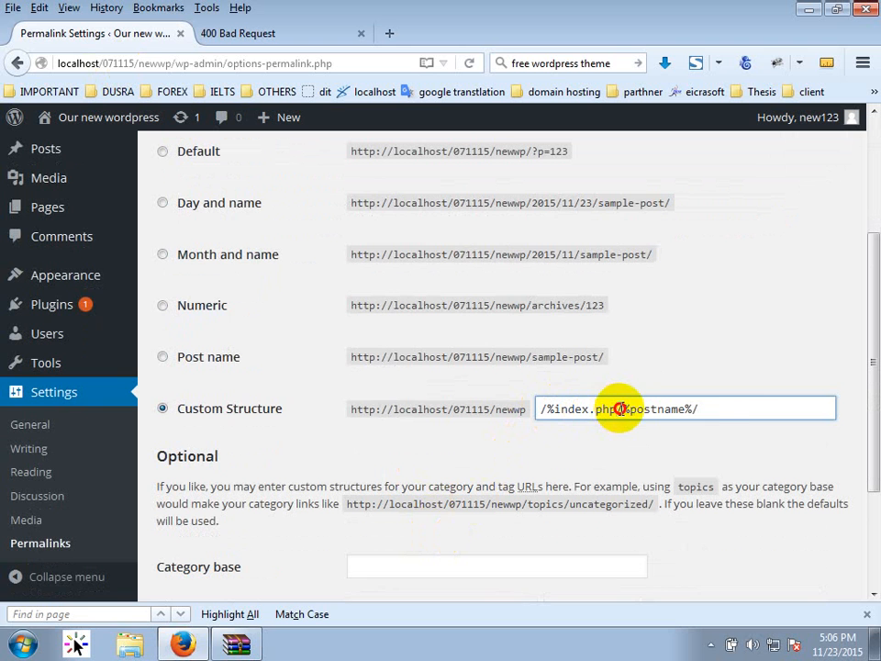
type("/")
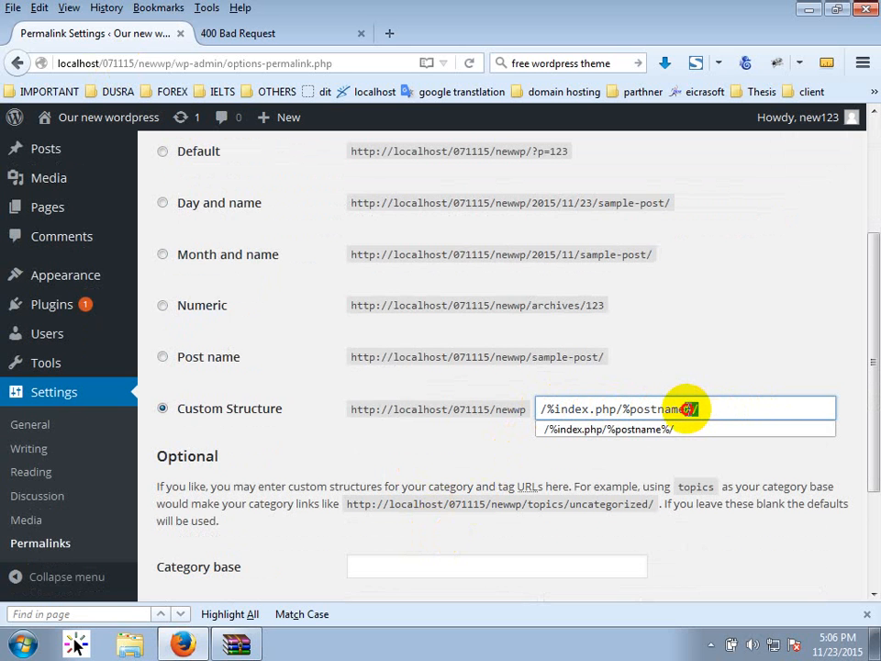
left_click(618, 409)
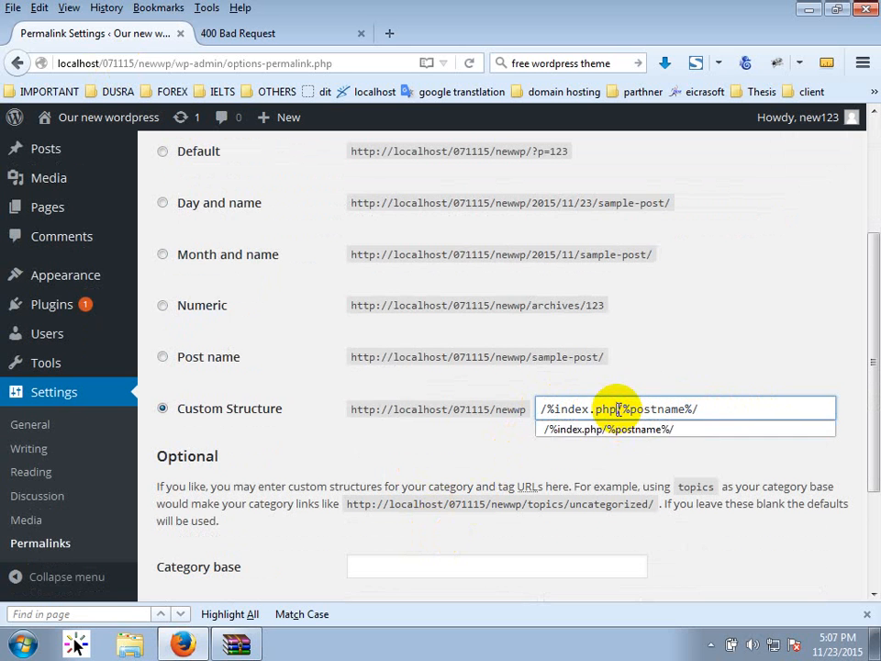
type("%/")
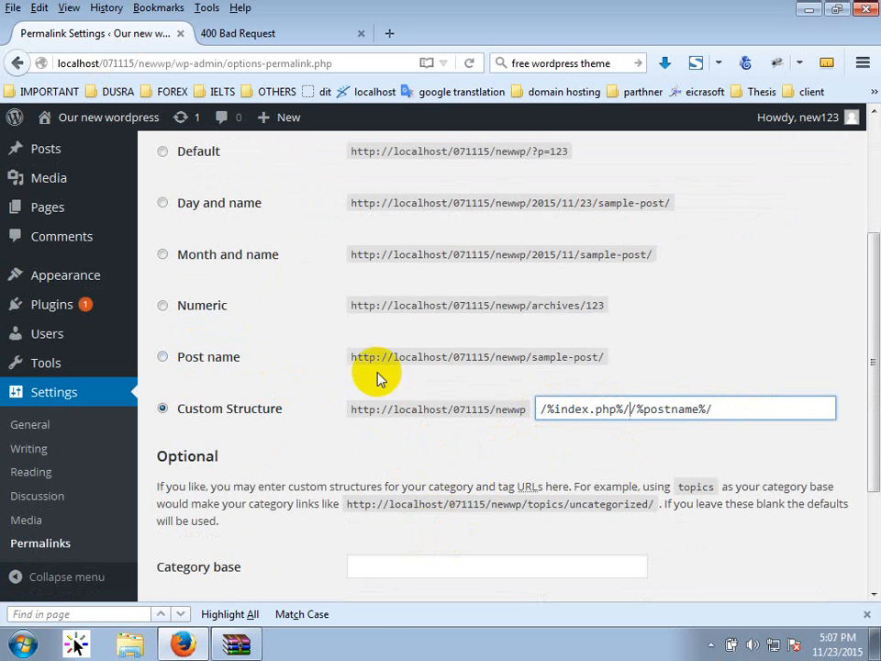
scroll(394, 530, "down", 3)
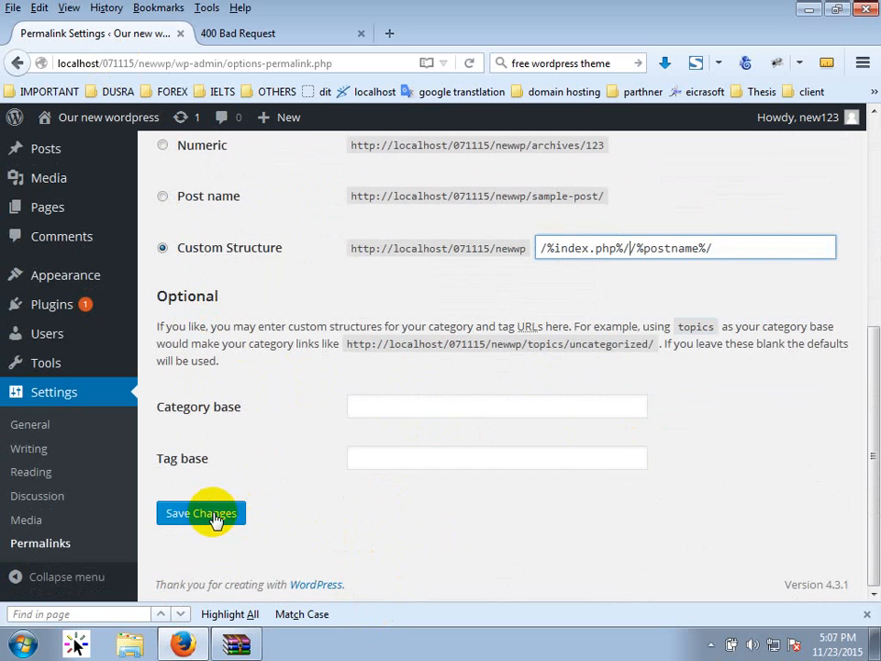
left_click(204, 514)
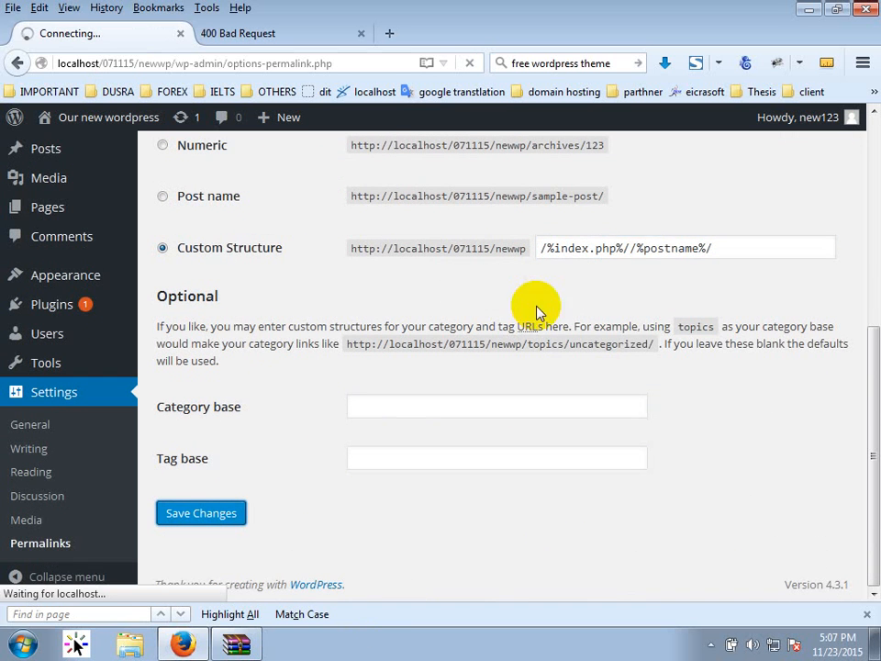
Retest the post link, which returns 400 Bad Request, then undo a removal of the structure's leading /%.
left_click(263, 27)
left_click(18, 62)
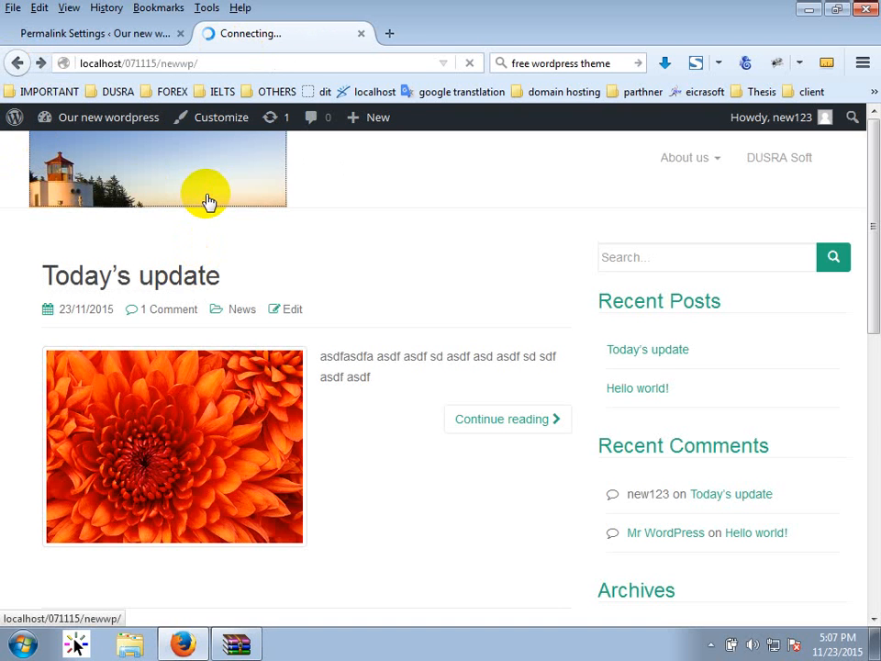
left_click(168, 279)
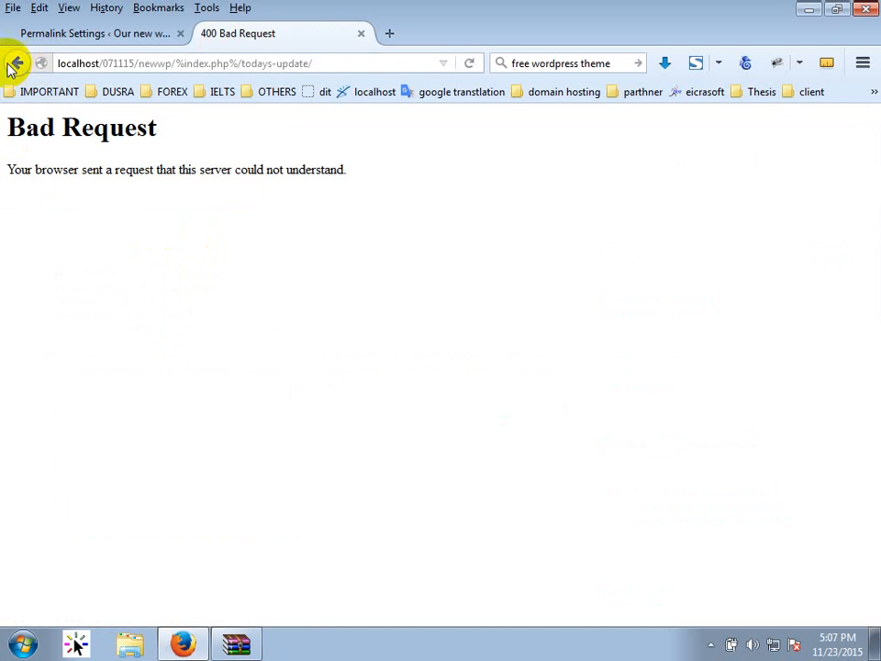
left_click(16, 62)
left_click(83, 38)
scroll(496, 521, "down", 4)
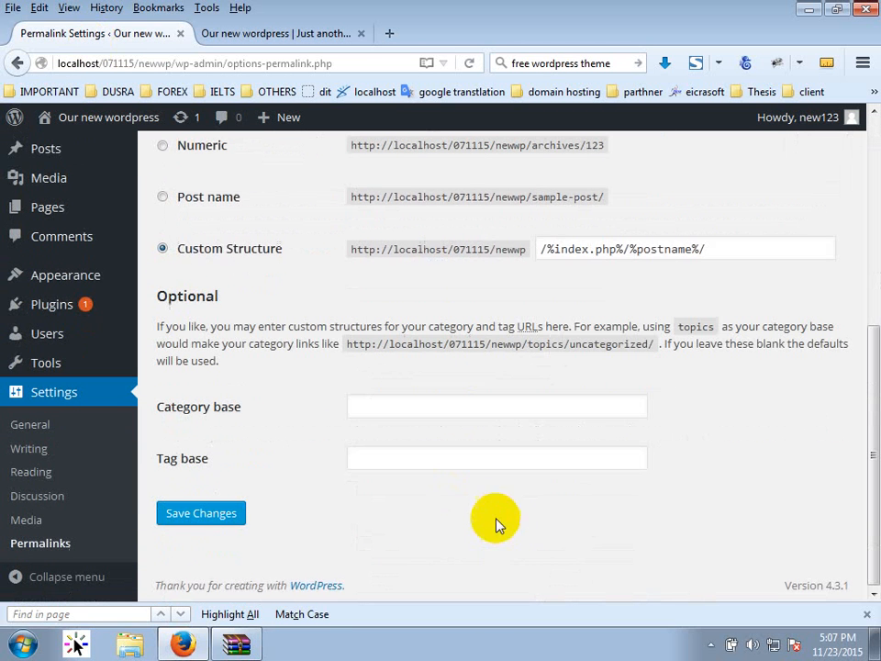
left_click_drag(556, 247, 522, 247)
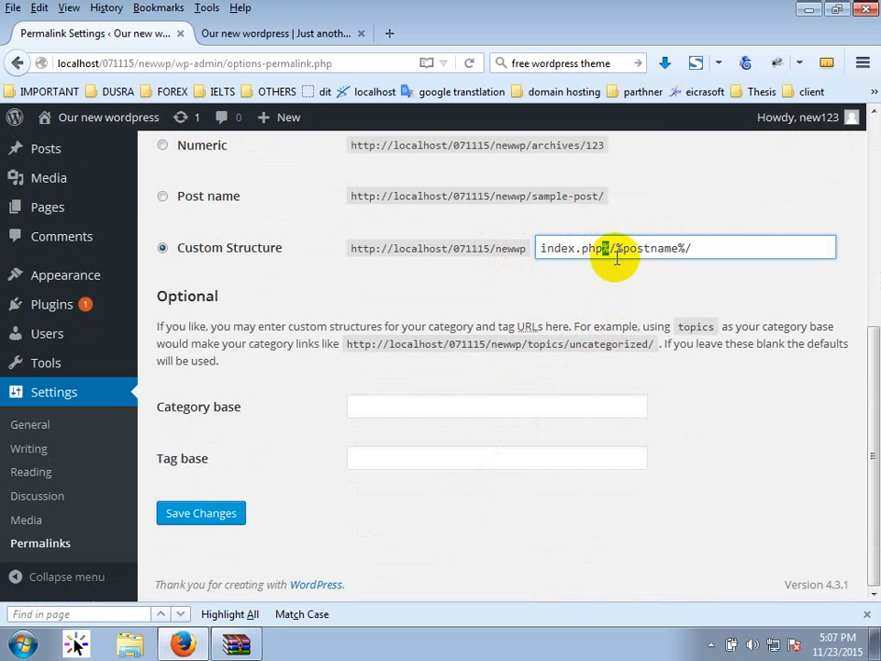
key("ctrl+z")
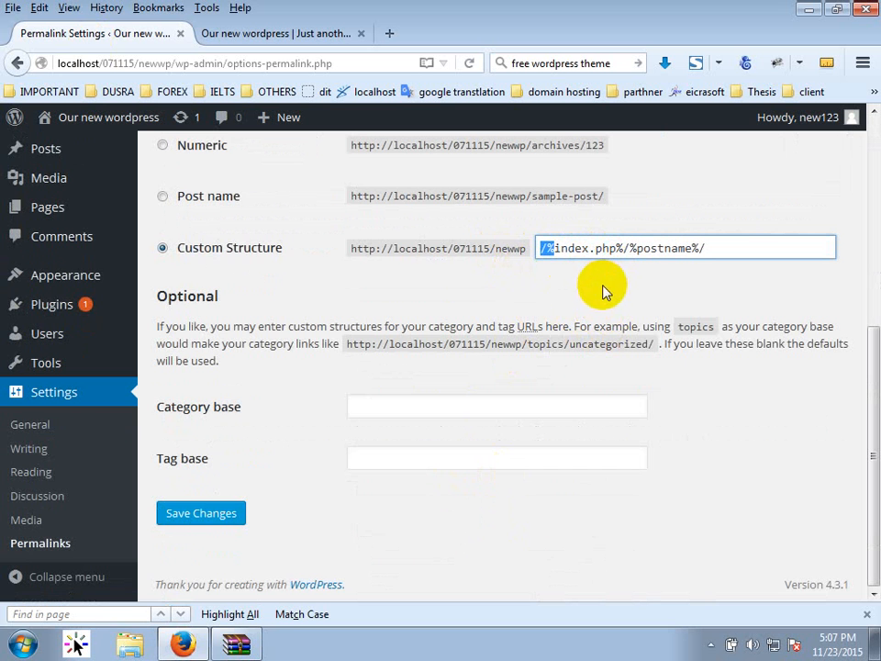
Open the localhost homepage in a new tab and try the wordpress project.
left_click(389, 33)
left_click(370, 92)
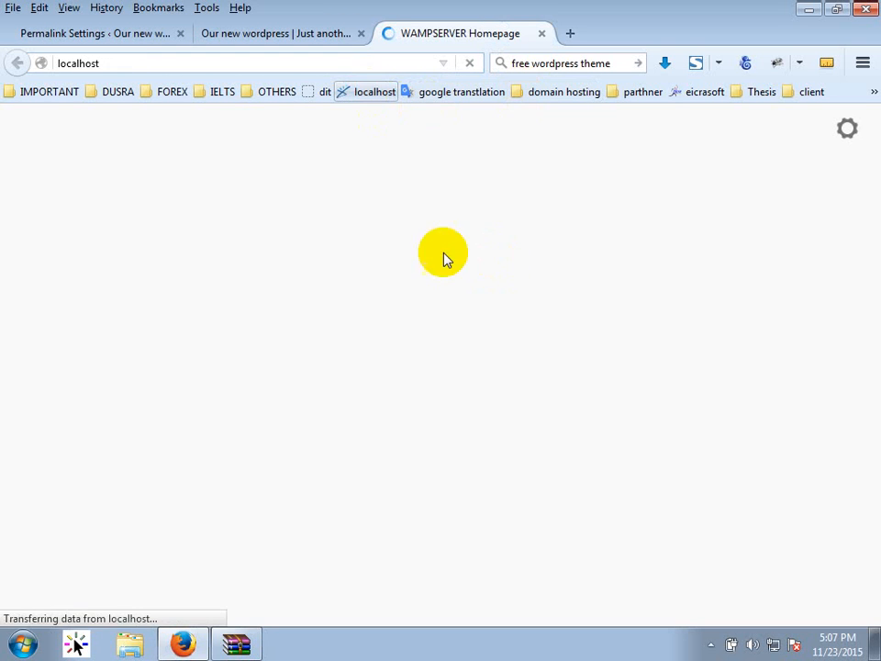
scroll(229, 413, "down", 4)
scroll(207, 545, "down", 10)
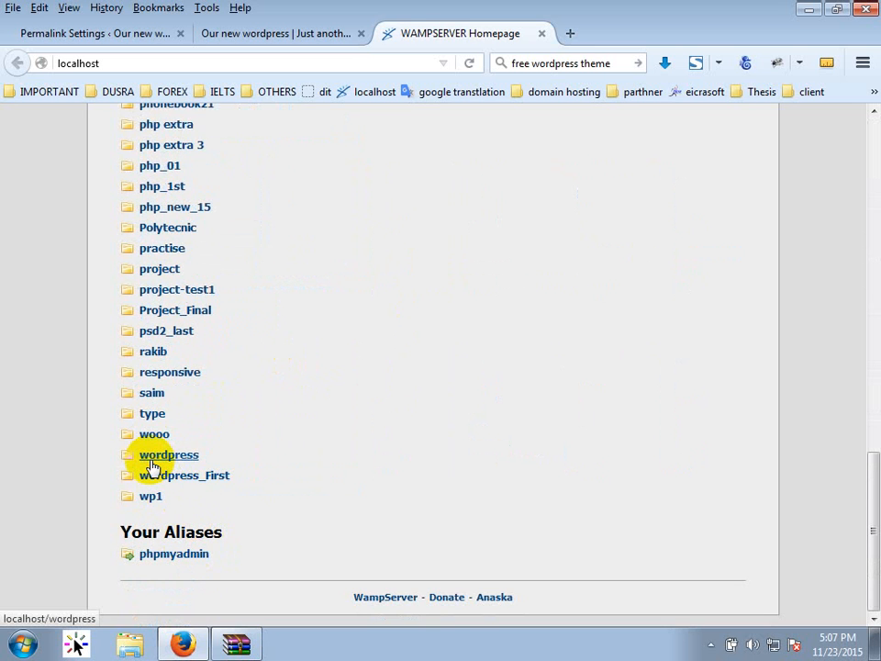
left_click(154, 467)
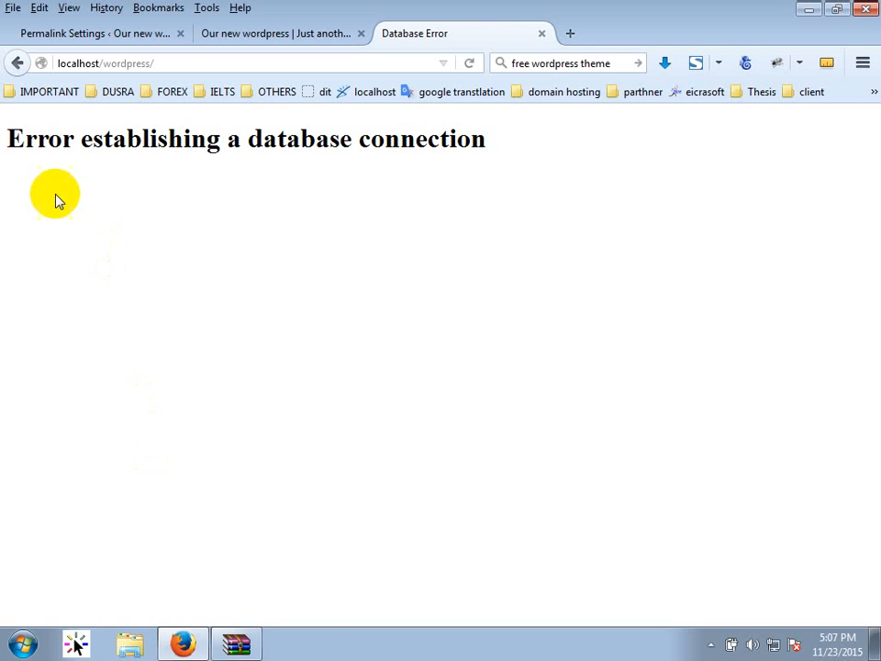
left_click(18, 62)
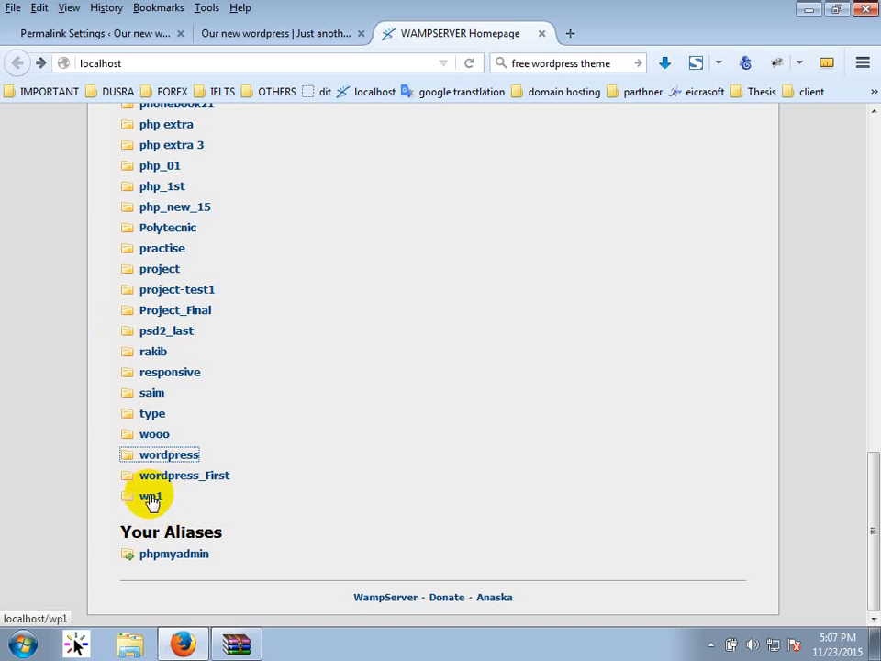
Try the wordpress site inside wp1, then return to the localhost project list.
left_click(151, 497)
left_click(57, 237)
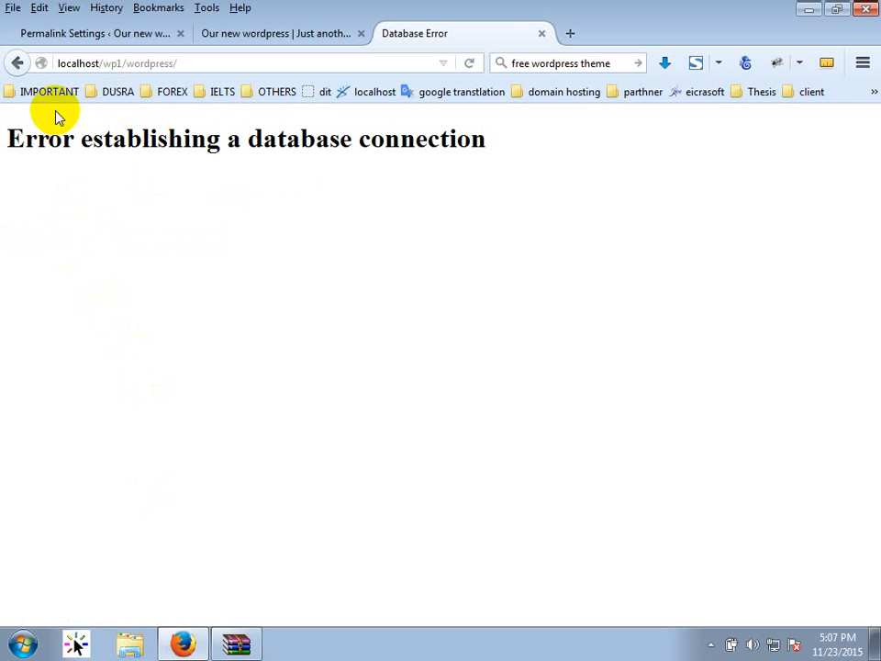
left_click(16, 62)
left_click(17, 62)
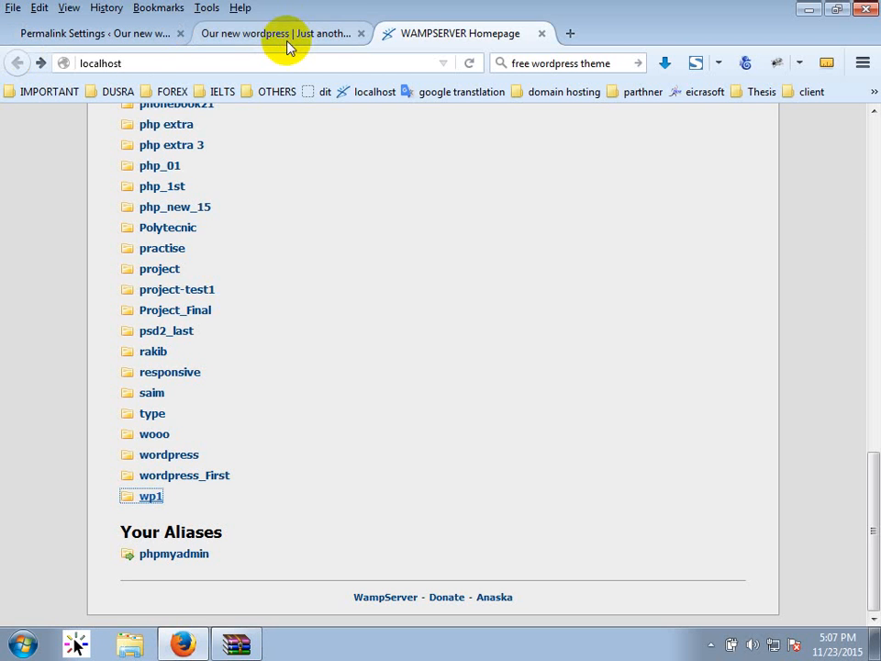
left_click(294, 34)
left_click(434, 42)
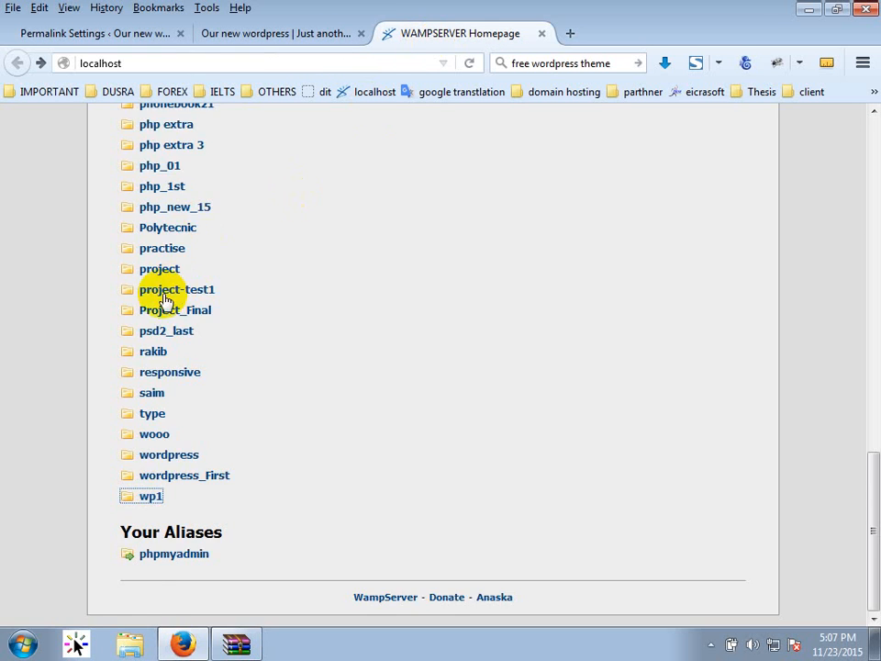
scroll(162, 303, "up", 5)
scroll(179, 367, "down", 3)
scroll(184, 390, "up", 3)
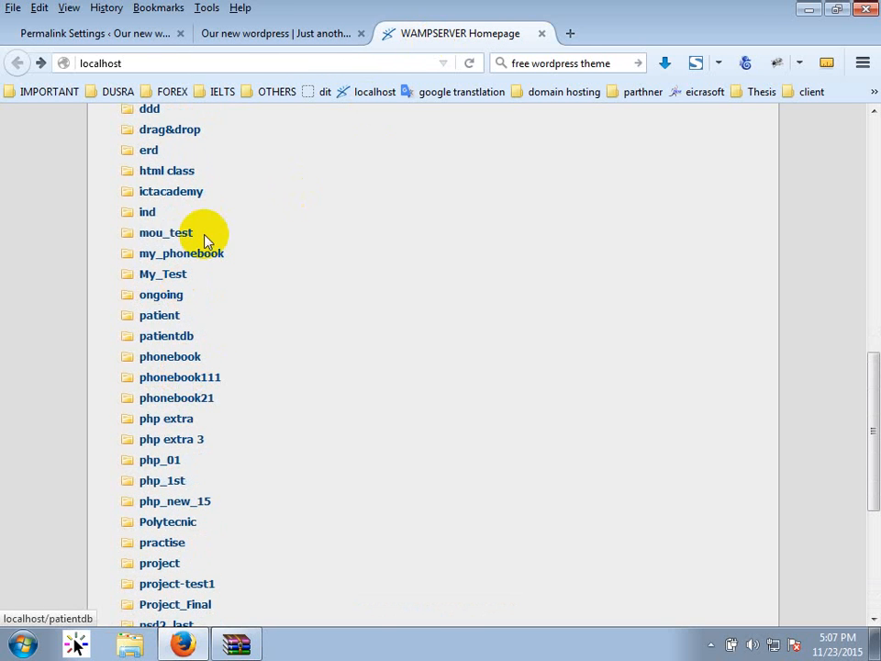
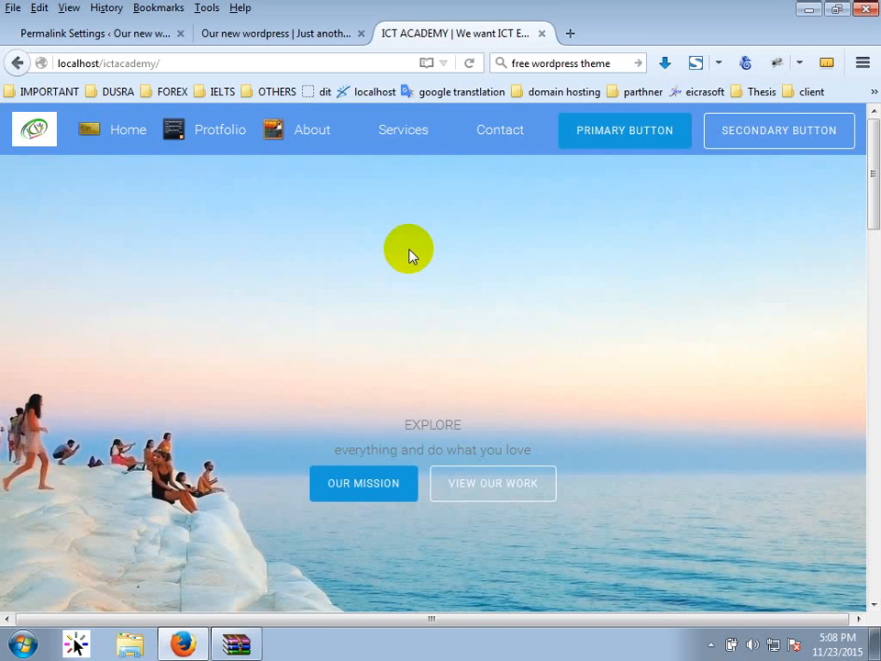
From the Services page, swap index.php/services/ in the address for wp-admin to reach the ICT ACADEMY login.
left_click(401, 135)
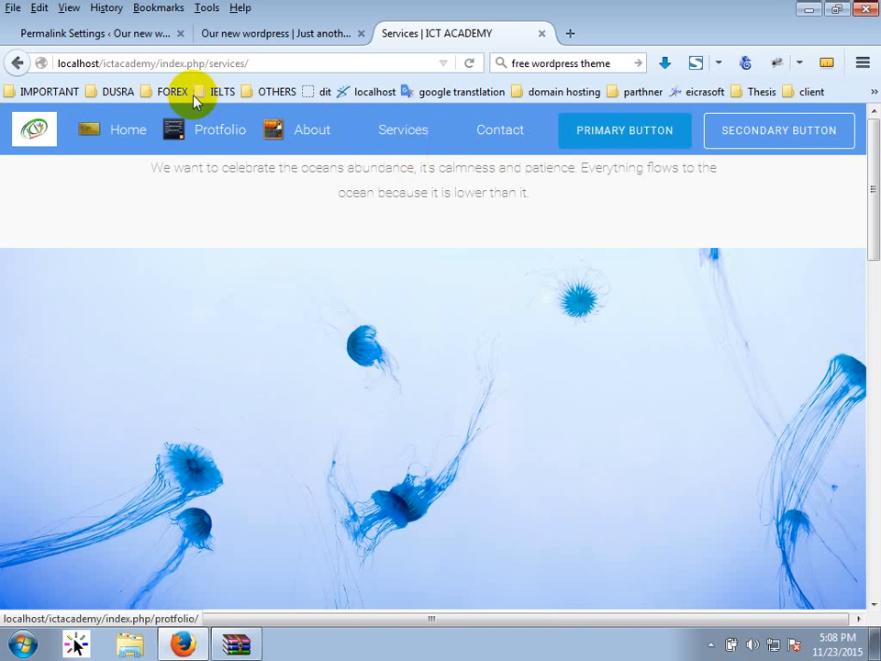
left_click_drag(161, 63, 206, 61)
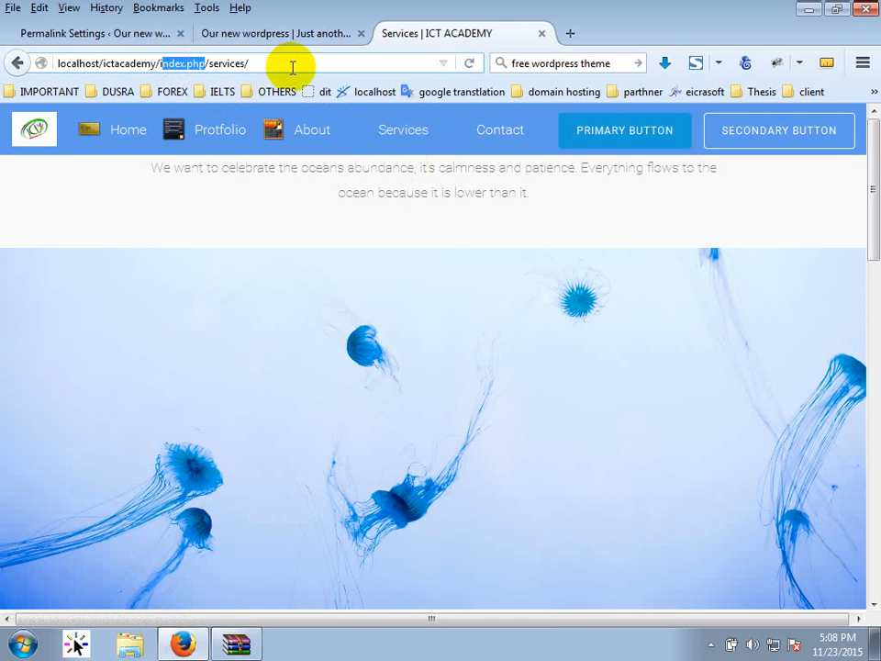
left_click(287, 67)
left_click_drag(265, 68, 162, 77)
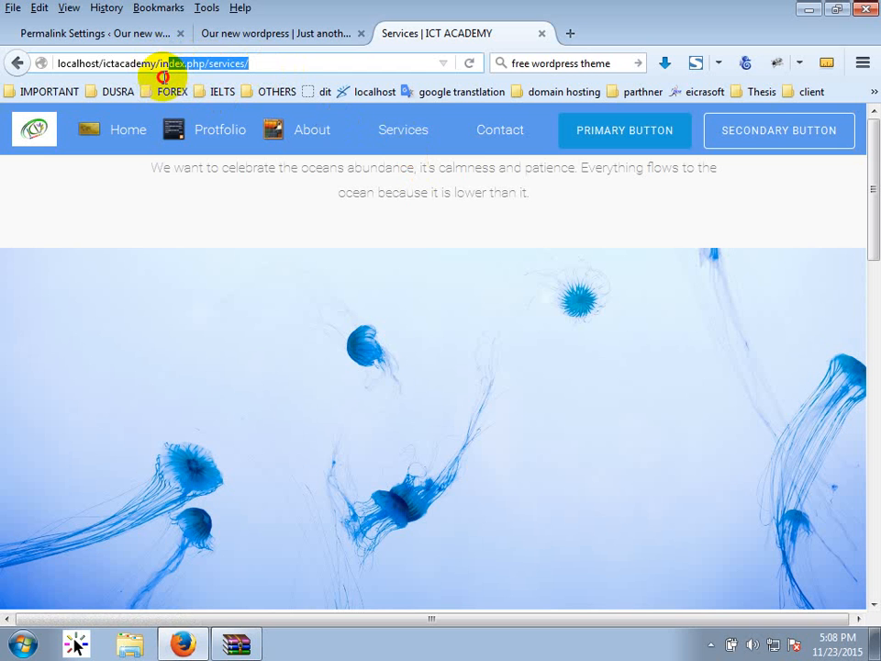
type("w")
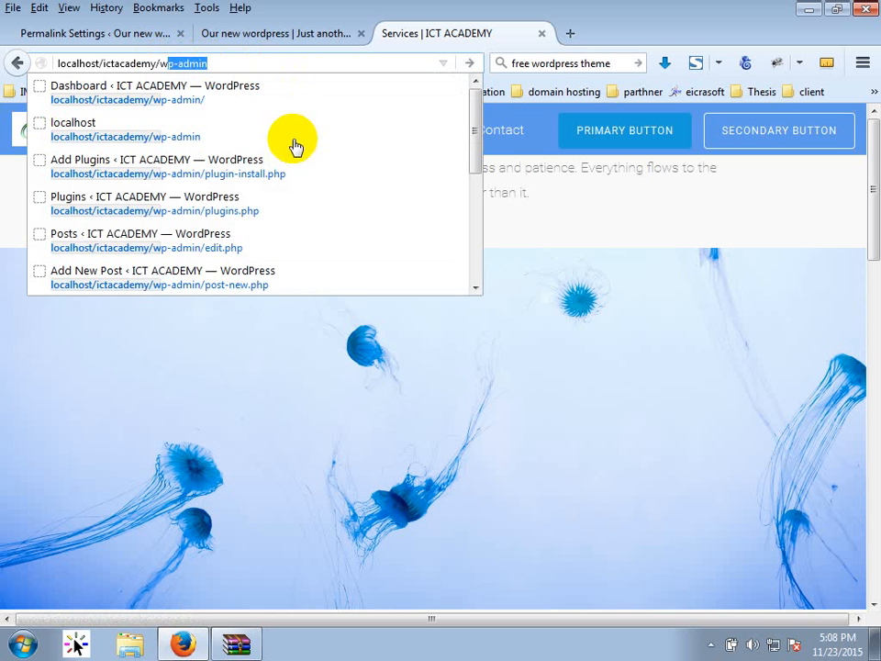
key("Return")
scroll(315, 309, "down", 10)
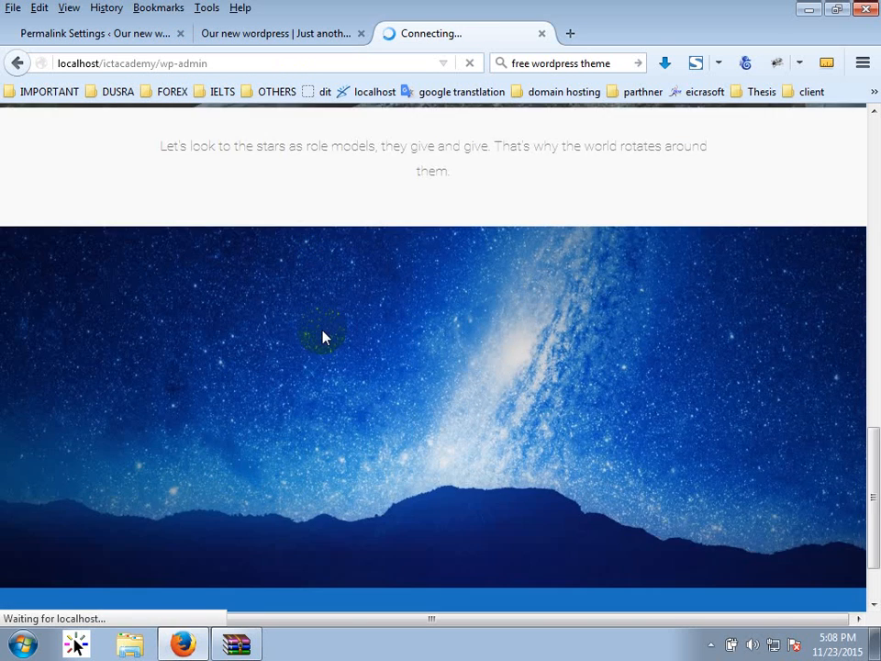
scroll(324, 349, "up", 10)
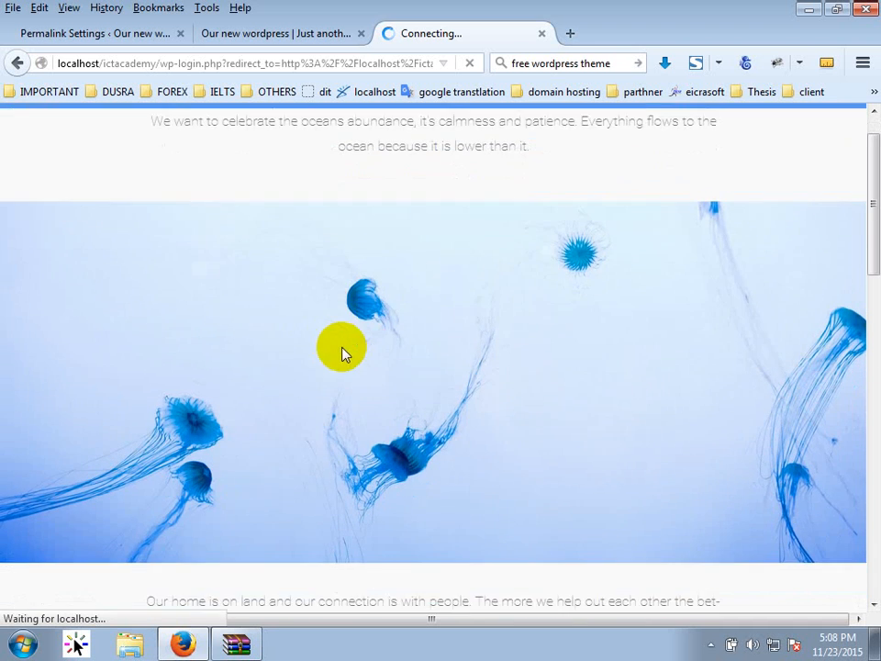
scroll(343, 354, "down", 3)
left_click(363, 321)
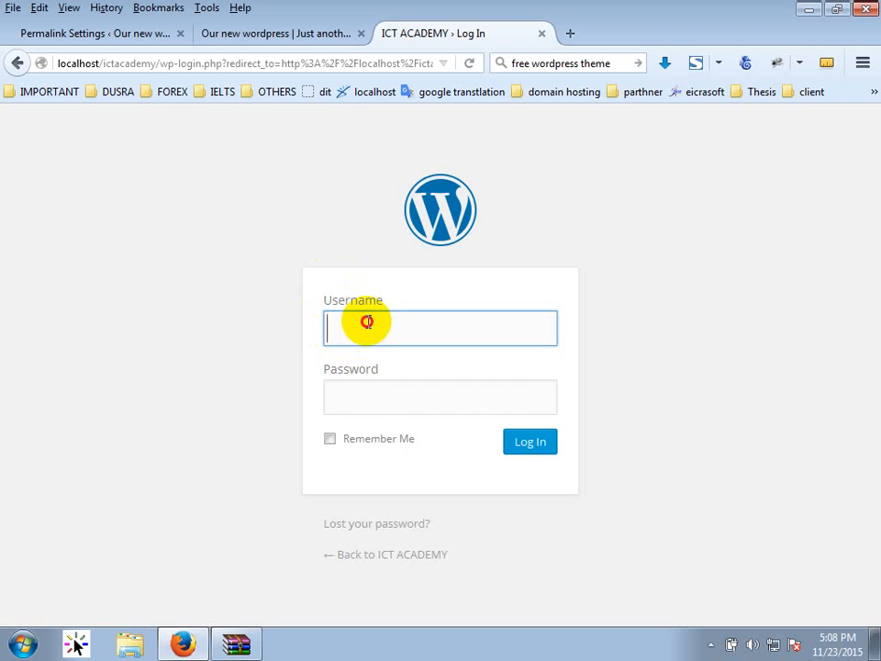
Log into the ICT ACADEMY admin using the saved username.
key("Down")
key("Down")
key("Return")
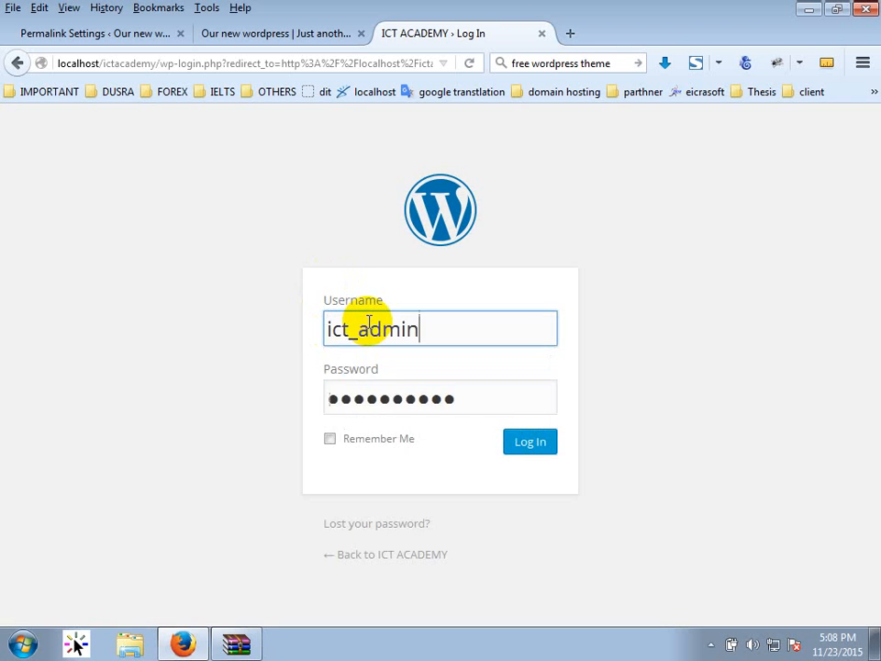
key("Return")
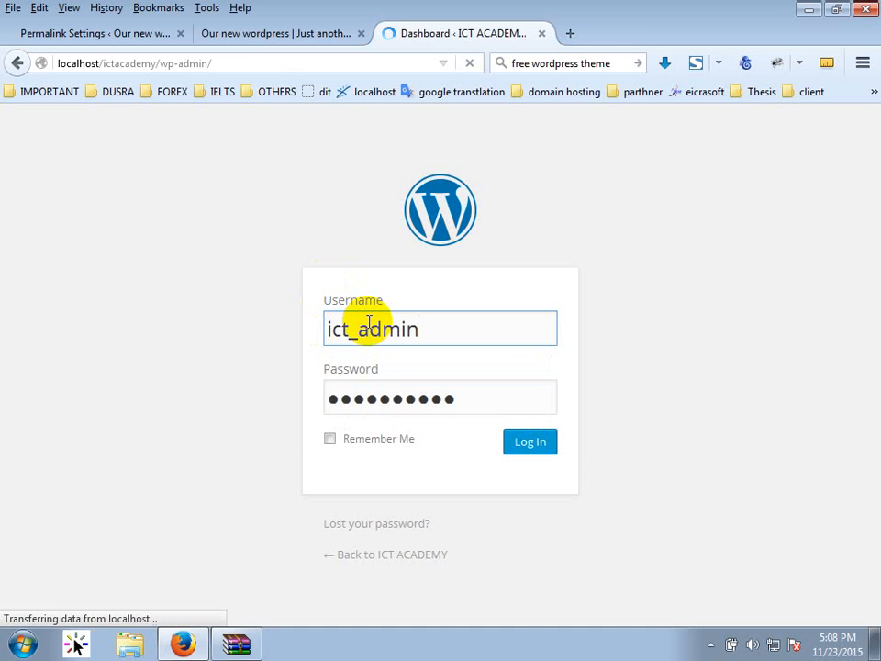
scroll(266, 377, "down", 4)
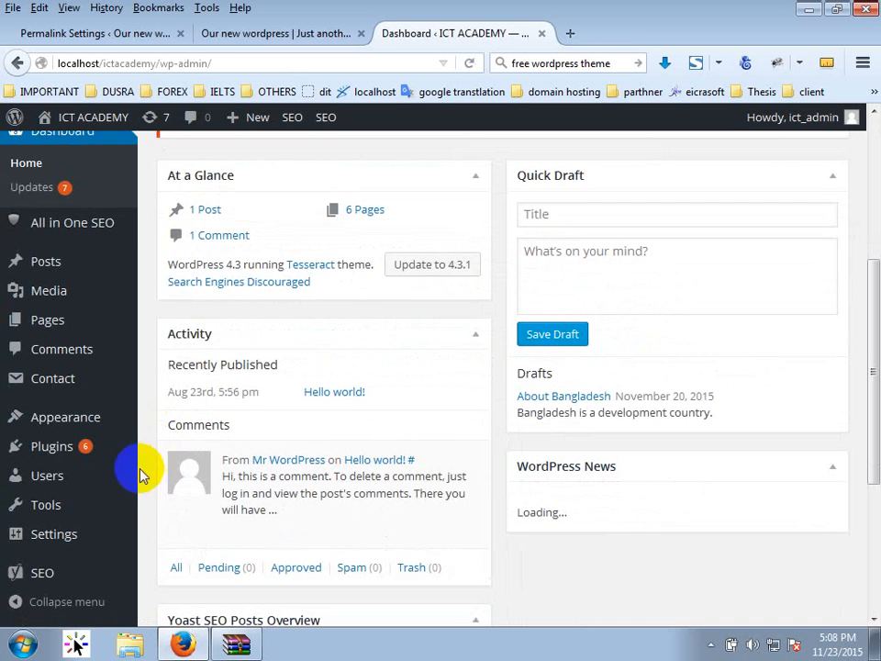
Open Settings > Permalinks and copy the Custom Structure value.
mouse_move(53, 551)
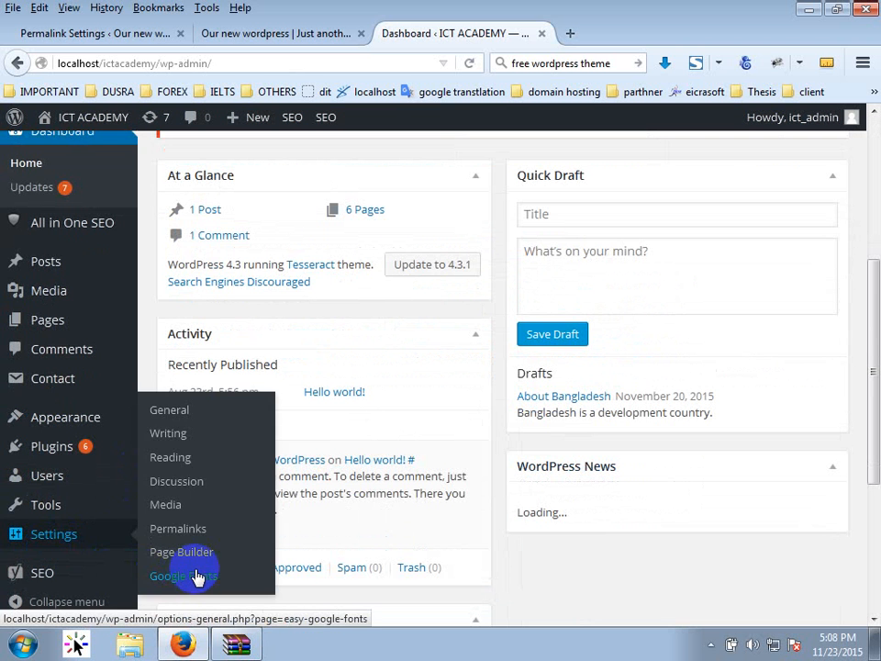
mouse_move(30, 576)
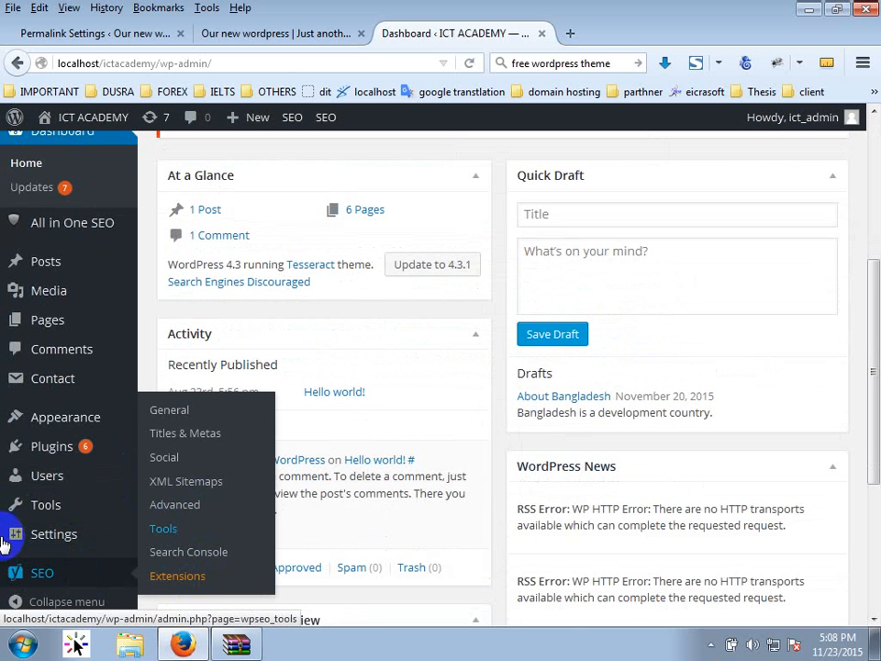
scroll(4, 541, "down", 3)
mouse_move(93, 537)
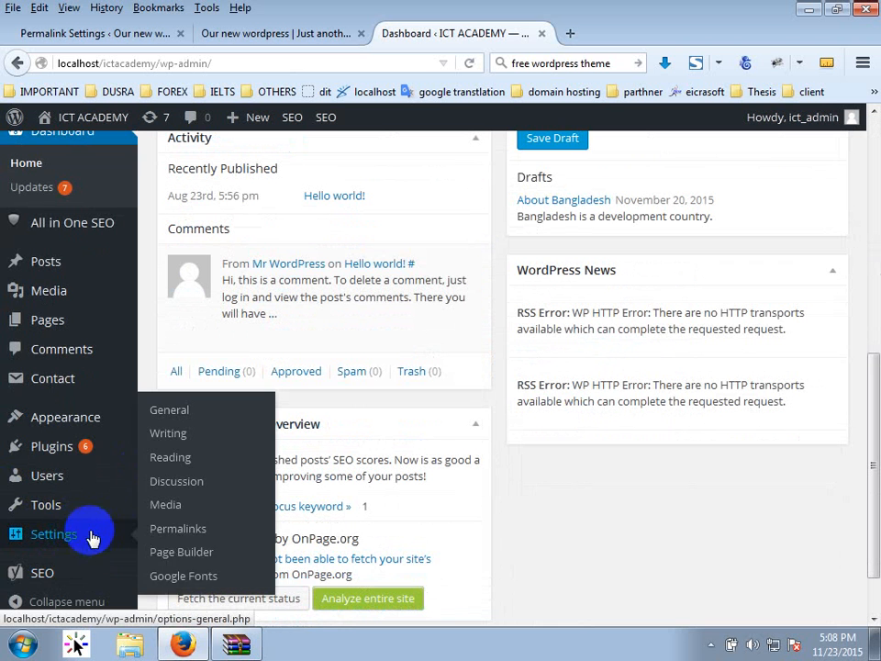
left_click(181, 532)
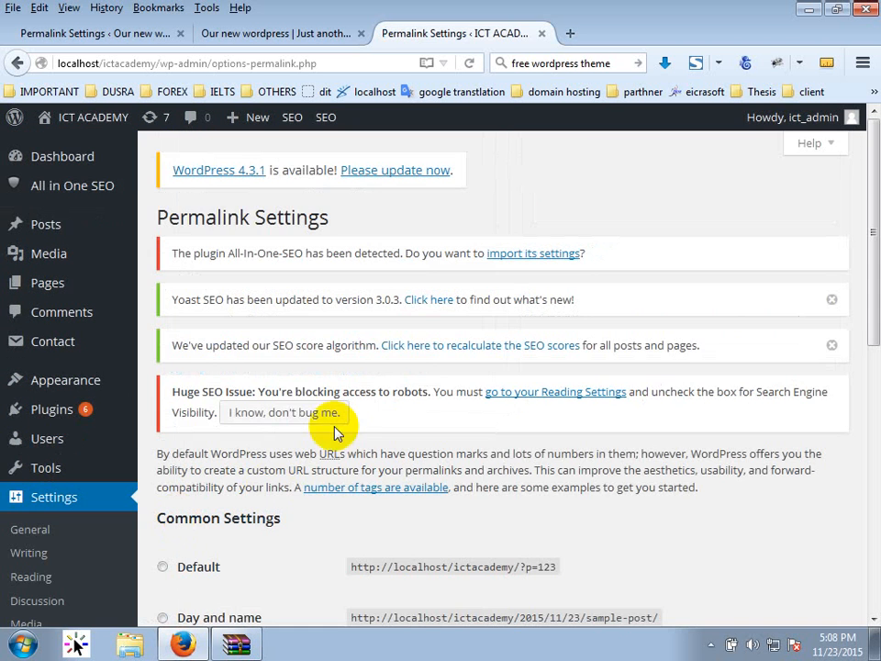
scroll(316, 464, "down", 5)
scroll(312, 468, "down", 1)
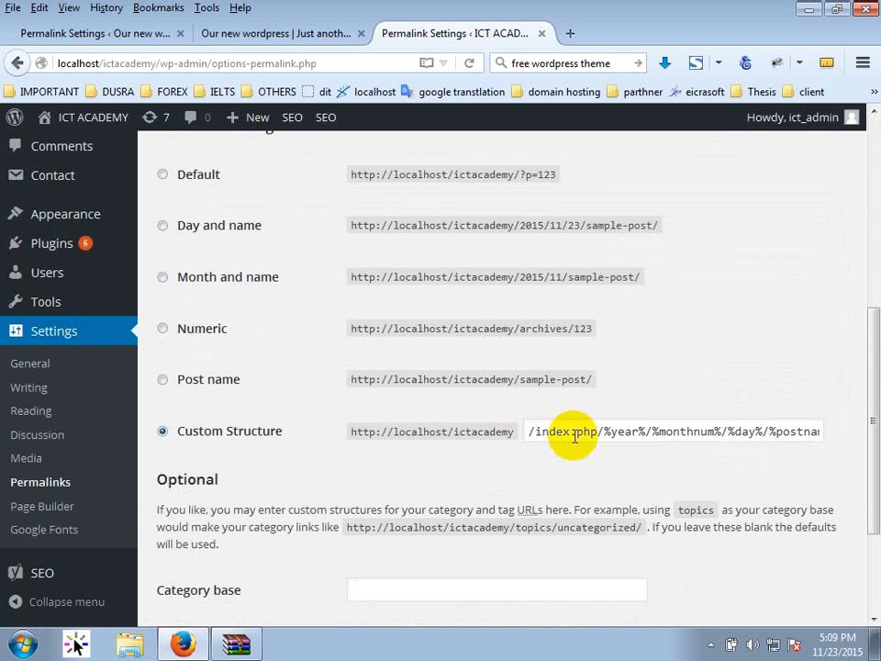
left_click(729, 433)
triple_click(729, 434)
key("ctrl+c")
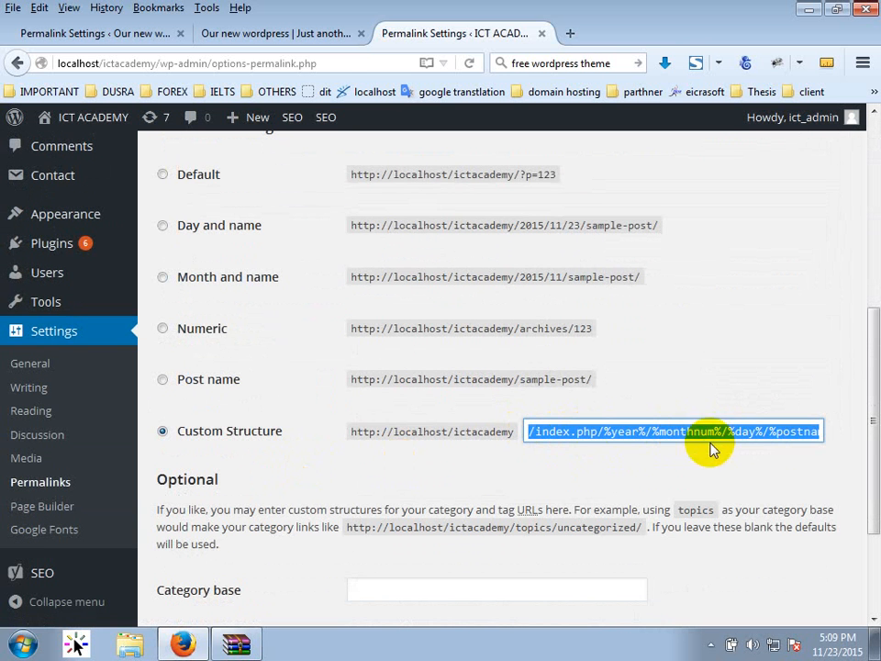
left_click(225, 34)
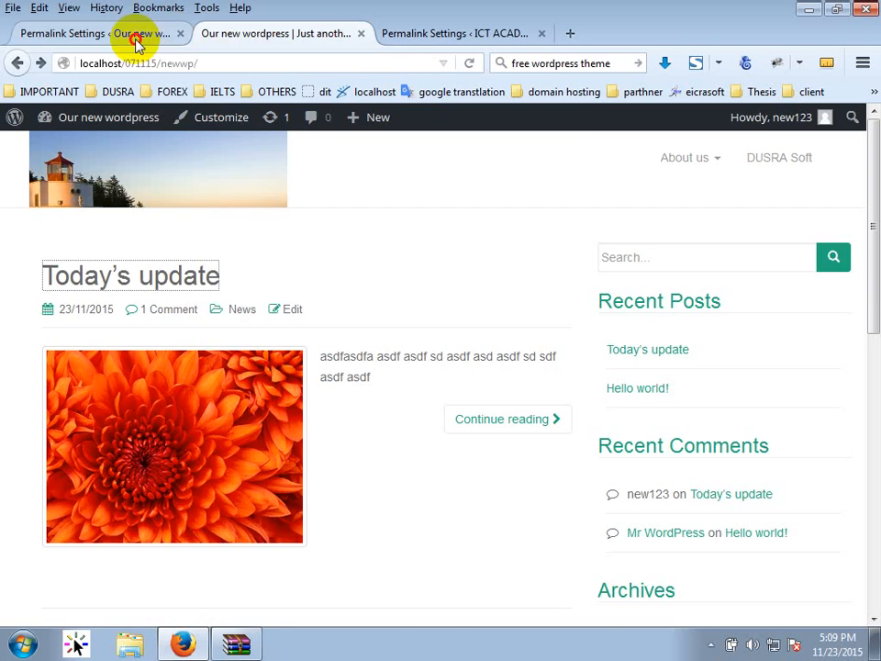
Paste the copied structure into Our new wordpress's Custom Structure field and save changes.
left_click(134, 34)
left_click_drag(758, 241, 759, 243)
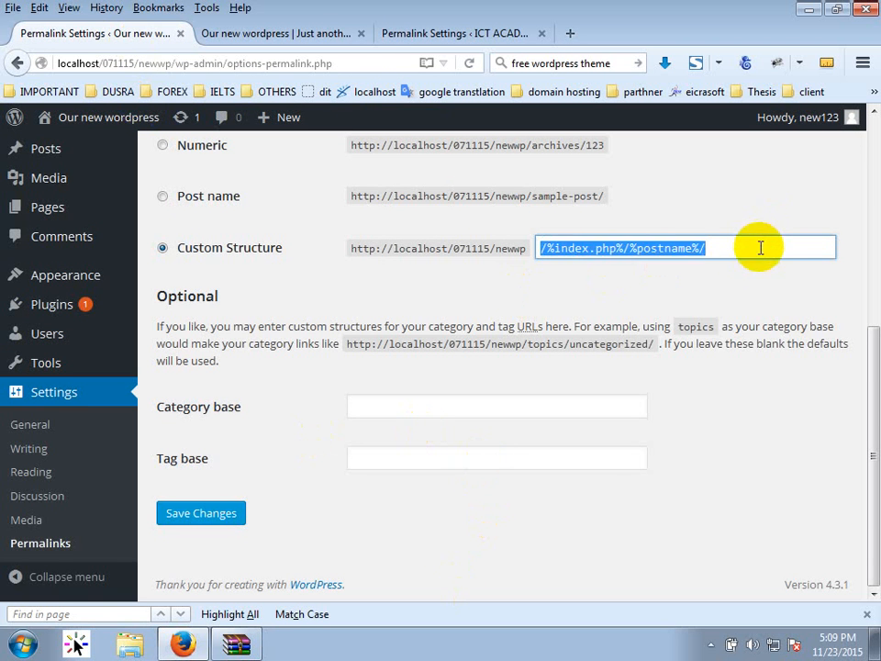
key("ctrl+v")
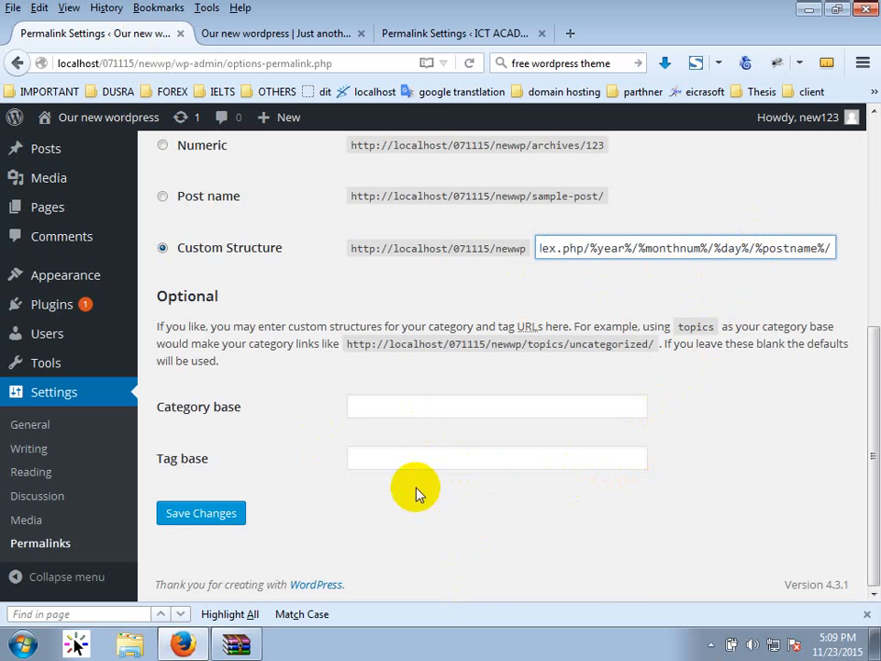
key("Return")
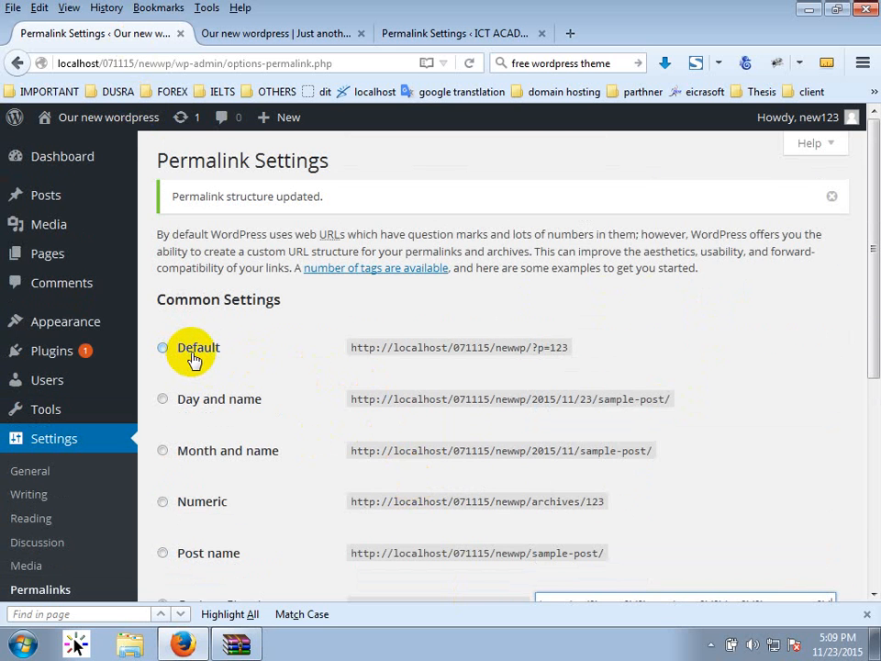
scroll(315, 389, "down", 3)
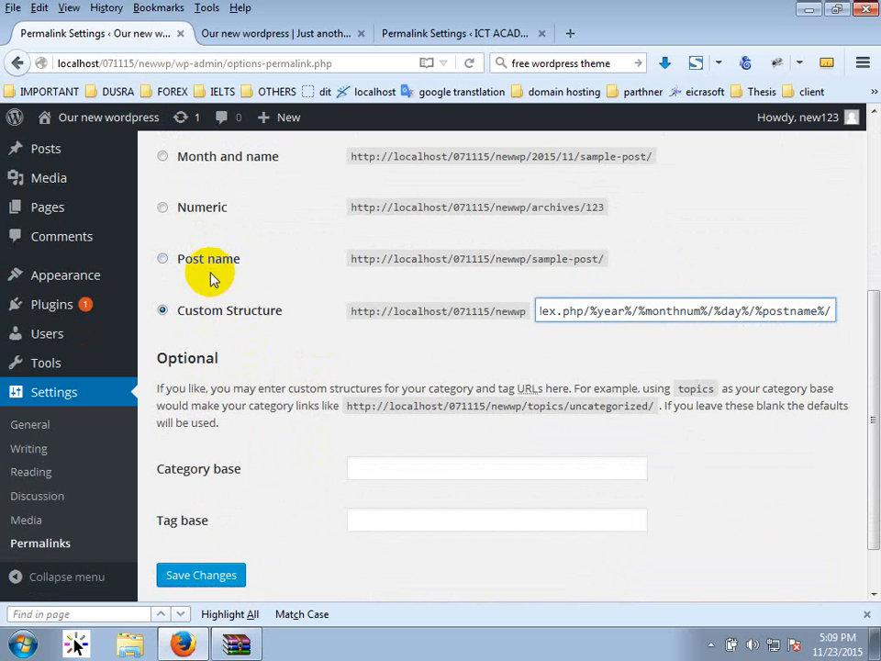
left_click(235, 567)
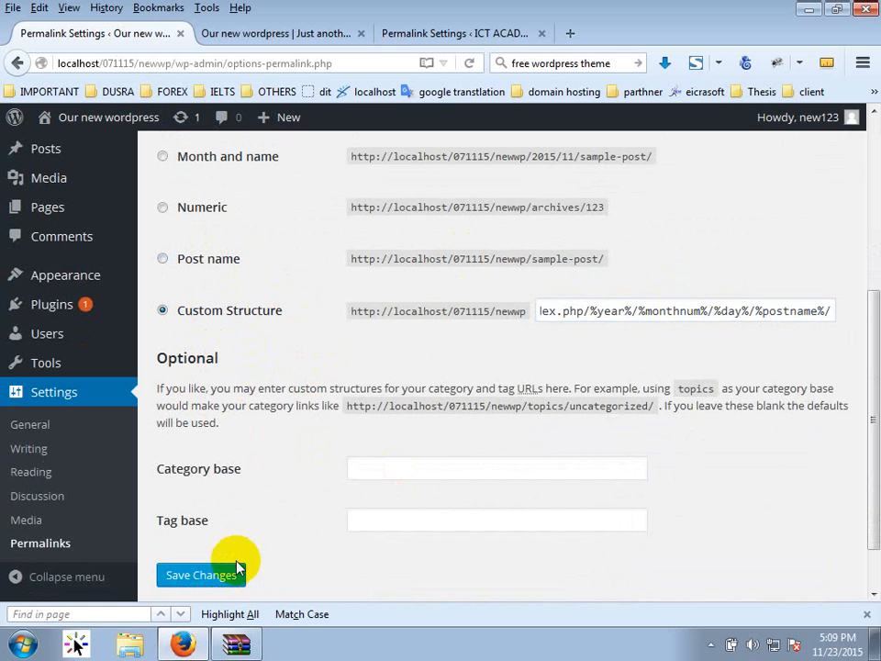
left_click(225, 578)
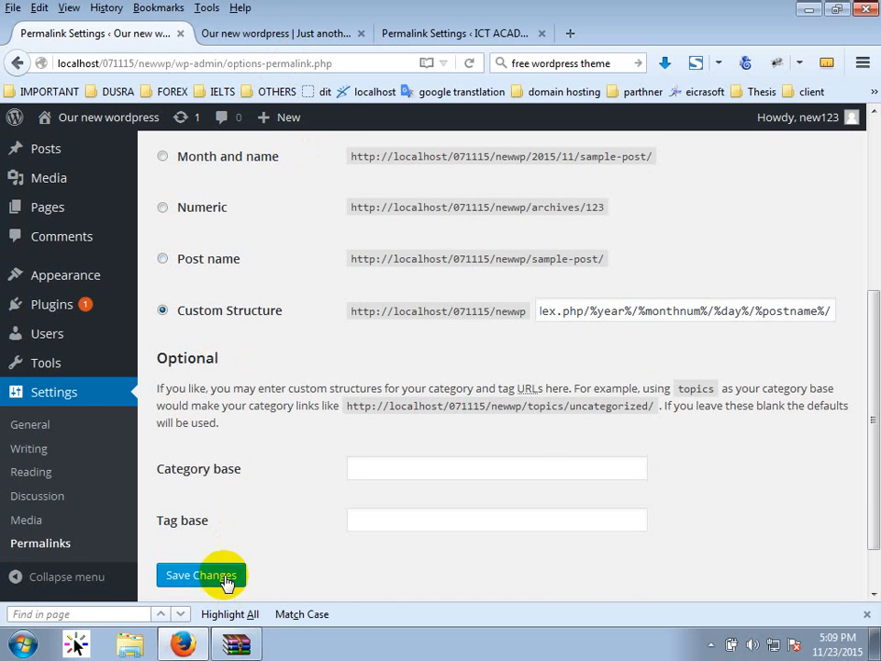
Check Today's update at its index.php/2015/11/23/todays-update/ address, then select Default permalinks.
left_click(257, 33)
left_click(152, 173)
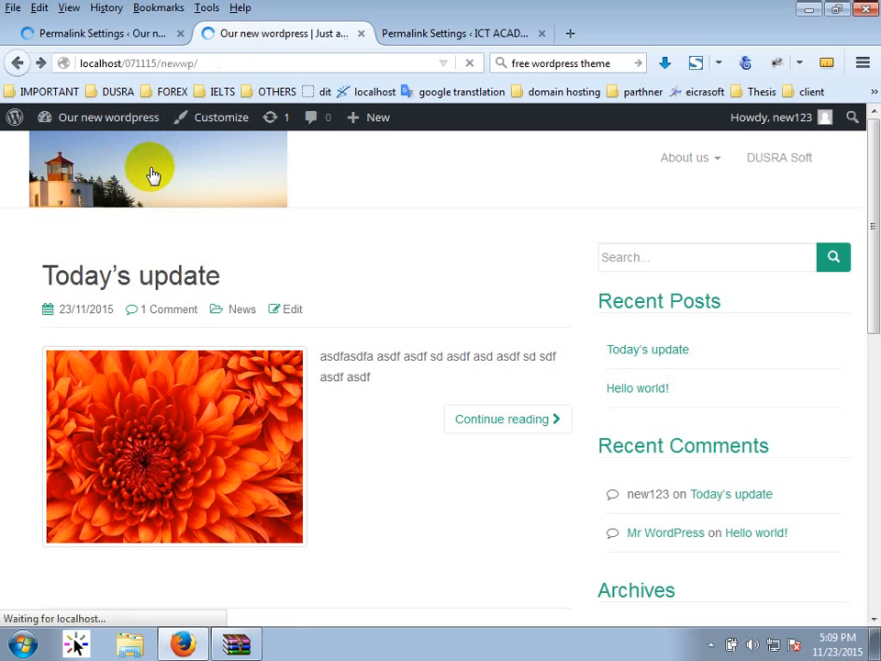
left_click(138, 284)
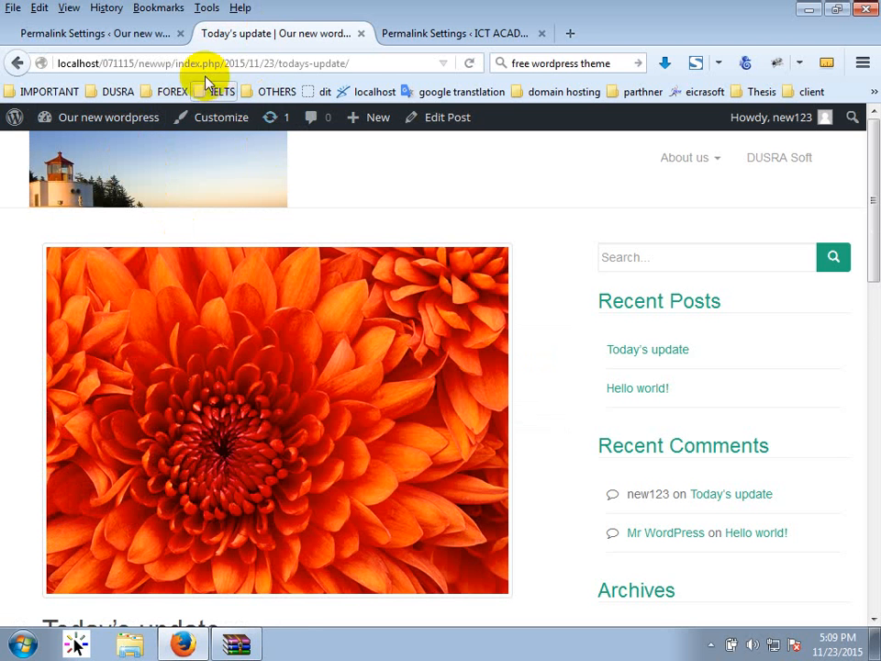
left_click(108, 42)
left_click(195, 347)
scroll(700, 470, "down", 5)
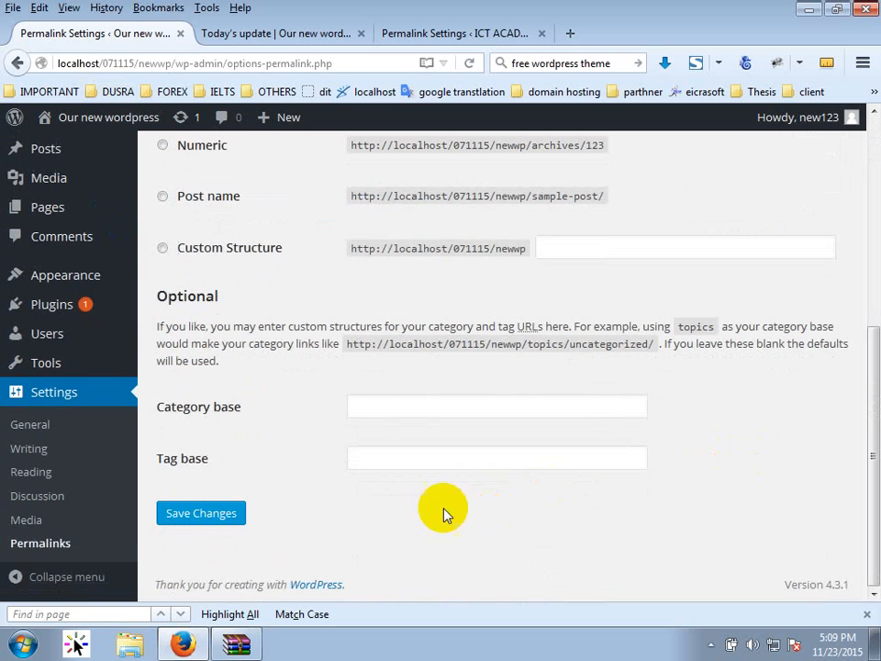
Save the Default permalinks and reopen Today's update from the front page.
left_click(202, 516)
left_click(233, 35)
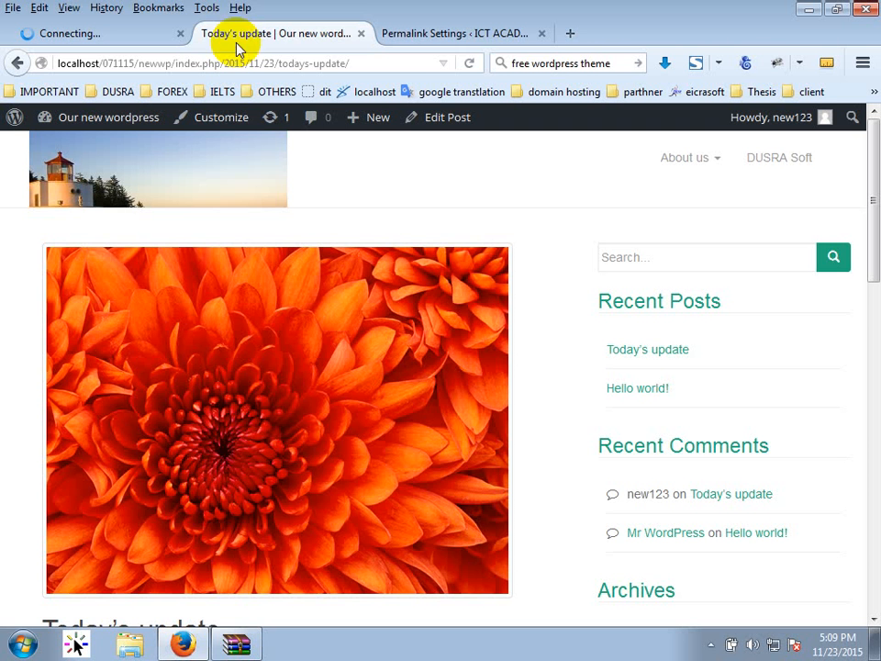
left_click(158, 170)
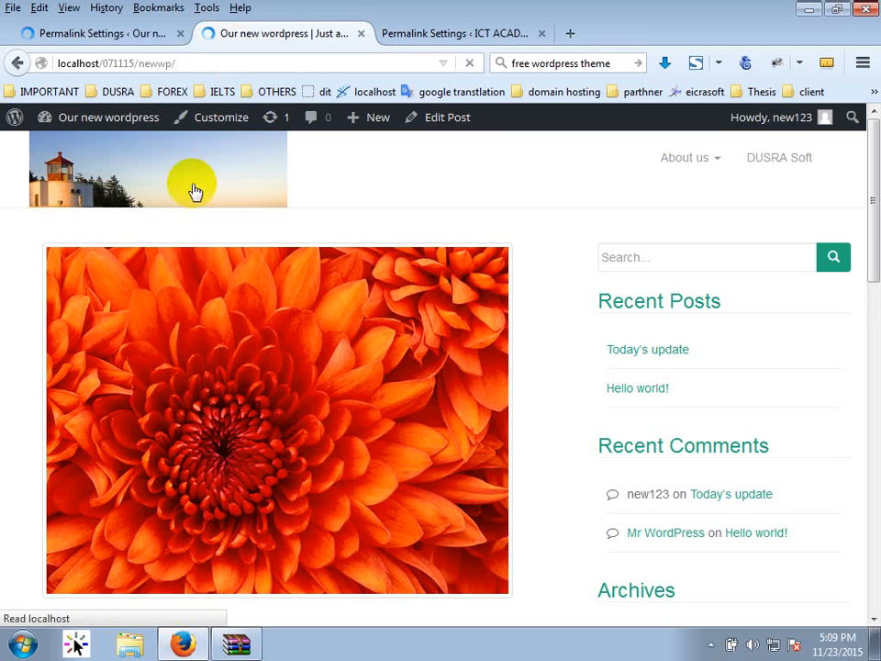
left_click(190, 288)
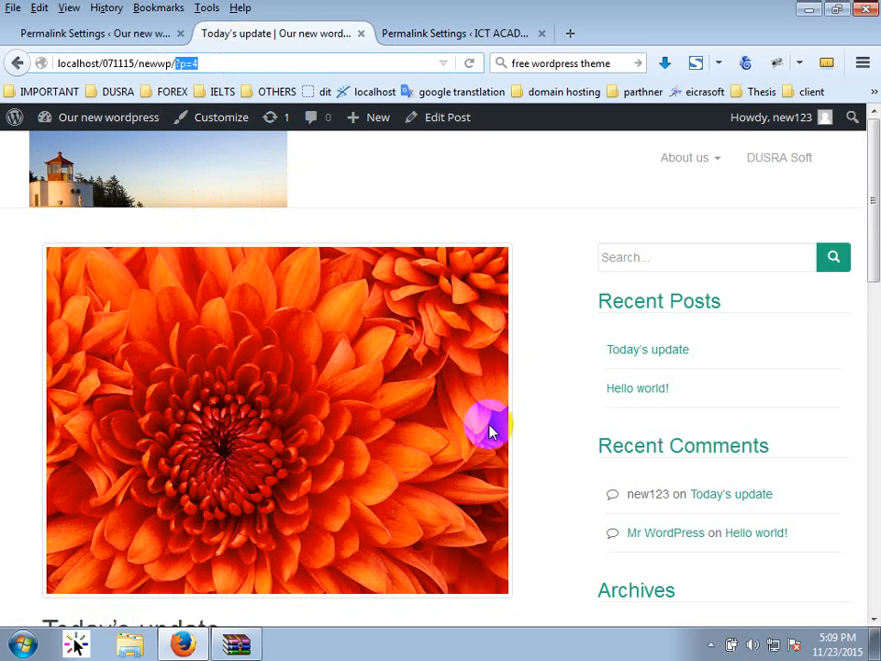
Select the Post name (/%postname%/) permalink structure and minimize the browser.
left_click(112, 33)
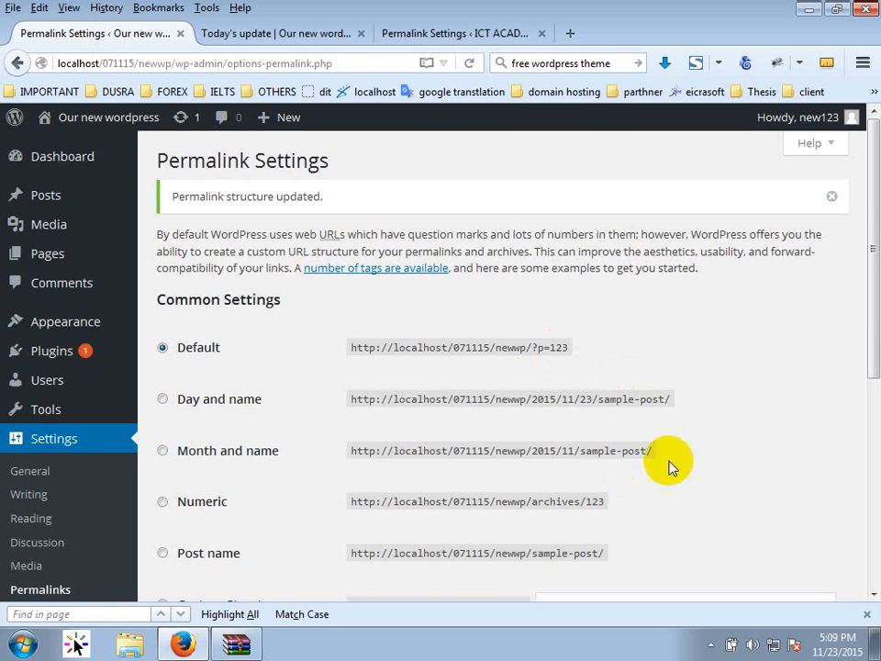
scroll(551, 440, "down", 4)
left_click(214, 359)
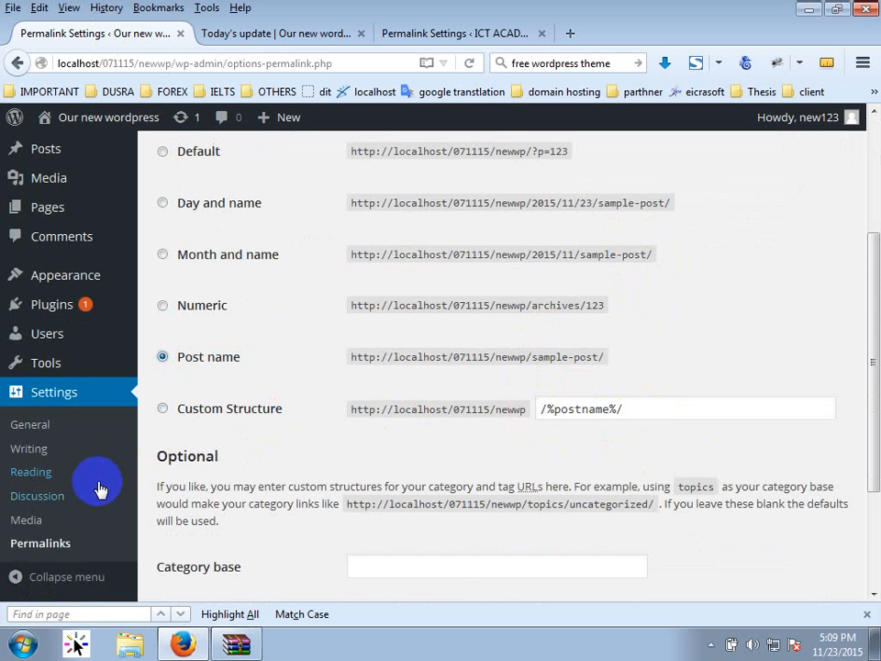
scroll(101, 489, "up", 4)
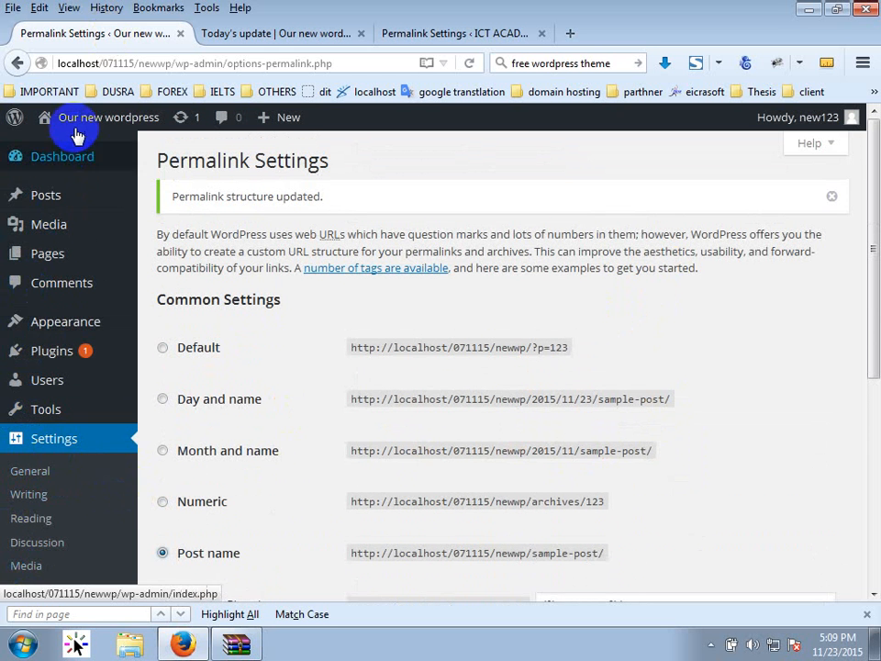
mouse_move(78, 131)
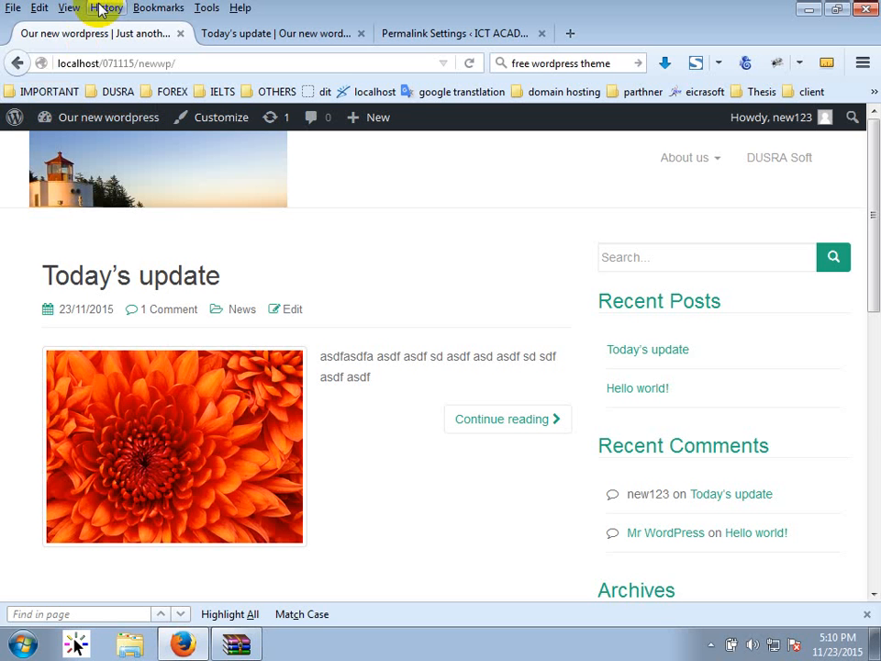
left_click(710, 644)
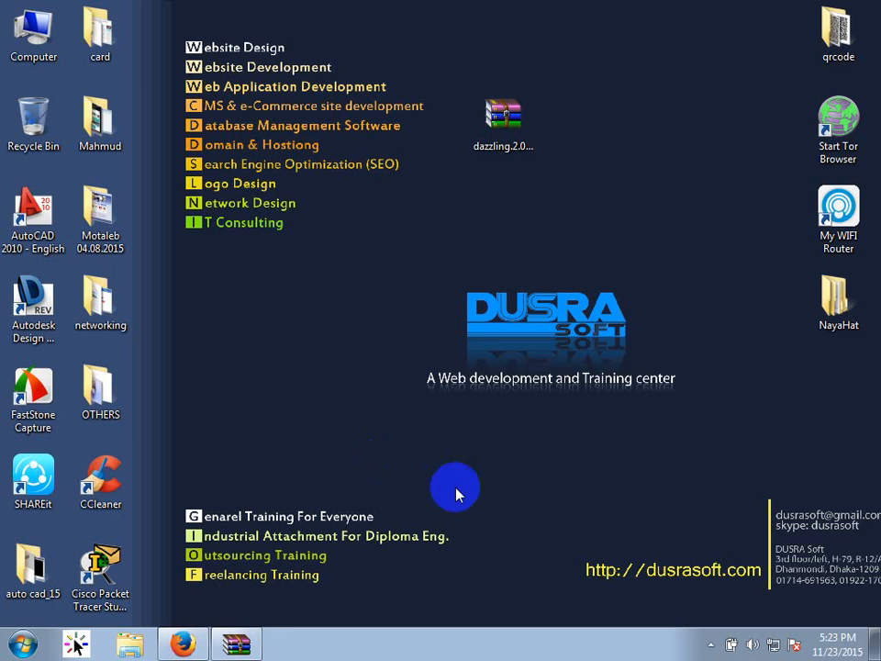
Close the dazzling archive window and the ICT Academy permalink settings tab.
left_click(236, 642)
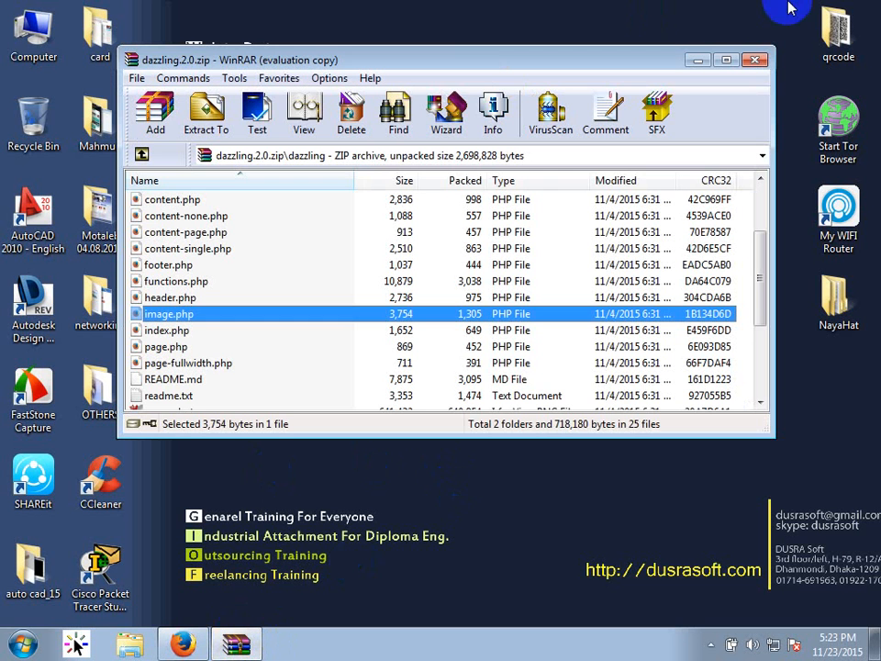
left_click(753, 62)
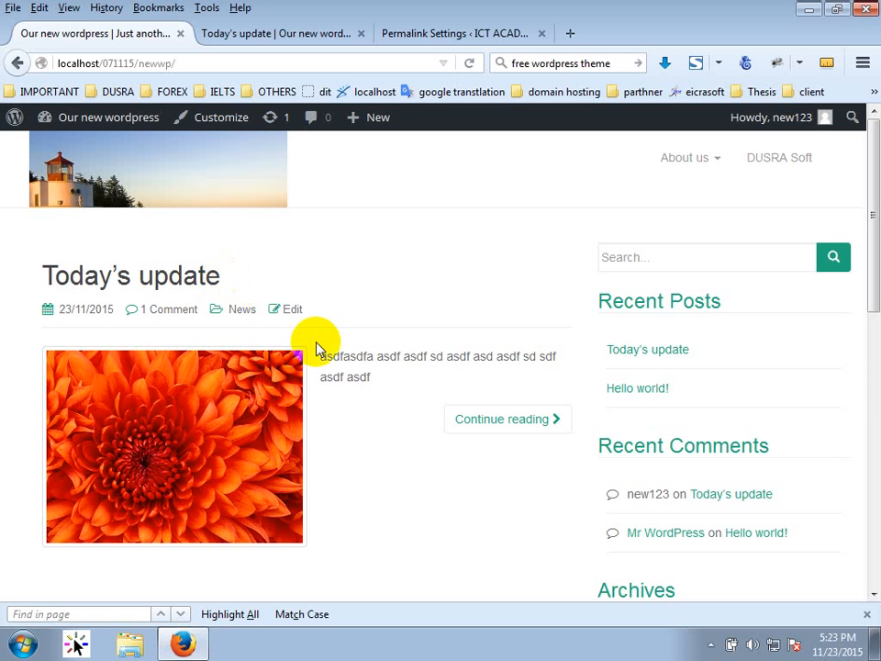
left_click(277, 25)
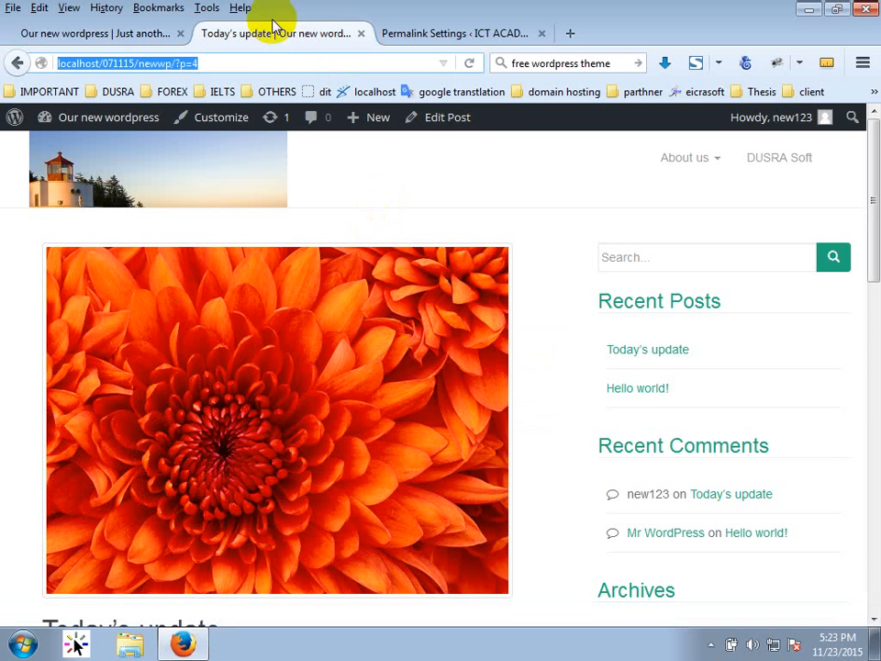
left_click(475, 29)
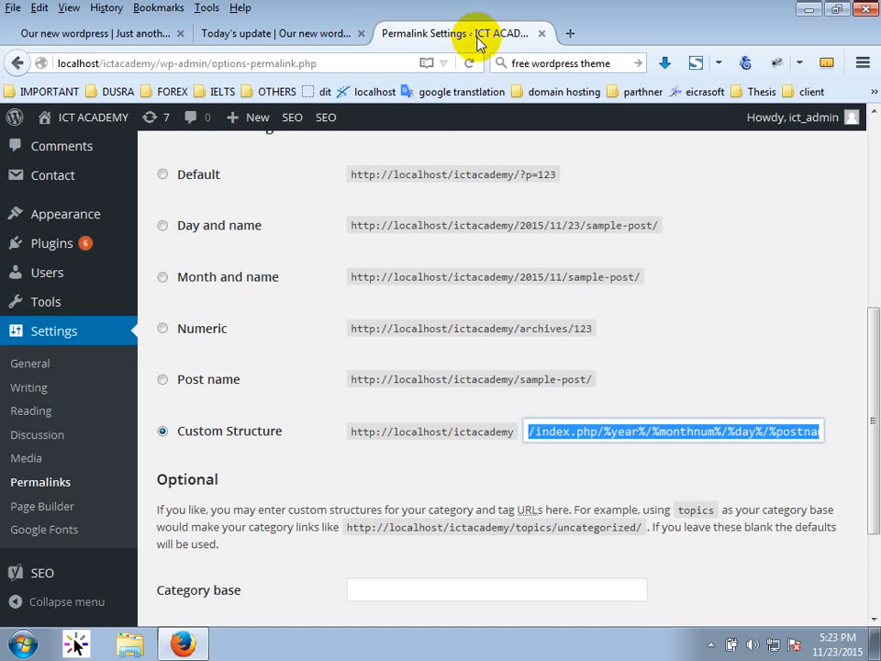
left_click(542, 33)
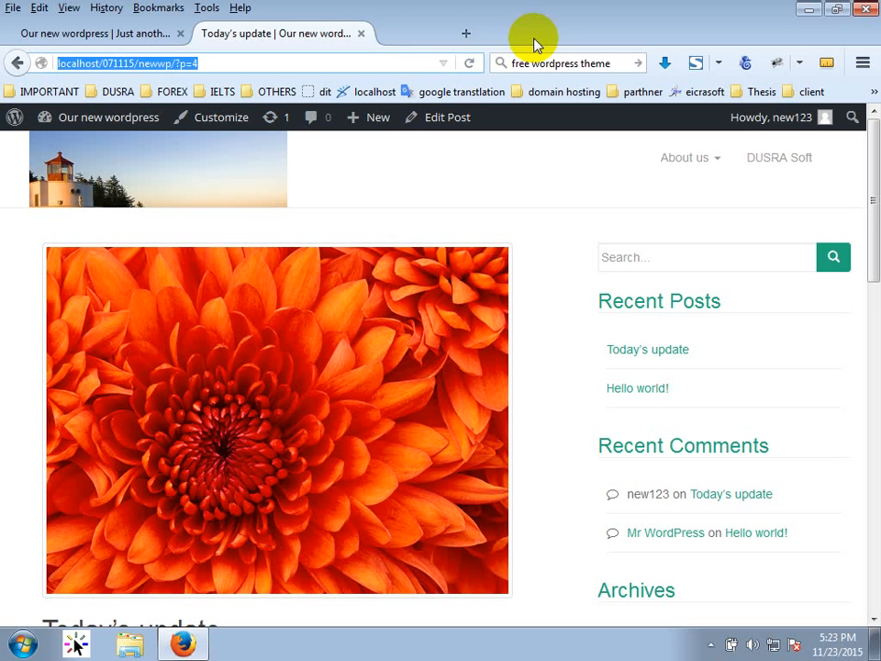
Go from the blog's front page to the admin Dashboard.
left_click(92, 35)
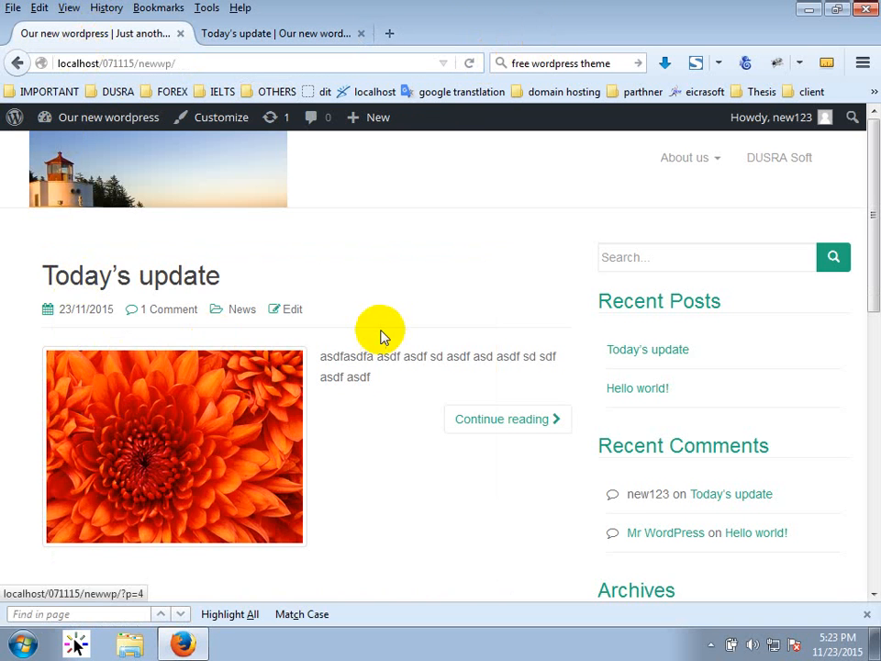
left_click(235, 33)
left_click(118, 32)
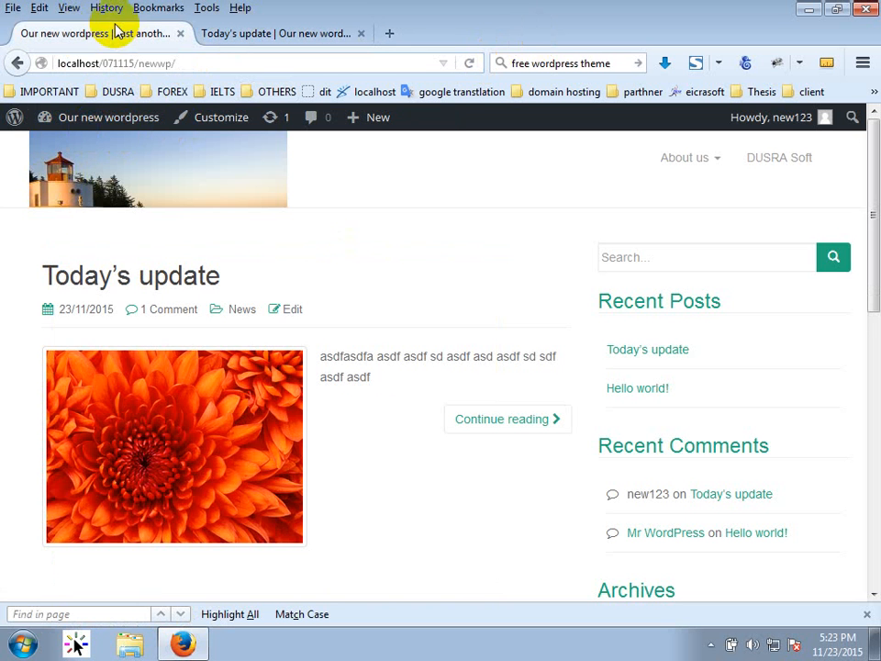
left_click(59, 149)
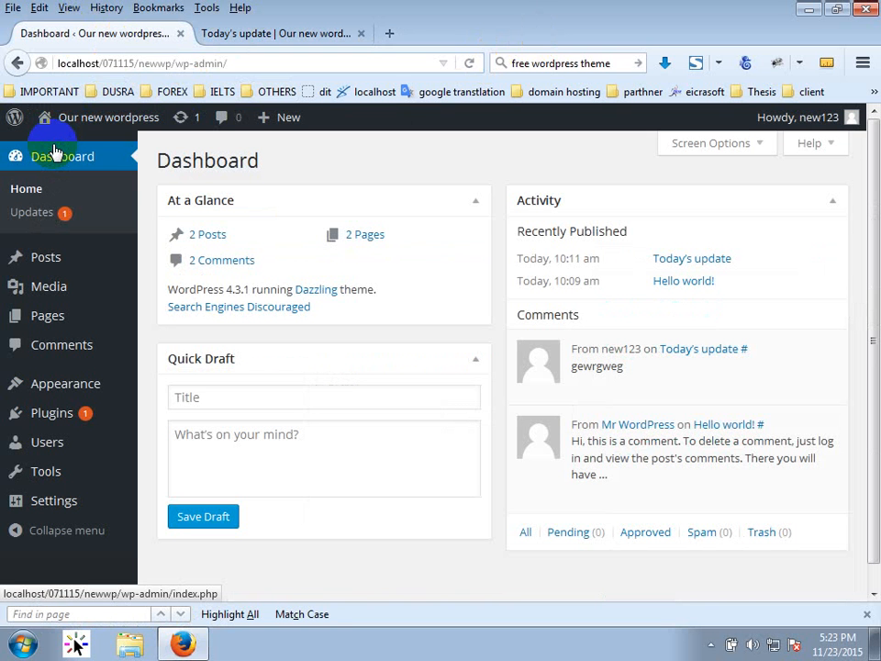
Close the Dashboard tab, strip ?p=4 from the address, then load the site's wp-admin address.
left_click(180, 33)
left_click(114, 62)
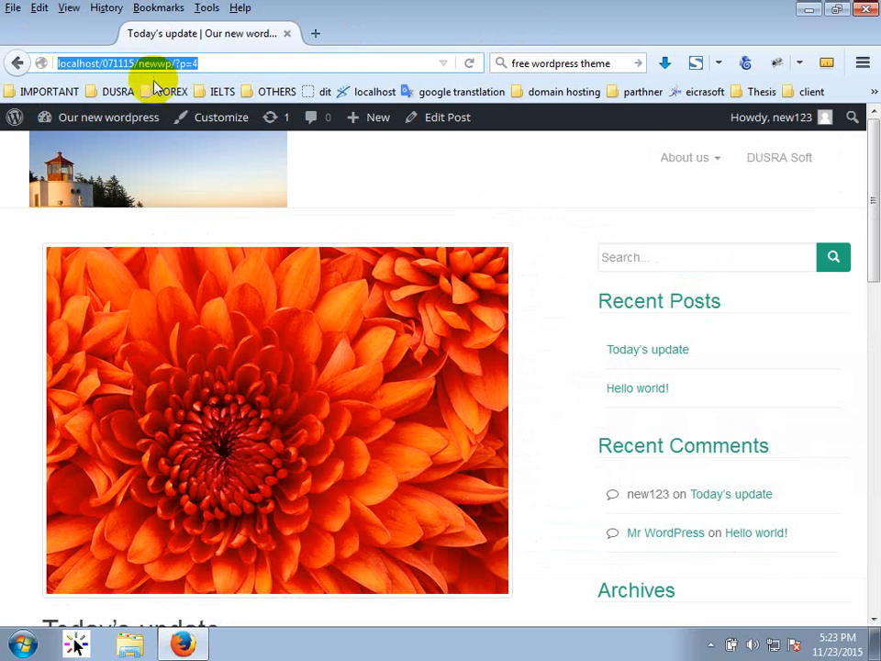
left_click_drag(197, 64, 172, 63)
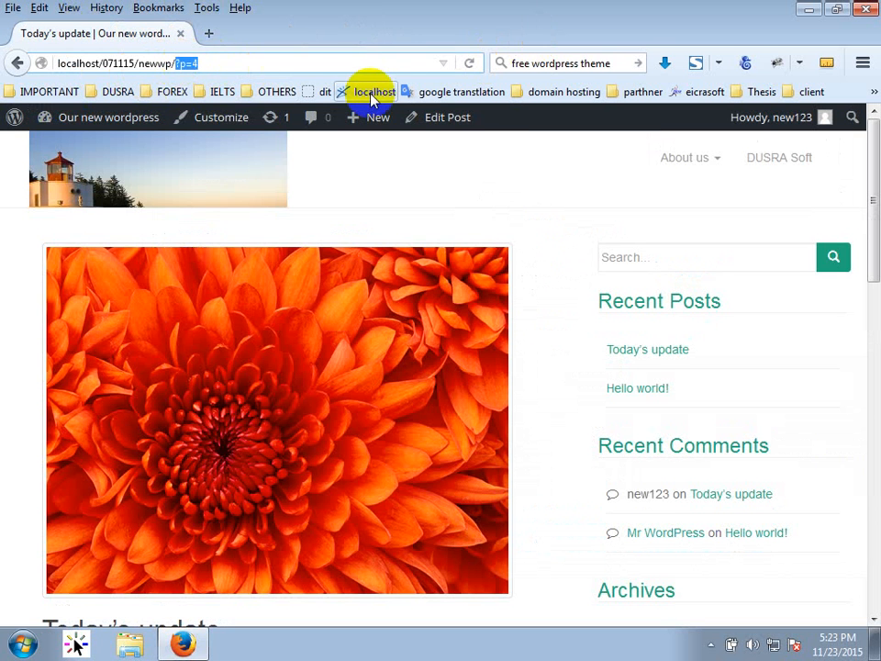
key("BackSpace")
key("Return")
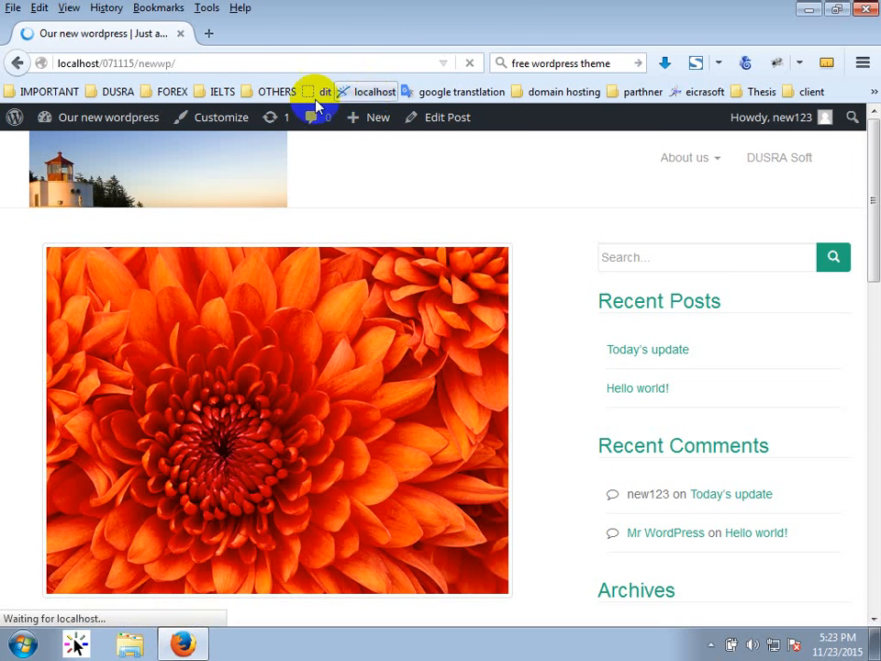
left_click(273, 64)
left_click(272, 64)
type("w")
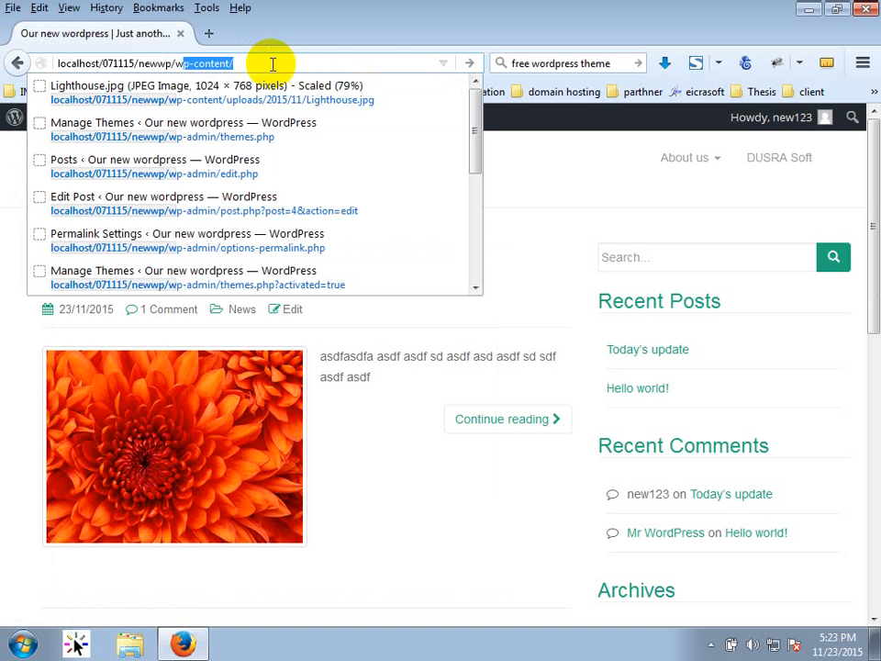
type("p-admin")
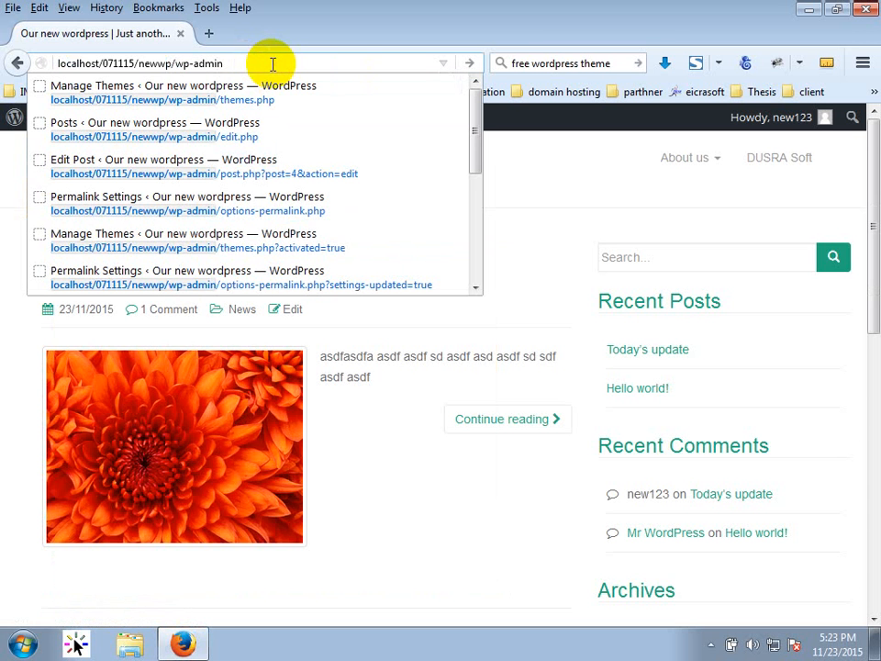
key("Return")
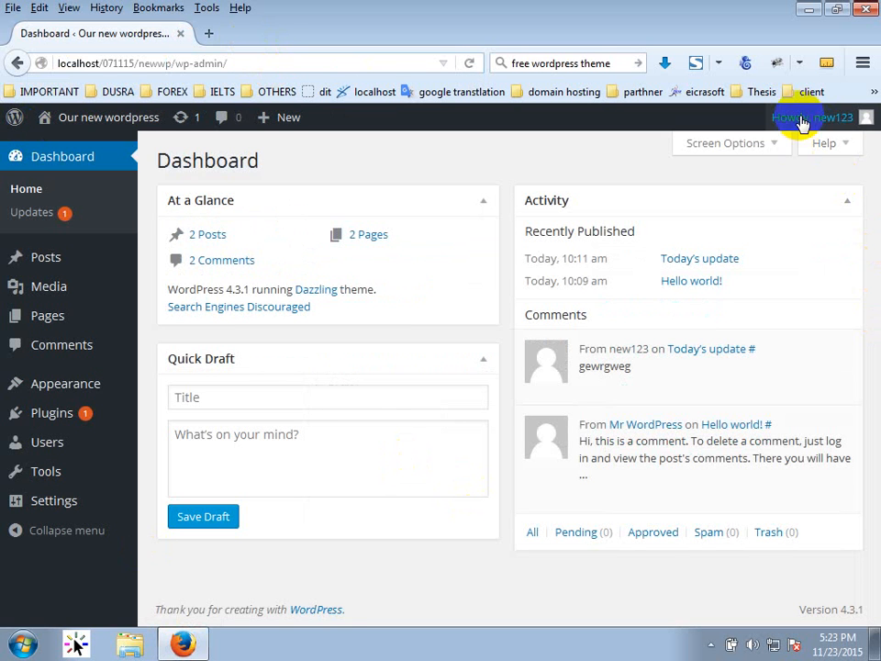
Log out from the Howdy menu and sign back in with the admin username and password.
mouse_move(808, 117)
left_click(783, 210)
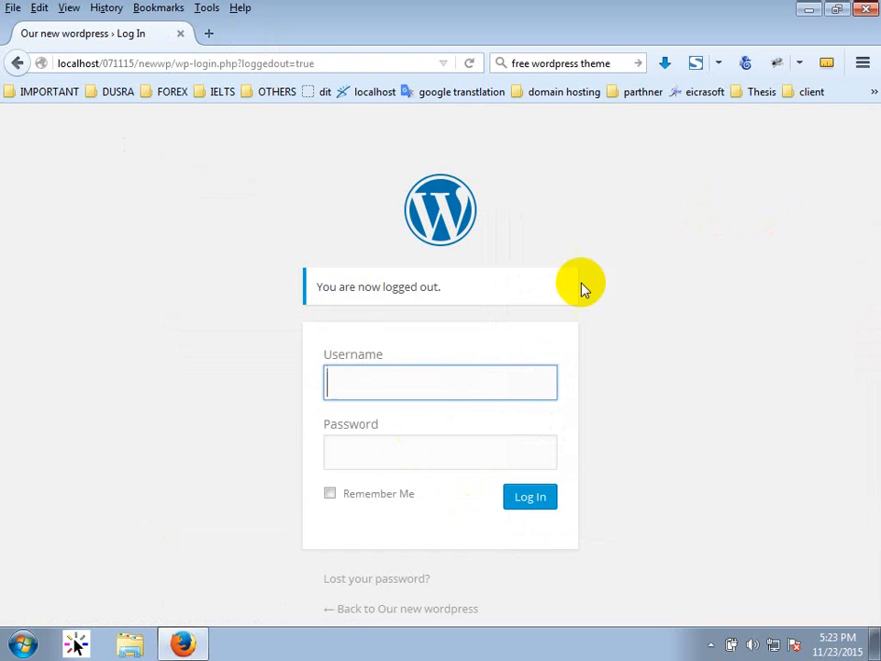
type("t")
key("BackSpace")
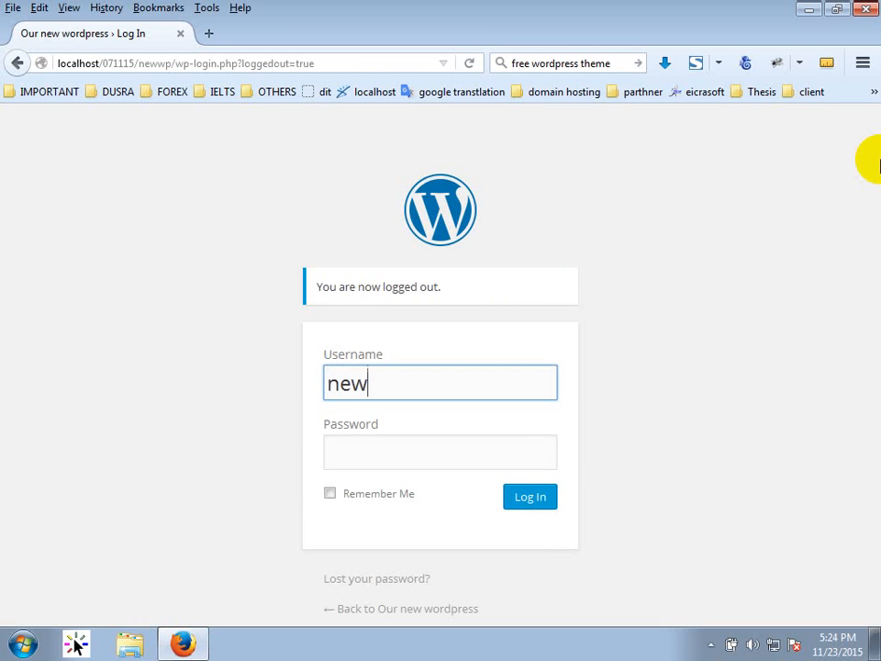
key("Tab")
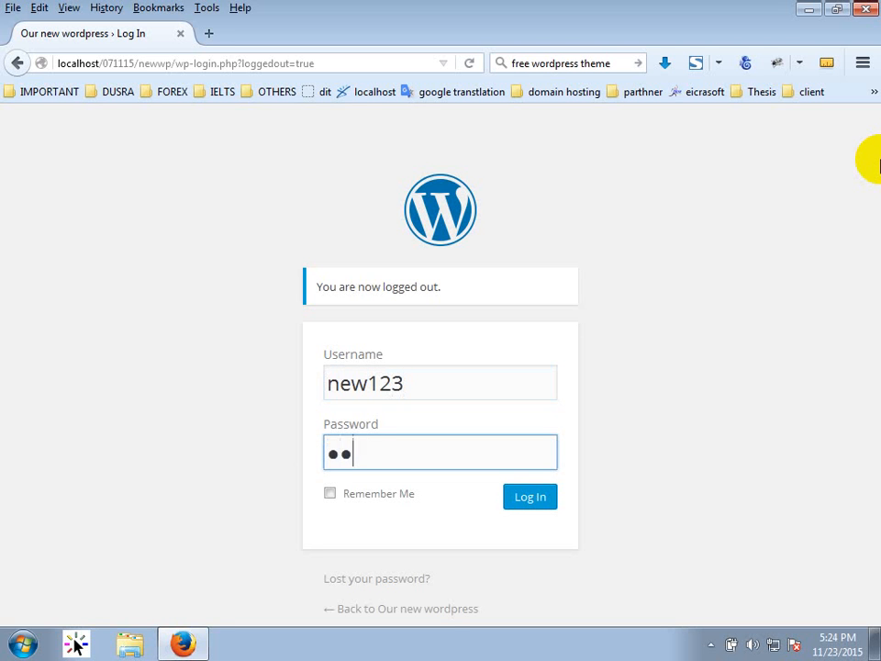
type("●●●●●●")
key("Return")
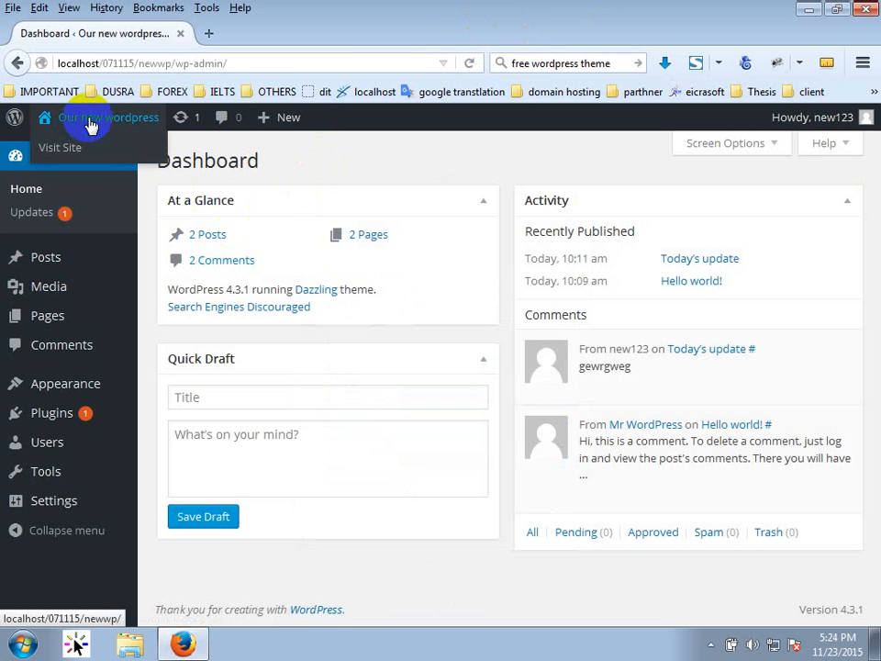
Copy the site's base address and load it in a new tab beside the Dashboard.
left_click(171, 62)
left_click_drag(172, 63, 10, 58)
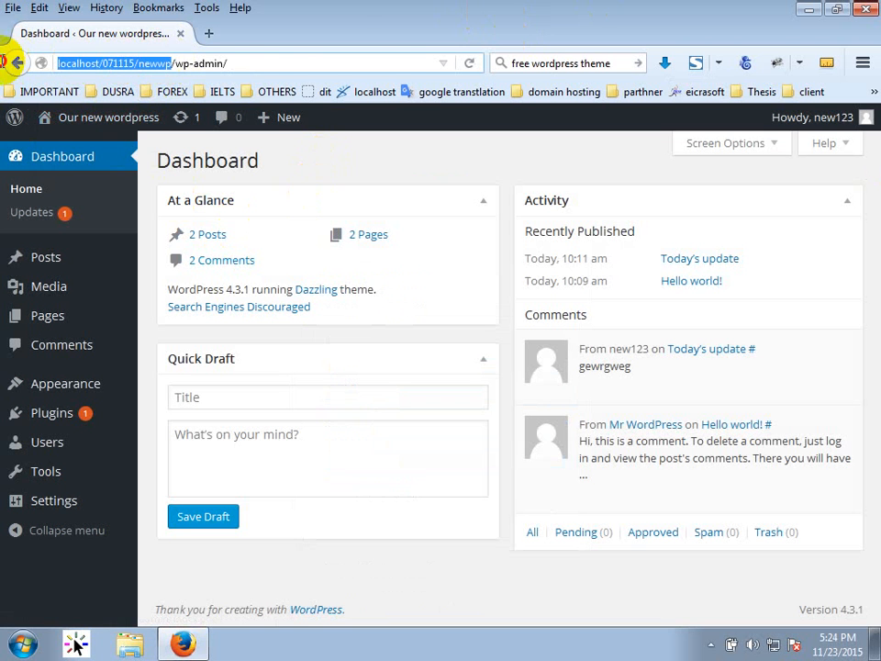
left_click(209, 33)
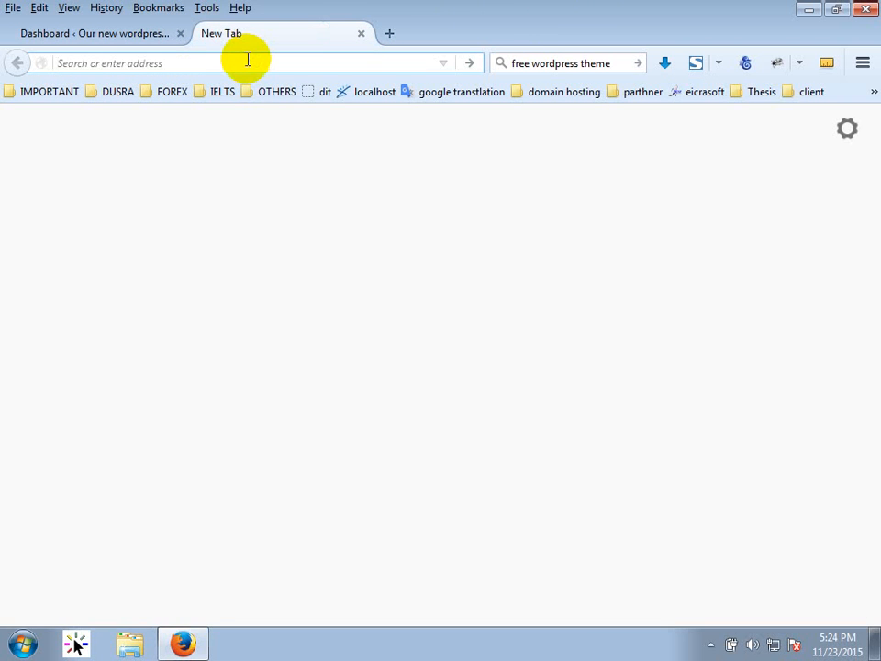
type("http://localhost/071115/newwp/")
key("Return")
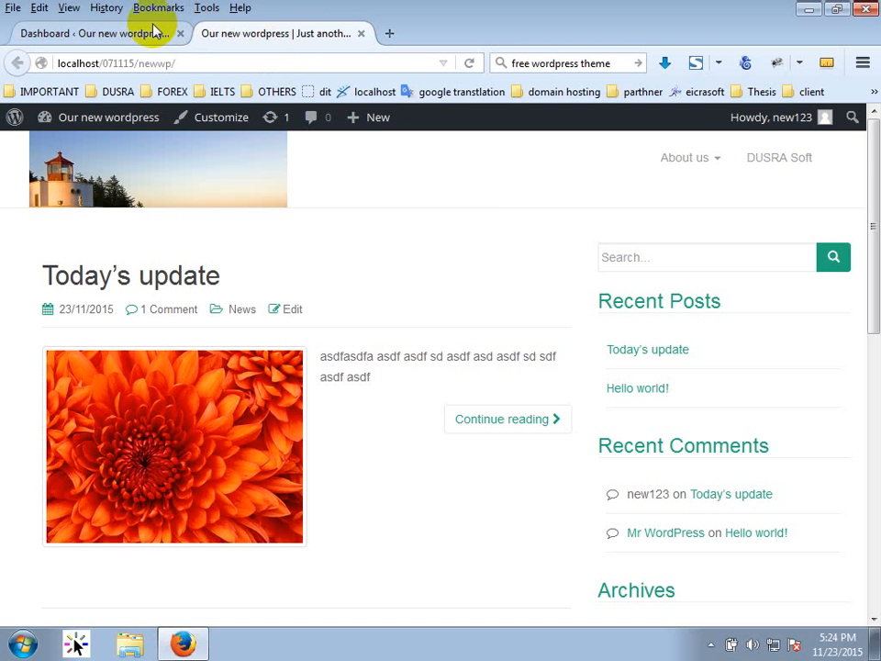
left_click(122, 33)
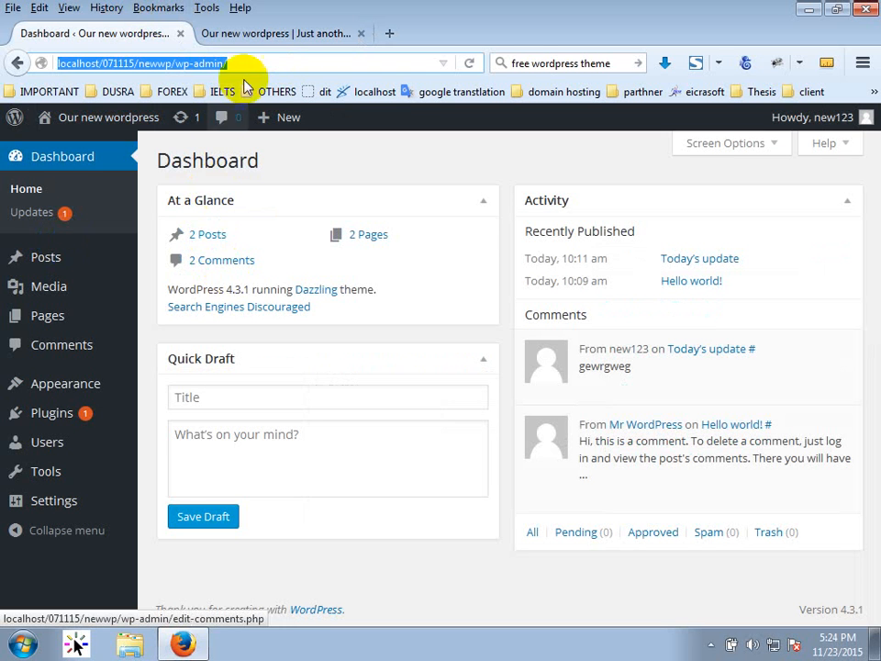
left_click(278, 35)
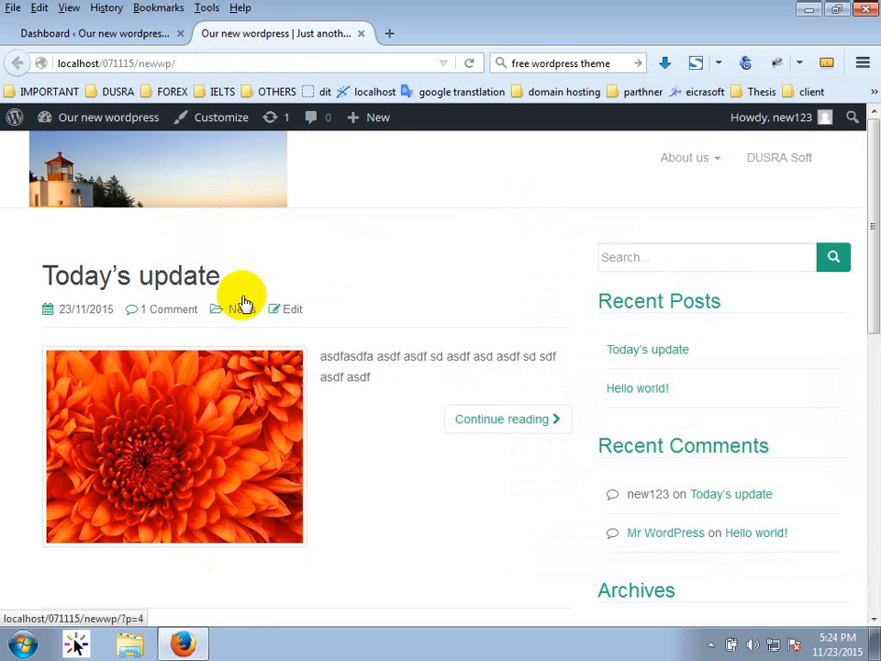
left_click(133, 30)
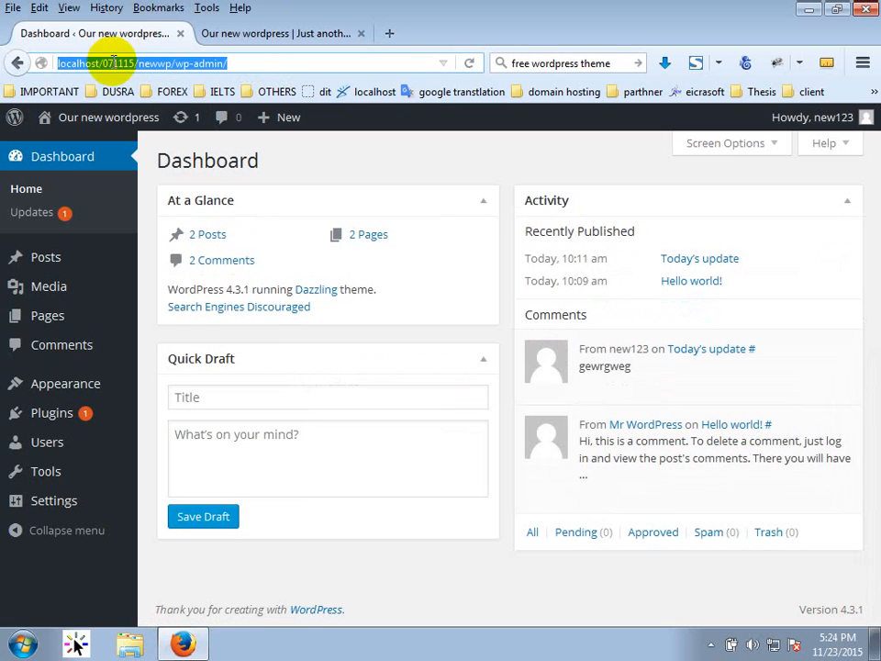
From the Posts list, edit Today's update and scroll to its Featured Image box.
left_click(44, 262)
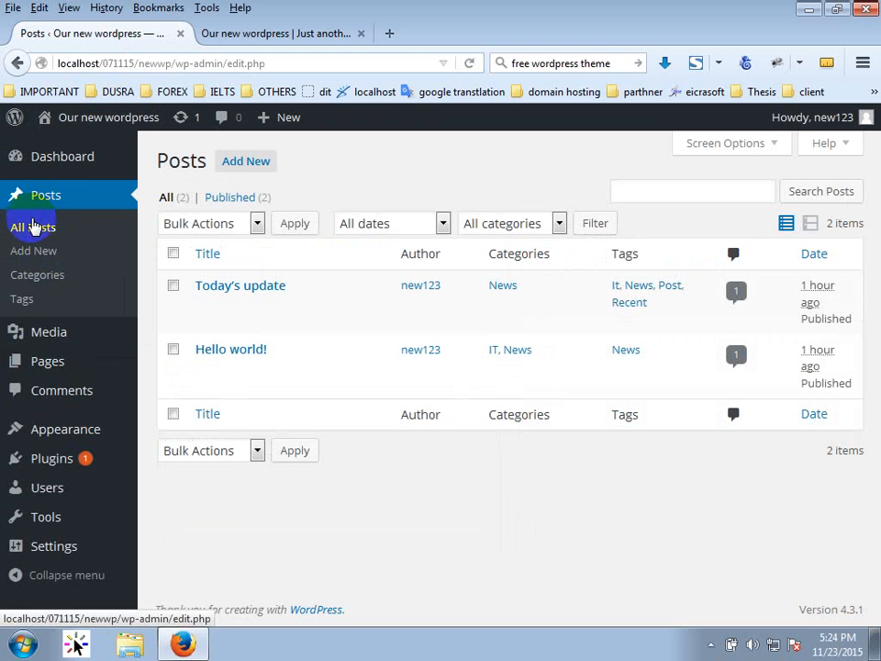
left_click(251, 30)
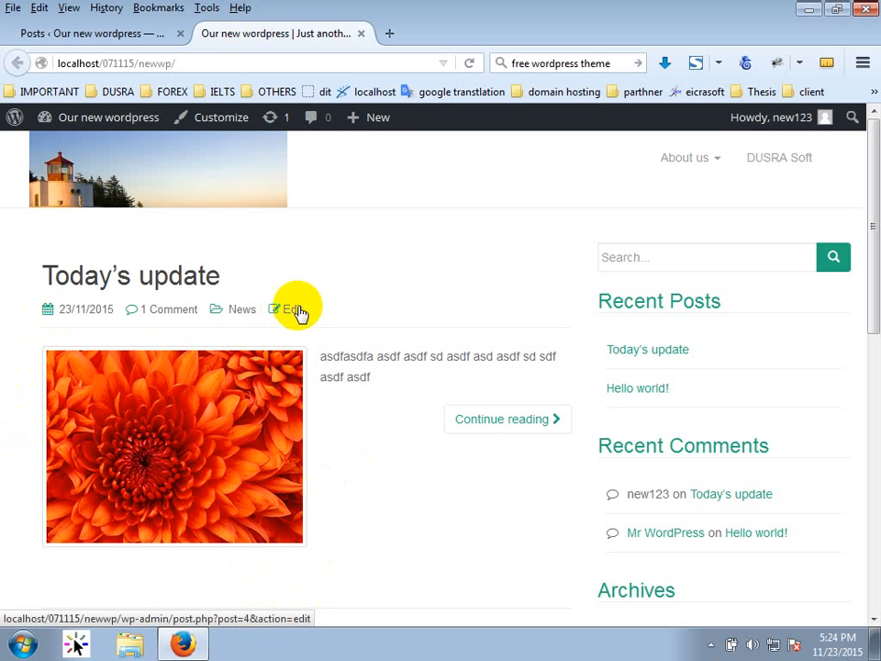
left_click(156, 34)
left_click(244, 289)
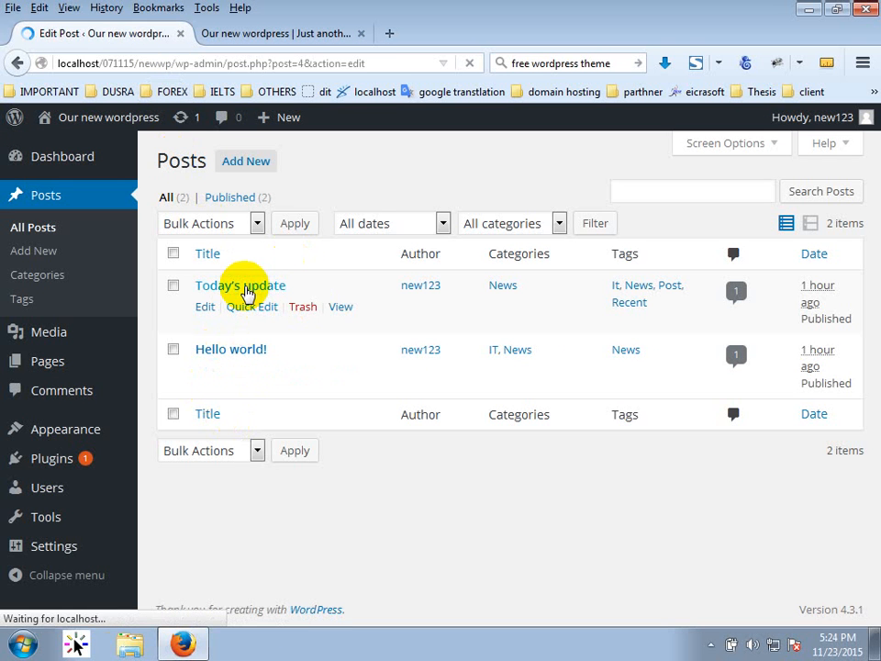
scroll(782, 597, "down", 10)
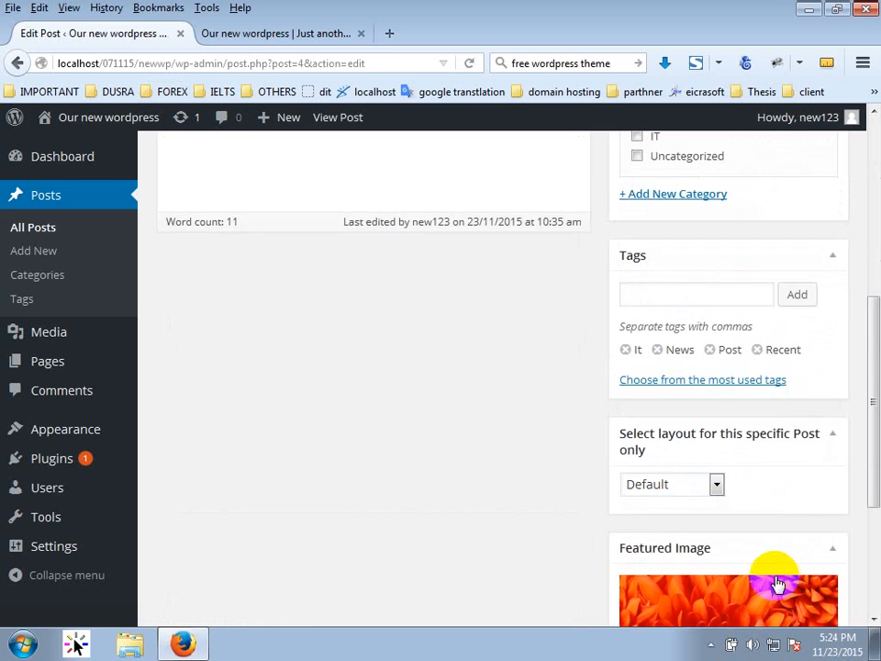
Remove the chrysanthemum featured image from Today's update.
left_click(739, 565)
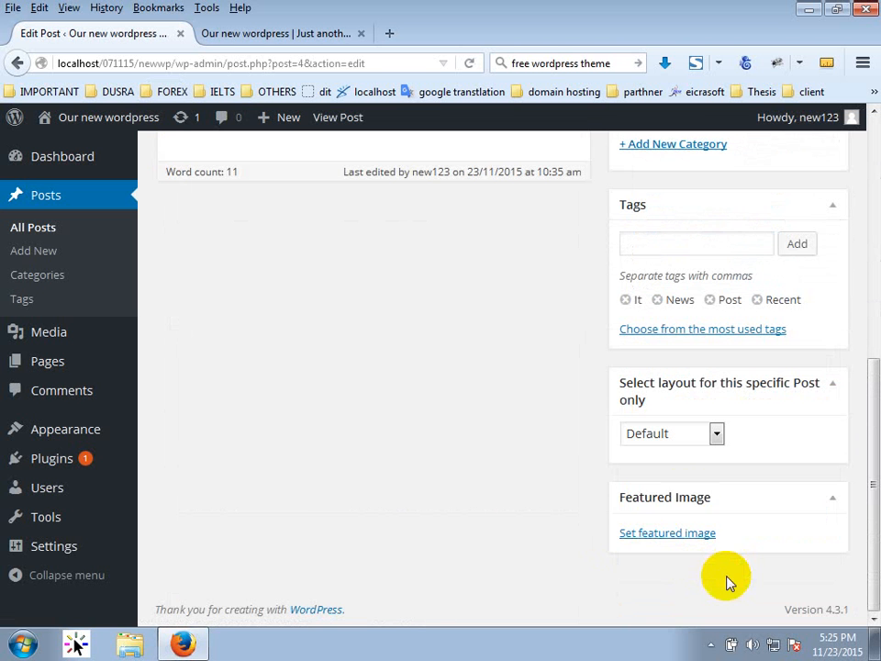
left_click(647, 534)
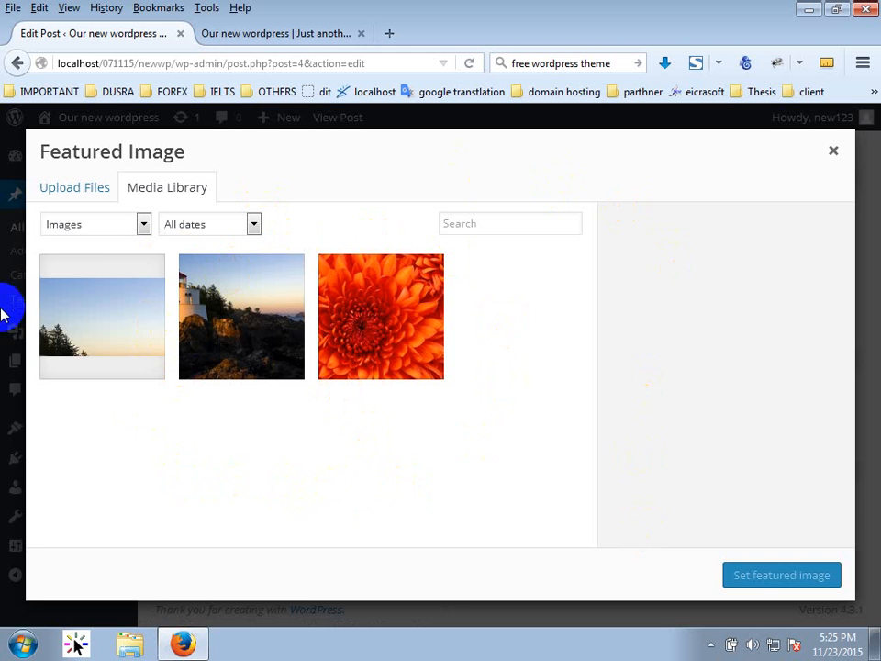
left_click(833, 150)
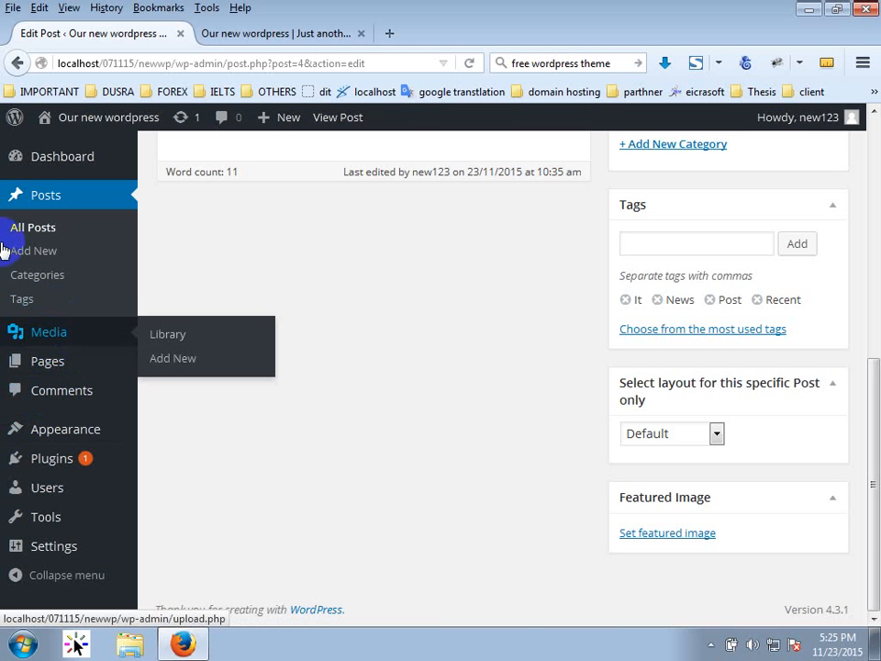
left_click(686, 533)
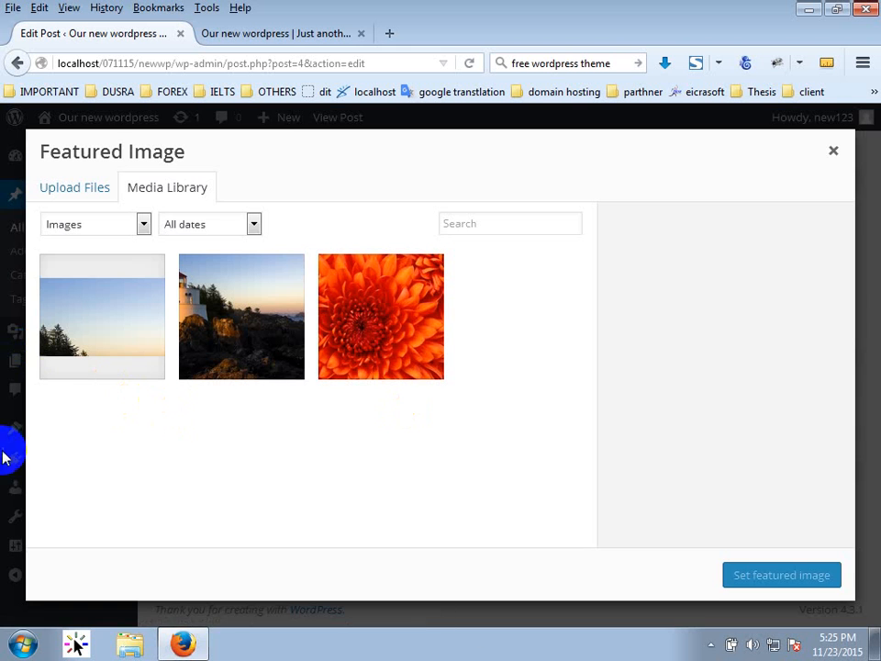
Upload Hydrangeas.jpg and set it as the post's featured image.
left_click(96, 190)
left_click(469, 405)
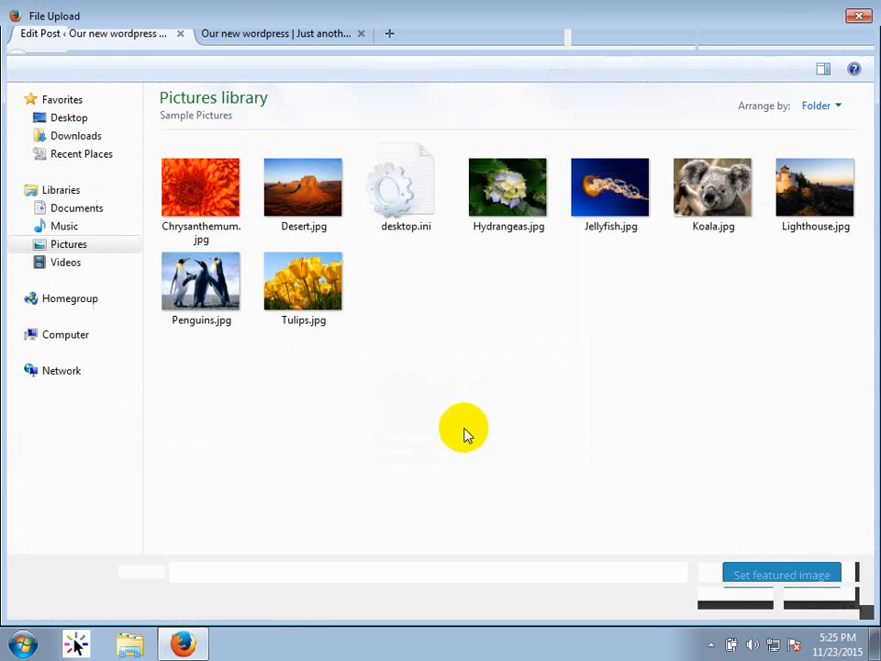
left_click(211, 283)
left_click(709, 193)
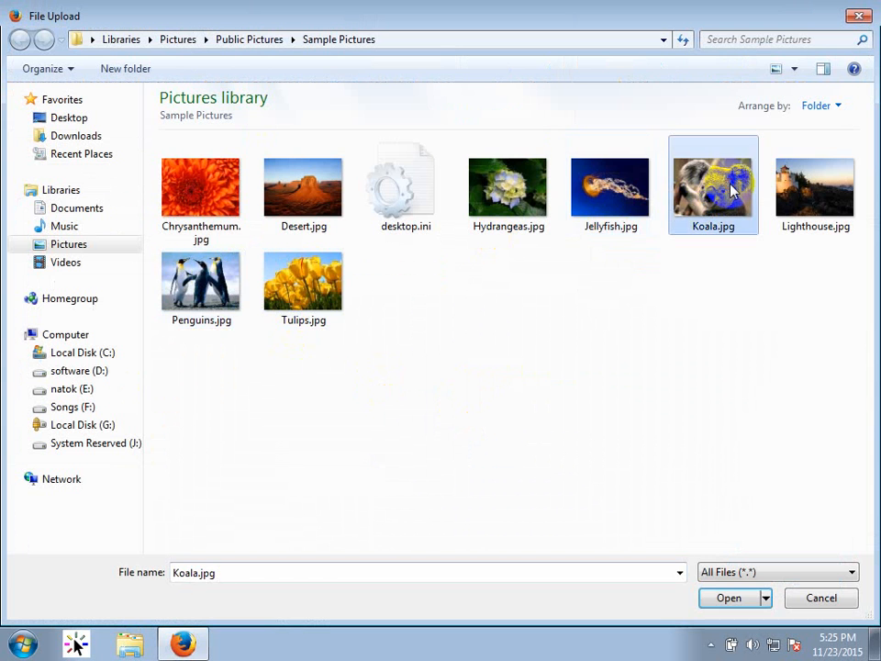
double_click(478, 200)
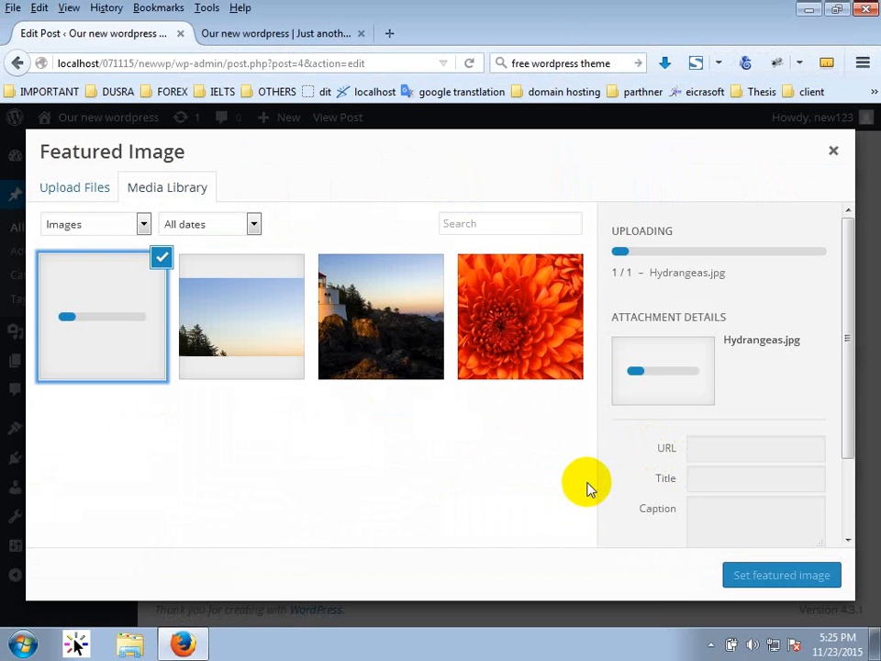
left_click_drag(852, 459, 850, 505)
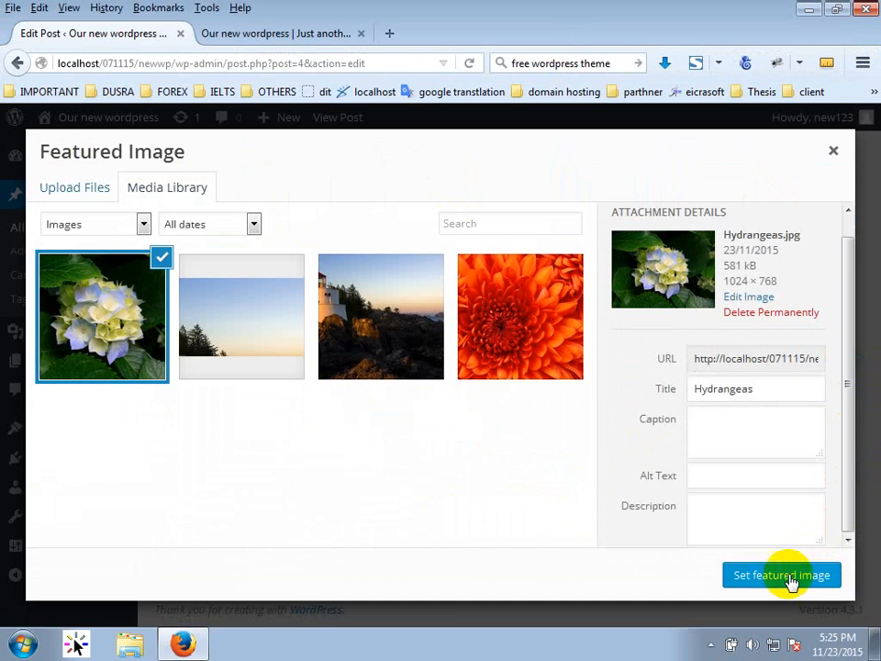
left_click(785, 576)
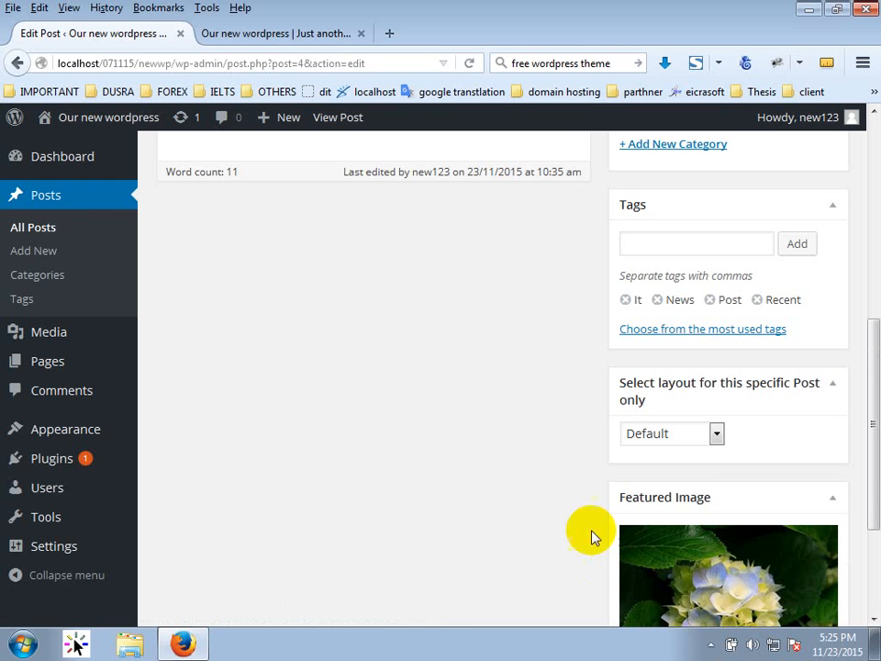
scroll(489, 514, "up", 4)
scroll(487, 508, "down", 4)
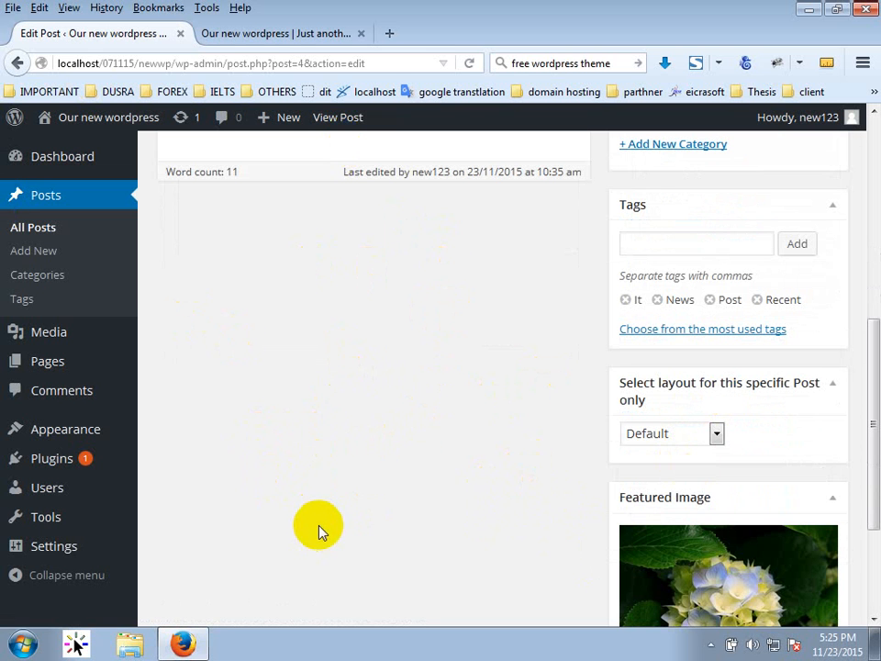
scroll(302, 468, "up", 5)
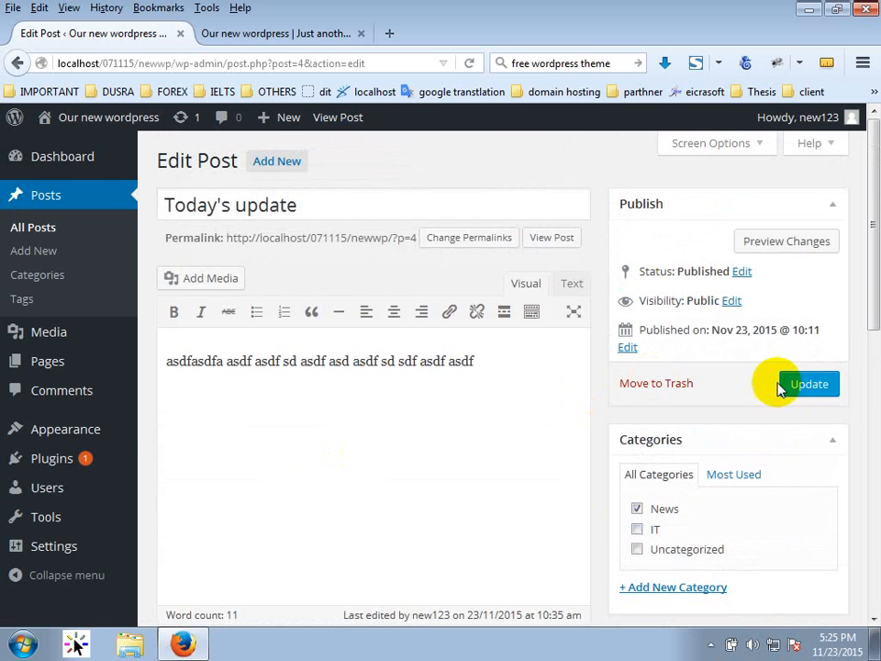
Save the post and reload the front page to show the Hydrangeas thumbnail.
left_click(800, 385)
left_click(275, 33)
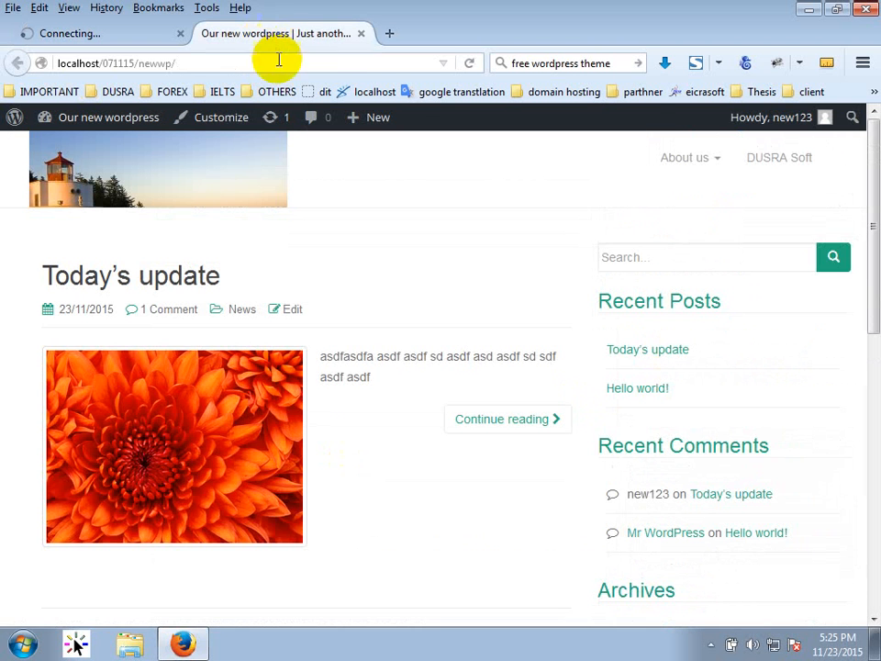
left_click(463, 63)
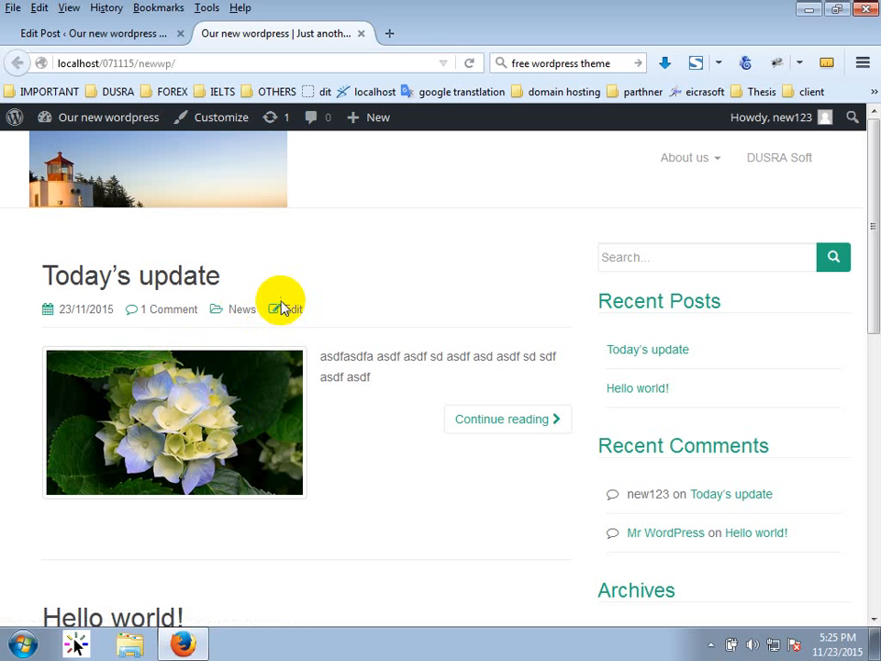
Reopen Today's update in the post editor from its front-page Edit link.
left_click(119, 37)
left_click(243, 37)
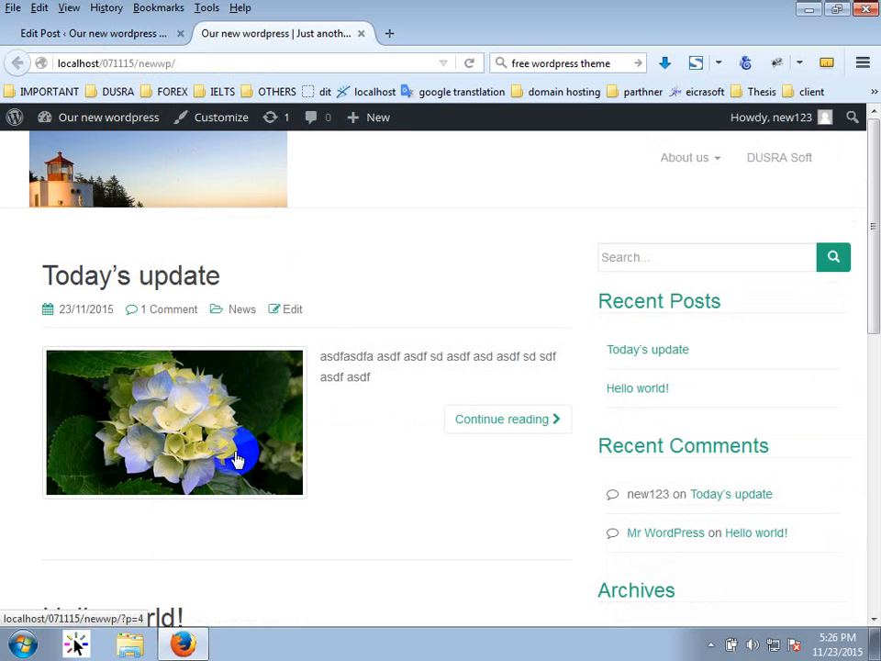
left_click(290, 312)
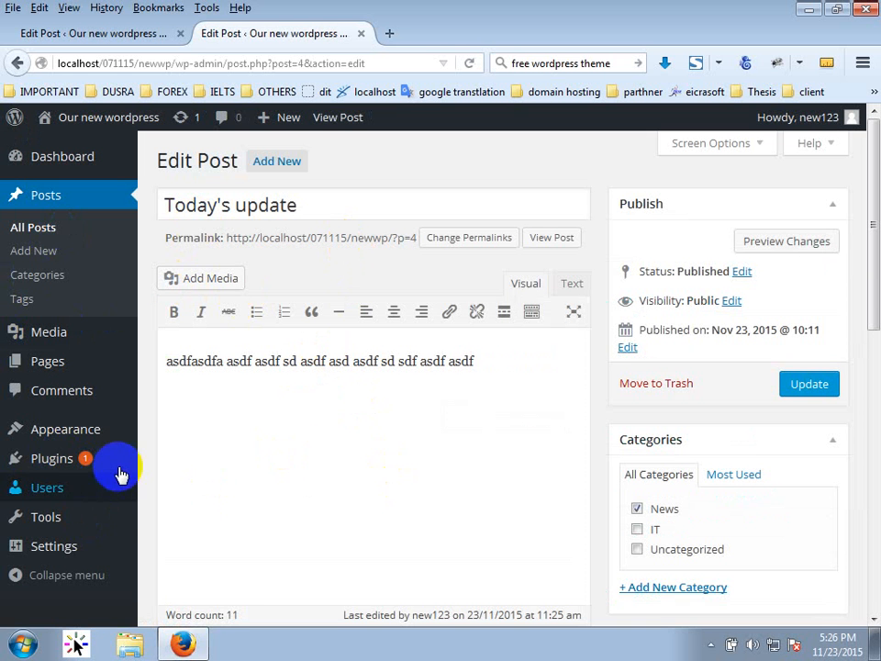
Append 'sdfasdfa' so the paragraph ends with asdfsdfasdfa, and update the post.
mouse_move(120, 464)
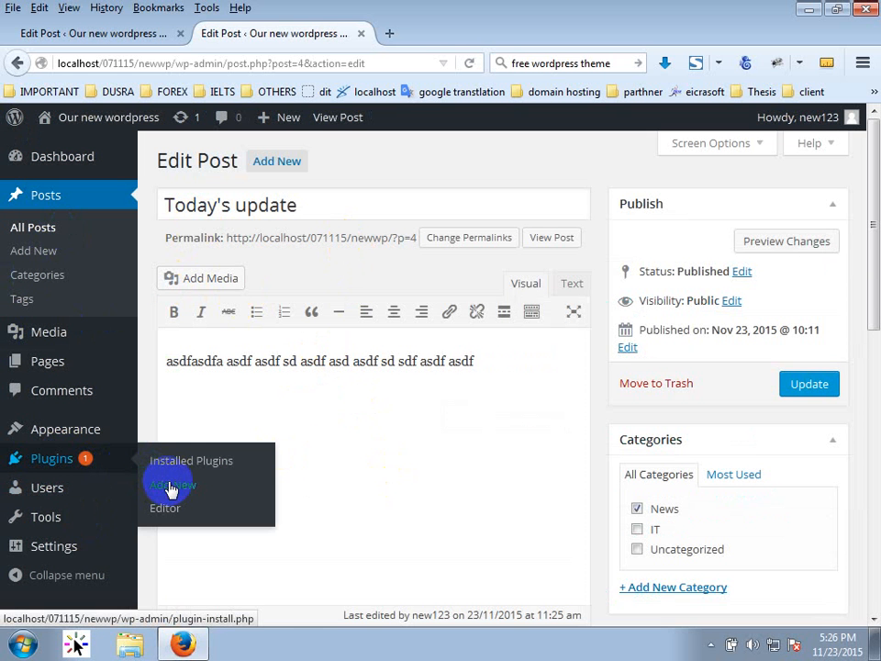
left_click(485, 382)
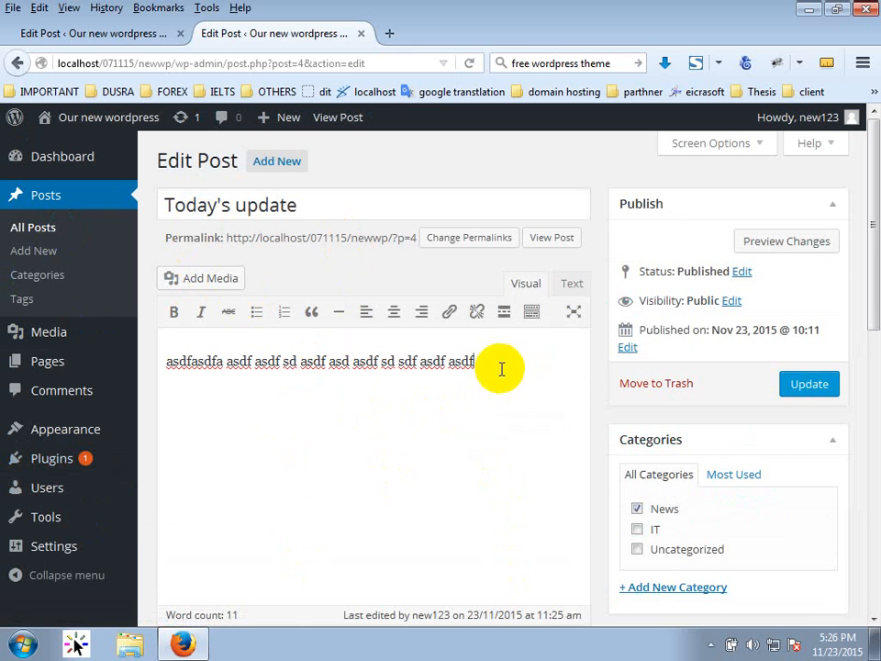
type("sdfasdfa")
left_click(816, 384)
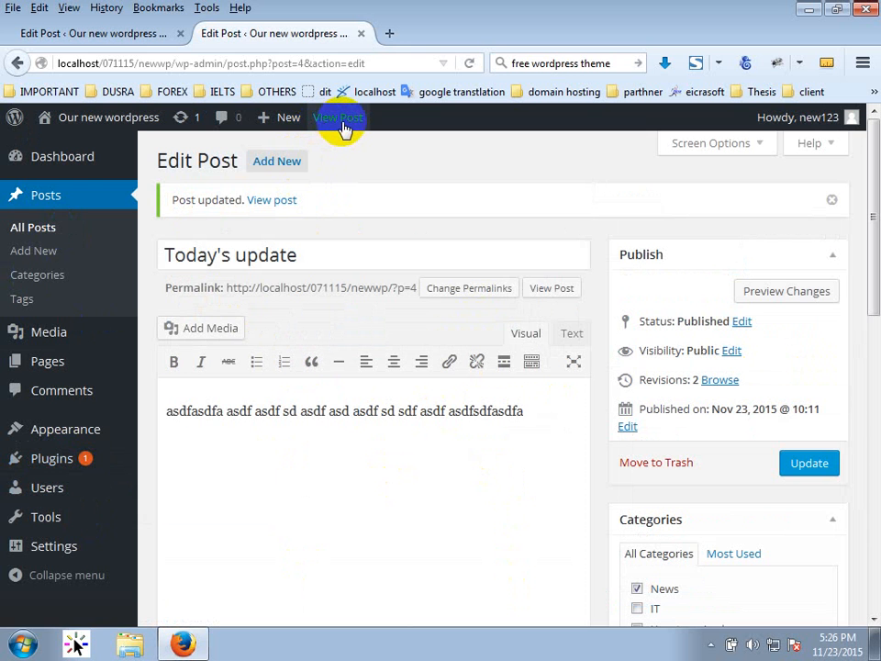
Check asdfsdfasdfa on the published post, return to the home page, and minimise Firefox.
left_click(341, 127)
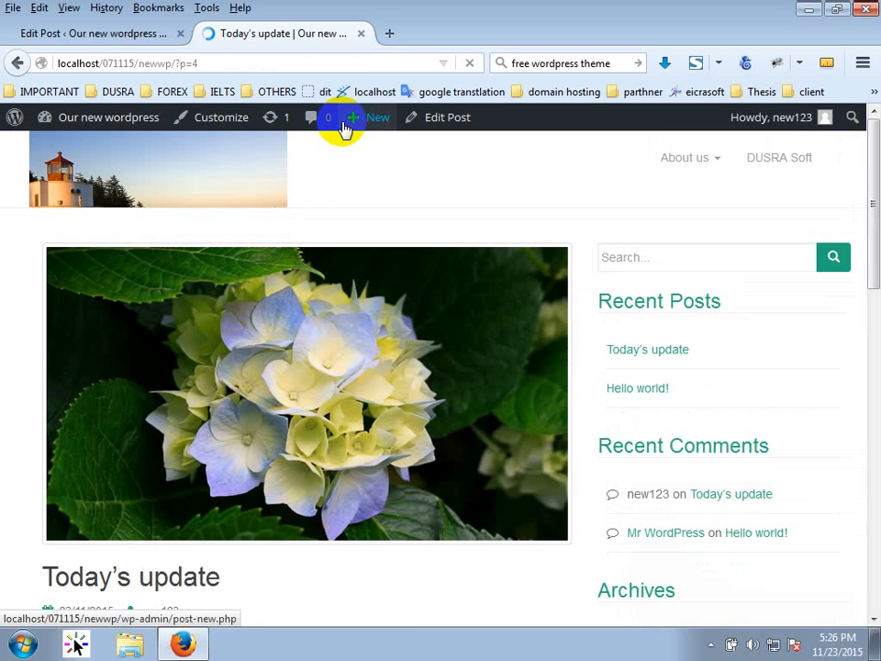
scroll(153, 472, "down", 4)
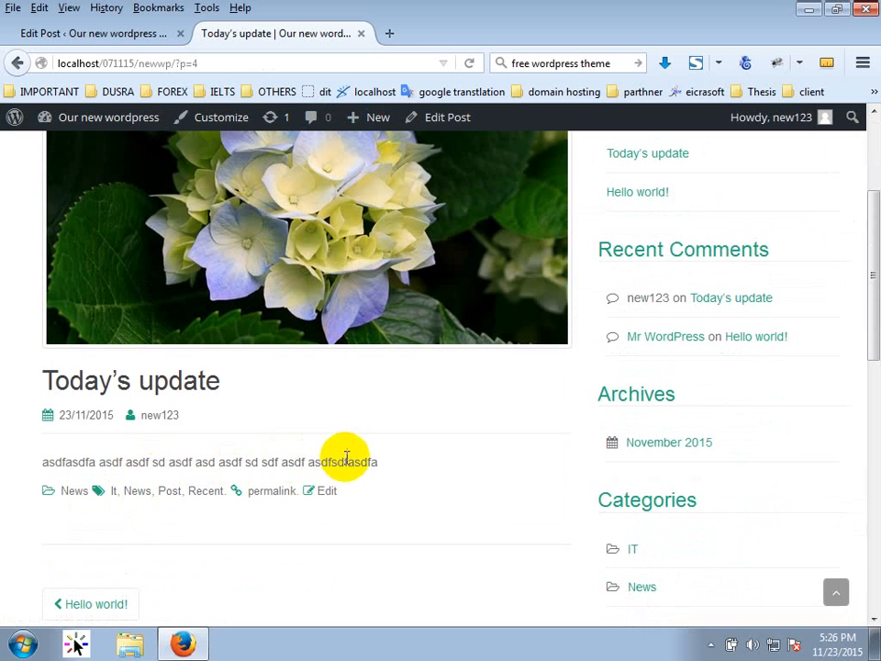
double_click(343, 461)
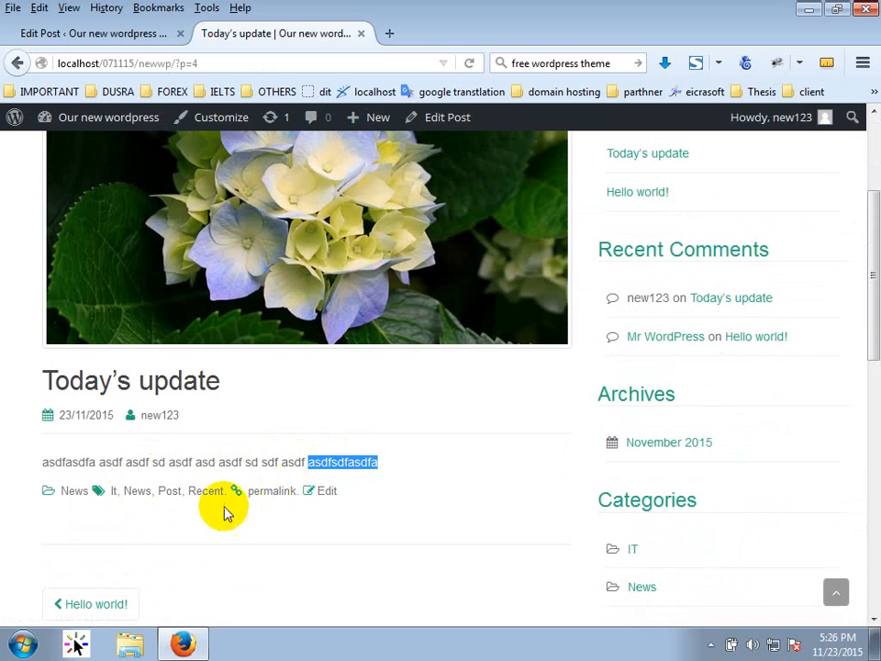
scroll(126, 275, "up", 3)
left_click(252, 178)
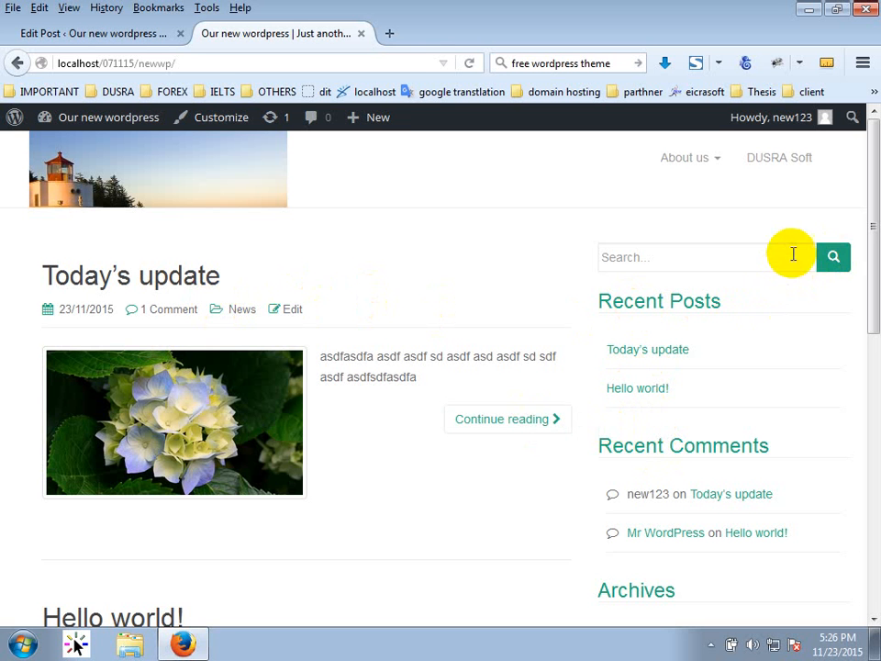
left_click(809, 11)
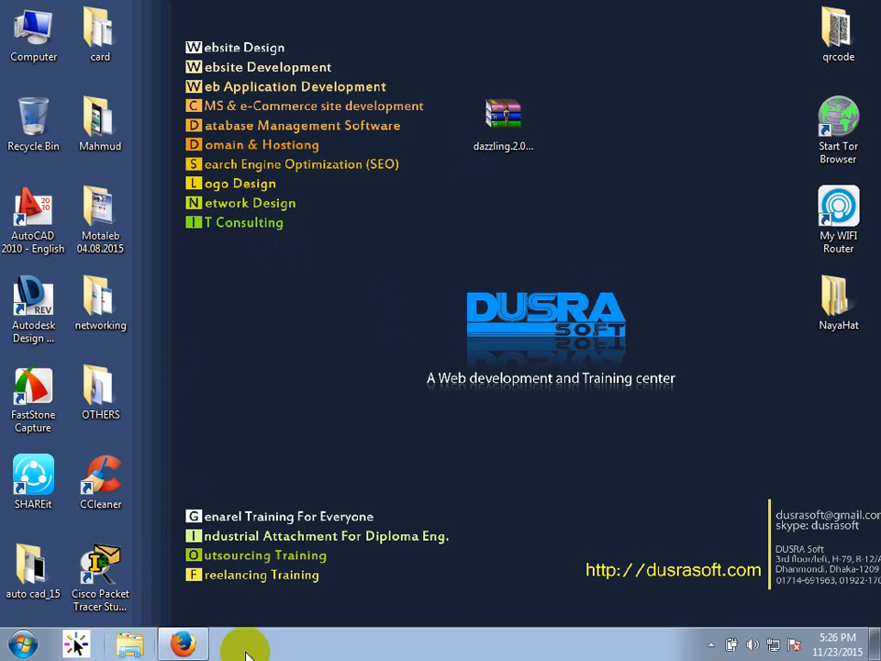
Browse from the WAMP www folder through 071115 > newwp > wp-content to the themes folder.
left_click(711, 645)
left_click(733, 535)
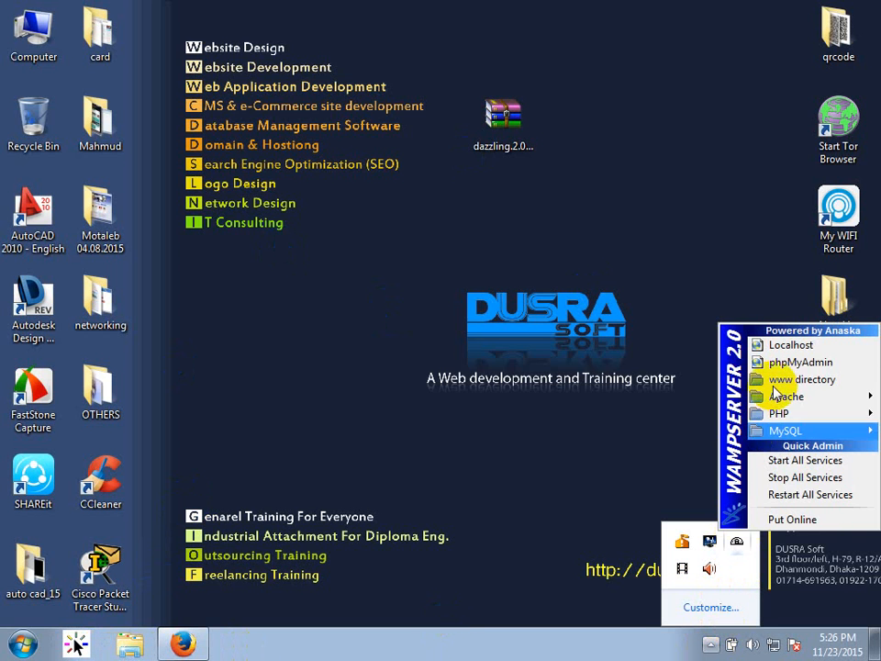
left_click(775, 388)
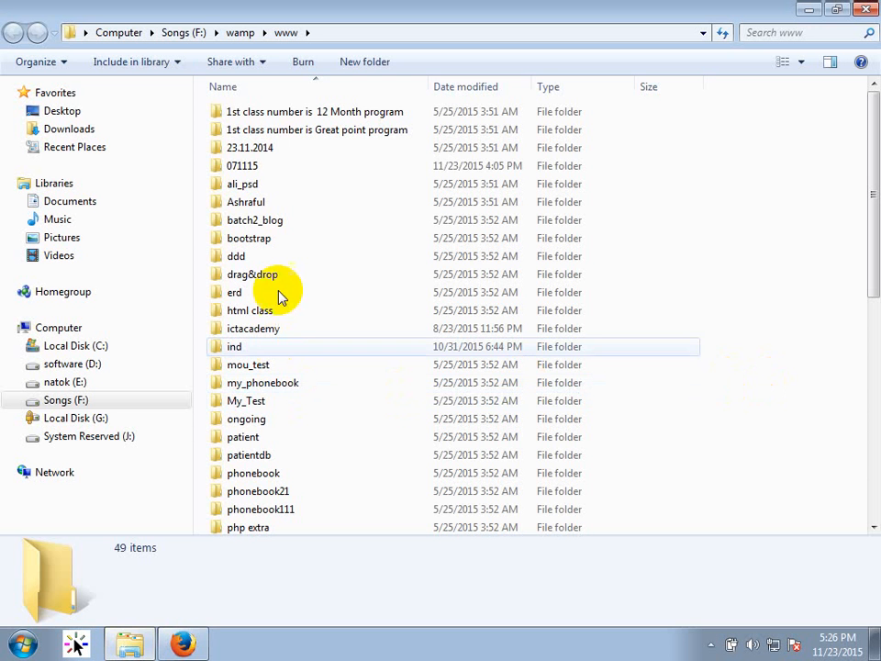
double_click(254, 168)
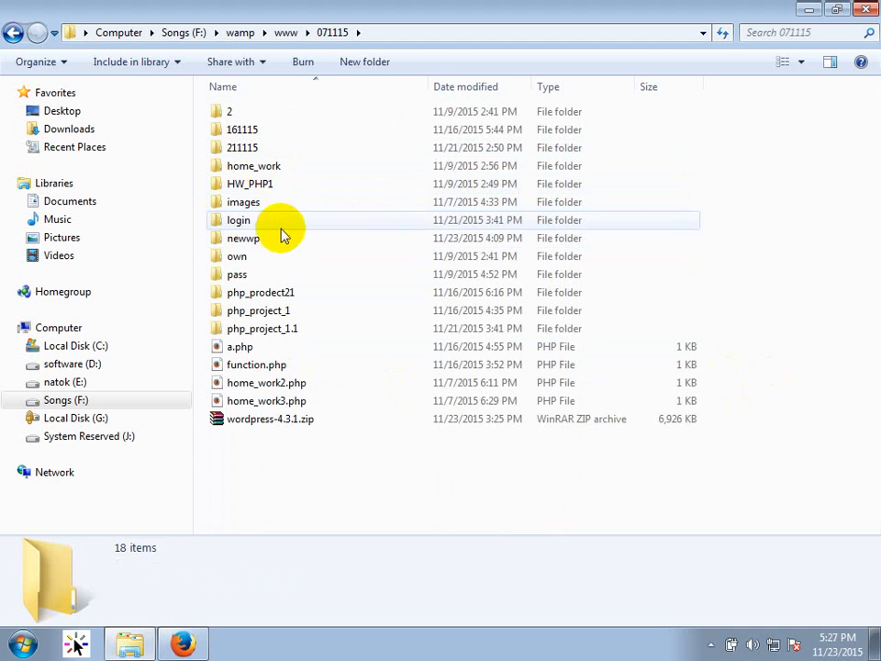
left_click(248, 243)
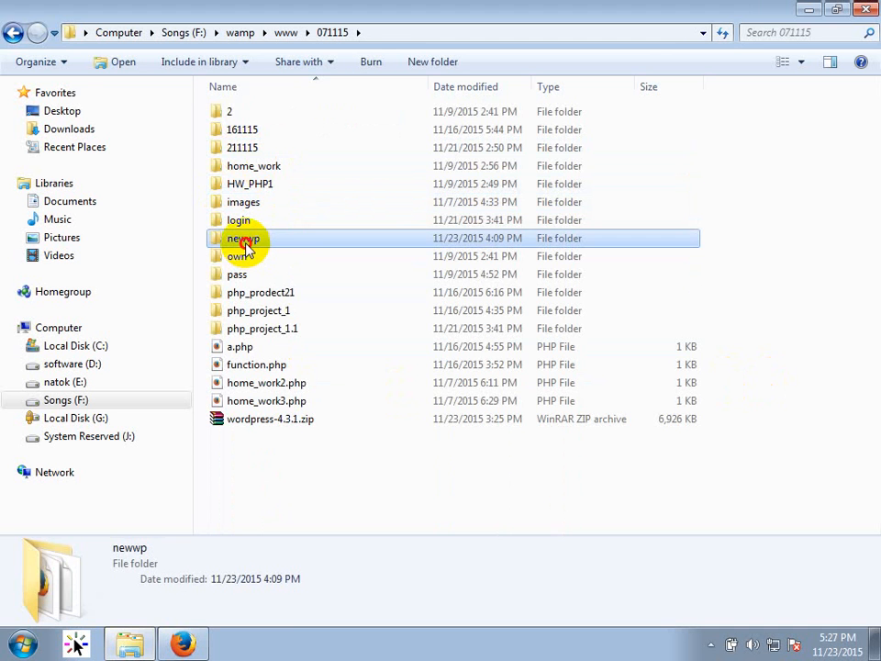
double_click(246, 244)
left_click(263, 134)
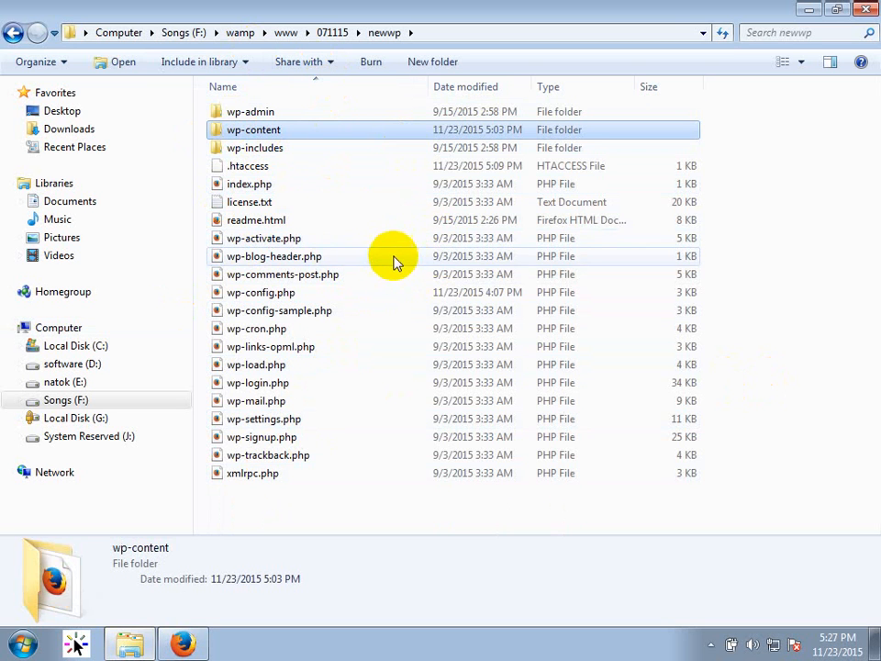
left_click(266, 293)
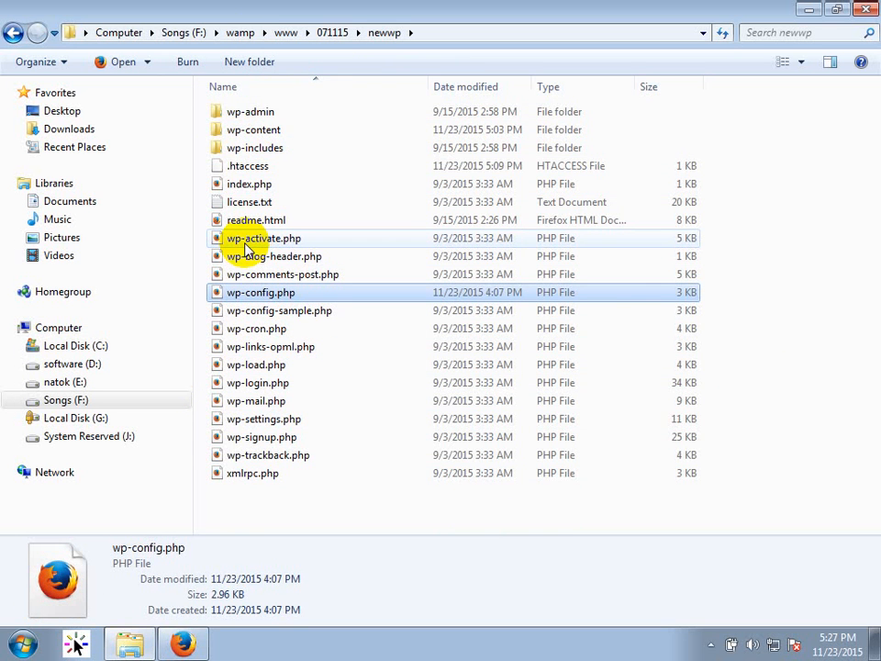
left_click(264, 133)
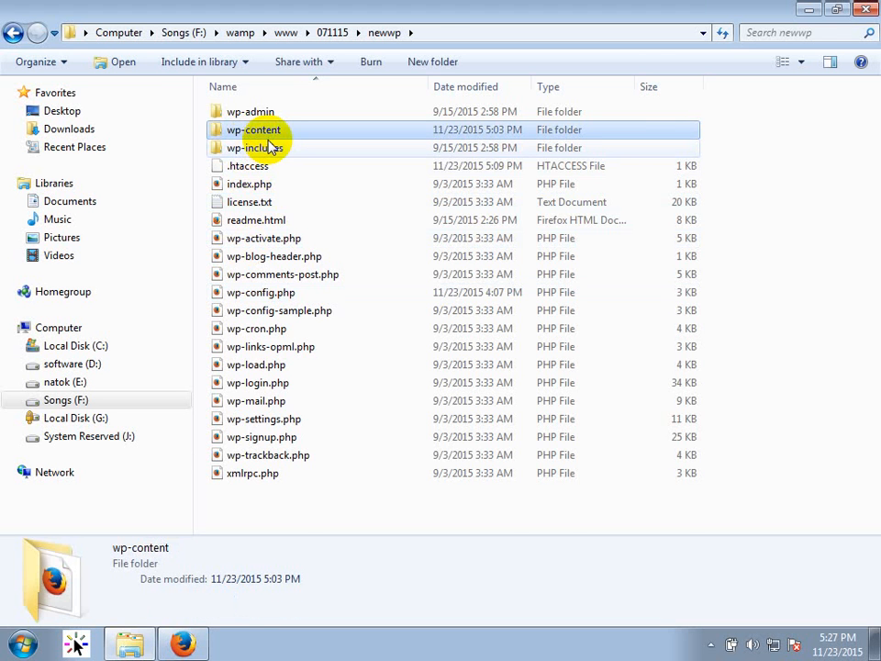
double_click(273, 150)
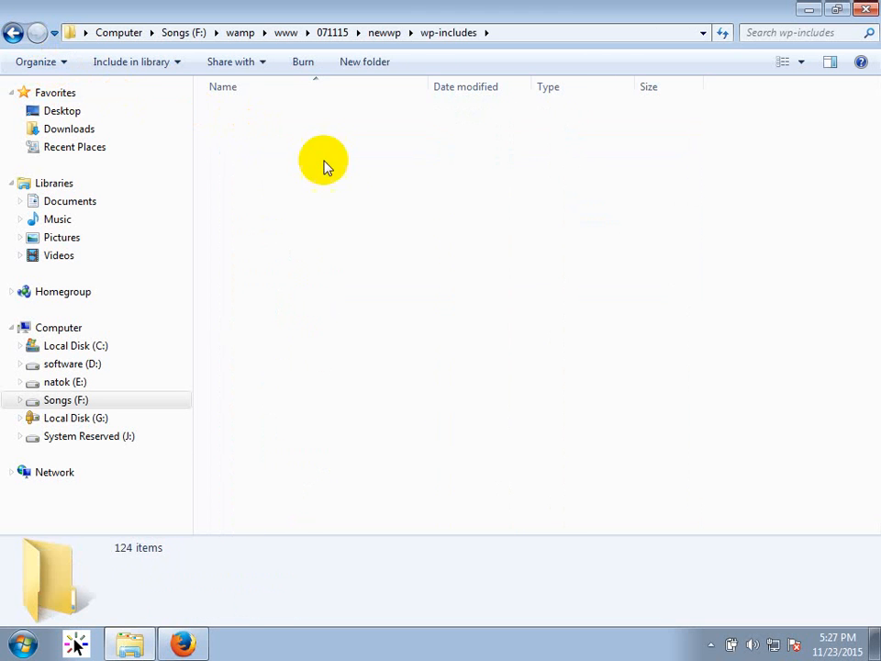
double_click(268, 129)
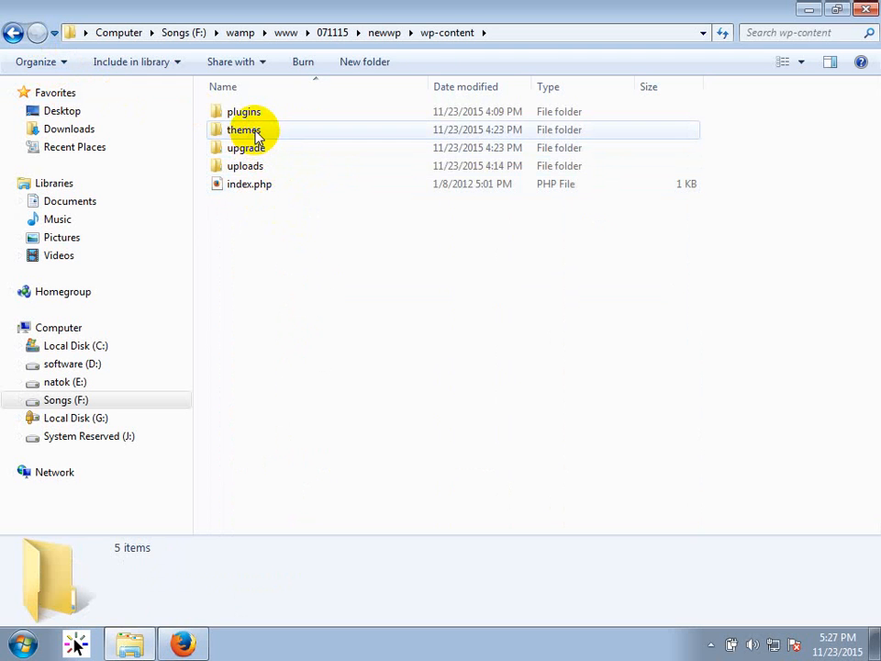
left_click(258, 136)
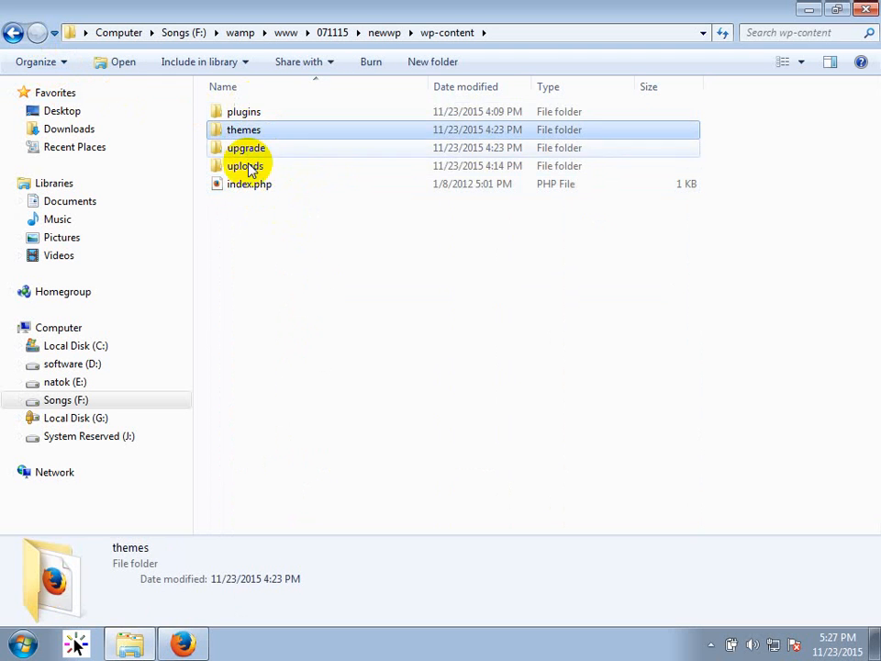
left_click(240, 118)
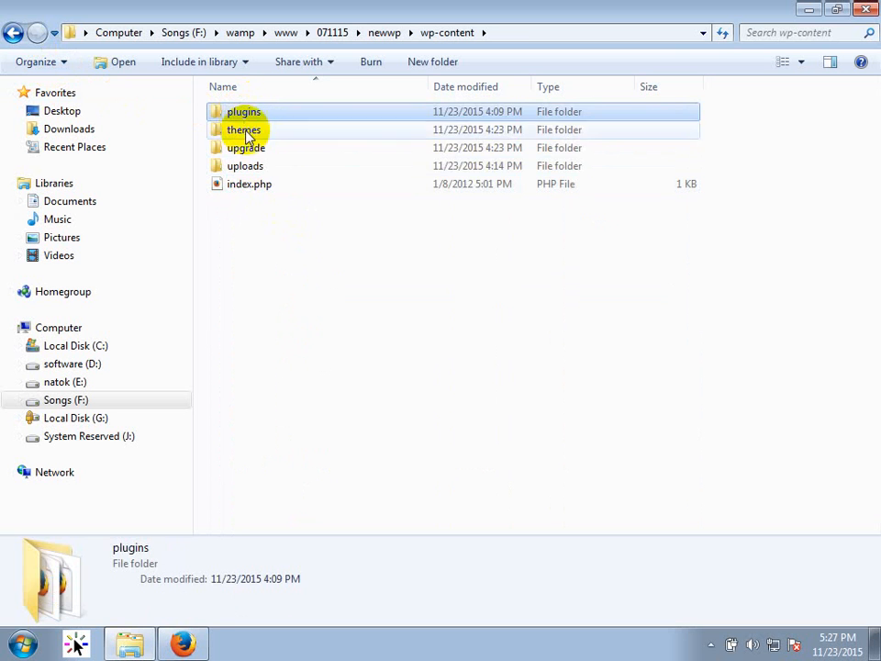
double_click(246, 130)
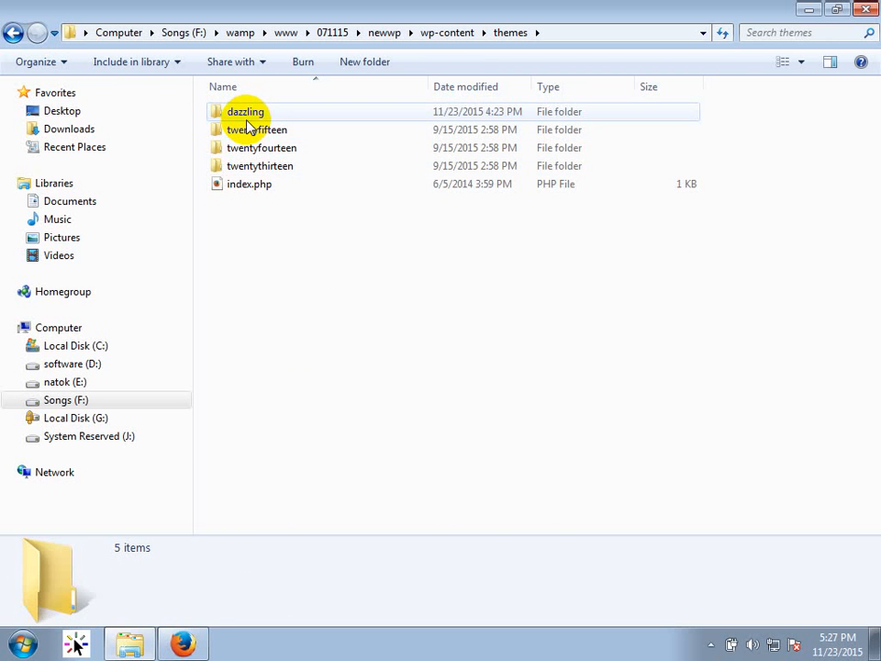
Delete the twentyfourteen and twentythirteen folders, keeping dazzling and twentyfifteen, then return to Firefox.
left_click(248, 118)
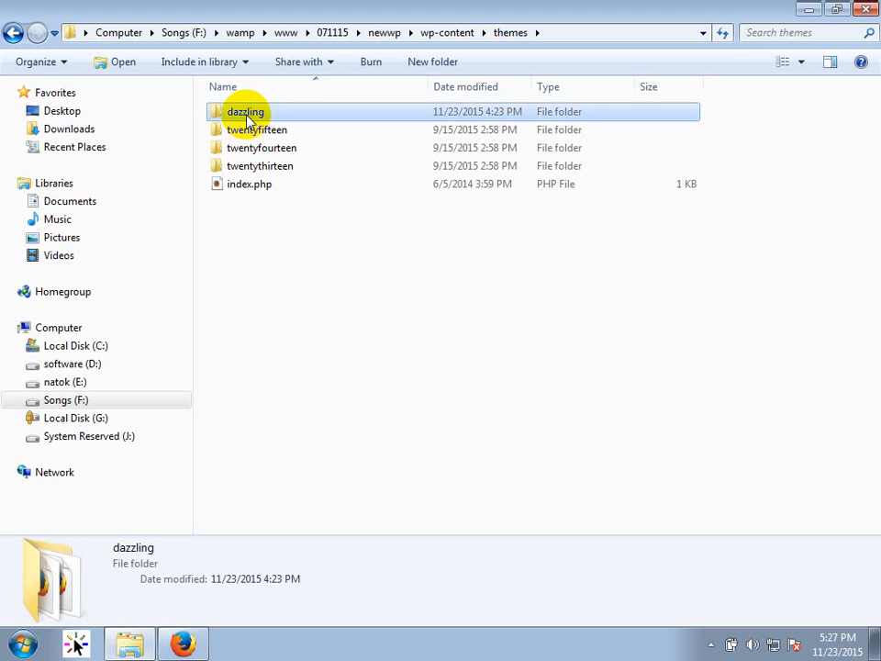
left_click(268, 132)
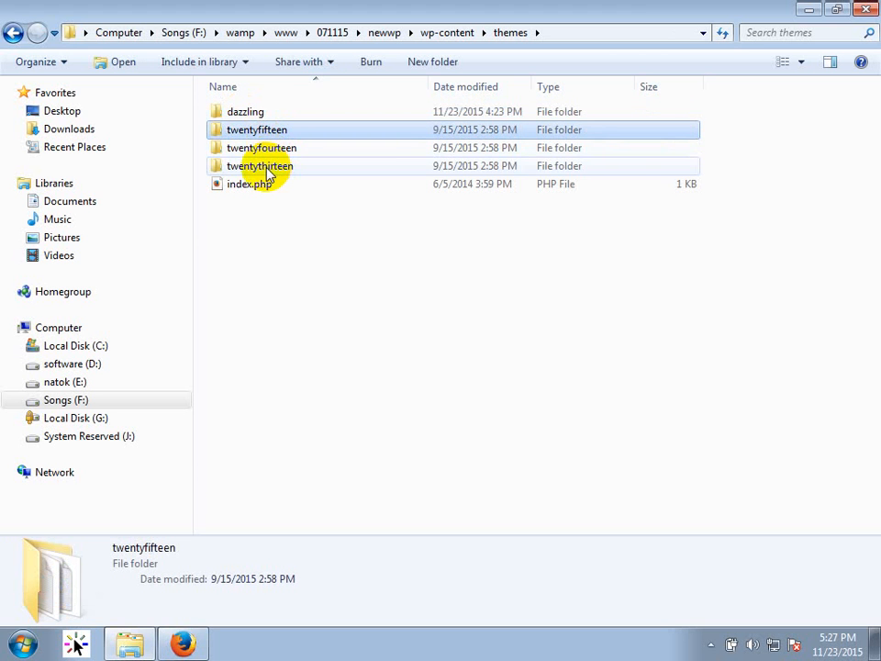
left_click(268, 170, "shift")
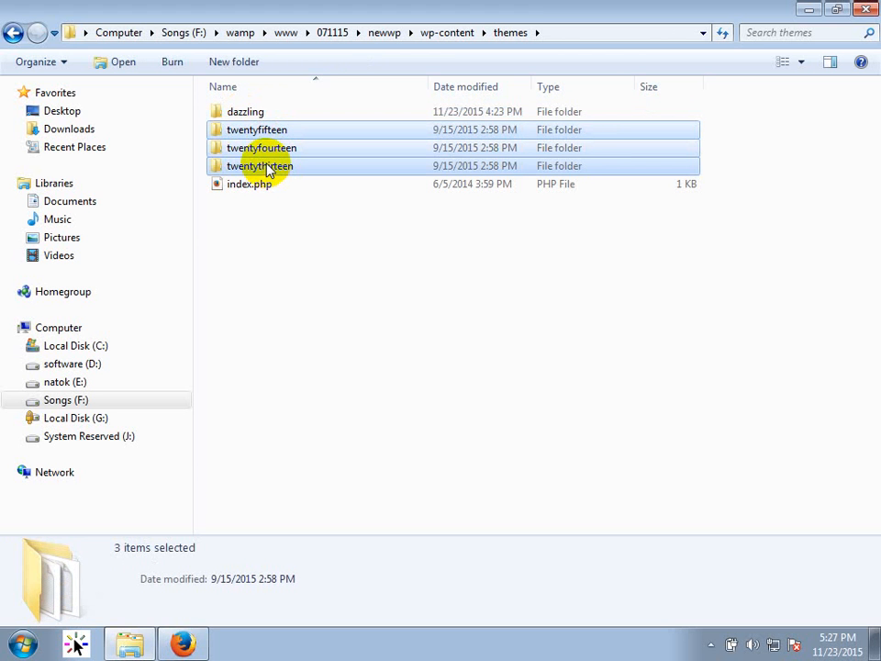
left_click(311, 289)
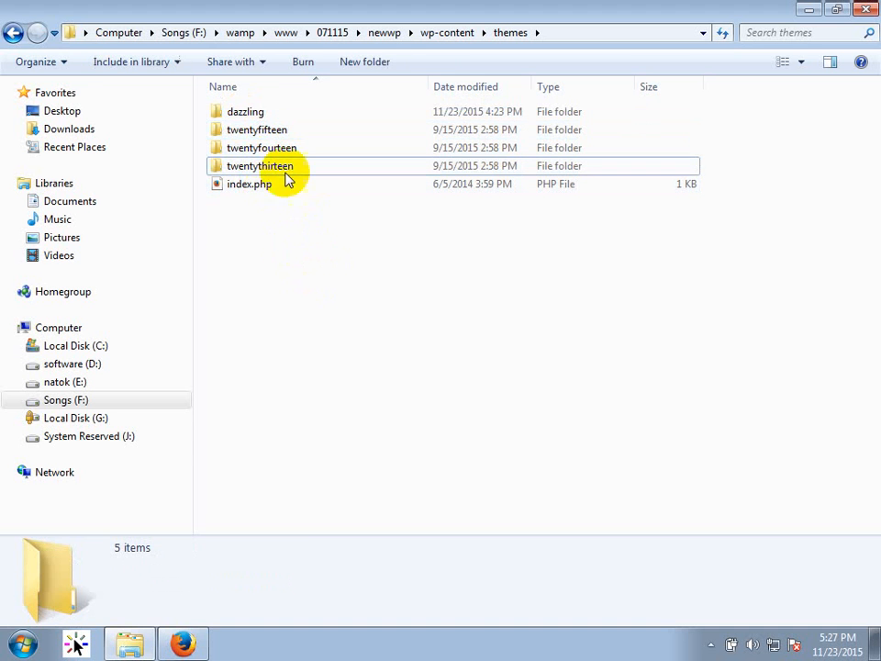
left_click(258, 134)
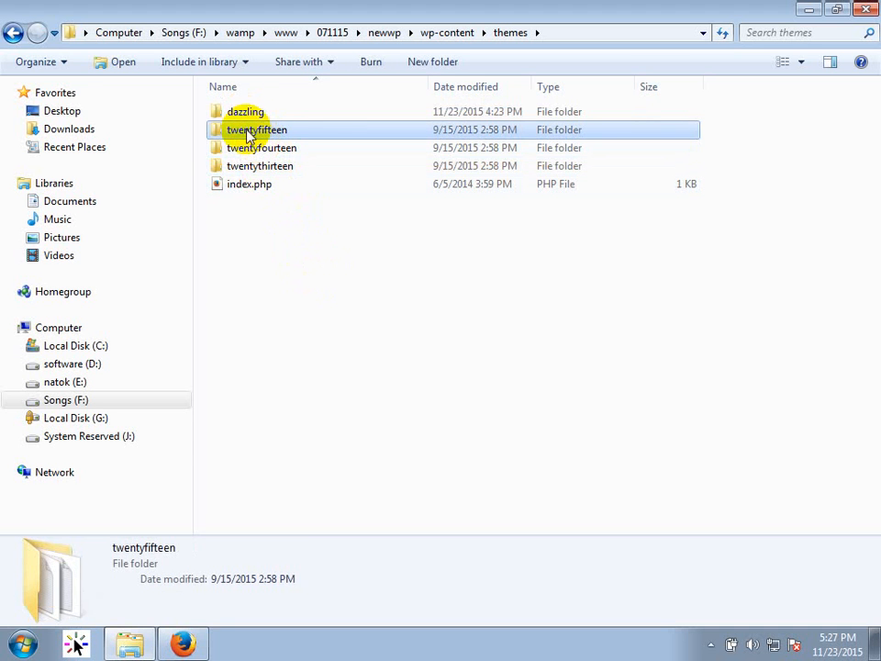
left_click(257, 151)
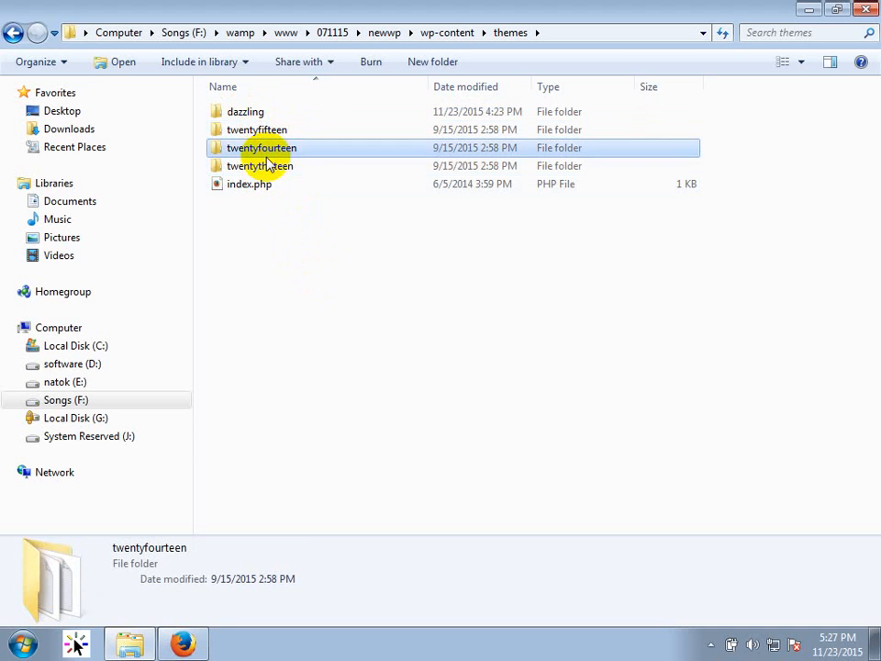
left_click(257, 171, "shift")
key("Delete")
key("Return")
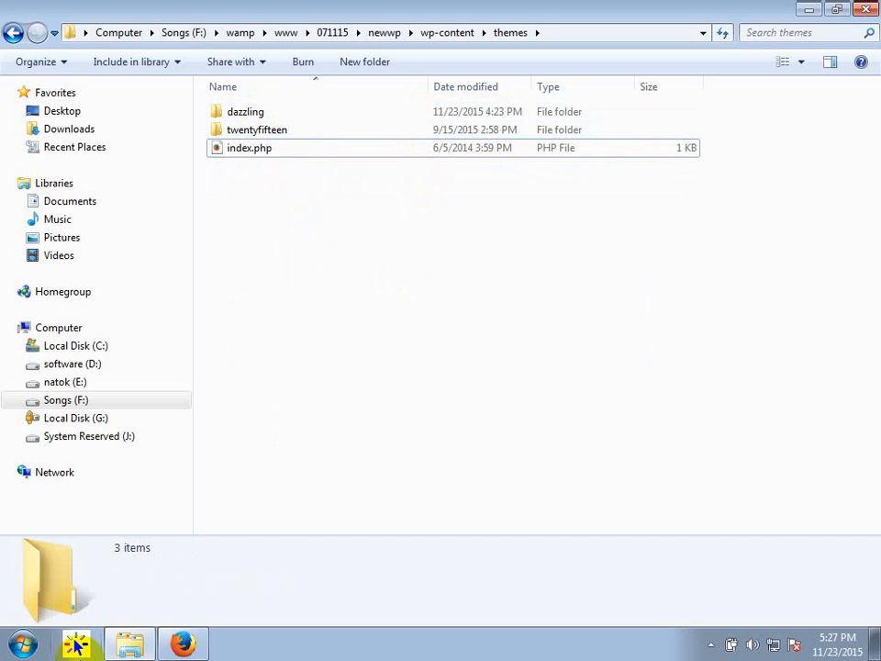
key("alt+Tab")
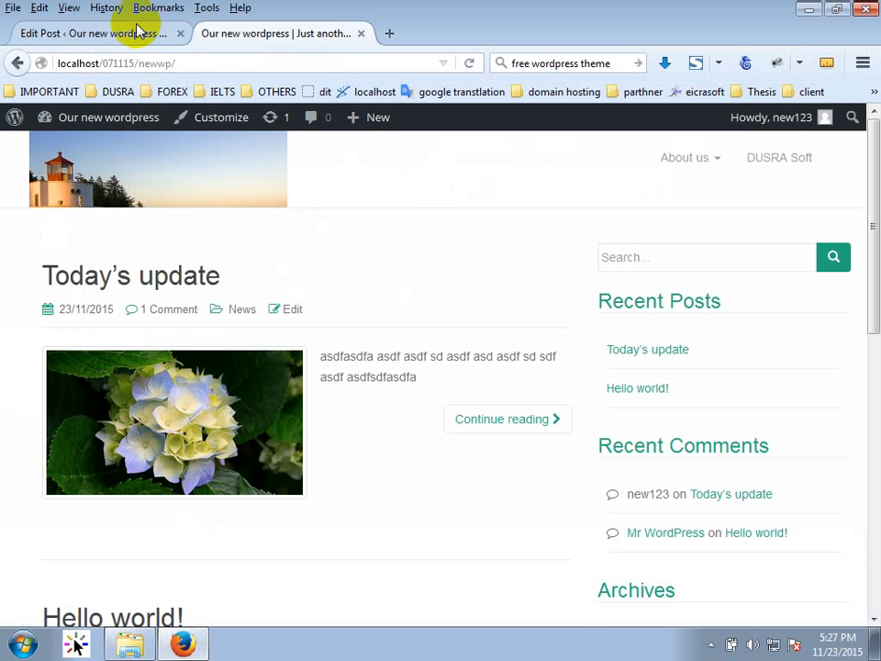
Confirm Appearance > Themes lists only Dazzling (active) and Twenty Fifteen, then minimise the browser.
left_click(137, 31)
mouse_move(82, 429)
left_click(170, 431)
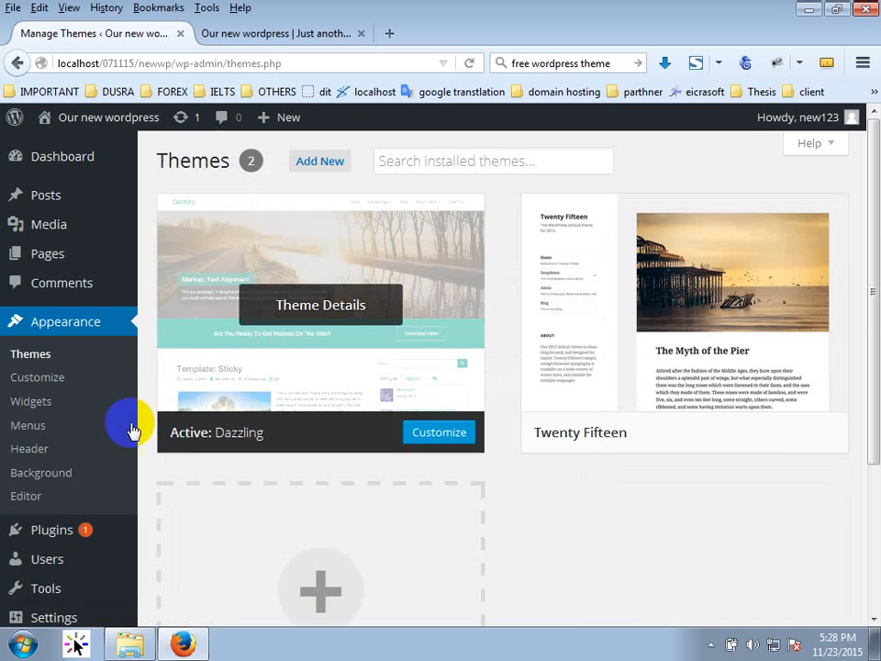
scroll(734, 445, "down", 3)
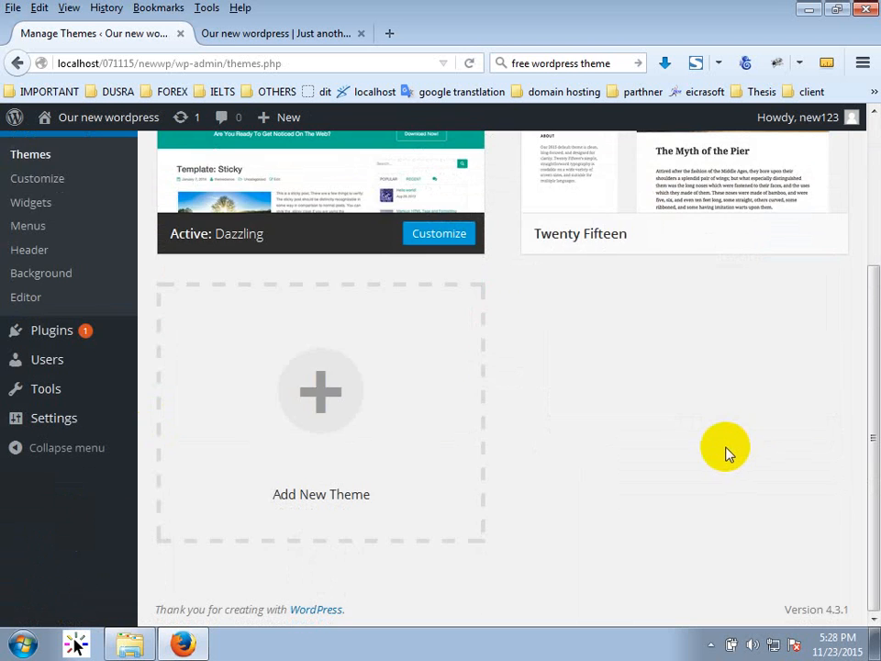
scroll(743, 436, "up", 3)
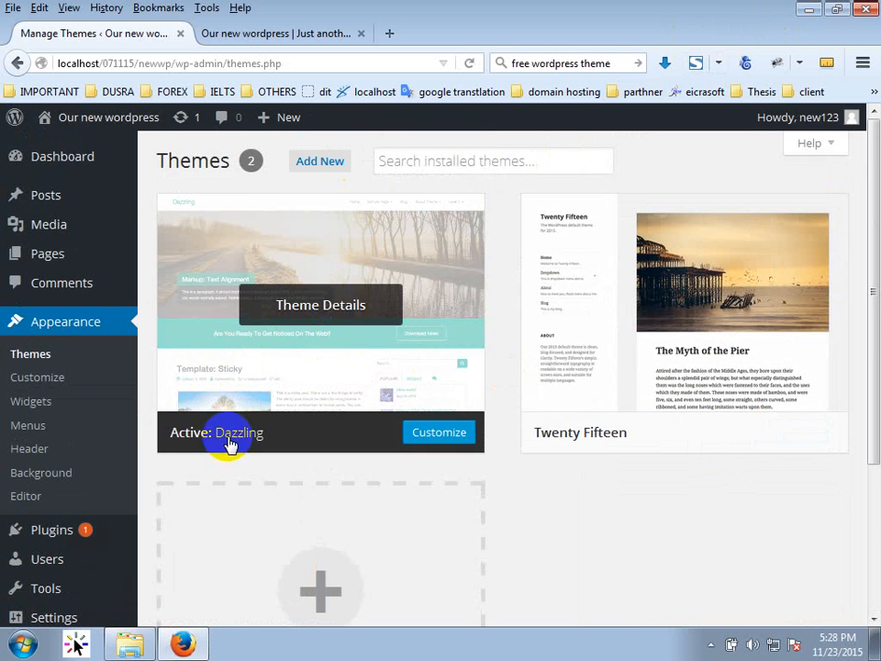
left_click(813, 10)
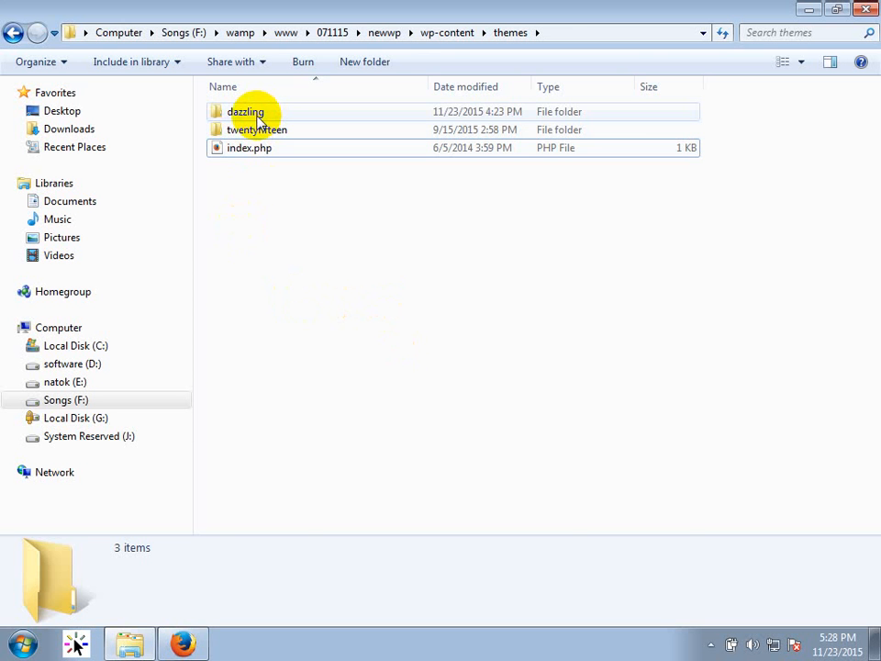
Open the dazzling folder and edit its style.css with Notepad++.
double_click(252, 113)
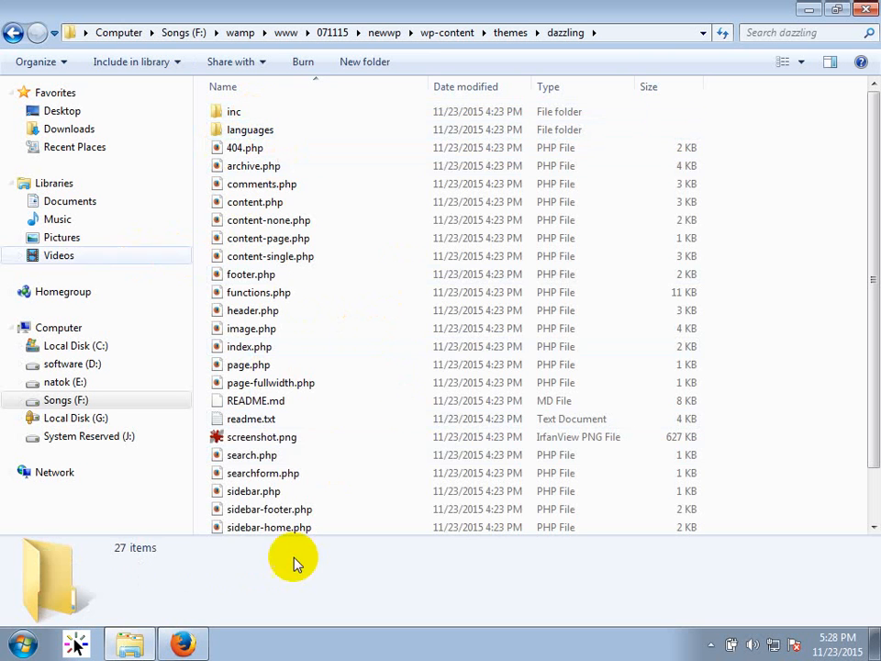
scroll(403, 519, "down", 1)
scroll(413, 529, "up", 1)
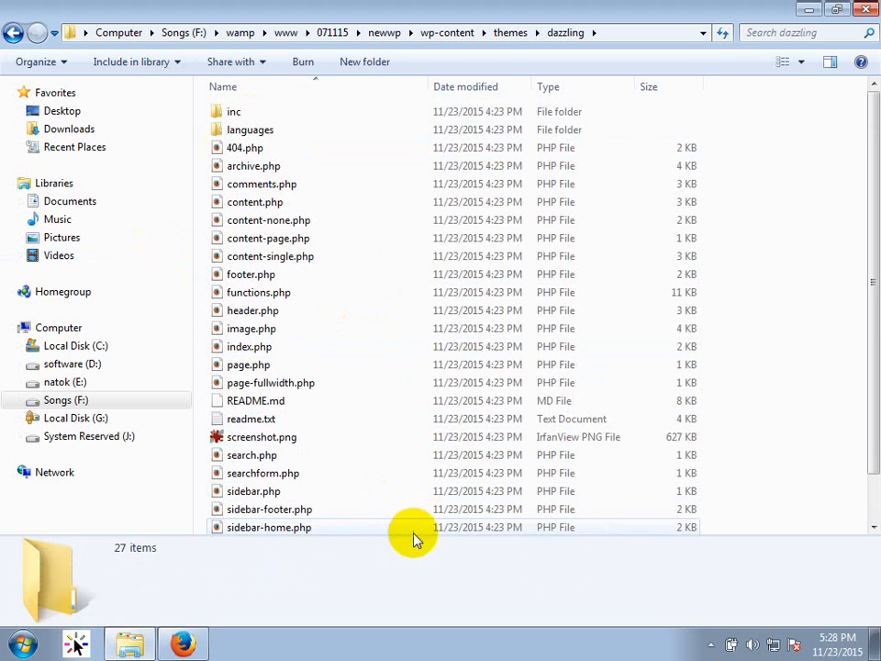
scroll(863, 433, "down", 1)
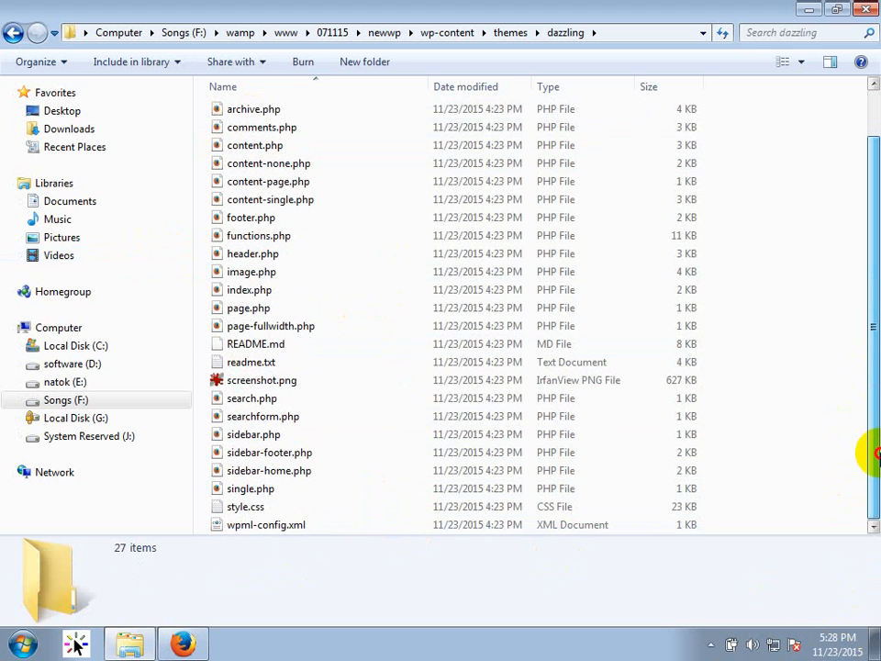
left_click(236, 512)
right_click(236, 512)
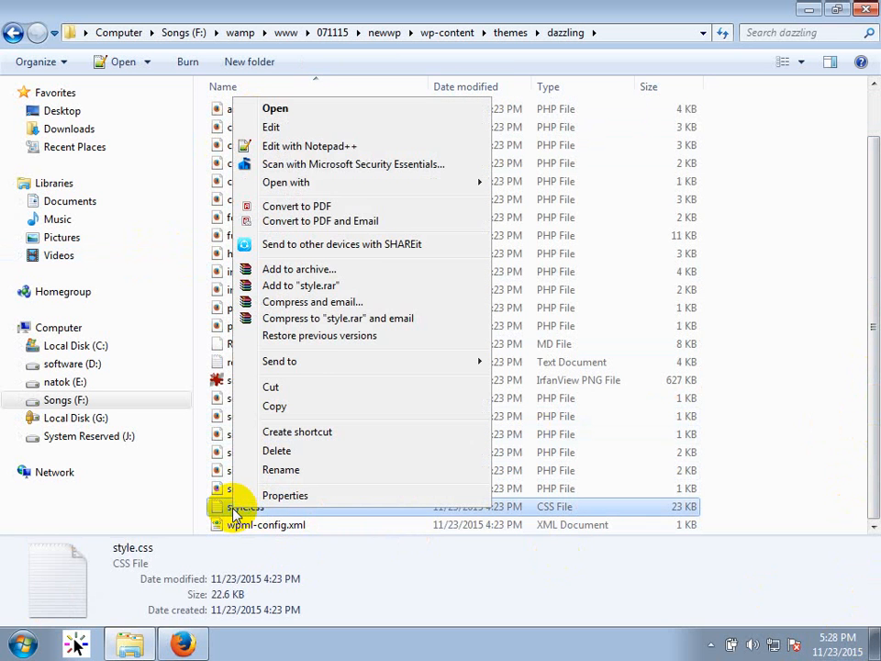
left_click(335, 147)
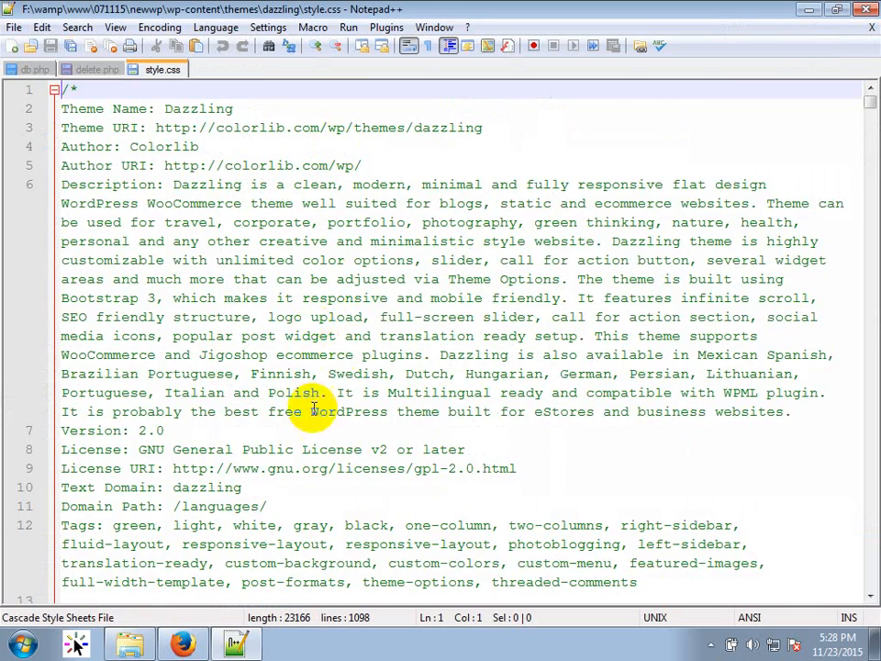
Close every Notepad++ file except style.css, discarding delete.php unsaved, and return to the site's front page.
scroll(317, 352, "down", 5)
scroll(393, 326, "down", 4)
scroll(294, 294, "down", 20)
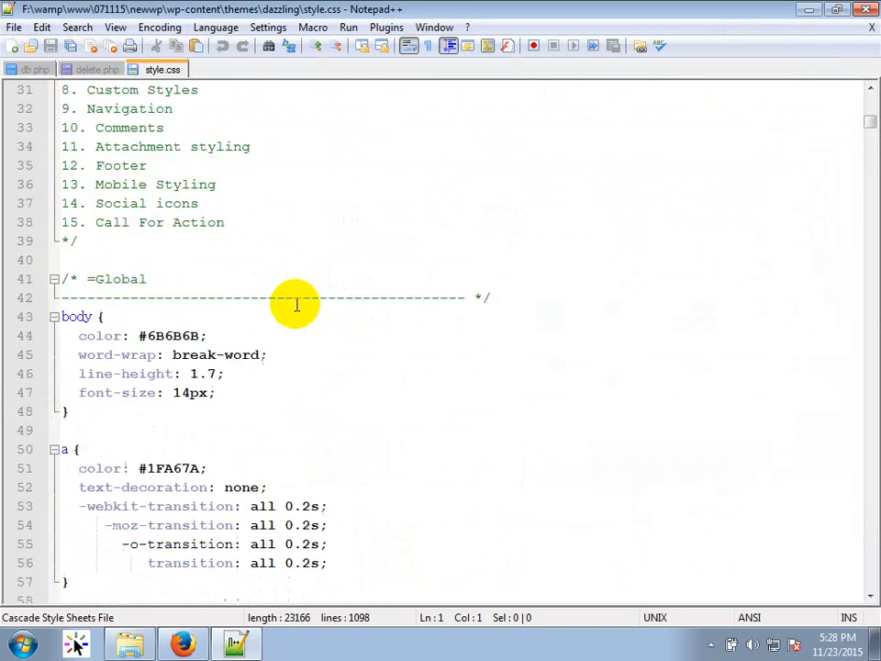
scroll(314, 312, "down", 3)
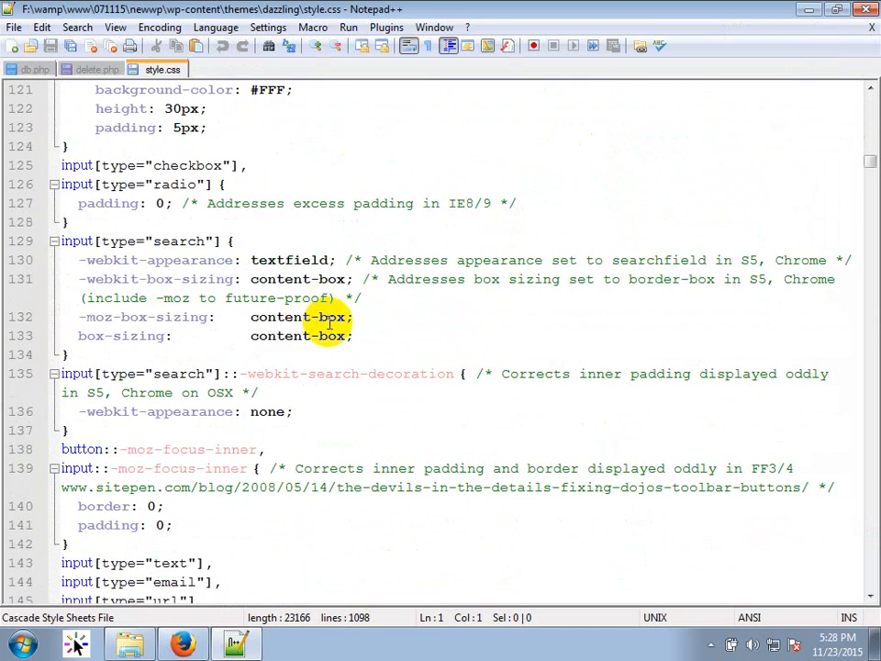
scroll(331, 312, "down", 3)
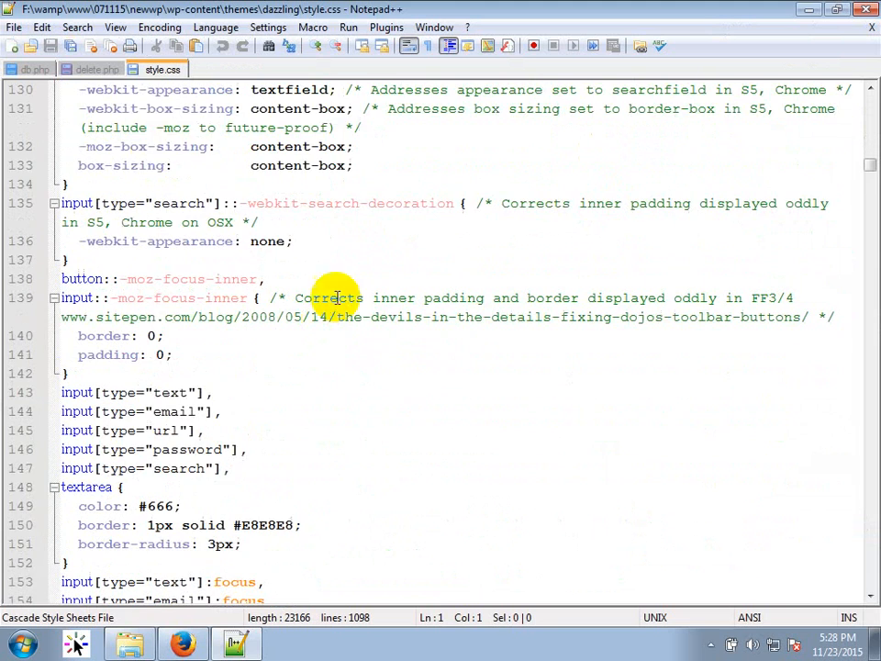
right_click(150, 71)
left_click(168, 99)
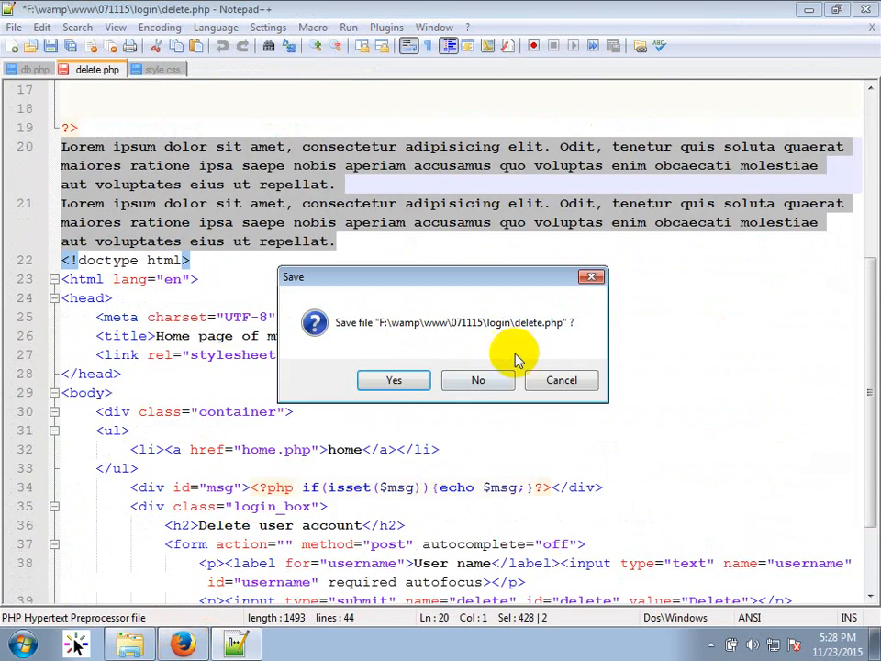
left_click(490, 374)
left_click(182, 644)
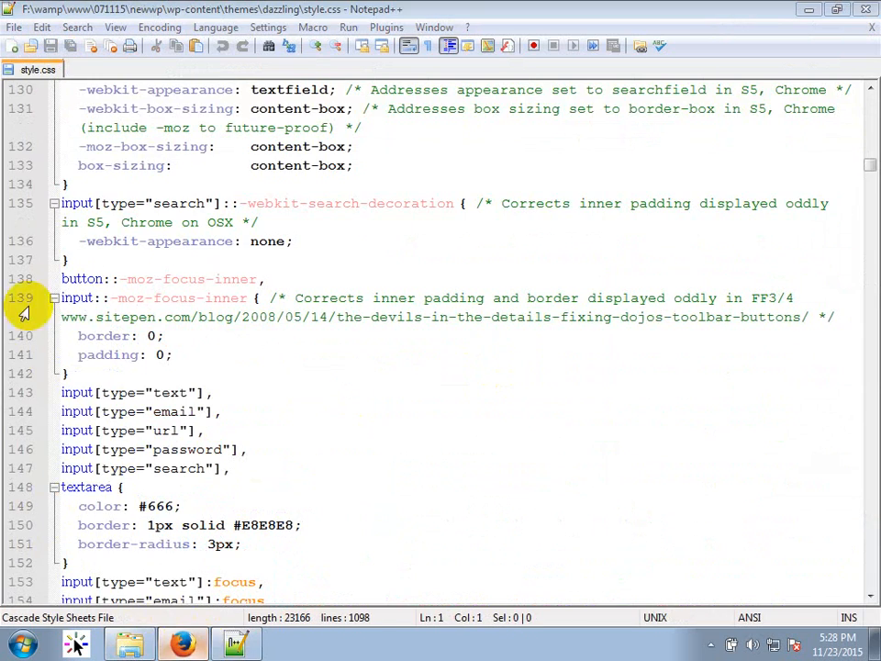
left_click(281, 30)
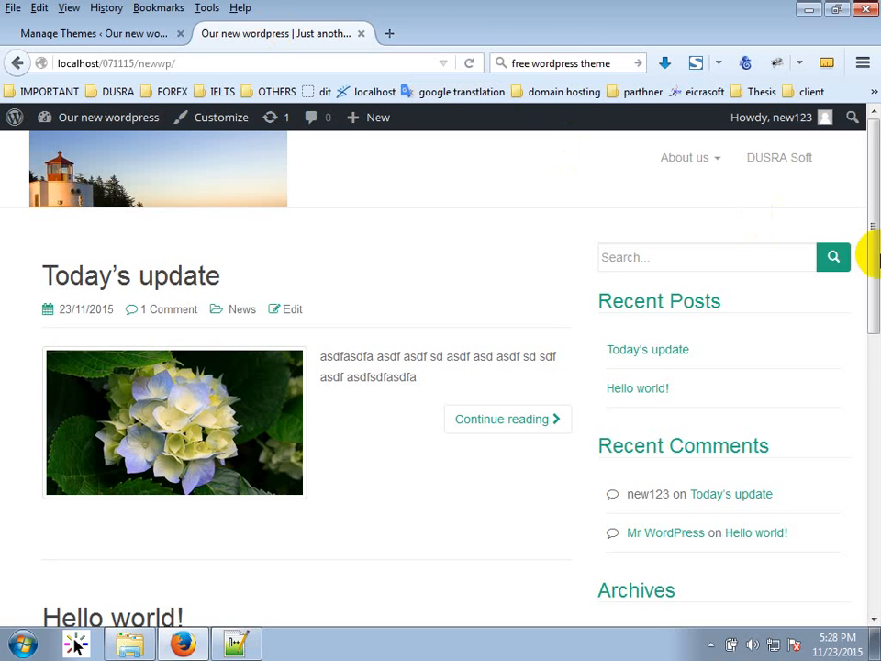
Inspect the search button in Firebug and trace its #1fa67a background to style.css line 517.
right_click(831, 259)
left_click(791, 494)
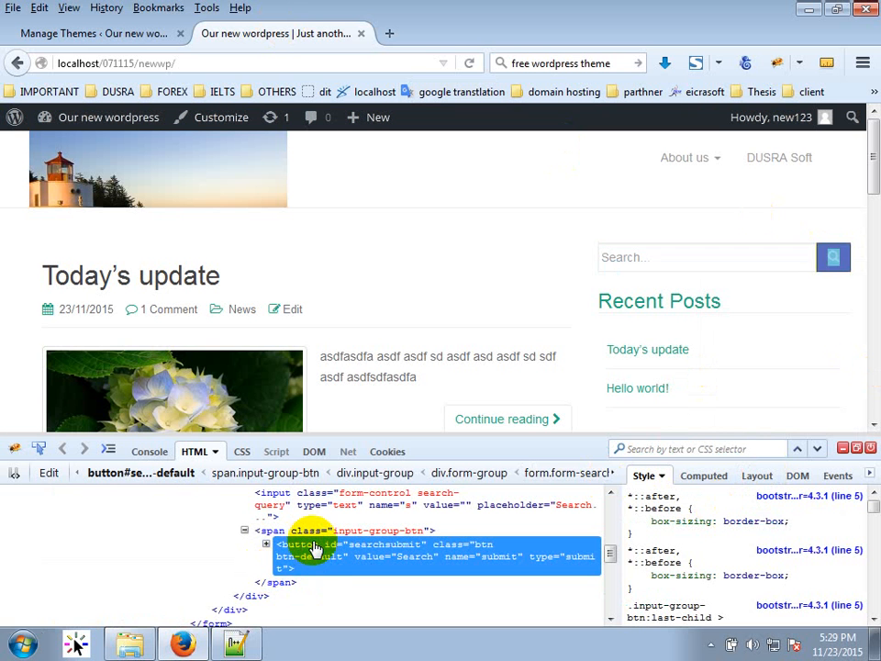
scroll(771, 550, "down", 5)
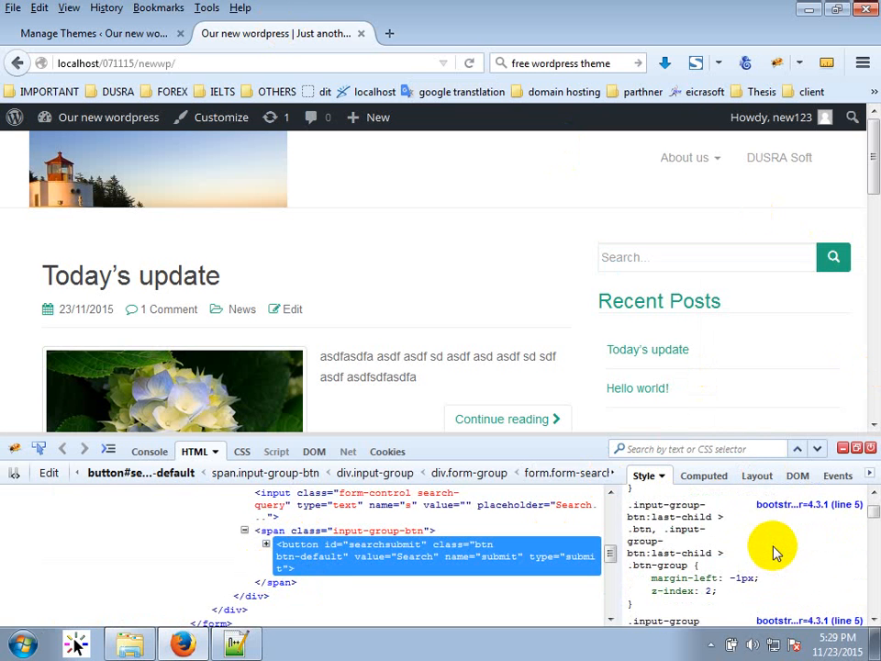
scroll(778, 560, "down", 5)
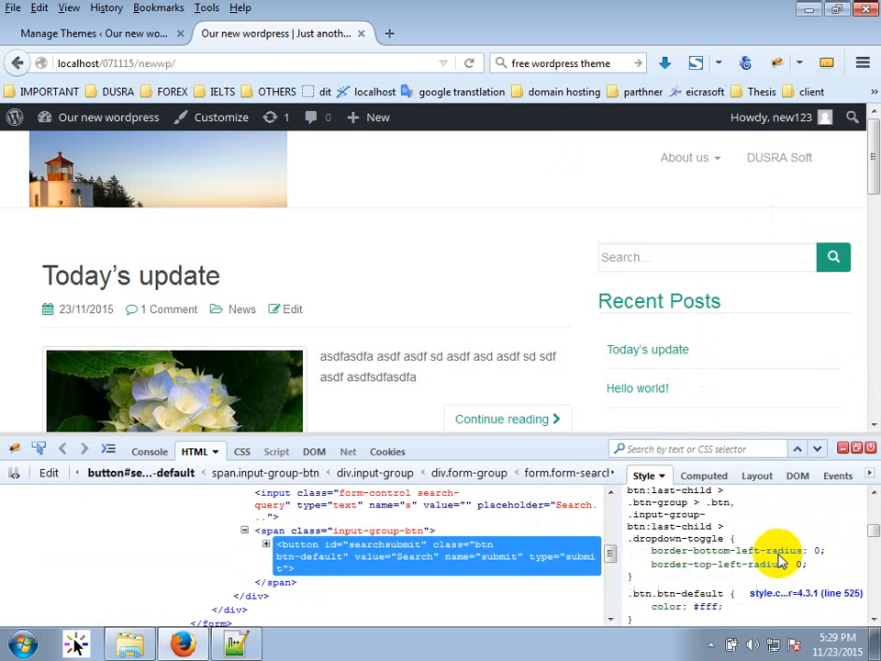
scroll(778, 555, "down", 5)
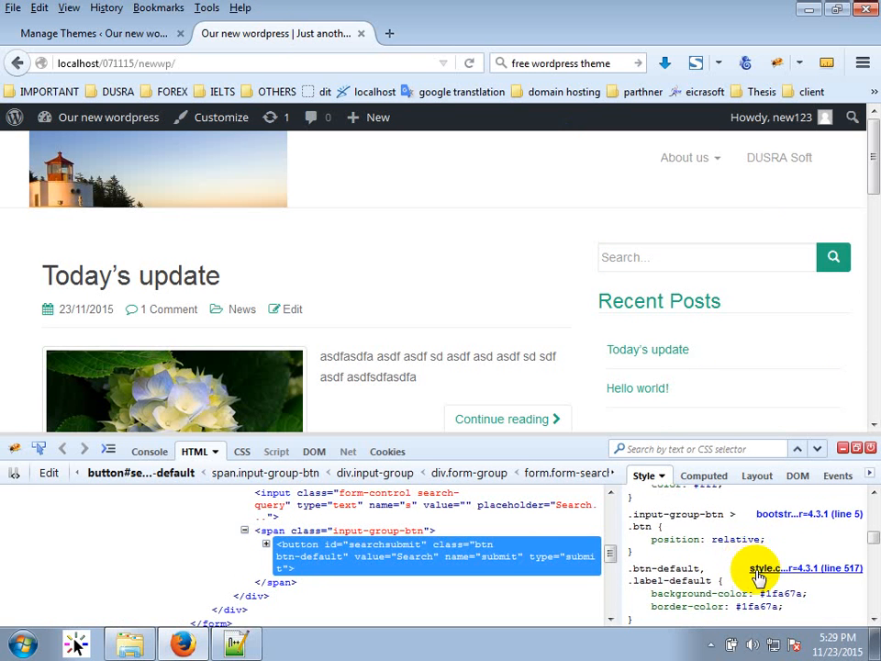
mouse_move(789, 529)
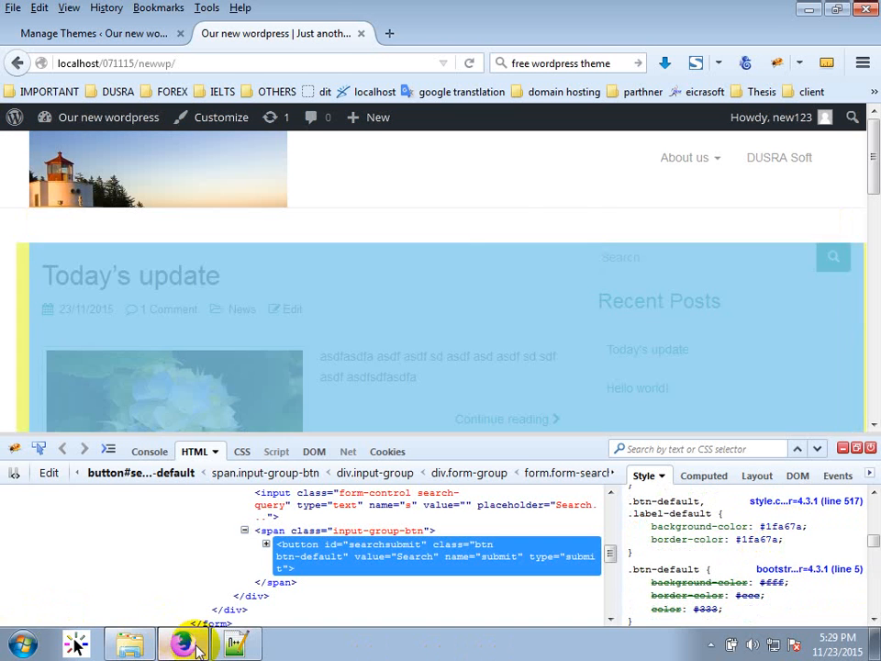
left_click(236, 646)
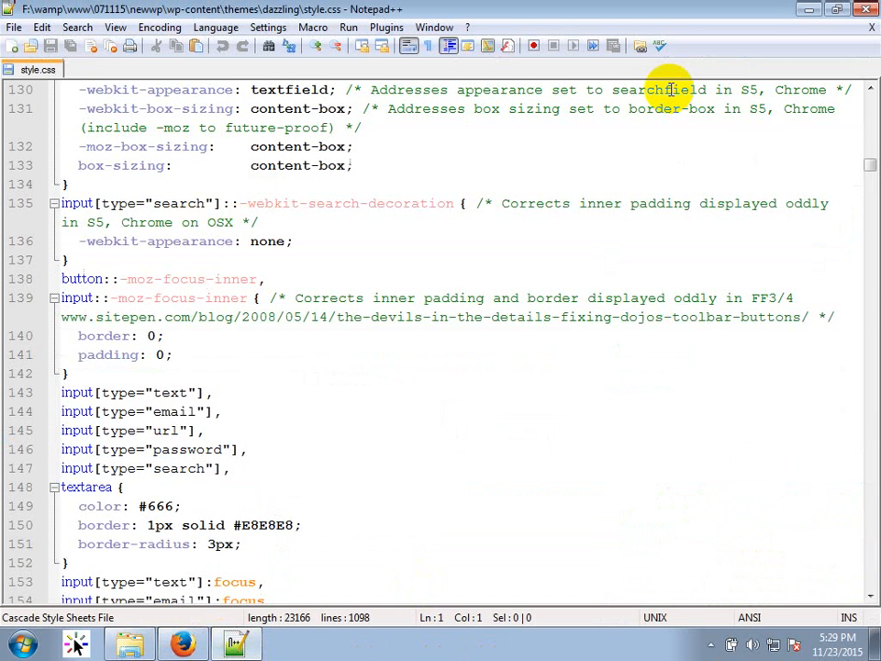
At line 517, replace both #1FA67A background and border colours of .btn-default with red.
key("ctrl+g")
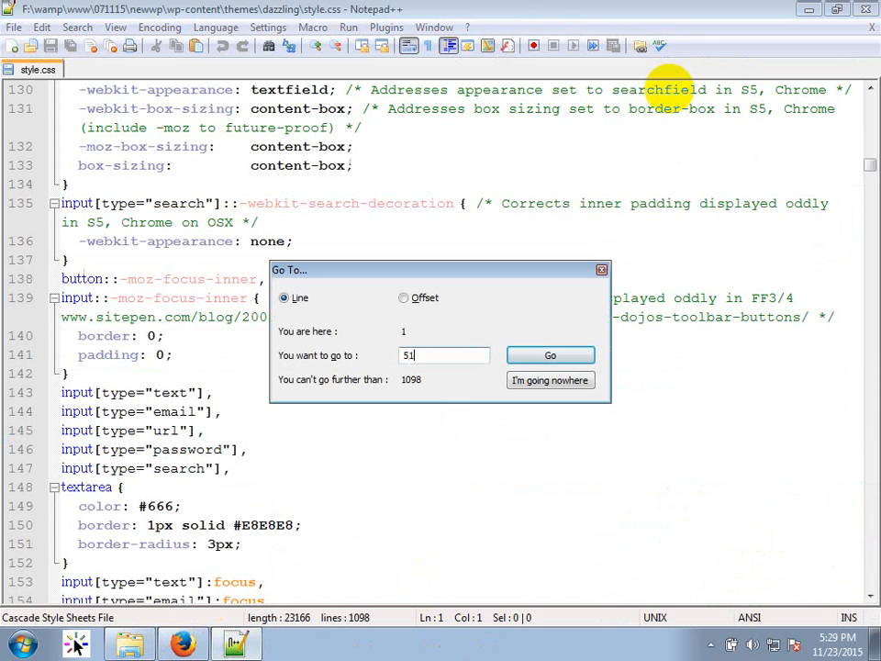
key("Return")
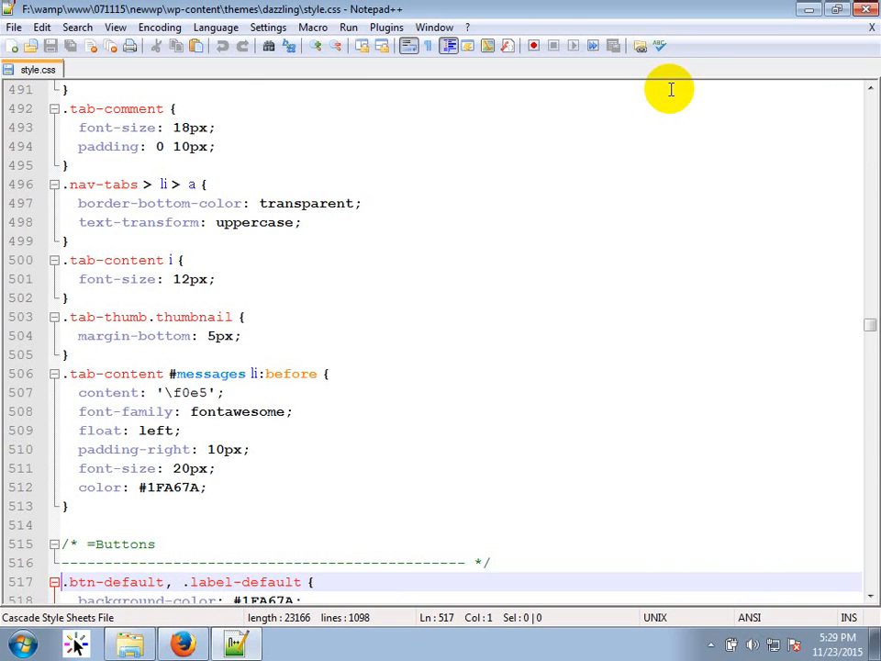
scroll(339, 356, "down", 4)
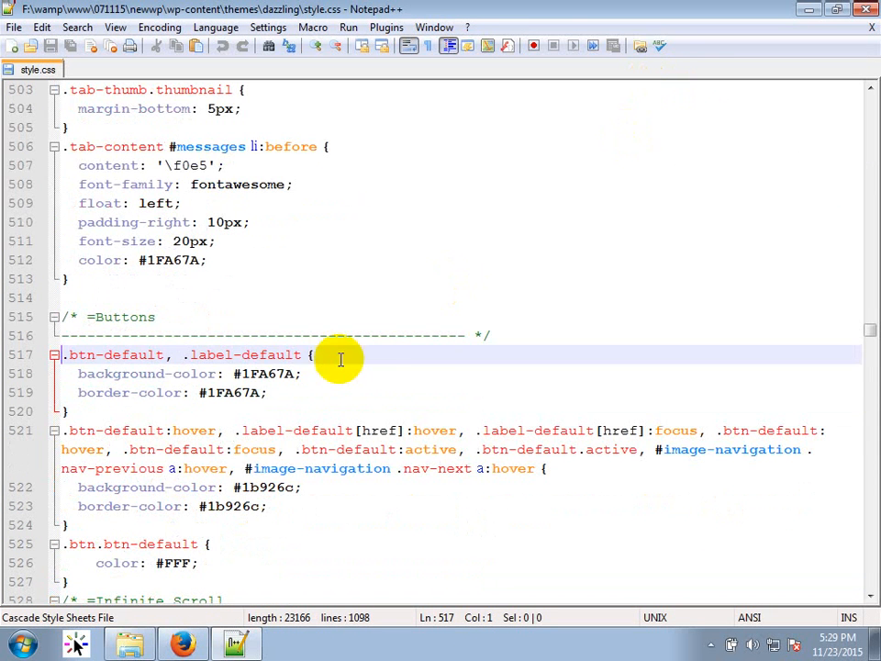
left_click(258, 374)
double_click(259, 373)
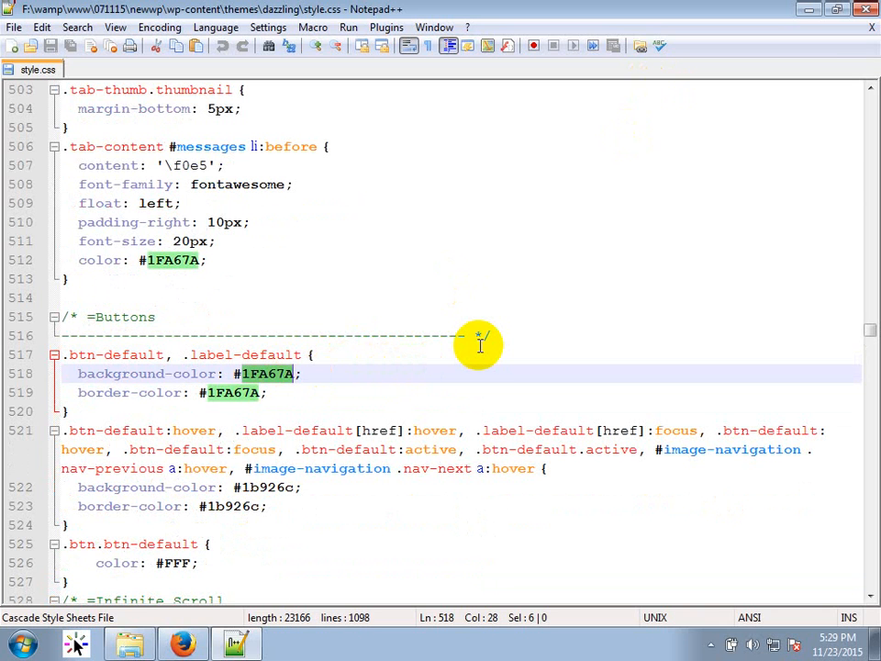
key("BackSpace")
key("BackSpace")
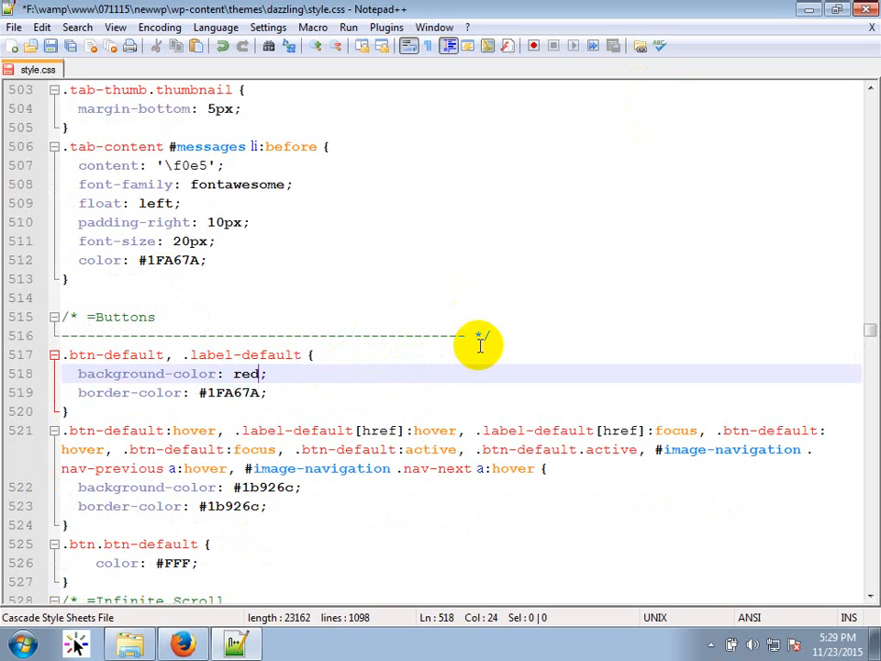
key("Down")
key("ctrl+shift+Left")
key("ctrl+shift+Left")
type("red")
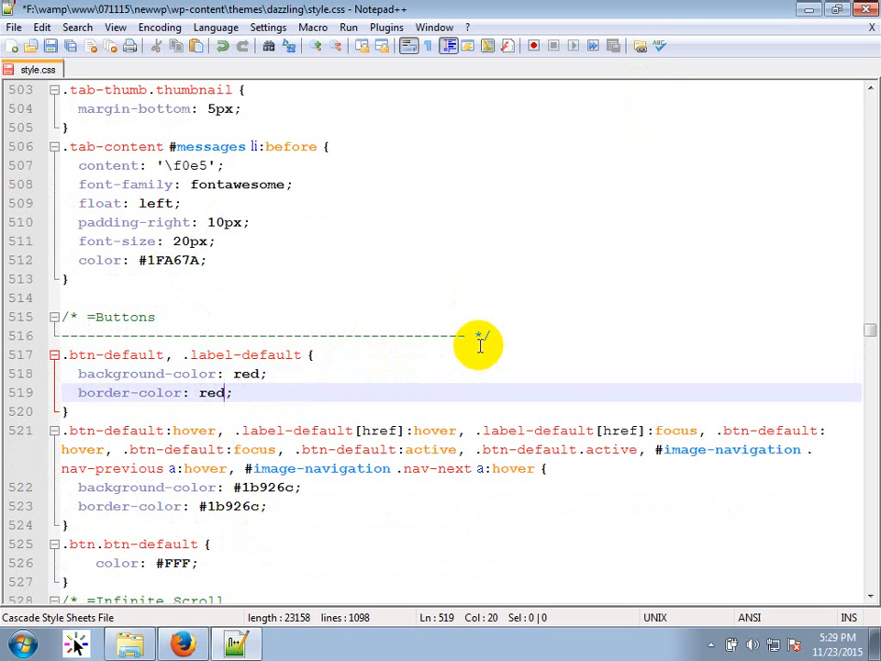
left_click(182, 645)
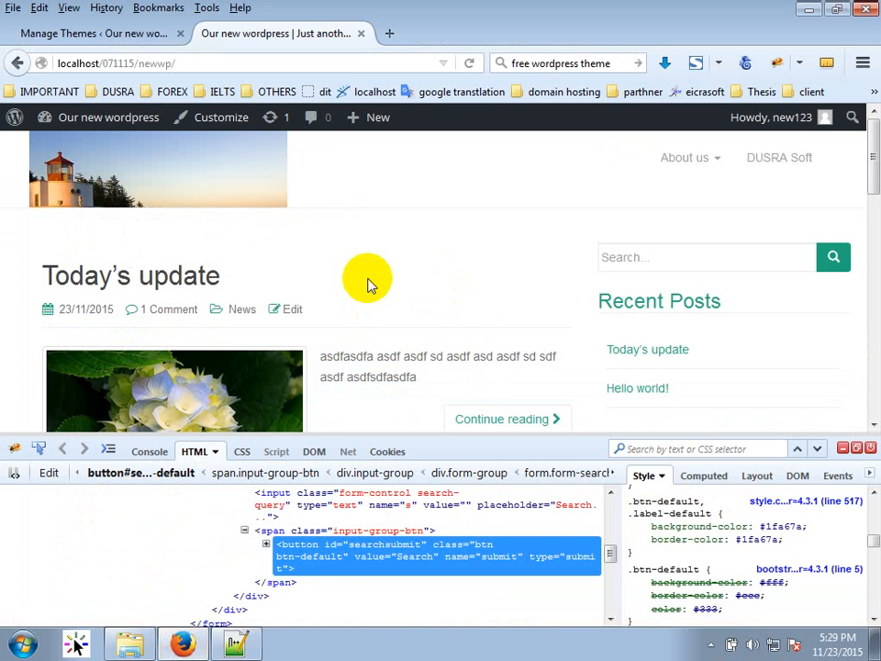
Reload to see the red search button, then force :hover to find #1b926c at line 521.
key("F5")
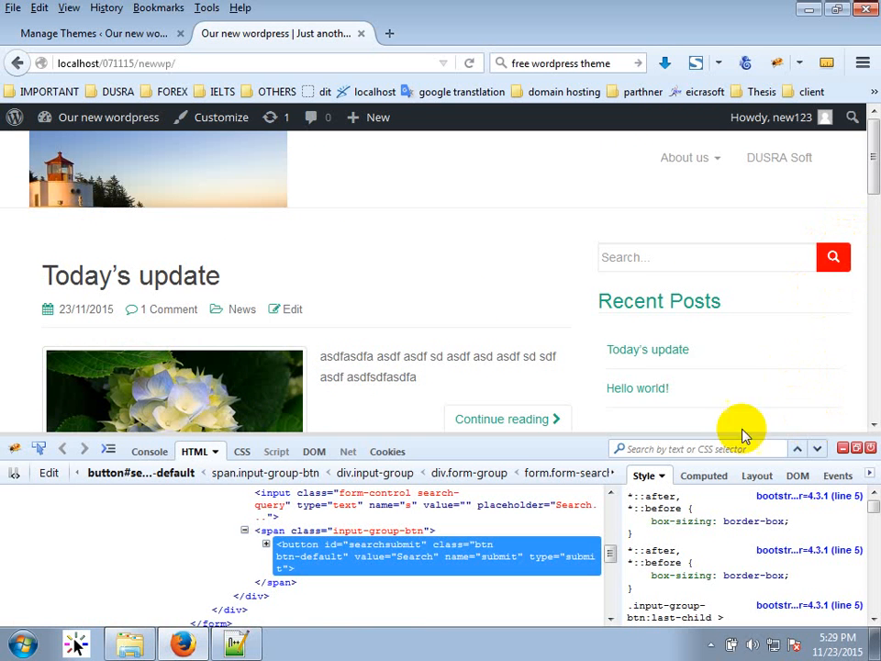
left_click(661, 476)
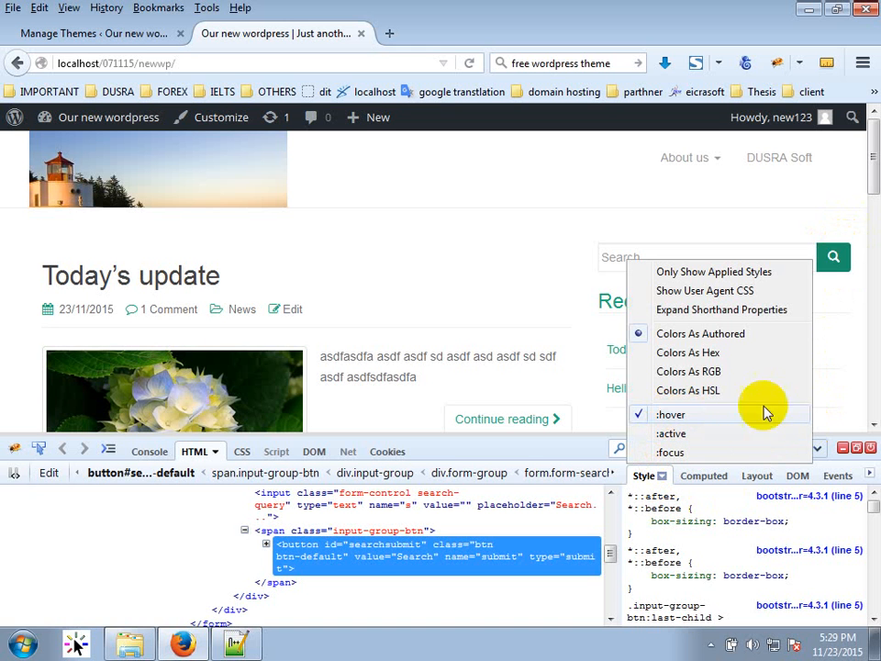
left_click(832, 383)
scroll(731, 574, "down", 6)
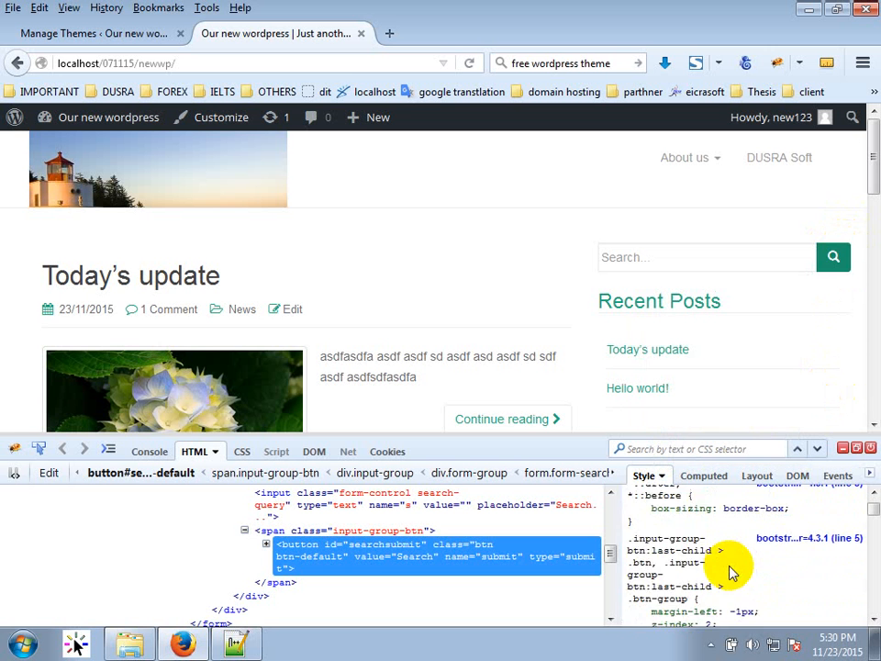
scroll(731, 573, "down", 6)
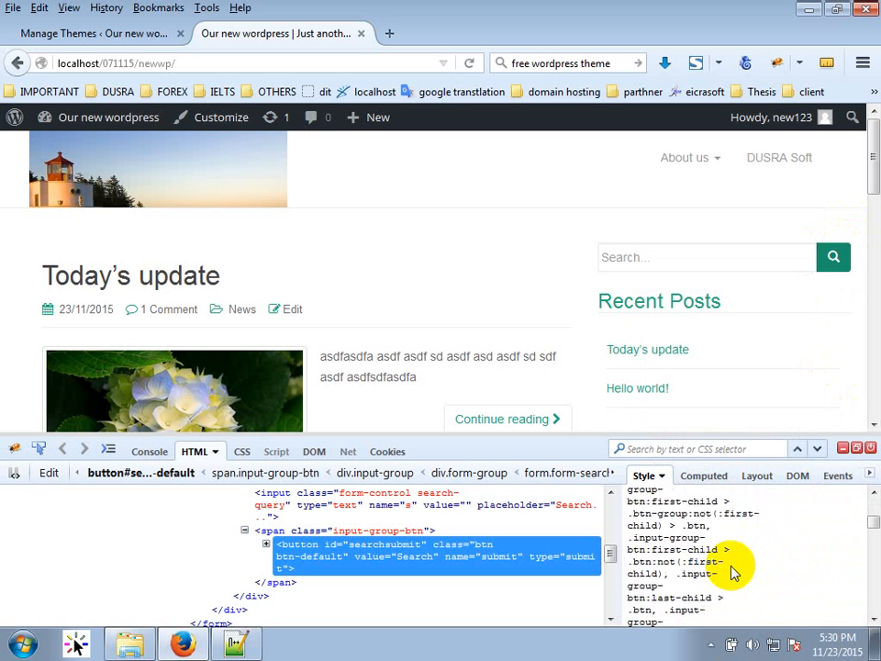
scroll(732, 574, "down", 5)
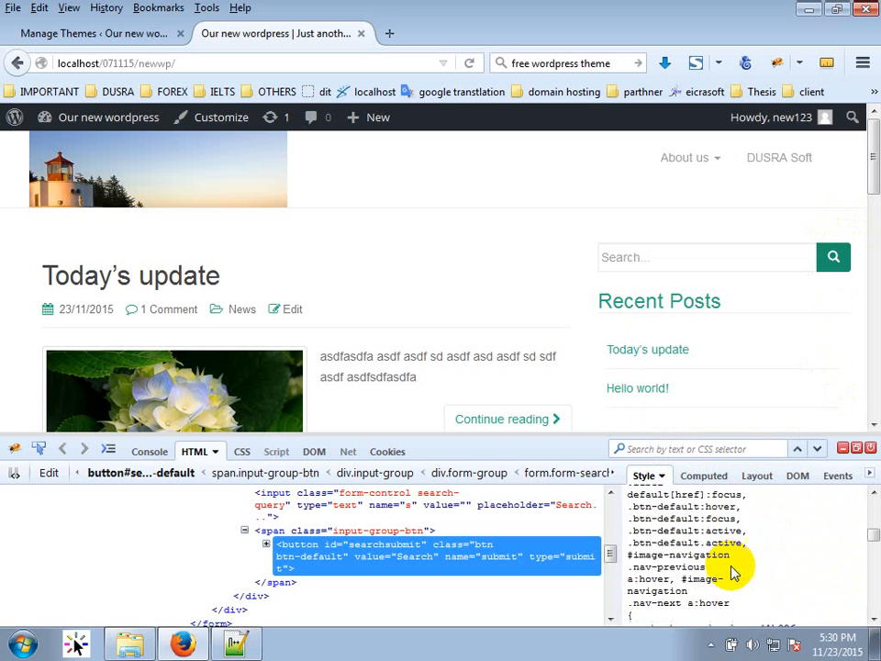
scroll(794, 549, "up", 5)
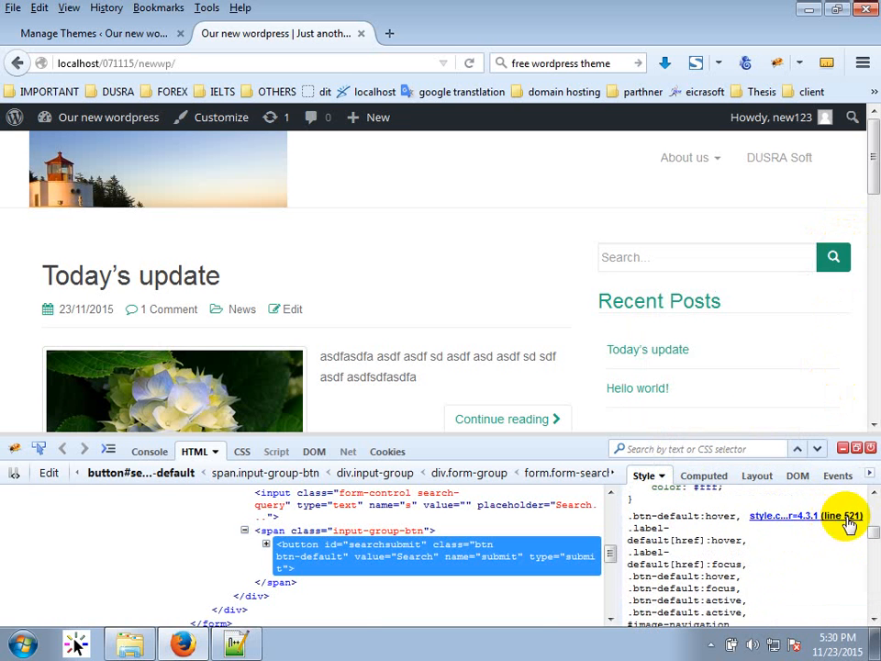
left_click(235, 642)
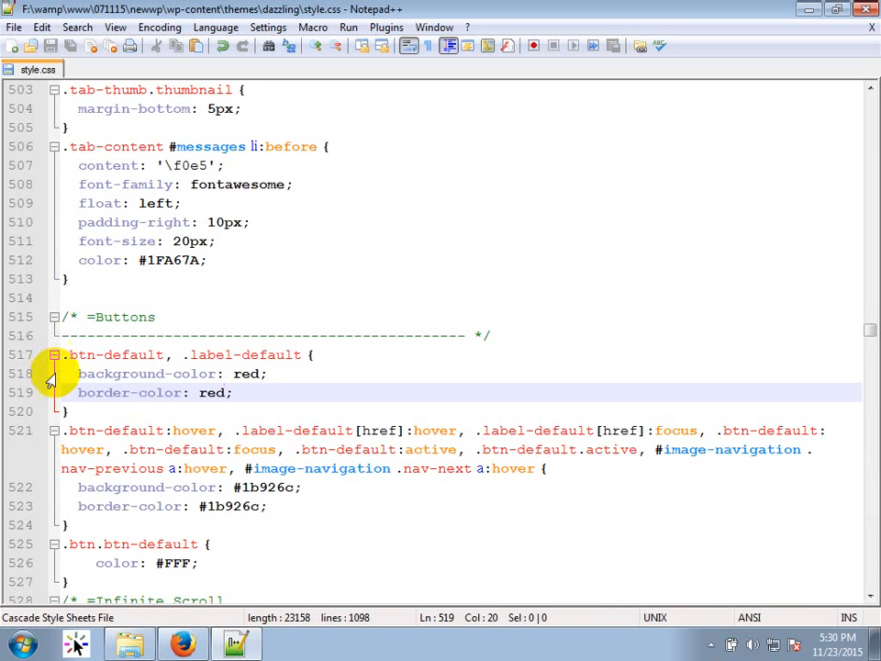
Replace the hover rule's #1b926c background and border colours with yellow, then reload the site.
double_click(271, 488)
key("BackSpace")
key("BackSpace")
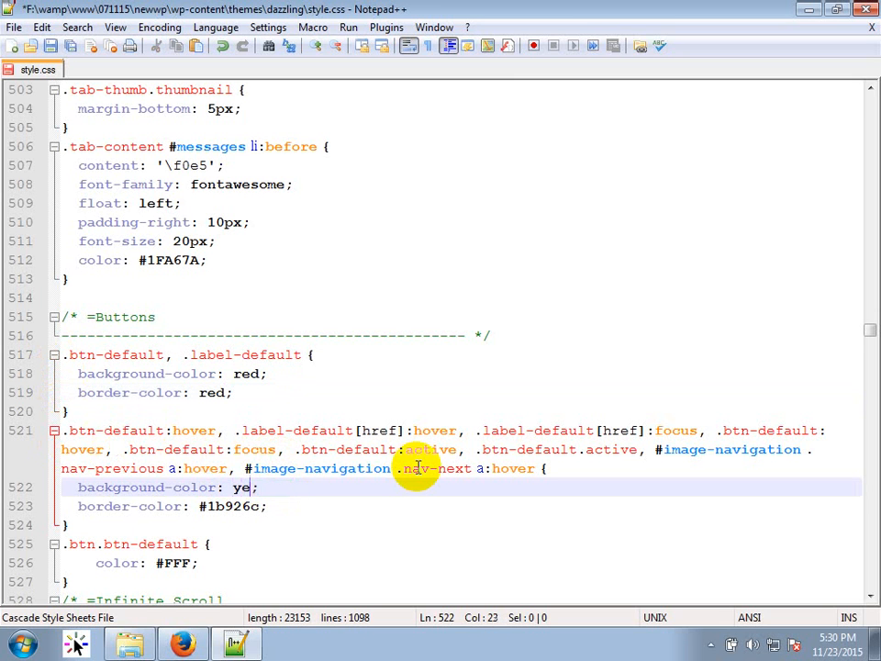
key("ctrl+shift+Left")
key("ctrl+c")
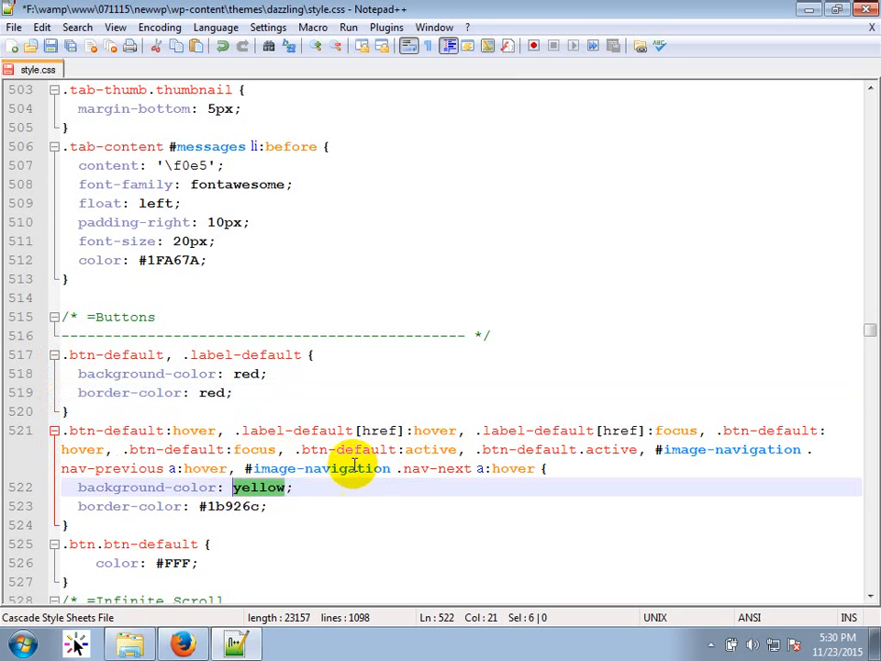
left_click_drag(196, 507, 261, 507)
key("ctrl+v")
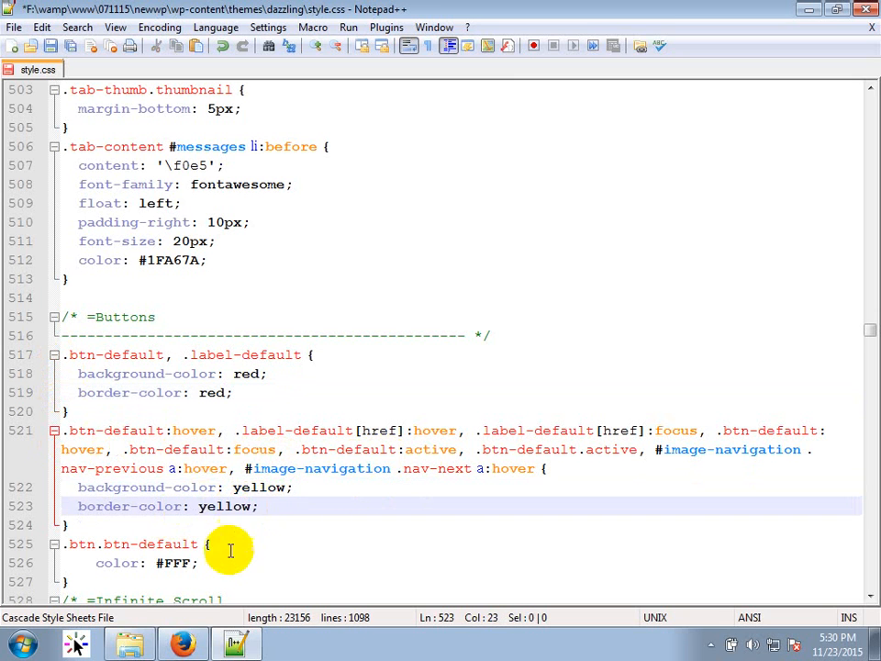
key("alt+Tab")
key("F5")
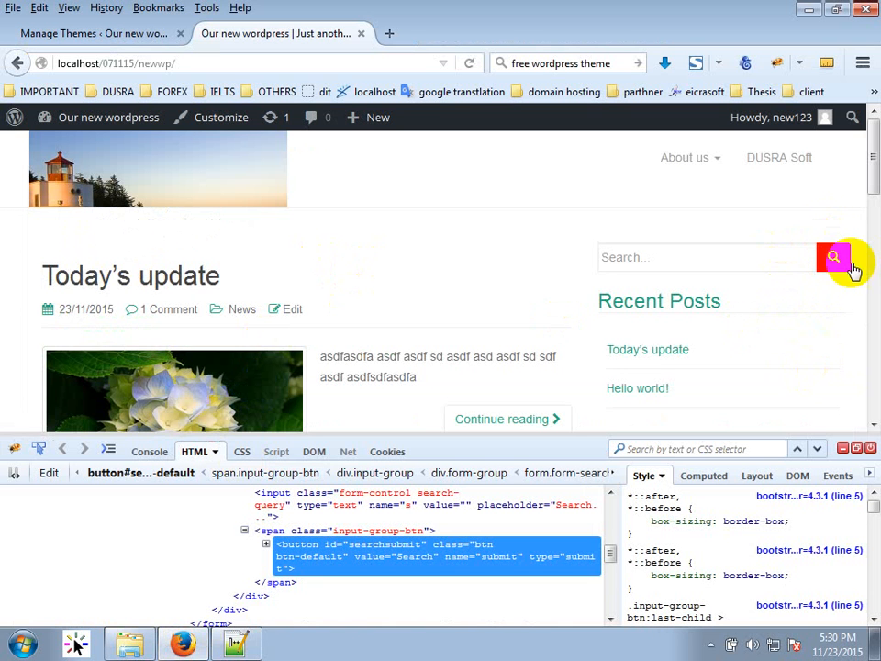
Trace the Recent Posts heading's #1fa67a colour in Firebug, then start a search in style.css.
left_click(870, 450)
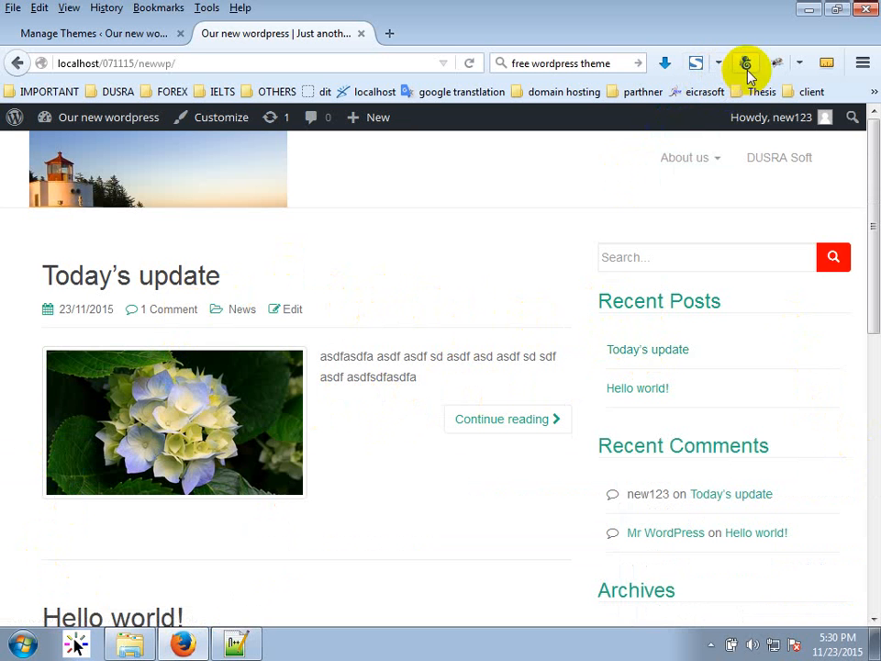
left_click(784, 68)
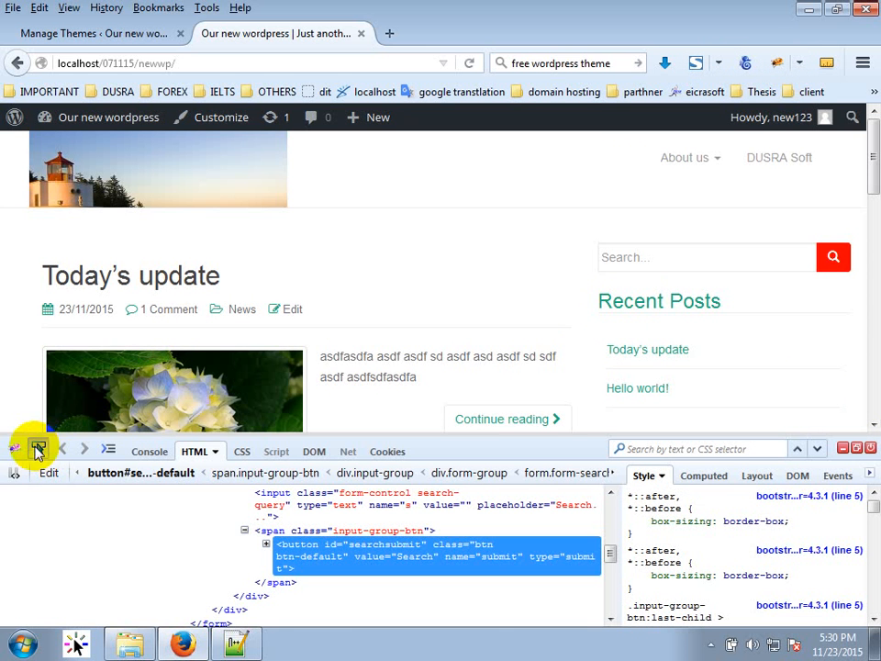
left_click(37, 449)
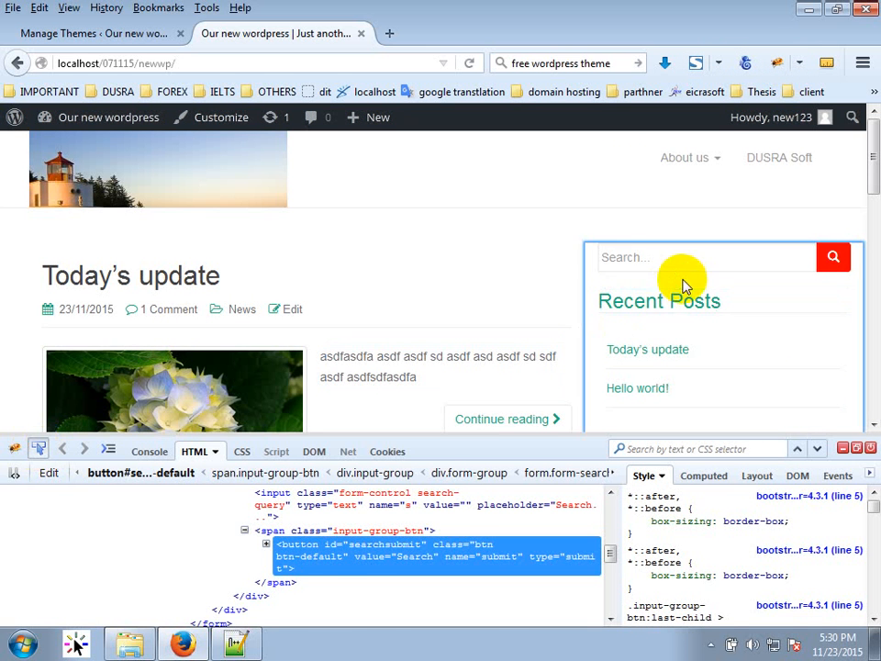
left_click(662, 298)
scroll(803, 562, "down", 5)
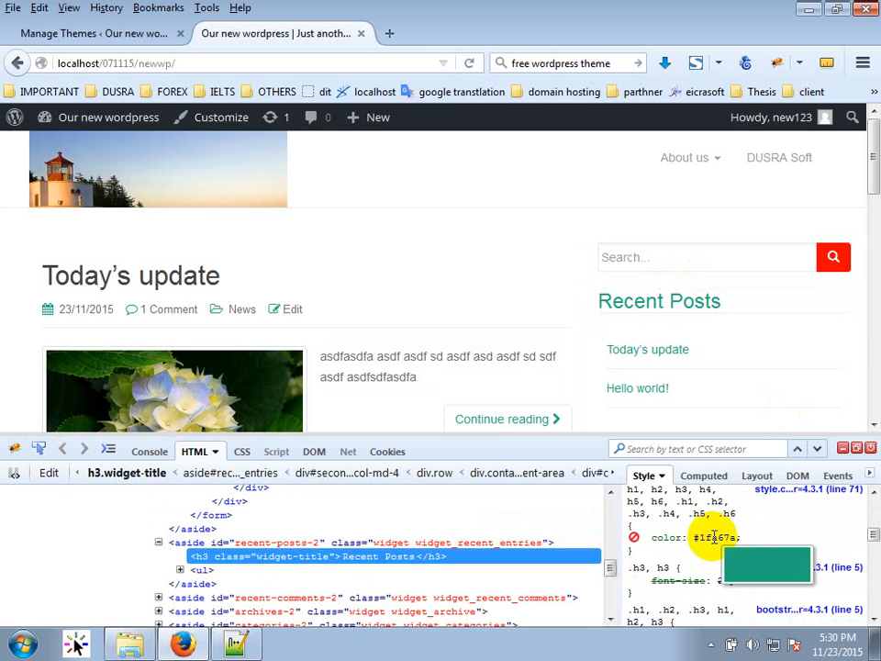
left_click(714, 538)
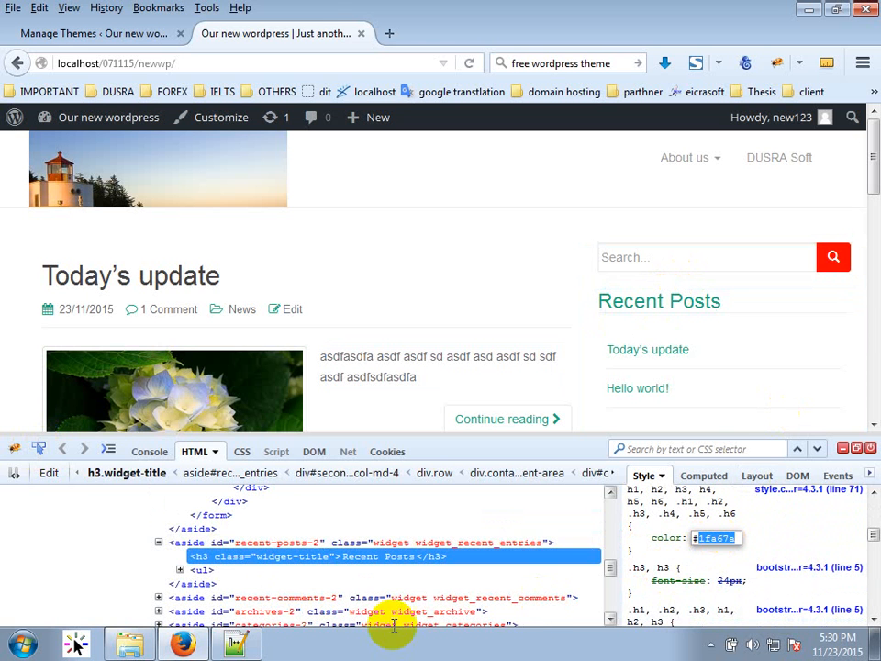
left_click(236, 643)
key("ctrl+f")
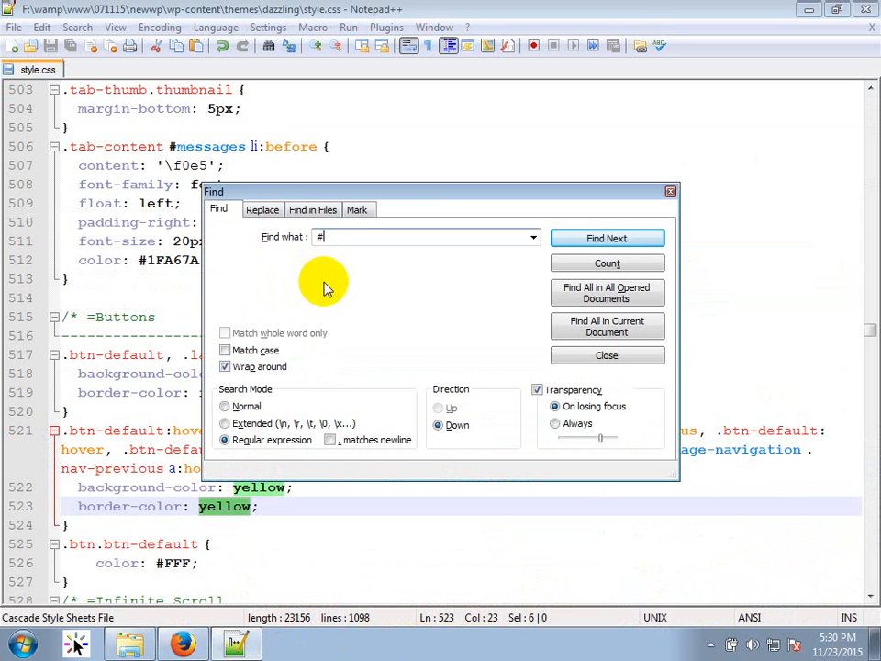
Count the #1fa67a matches in style.css, then replace all 21 of them with lightblue.
left_click(608, 264)
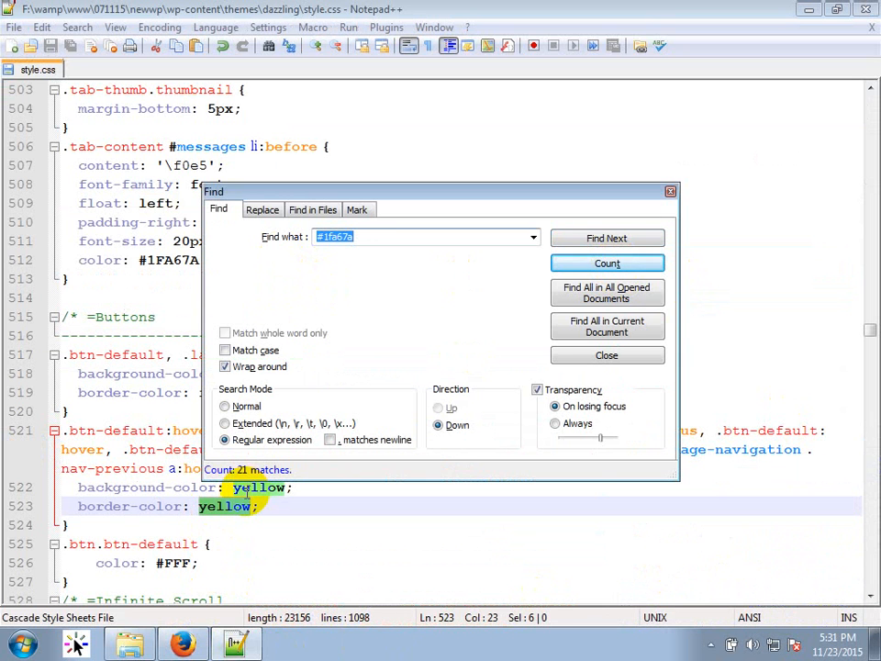
left_click(263, 210)
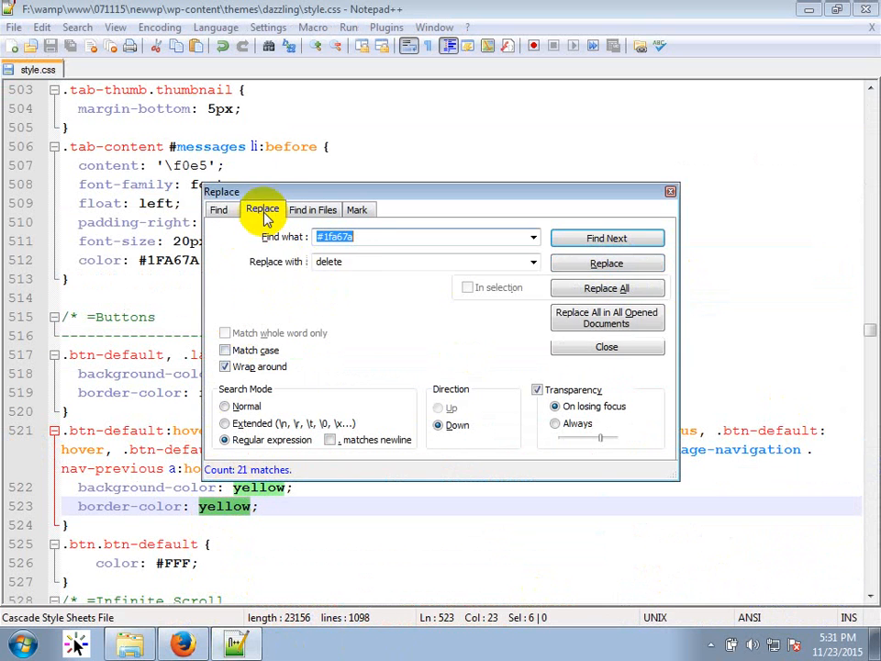
double_click(378, 260)
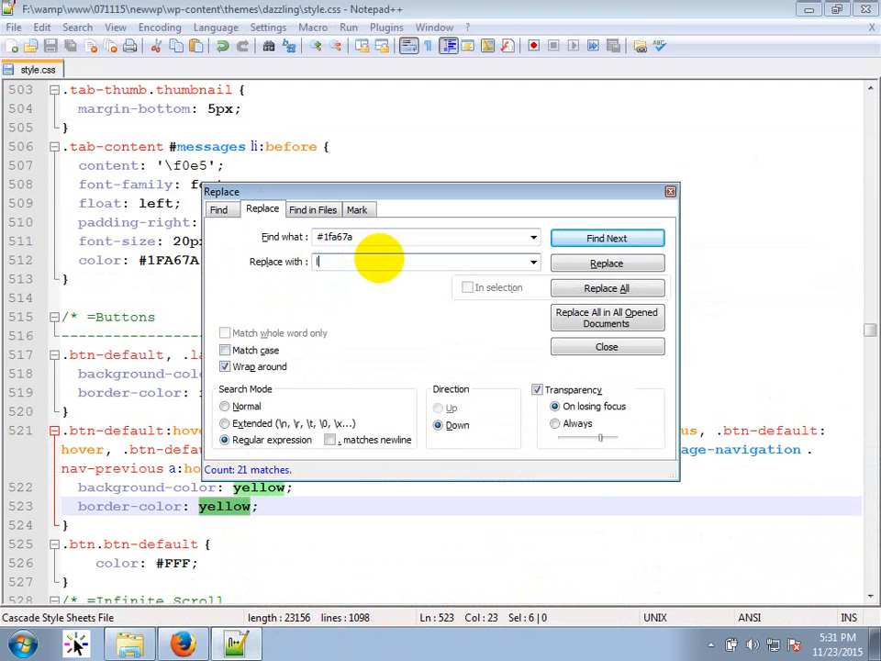
type("lightblue")
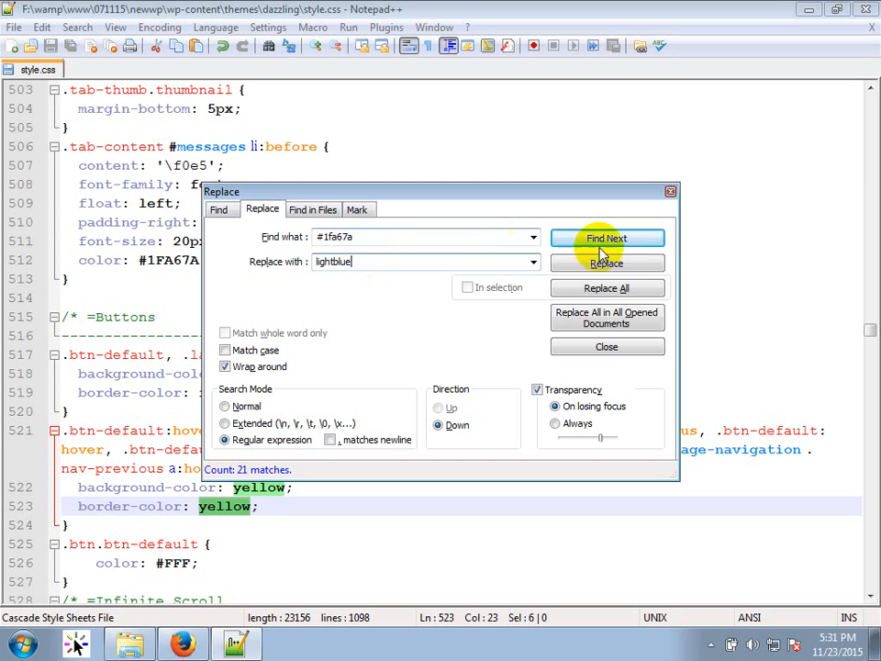
left_click(223, 210)
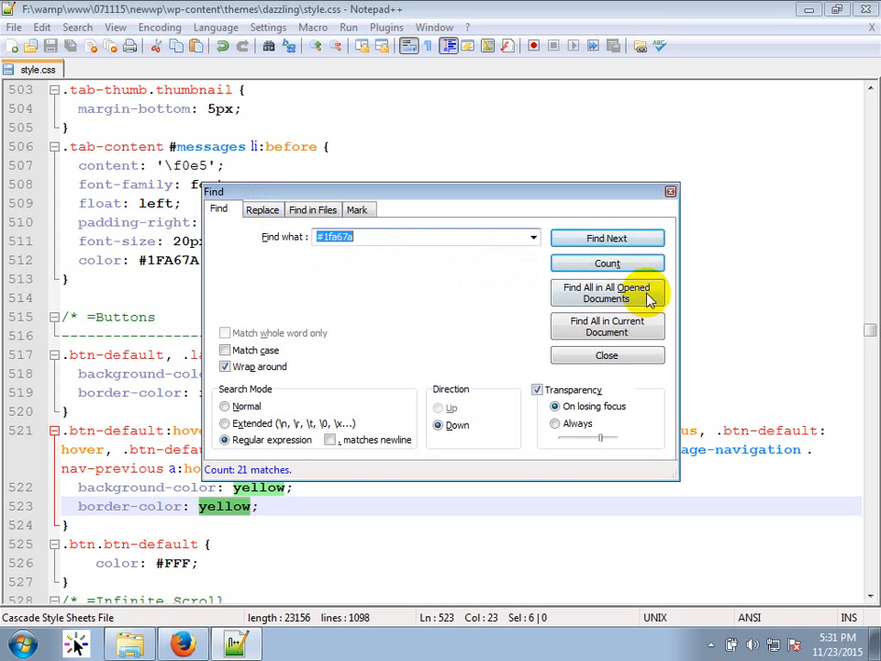
left_click(613, 265)
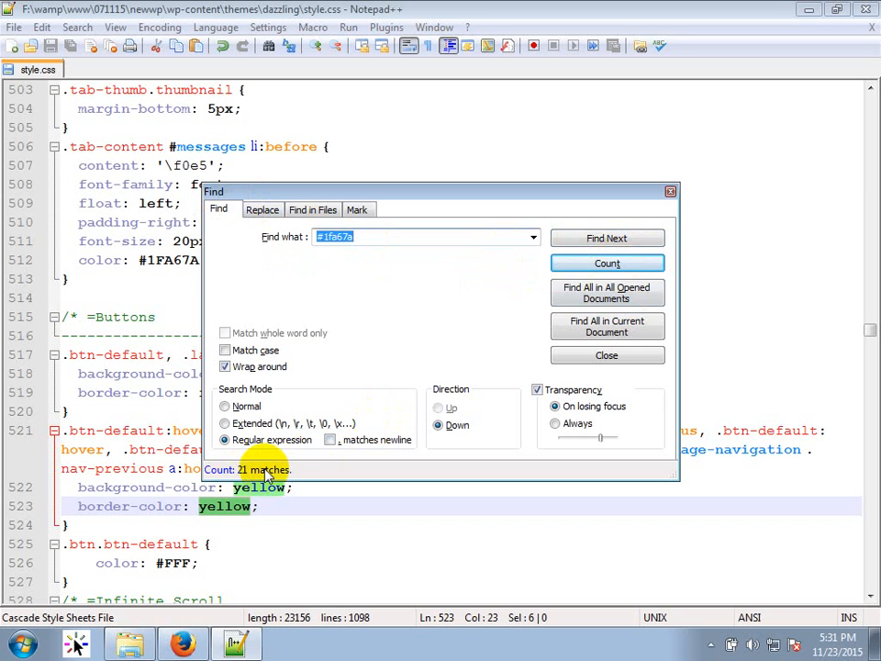
left_click(261, 210)
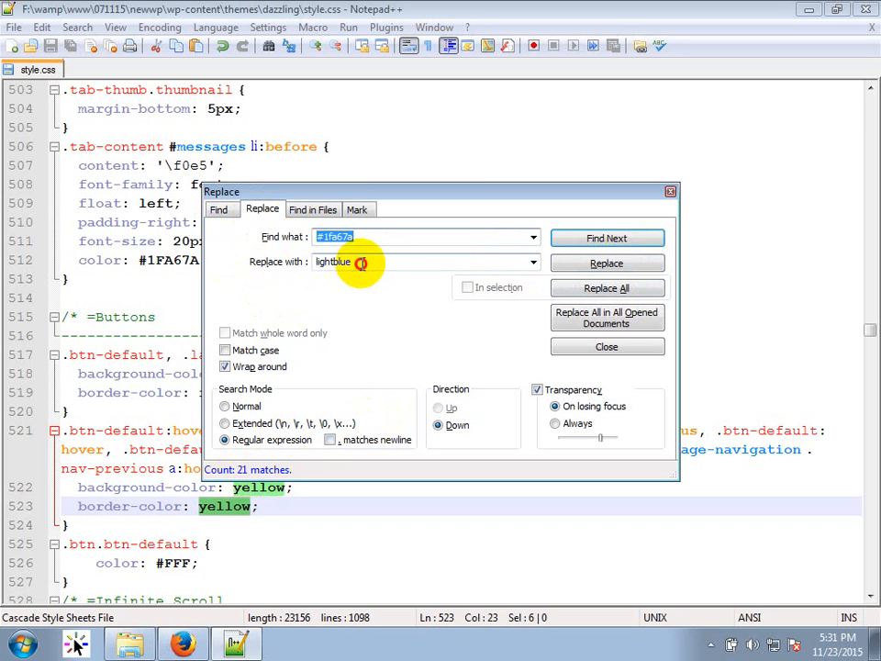
double_click(360, 263)
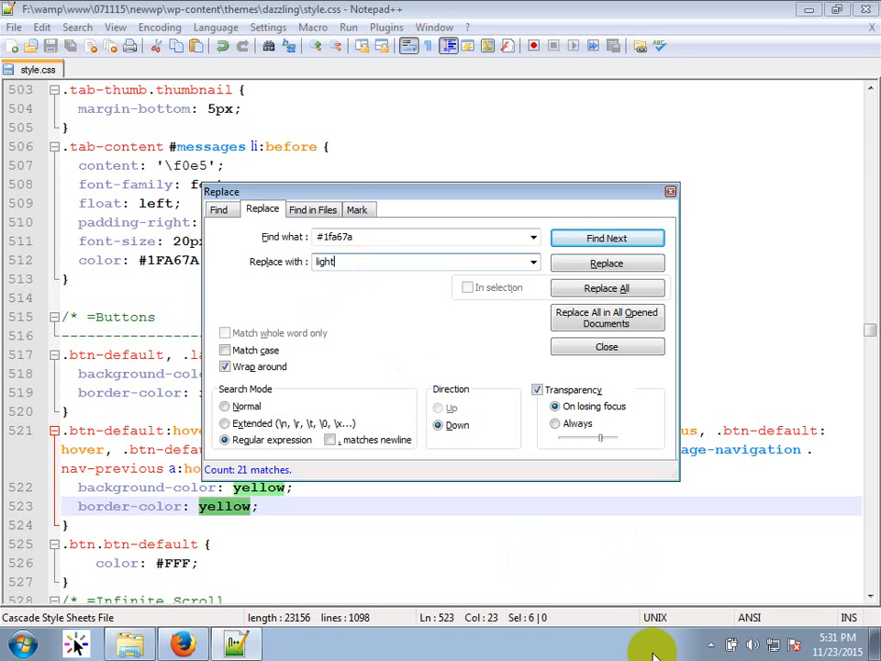
left_click(709, 645)
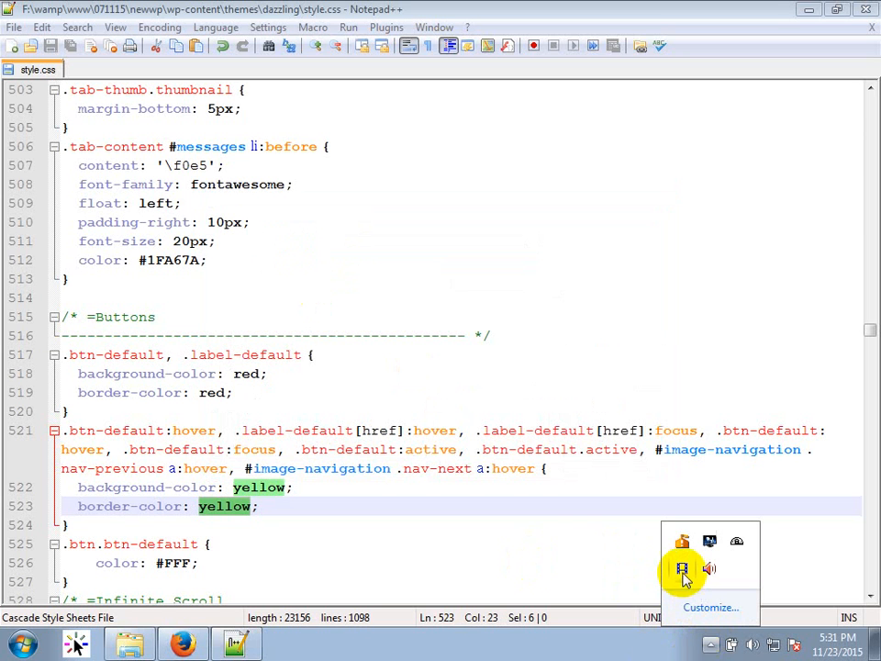
left_click(377, 260)
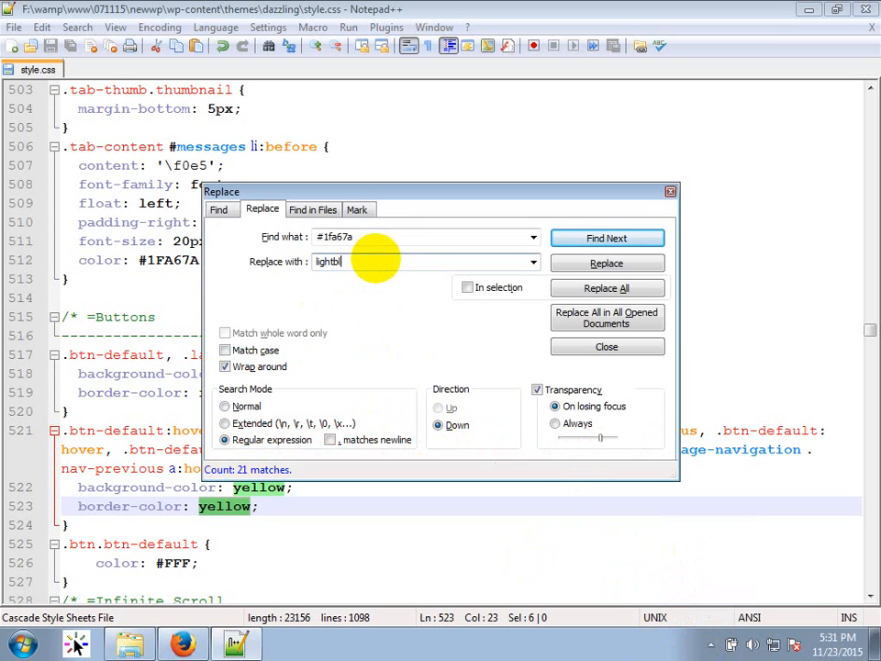
left_click(605, 290)
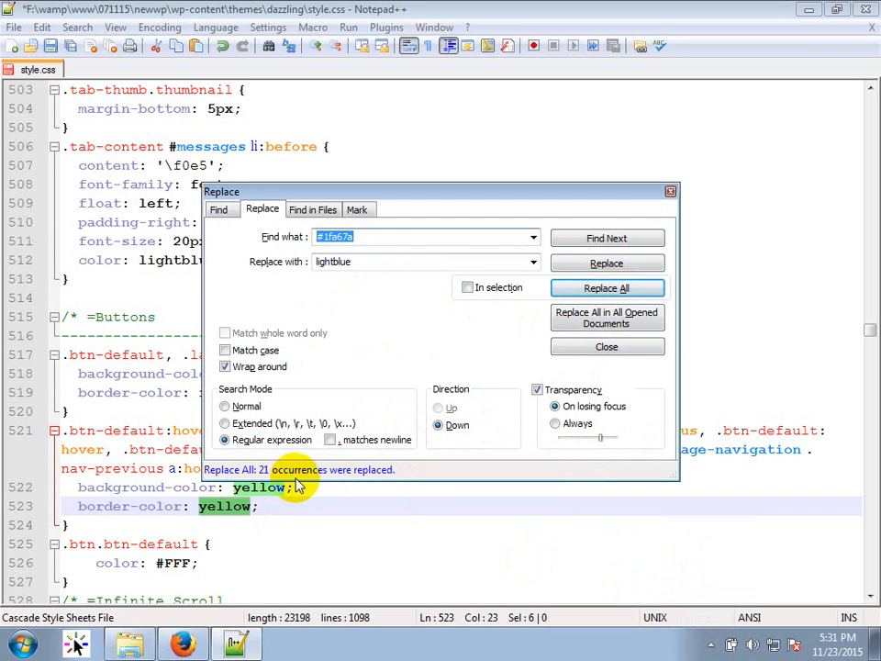
left_click(467, 223)
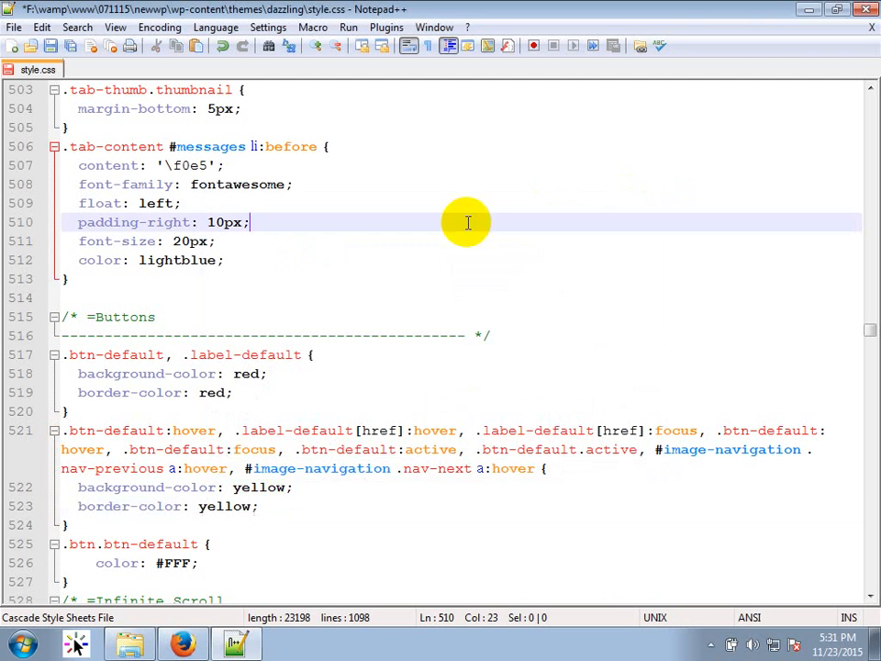
Reload the front page in Firefox with Firebug closed and scroll through the light blue headings and links.
left_click(183, 645)
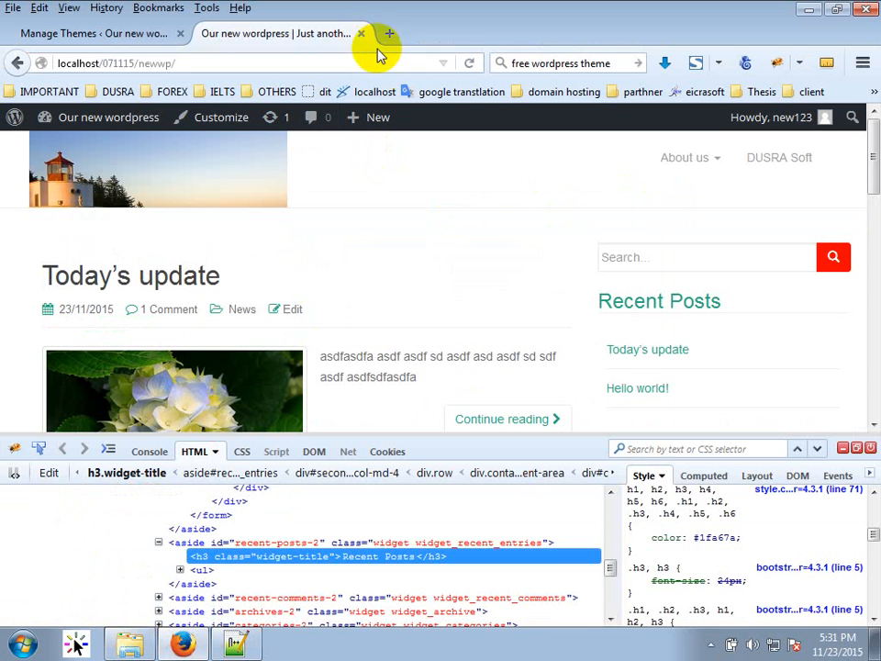
left_click(467, 64)
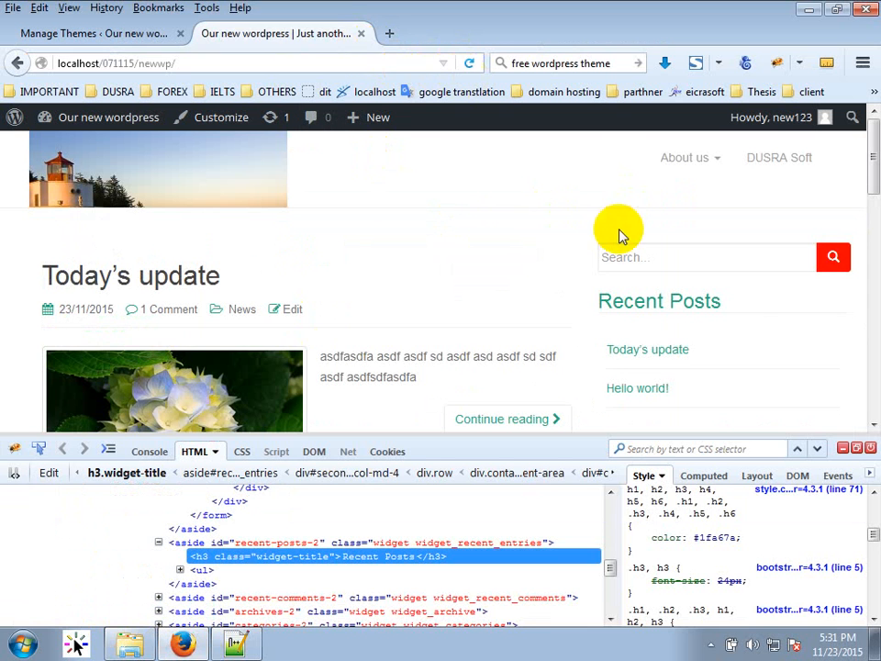
left_click(870, 449)
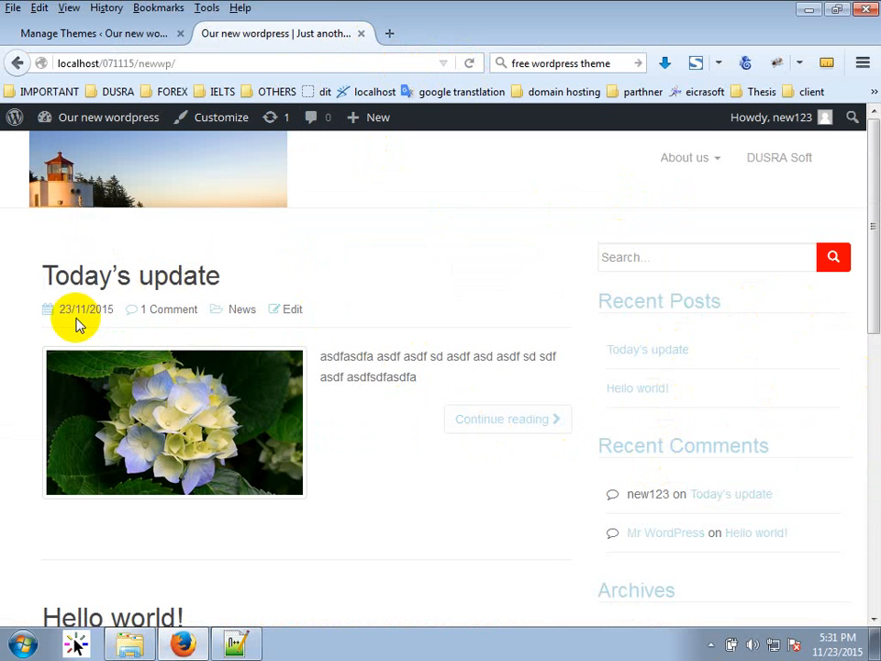
scroll(257, 459, "down", 4)
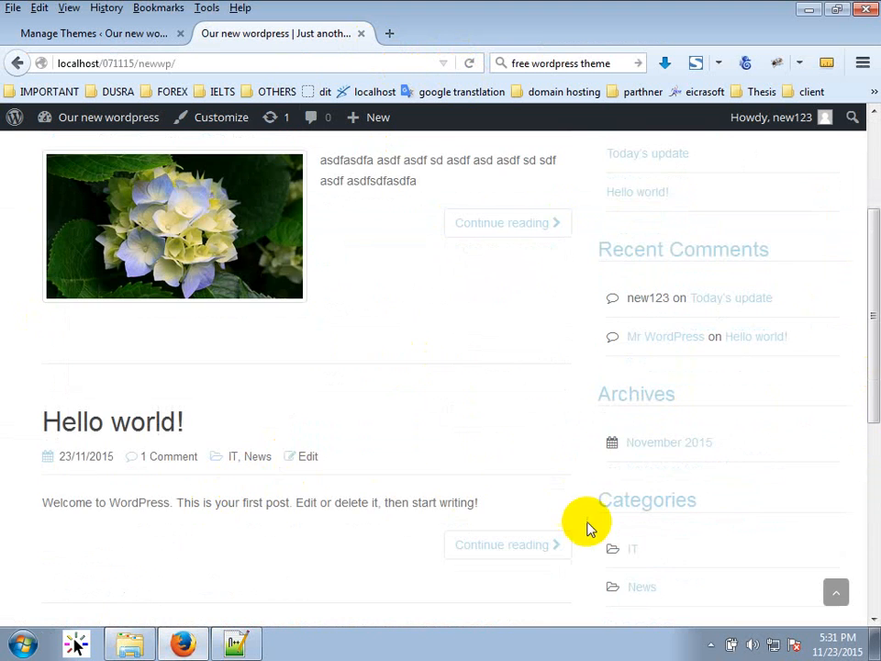
scroll(586, 527, "down", 8)
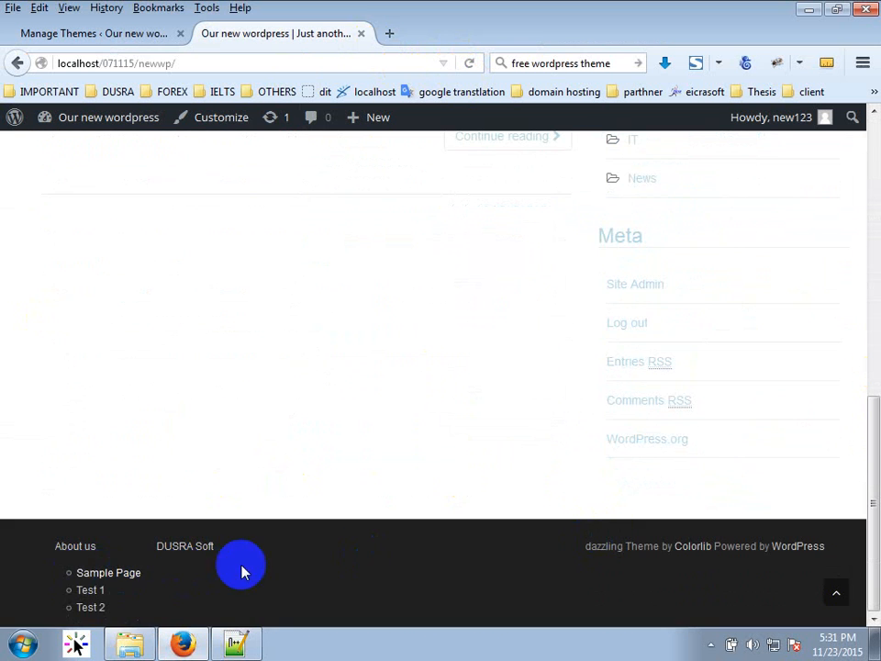
scroll(616, 561, "up", 13)
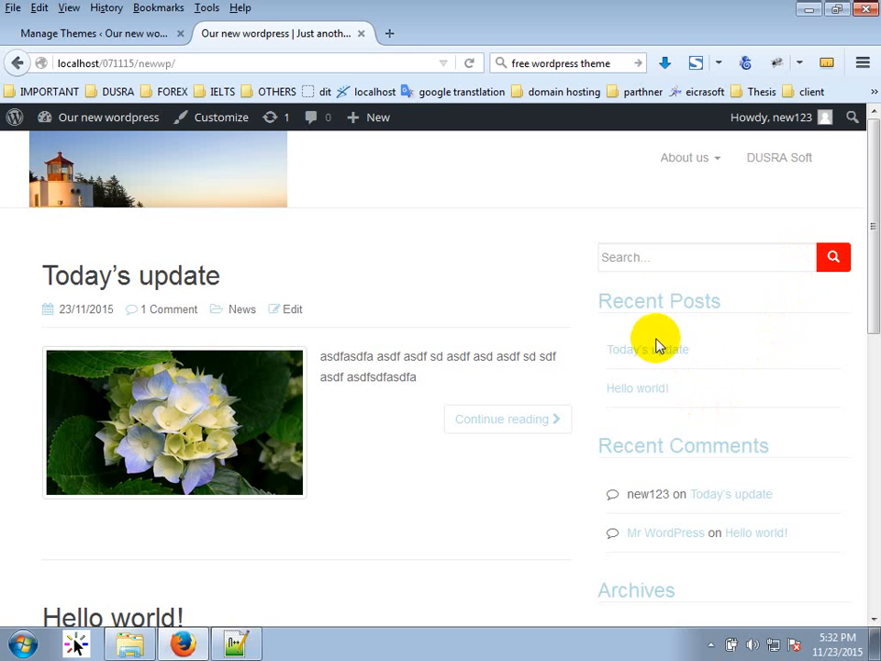
scroll(505, 470, "down", 2)
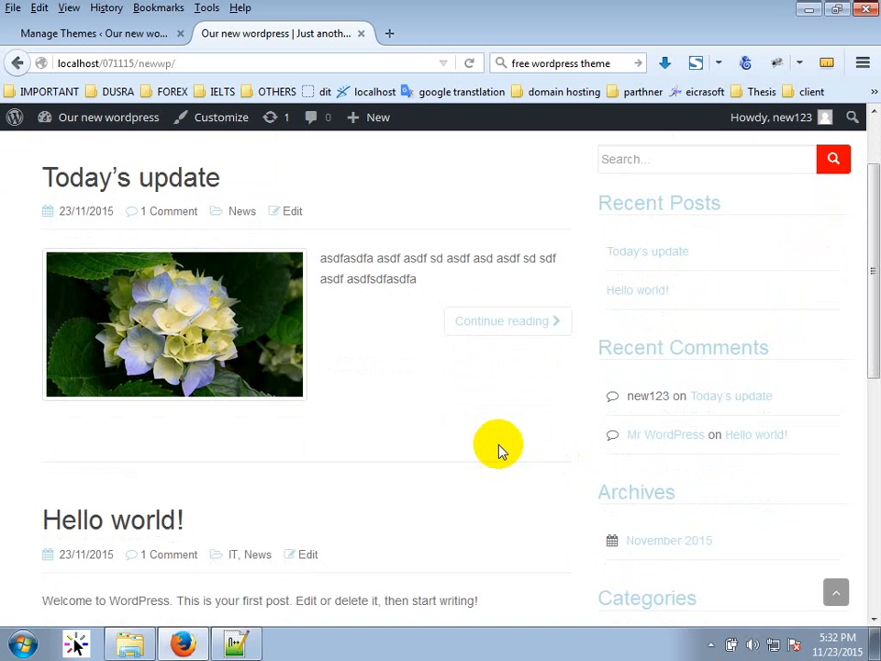
scroll(191, 520, "up", 2)
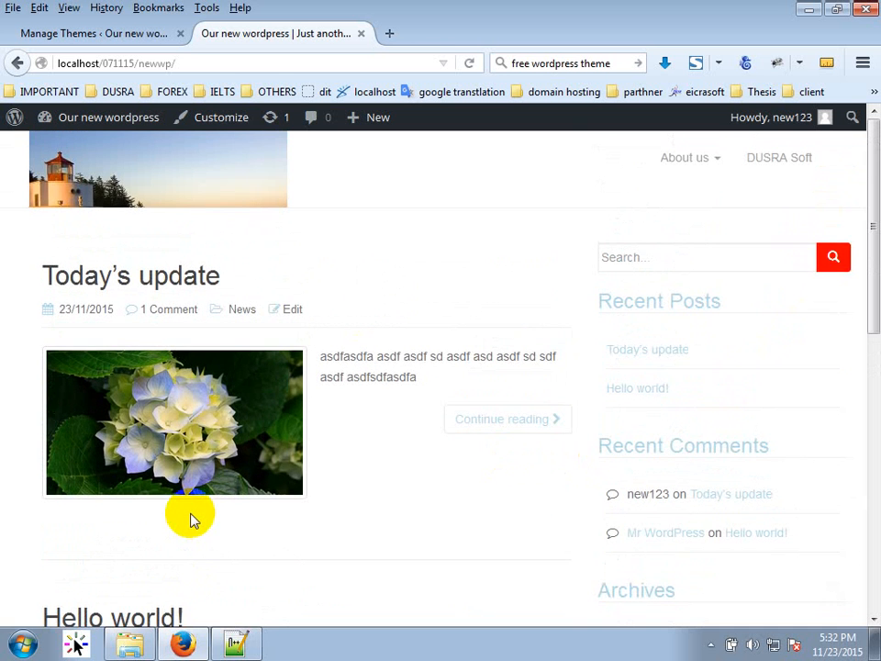
scroll(193, 514, "down", 6)
scroll(196, 513, "up", 4)
left_click(239, 298)
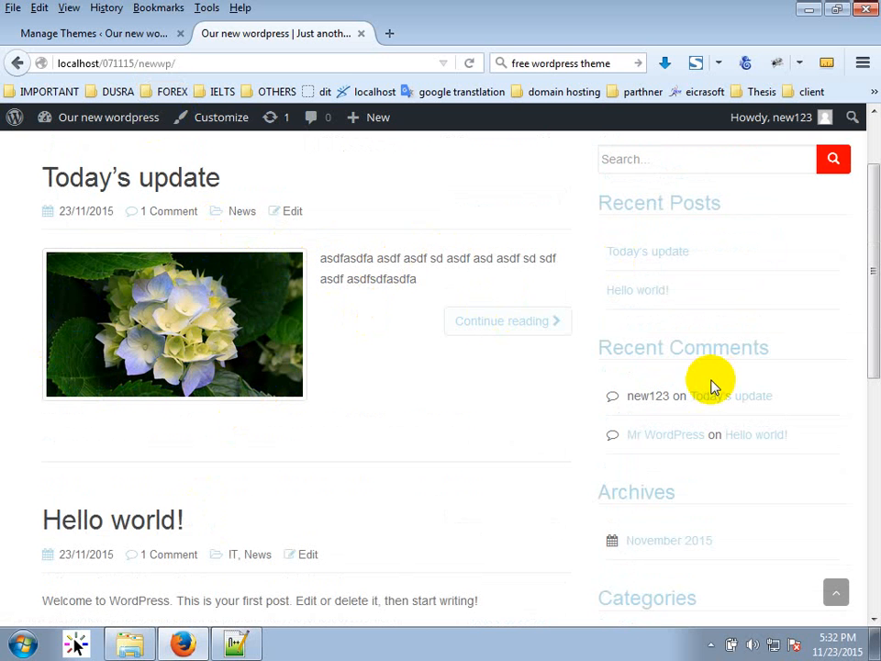
Inspect the post's hydrangea image and select its thumbnail link element in Firebug.
right_click(167, 311)
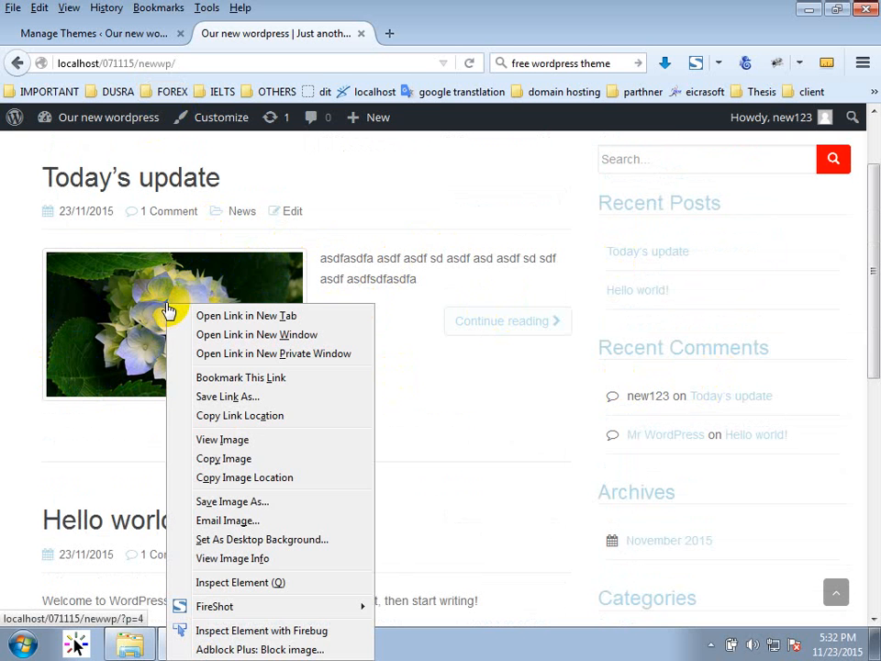
left_click(205, 632)
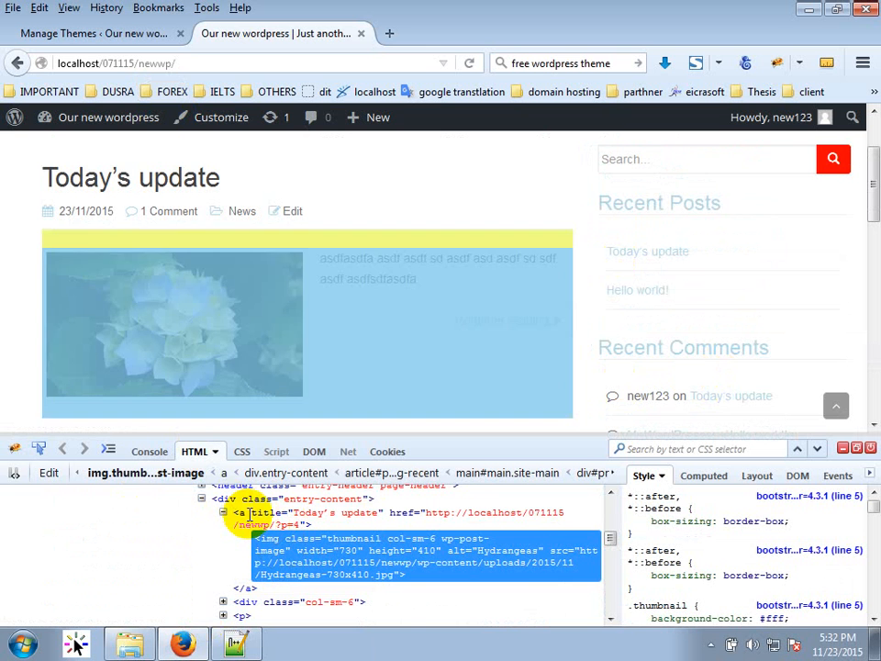
scroll(670, 548, "down", 2)
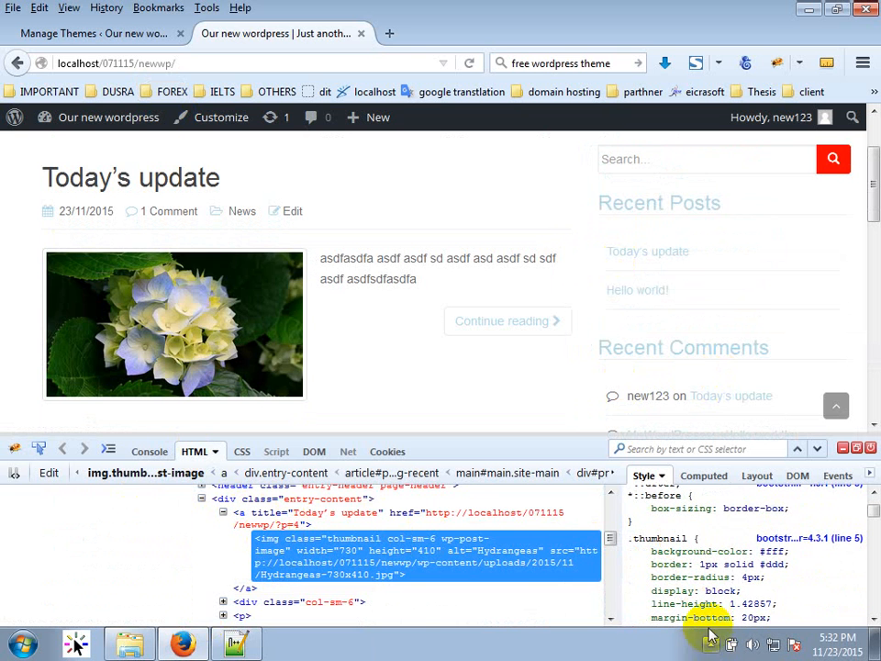
scroll(715, 606, "down", 2)
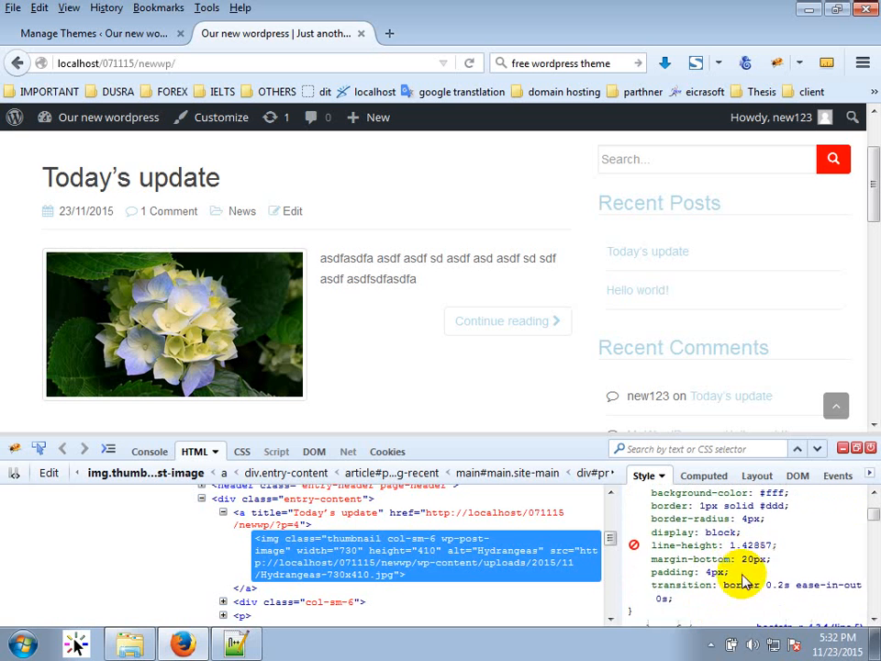
scroll(745, 575, "up", 1)
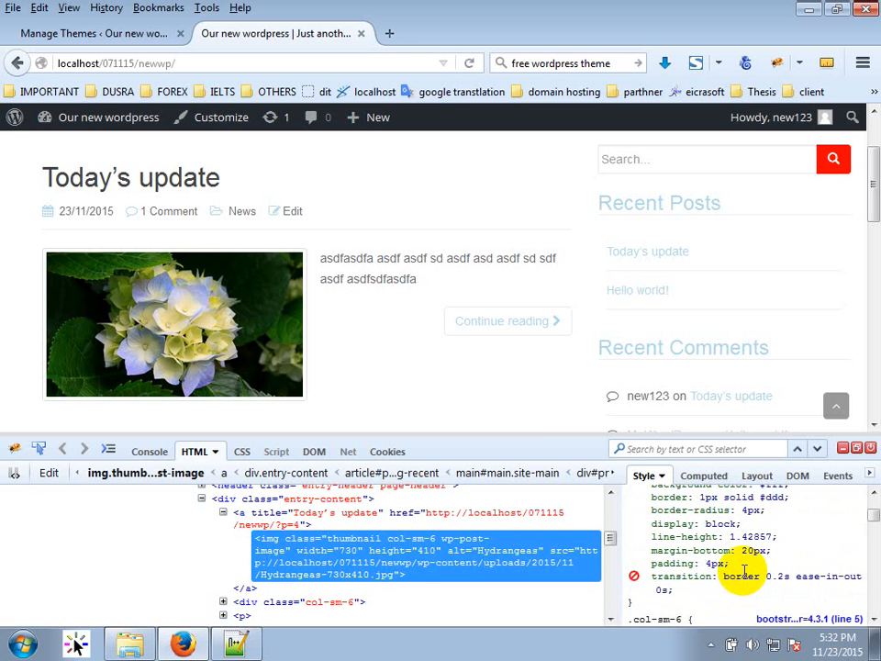
scroll(384, 547, "up", 2)
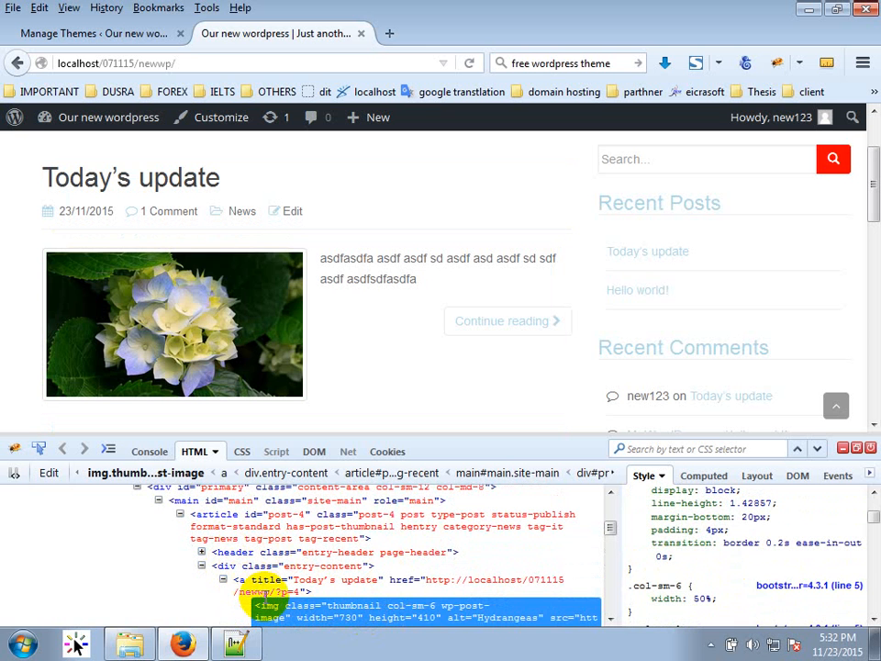
left_click(223, 579)
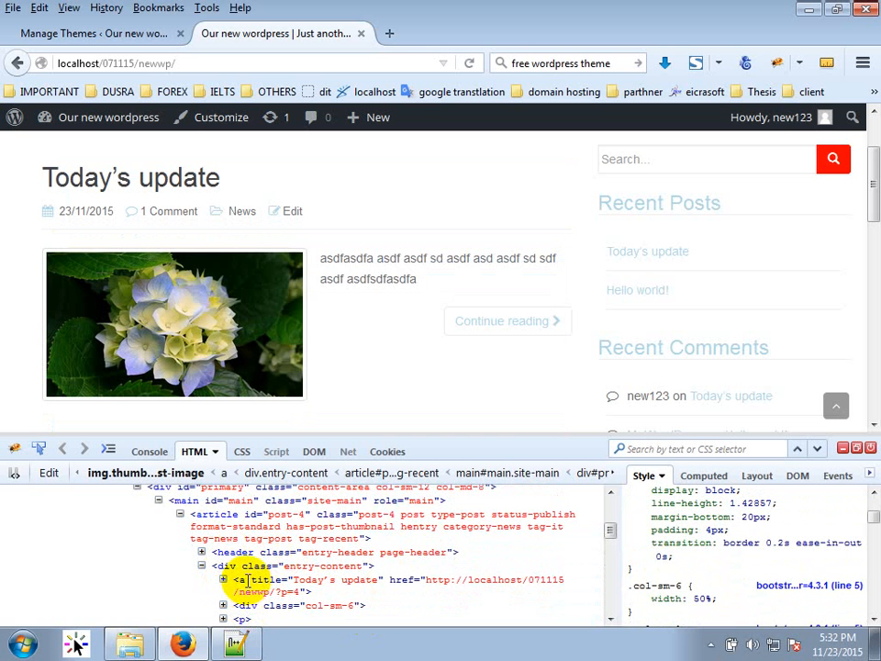
left_click(243, 582)
Expand the thumbnail link and select its img (thumbnail col-sm-6 wp-post-image, 730×410).
scroll(703, 560, "down", 5)
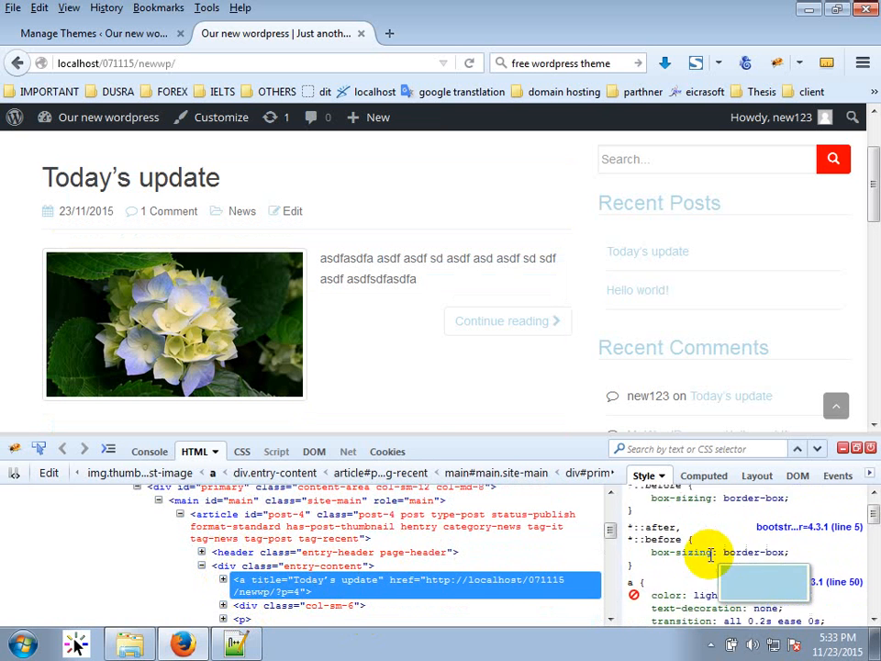
scroll(775, 520, "down", 3)
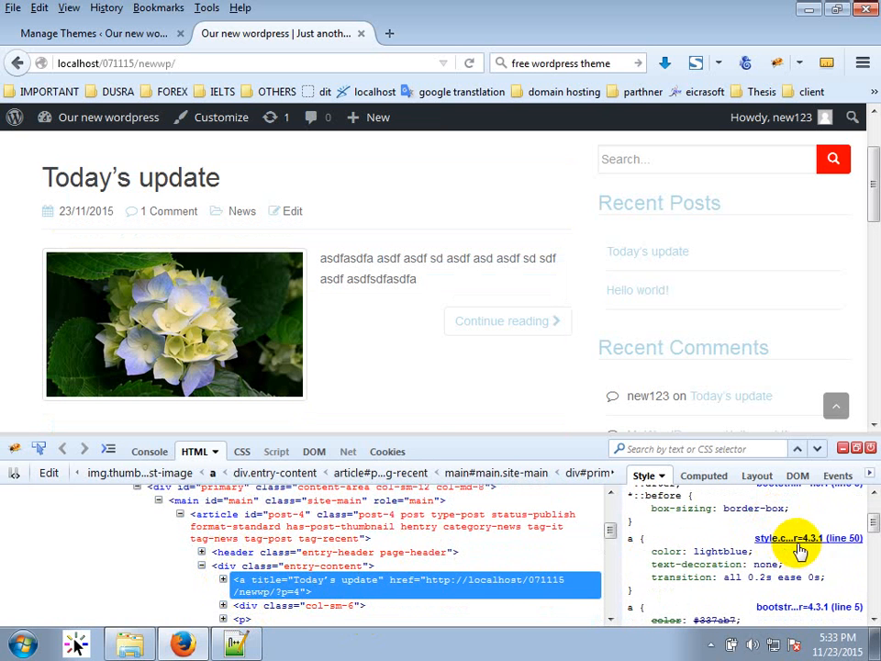
scroll(813, 541, "down", 3)
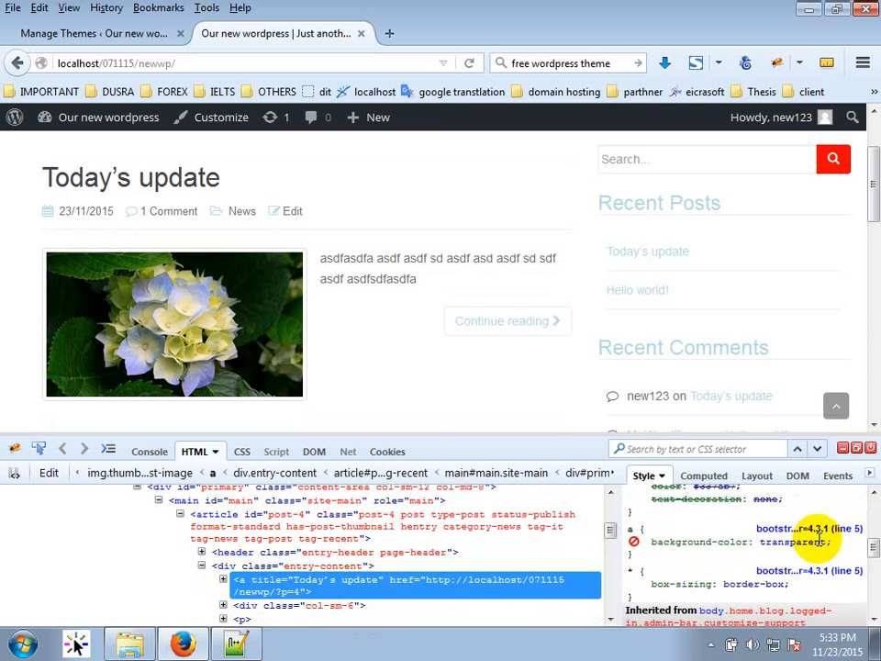
scroll(818, 542, "down", 5)
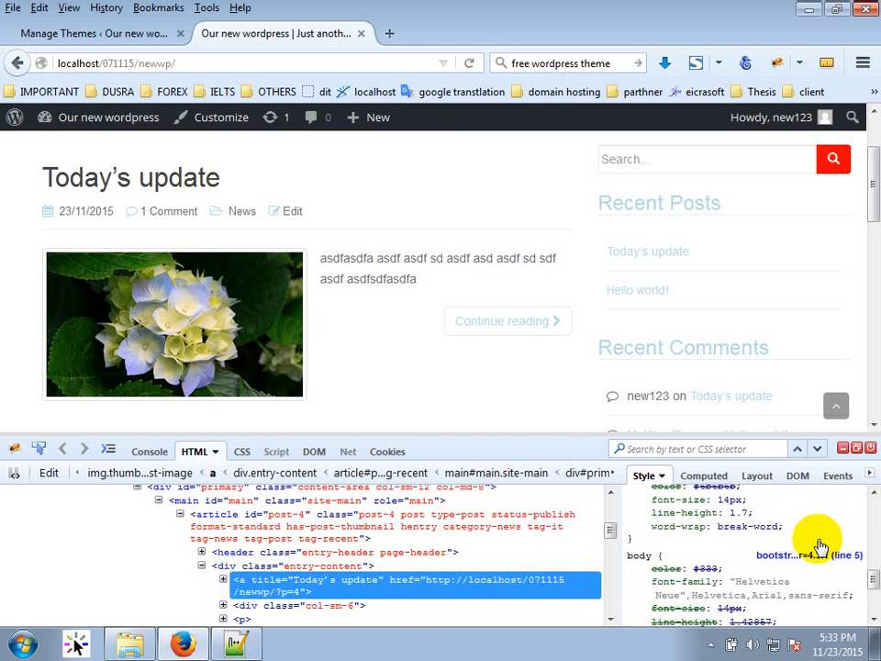
scroll(819, 546, "down", 2)
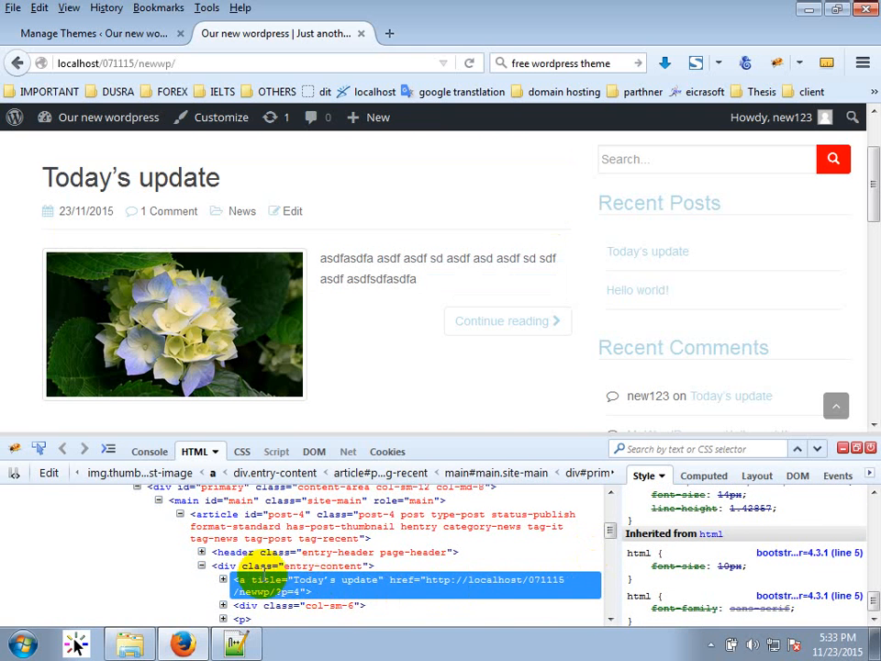
scroll(240, 585, "down", 2)
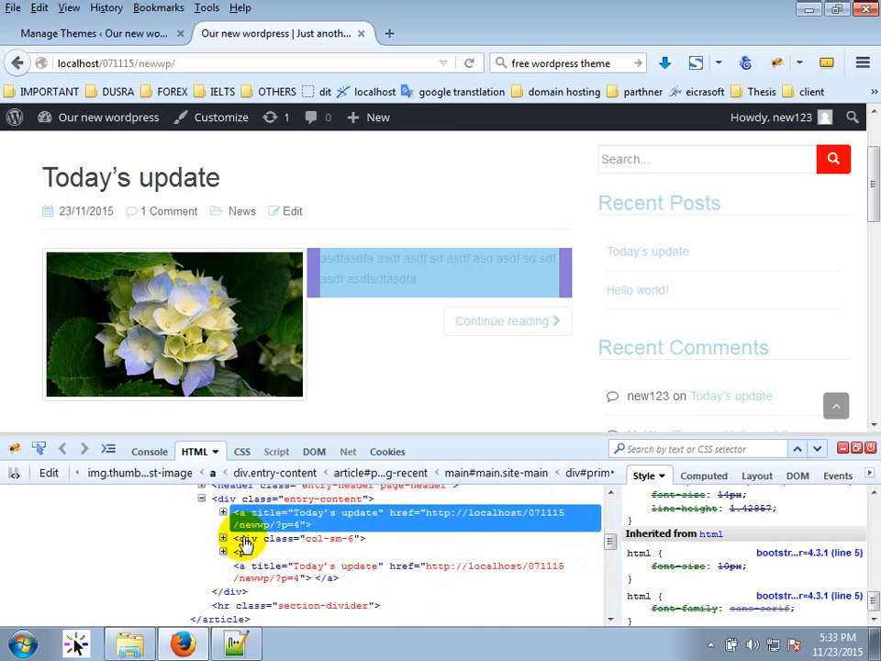
left_click(223, 512)
left_click(273, 549)
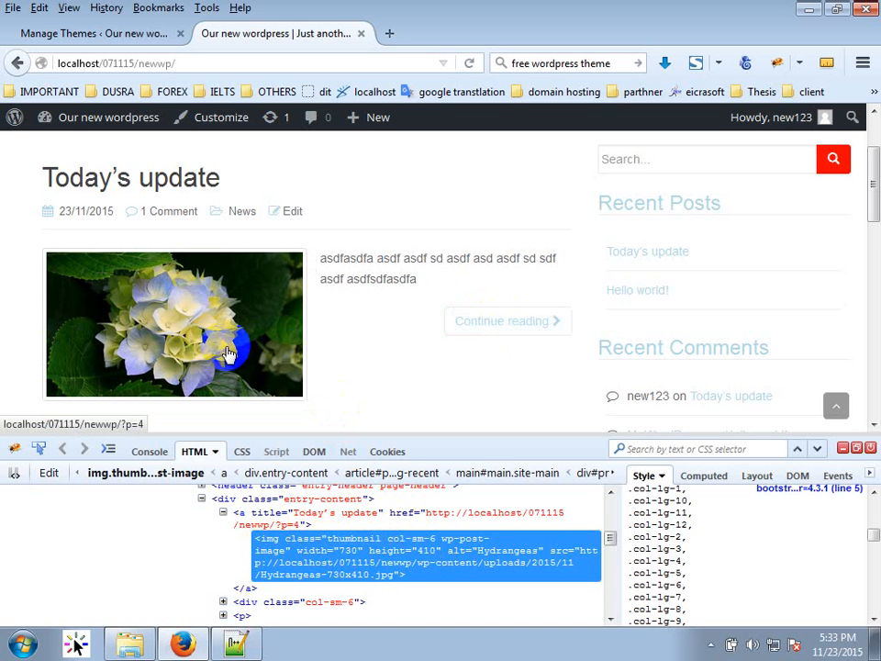
Inspect the comment icon in the post details with Firebug.
left_click(38, 448)
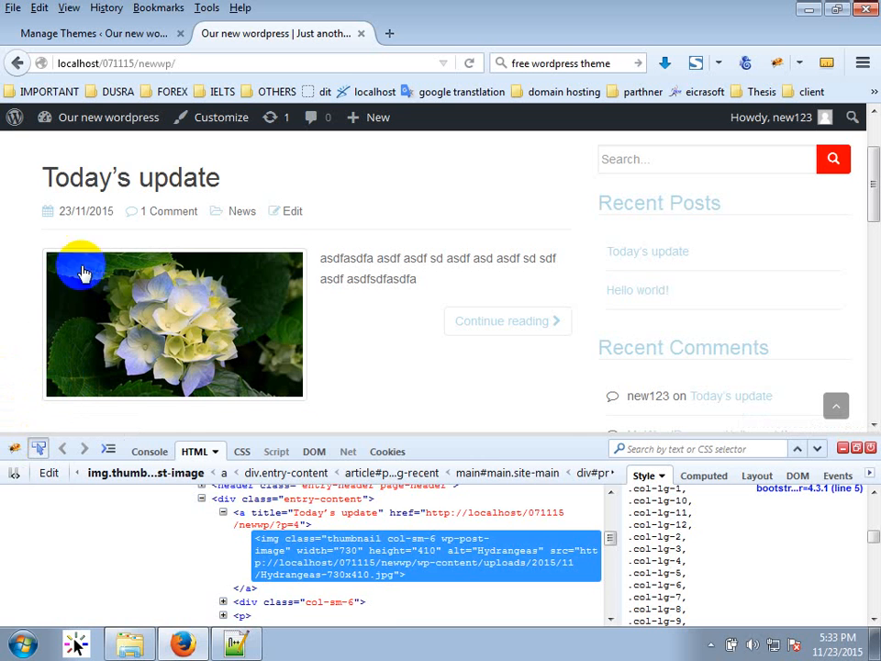
left_click(130, 212)
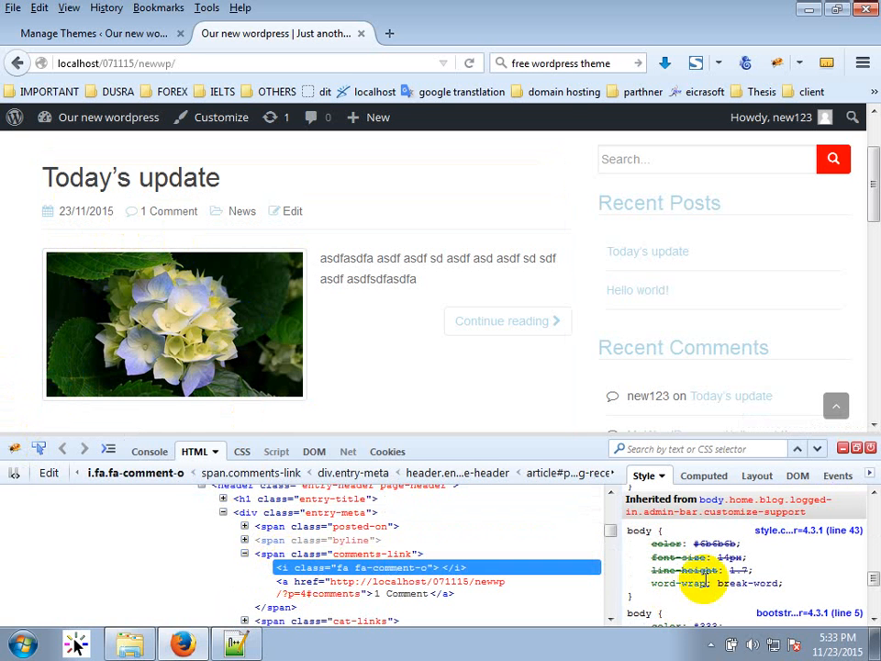
scroll(751, 566, "up", 1)
scroll(751, 566, "up", 5)
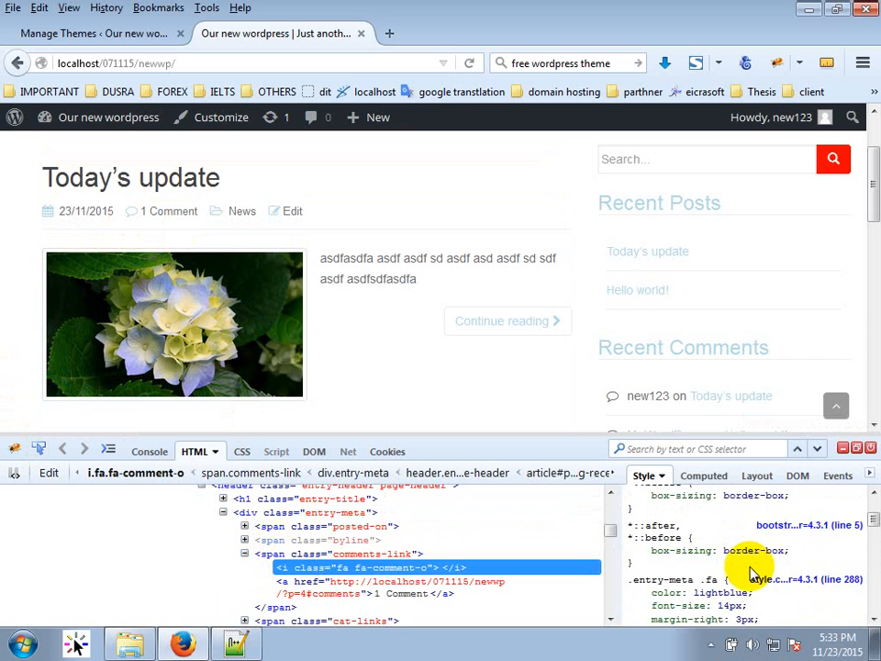
scroll(565, 399, "down", 10)
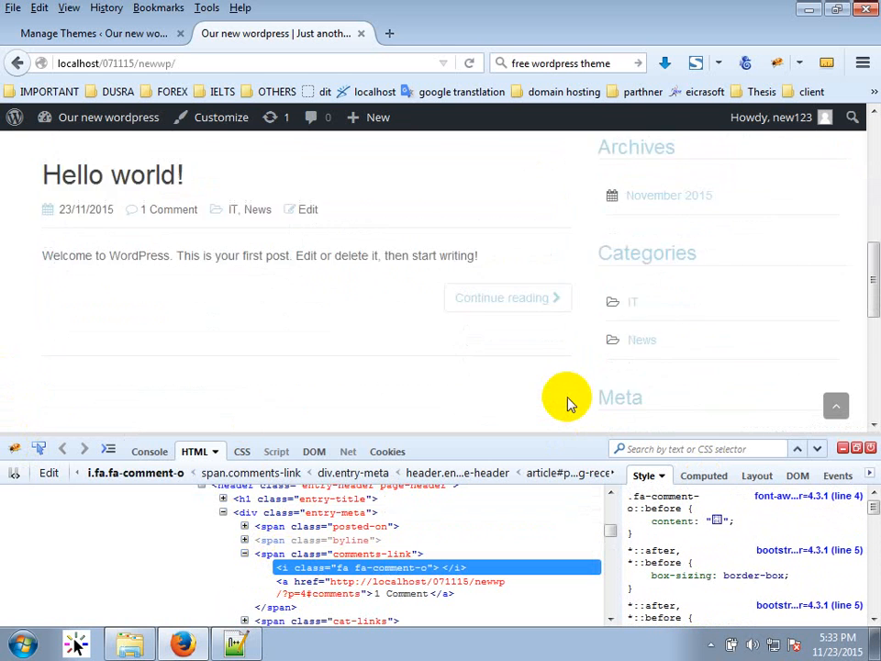
scroll(566, 403, "up", 5)
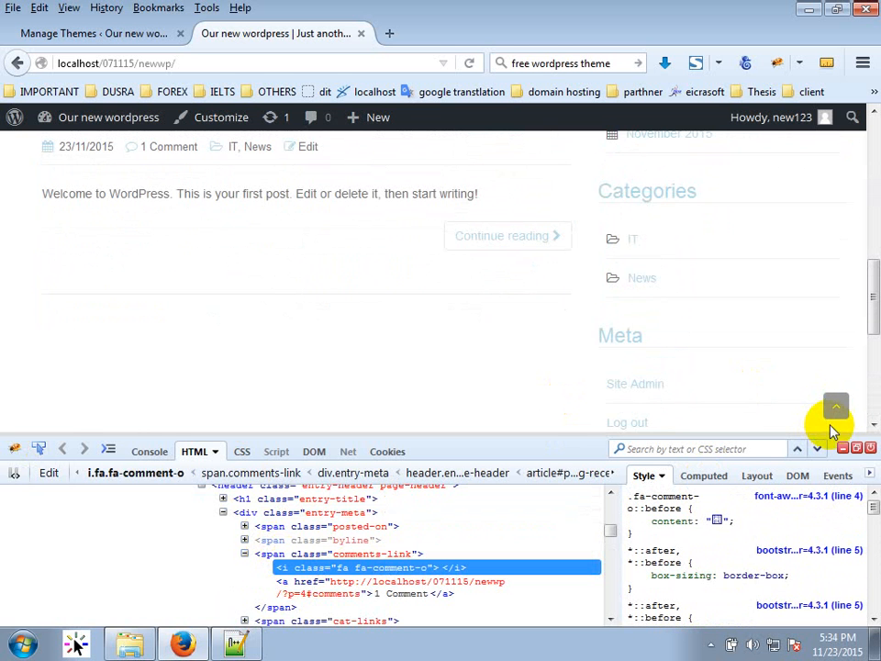
Inspect the scroll-to-top button, toggle its background, and open its rule at style.css line 878.
left_click(39, 449)
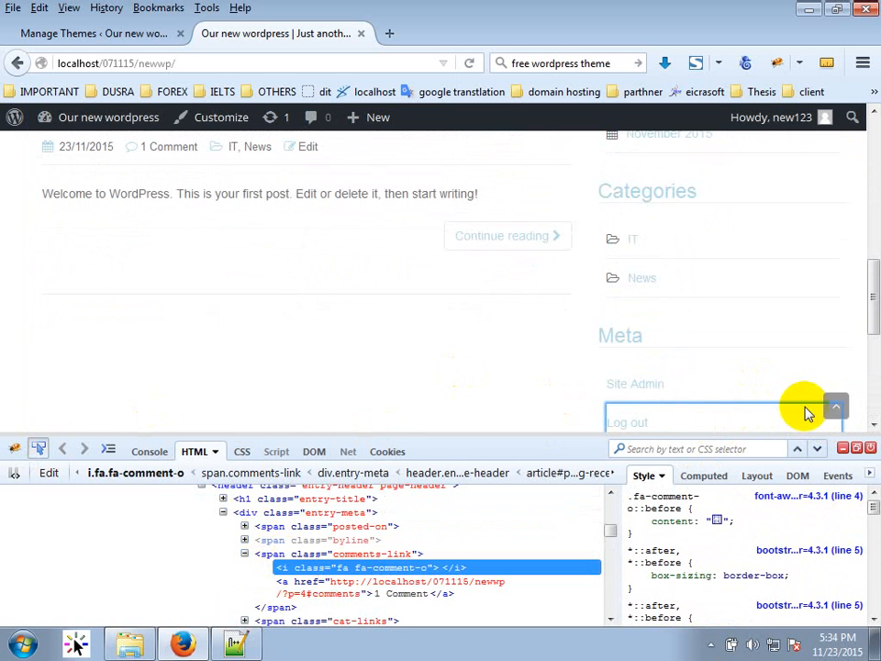
left_click(832, 408)
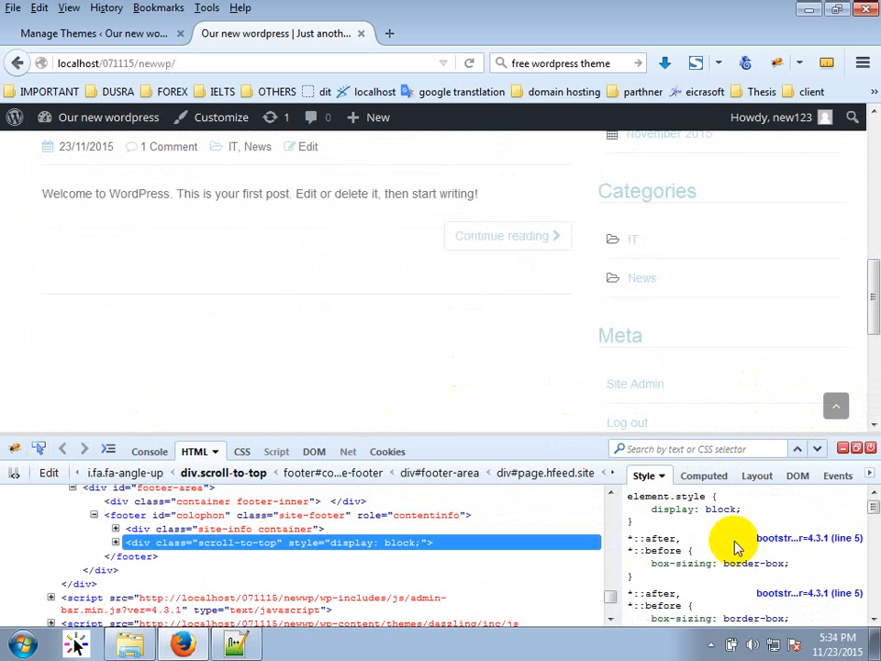
scroll(735, 548, "down", 3)
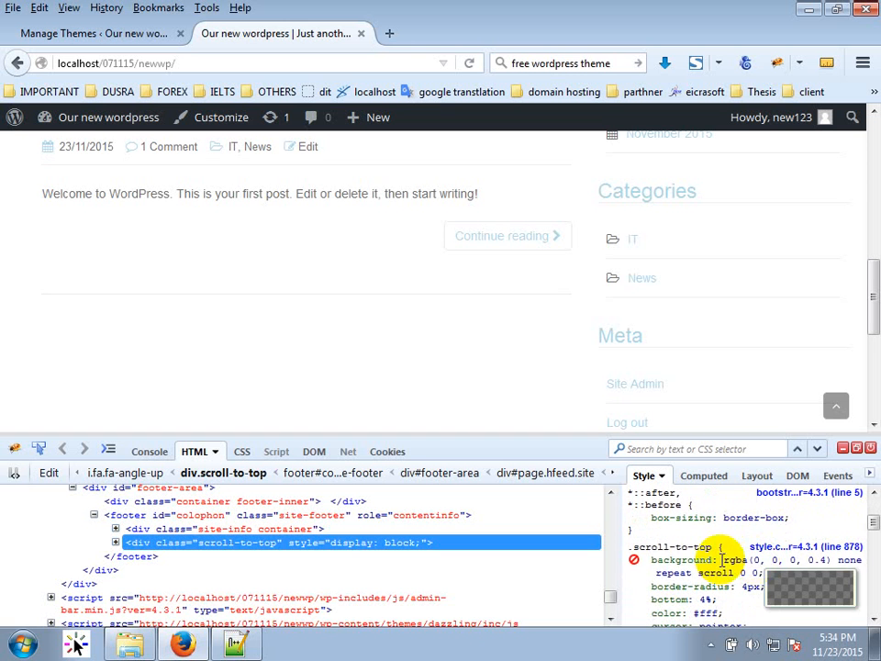
left_click(635, 562)
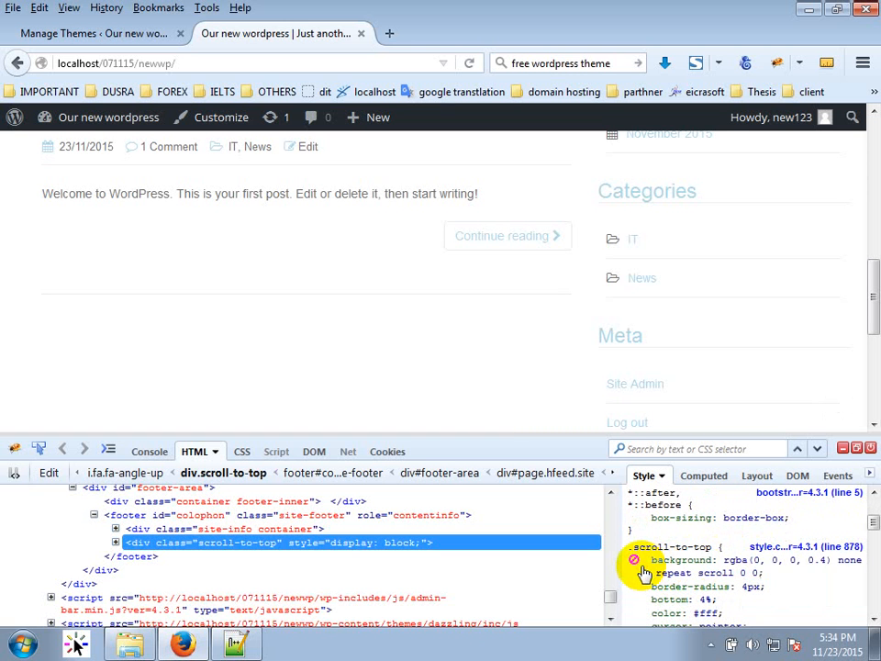
left_click(635, 561)
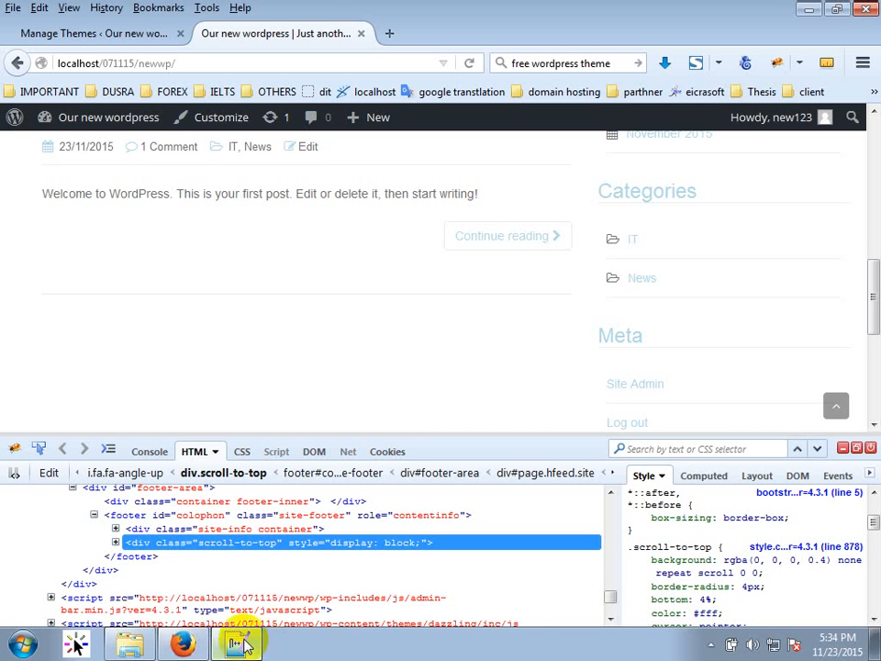
left_click(241, 645)
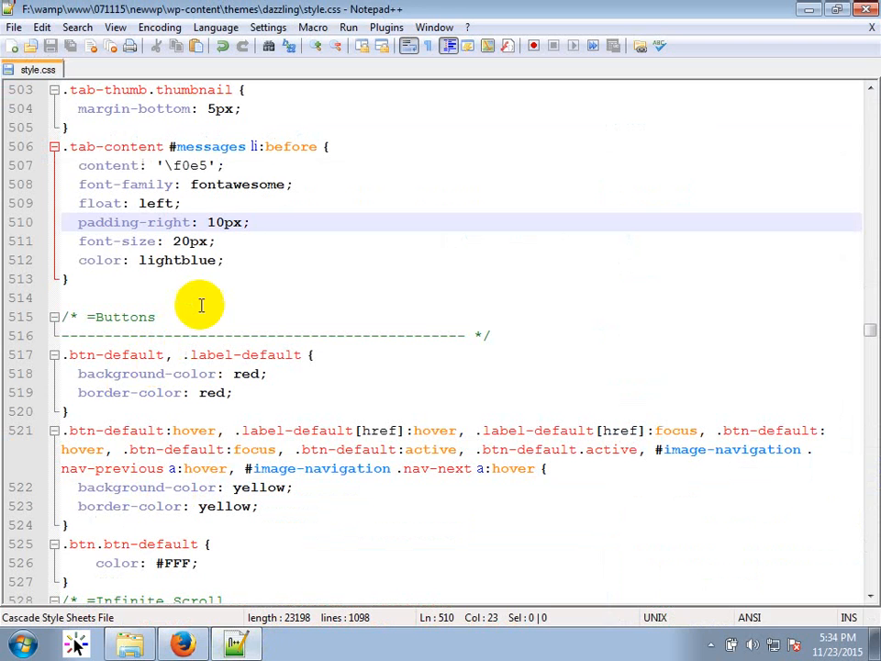
Jump to line 878 in style.css, where the .scroll-to-top rule begins.
key("ctrl+g")
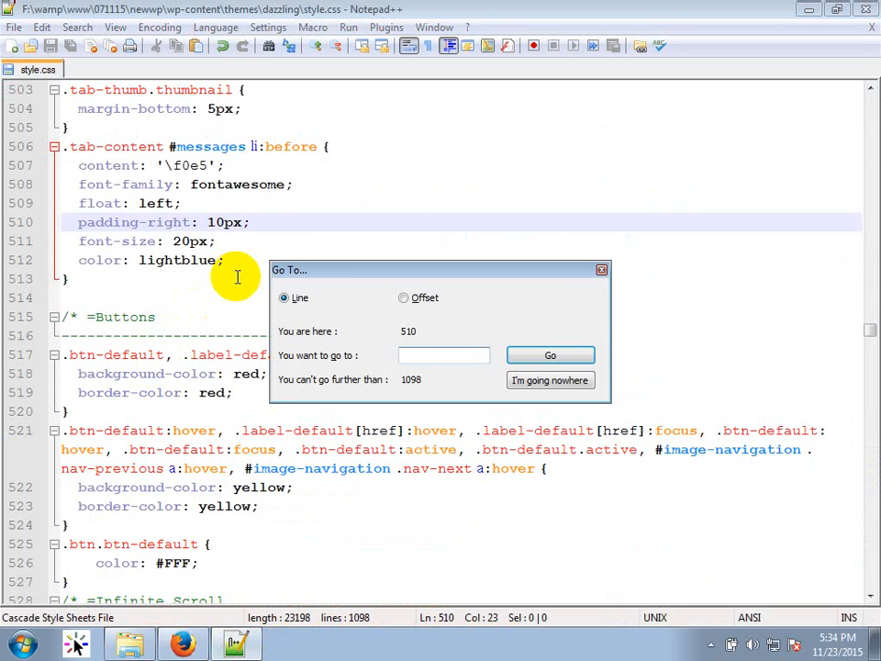
type("878")
key("Return")
scroll(244, 300, "down", 5)
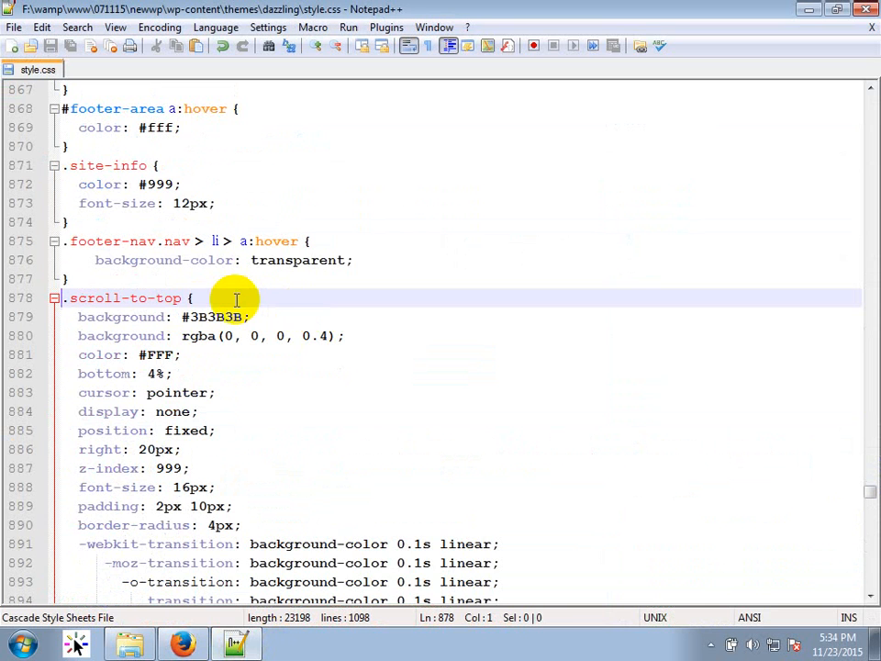
Change the .scroll-to-top background from #3B3B3B to red and delete the rgba background line.
double_click(202, 317)
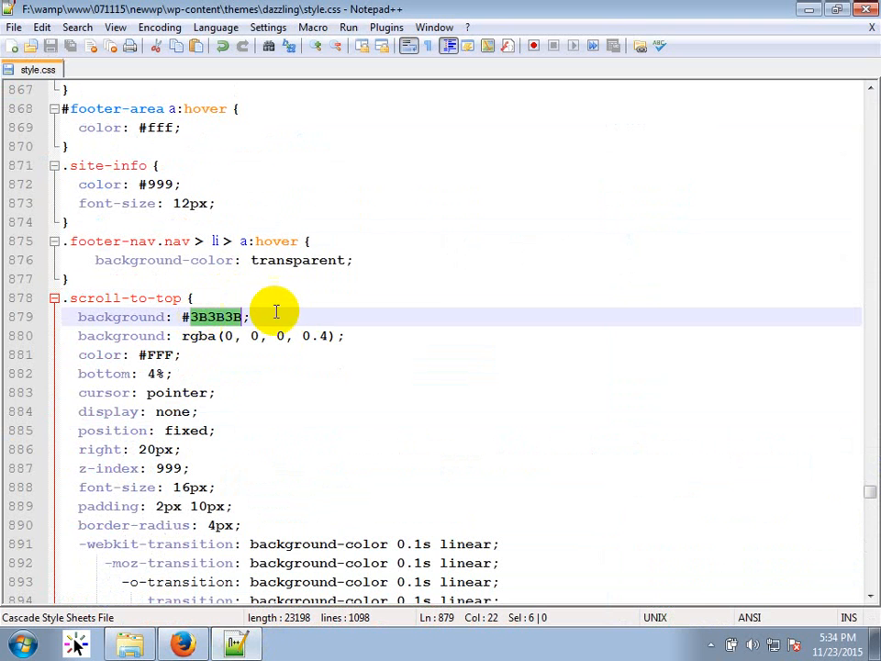
key("BackSpace")
key("BackSpace")
type("red")
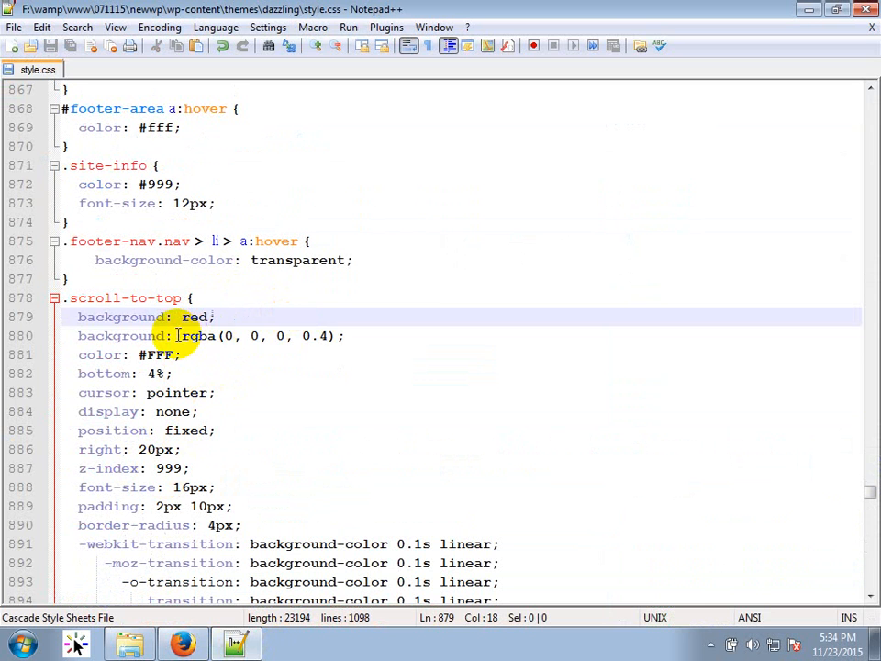
left_click(183, 335)
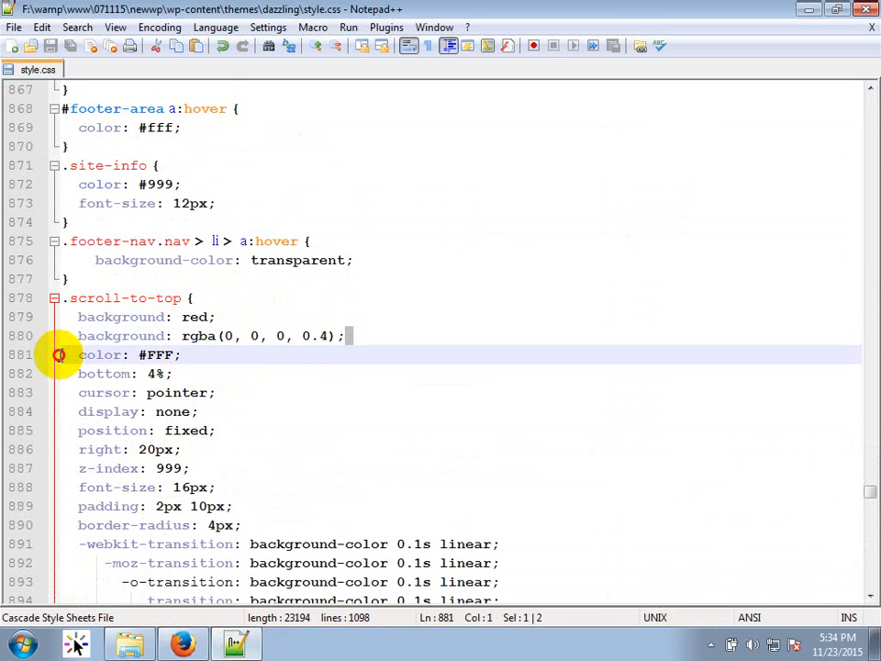
left_click_drag(58, 355, 64, 334)
key("Delete")
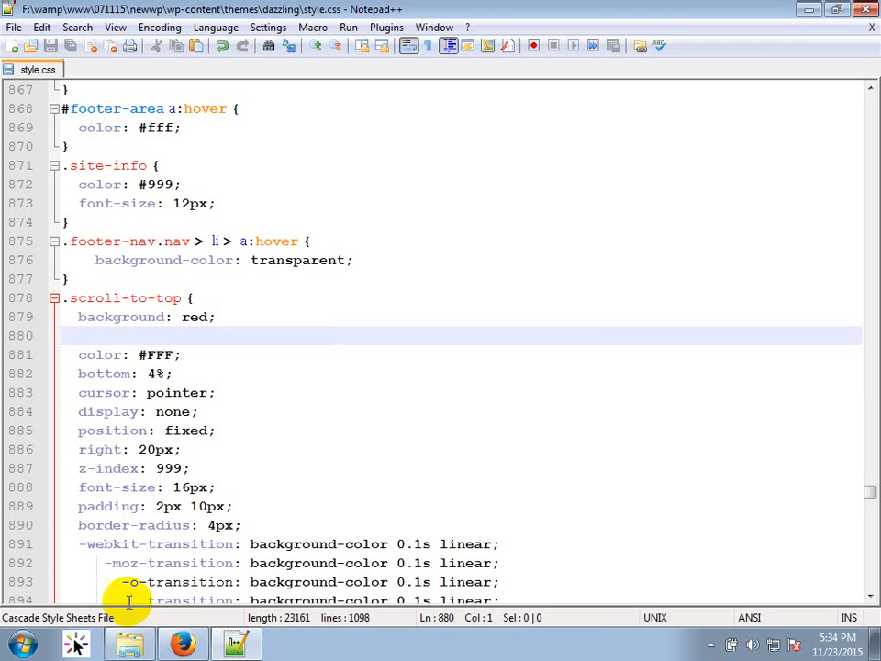
left_click(183, 643)
Reload the blog front page with the Firebug panel closed to show the new red button.
left_click(469, 63)
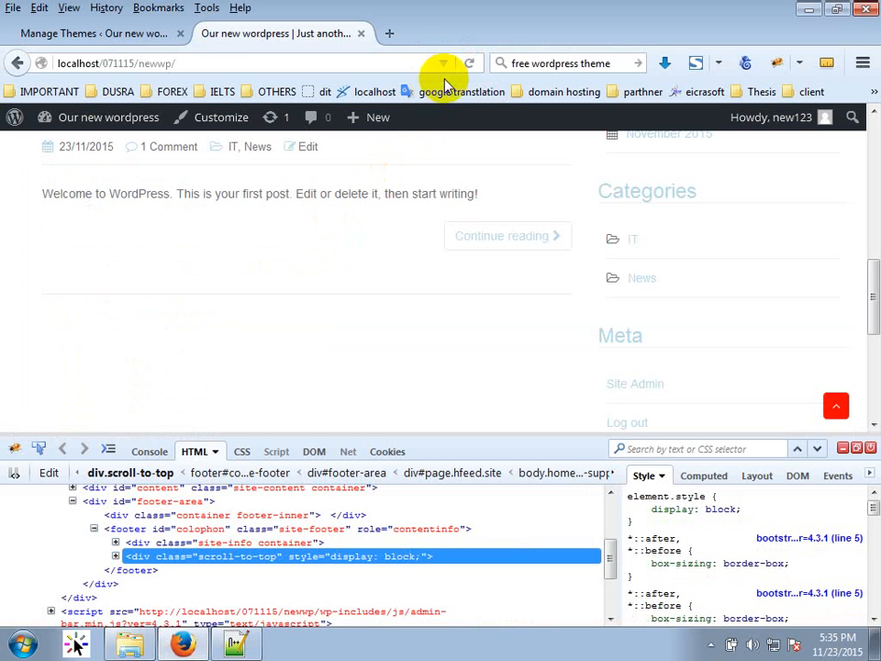
left_click(469, 62)
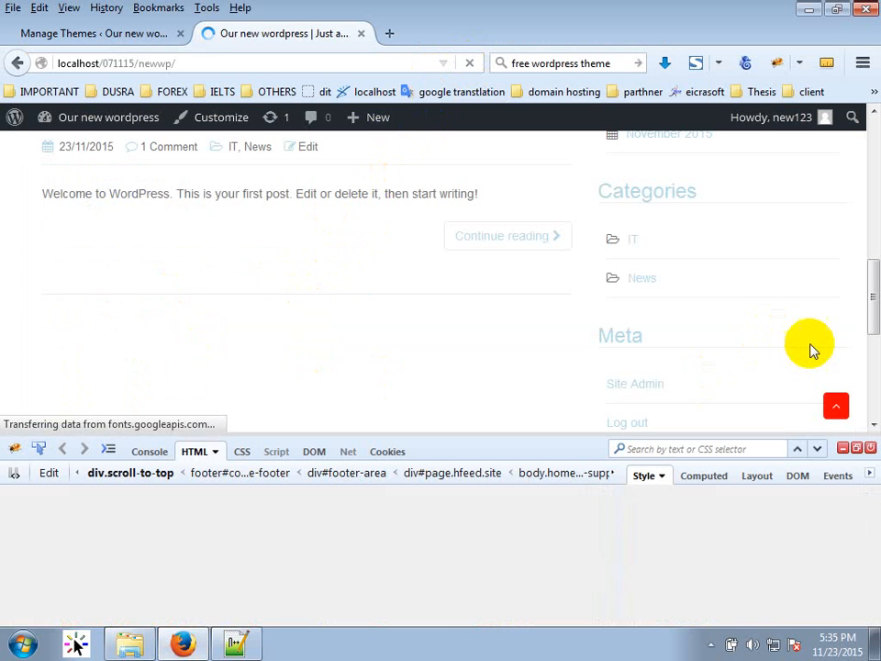
left_click(854, 448)
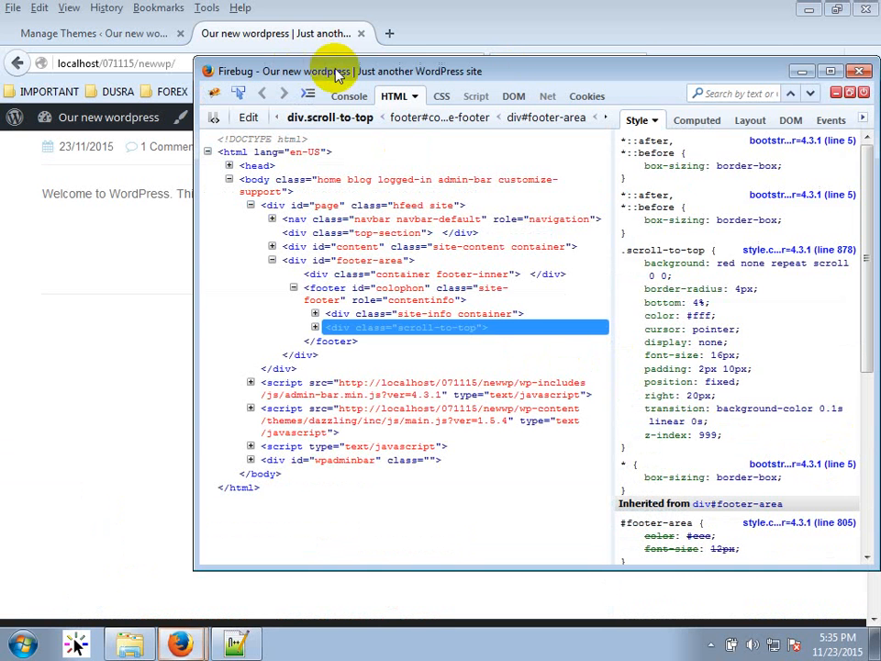
left_click(850, 94)
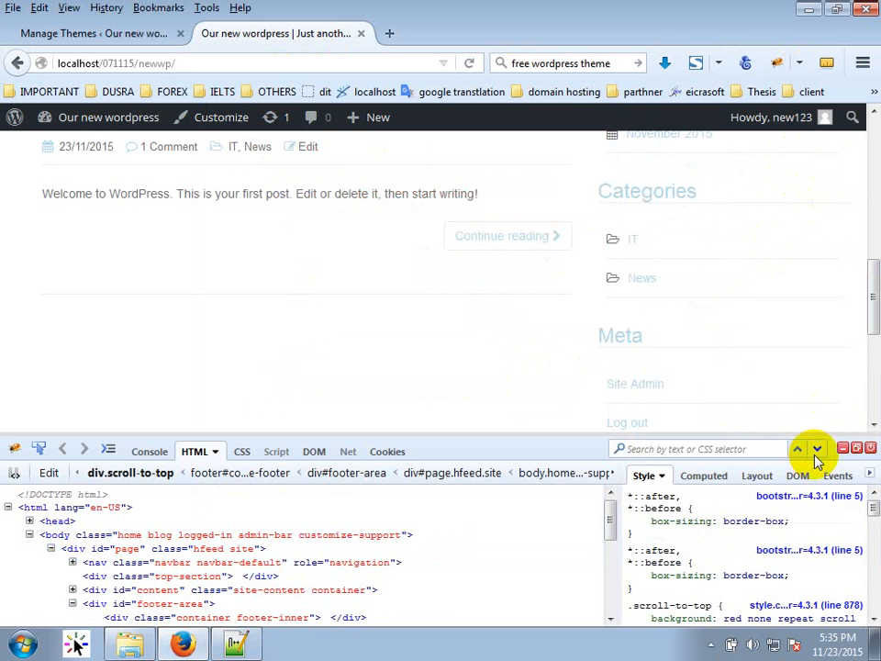
left_click(843, 448)
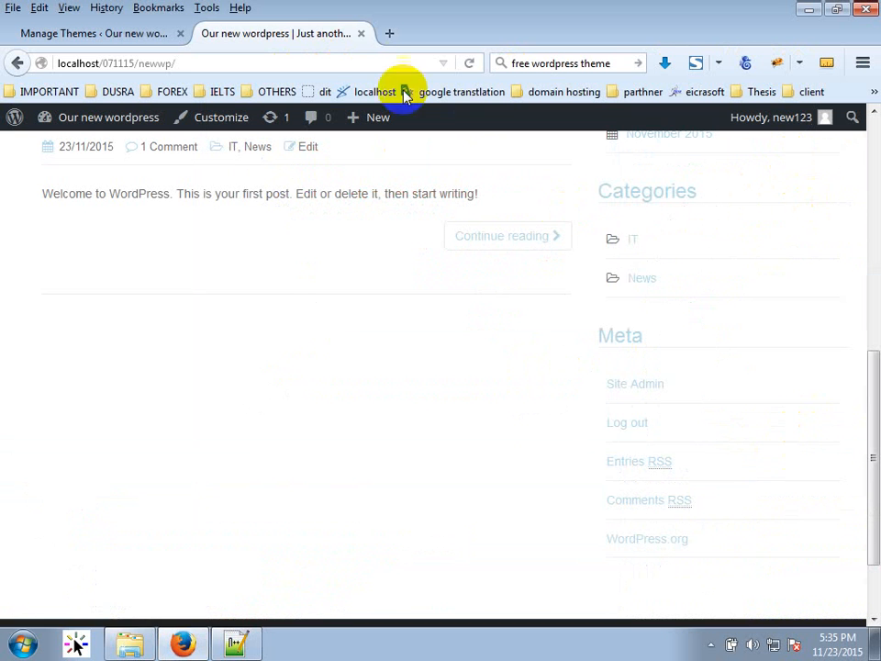
left_click(354, 65)
key("Return")
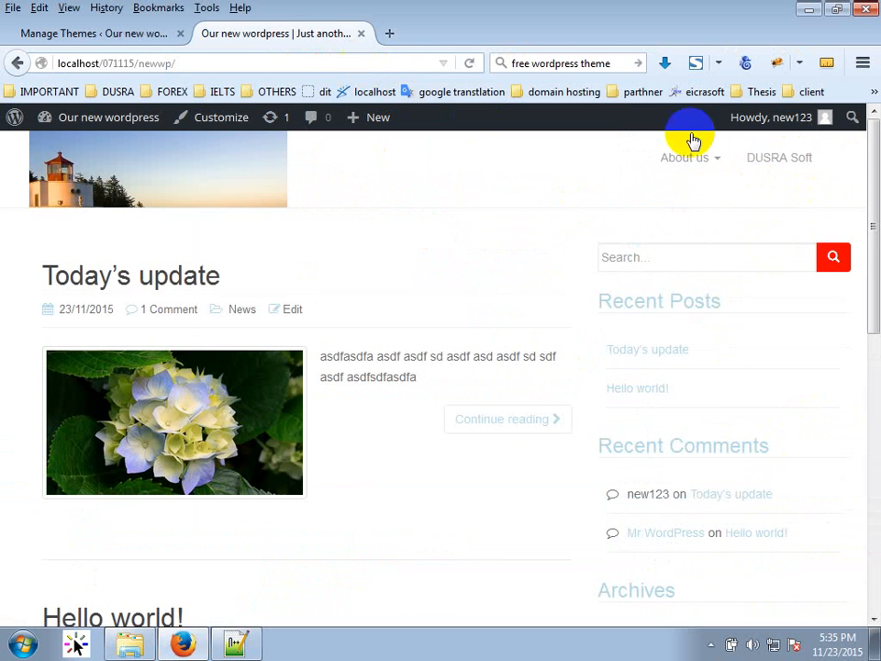
Try the back-to-top button, review the Today's update post, and bring up the dazzling theme folder.
scroll(620, 299, "down", 6)
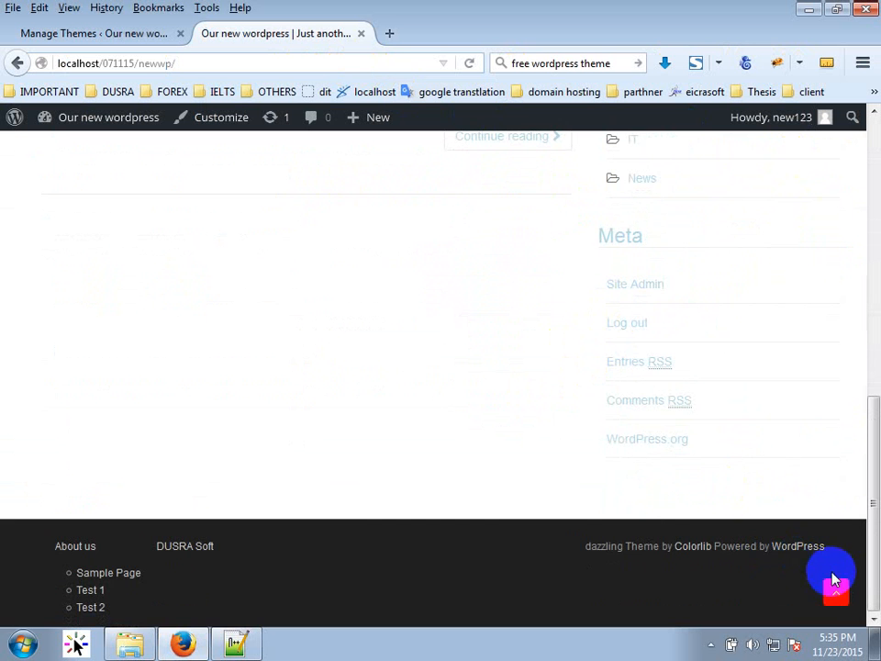
left_click(841, 596)
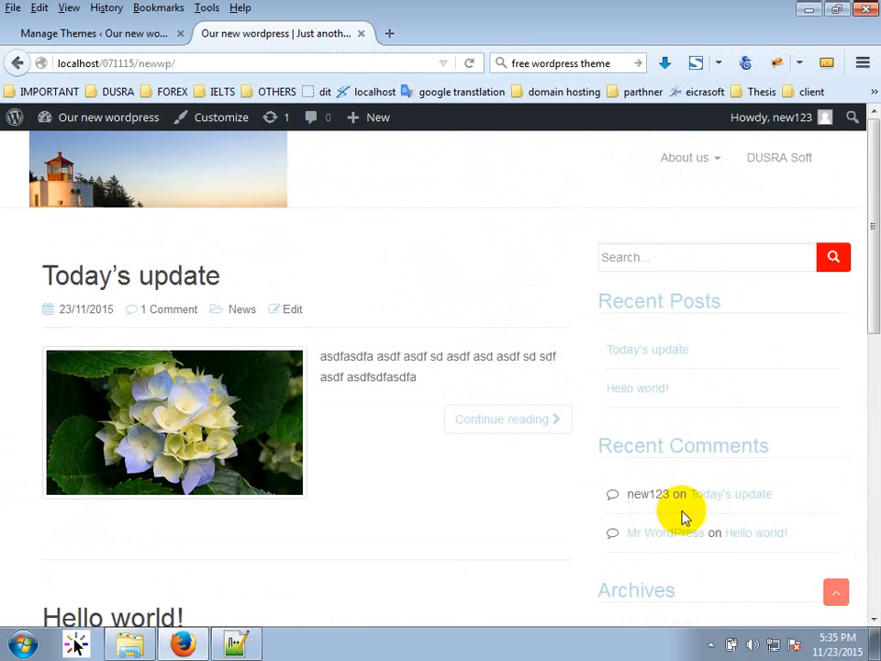
scroll(826, 588, "down", 3)
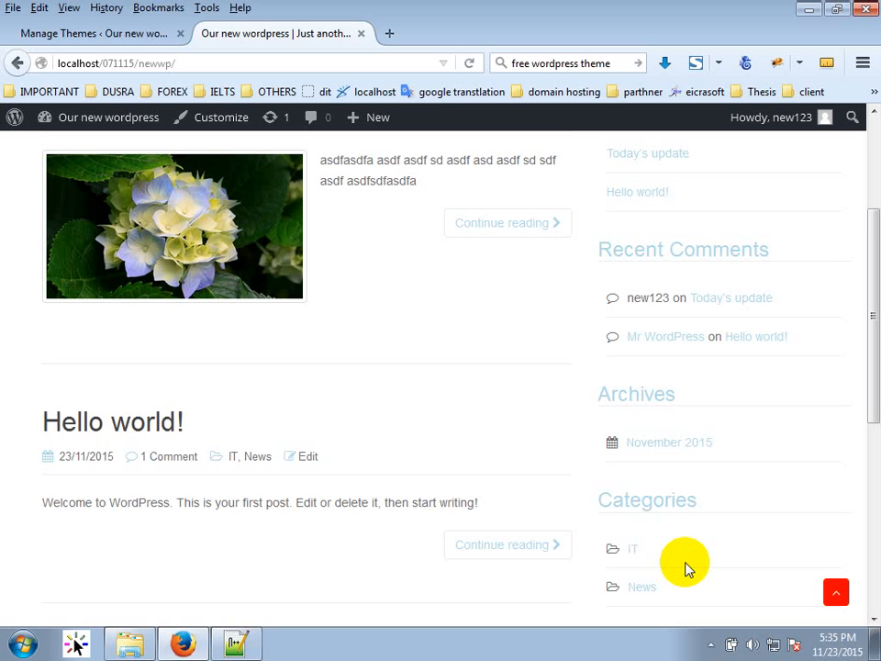
scroll(501, 367, "up", 4)
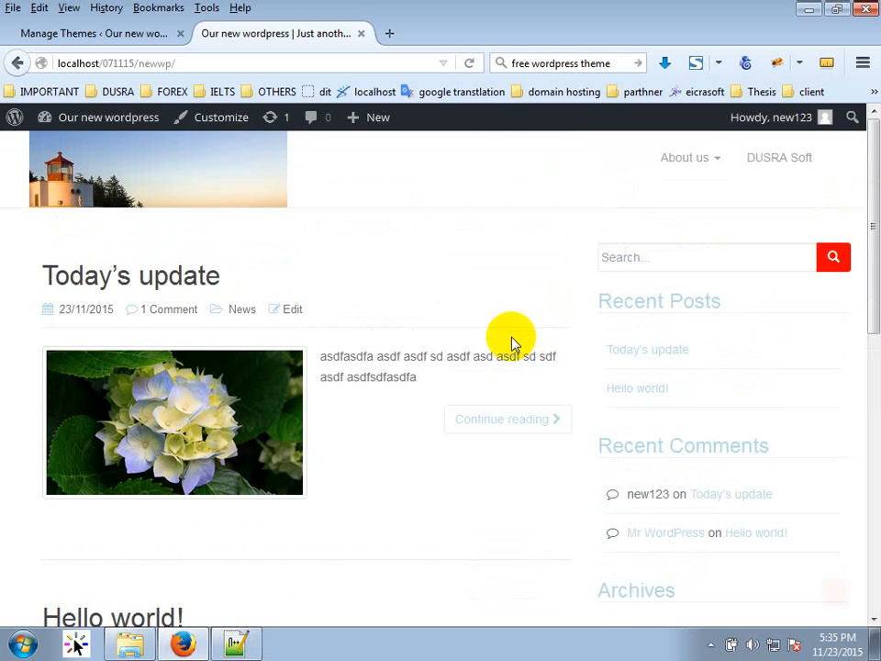
left_click(295, 487)
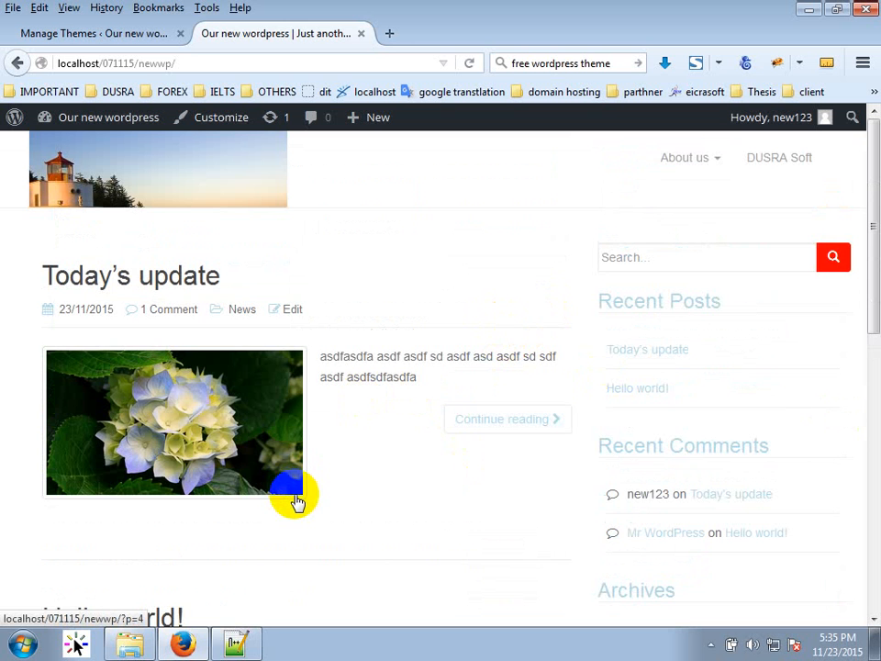
left_click(257, 383)
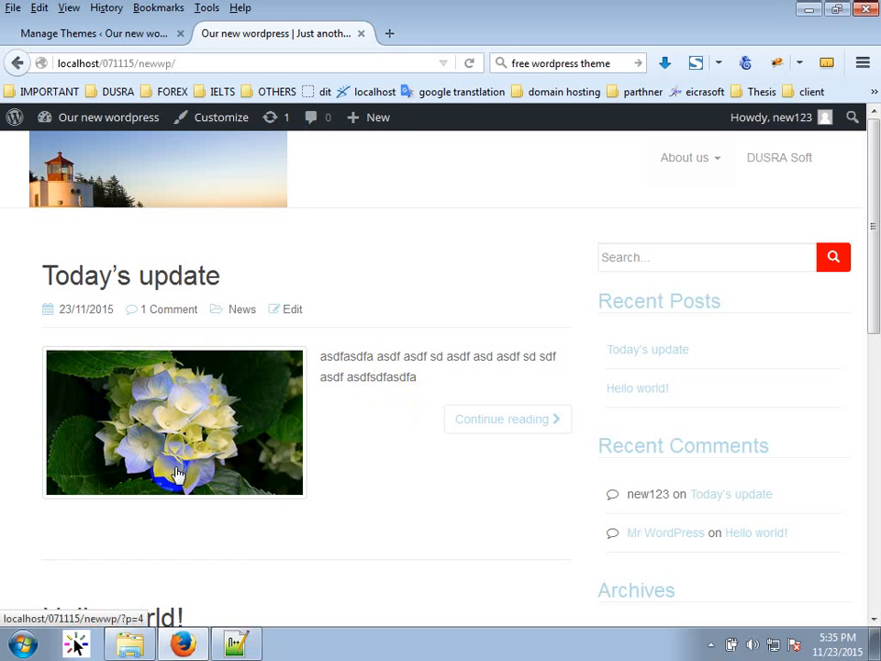
left_click(147, 647)
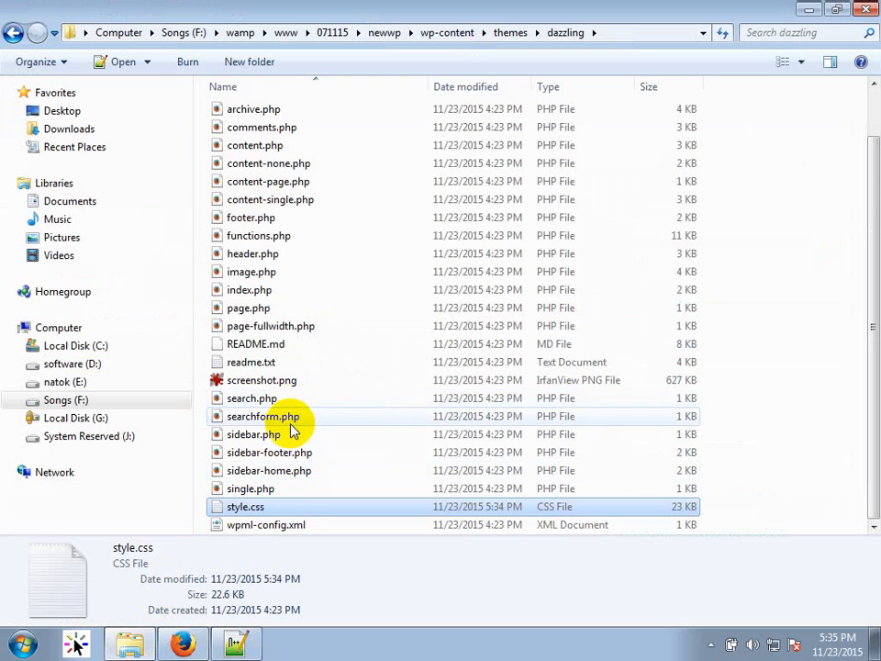
Open index.php from the dazzling folder using Edit with Notepad++.
left_click(240, 292)
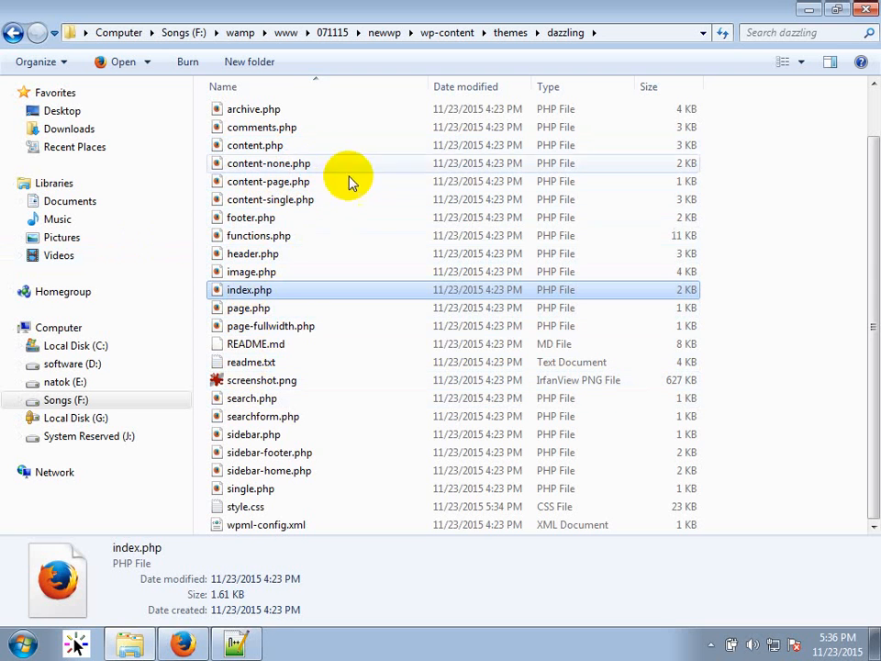
right_click(249, 296)
left_click(299, 266)
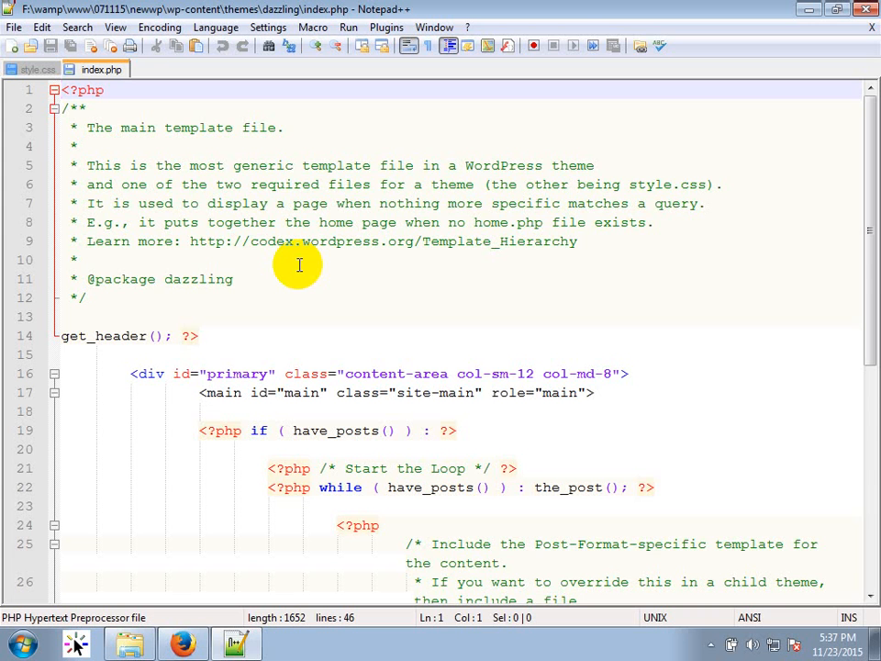
Read through index.php, noting the main element's site-main class on line 17, then return to Firefox.
scroll(279, 206, "down", 5)
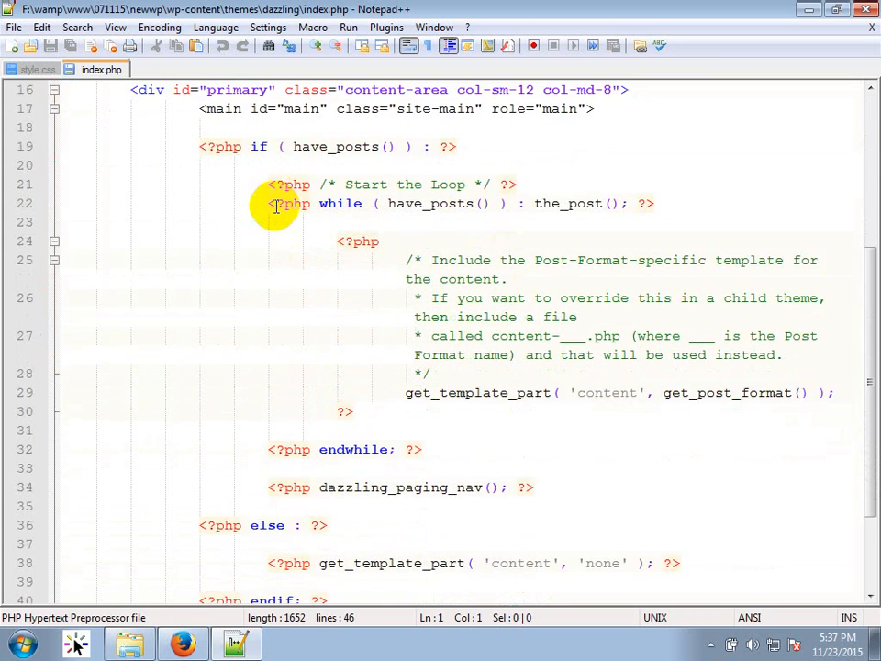
scroll(275, 206, "down", 3)
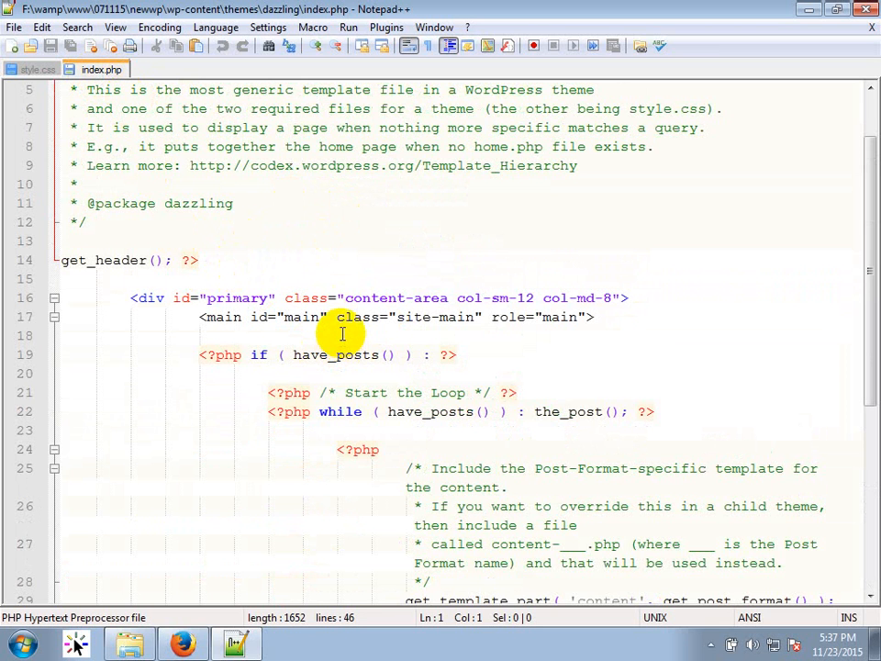
scroll(353, 339, "down", 1)
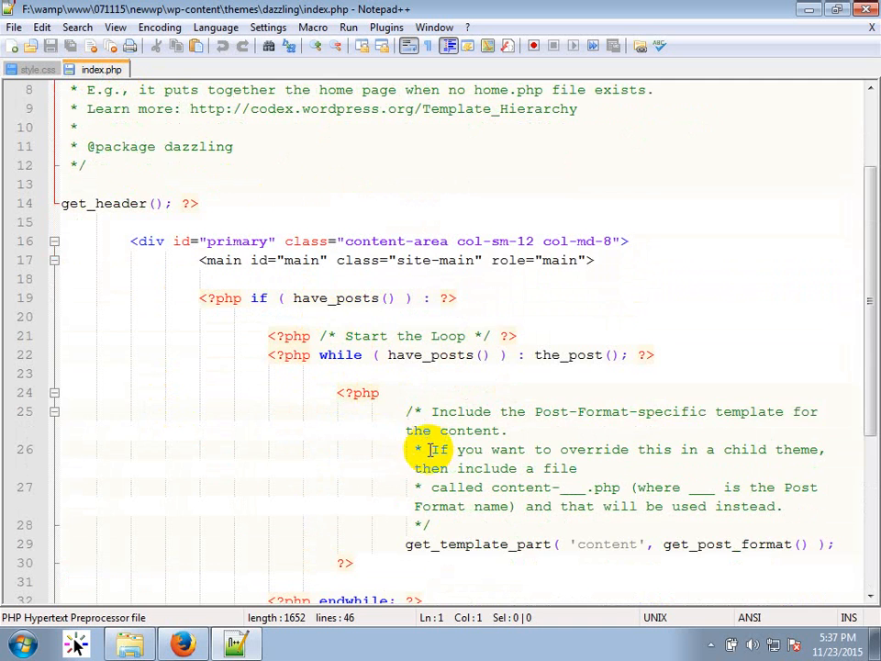
scroll(423, 458, "down", 2)
scroll(480, 405, "down", 3)
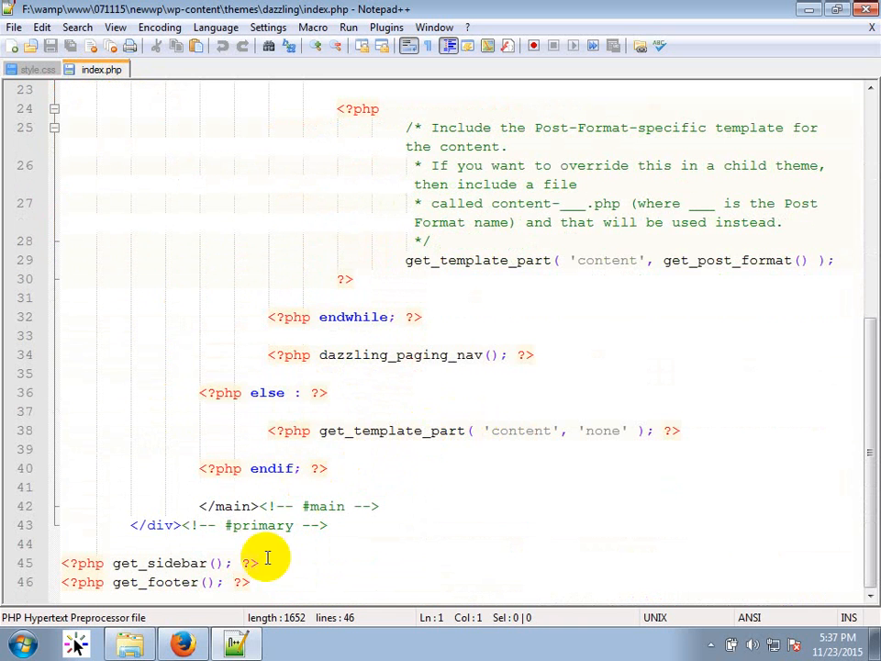
scroll(341, 499, "up", 3)
scroll(341, 498, "up", 2)
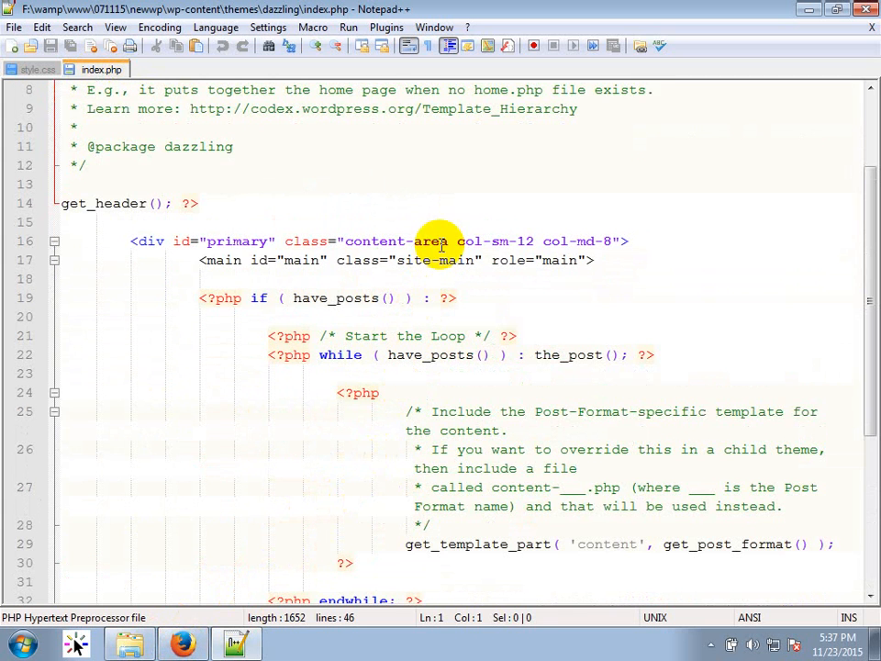
left_click(308, 264)
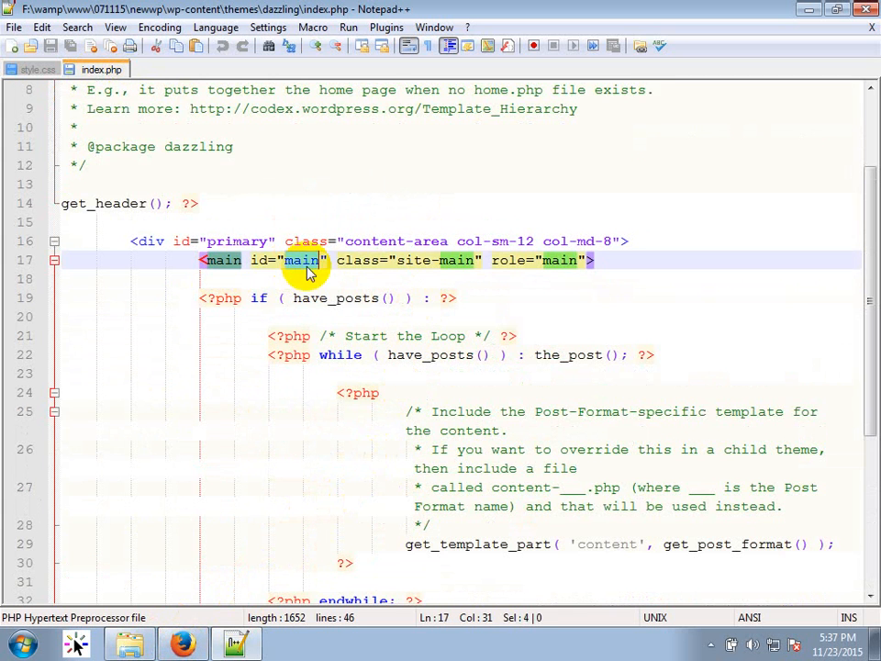
double_click(424, 261)
double_click(460, 262)
left_click(532, 277)
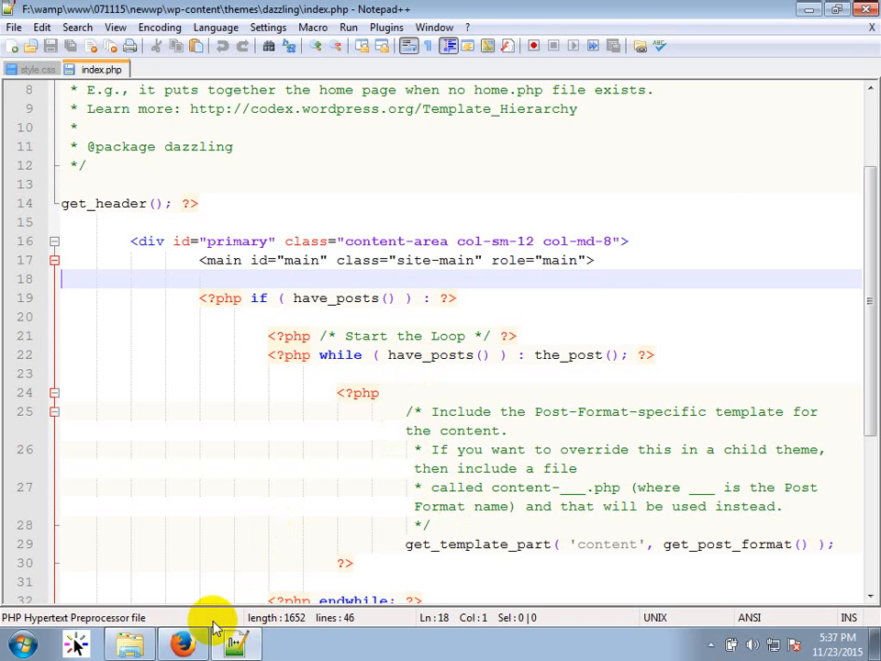
key("alt+Tab")
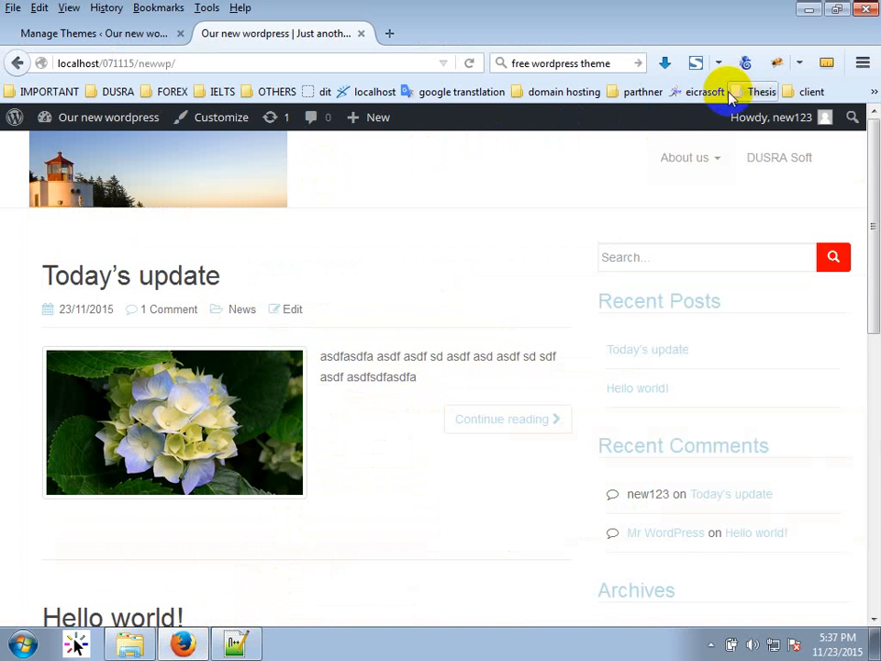
In Firebug's HTML tab, expand div#content, the row and div#primary down to the main element.
left_click(778, 66)
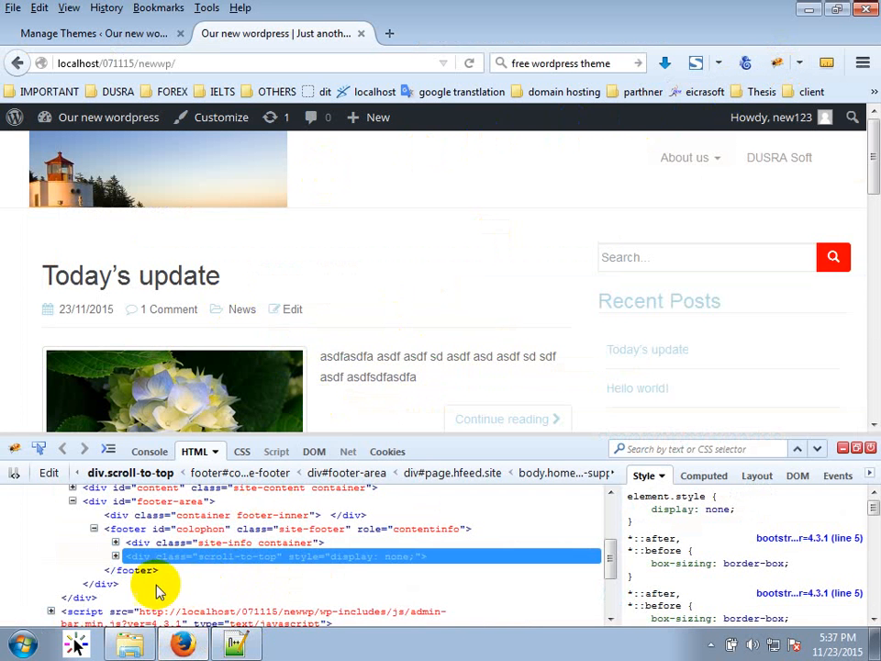
scroll(151, 578, "up", 4)
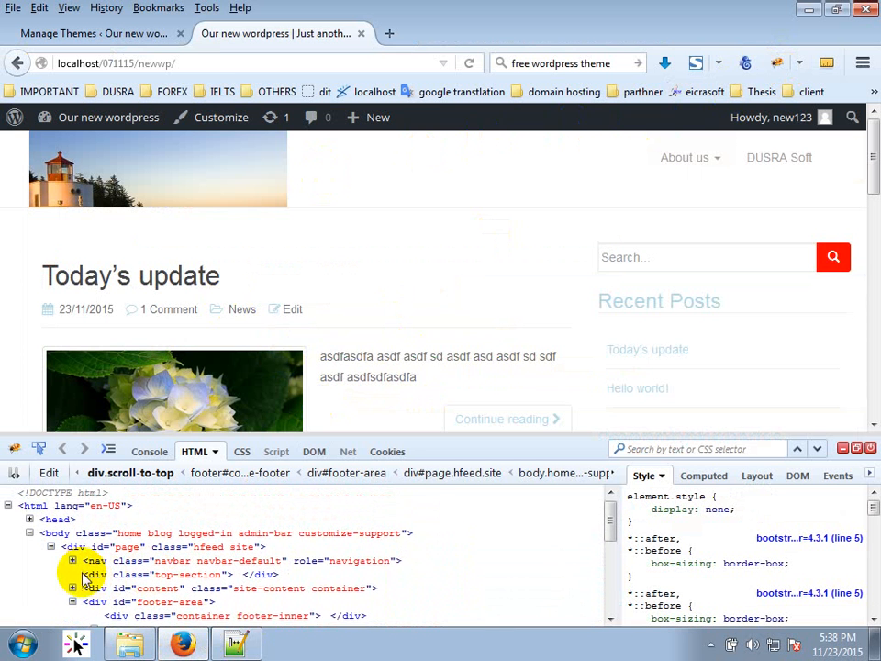
scroll(112, 569, "down", 1)
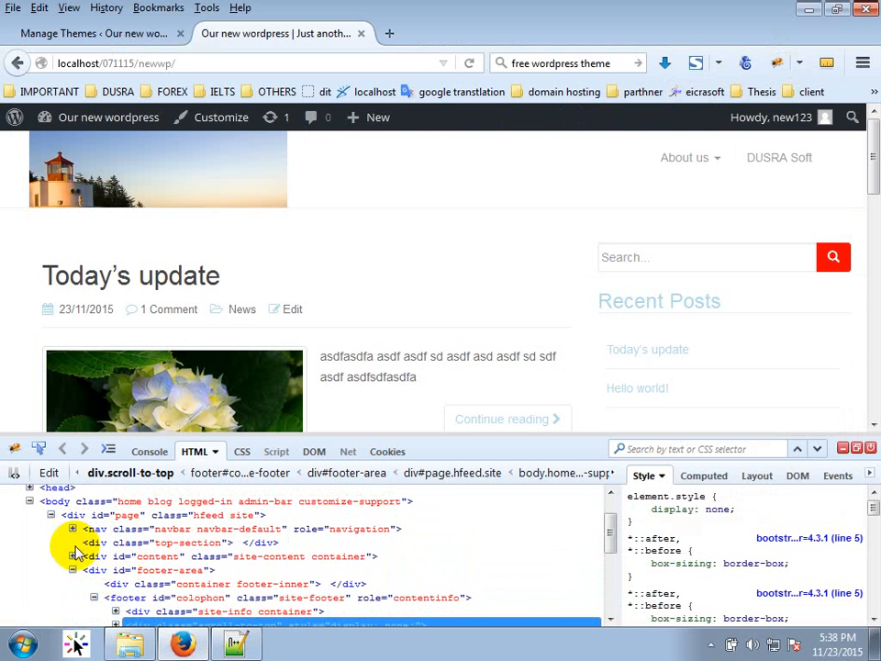
left_click(73, 557)
left_click(94, 570)
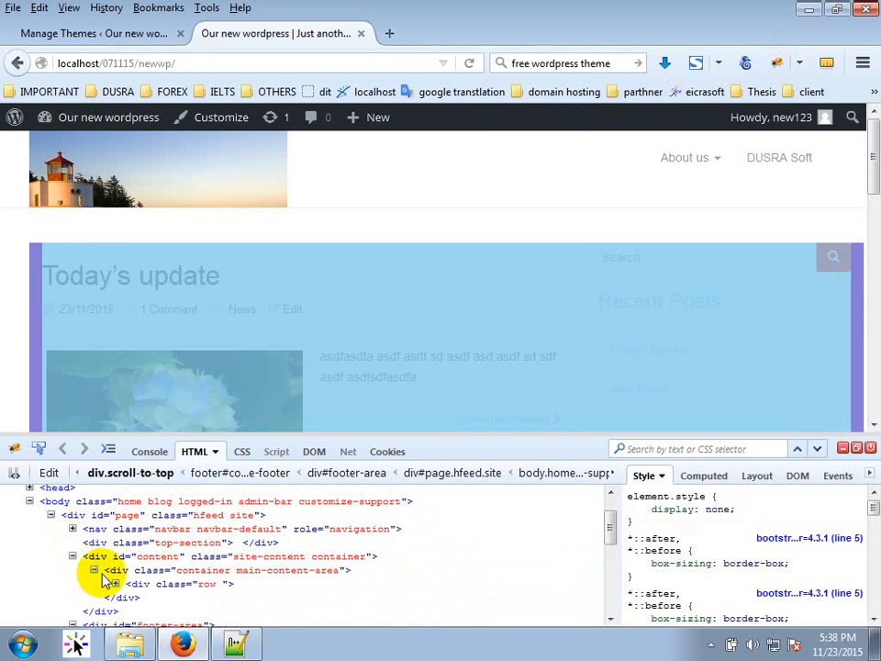
left_click(117, 584)
scroll(120, 564, "down", 2)
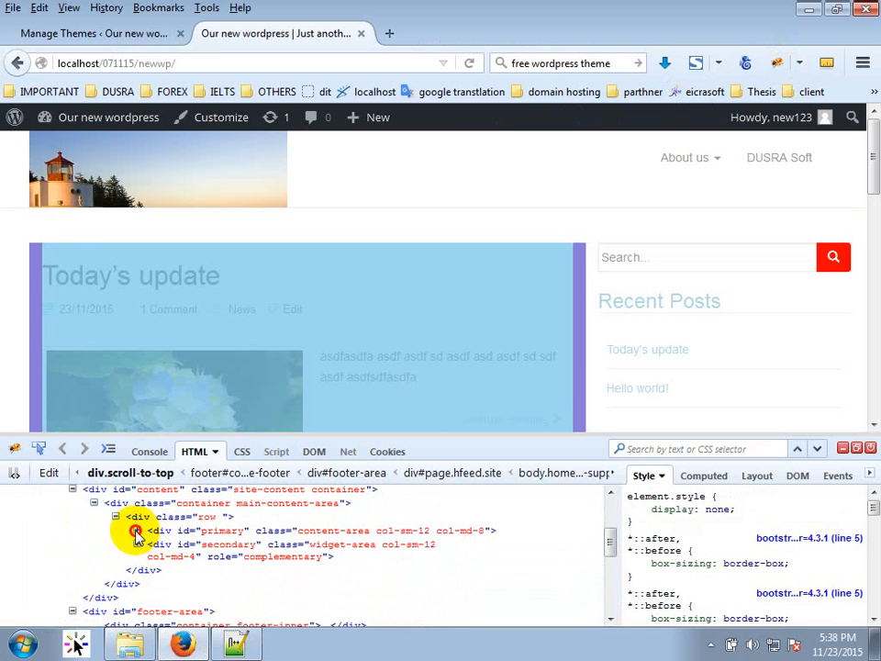
left_click(135, 531)
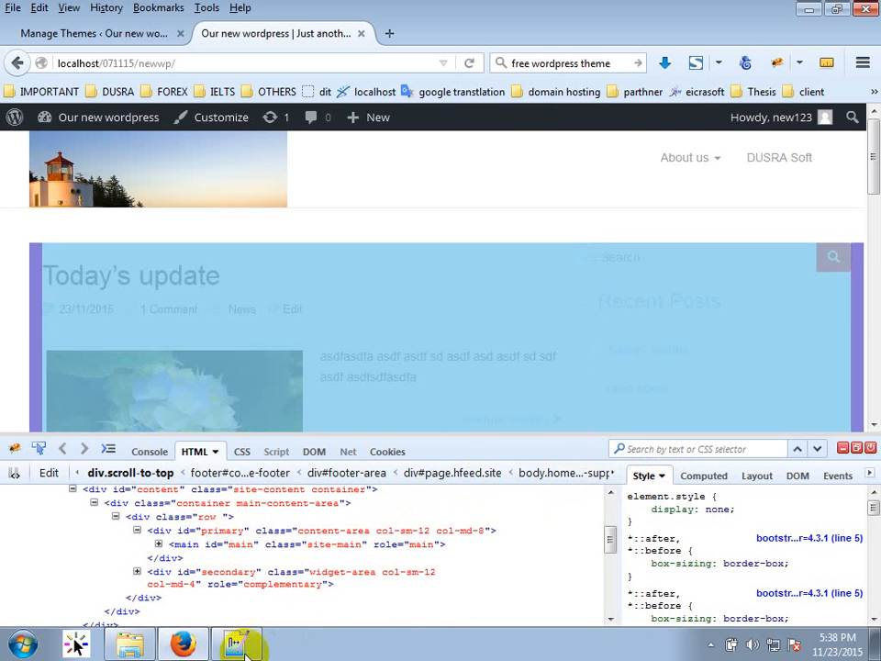
Copy class="site-main" from line 17 of index.php and search Firebug's HTML for it.
left_click(246, 646)
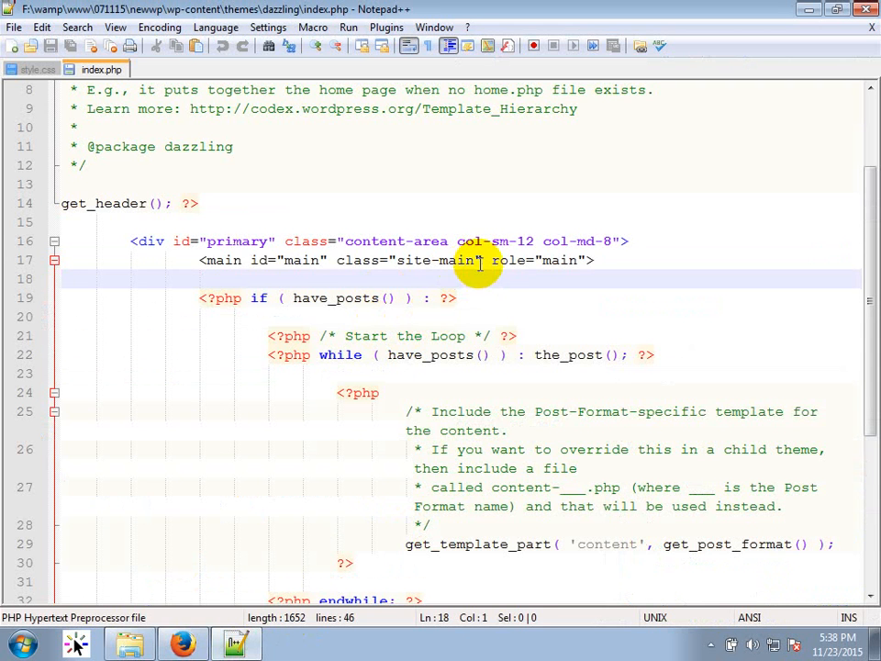
left_click(478, 262)
left_click_drag(482, 261, 354, 261)
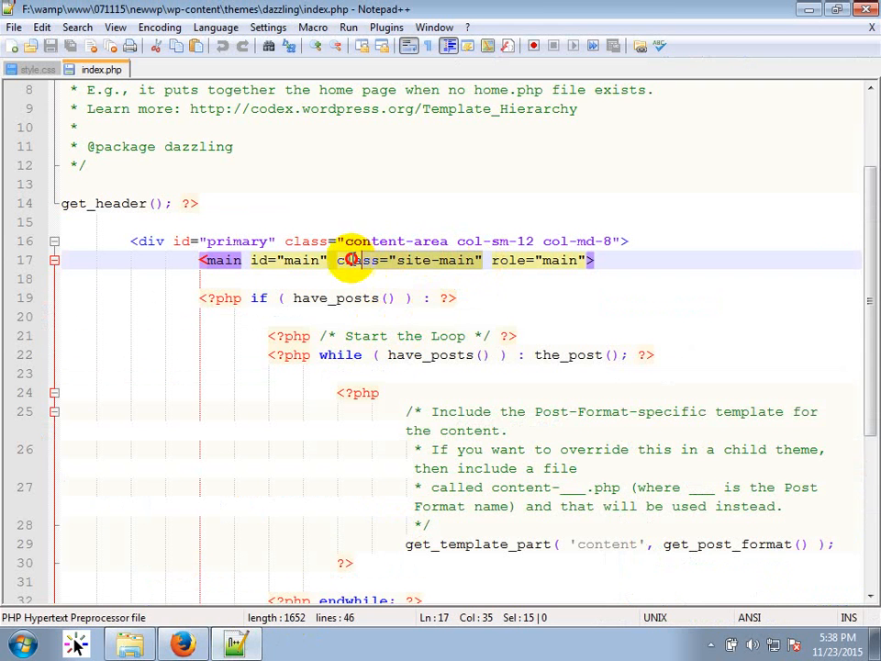
left_click(182, 642)
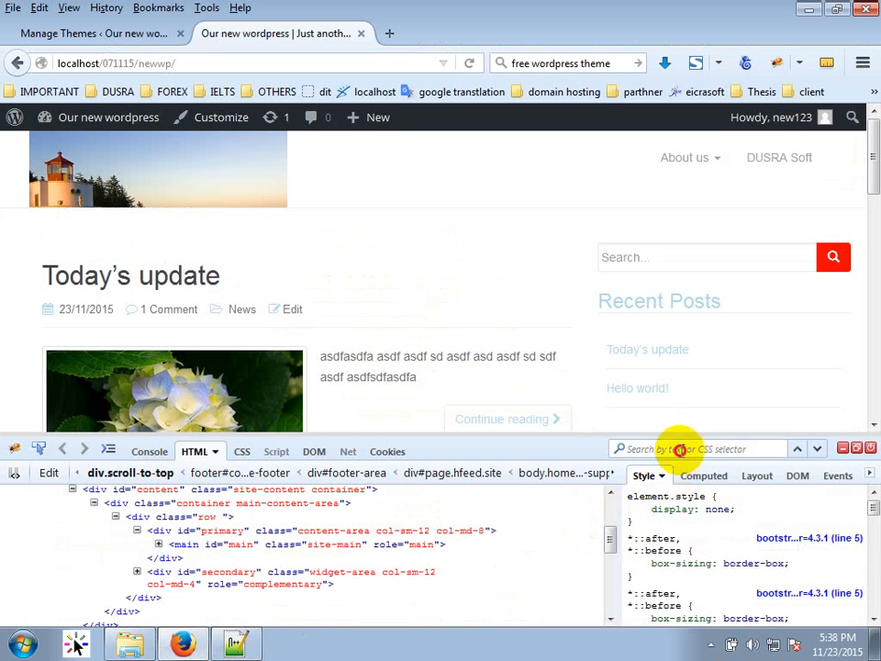
left_click(679, 449)
type("class=\"site-main\"")
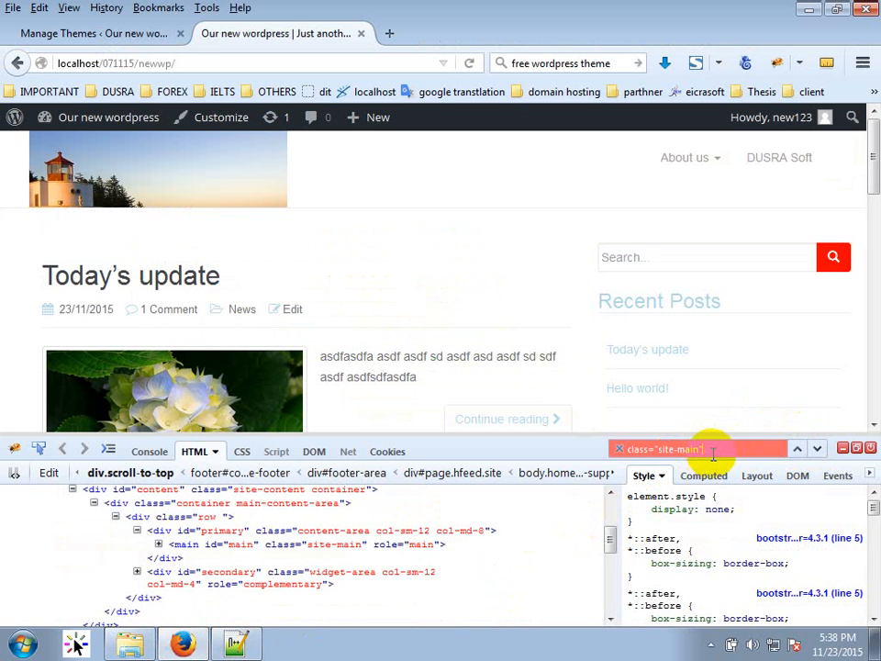
Reopen Firebug and rework its HTML search text to look for site-main.
left_click_drag(654, 450, 615, 451)
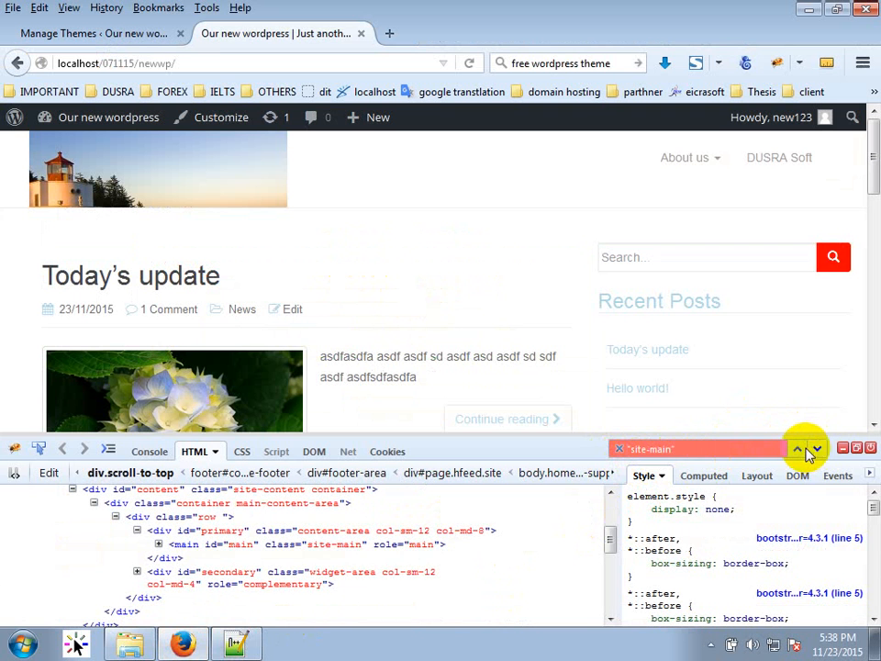
left_click(691, 445)
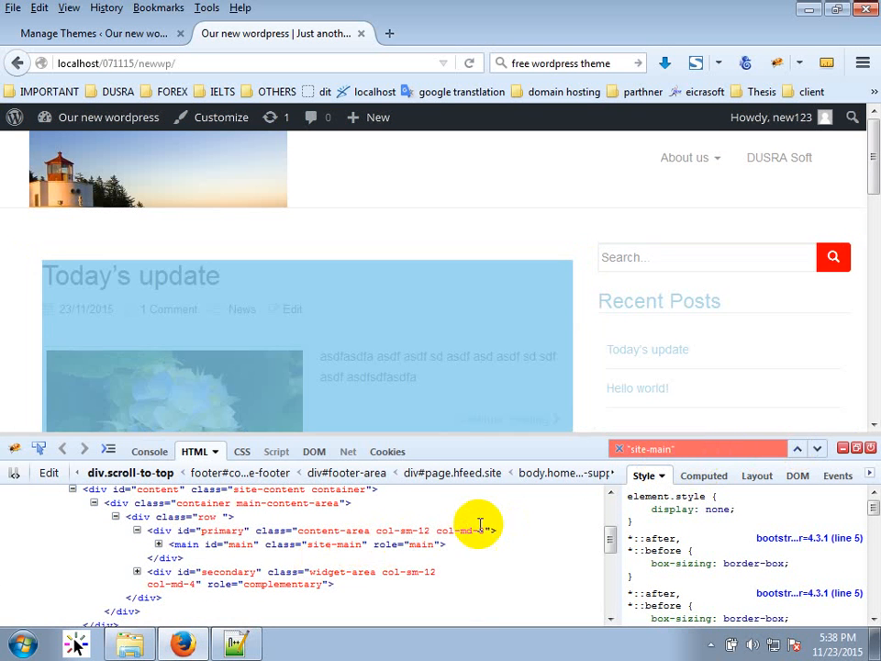
left_click(798, 450)
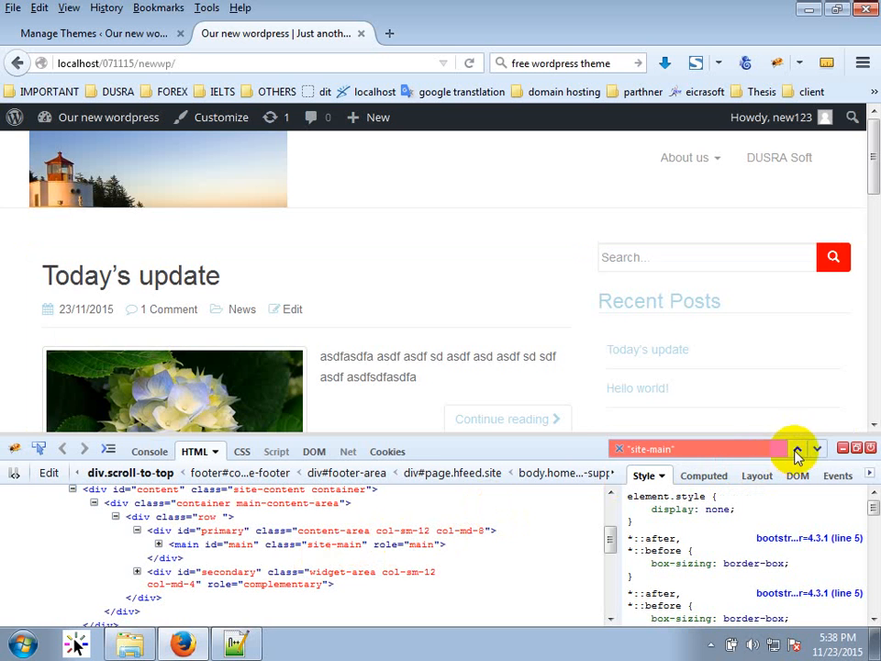
left_click(870, 447)
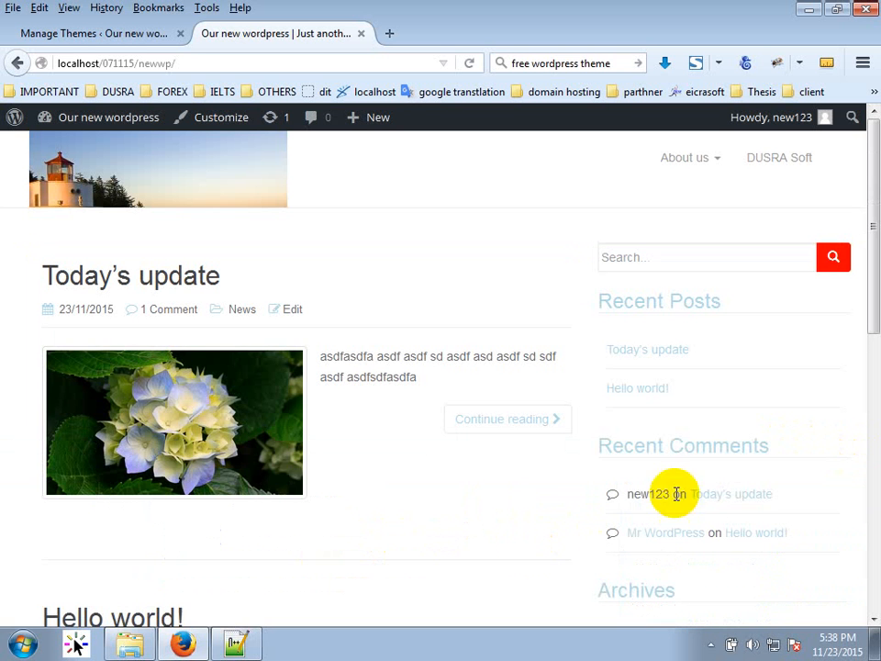
key("F12")
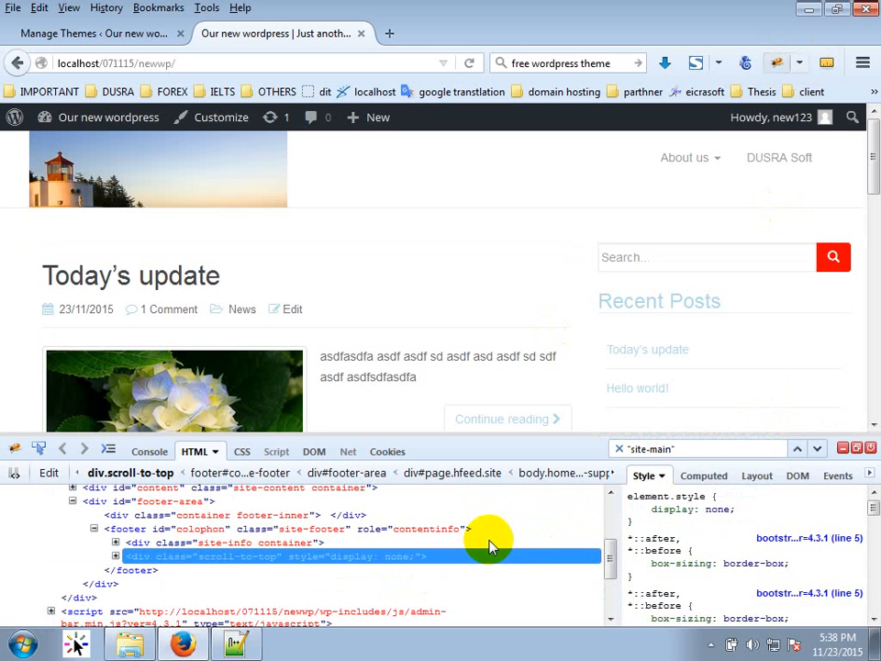
key("ctrl+f")
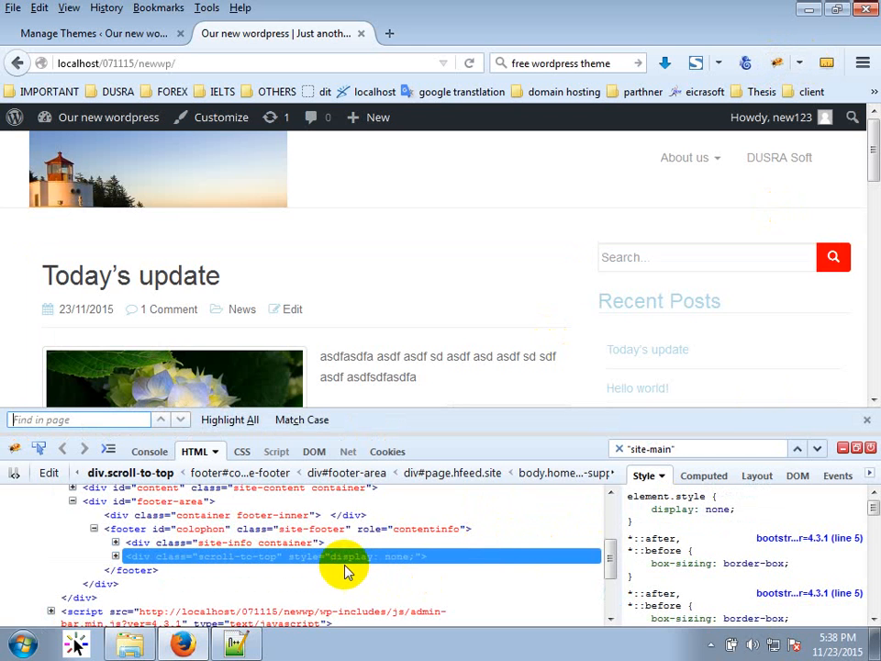
left_click(867, 422)
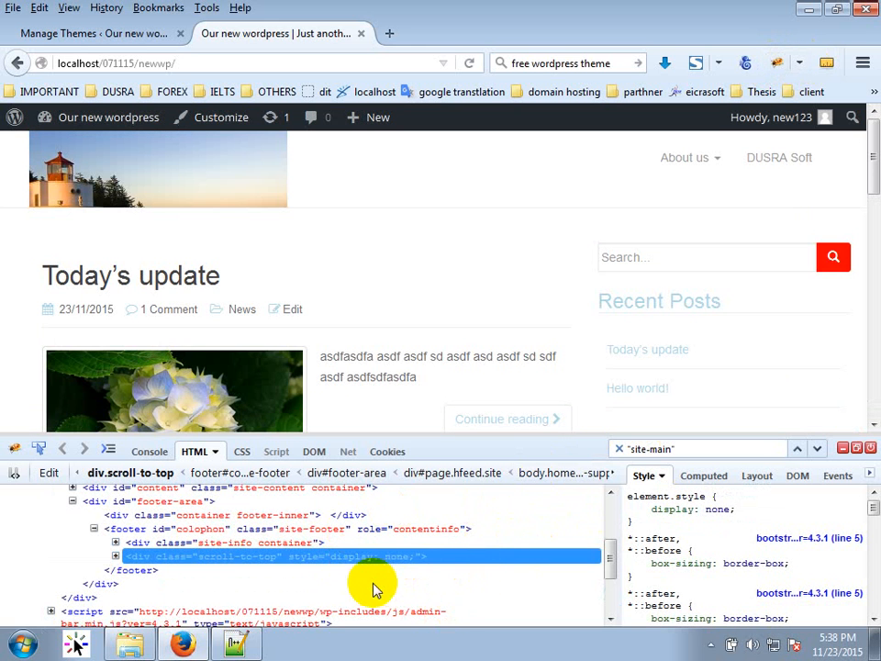
key("ctrl+f")
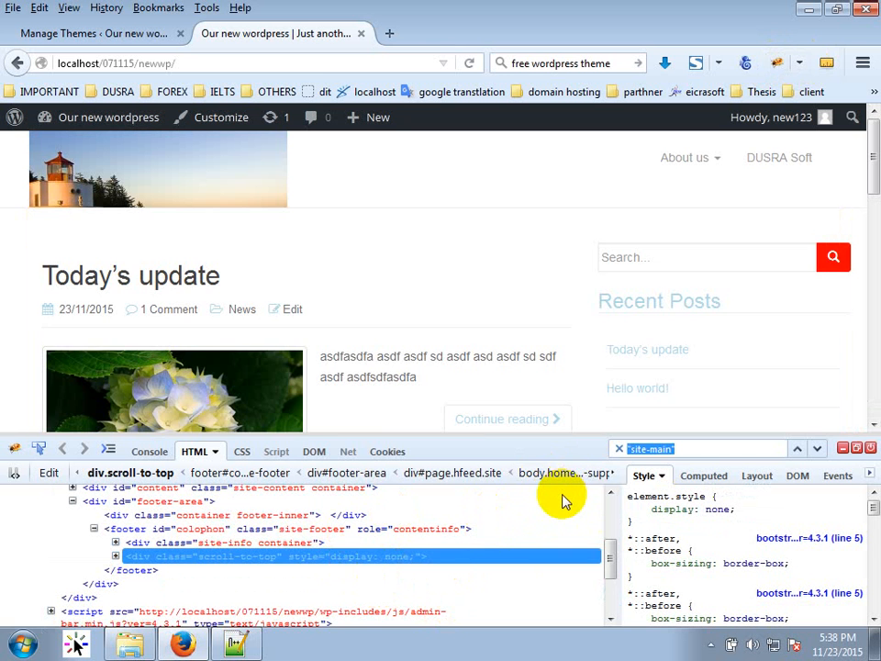
key("ctrl+z")
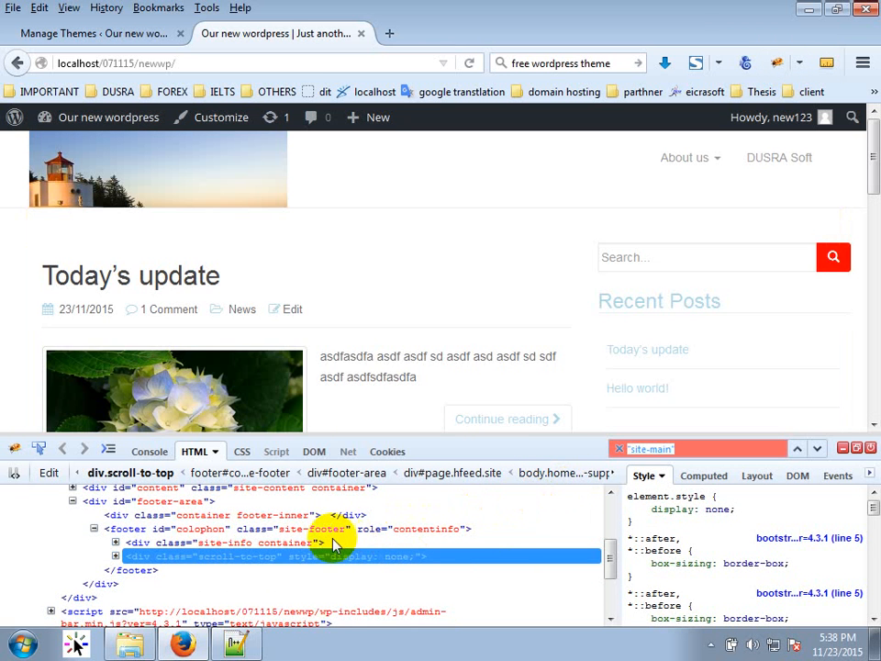
Search Firebug's markup for the full site-main class attribute and step to the previous match.
left_click(236, 644)
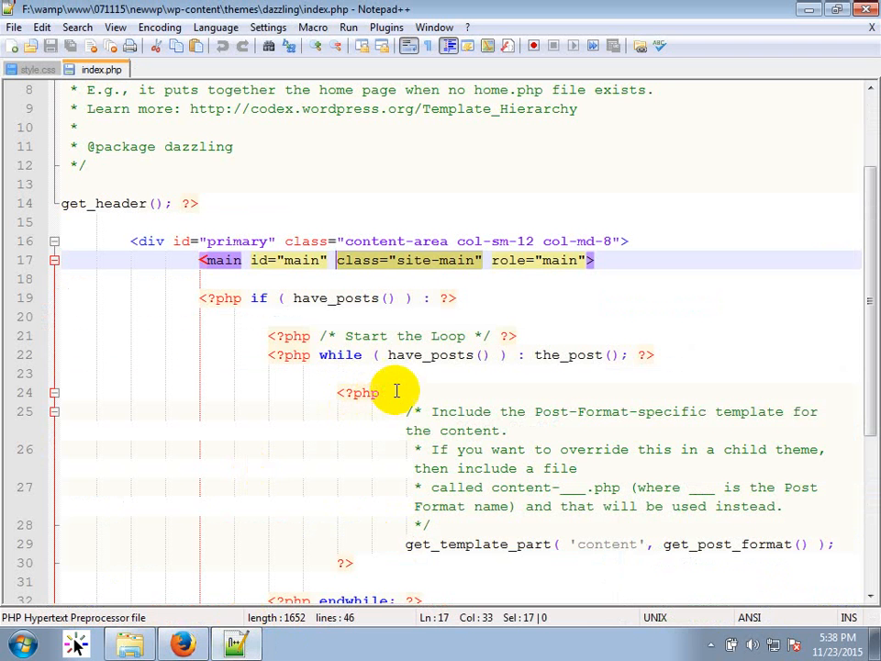
left_click(189, 642)
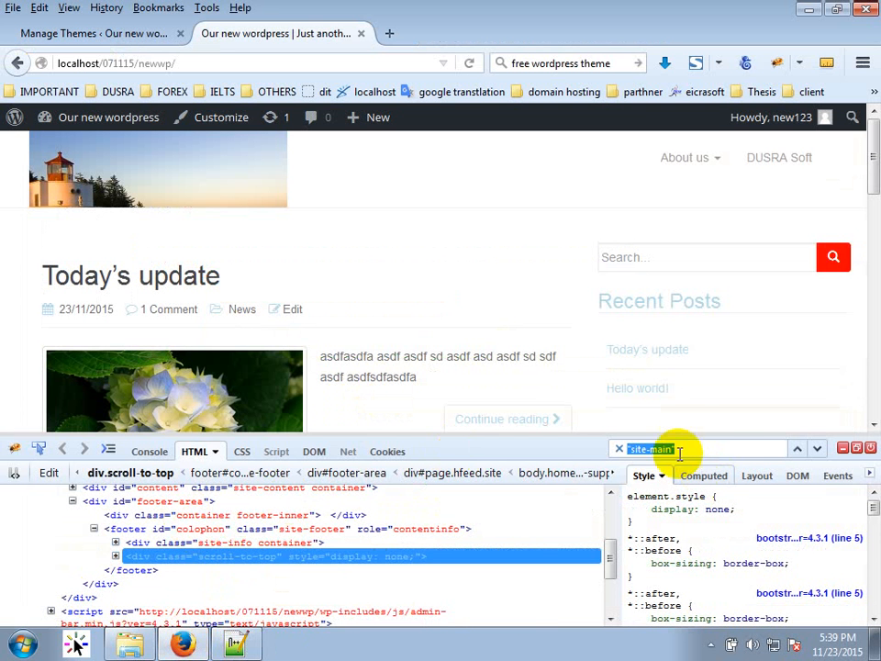
left_click(728, 448)
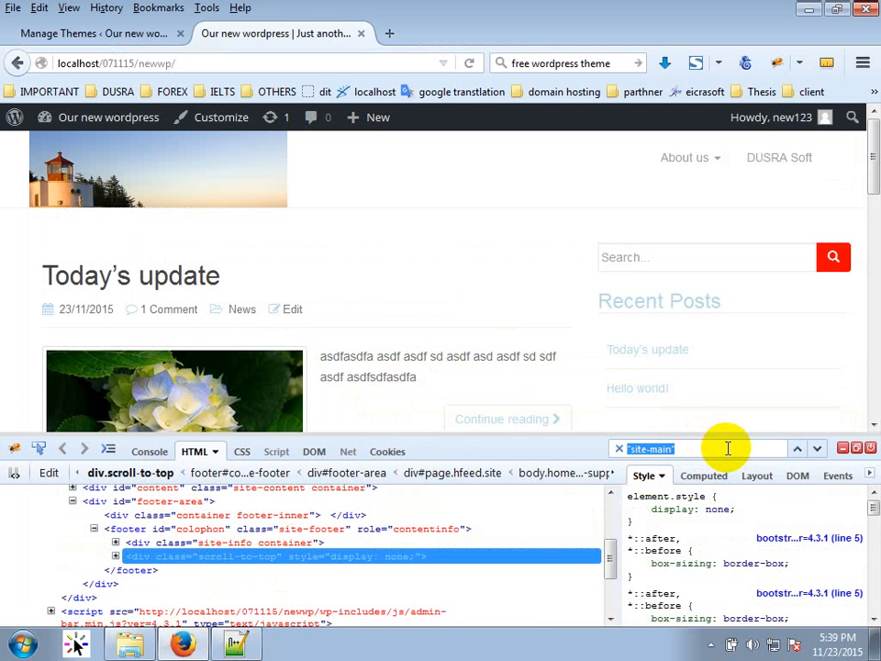
type("class=\"site-main\"")
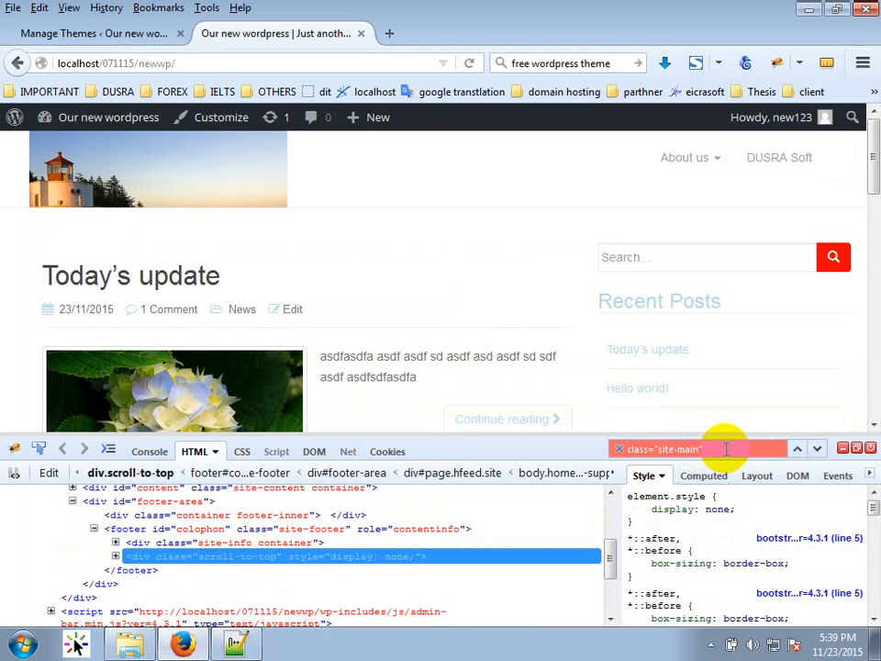
left_click(802, 450)
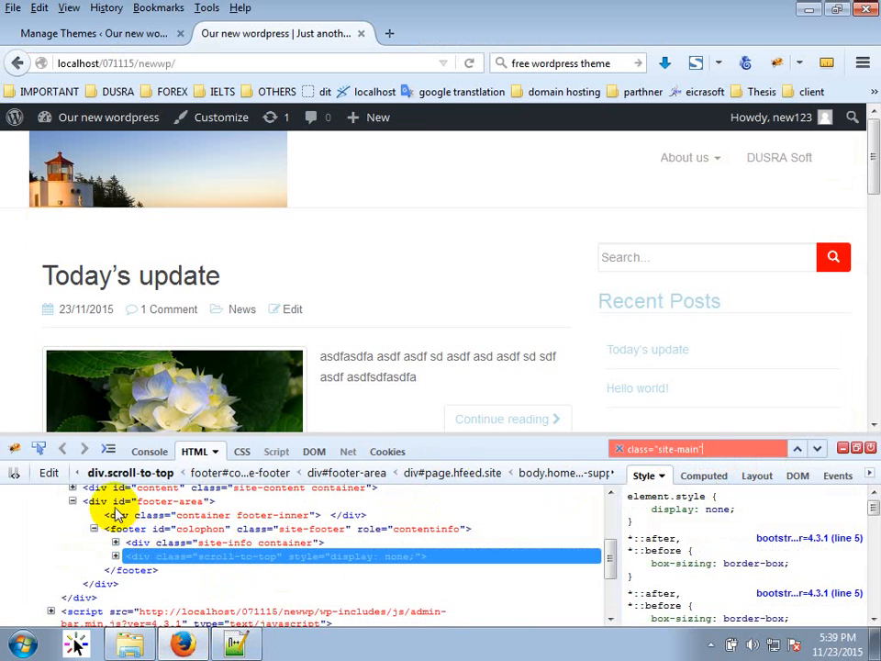
scroll(116, 524, "up", 3)
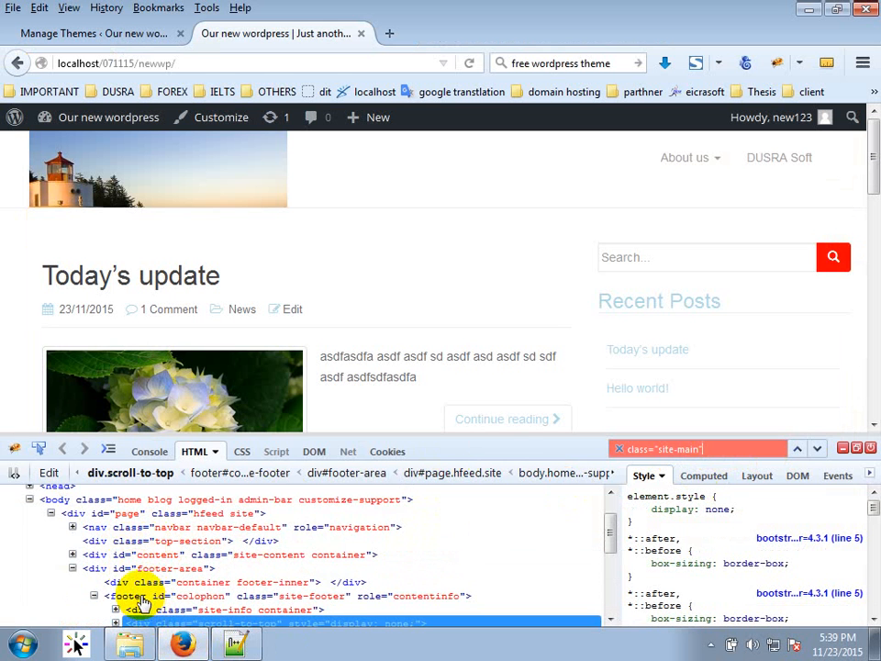
scroll(142, 595, "down", 2)
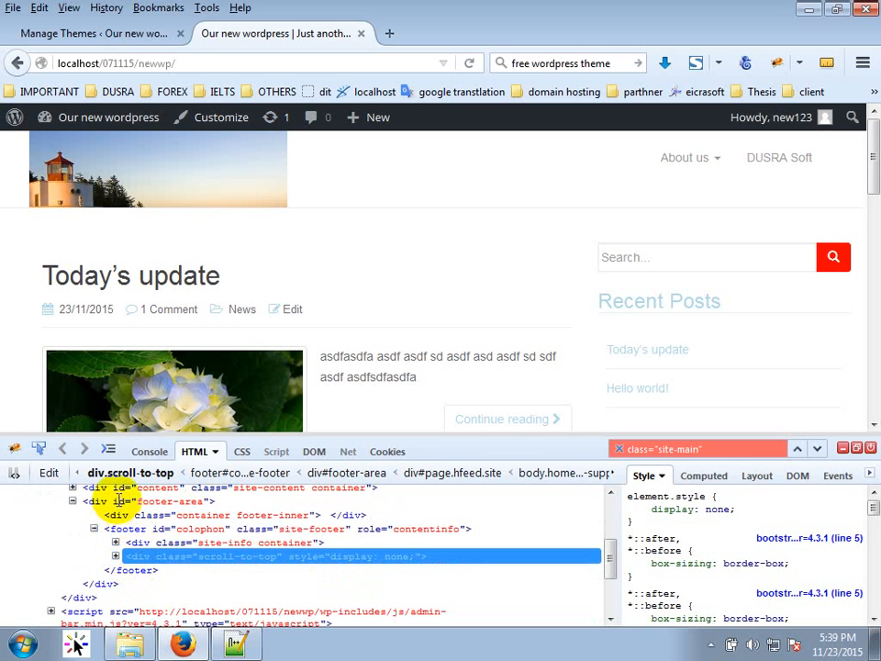
scroll(116, 540, "up", 2)
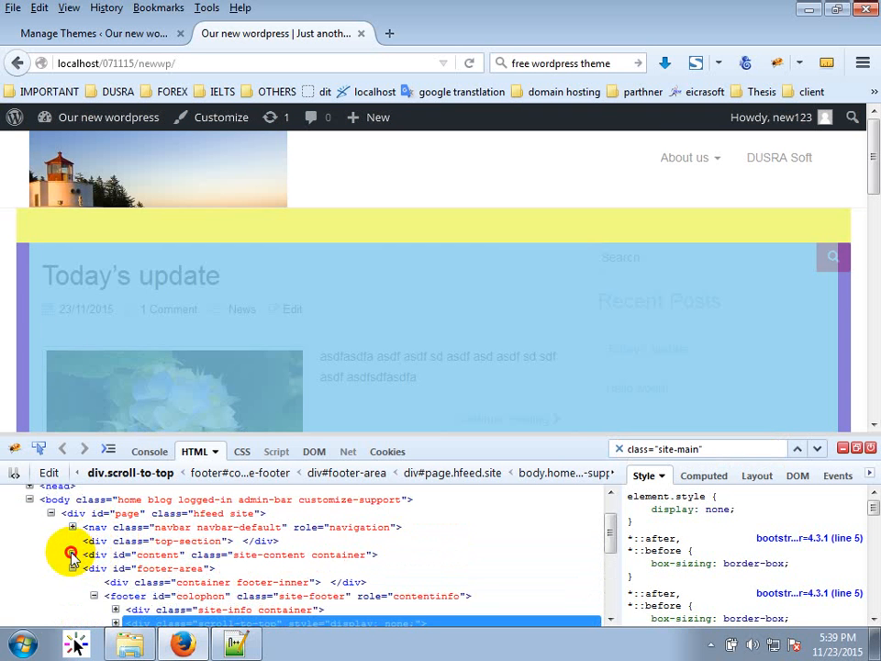
Expand div#content, .main-content-area, .row and div#primary in Firebug's markup tree.
left_click(71, 555)
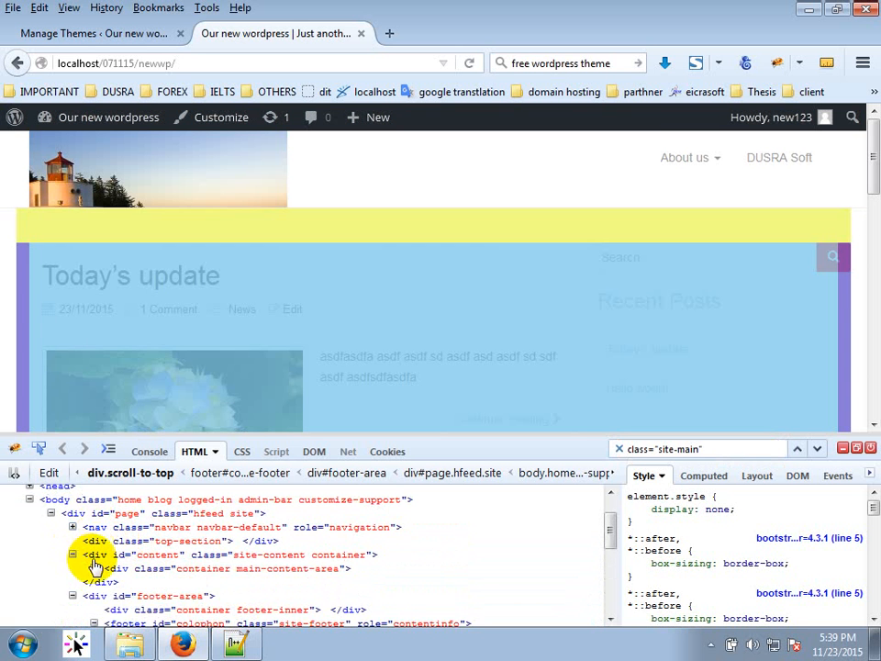
left_click(94, 568)
left_click(116, 582)
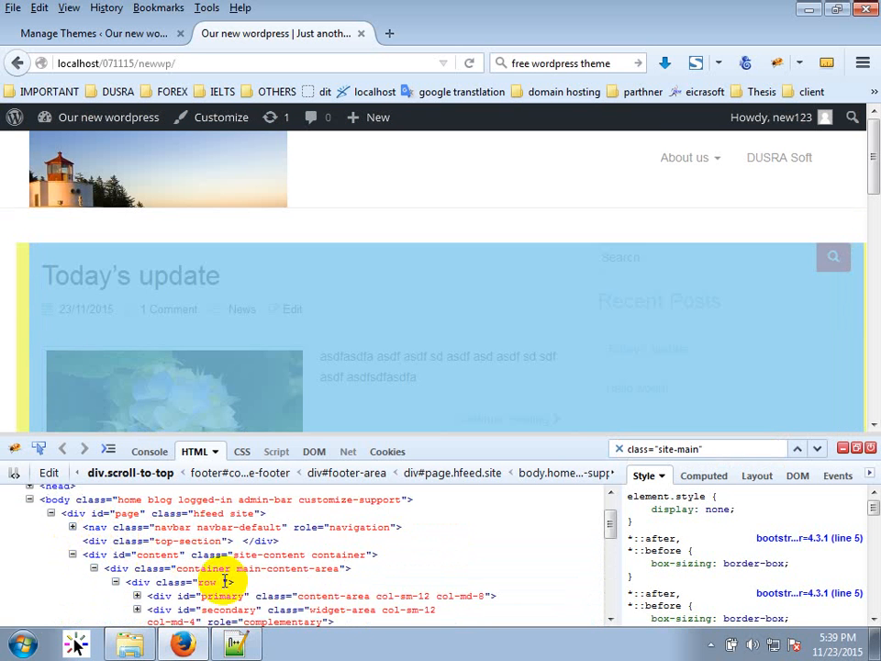
scroll(240, 584, "down", 2)
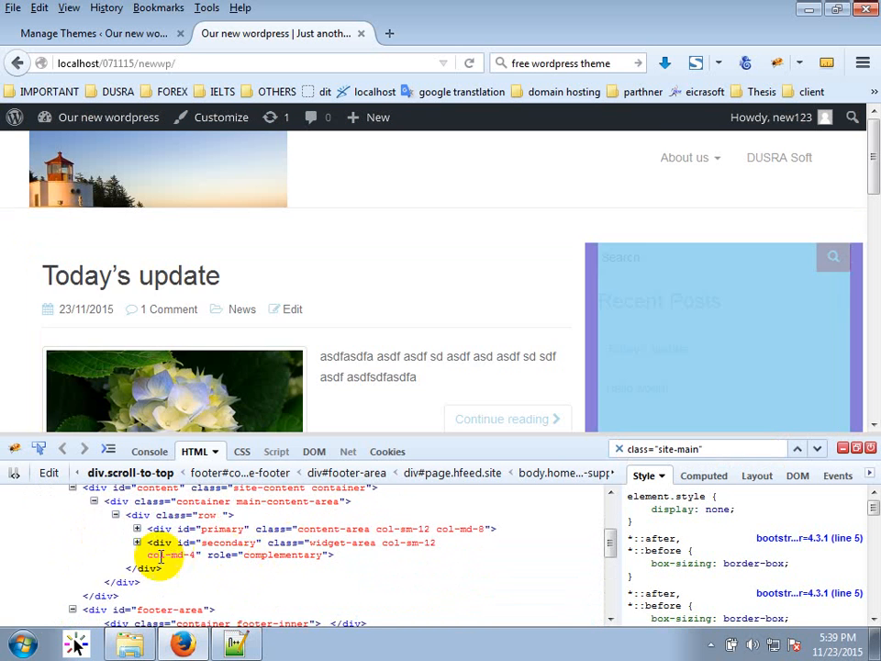
left_click(136, 543)
left_click(136, 543)
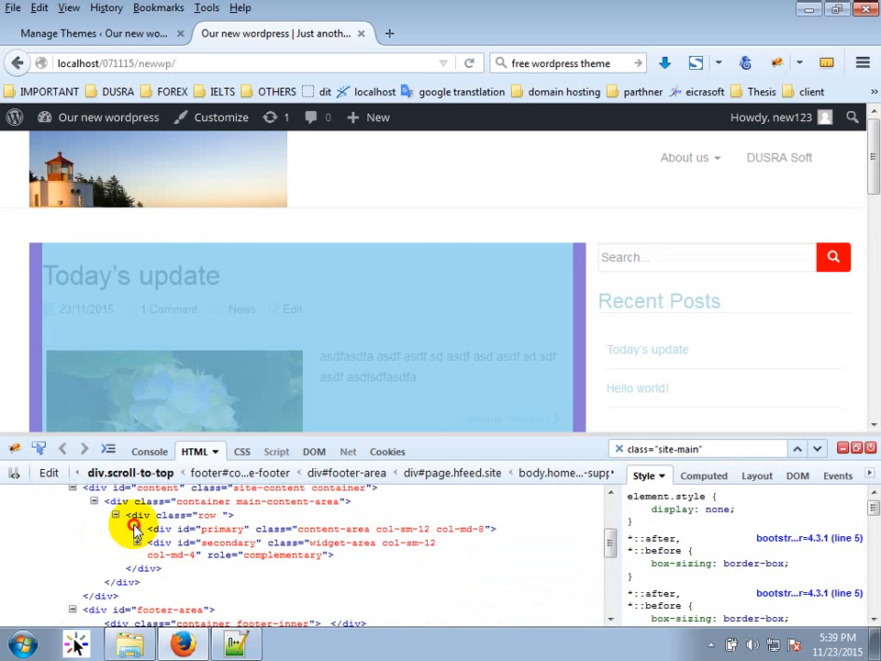
left_click(136, 528)
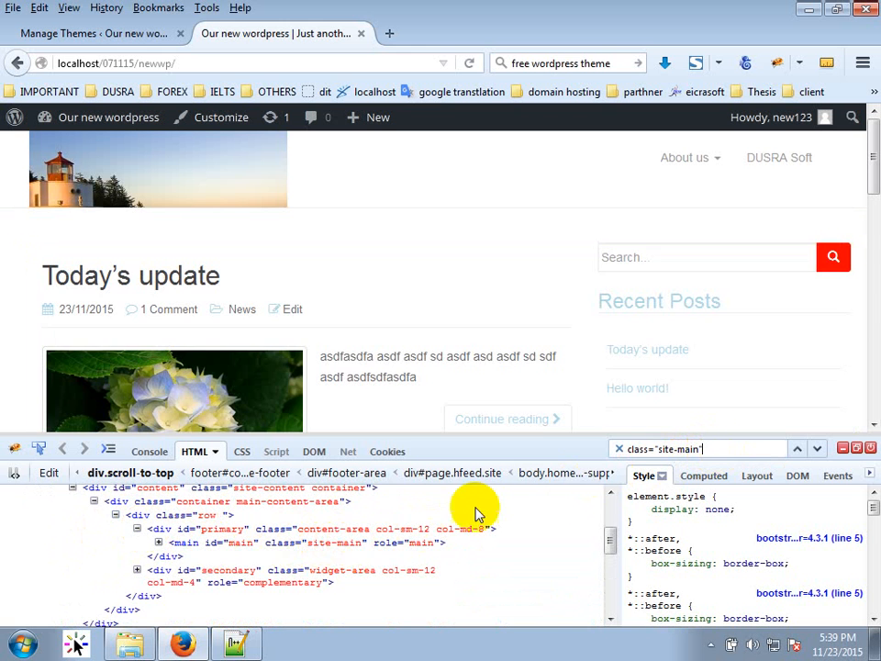
Search for just site-main and expand main.site-main to show its two post articles.
left_click(800, 450)
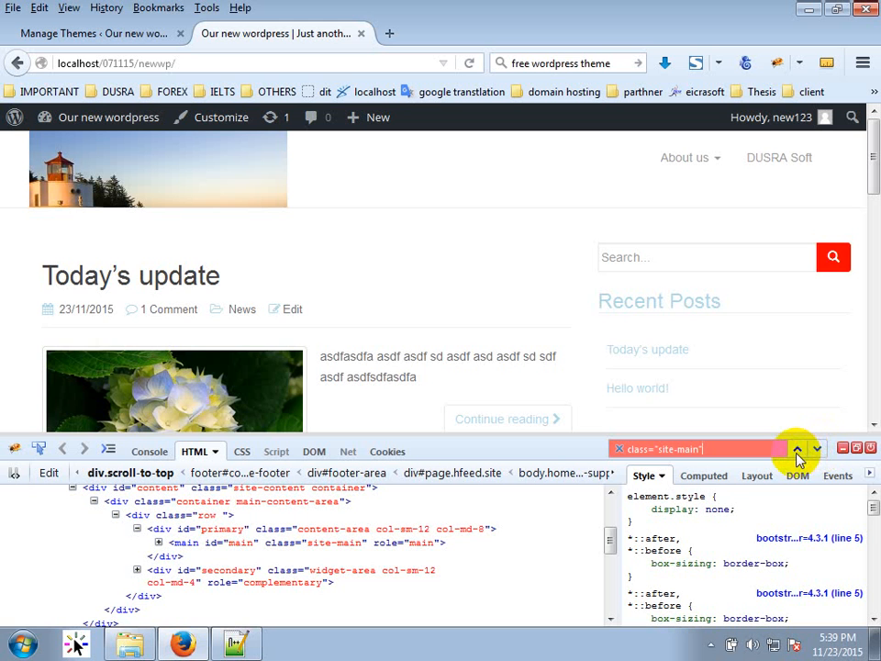
left_click(332, 543)
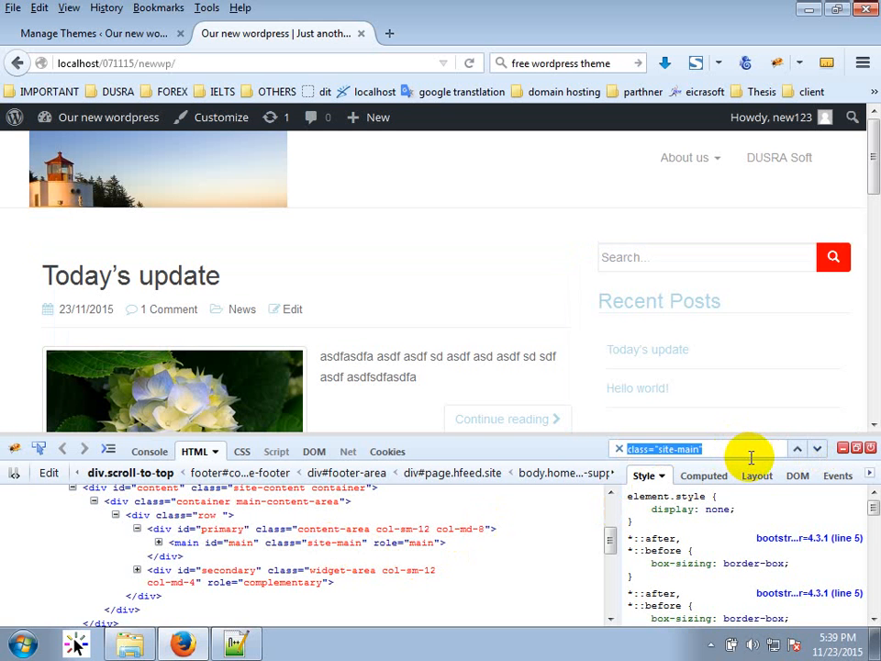
type("site-main")
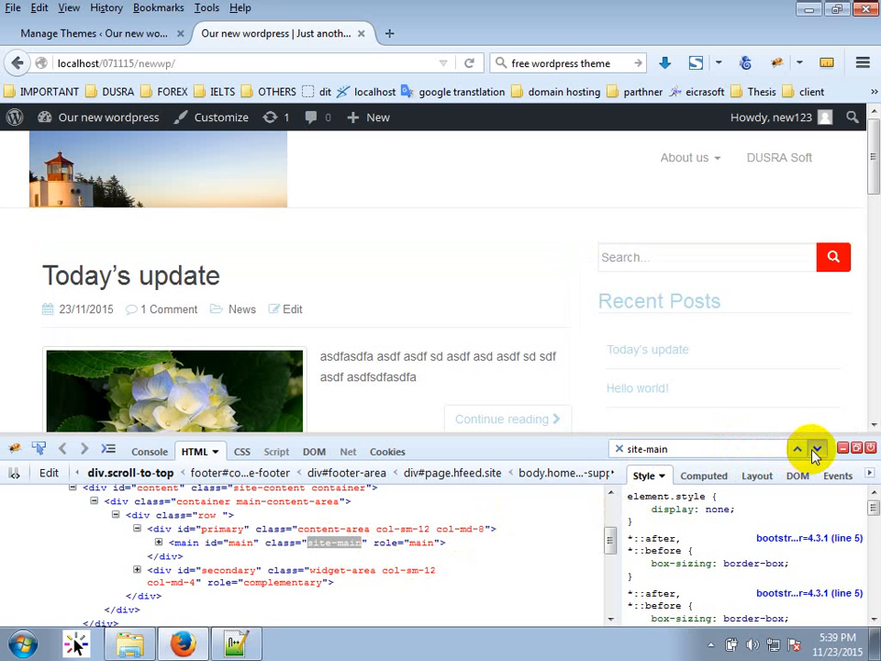
left_click(535, 501)
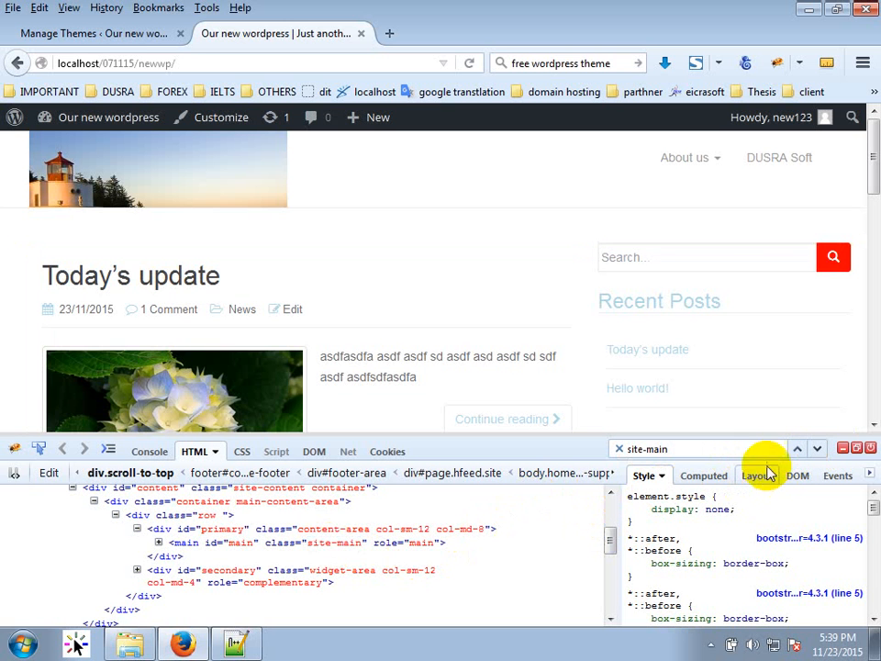
left_click(485, 513)
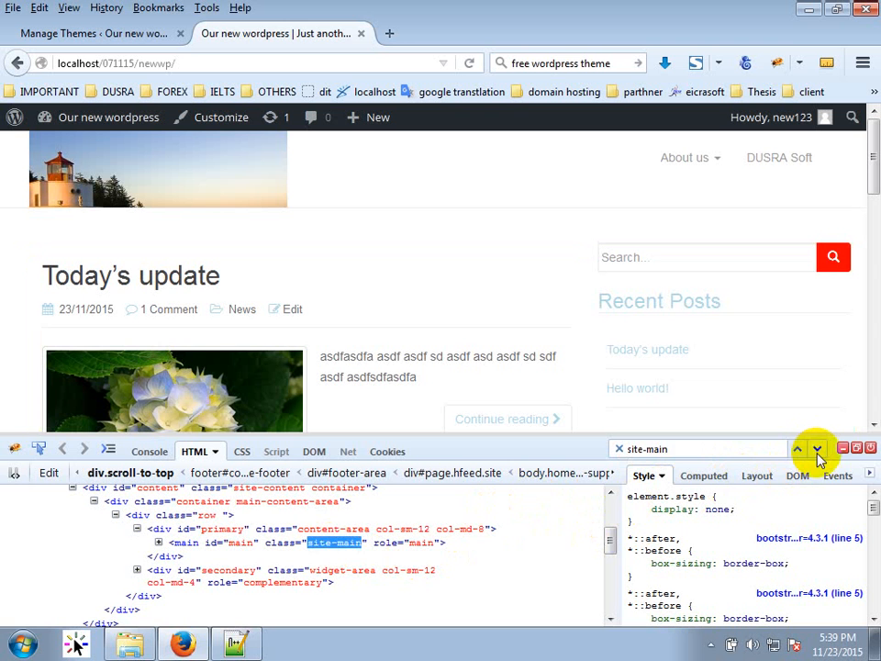
left_click(704, 450)
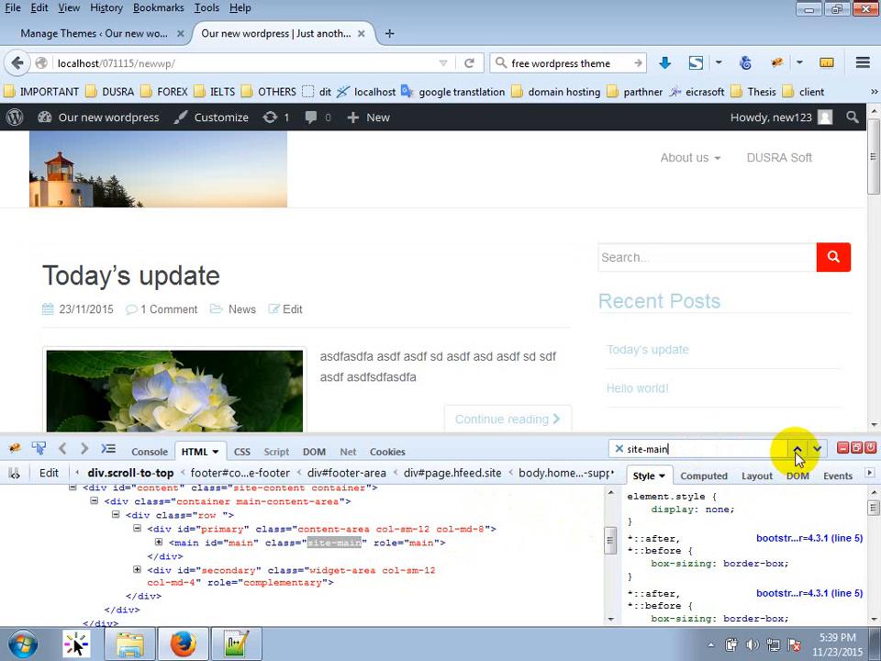
left_click(427, 530)
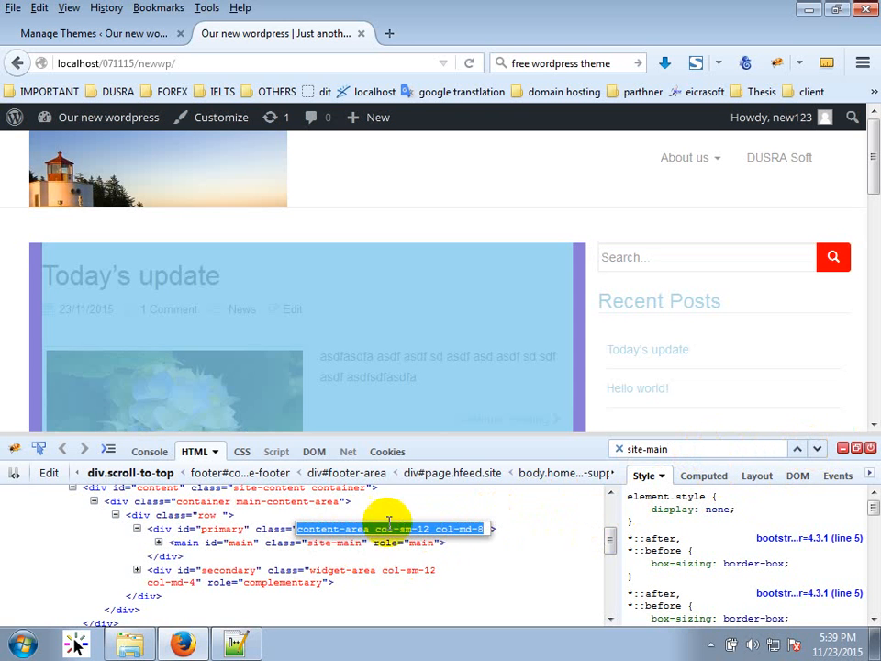
left_click(43, 519)
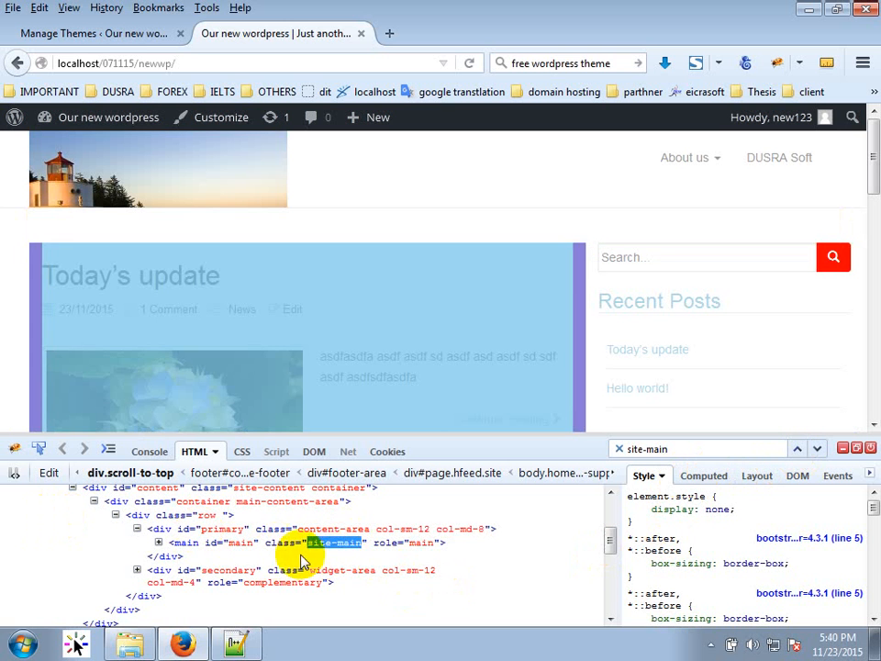
left_click(157, 546)
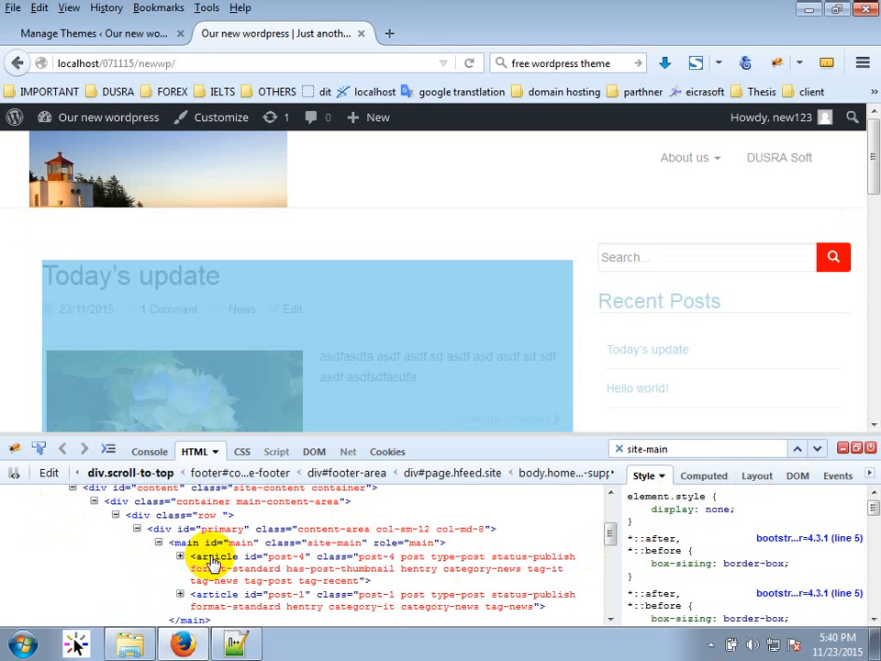
left_click(235, 644)
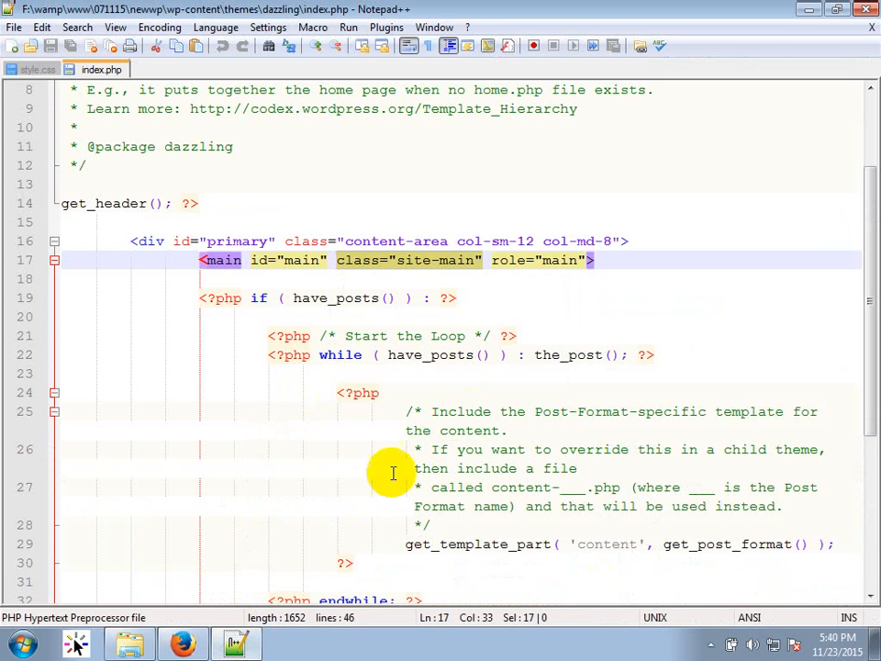
Open dazzling's content.php, the file index.php's get_template_part 'content' call loads, via Edit with Notepad++.
scroll(421, 476, "down", 1)
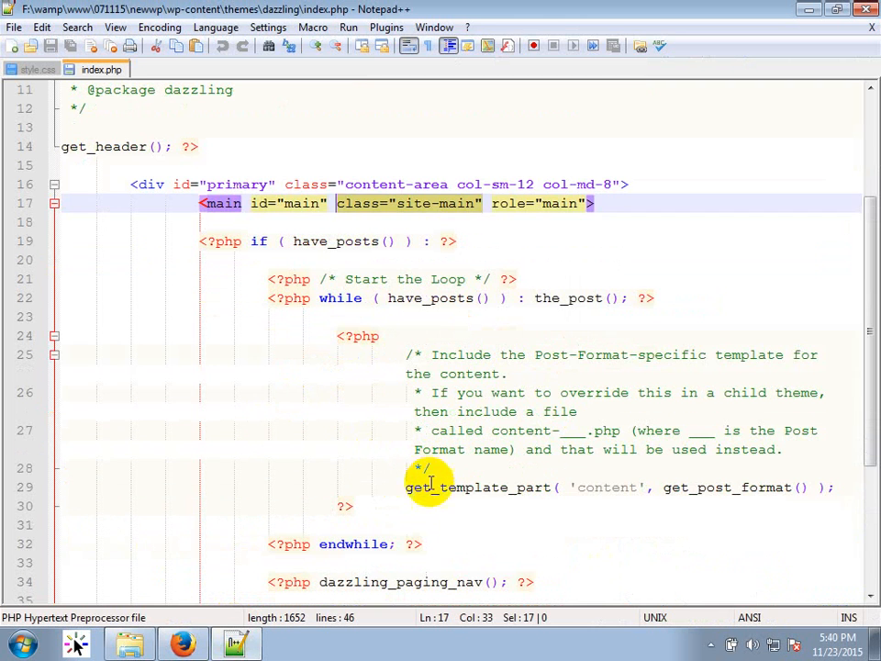
double_click(500, 490)
double_click(608, 488)
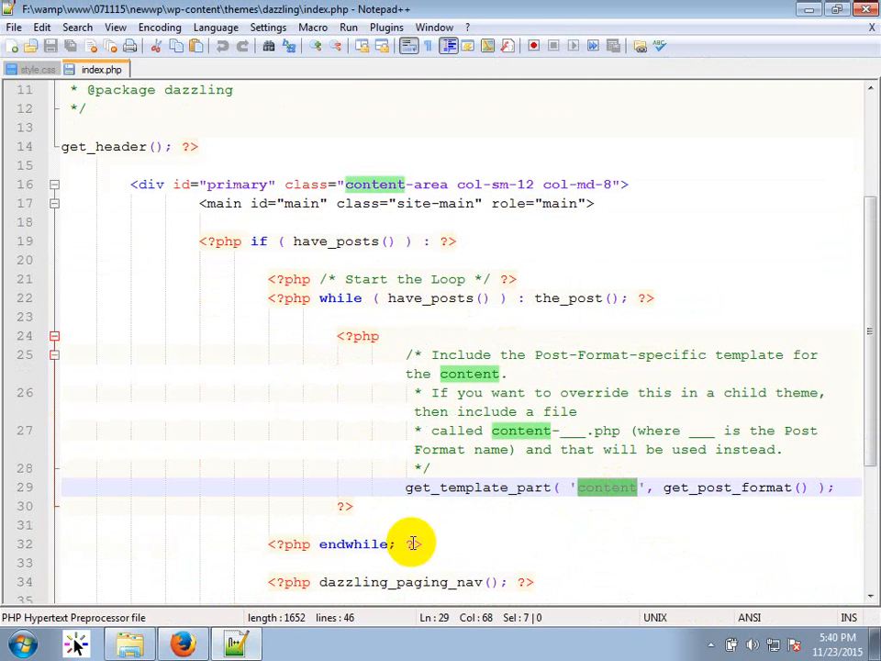
key("alt+Tab")
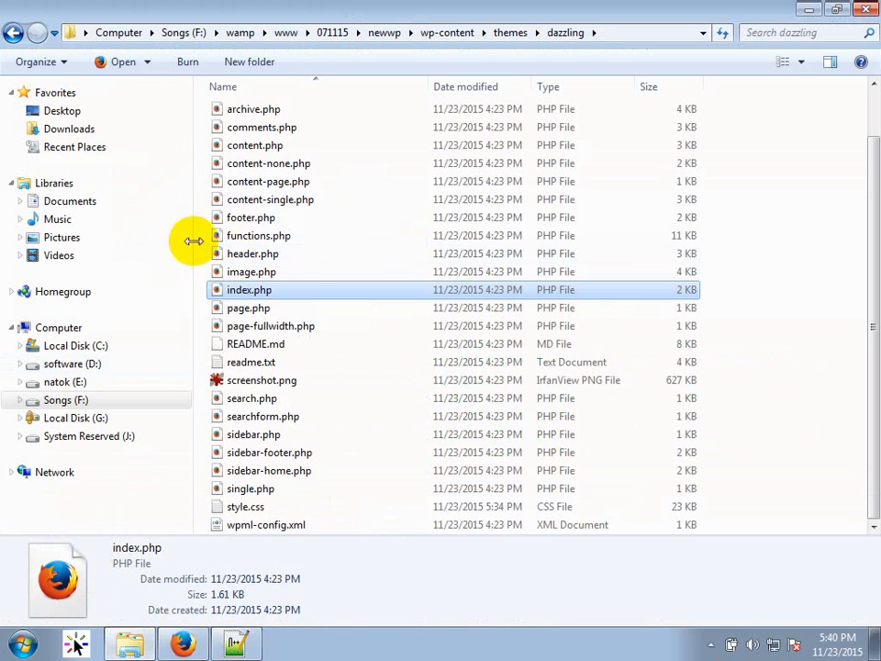
scroll(294, 133, "up", 1)
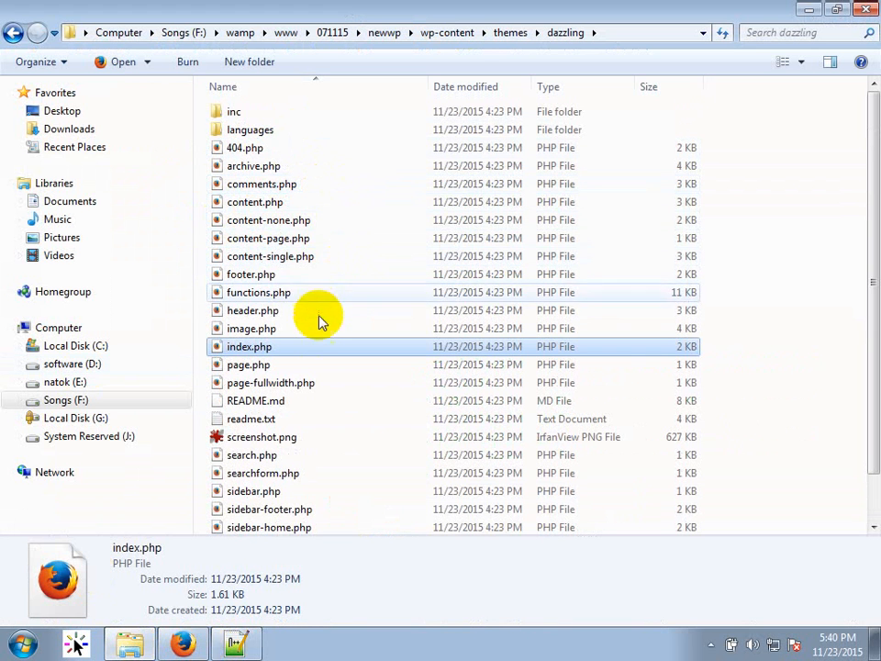
right_click(268, 223)
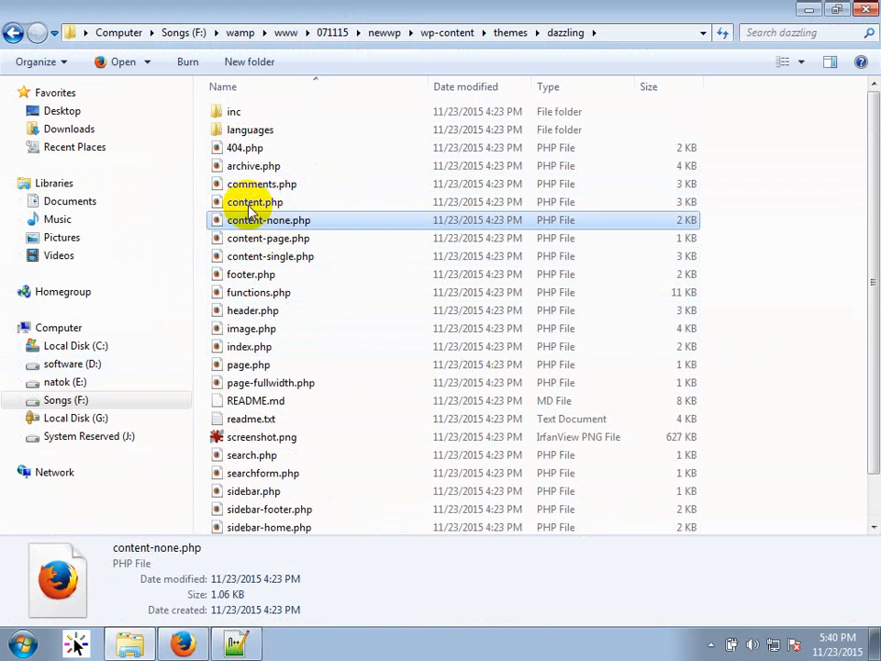
left_click(254, 203)
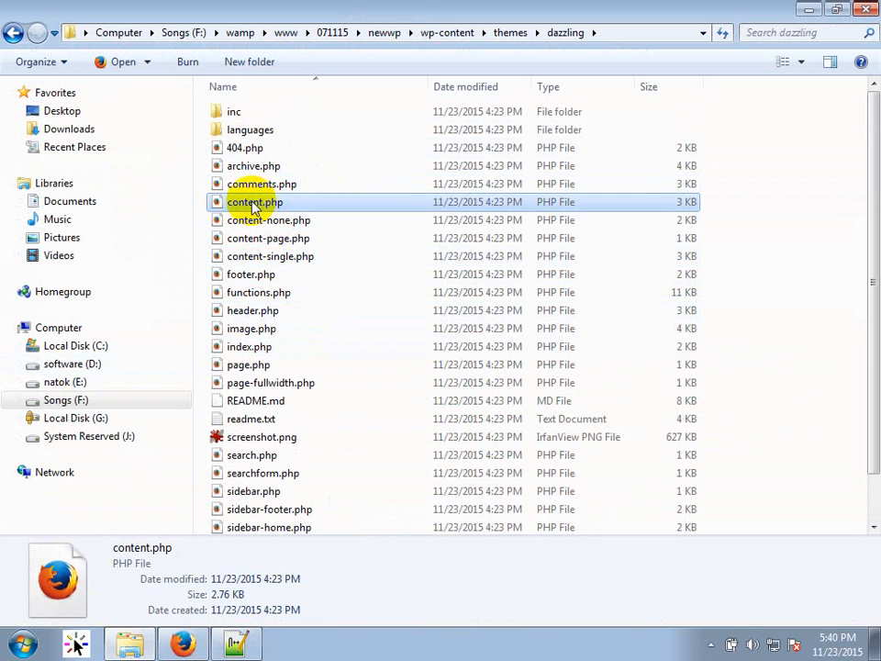
right_click(254, 205)
left_click(243, 231)
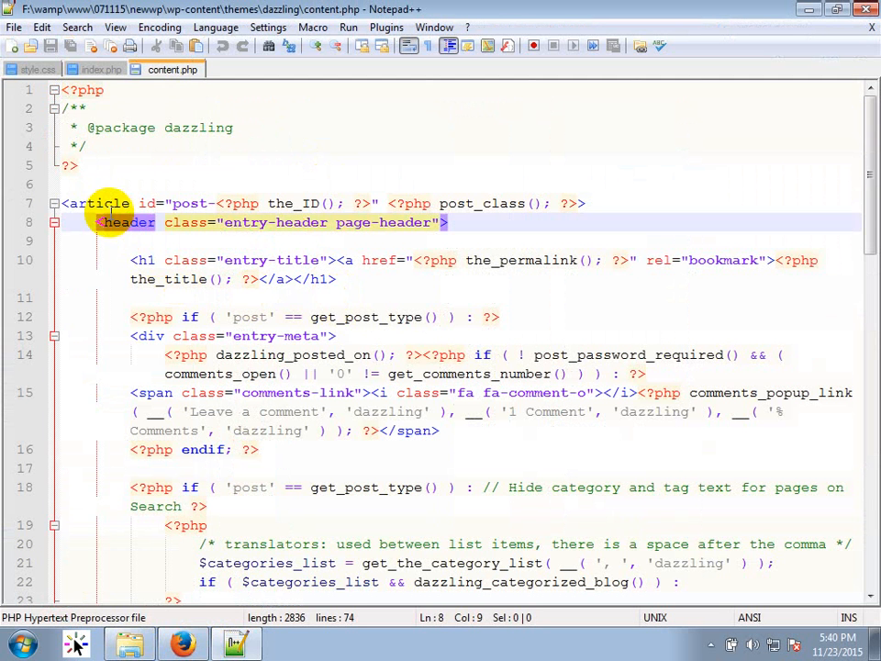
Examine the article tag's post ID on line 7, then scroll to the excerpt markup.
left_click(105, 204)
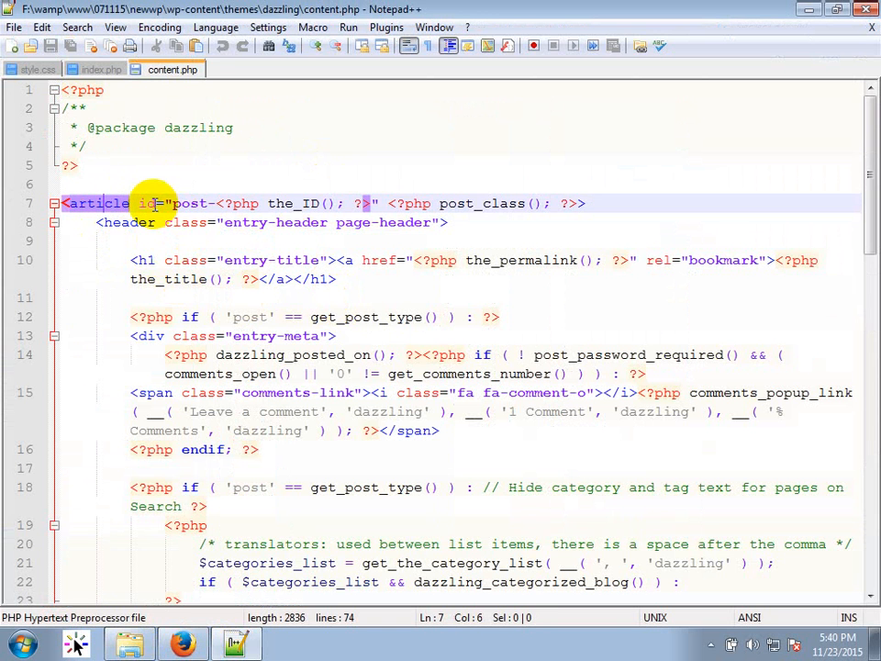
left_click_drag(172, 202, 371, 203)
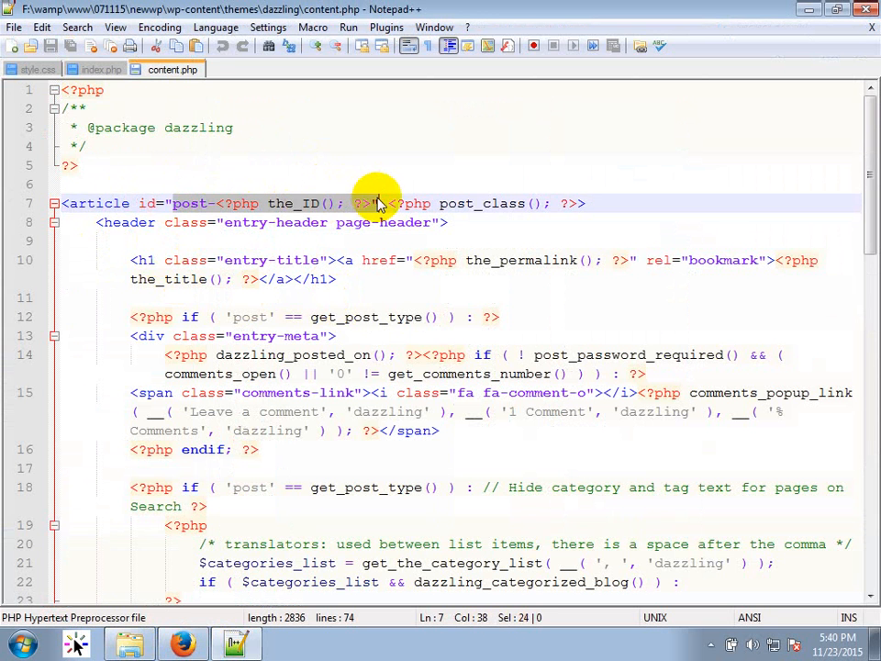
left_click(226, 203)
double_click(179, 203)
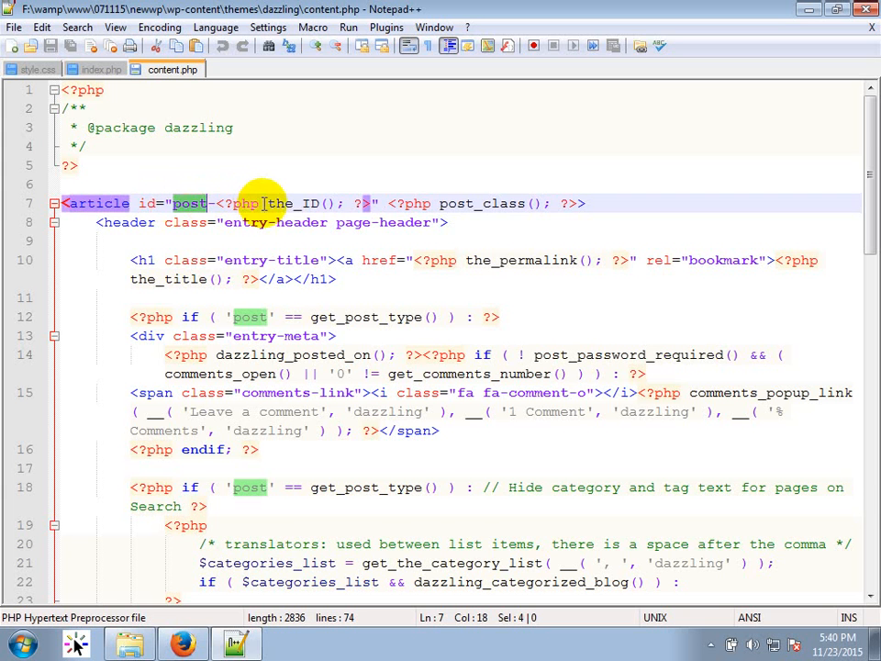
left_click(182, 644)
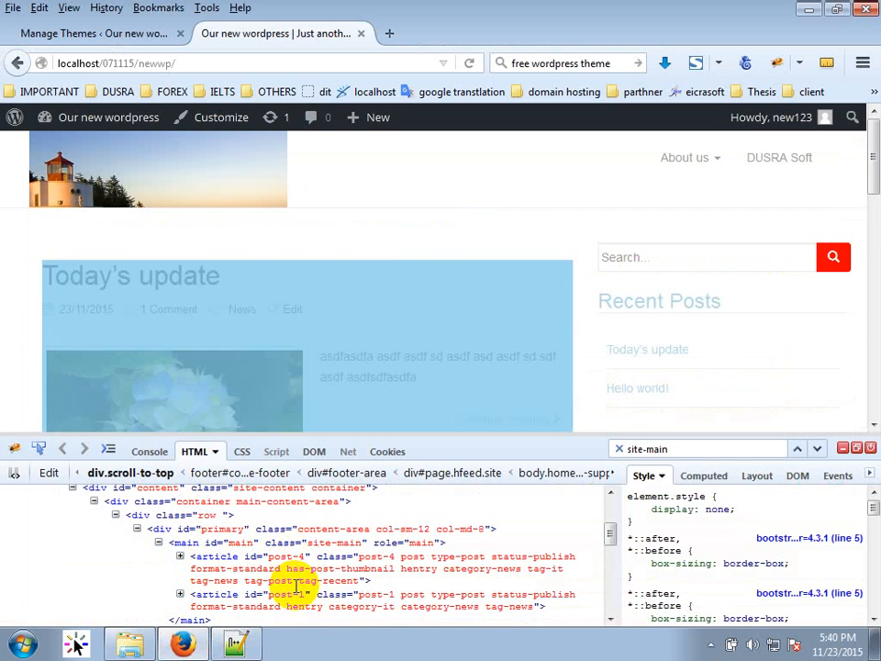
left_click(249, 646)
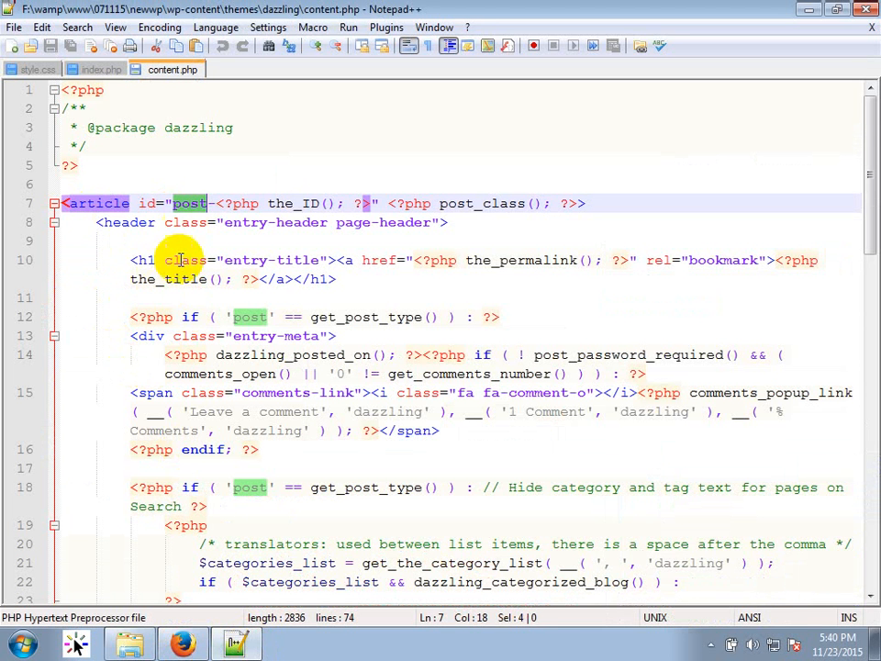
scroll(219, 325, "down", 2)
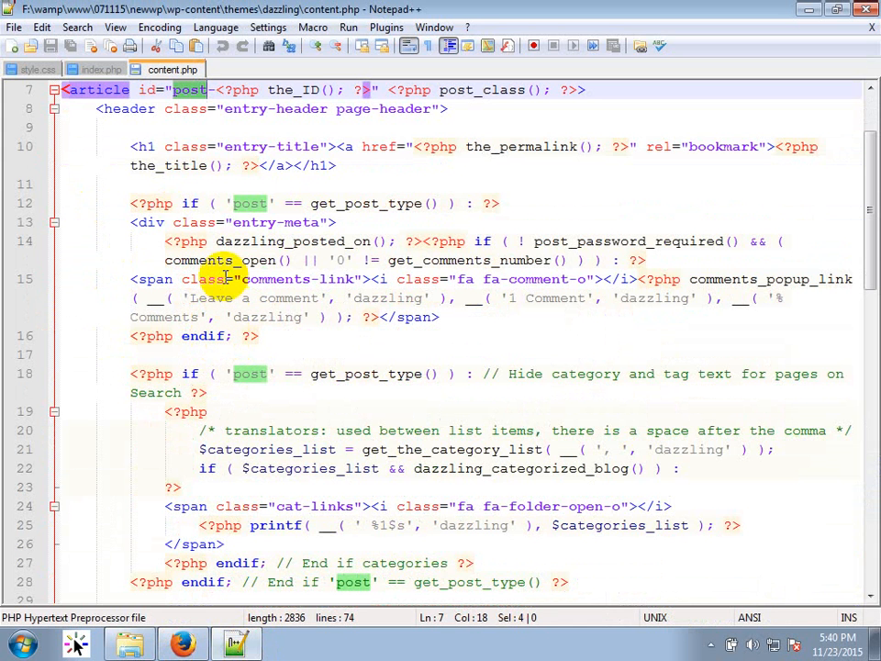
scroll(234, 256, "down", 3)
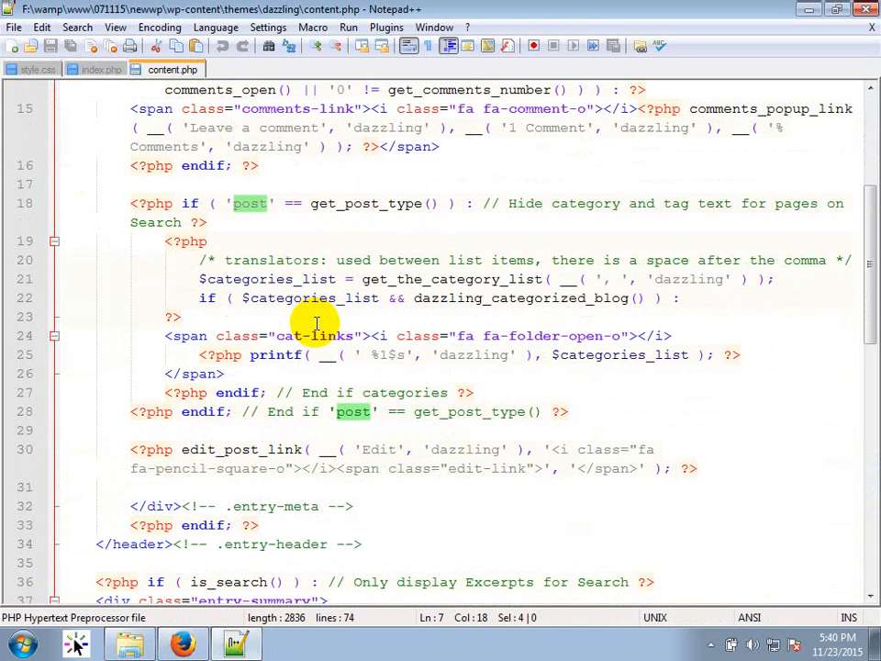
scroll(316, 323, "down", 2)
scroll(315, 323, "down", 2)
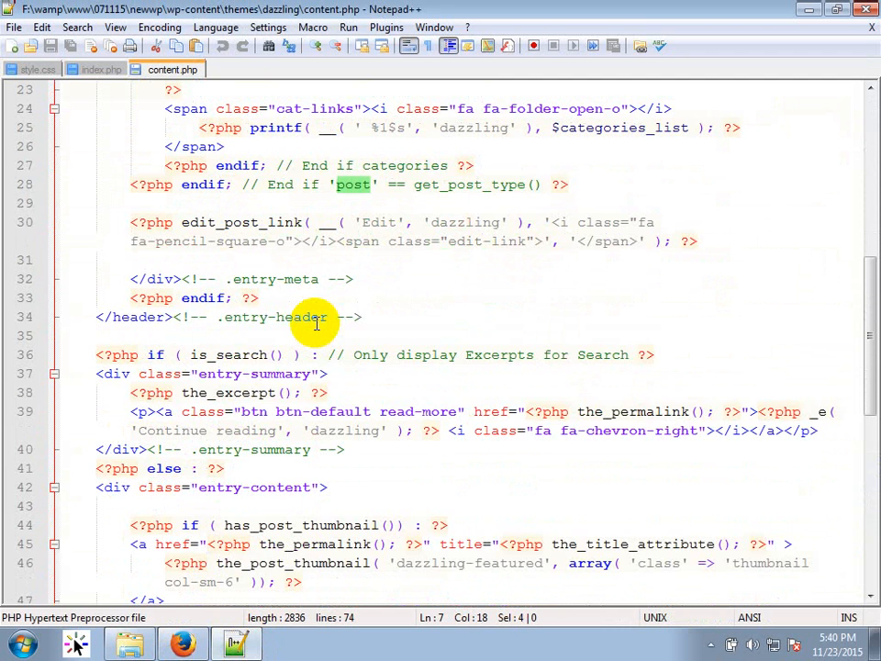
scroll(316, 323, "down", 2)
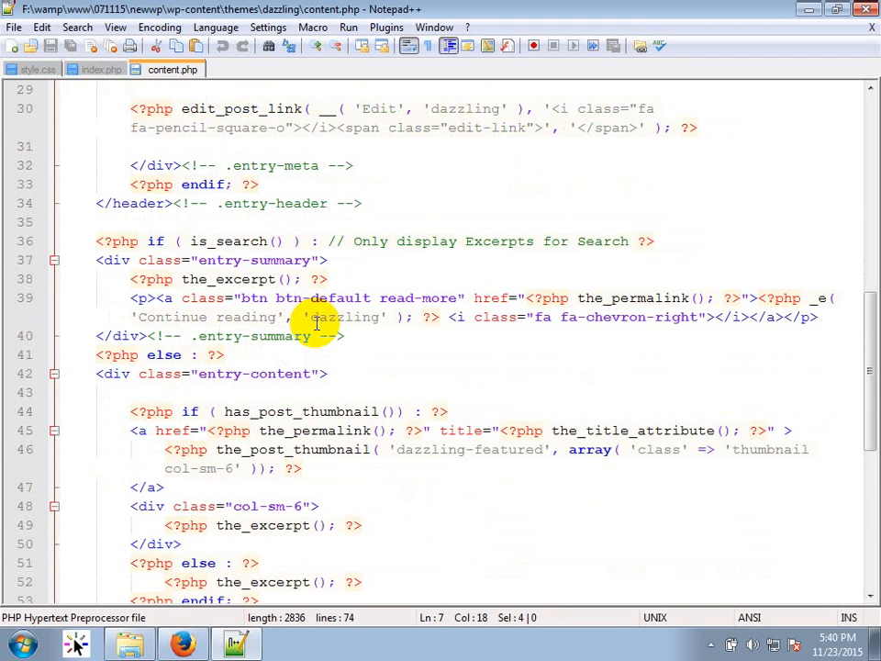
scroll(313, 329, "down", 2)
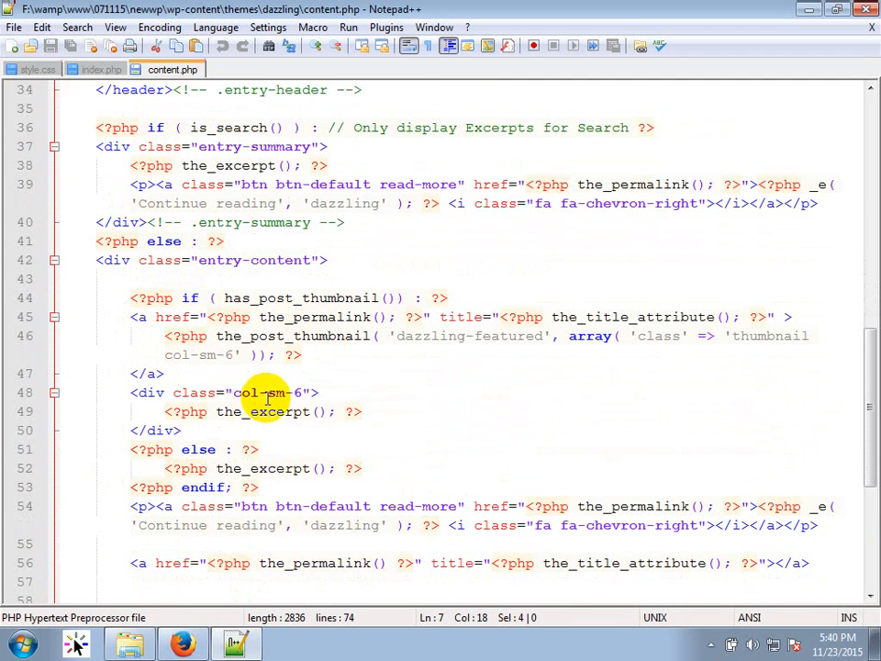
Move the col-sm-6 excerpt div onto a new line before the thumbnail link and save content.php.
left_click(273, 393)
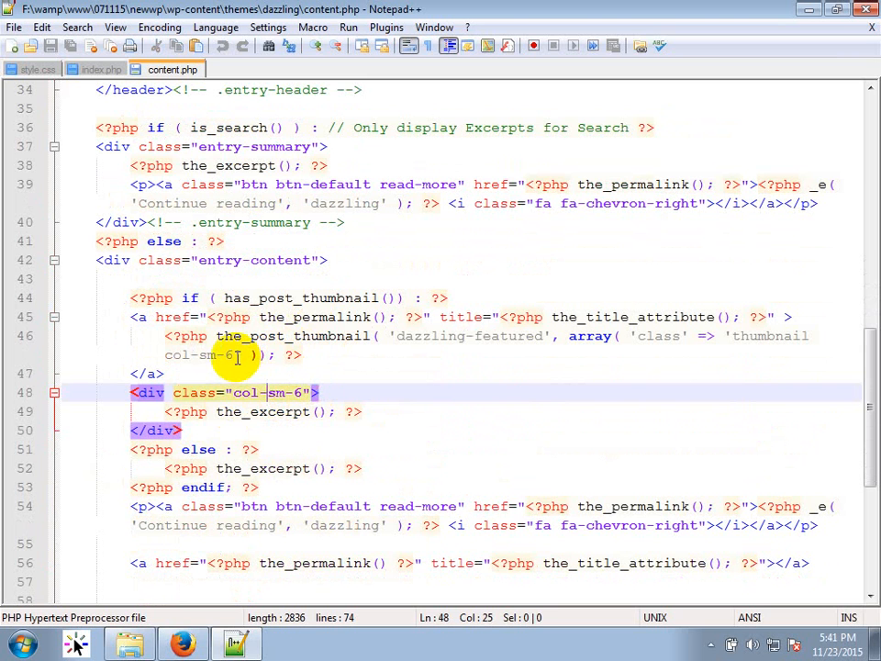
left_click_drag(184, 431, 127, 394)
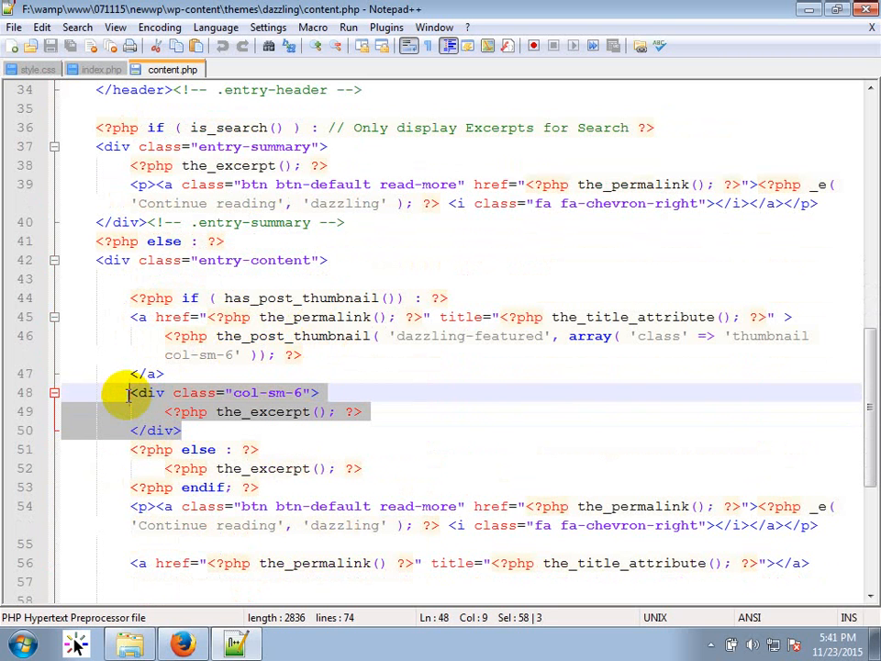
left_click(414, 298)
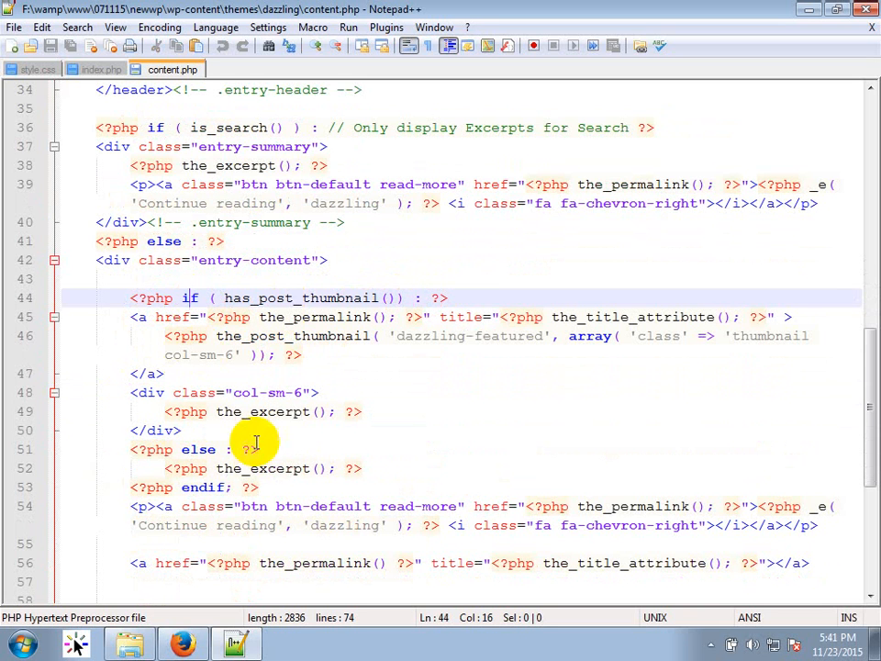
left_click_drag(266, 490, 117, 483)
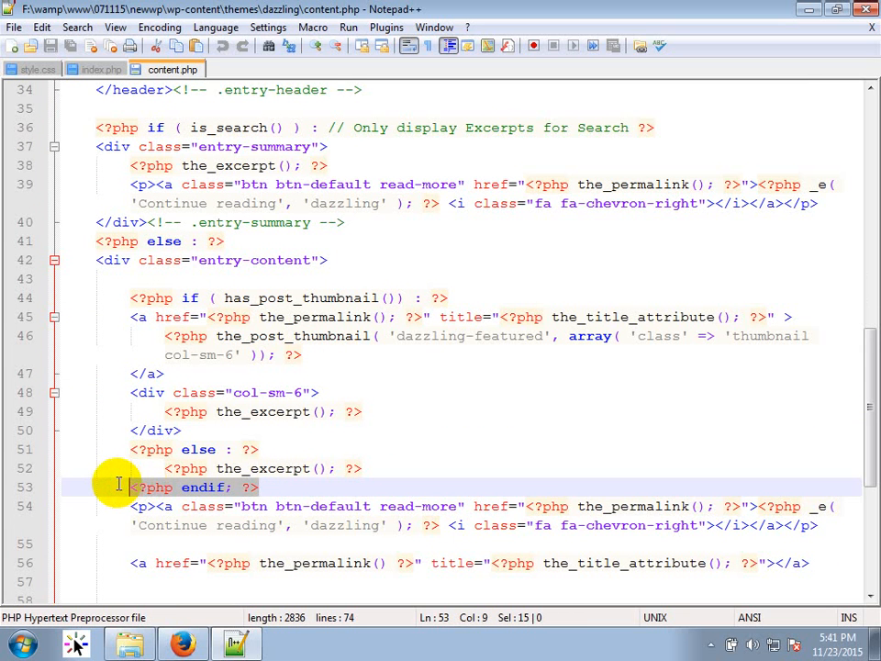
left_click_drag(183, 431, 126, 392)
key("ctrl+c")
key("Delete")
left_click(130, 317)
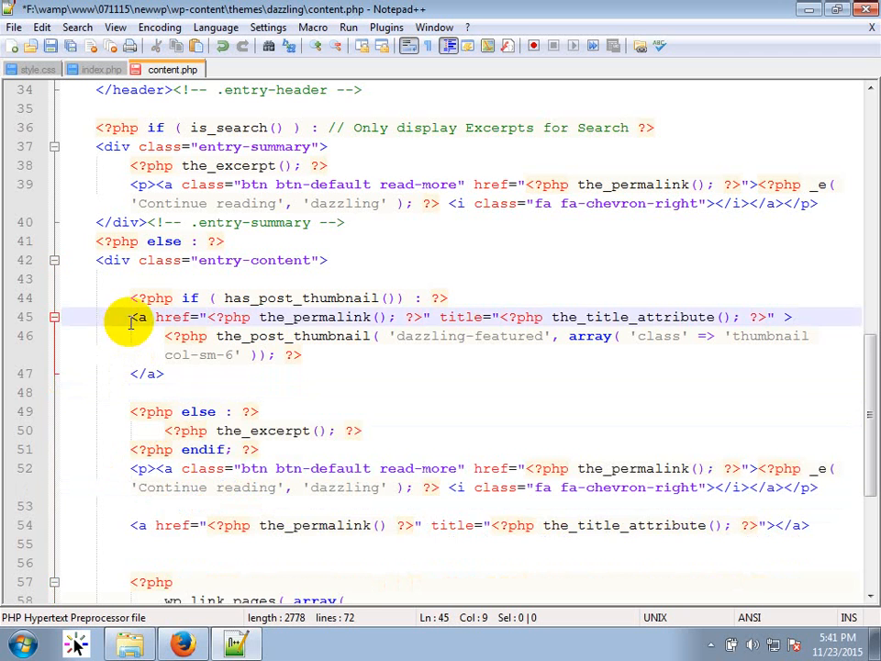
key("Return")
key("ctrl+v")
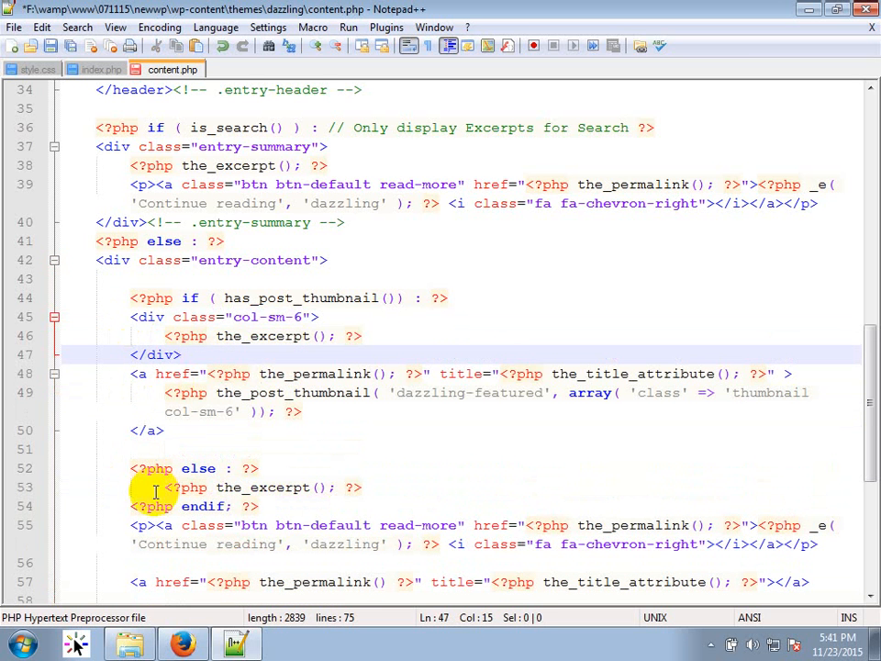
key("ctrl+s")
key("alt+Tab")
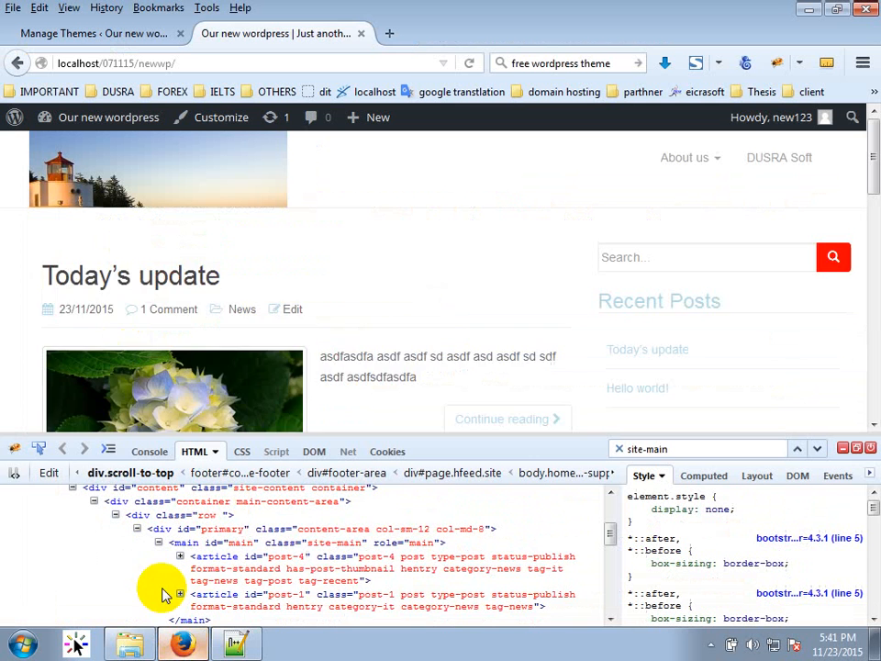
Close Firebug and reload the WordPress front page to see the reordered excerpt.
left_click(871, 448)
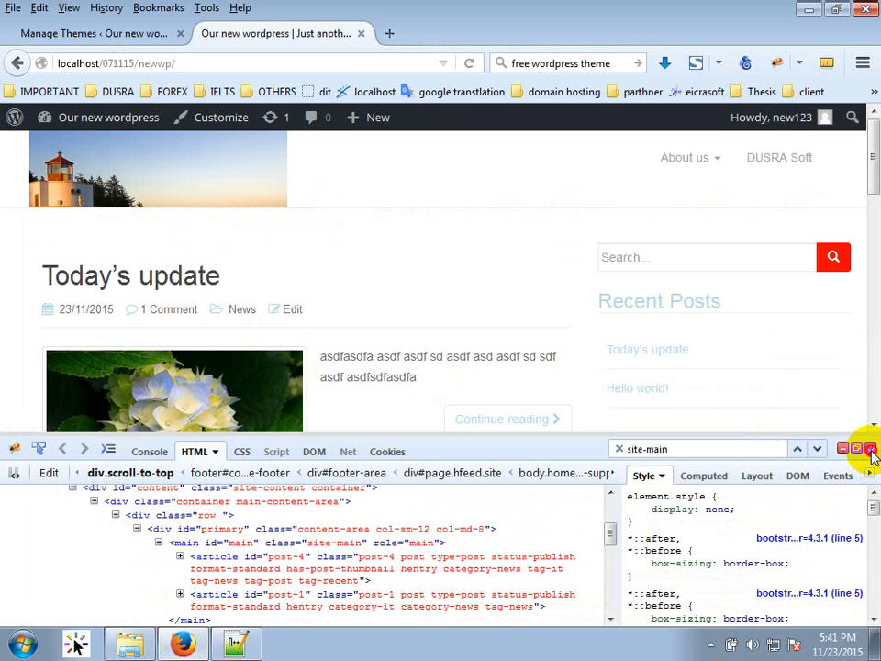
left_click(471, 64)
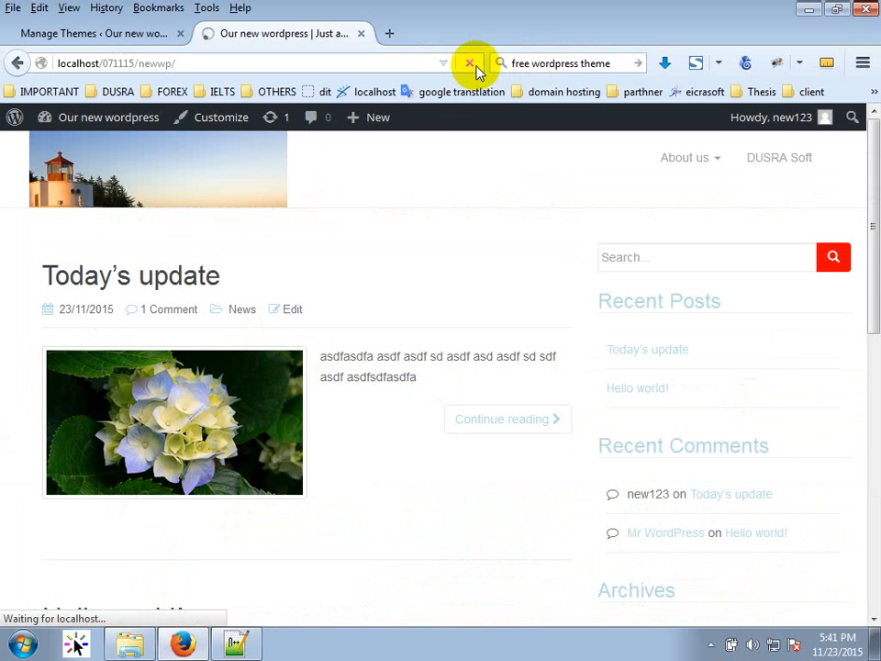
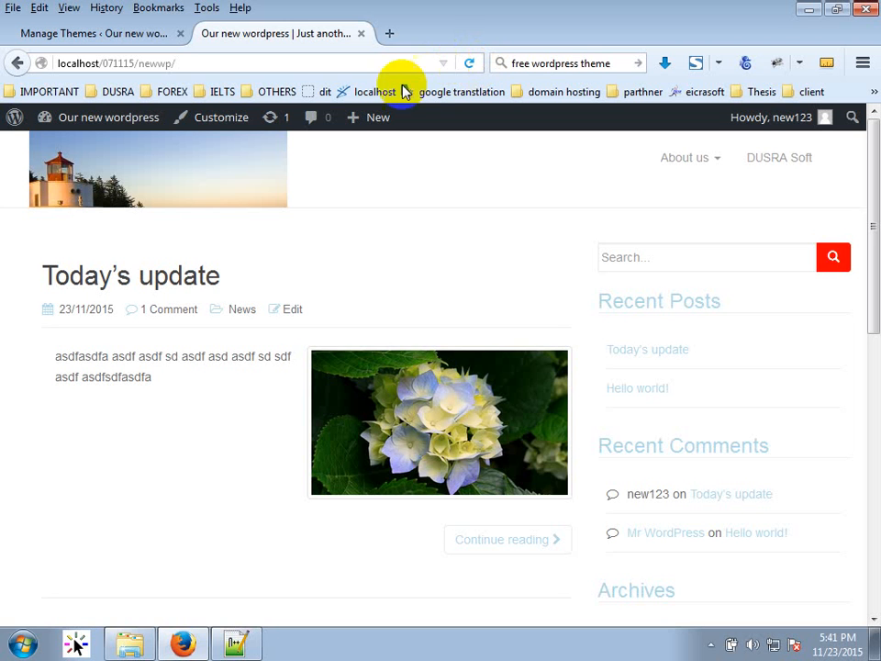
Inspect the post in Firebug and select the opening main#main site-main tag as editable source.
right_click(184, 351)
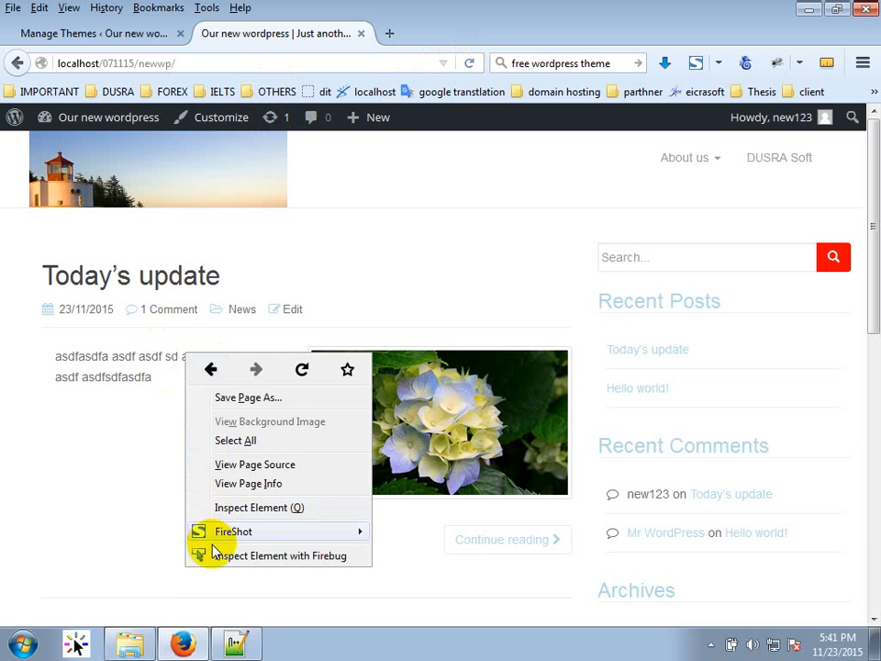
left_click(211, 574)
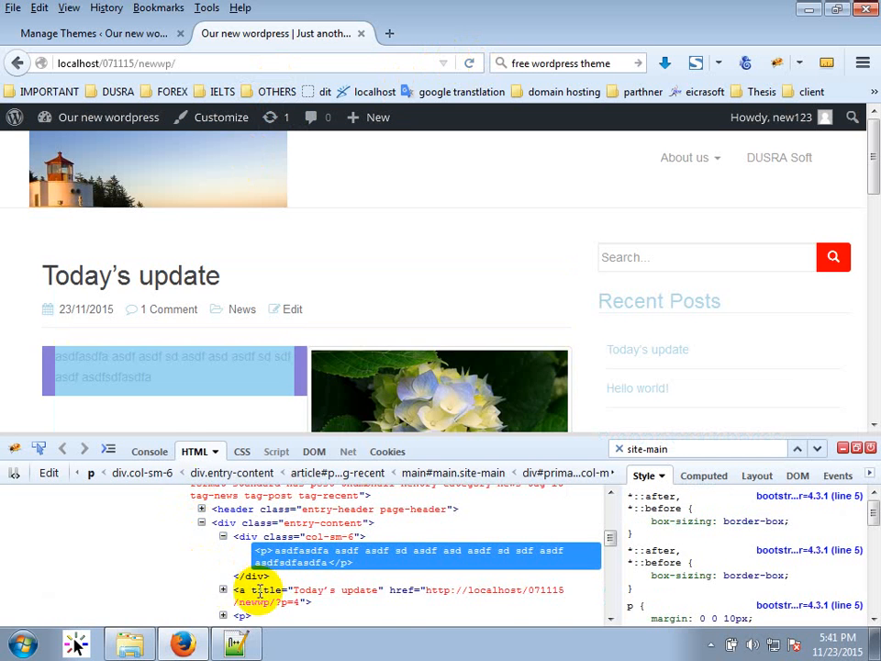
scroll(236, 570, "up", 2)
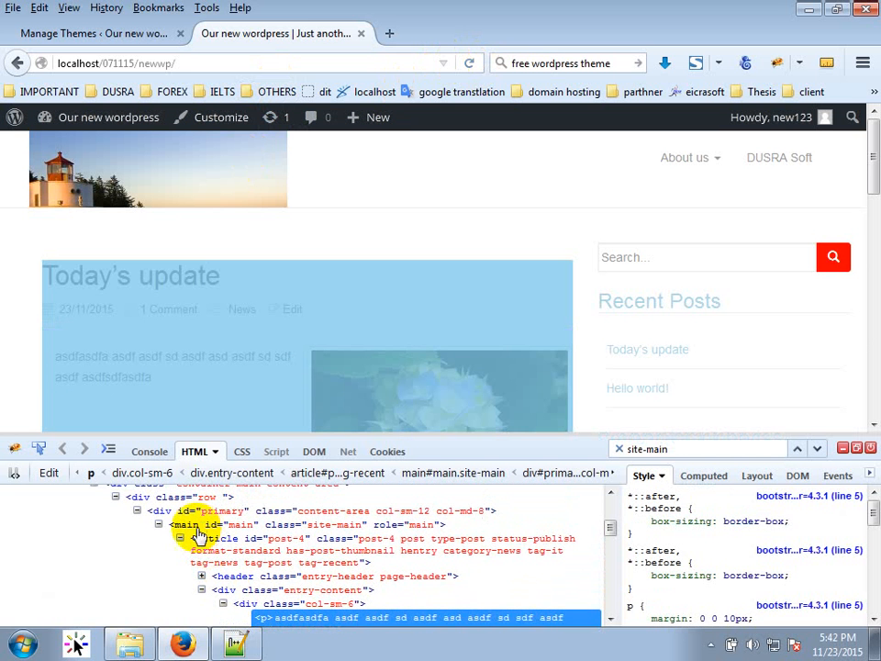
left_click(193, 528)
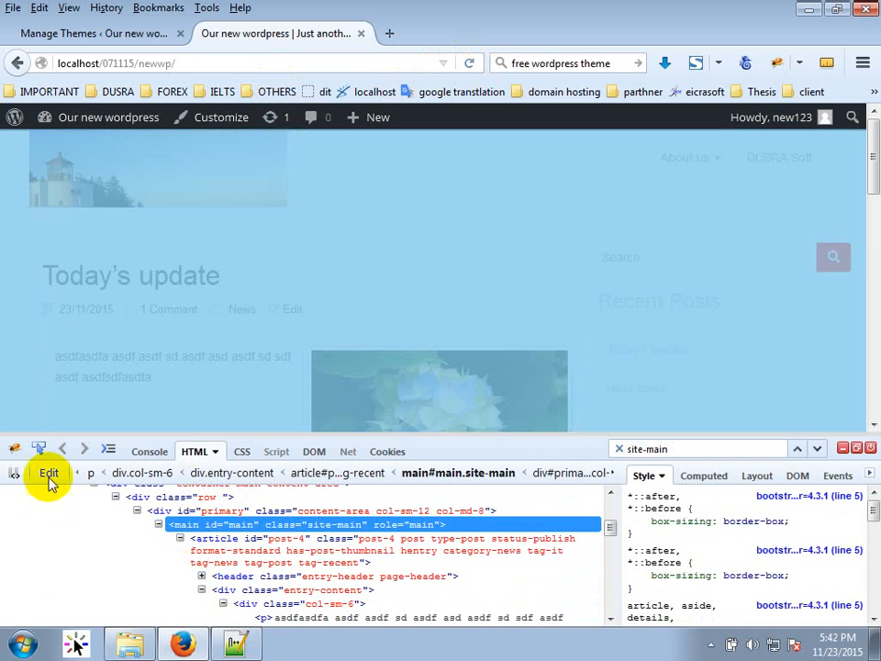
left_click(45, 473)
left_click_drag(319, 494, 10, 495)
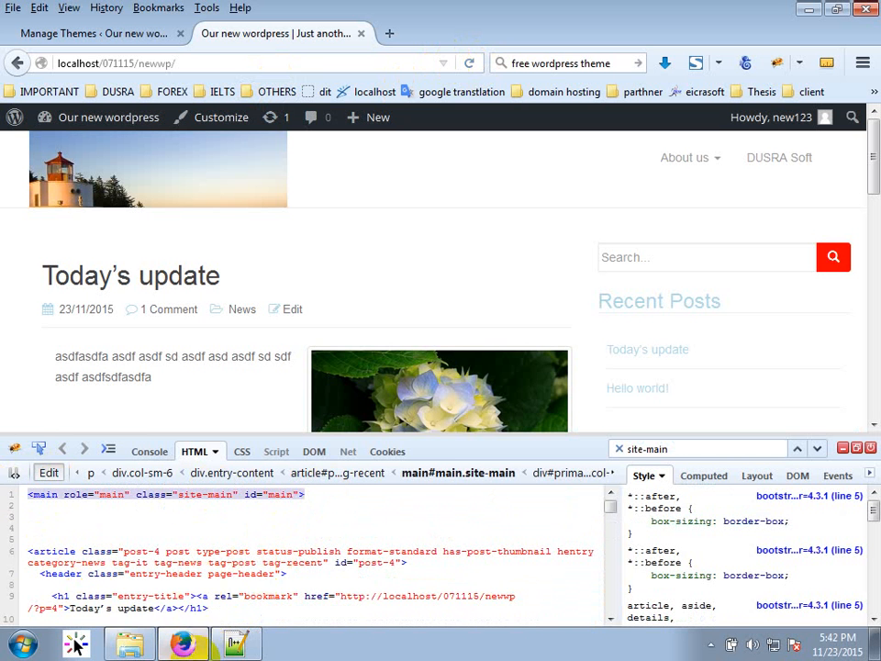
Open the dazzling theme's content.php in Notepad++ from the theme folder.
left_click(131, 644)
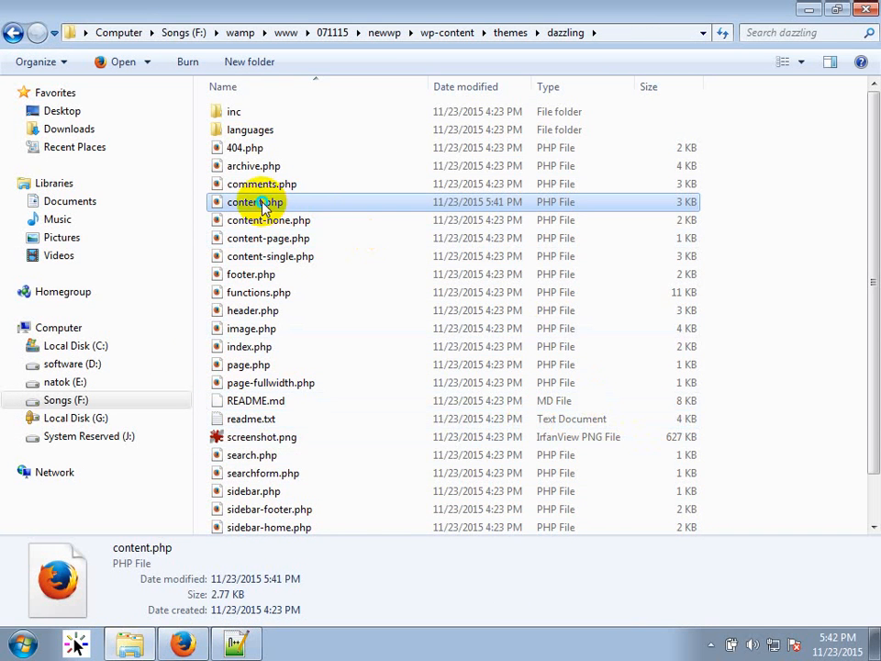
right_click(261, 201)
left_click(339, 232)
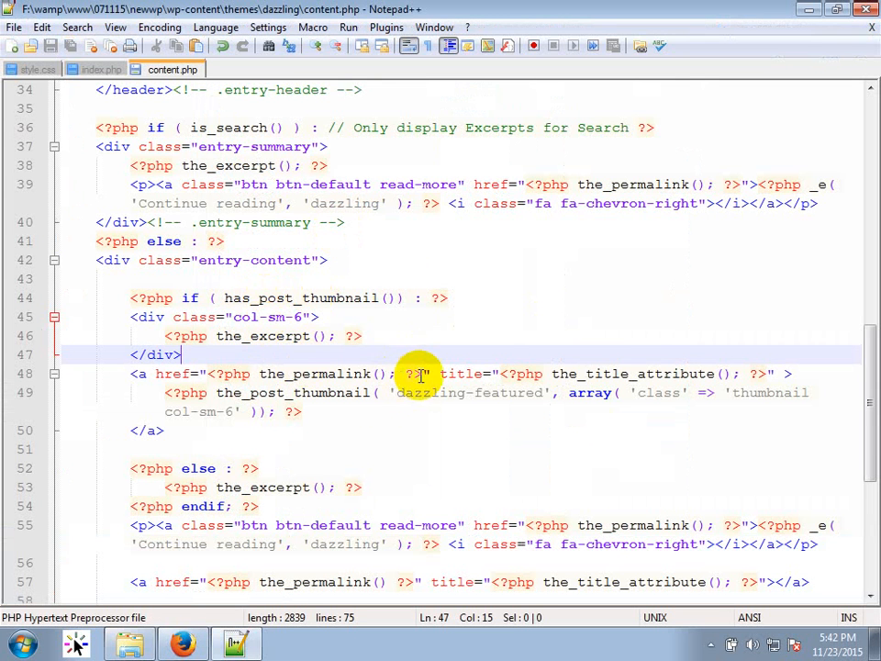
Open Notepad++'s Find in Files search and browse for a search directory.
key("ctrl+f")
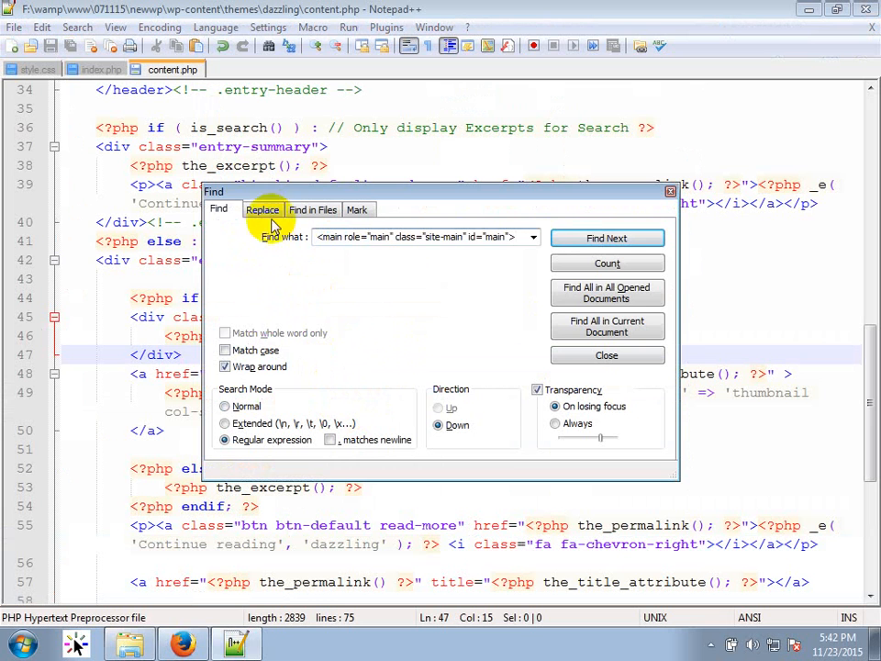
left_click(308, 213)
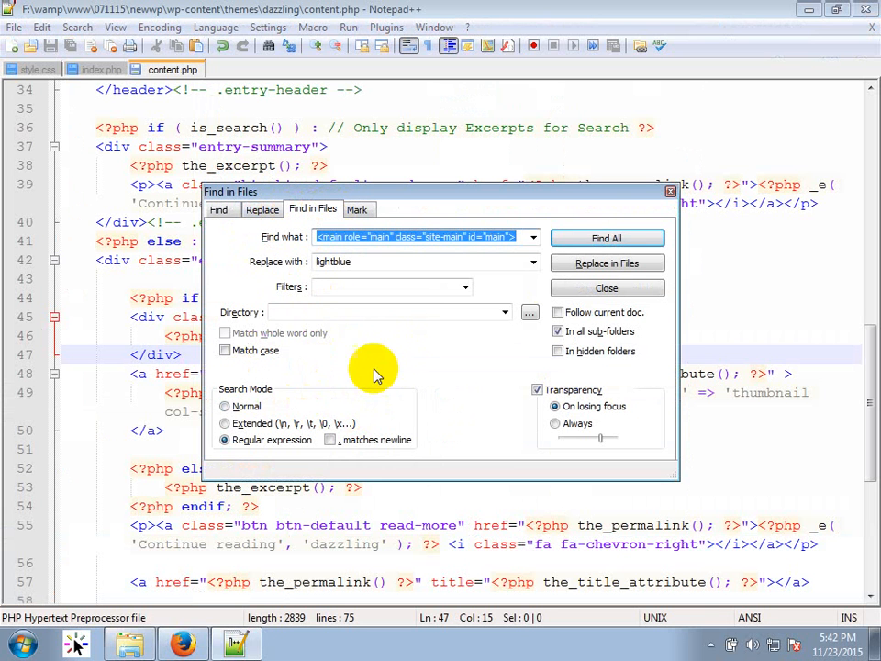
left_click(432, 312)
left_click(530, 313)
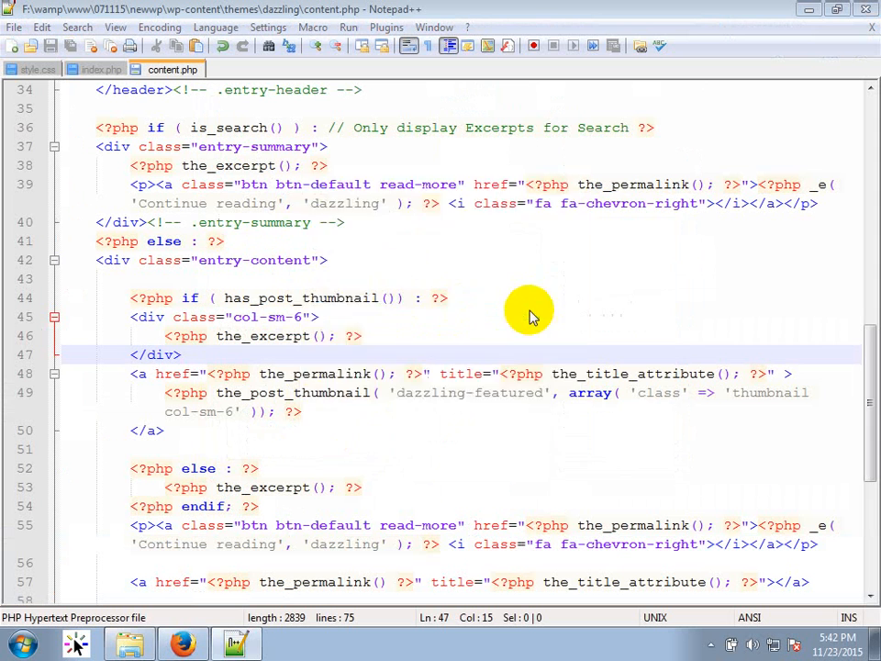
left_click_drag(557, 303, 560, 358)
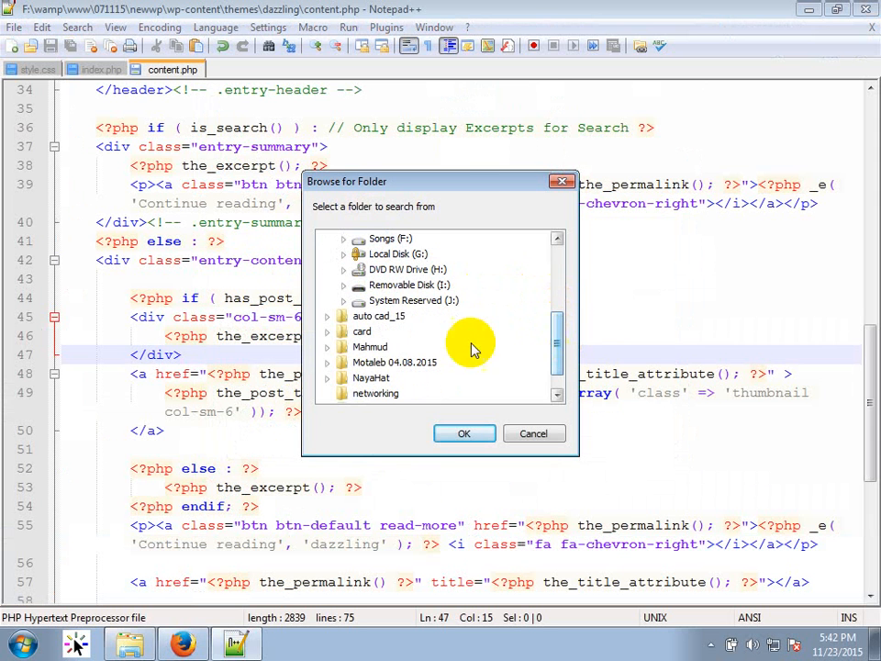
scroll(413, 323, "up", 1)
scroll(413, 323, "up", 2)
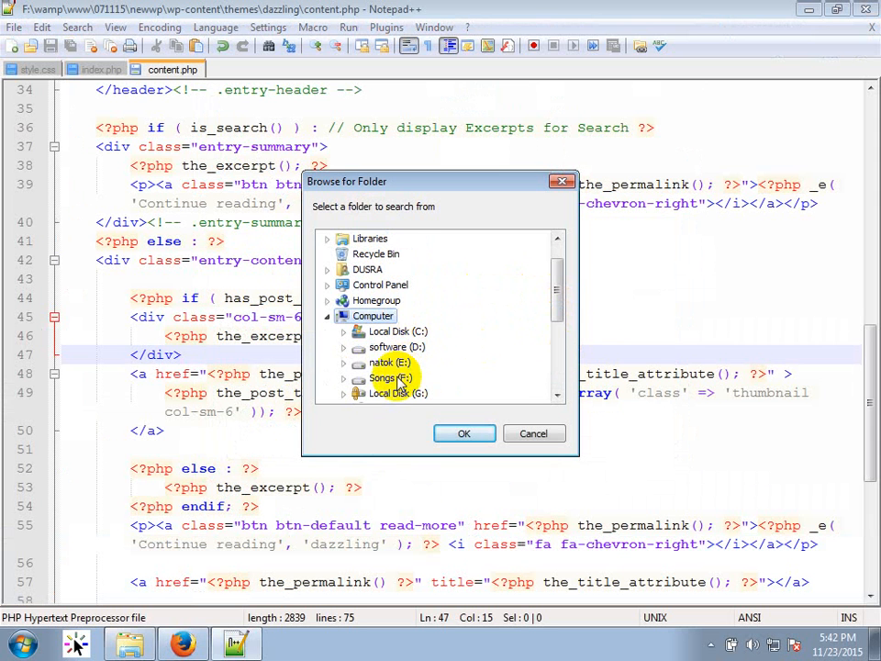
scroll(400, 384, "down", 1)
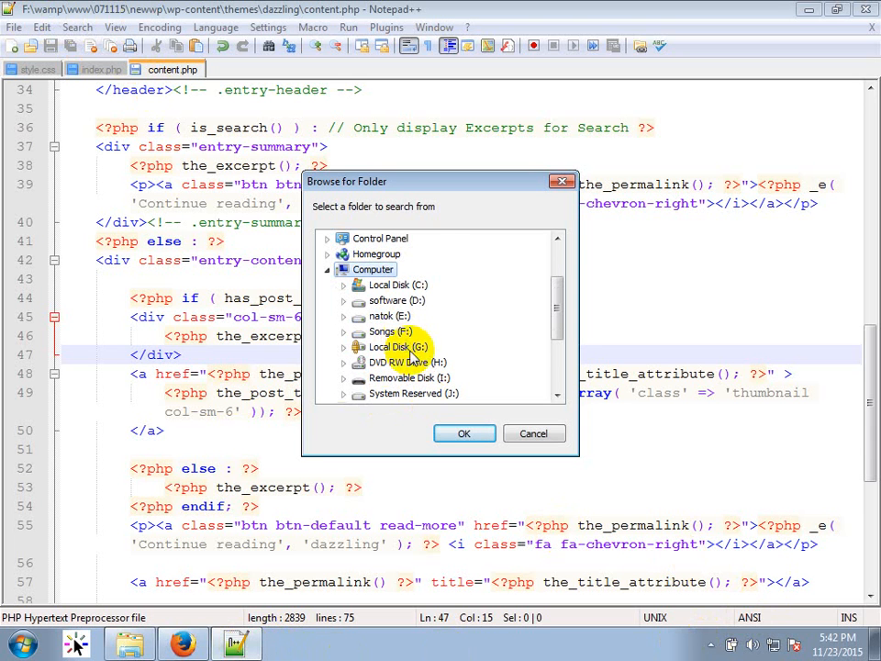
Set the search directory to F:\wamp\www\071115\newwp\wp-content\themes\dazzling.
double_click(376, 331)
scroll(427, 347, "down", 7)
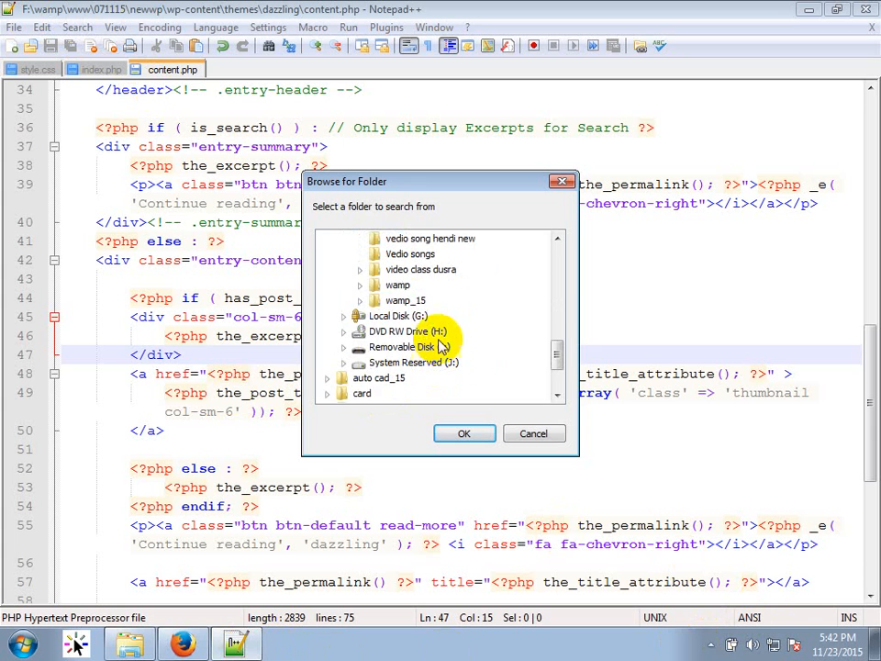
double_click(394, 286)
double_click(412, 394)
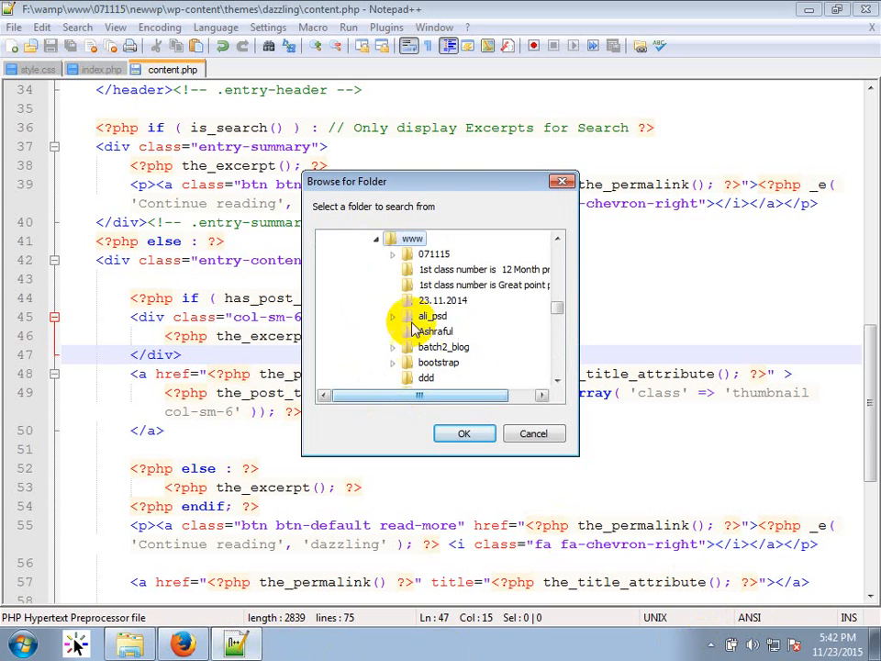
double_click(435, 257)
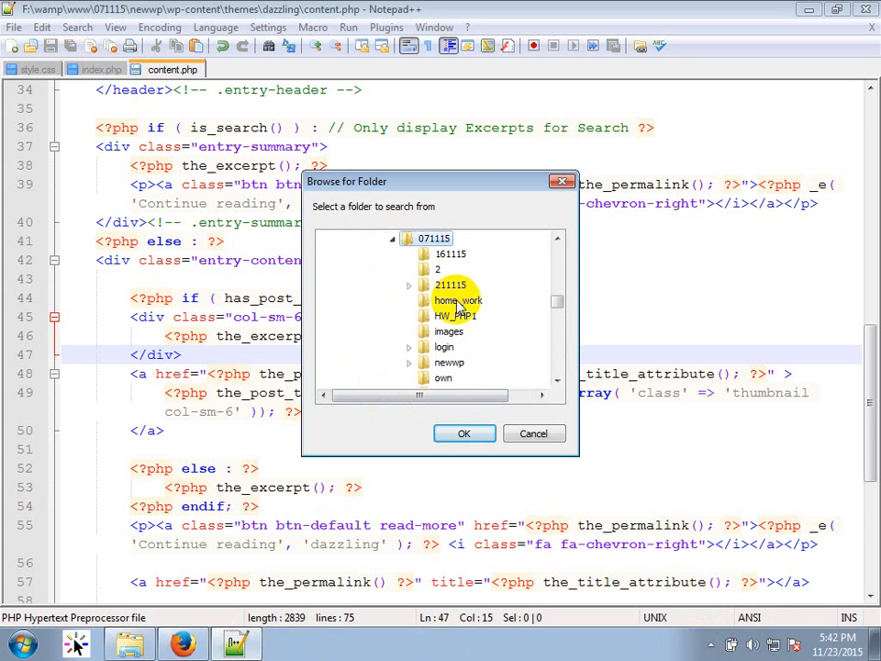
left_click(454, 364)
double_click(455, 364)
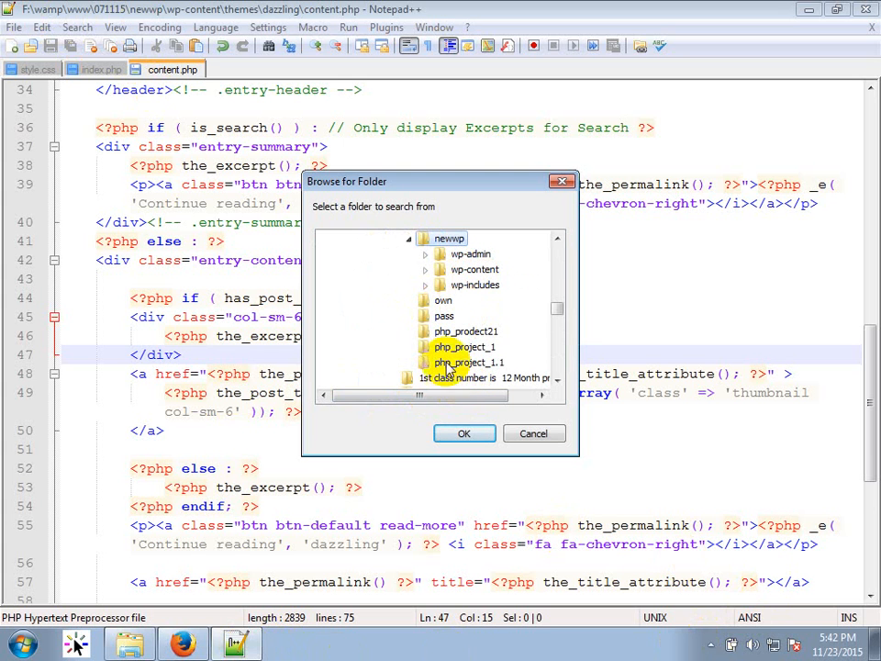
double_click(474, 270)
left_click(445, 238)
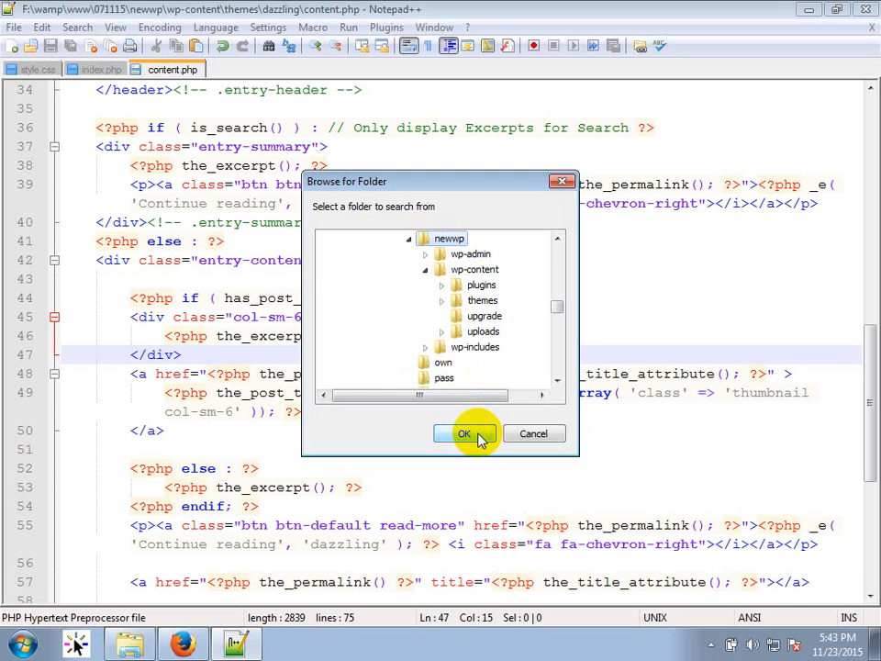
double_click(480, 301)
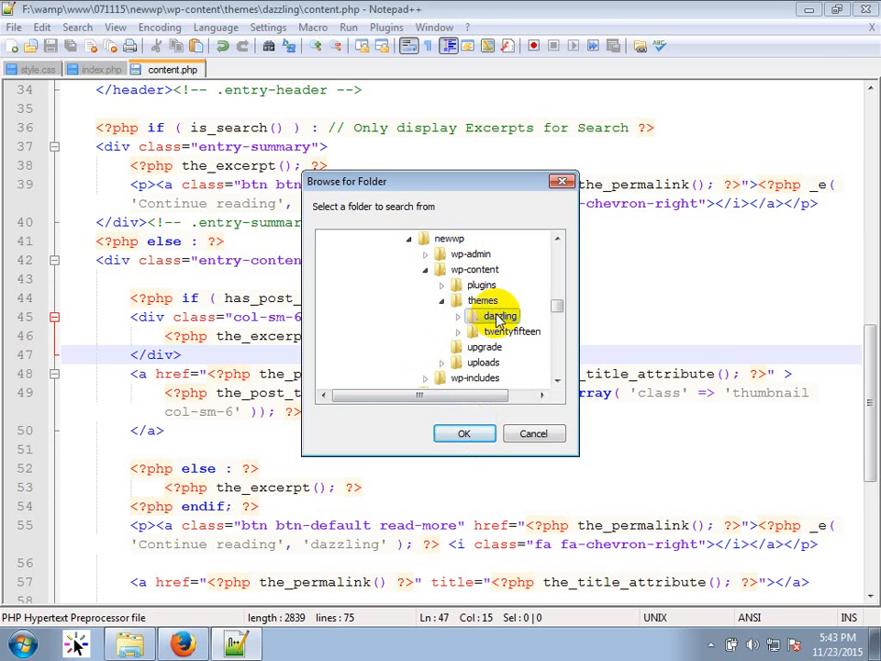
double_click(501, 314)
left_click(466, 435)
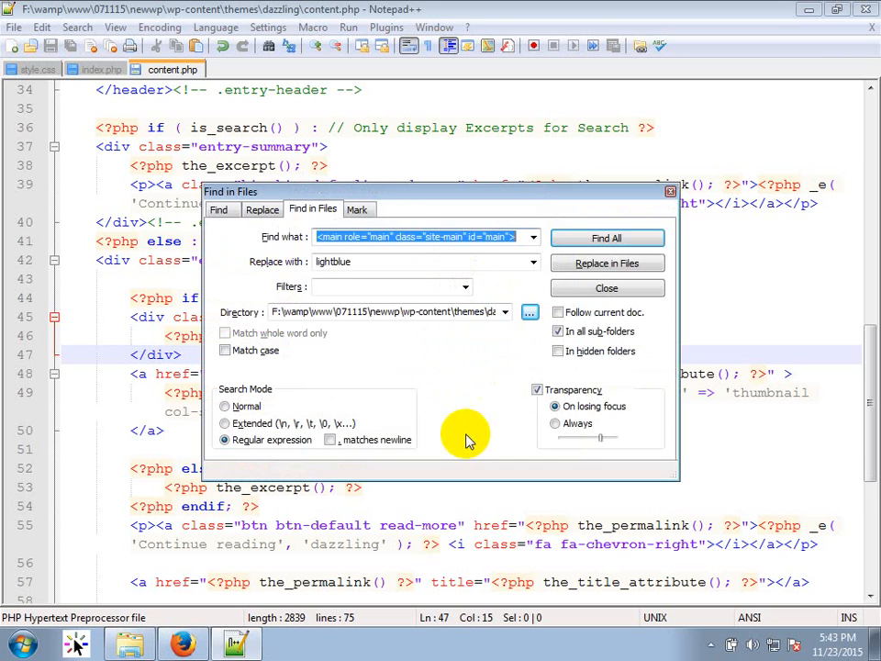
Run Find All for the main site-main tag (0 hits), then return to index.php.
left_click(607, 239)
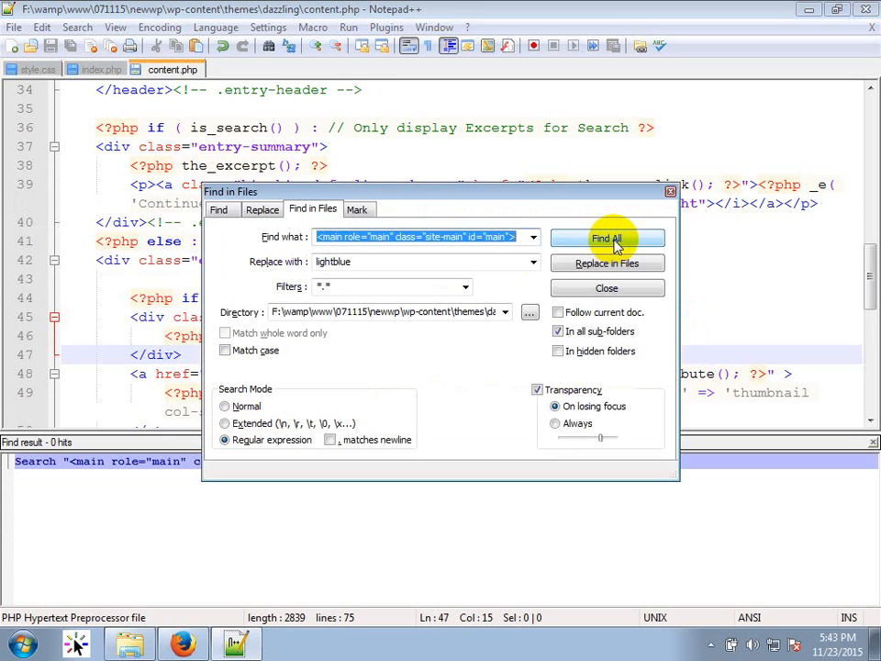
left_click_drag(611, 192, 631, 80)
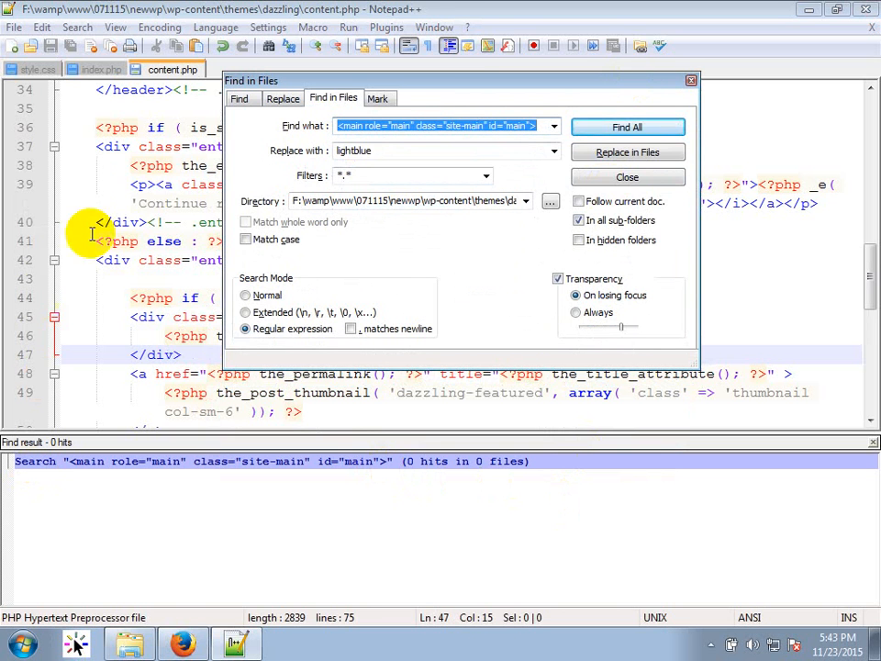
left_click_drag(463, 83, 420, 628)
left_click(337, 184)
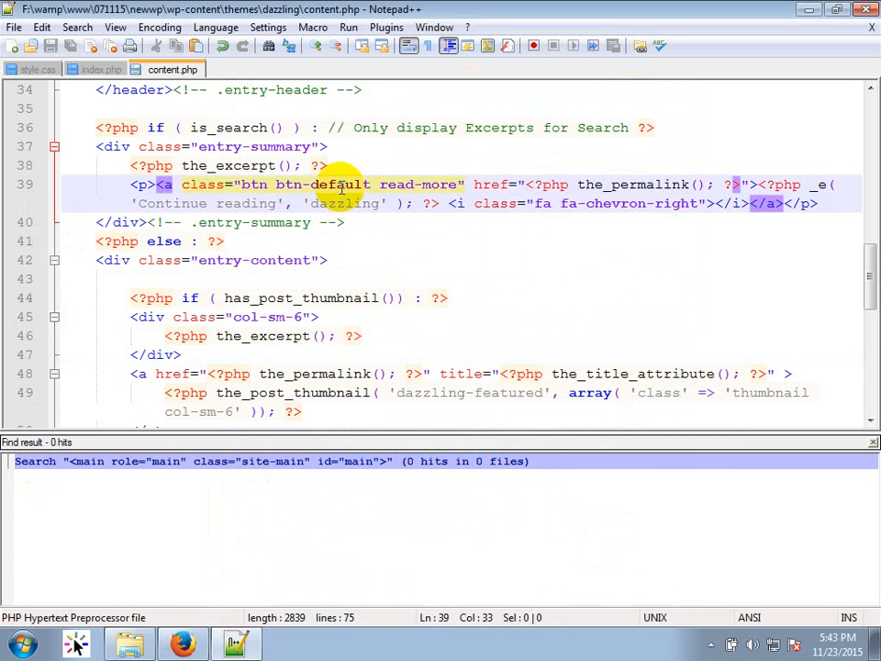
left_click(99, 71)
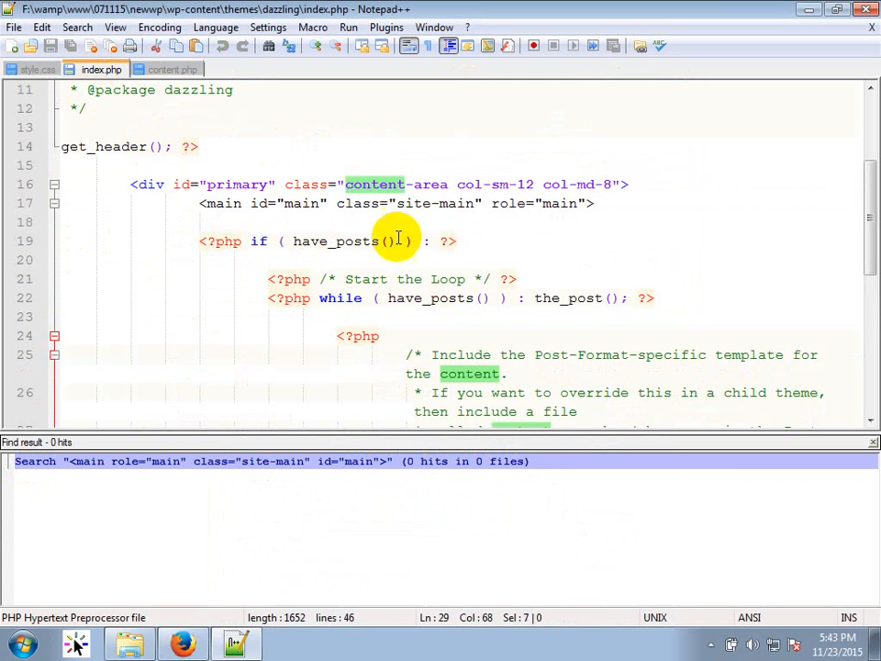
Copy site-main from index.php line 17 and search all theme files for it.
left_click(481, 205)
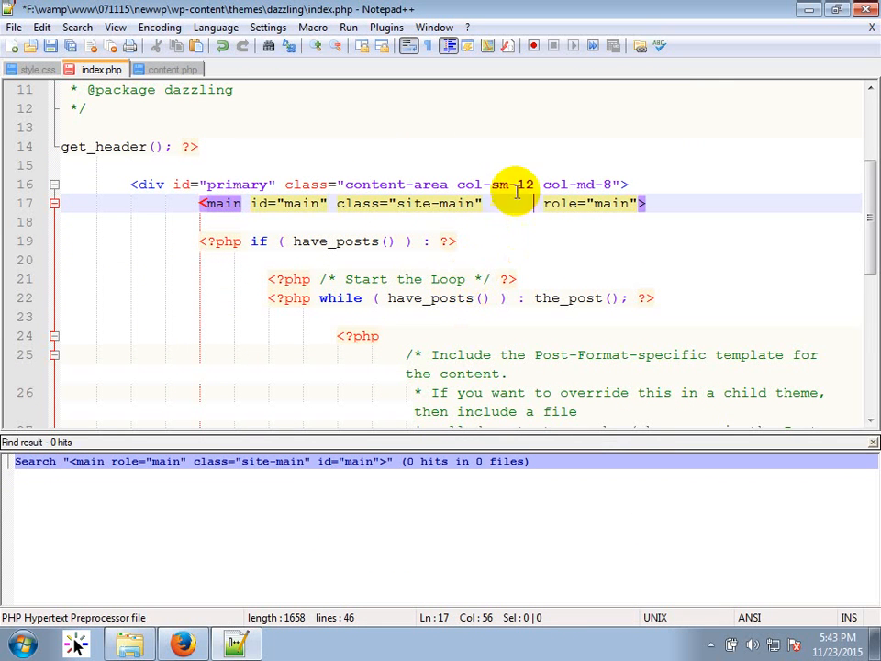
left_click_drag(543, 200, 487, 207)
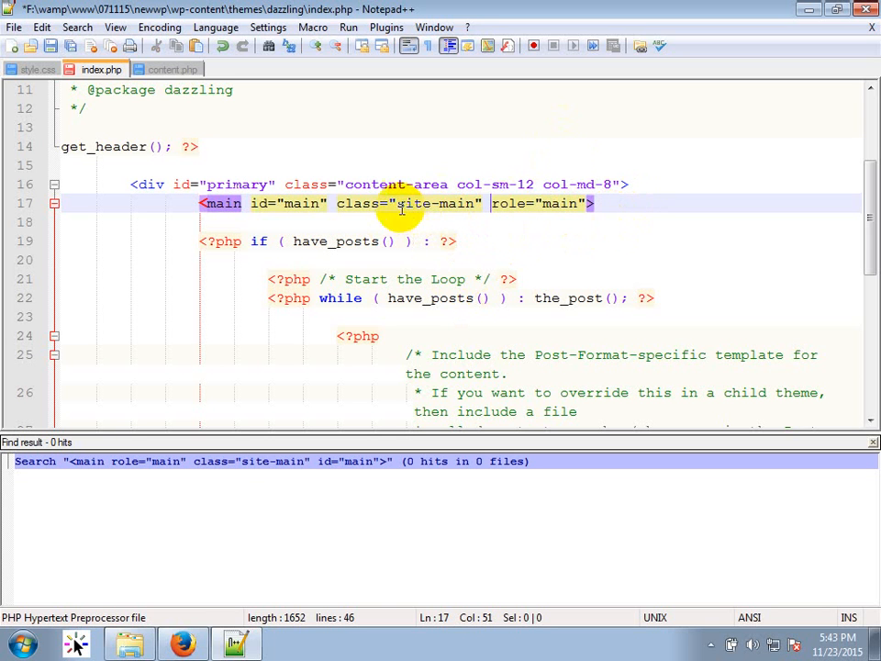
left_click_drag(398, 203, 474, 204)
key("ctrl+c")
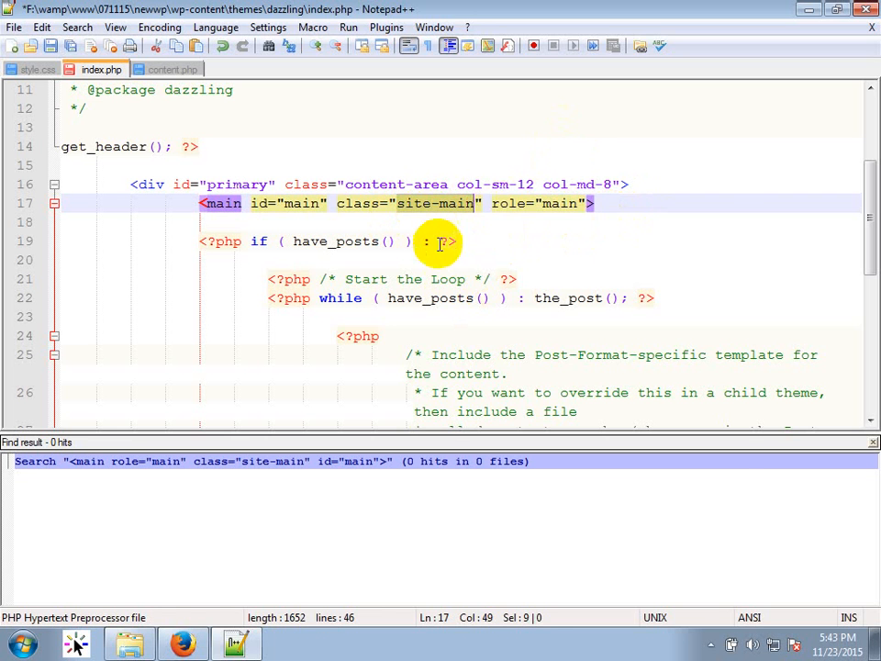
key("ctrl+shift+f")
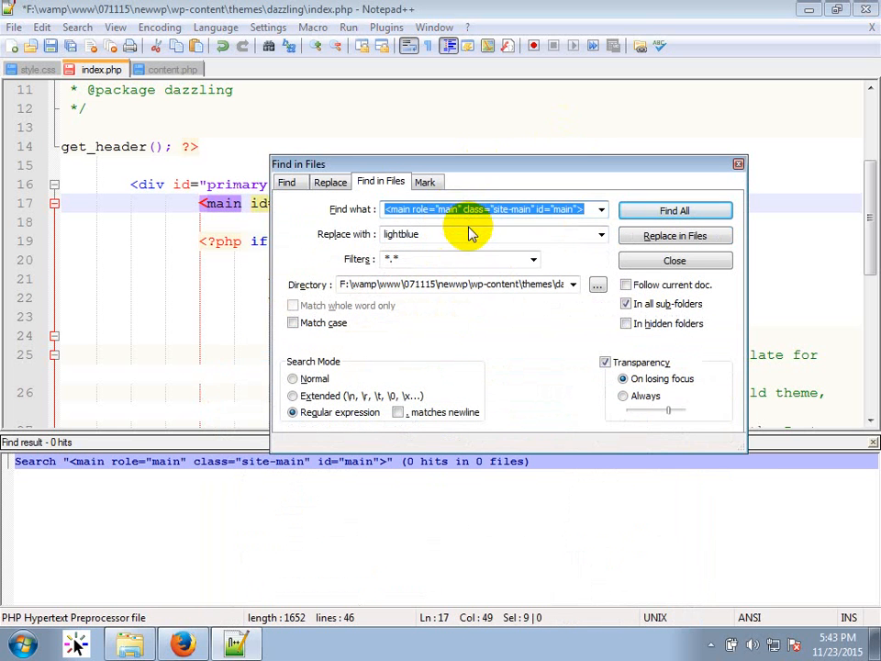
key("ctrl+v")
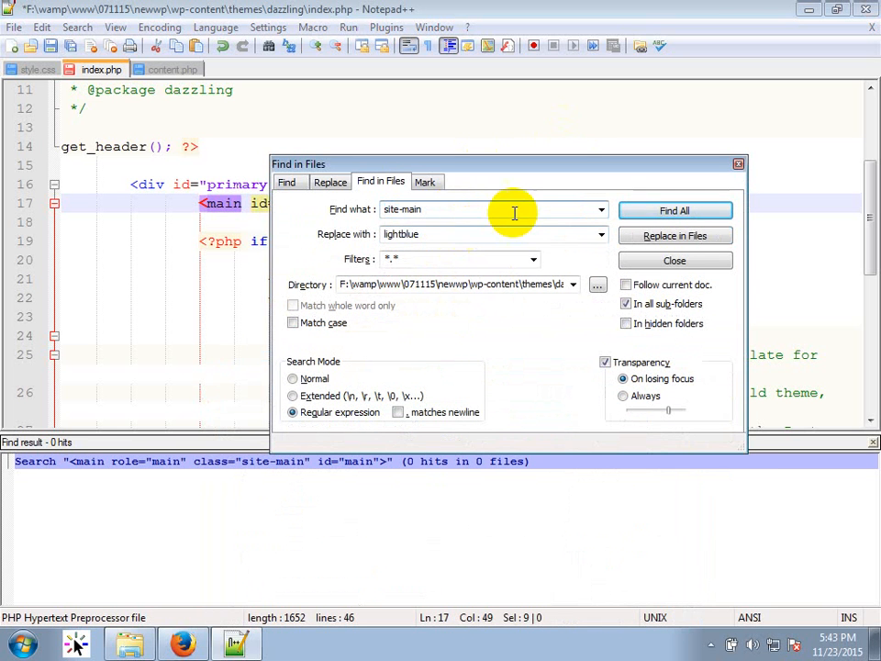
left_click(675, 210)
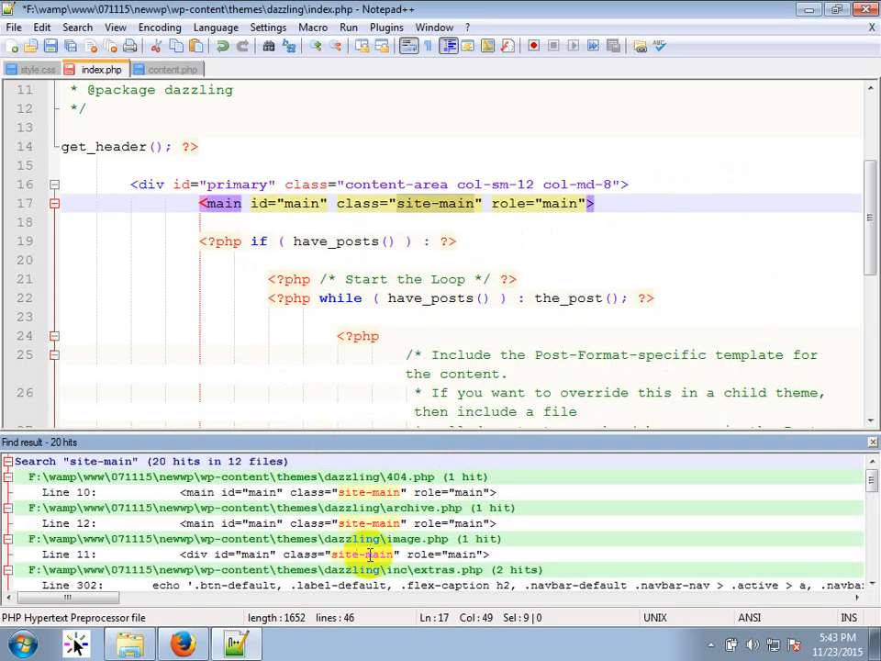
Review the site-main hits, opening single.php at its match and then closing it.
scroll(367, 550, "down", 3)
scroll(370, 543, "down", 5)
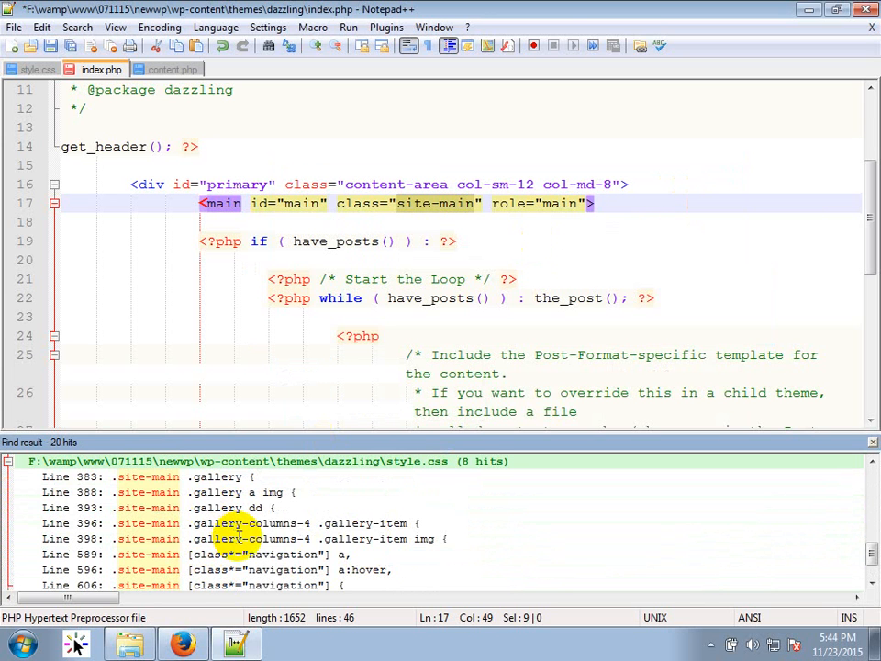
scroll(241, 527, "up", 1)
scroll(400, 525, "up", 1)
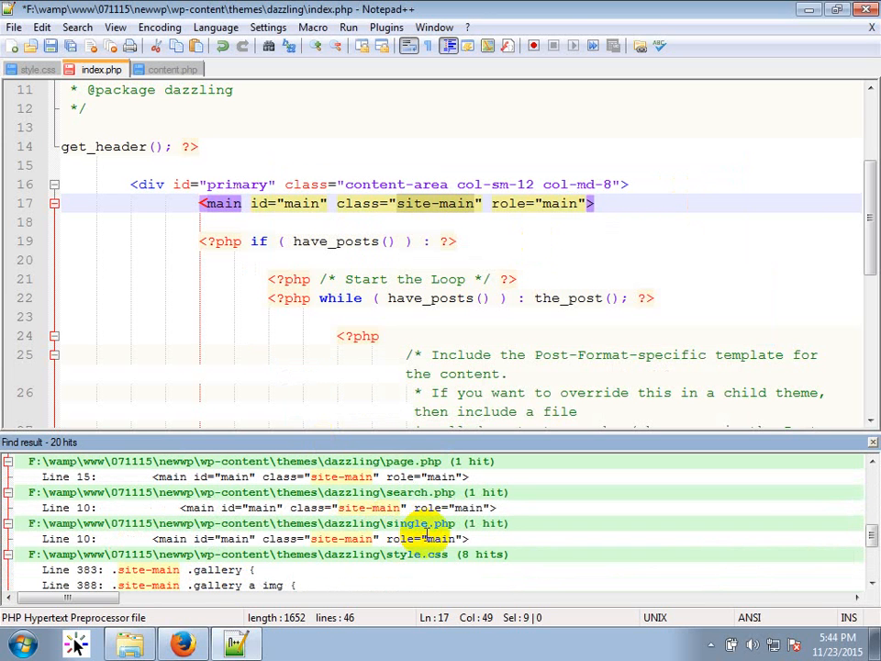
scroll(419, 521, "up", 1)
scroll(404, 514, "up", 1)
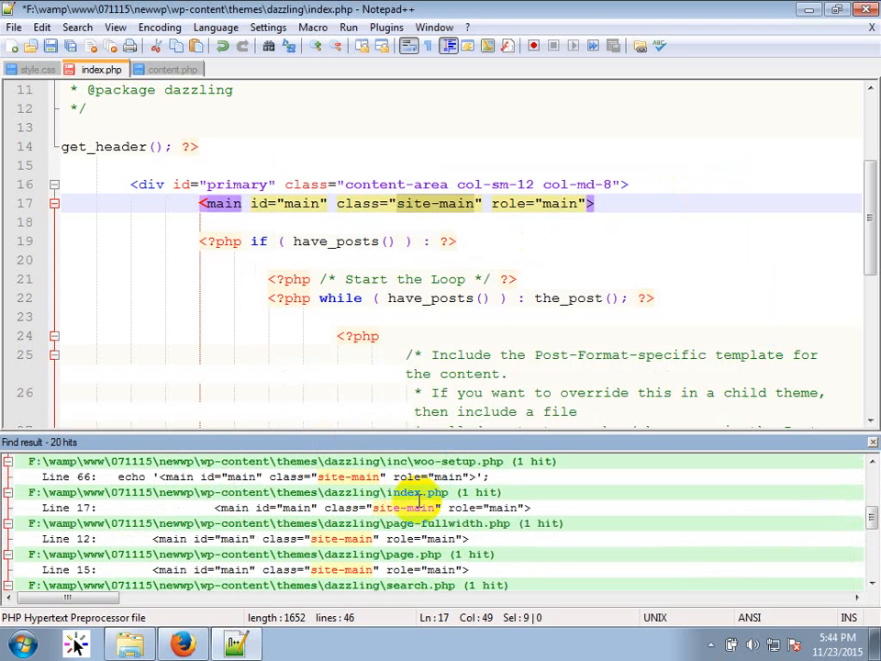
scroll(421, 500, "up", 1)
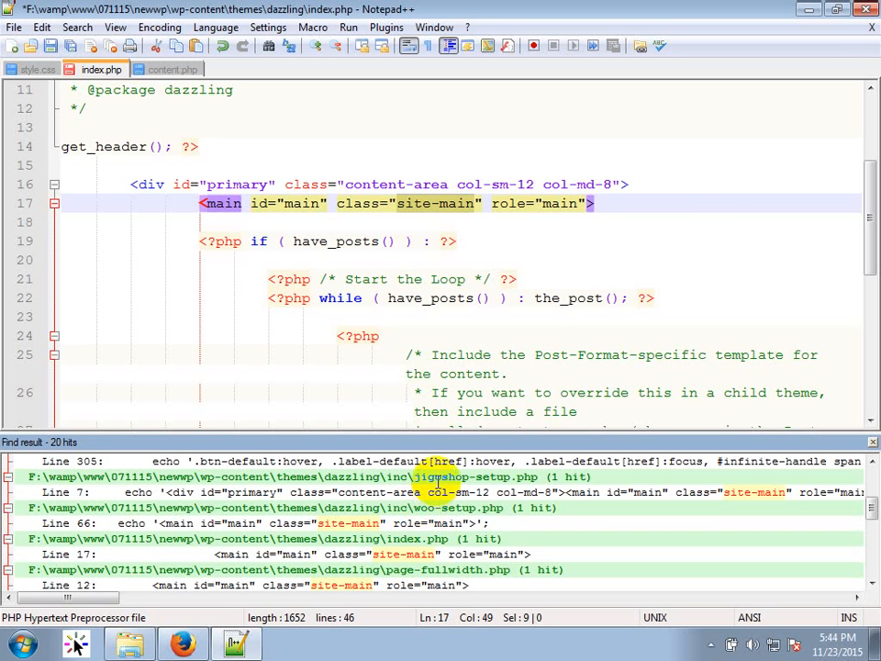
double_click(421, 540)
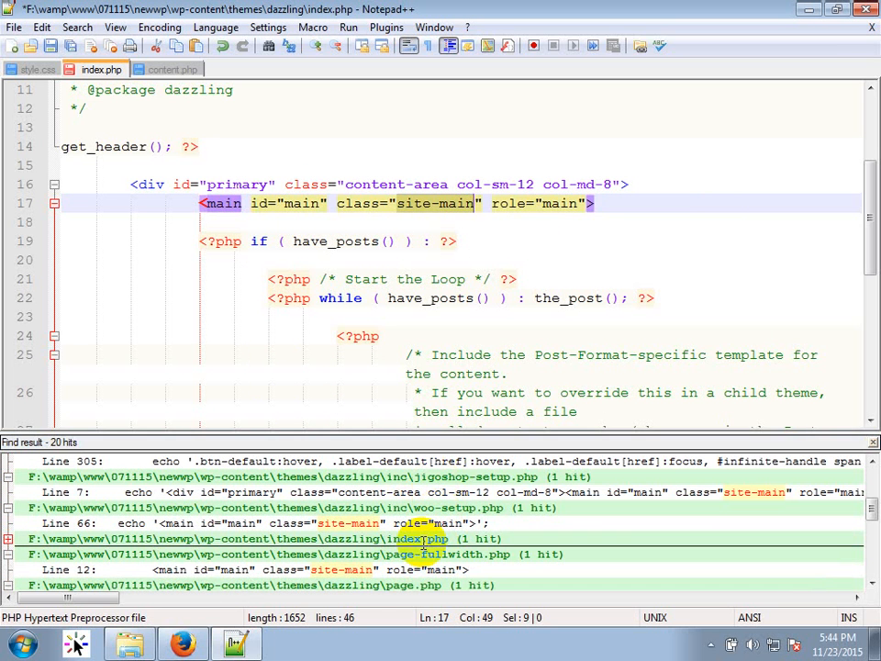
scroll(321, 560, "down", 2)
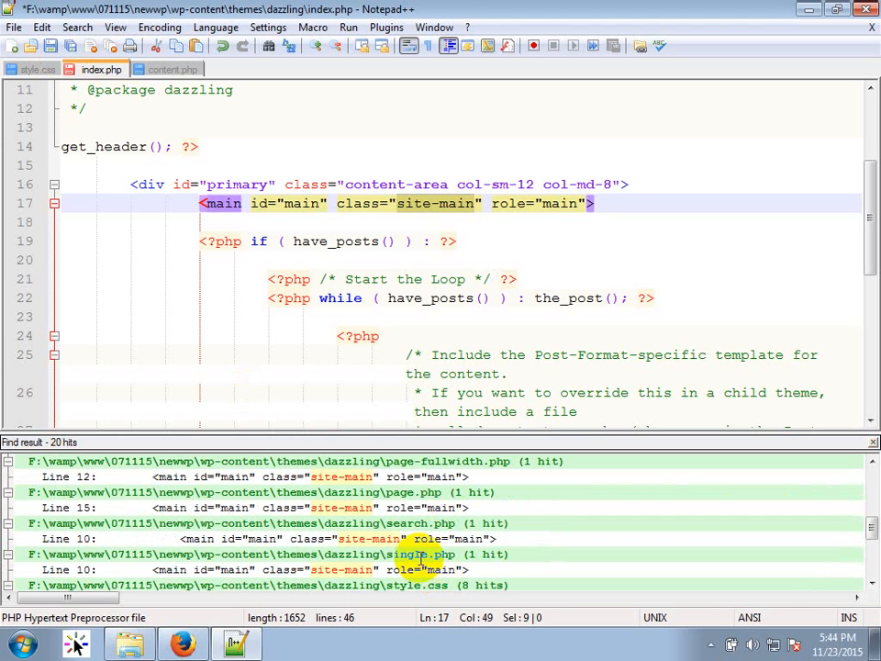
double_click(416, 555)
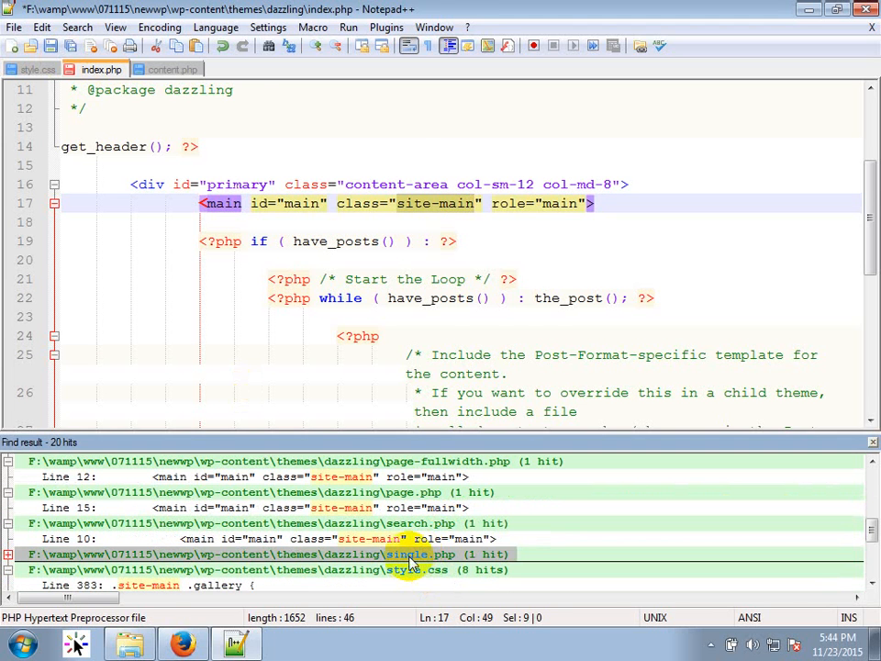
double_click(408, 556)
double_click(406, 570)
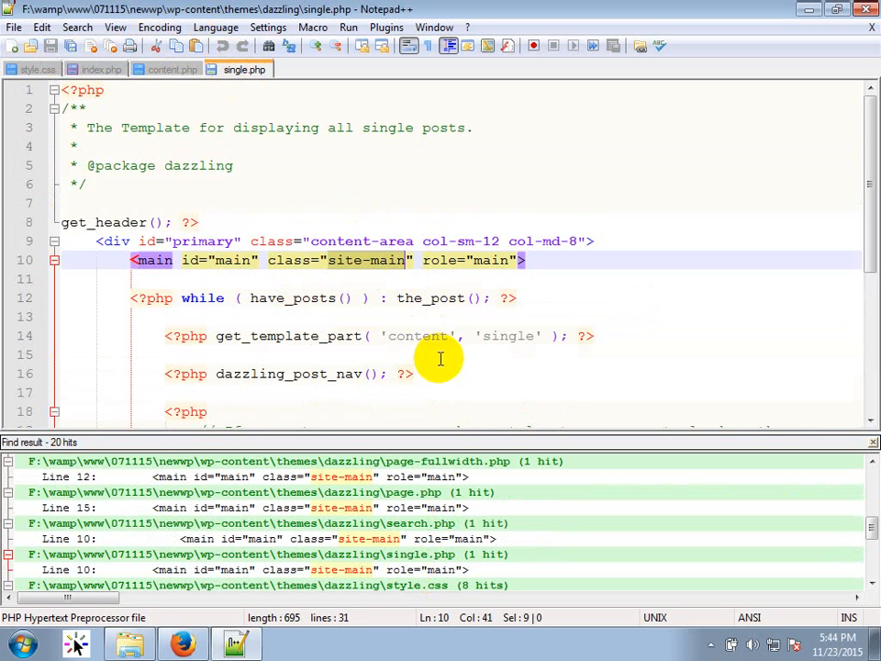
right_click(240, 75)
left_click(271, 83)
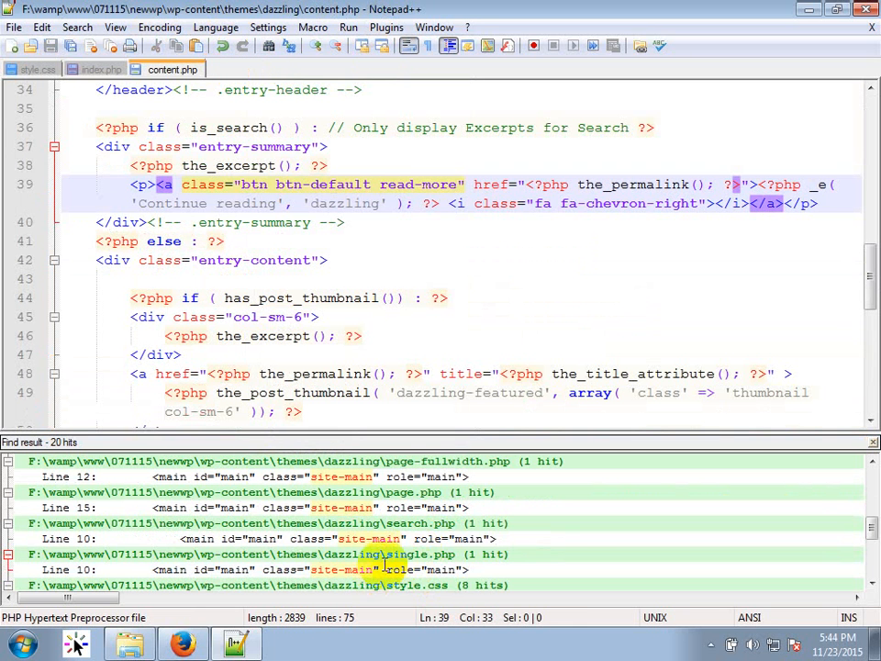
Open style.css at the site-main rule on line 383, then close the results and return to index.php.
scroll(385, 564, "down", 2)
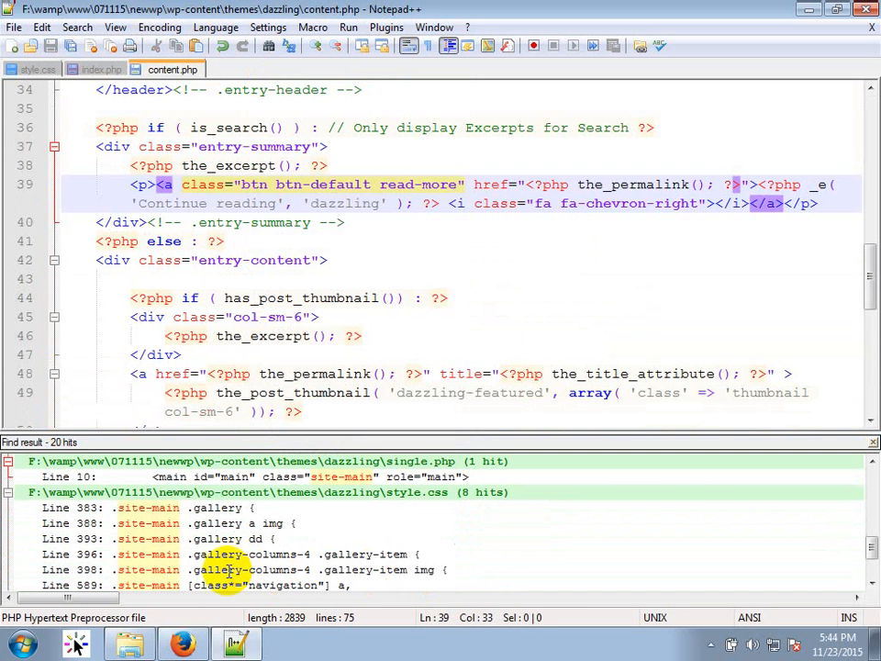
double_click(161, 510)
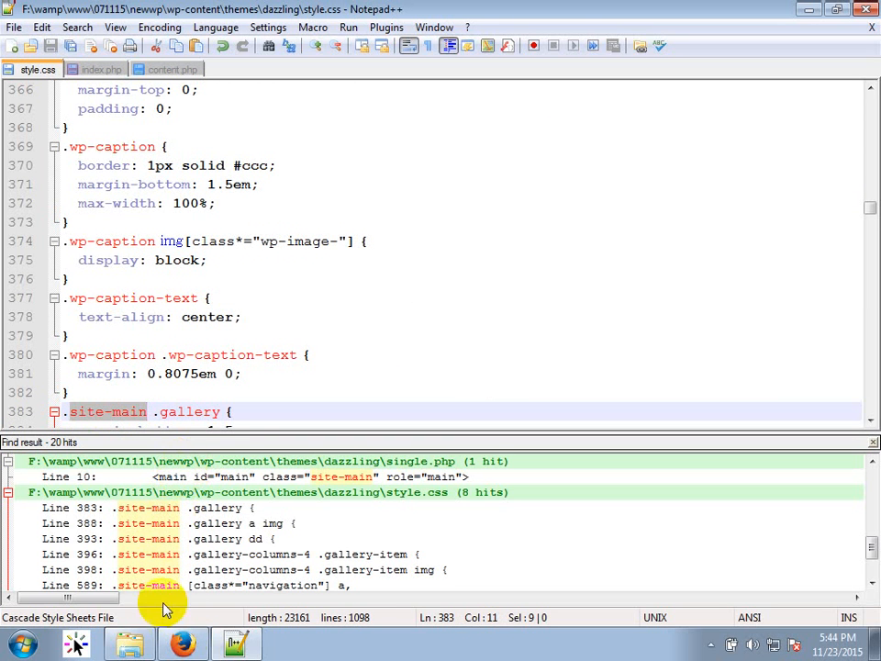
key("alt+Tab")
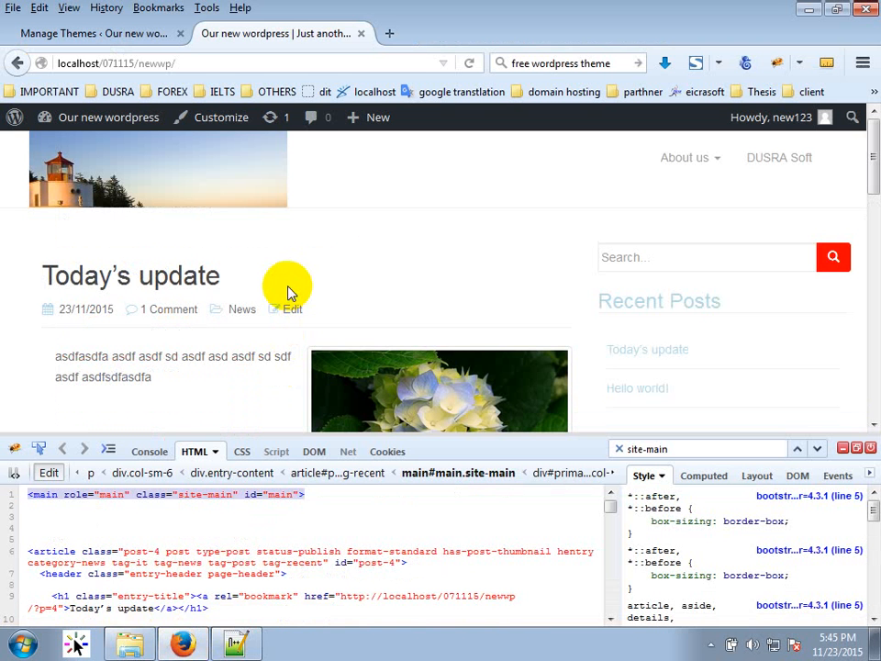
left_click(236, 644)
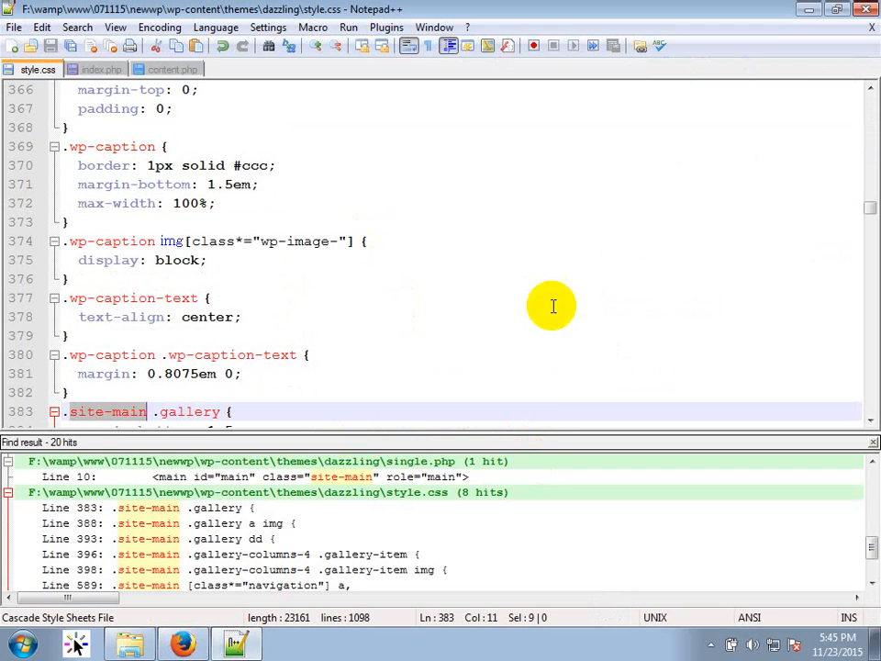
left_click(872, 443)
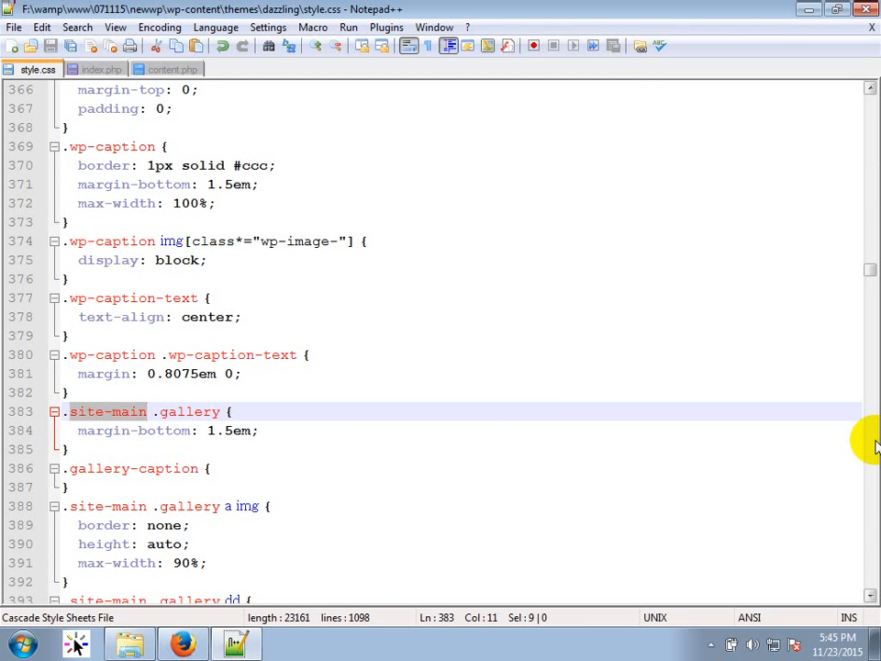
left_click(111, 71)
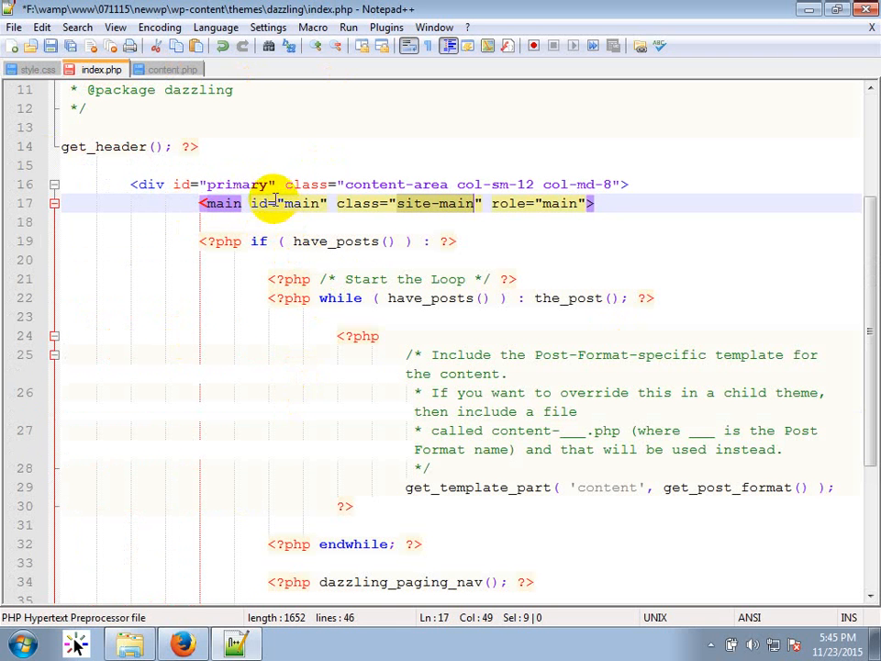
Examine the get_template_part call and its 'content' argument on index.php line 29.
left_click(221, 206)
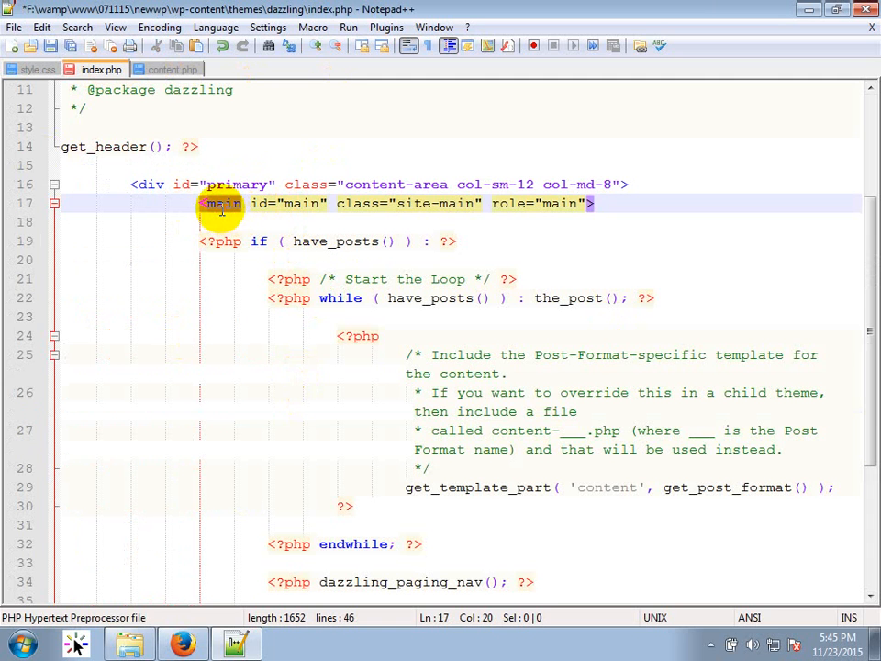
left_click_drag(405, 487, 839, 476)
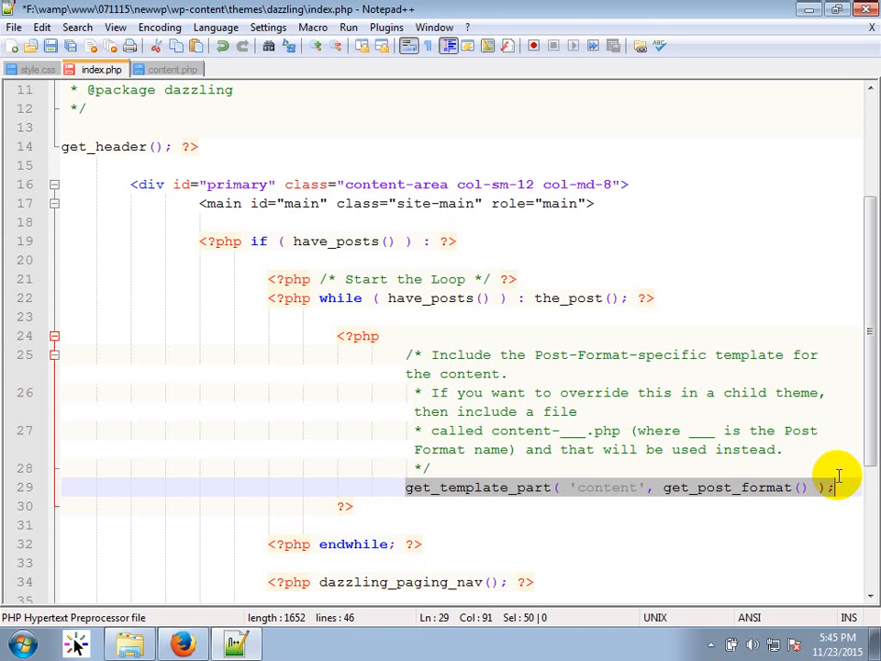
left_click(590, 489)
double_click(597, 490)
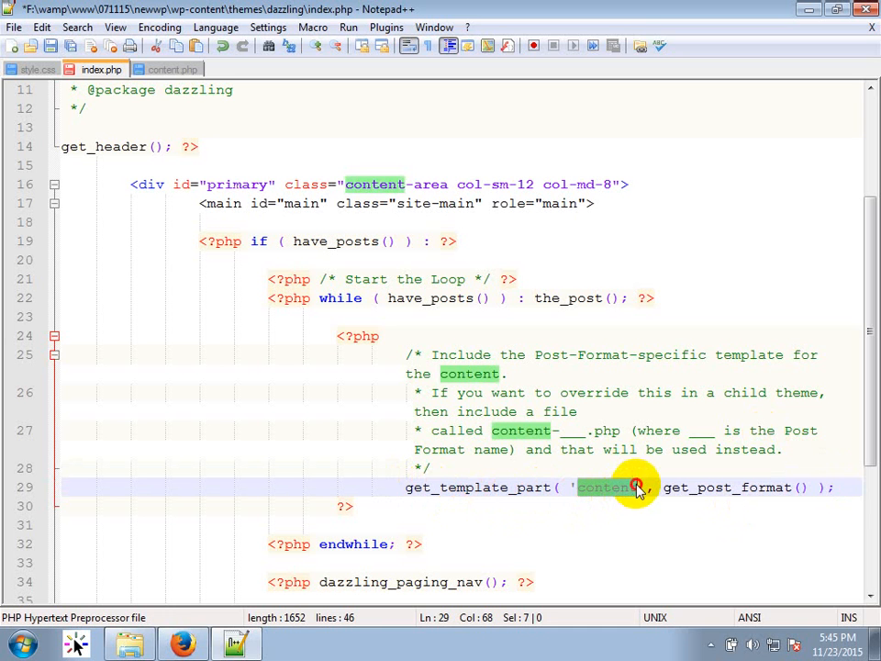
left_click(635, 486)
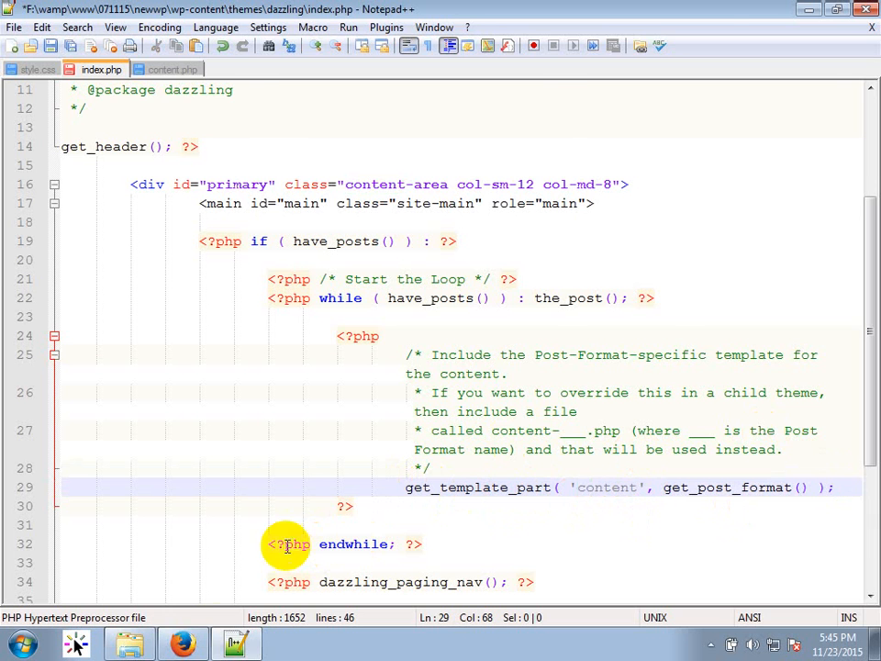
Change line 29 to load 'content-page', then revert it to 'content'.
left_click(127, 644)
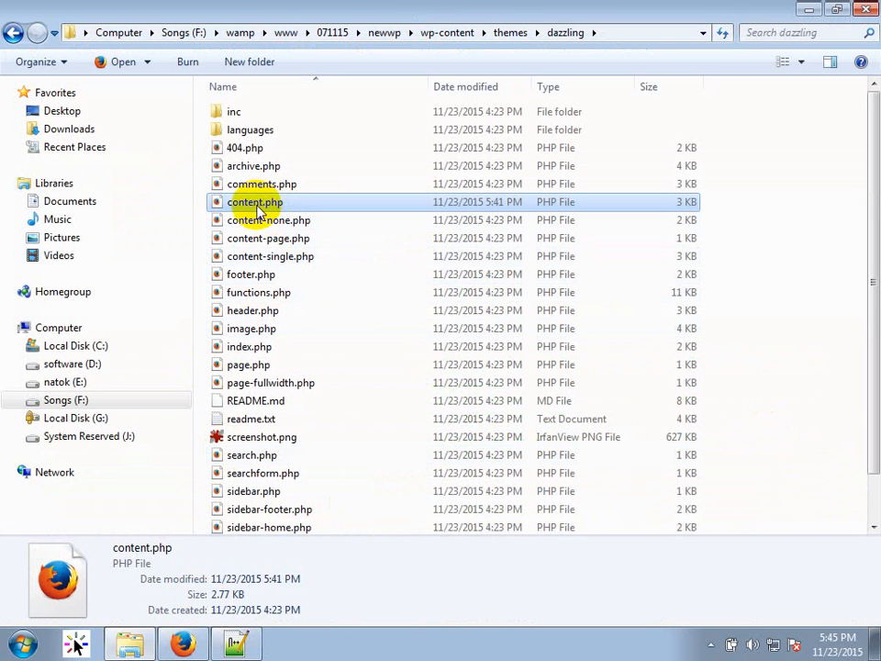
left_click(292, 237)
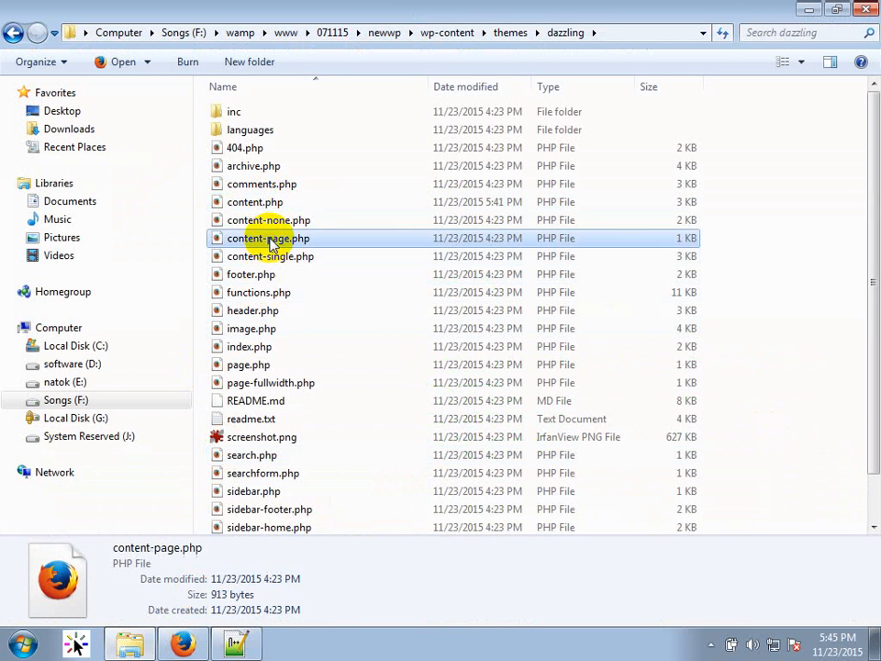
key("F2")
key("ctrl+c")
left_click(235, 645)
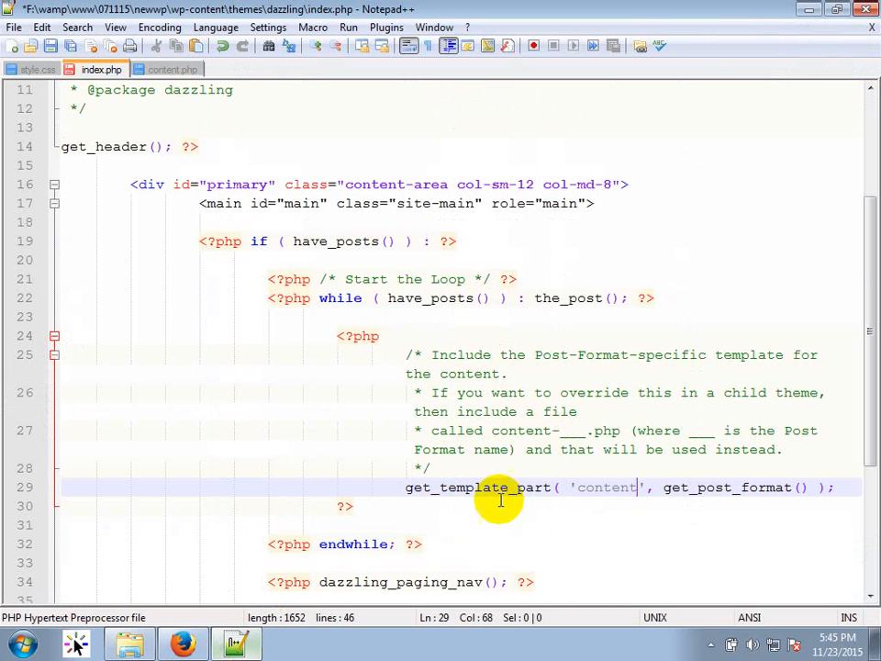
double_click(601, 487)
key("ctrl+v")
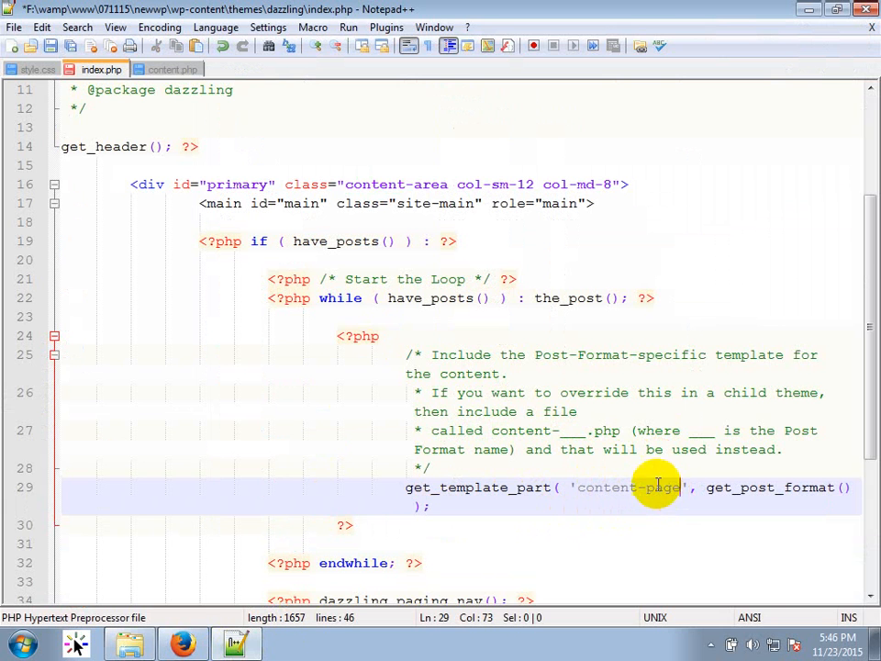
key("BackSpace")
key("BackSpace")
key("BackSpace")
key("BackSpace")
key("BackSpace")
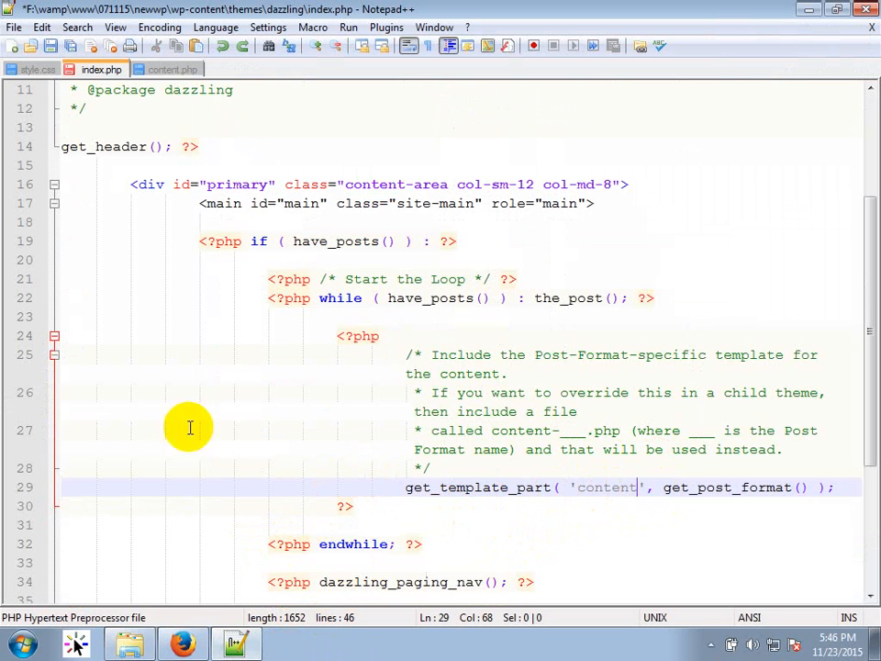
Inspect content.php's article block from line 7 through line 75.
left_click(170, 71)
scroll(167, 207, "up", 11)
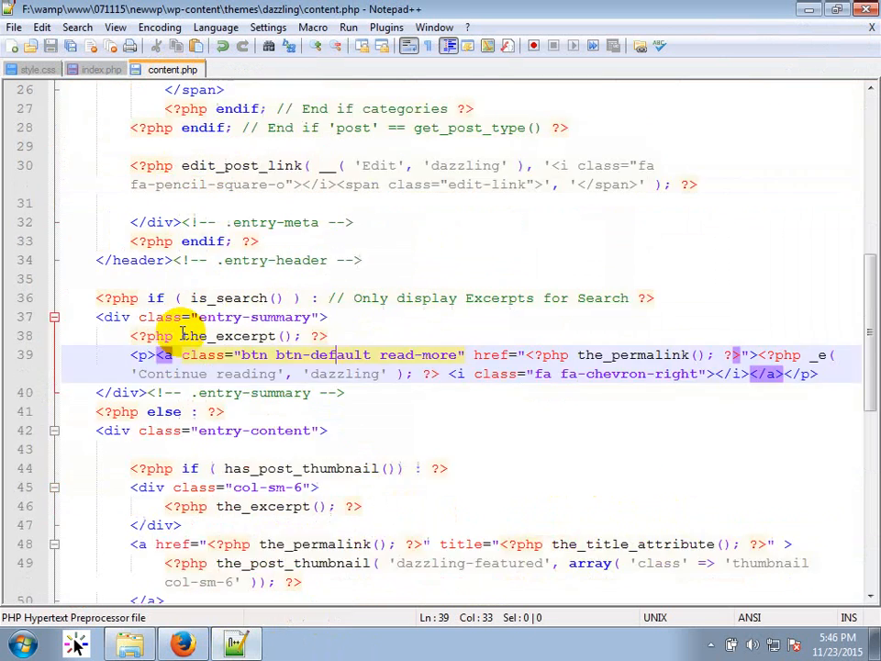
left_click(54, 203)
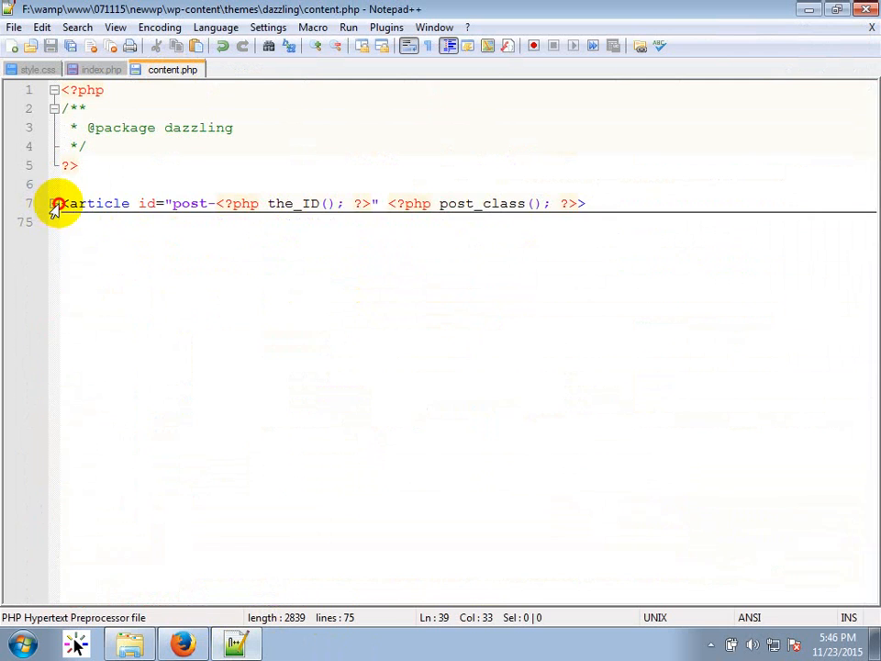
left_click_drag(63, 203, 241, 246)
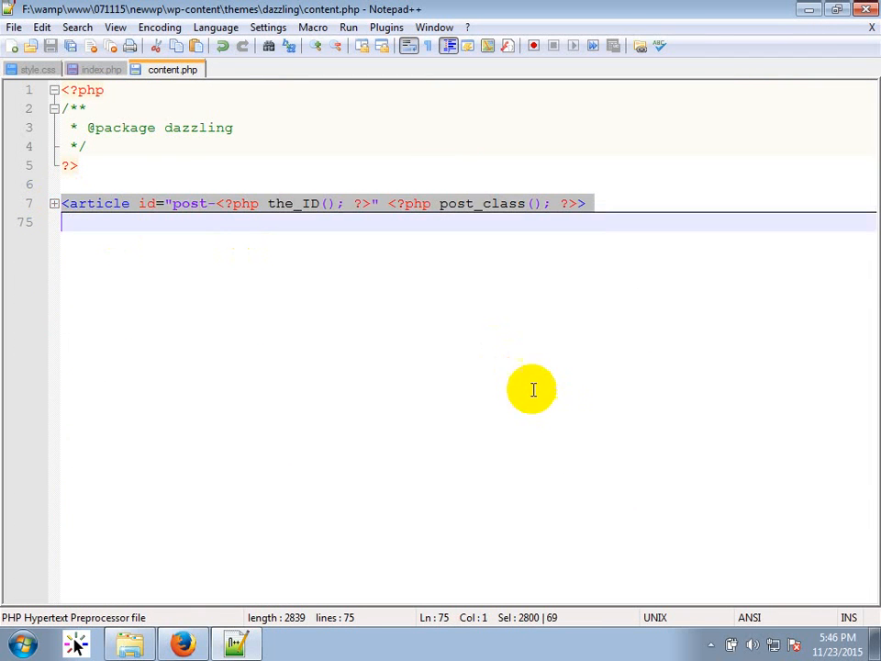
left_click(102, 71)
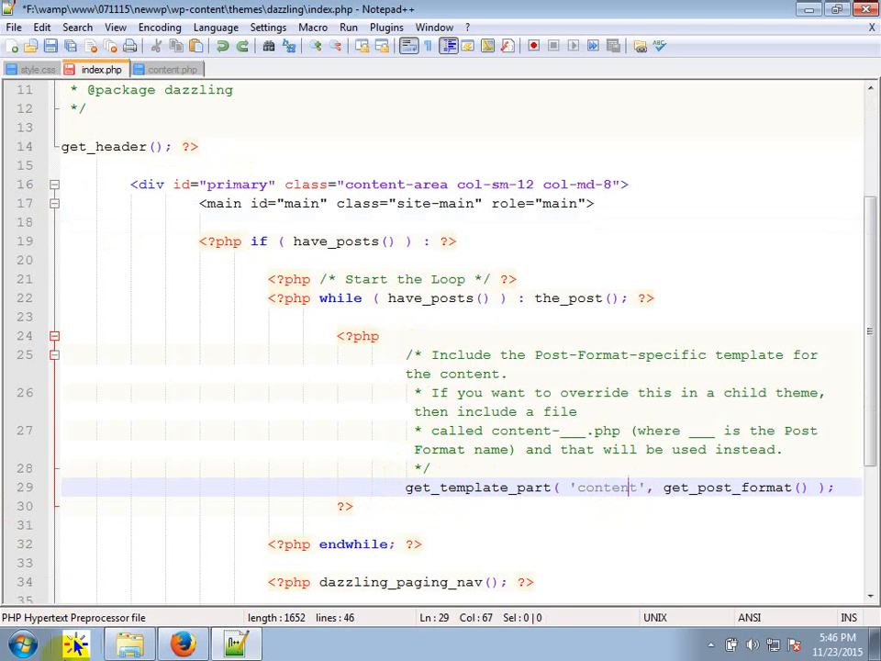
Select get_template_part( 'content' on line 29 as the search text.
left_click(135, 648)
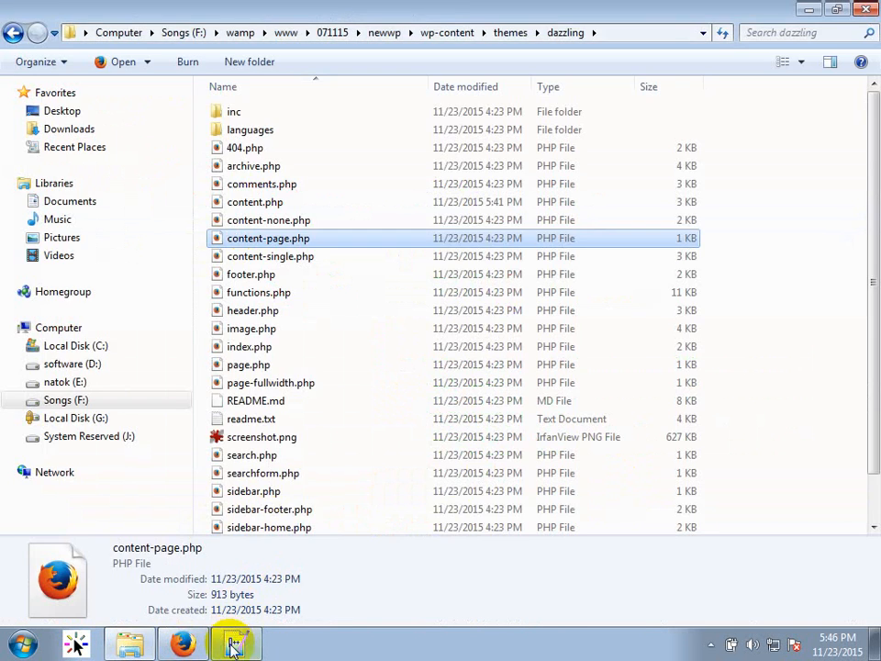
left_click(236, 645)
scroll(207, 477, "down", 3)
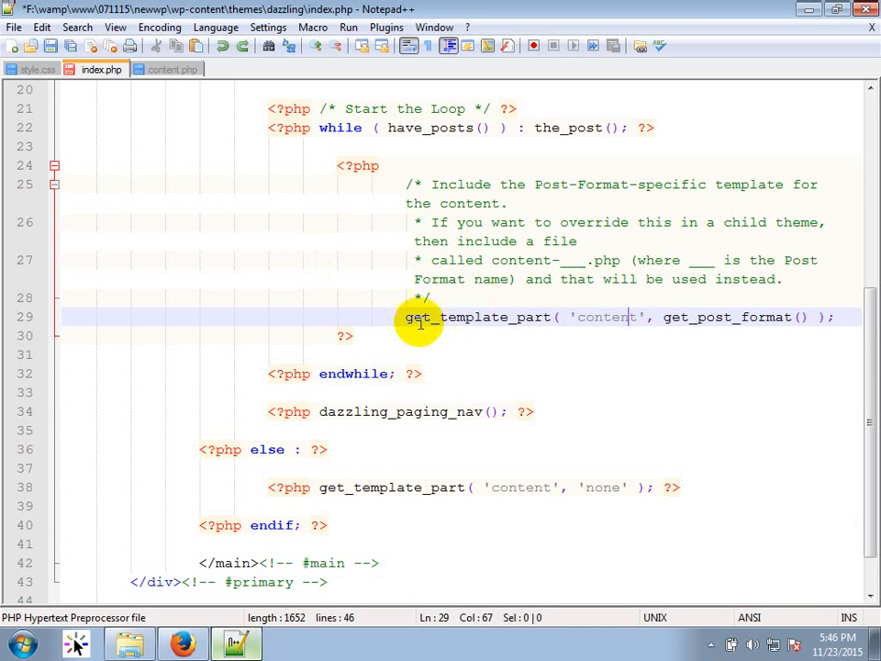
left_click_drag(405, 317, 638, 315)
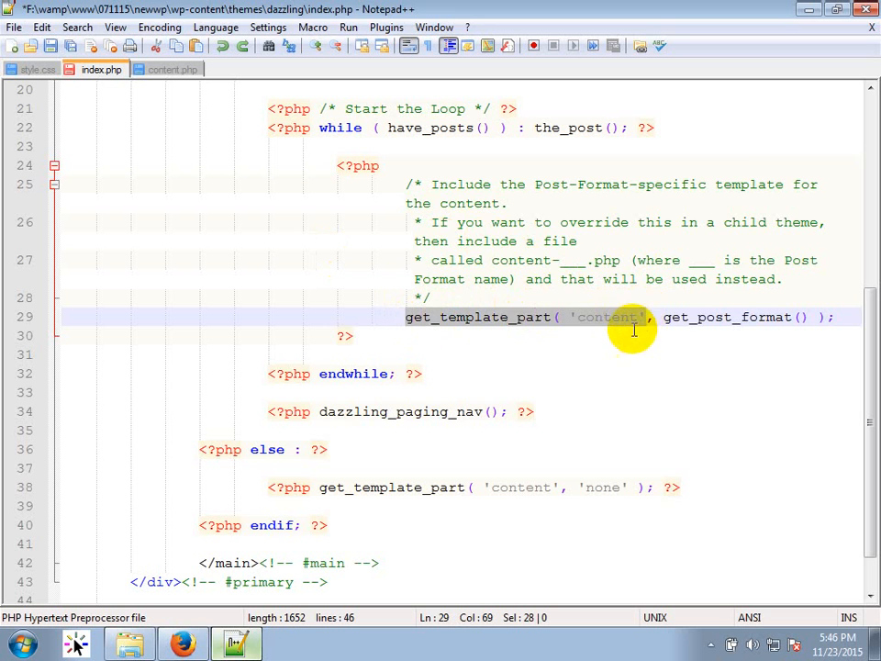
key("ctrl+f")
Search the theme for the template call, then trim the search text to ( 'content'.
left_click(380, 181)
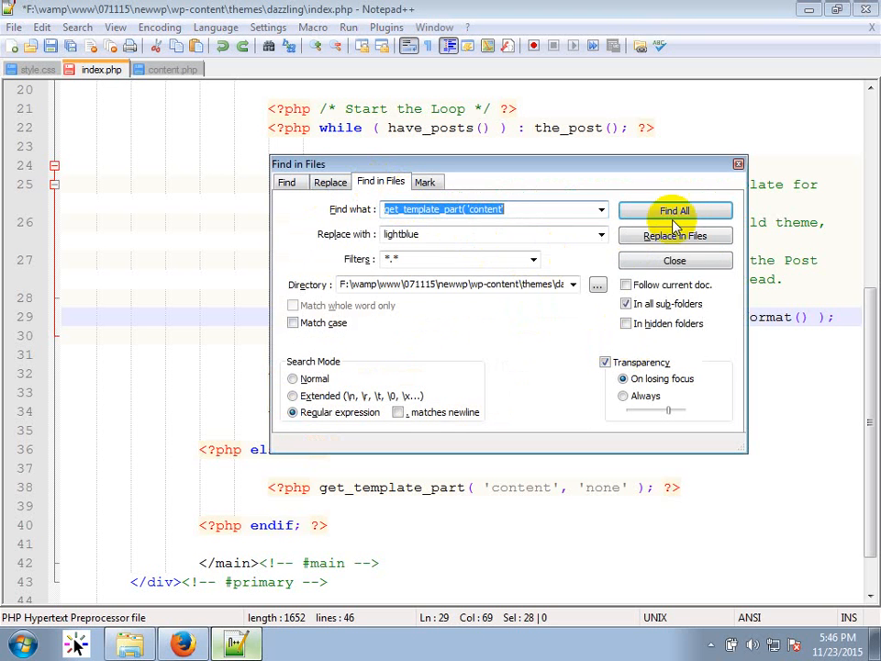
left_click(675, 211)
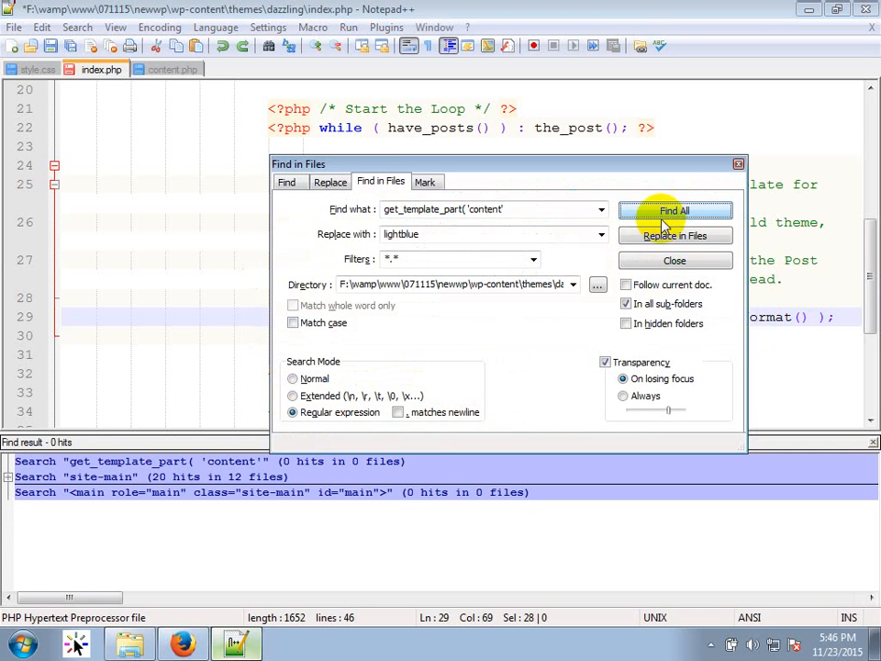
left_click(552, 208)
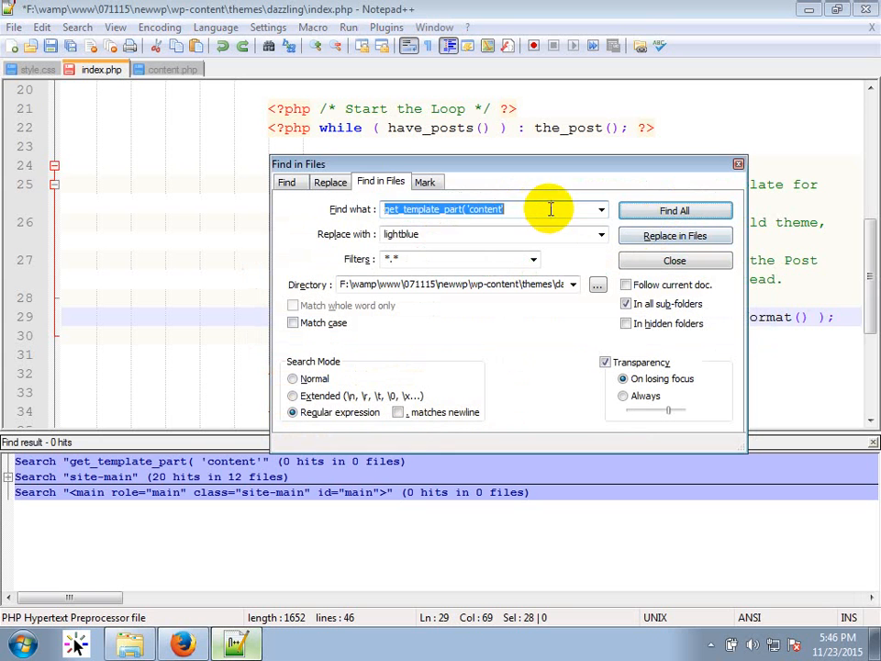
left_click(553, 208)
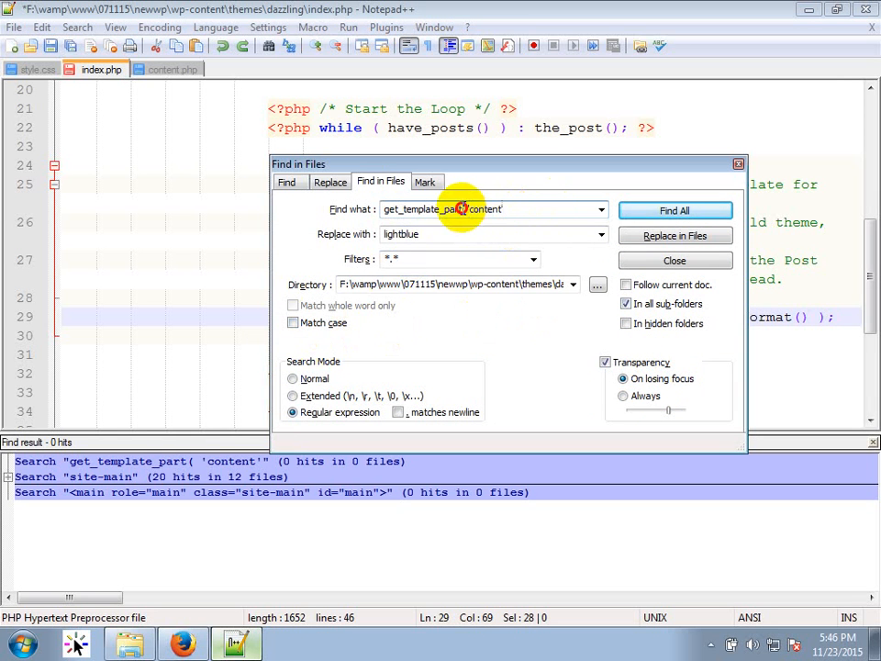
left_click_drag(462, 208, 320, 209)
key("Delete")
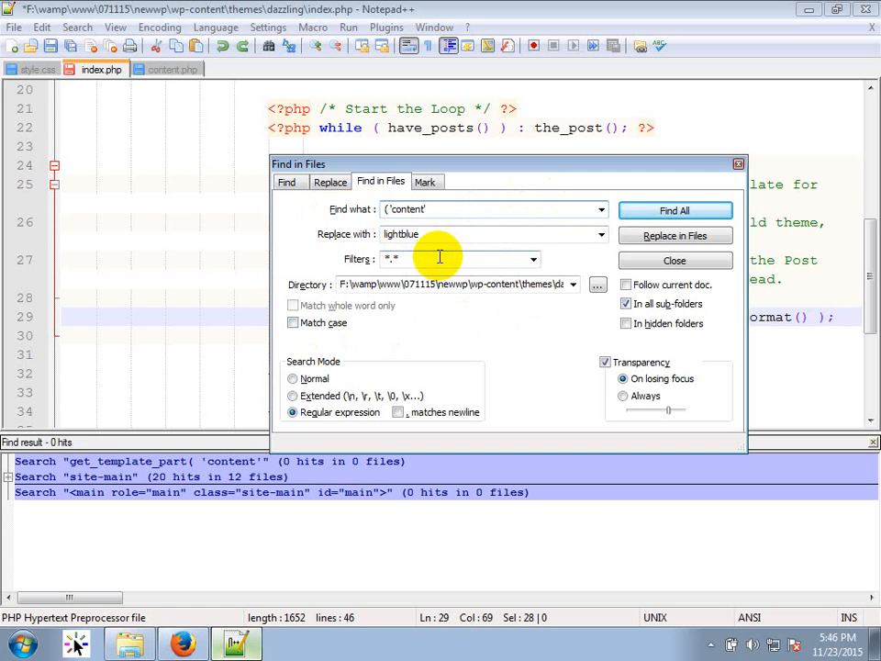
left_click(675, 211)
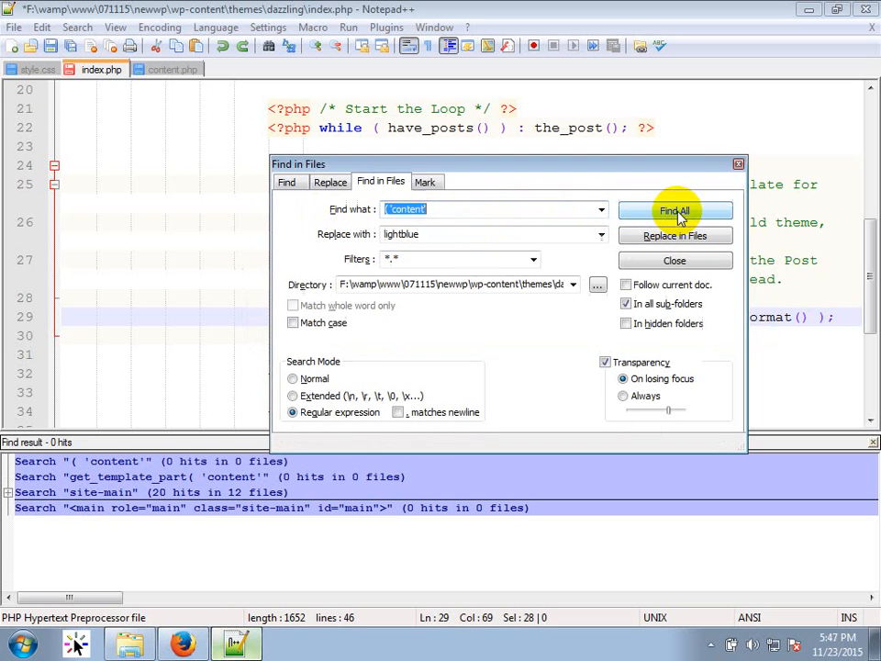
Search for 'content' (9 hits in 6 files) and jump to index.php line 29's match.
left_click(423, 209)
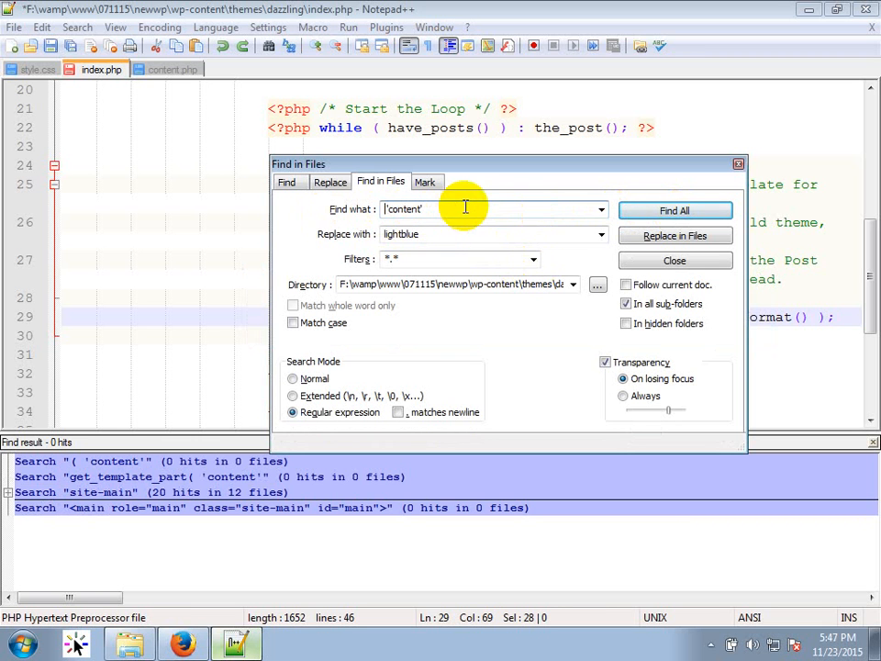
left_click(675, 212)
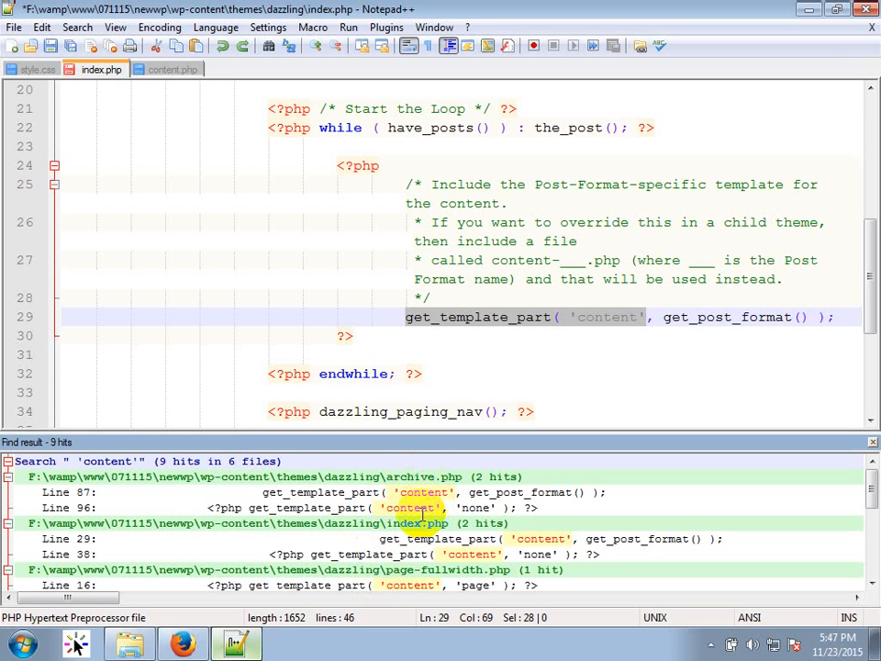
scroll(448, 543, "down", 1)
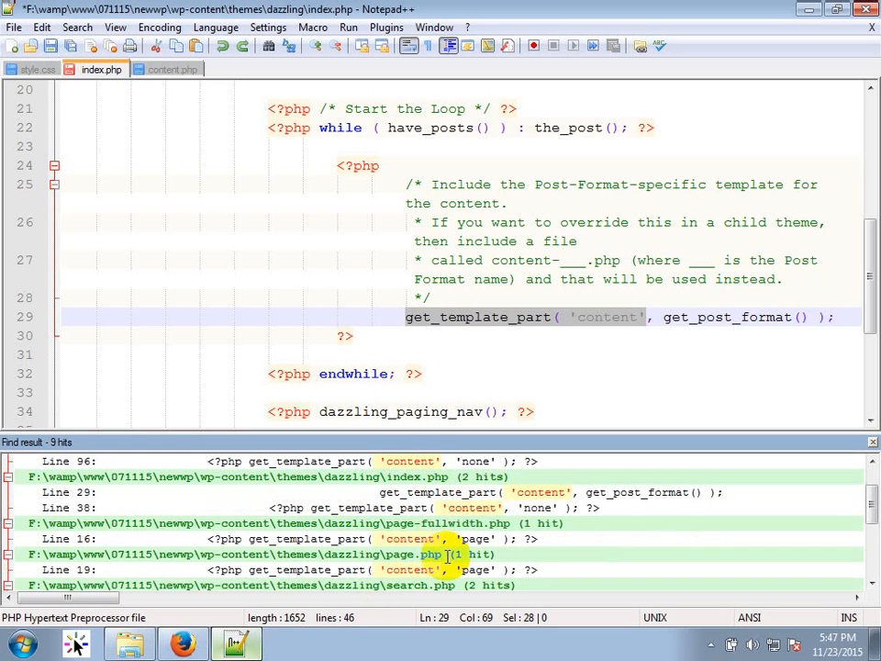
double_click(448, 494)
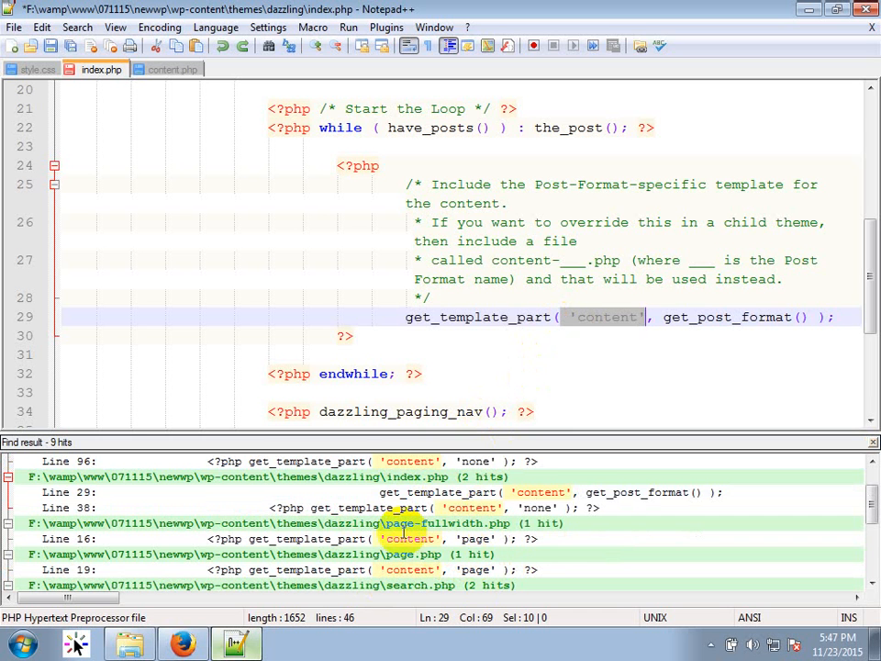
scroll(502, 549, "down", 1)
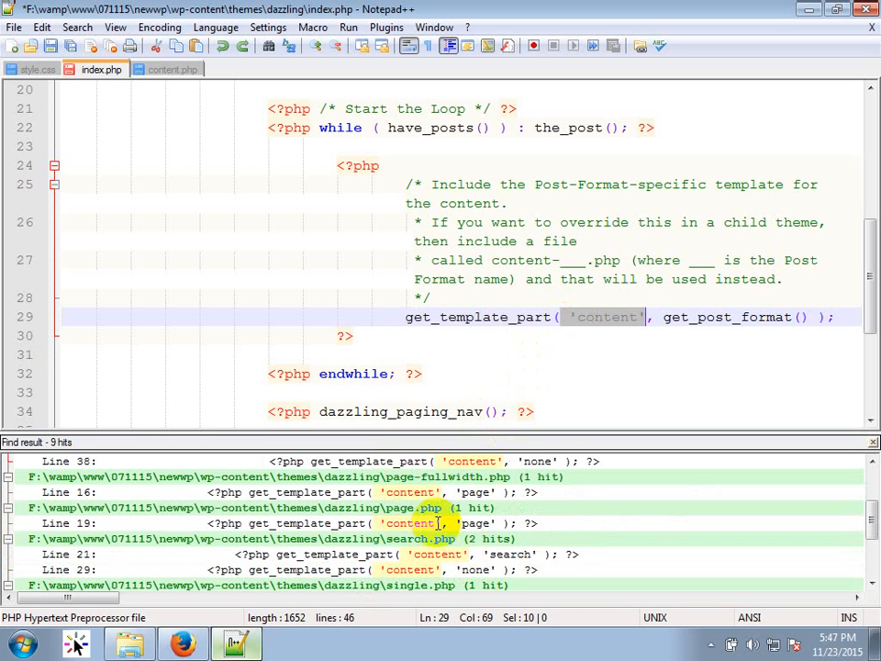
scroll(404, 521, "down", 2)
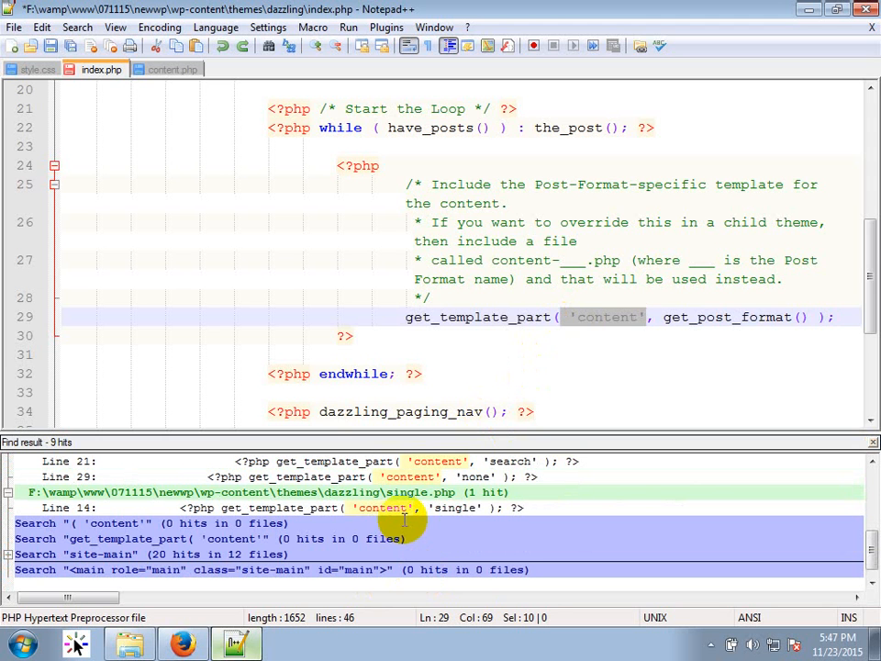
Unfold content.php's article block and review its thumbnail code and closing div around lines 47-49.
left_click(157, 70)
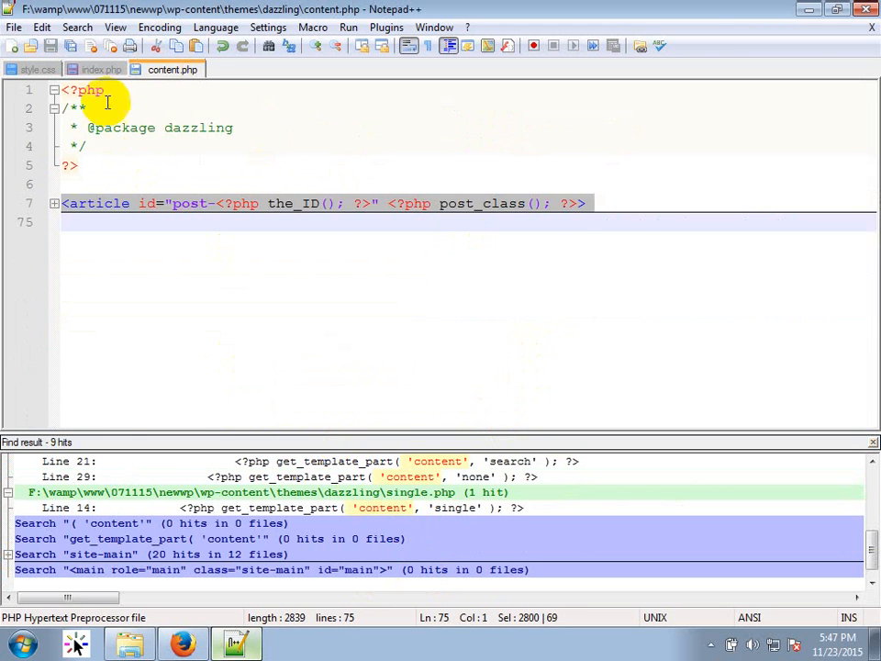
left_click(100, 70)
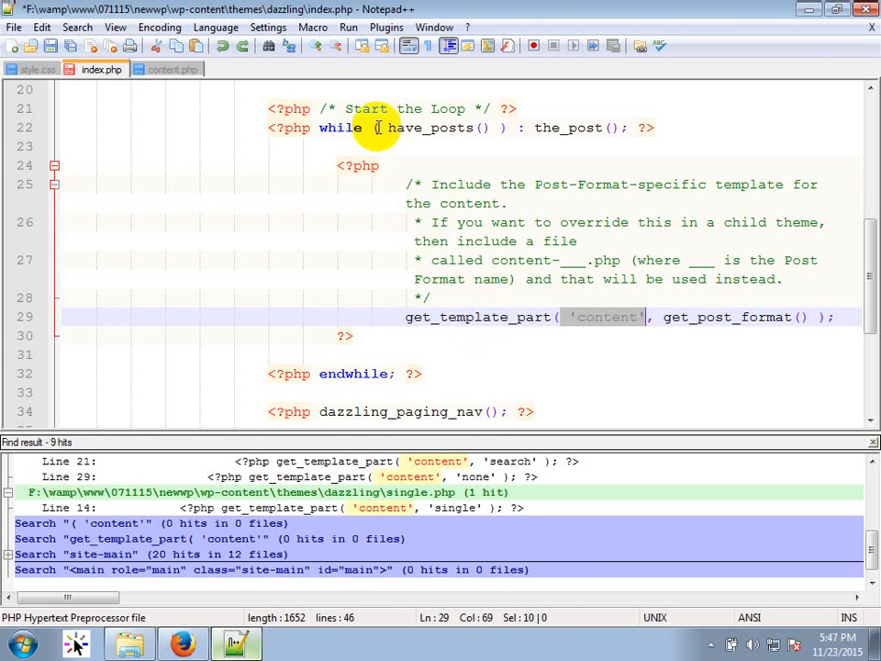
left_click(174, 70)
left_click(53, 203)
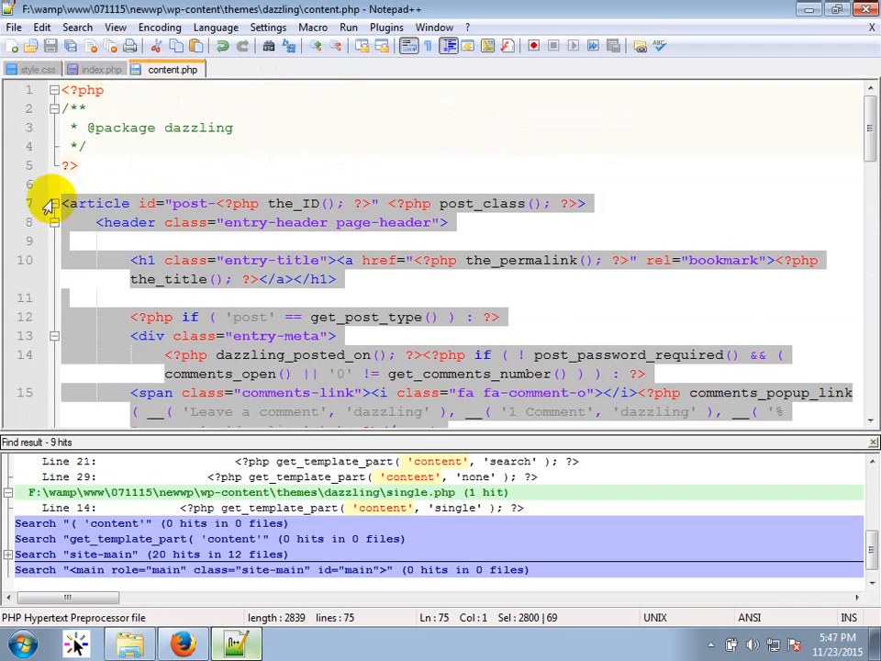
left_click(873, 446)
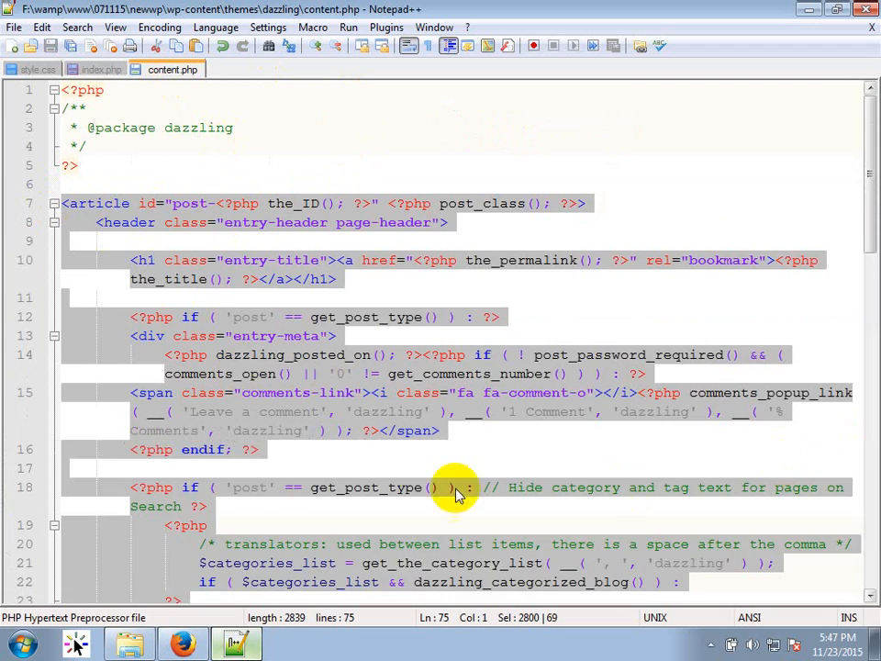
left_click(403, 466)
scroll(413, 576, "down", 10)
scroll(395, 569, "down", 3)
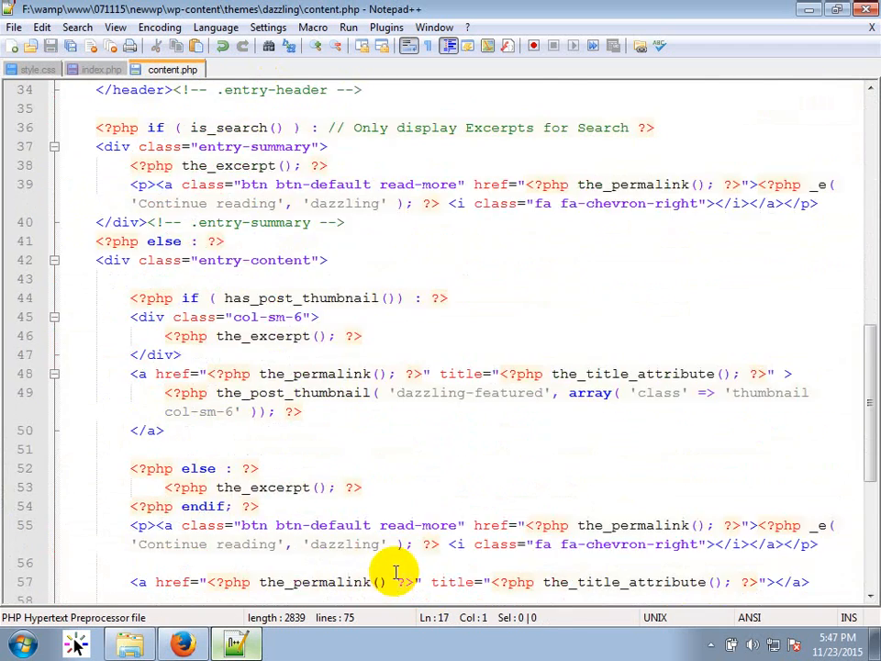
scroll(248, 392, "down", 3)
scroll(251, 393, "up", 3)
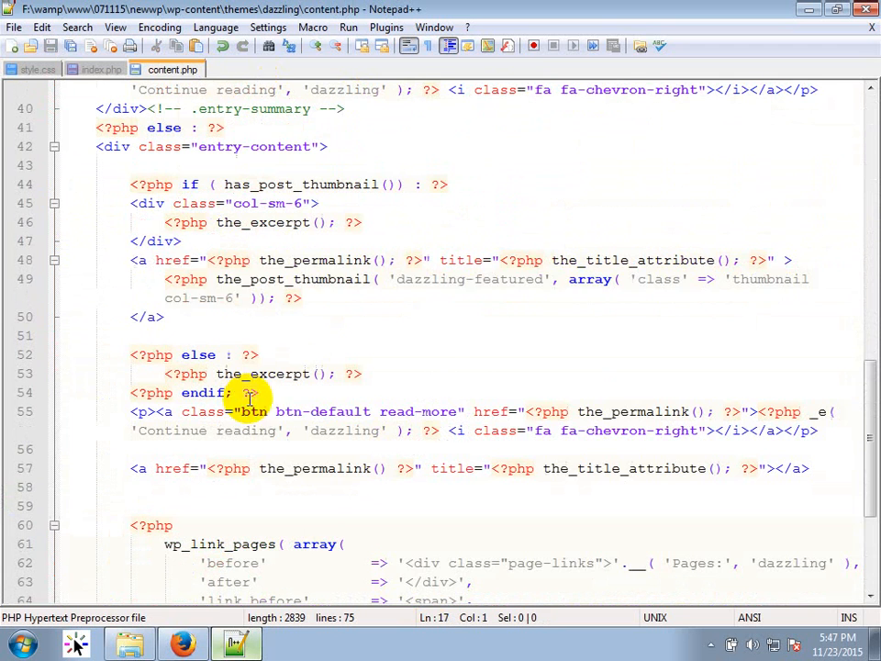
left_click(142, 281)
left_click(172, 241)
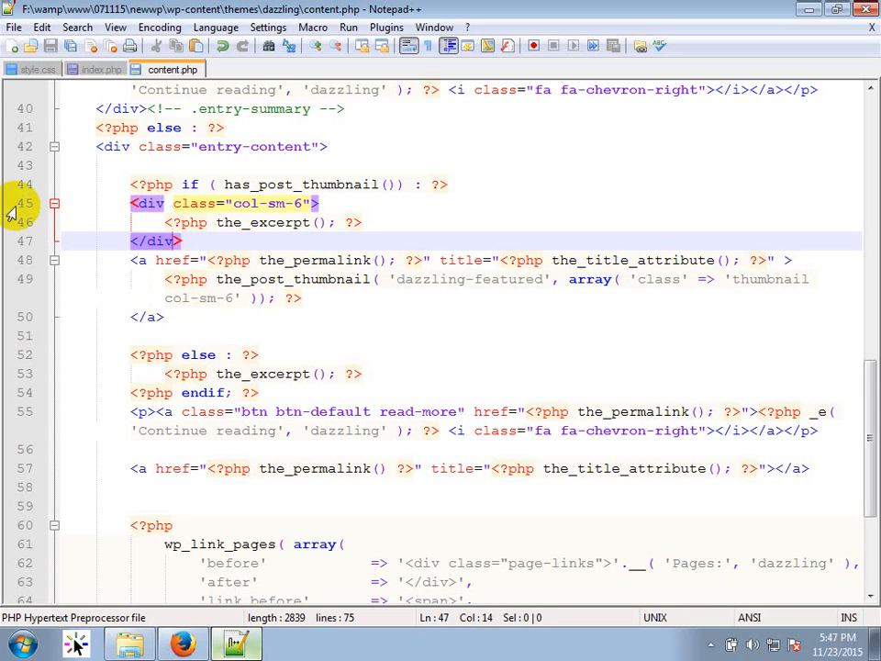
left_click(94, 70)
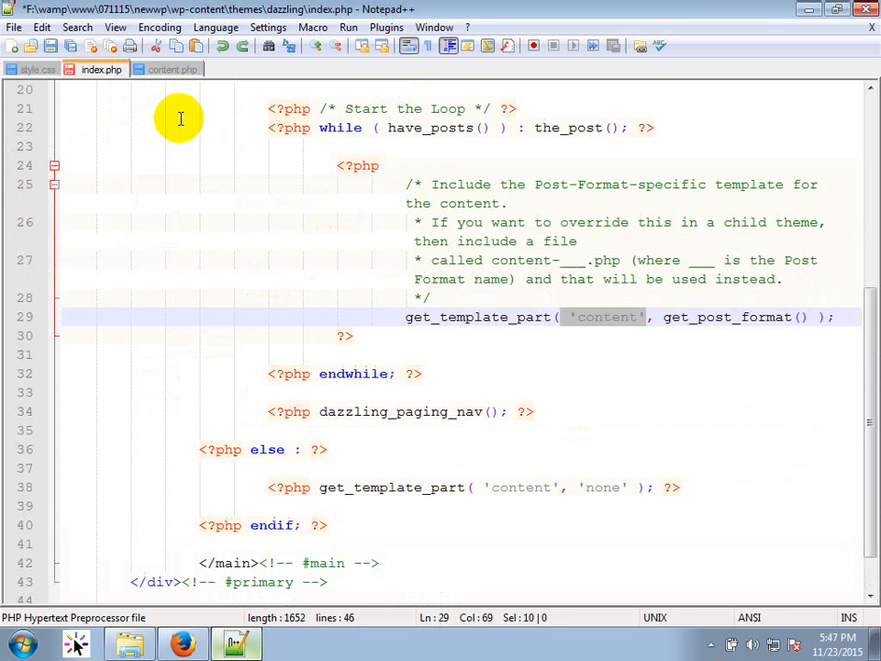
double_click(445, 320)
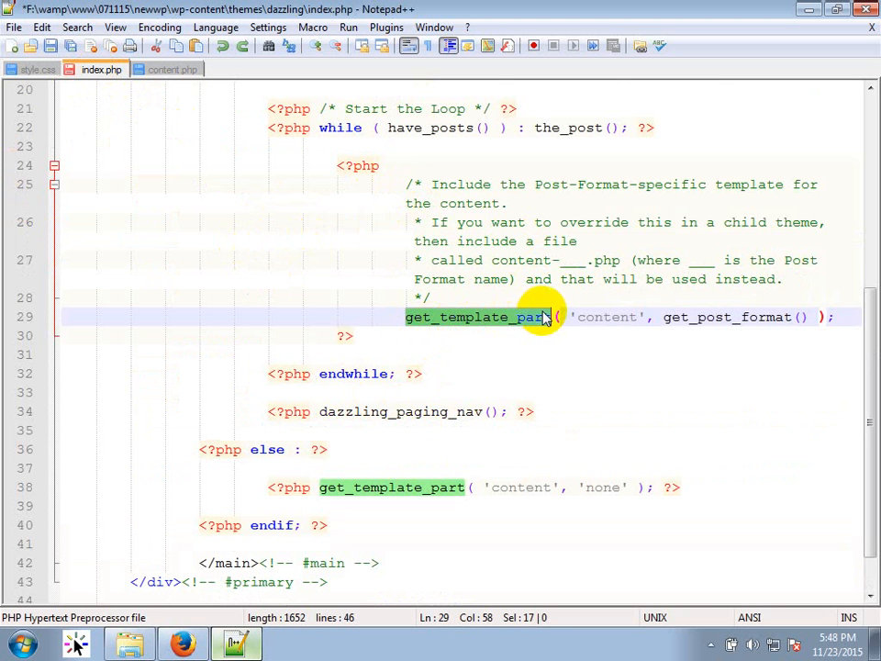
left_click(613, 316)
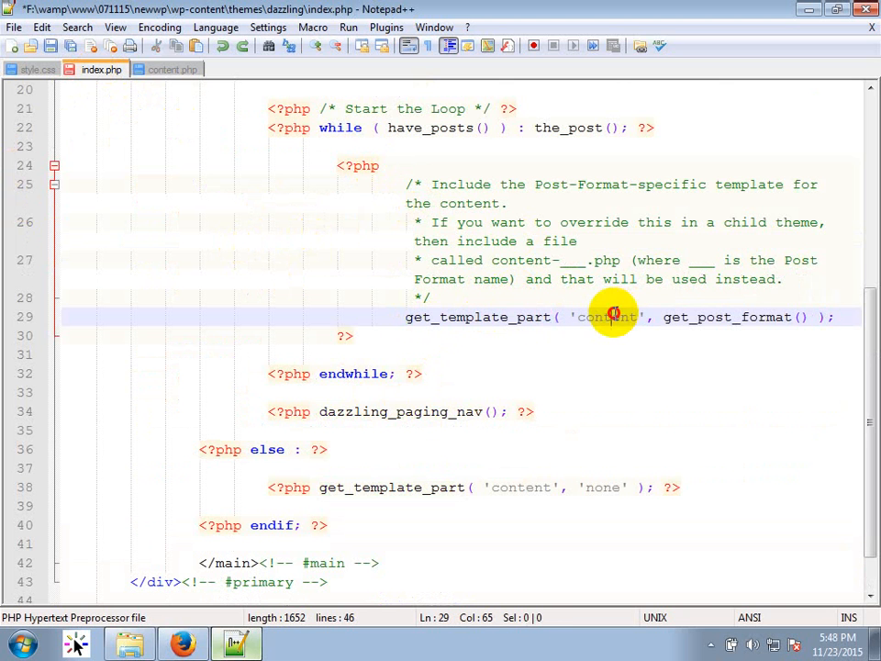
double_click(613, 316)
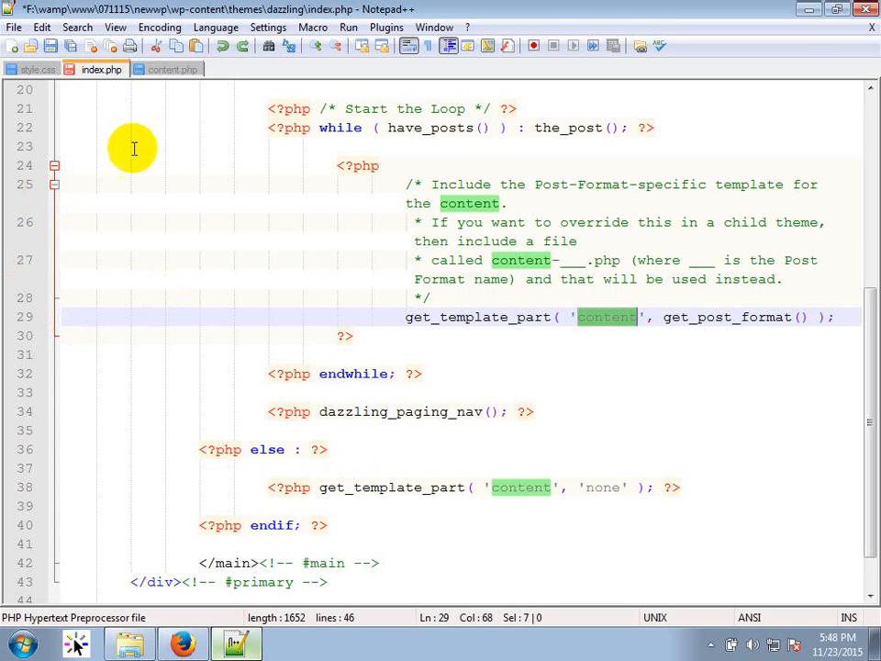
left_click_drag(404, 317, 854, 304)
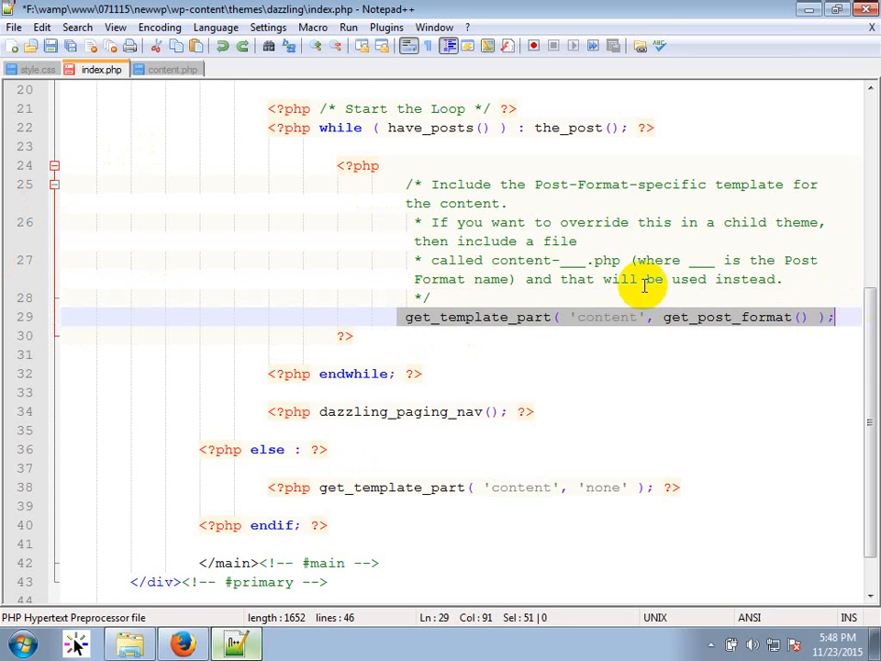
left_click(173, 69)
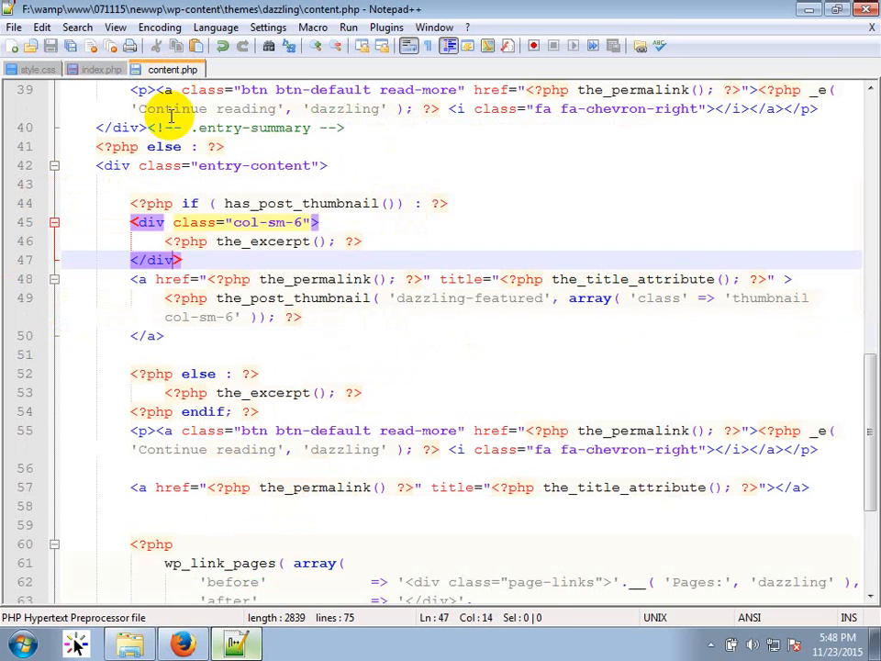
left_click(96, 69)
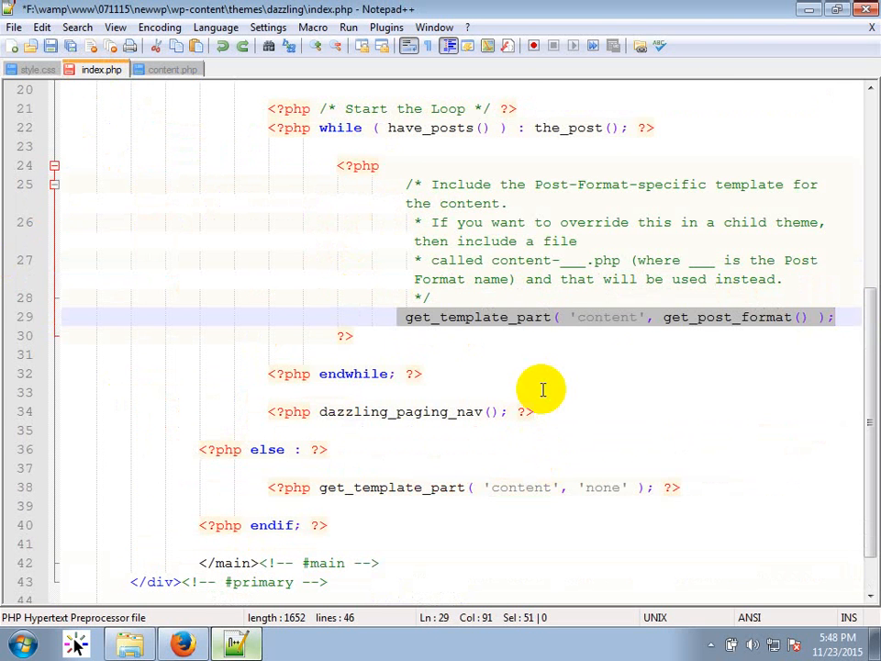
Duplicate content.php and rename the copy to content-home.php.
left_click(142, 645)
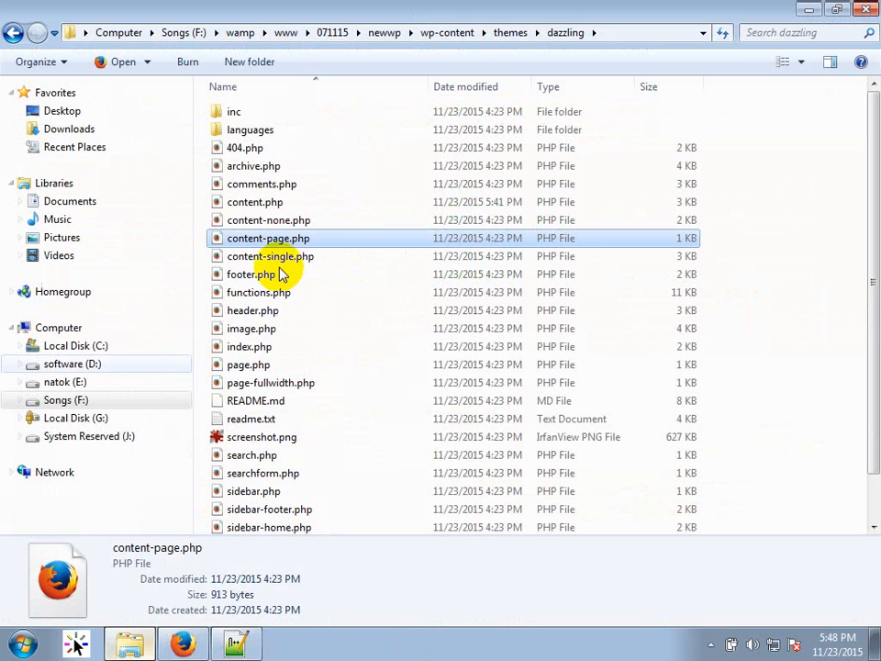
left_click(250, 200)
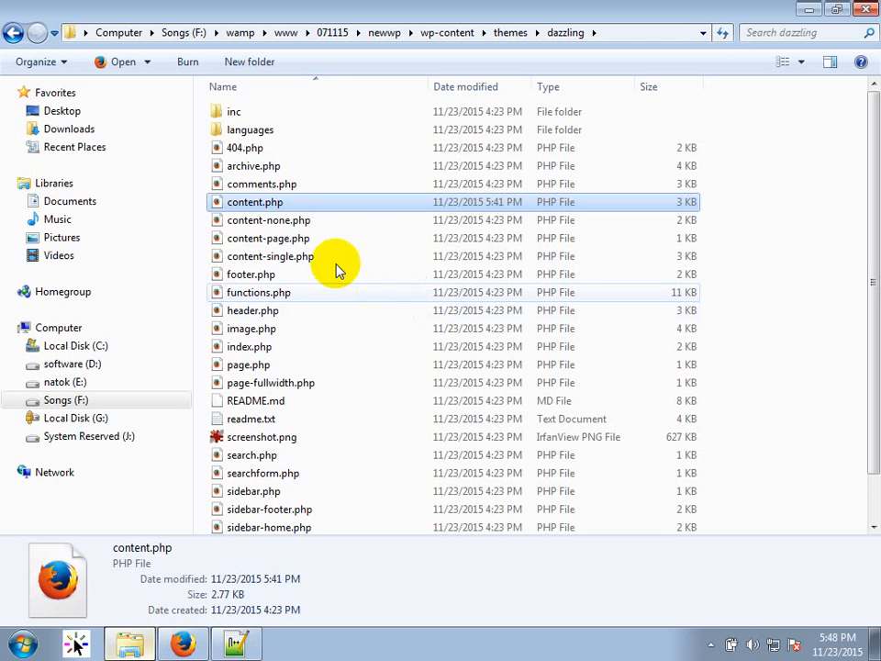
key("ctrl+v")
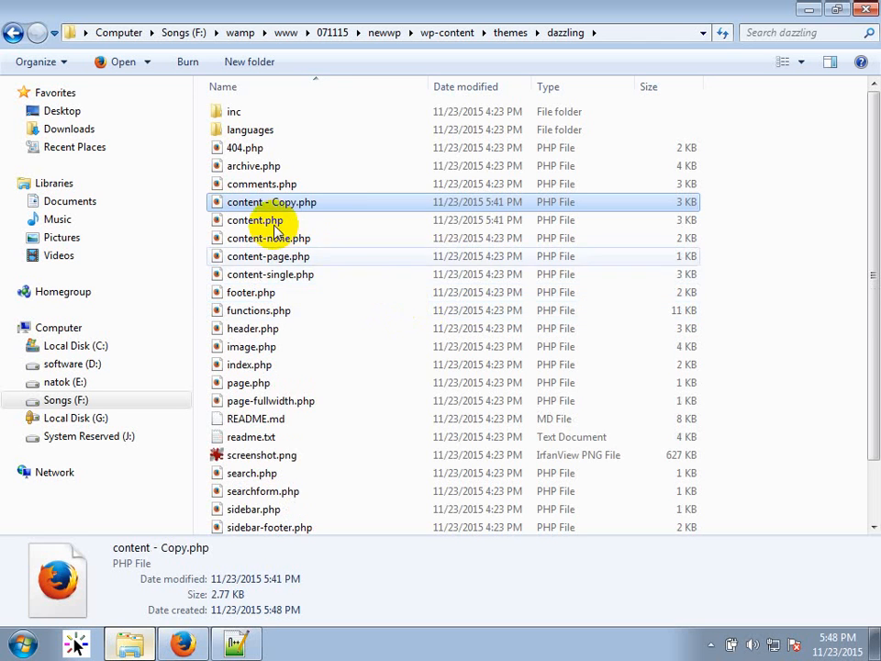
key("F2")
key("Right")
key("shift+Left")
key("shift+Left")
key("shift+Left")
key("shift+Left")
key("shift+Left")
key("shift+Left")
key("shift+Left")
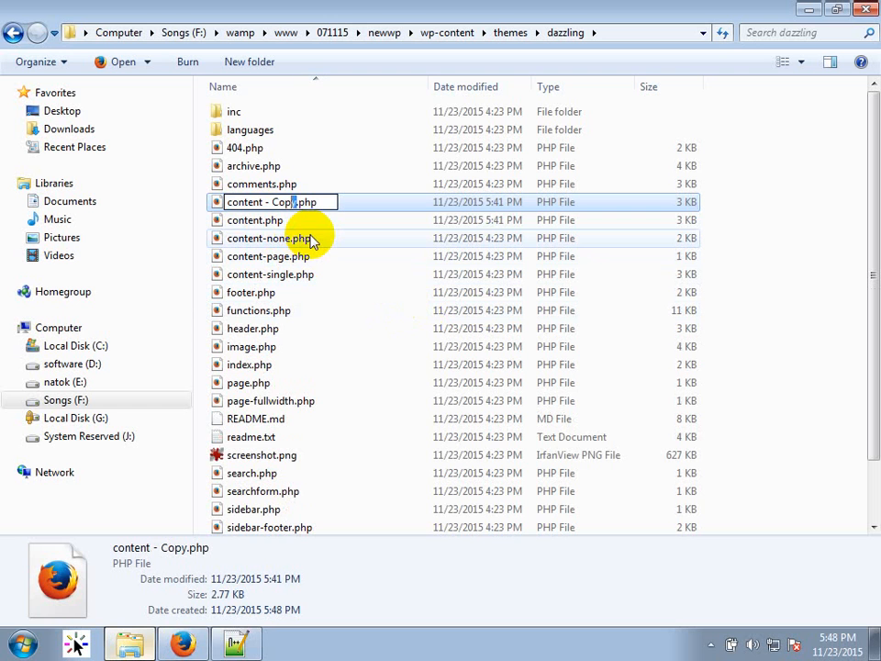
key("shift+Left")
type("-home")
key("Return")
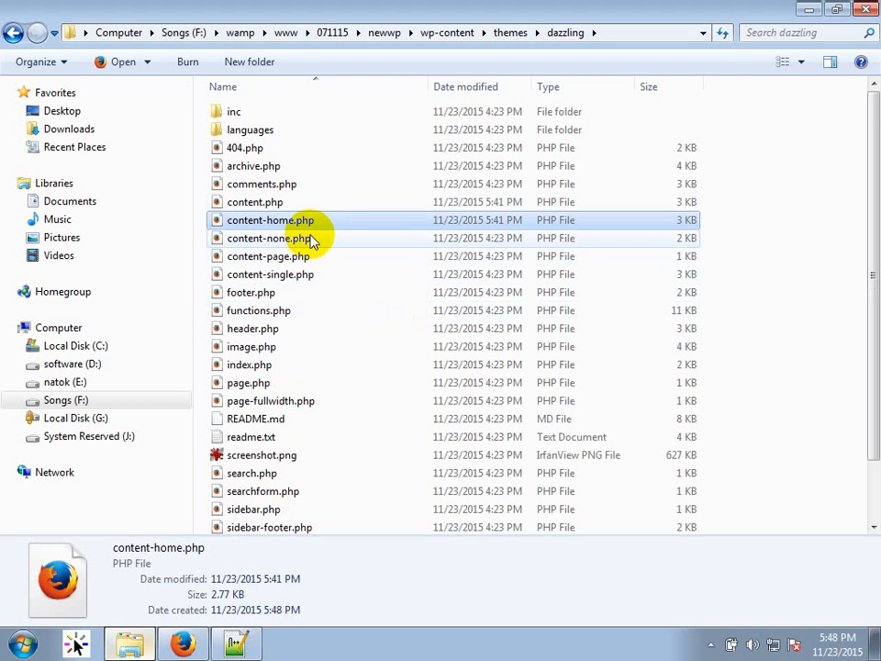
Replace 'content' with 'content-home' in index.php's line 29 template call.
key("F2")
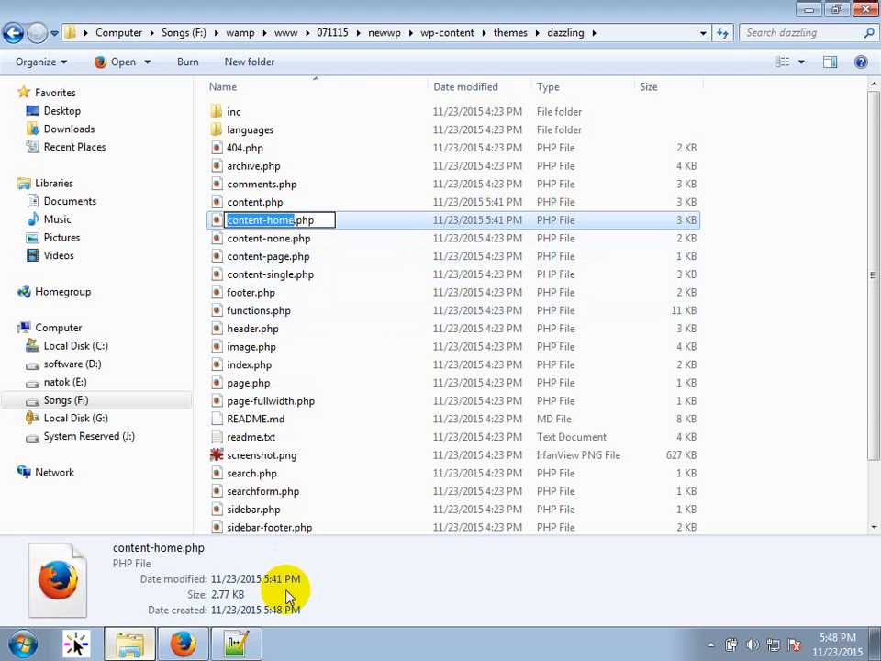
left_click(235, 643)
double_click(607, 318)
key("ctrl+v")
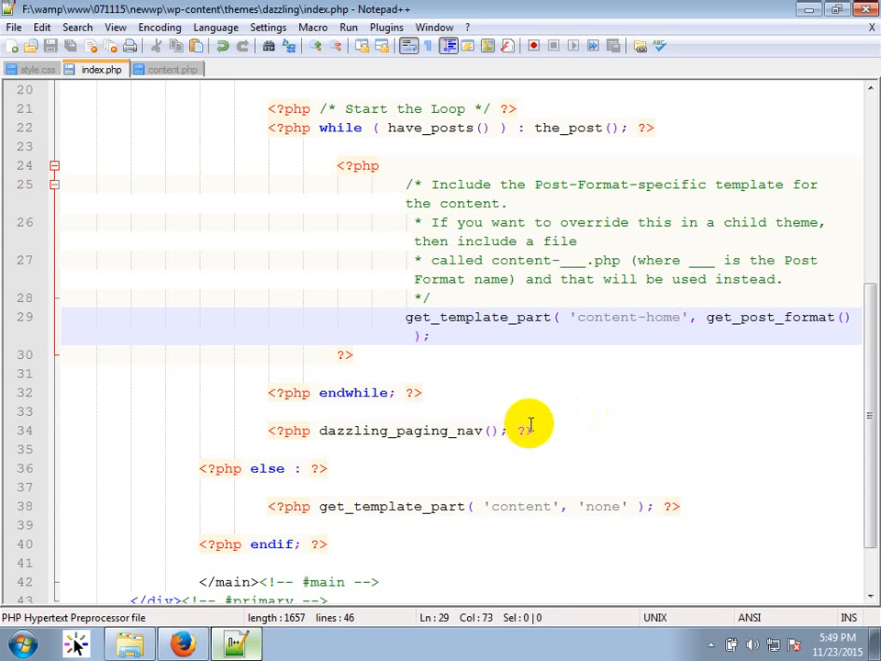
Close Notepad++, returning to the dazzling theme folder in Explorer.
left_click(866, 11)
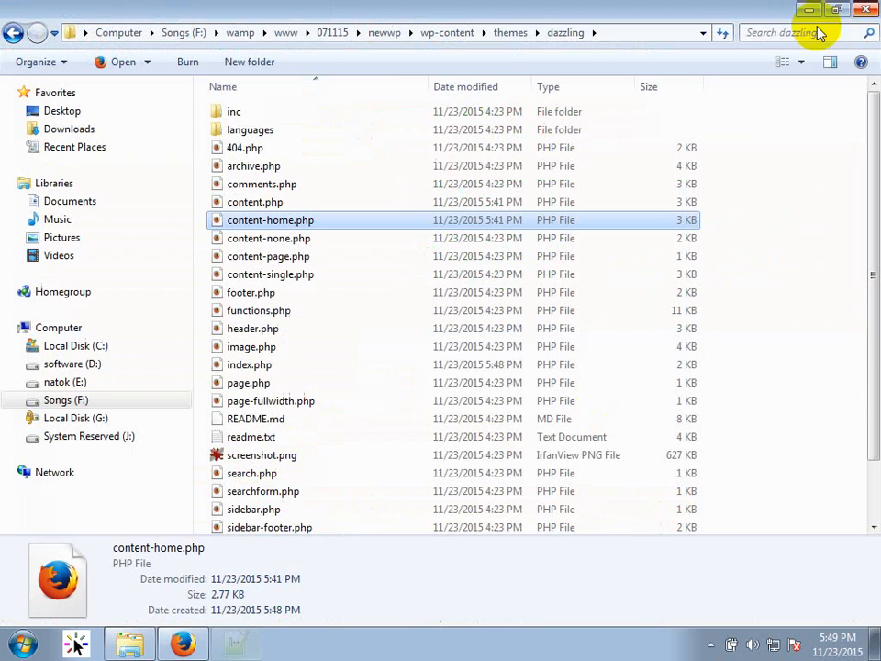
Close Explorer, confirm Dazzling is active on the Manage Themes page, then close Firefox.
left_click(866, 11)
left_click(118, 29)
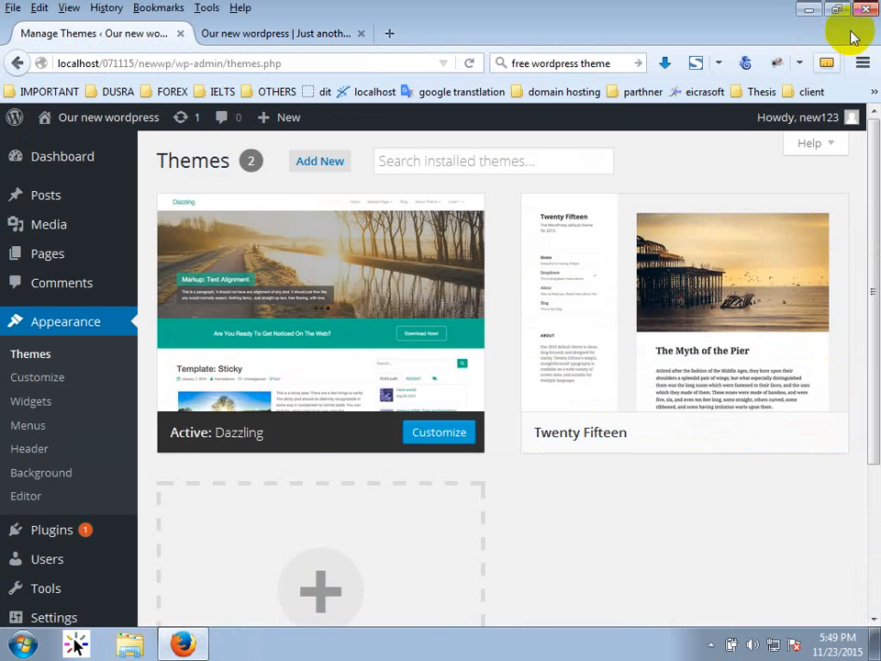
key("F12")
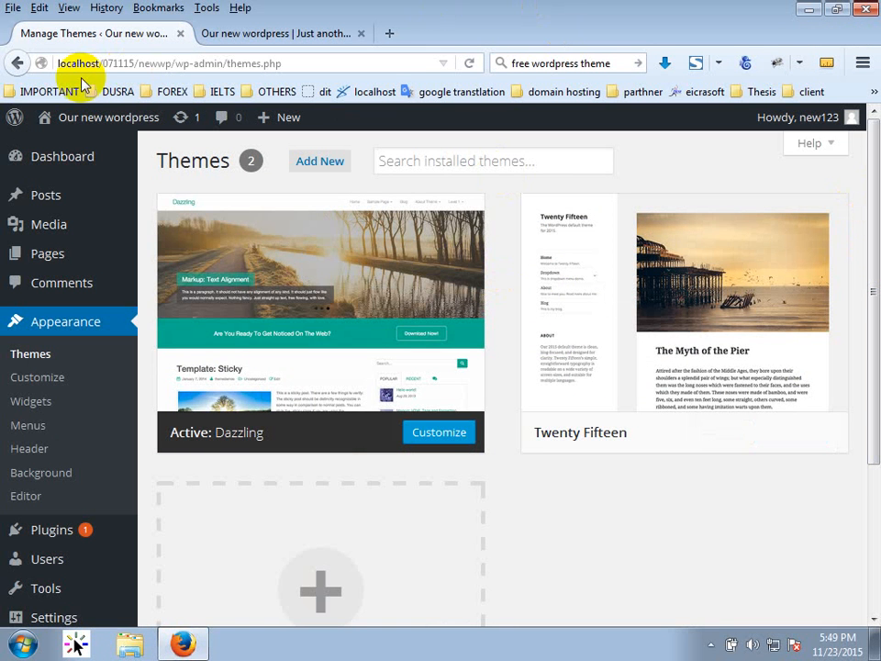
mouse_move(89, 137)
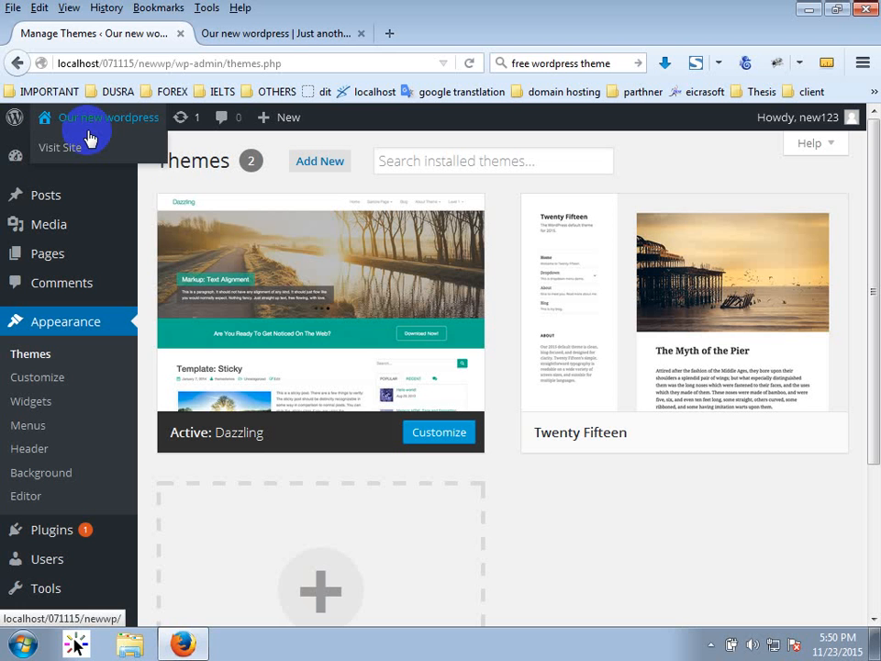
left_click(868, 10)
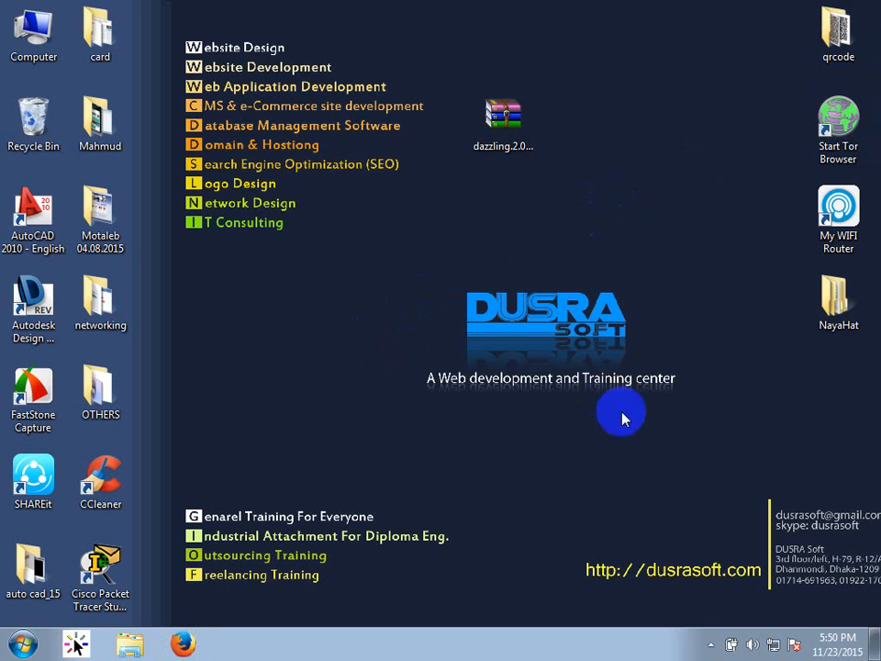
left_click(711, 645)
left_click(535, 352)
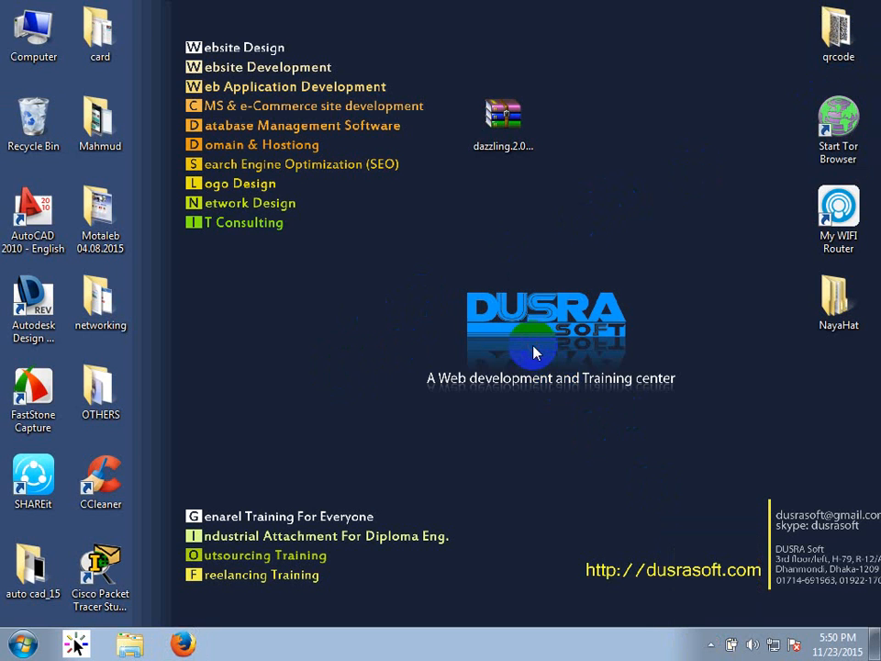